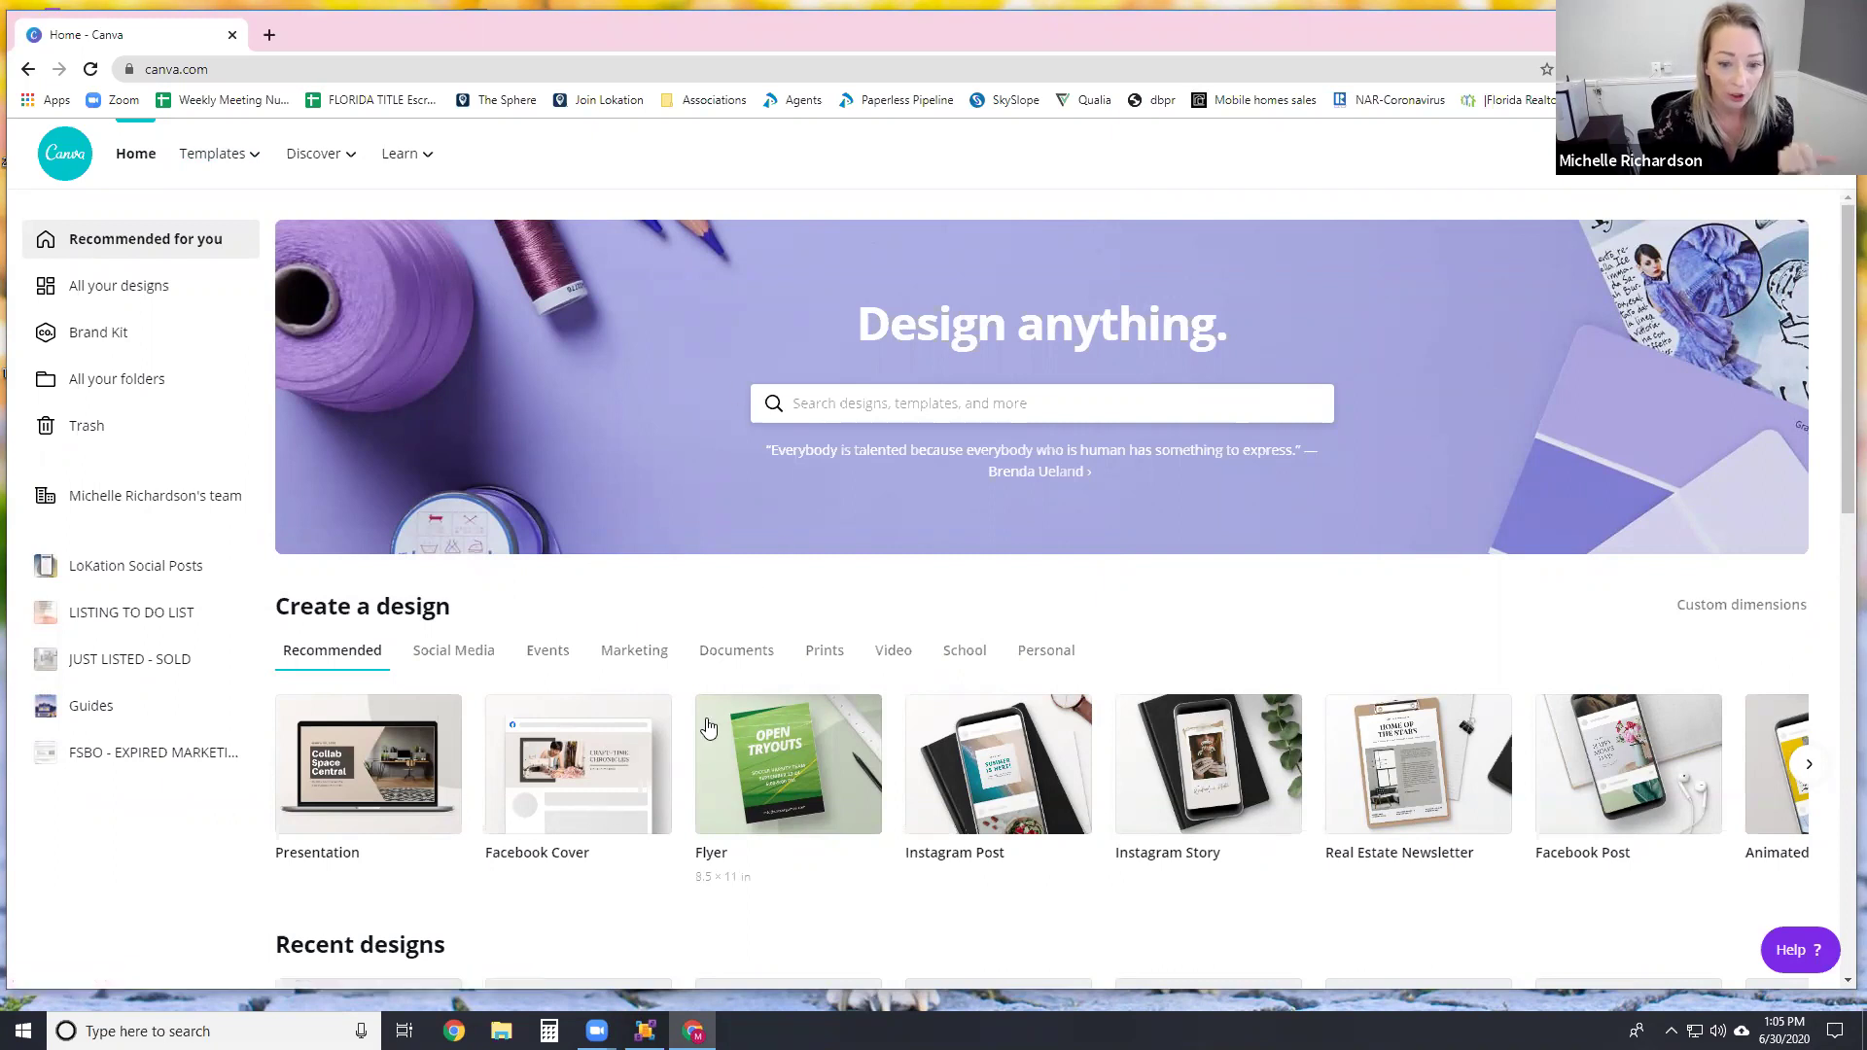
Step: Look over the design types on the home page and open the Brand Kit to review its logos, colors and fonts
scroll(623, 739, down, 1)
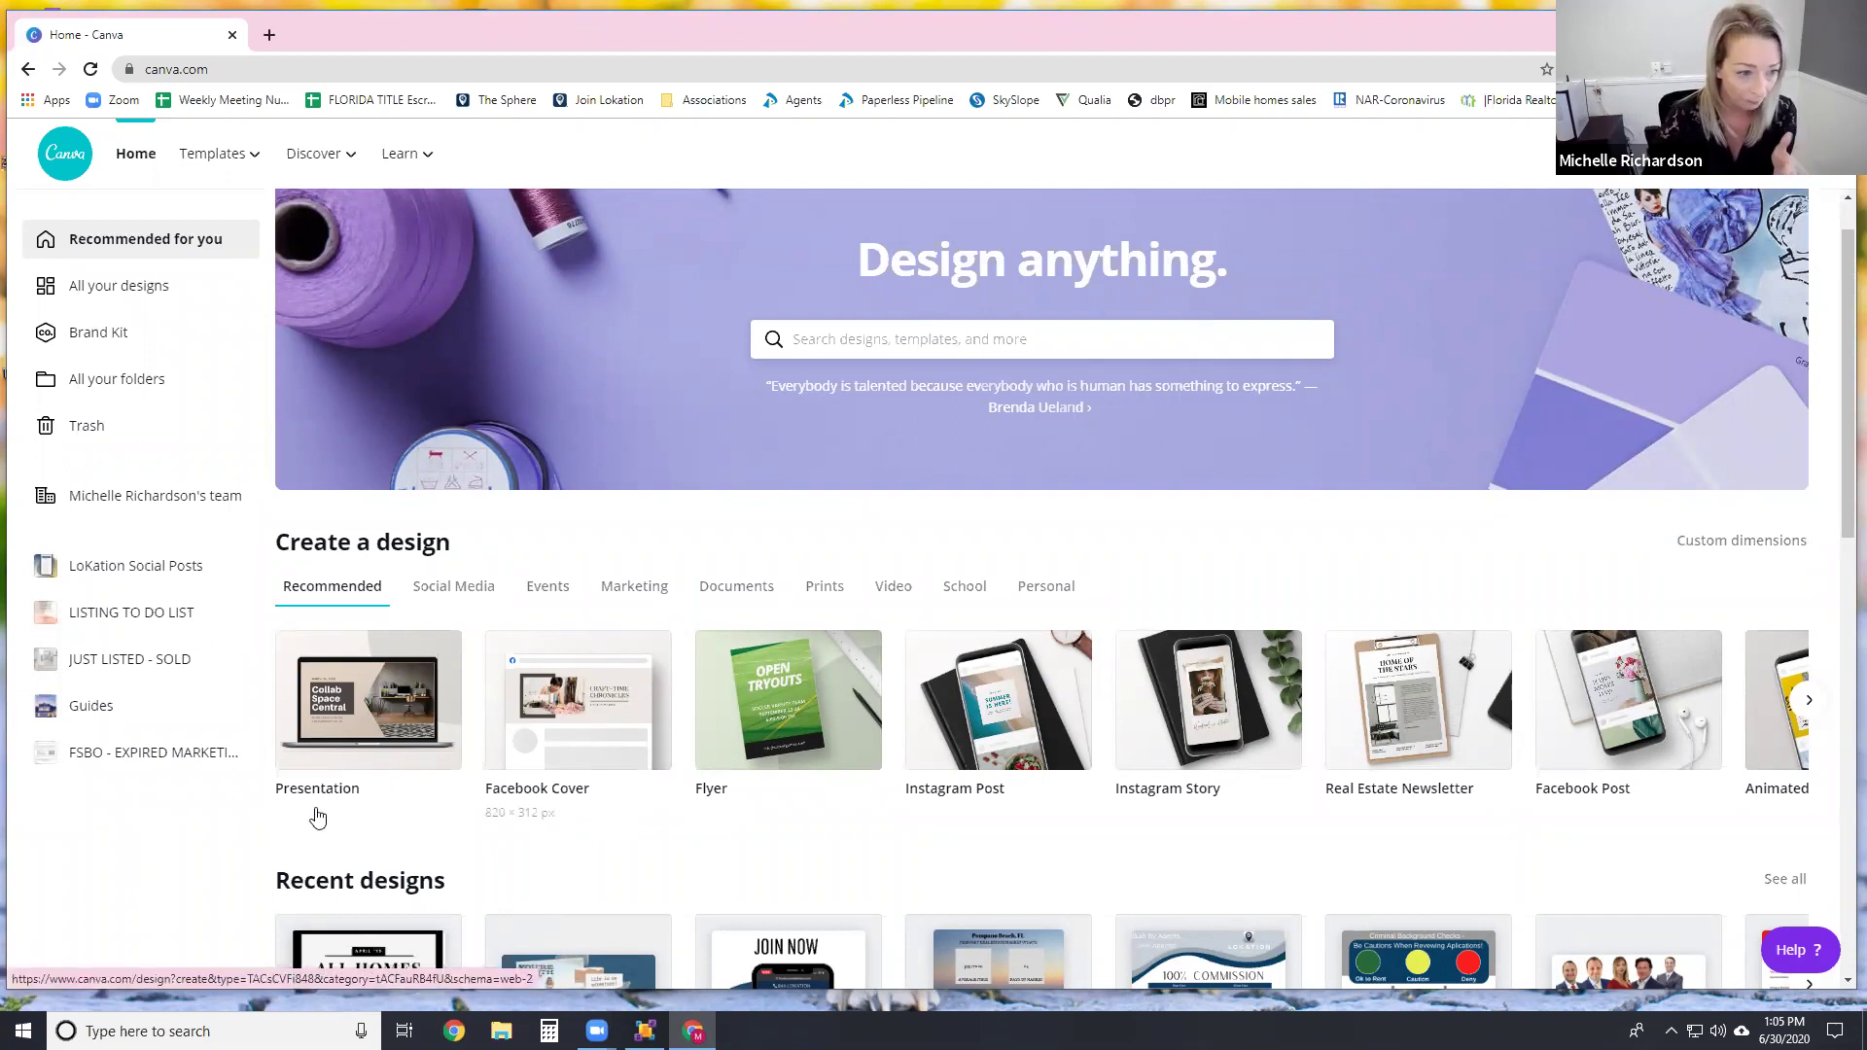
scroll(136, 442, down, 1)
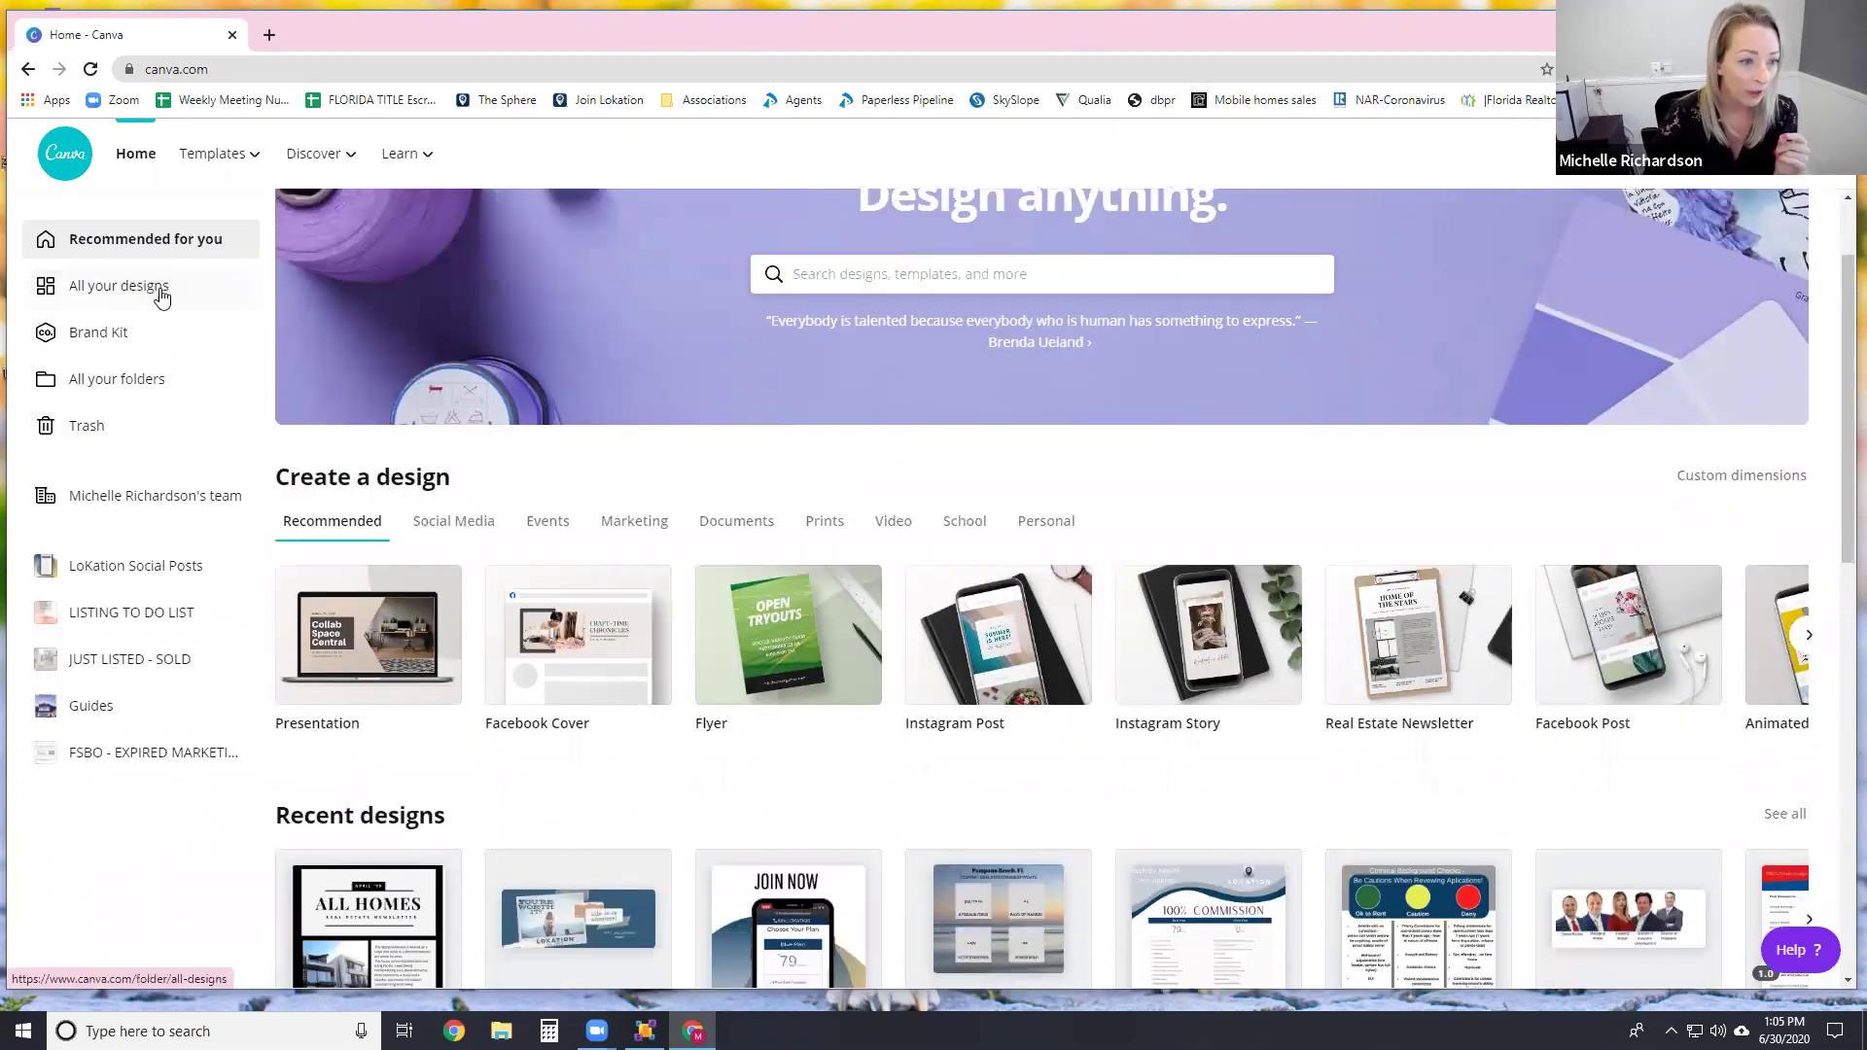
click(94, 339)
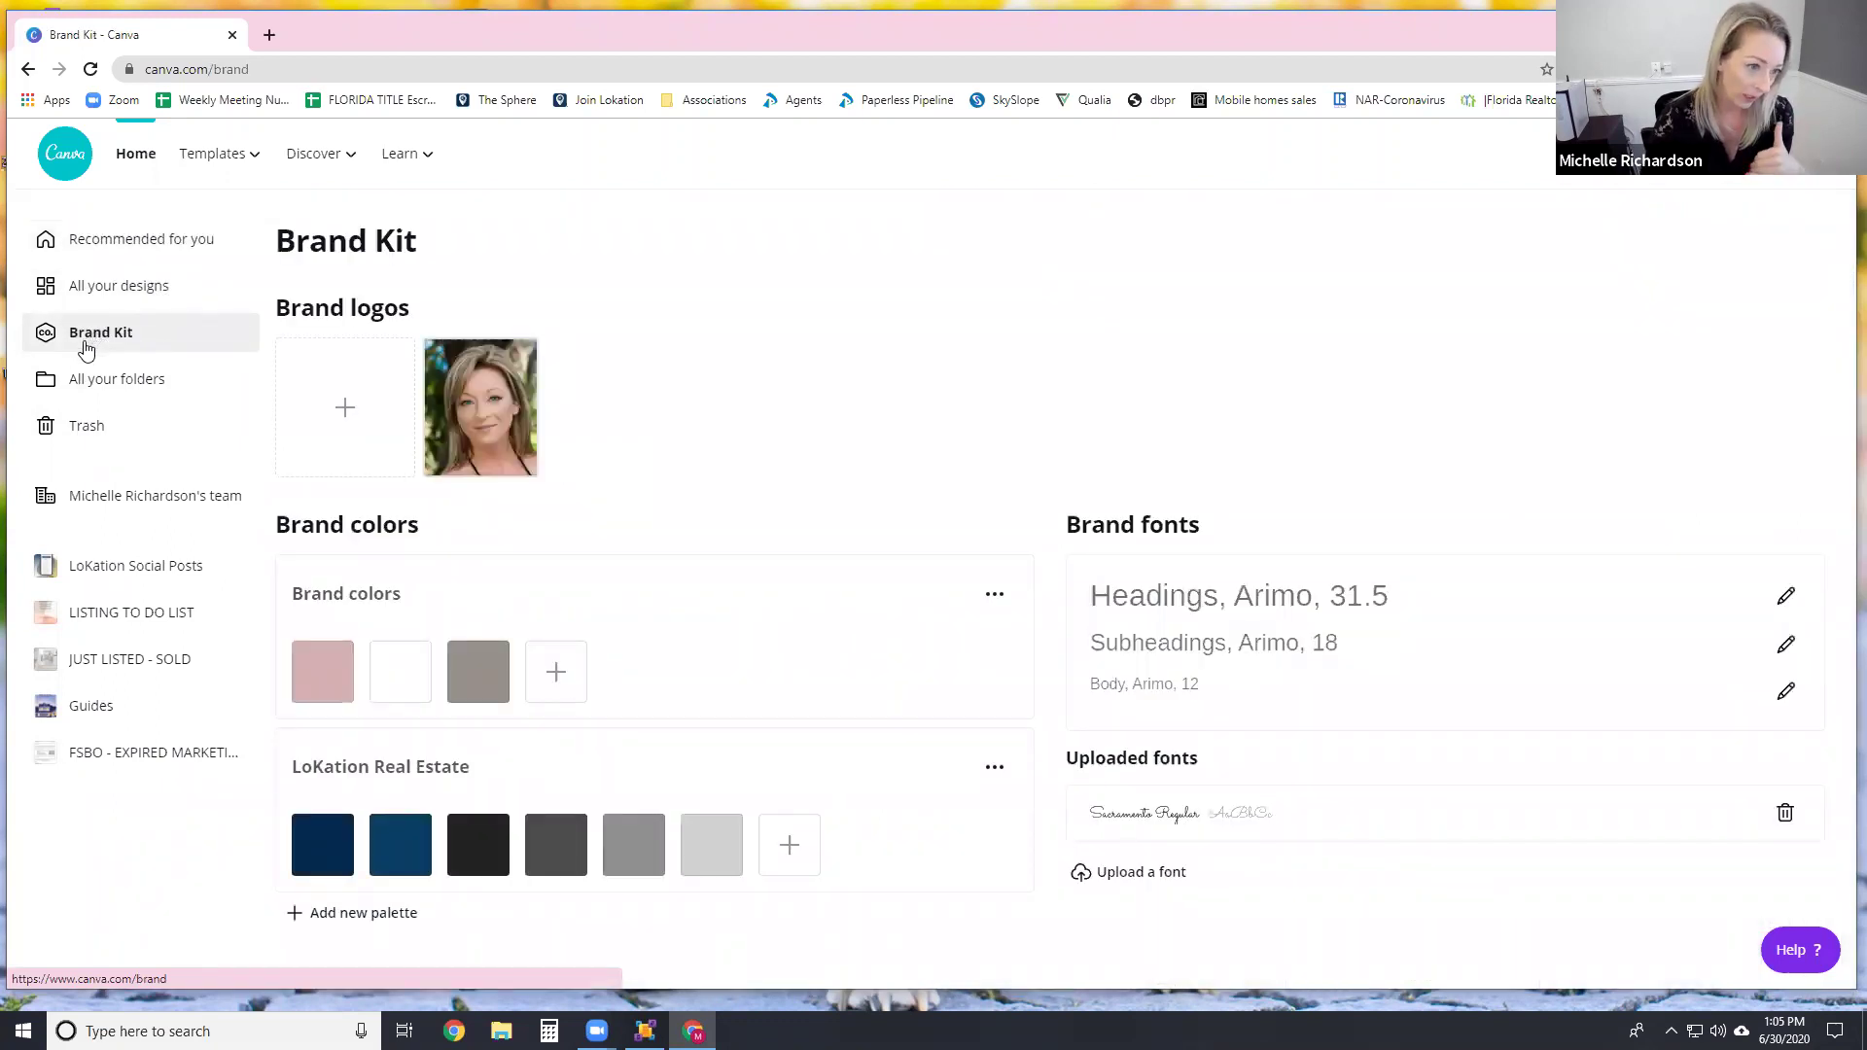
mouse_move(513, 450)
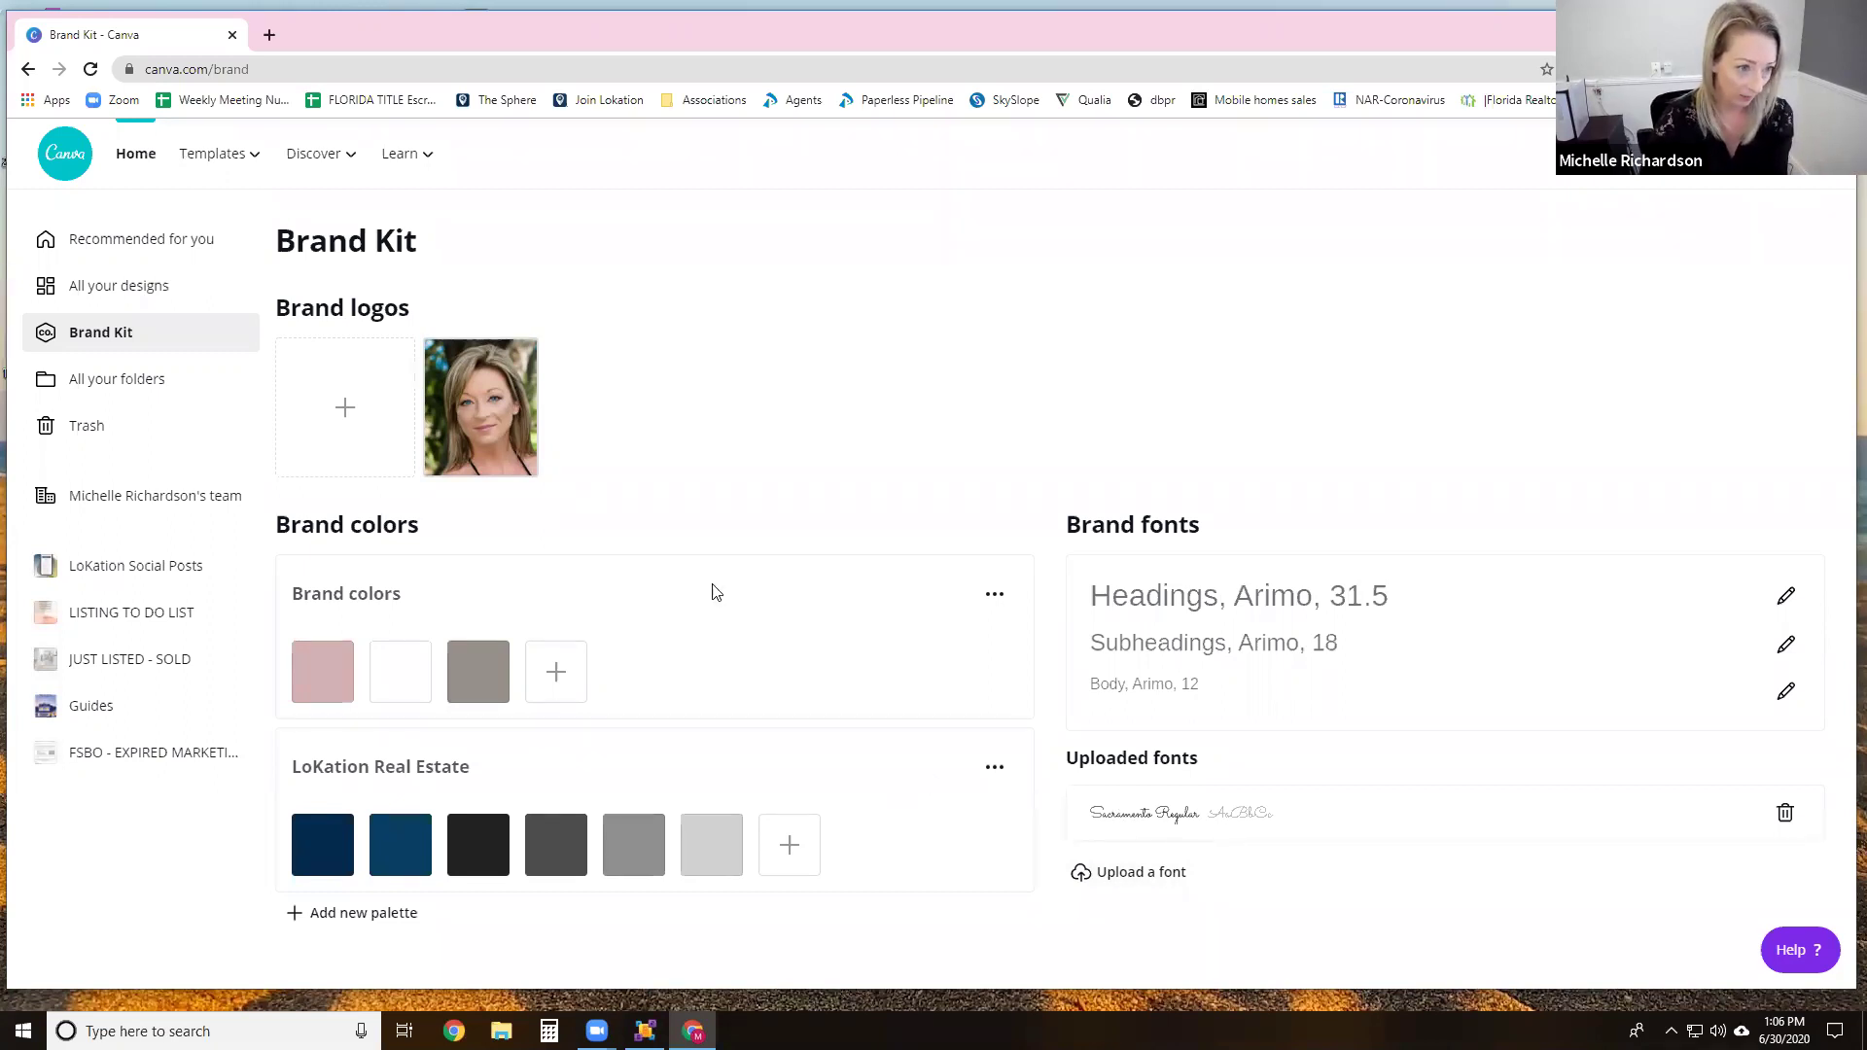
Step: Browse the list of folders, view the contents of the Guides folder, and return to the folder overview
click(97, 389)
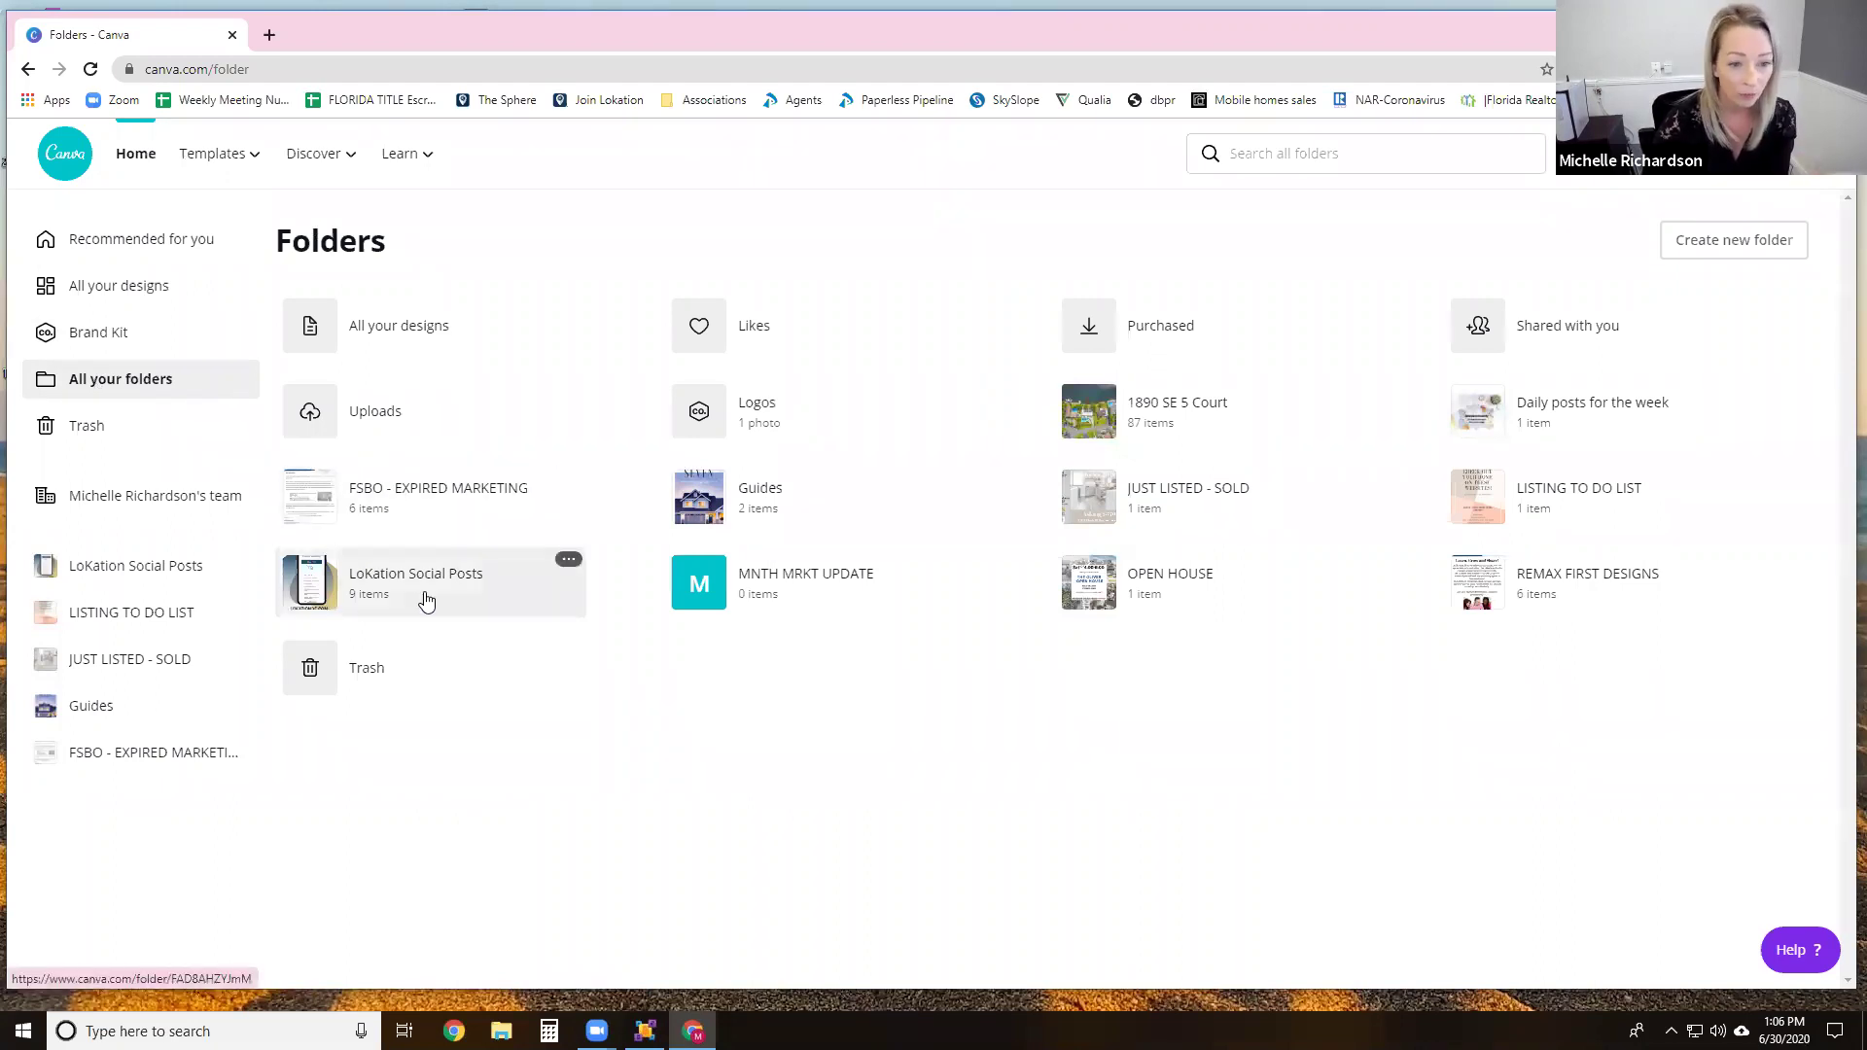
click(764, 517)
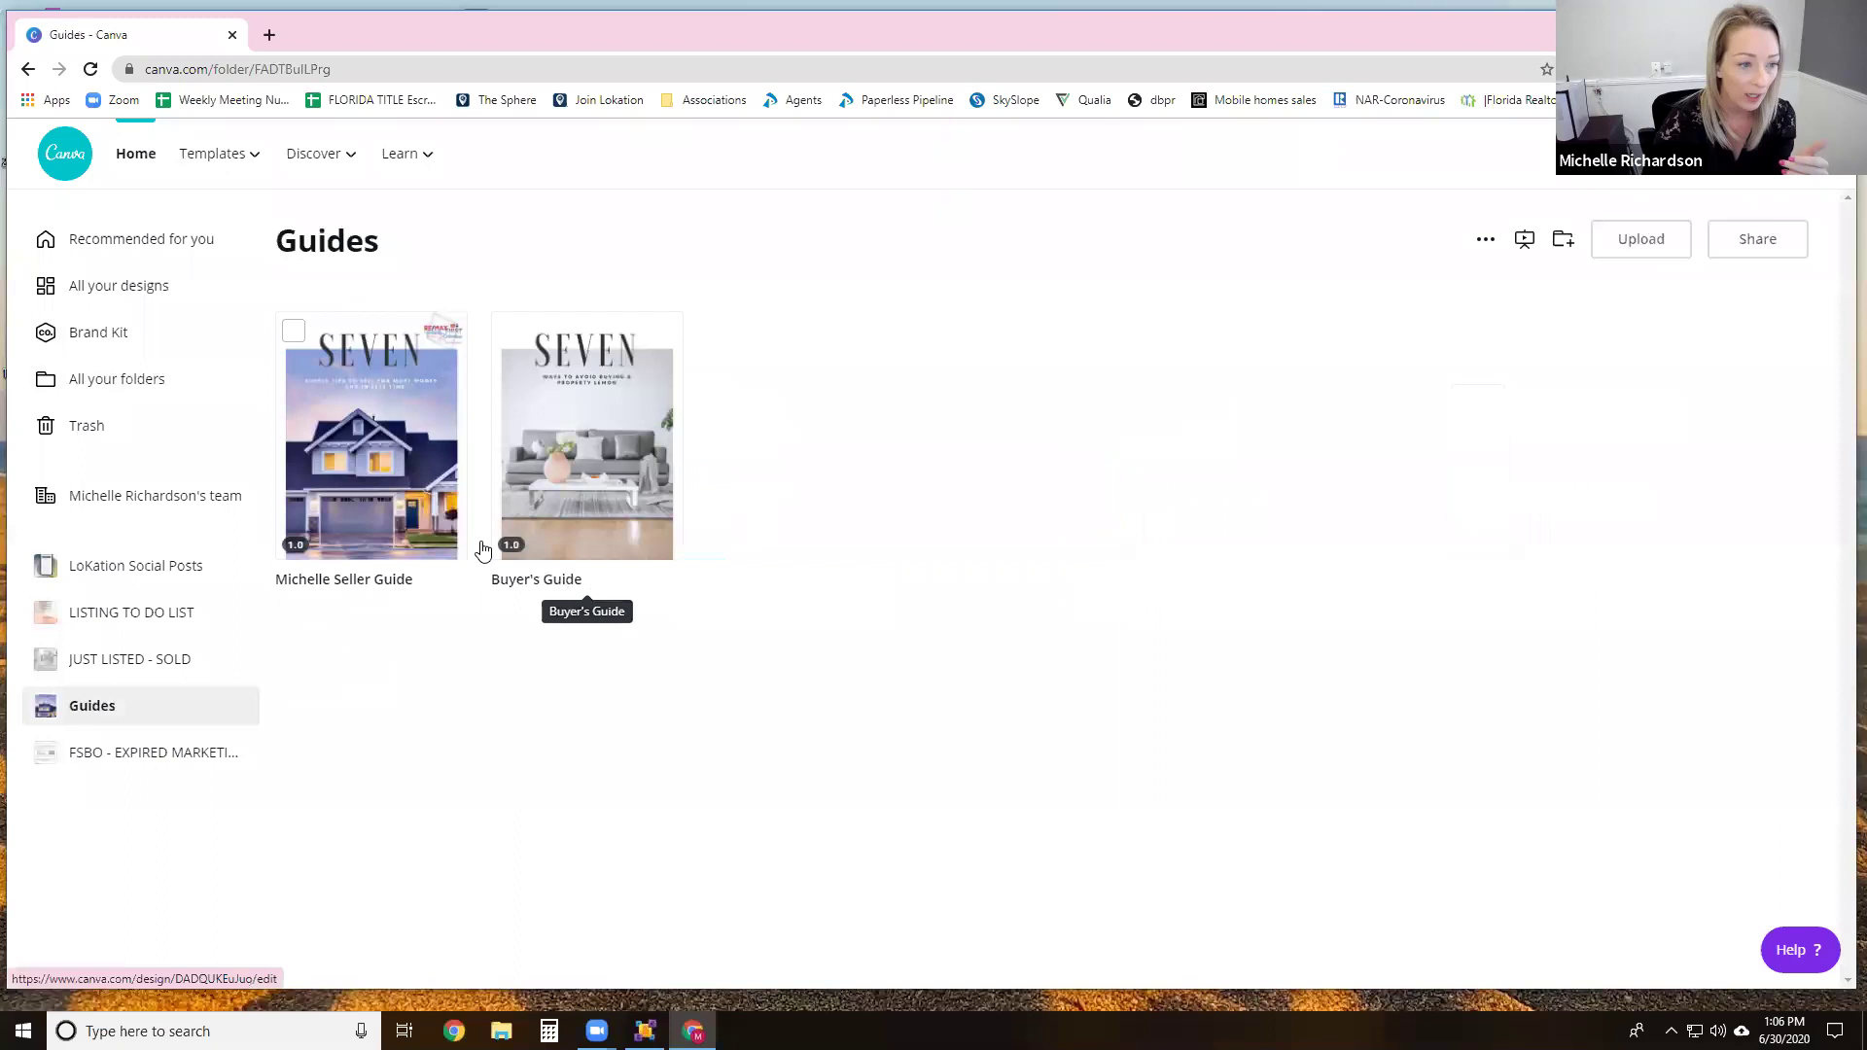
click(115, 292)
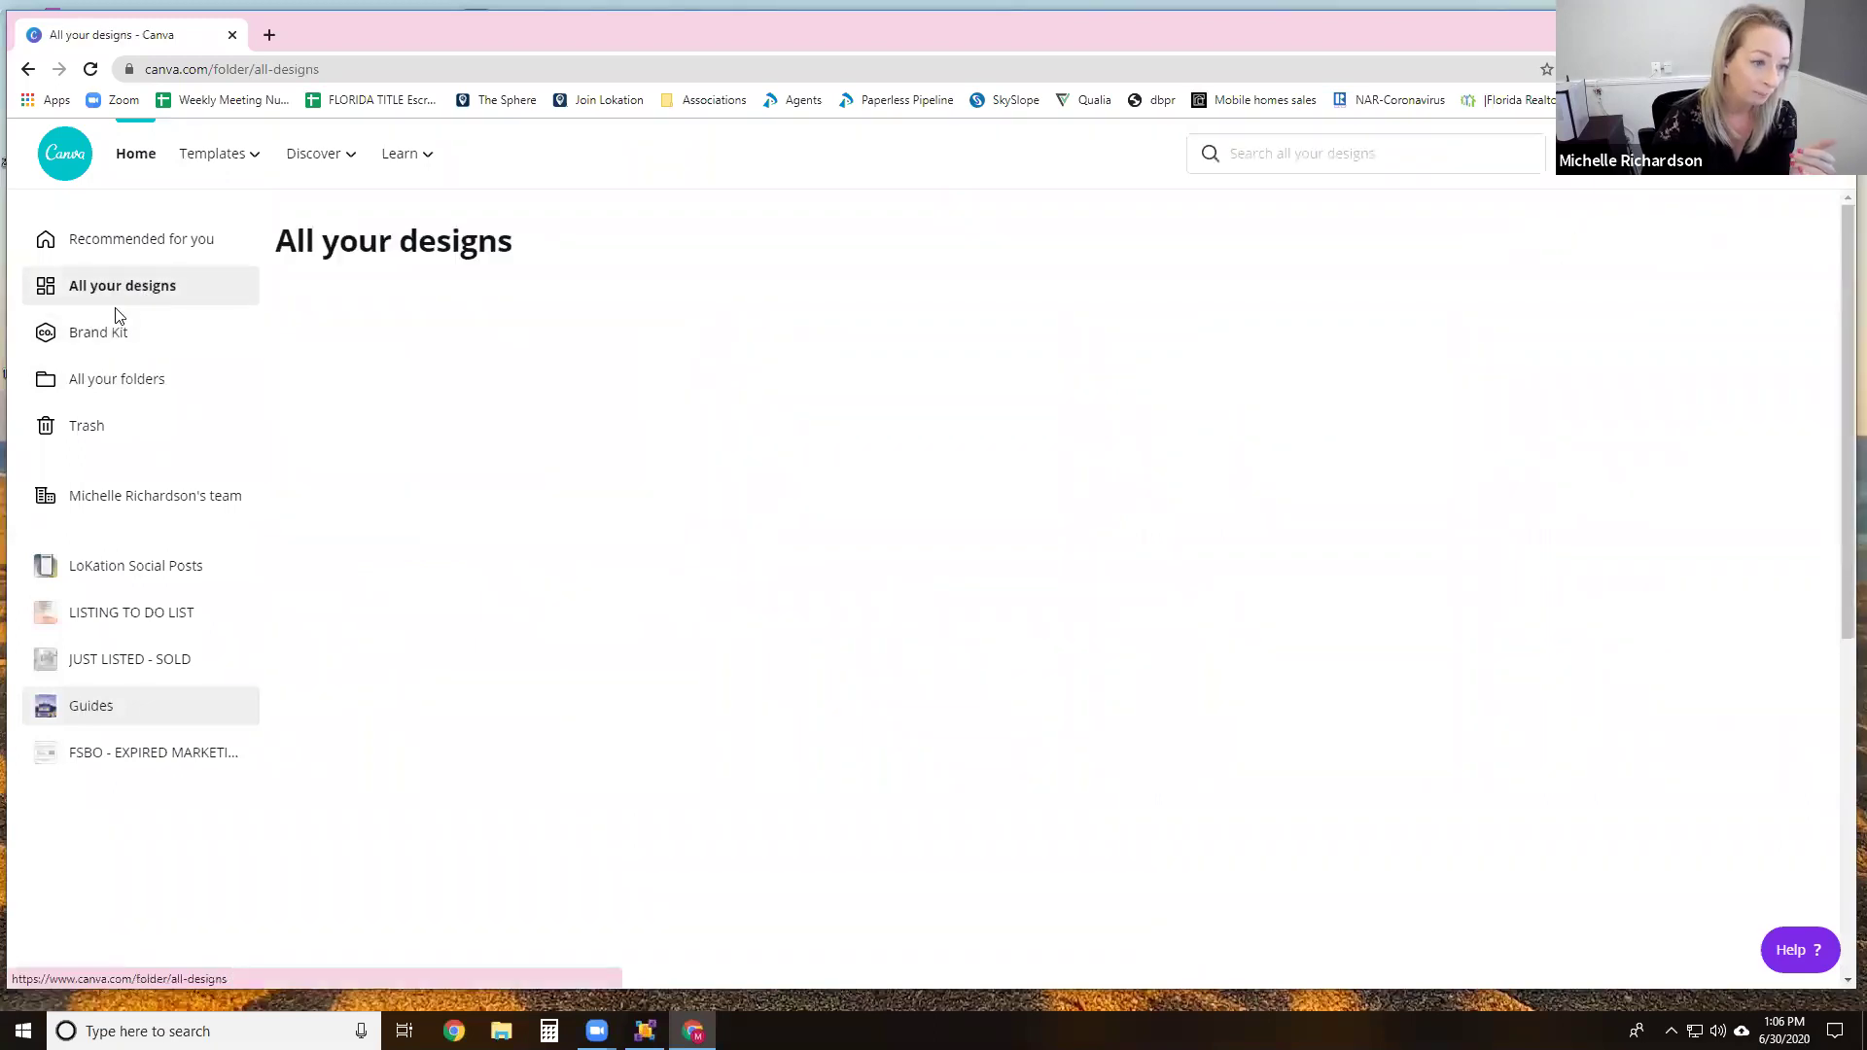
click(184, 379)
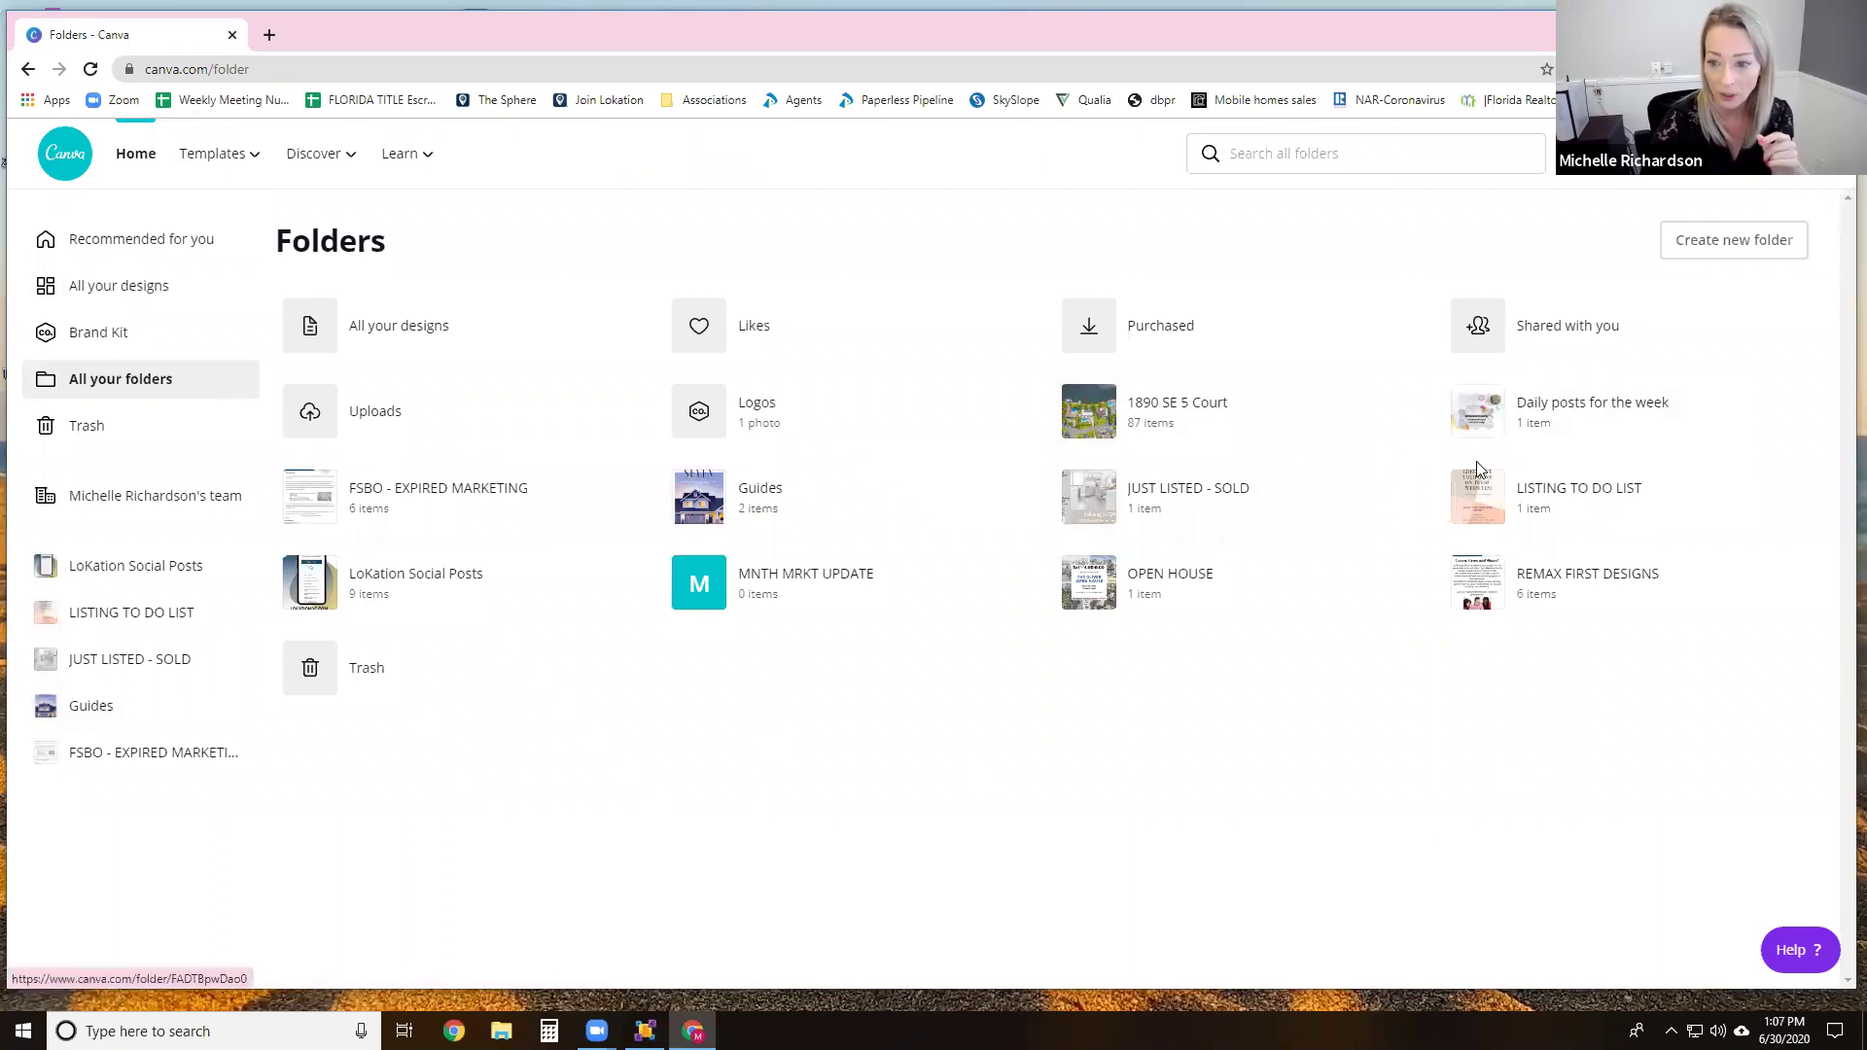
Step: Look through all existing designs and open the "Pumped Up Spring Sale!" design with the red heels for editing
click(154, 298)
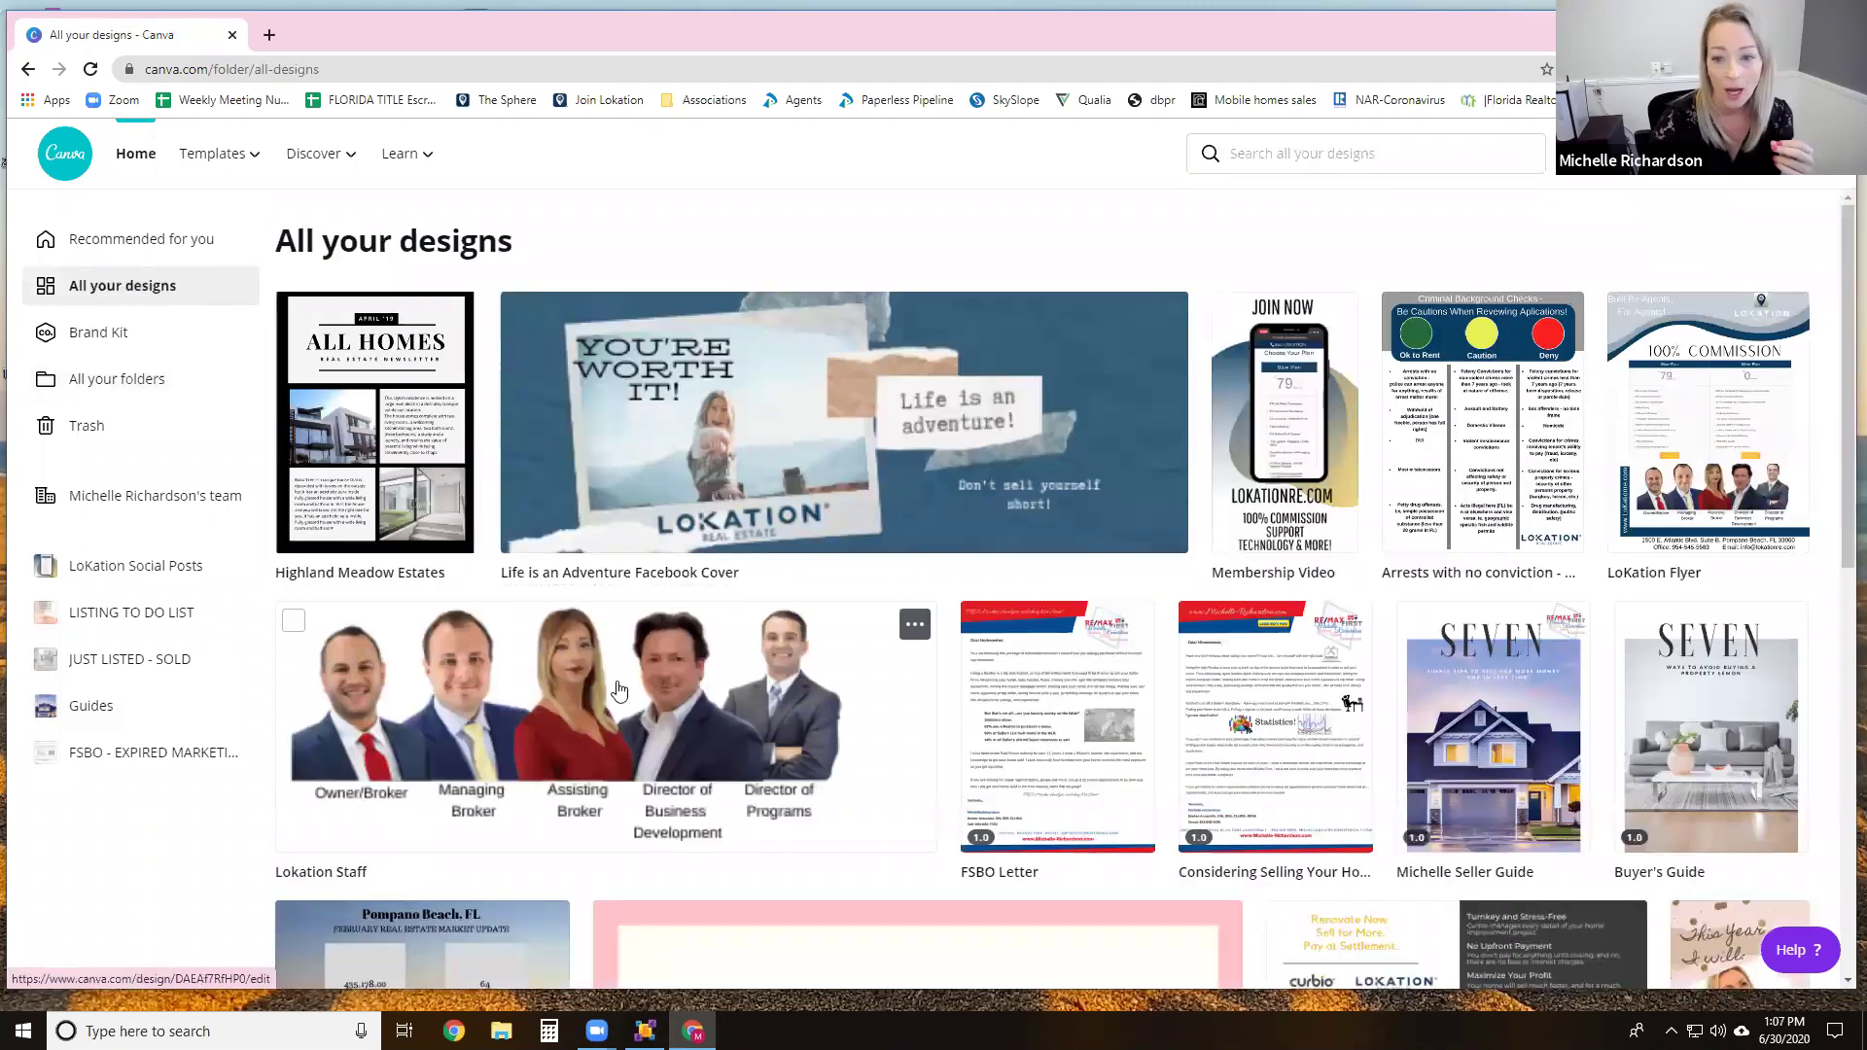
scroll(603, 691, down, 2)
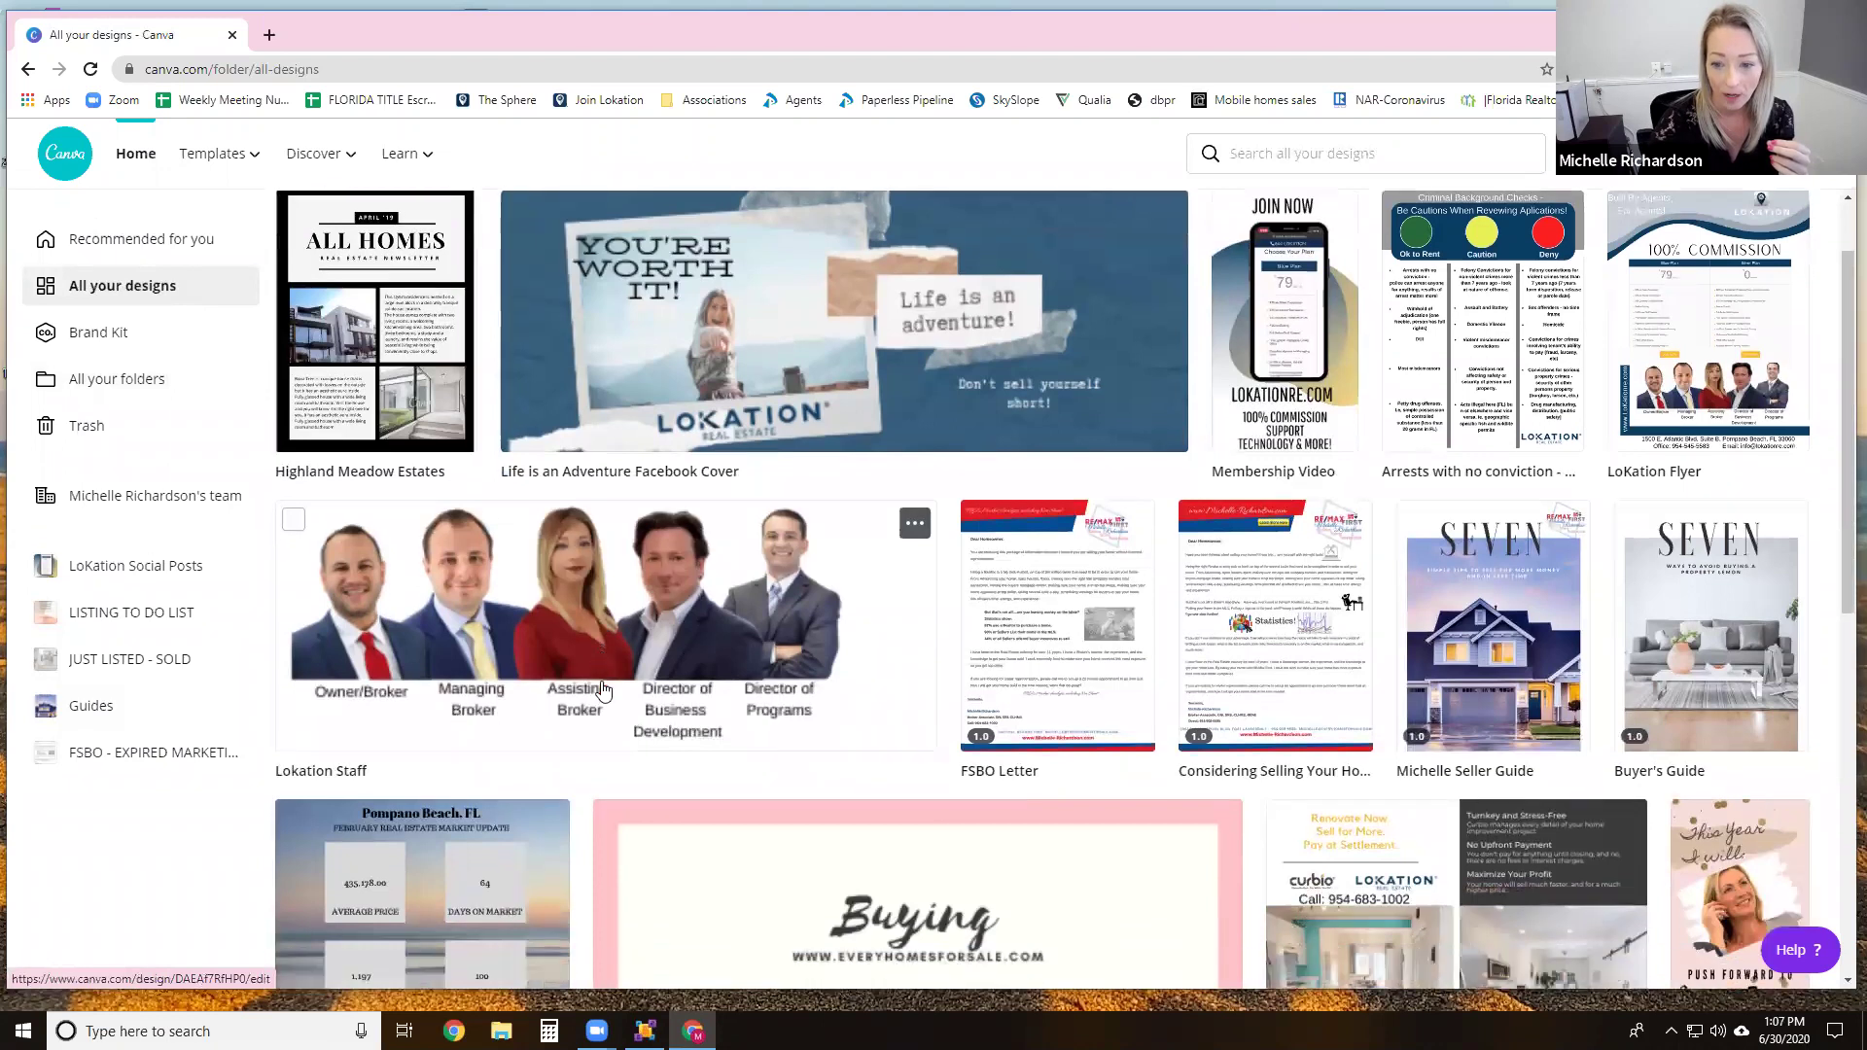
scroll(603, 690, down, 3)
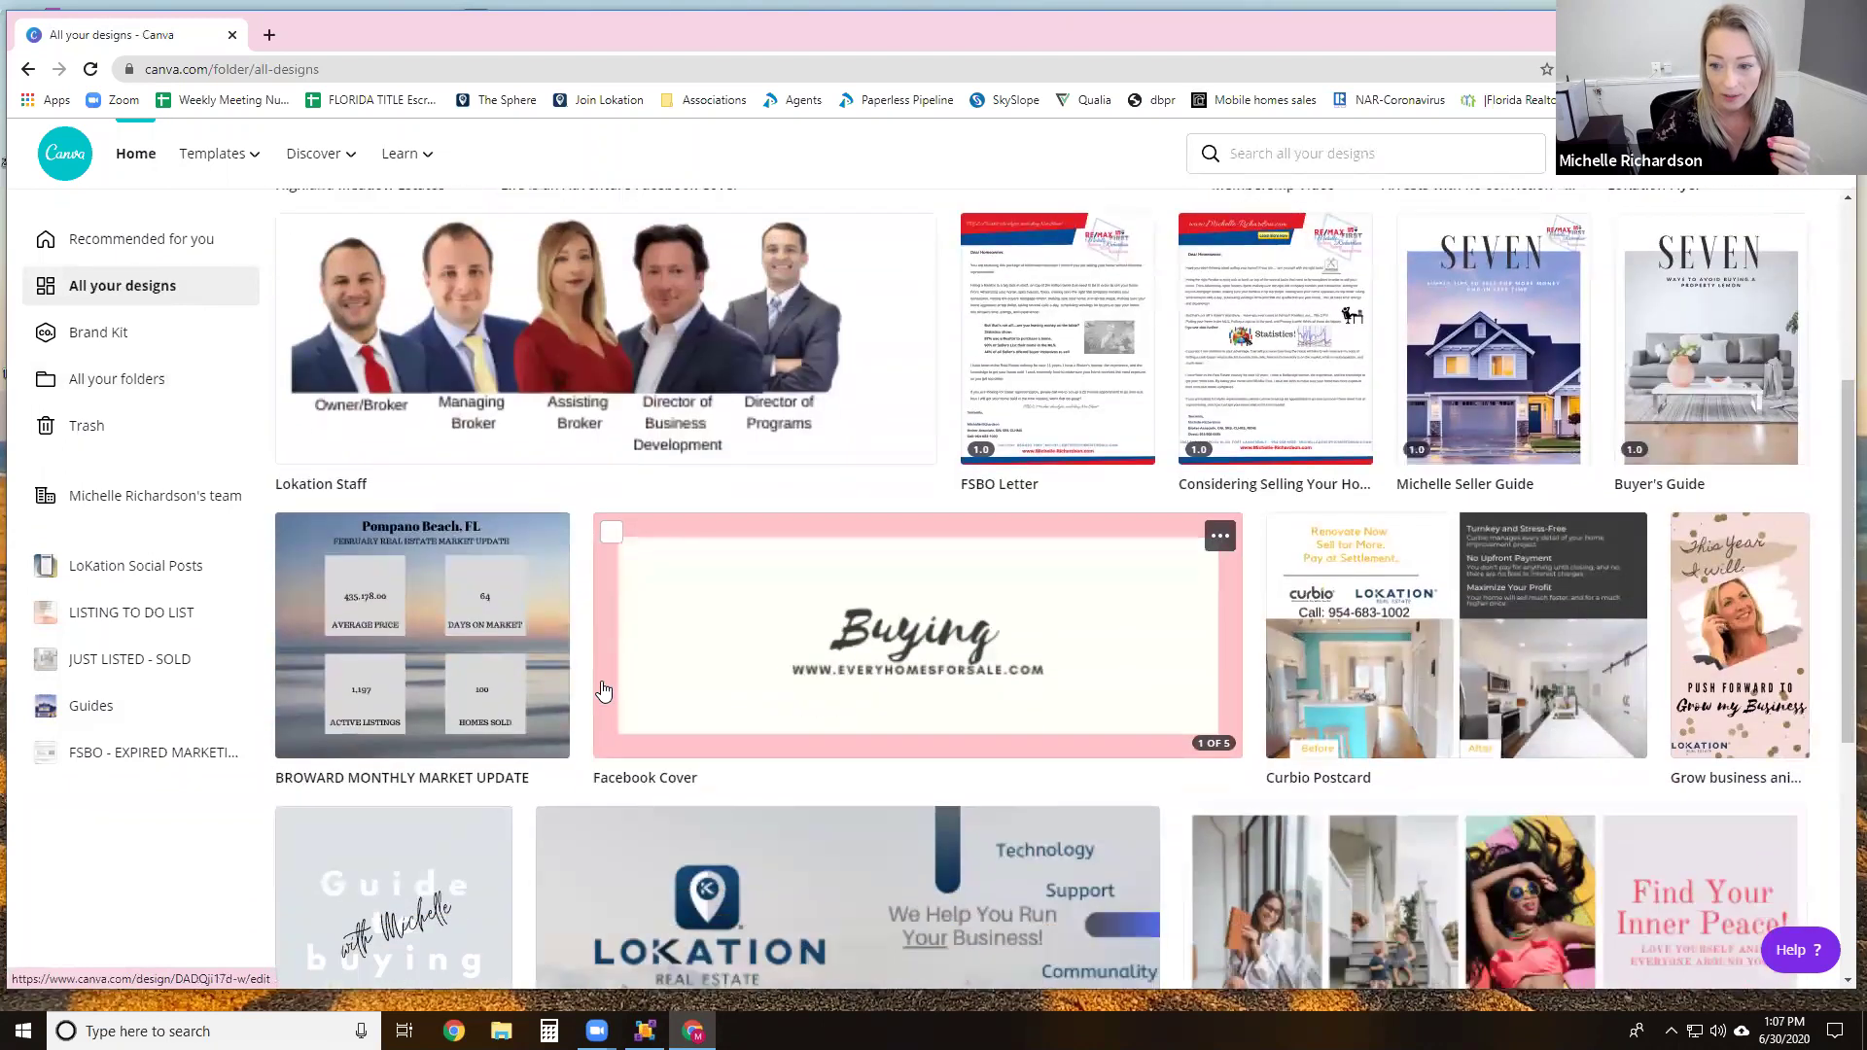
scroll(603, 690, down, 2)
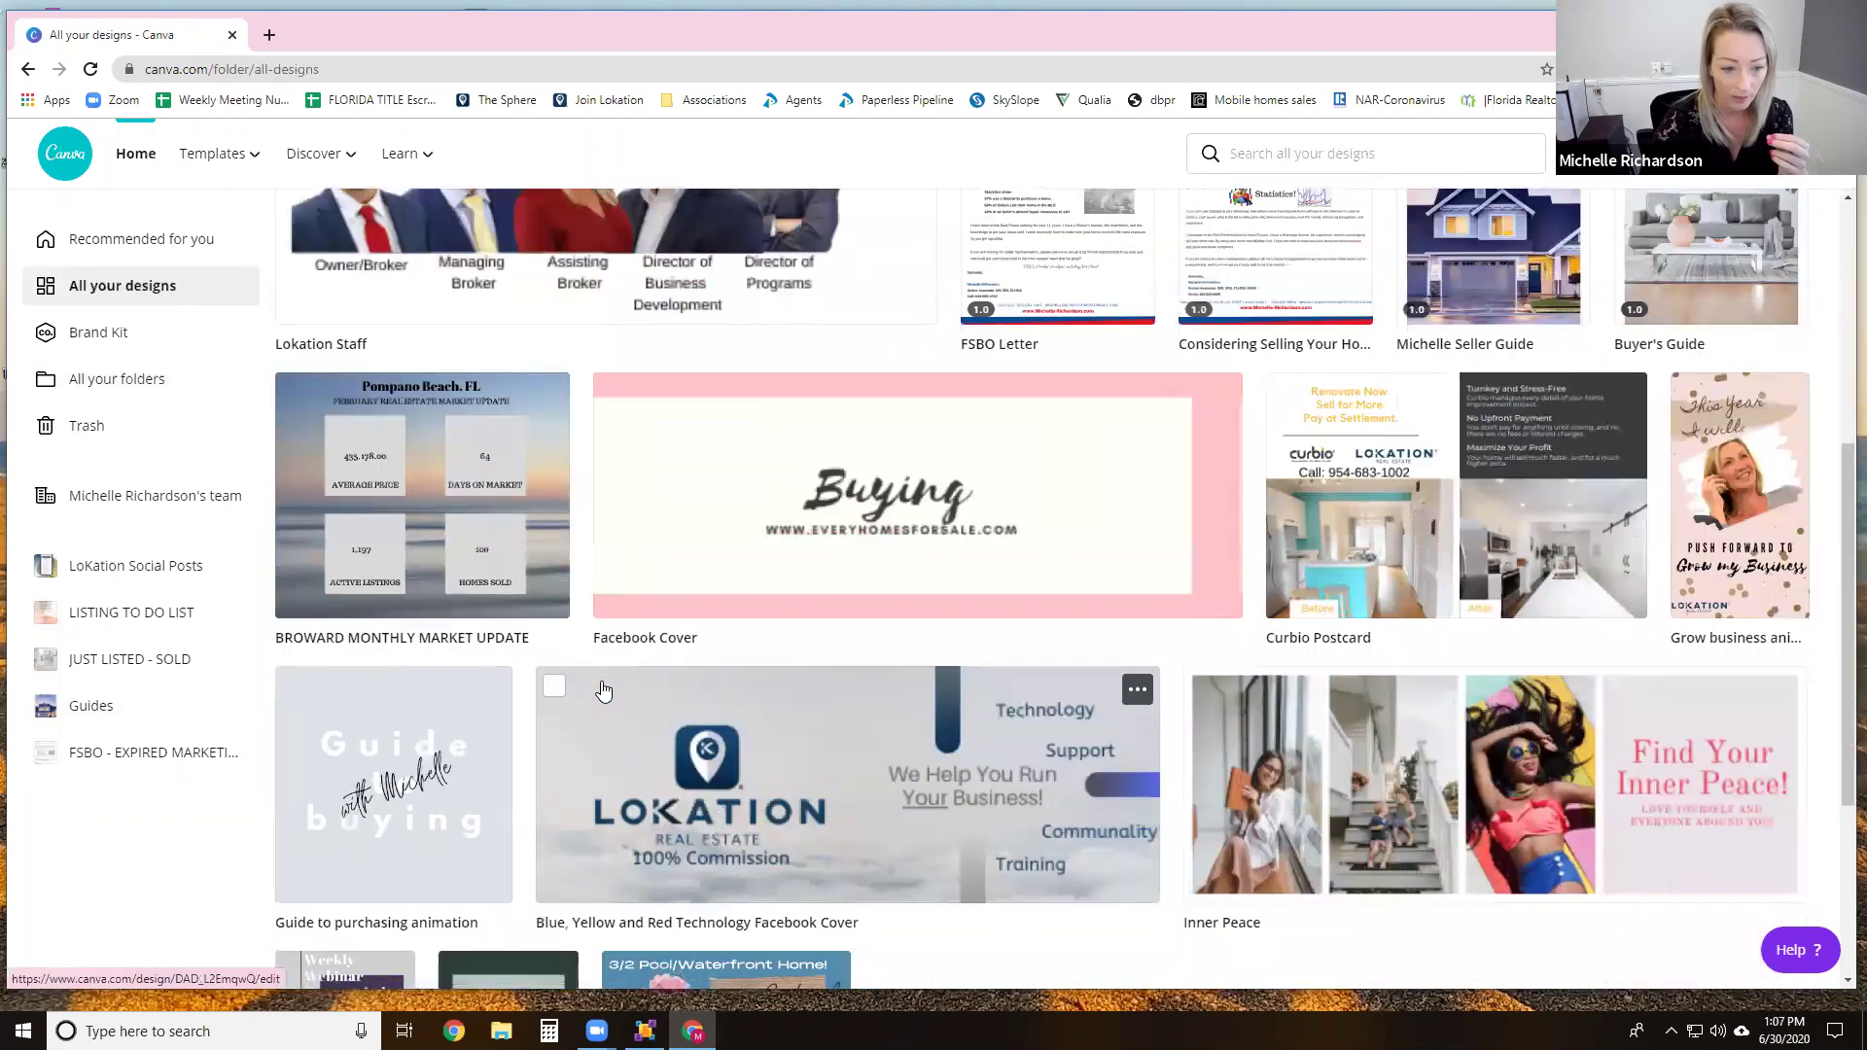
scroll(603, 690, down, 2)
scroll(603, 691, down, 1)
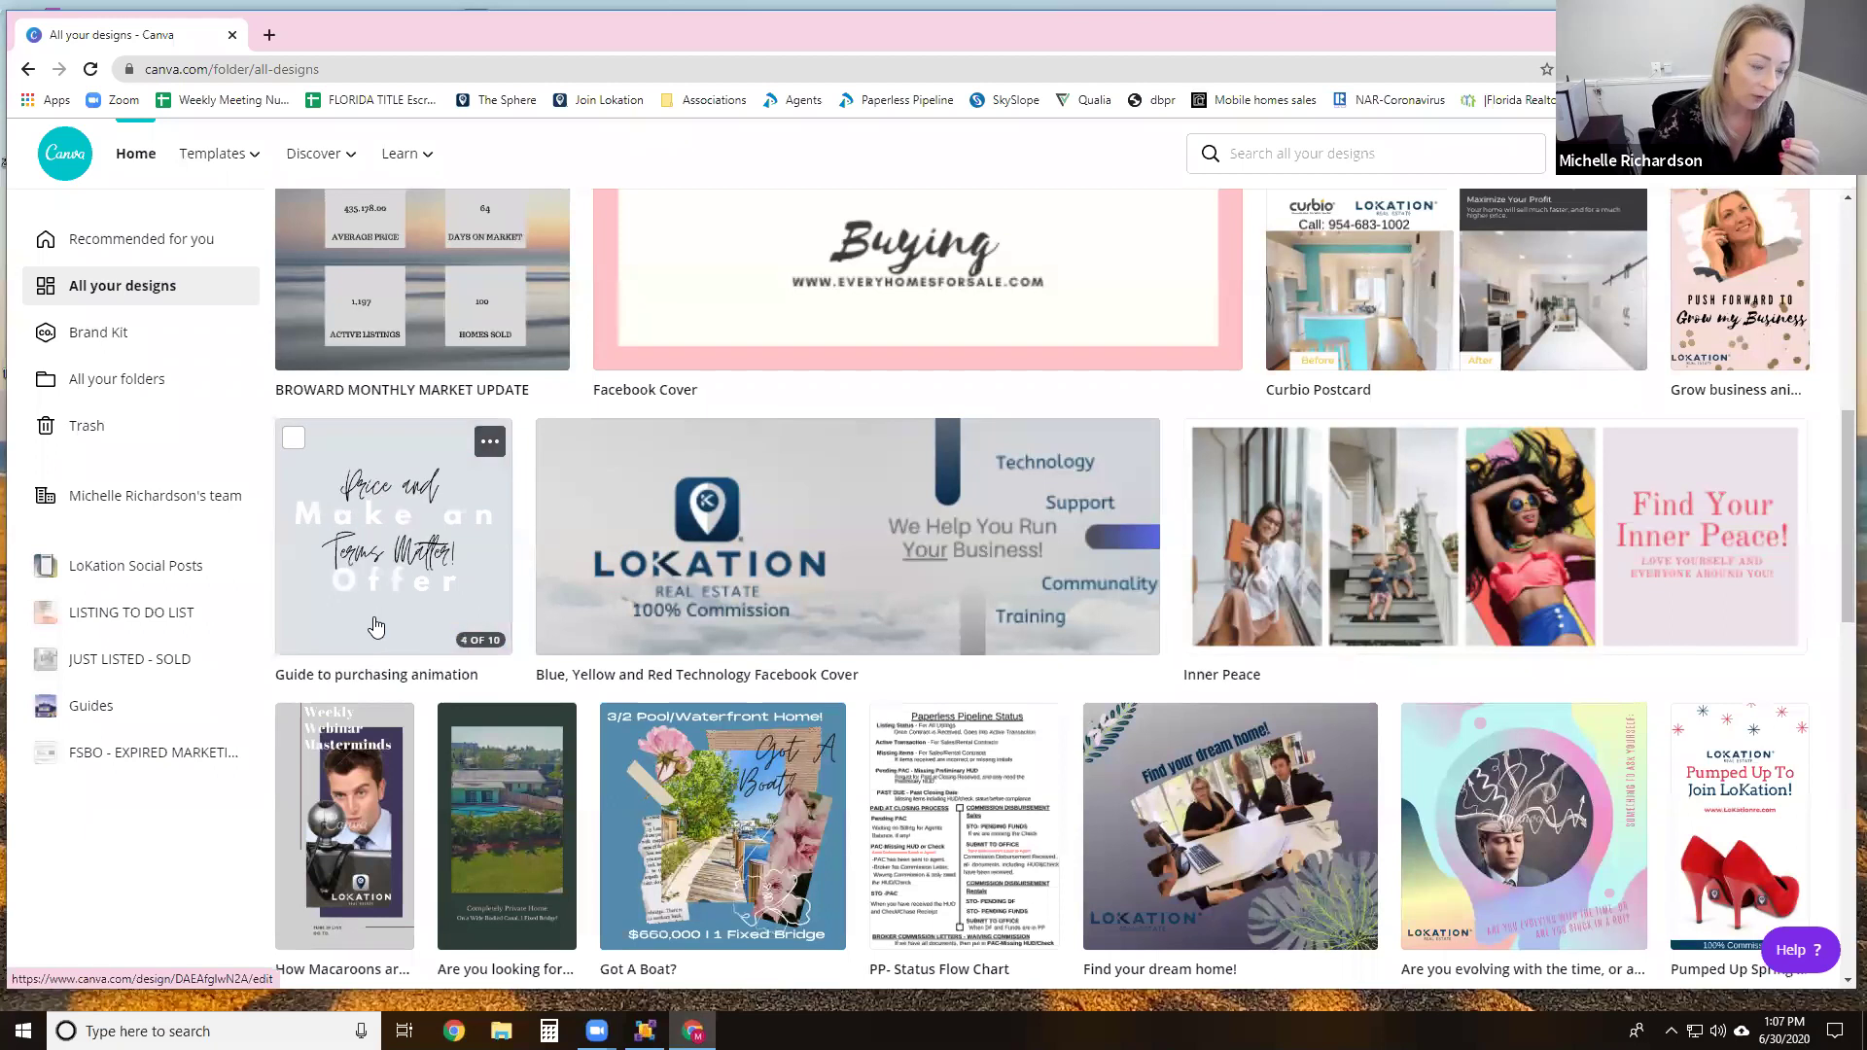
scroll(379, 642, up, 1)
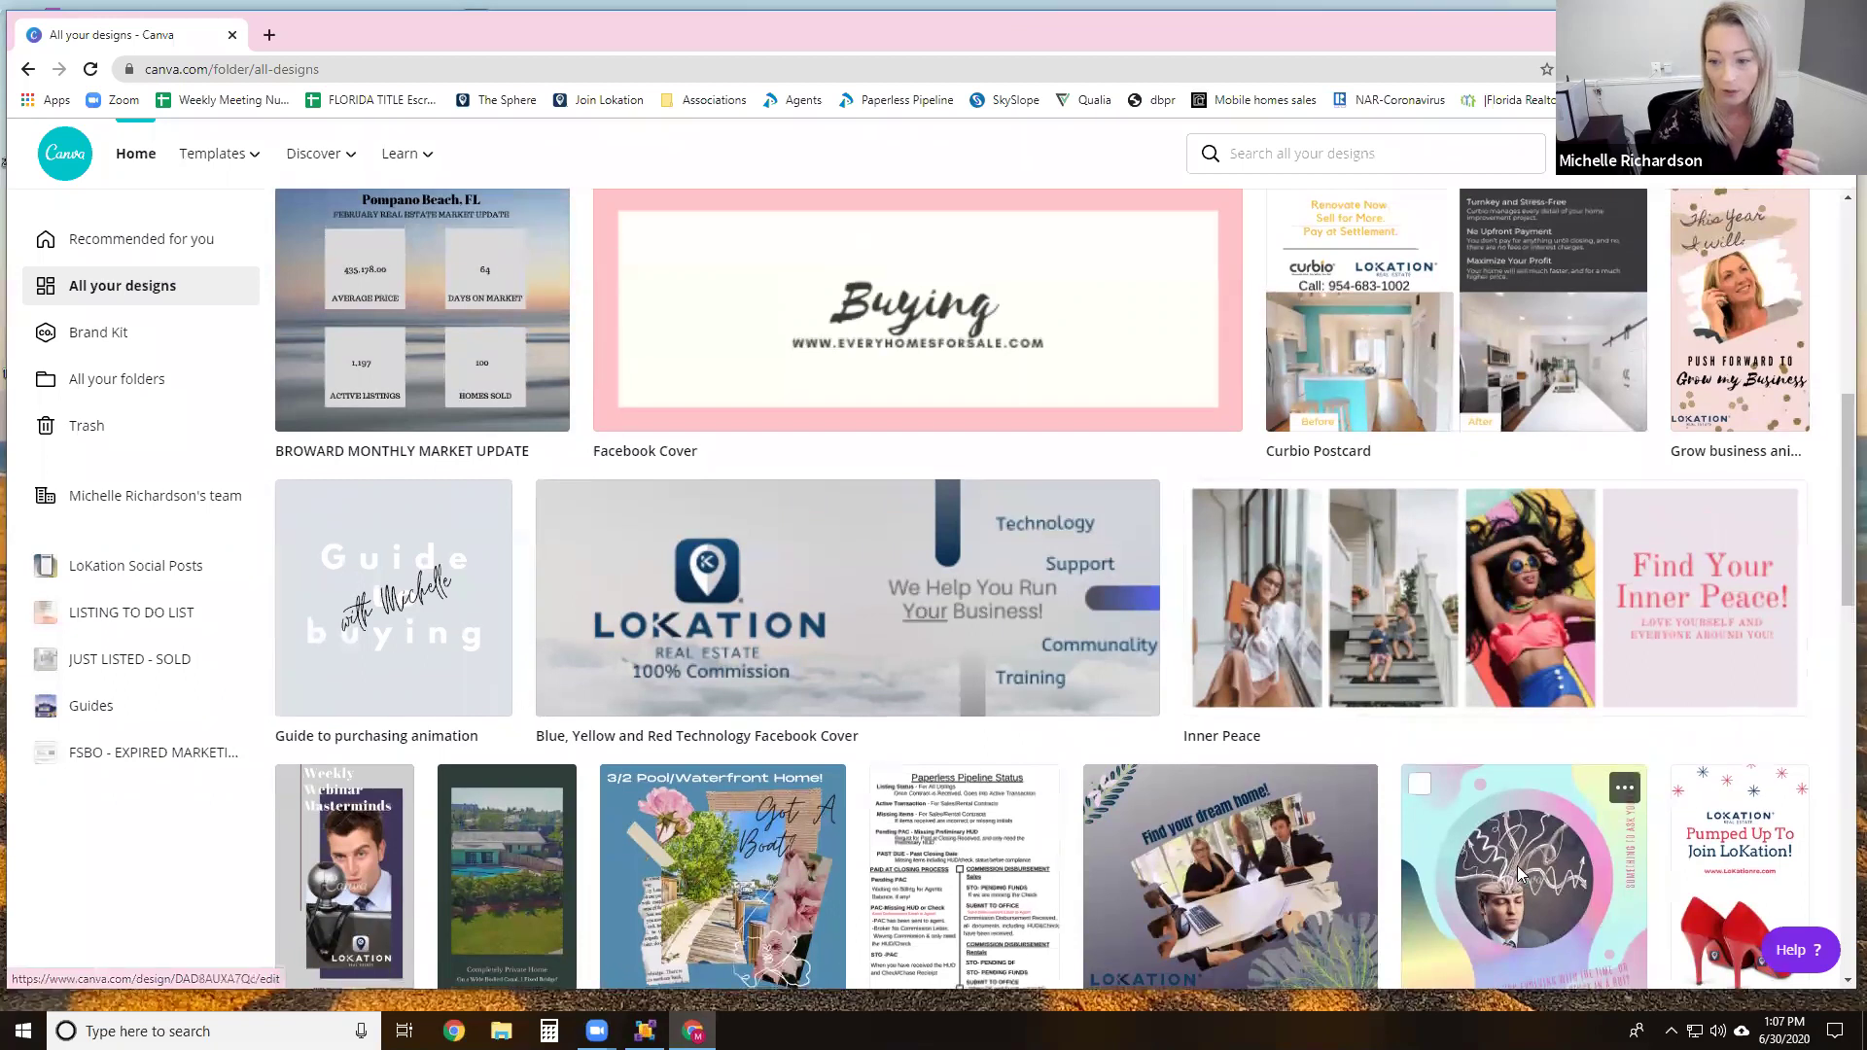
scroll(1517, 866, down, 3)
click(1729, 620)
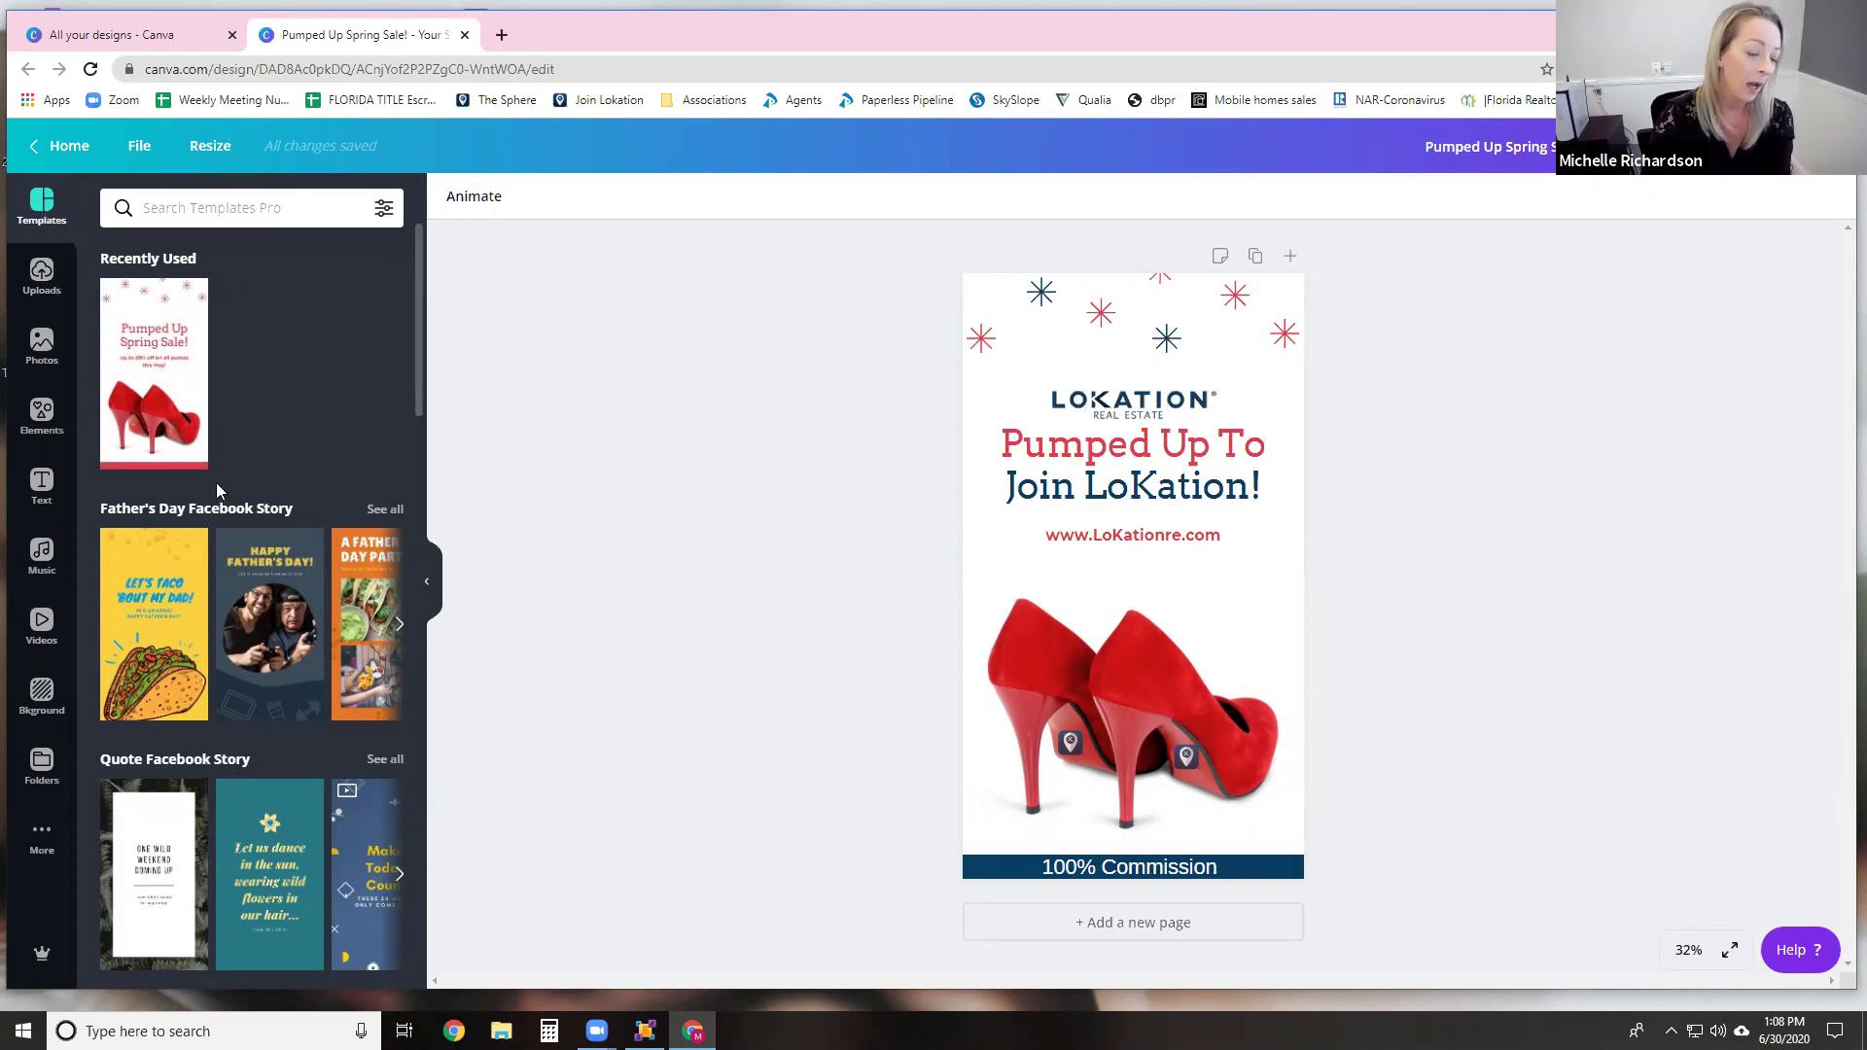
Step: Browse the suggested Facebook Story templates for the design, including the Quote, Sale and Animals categories
scroll(240, 638, down, 2)
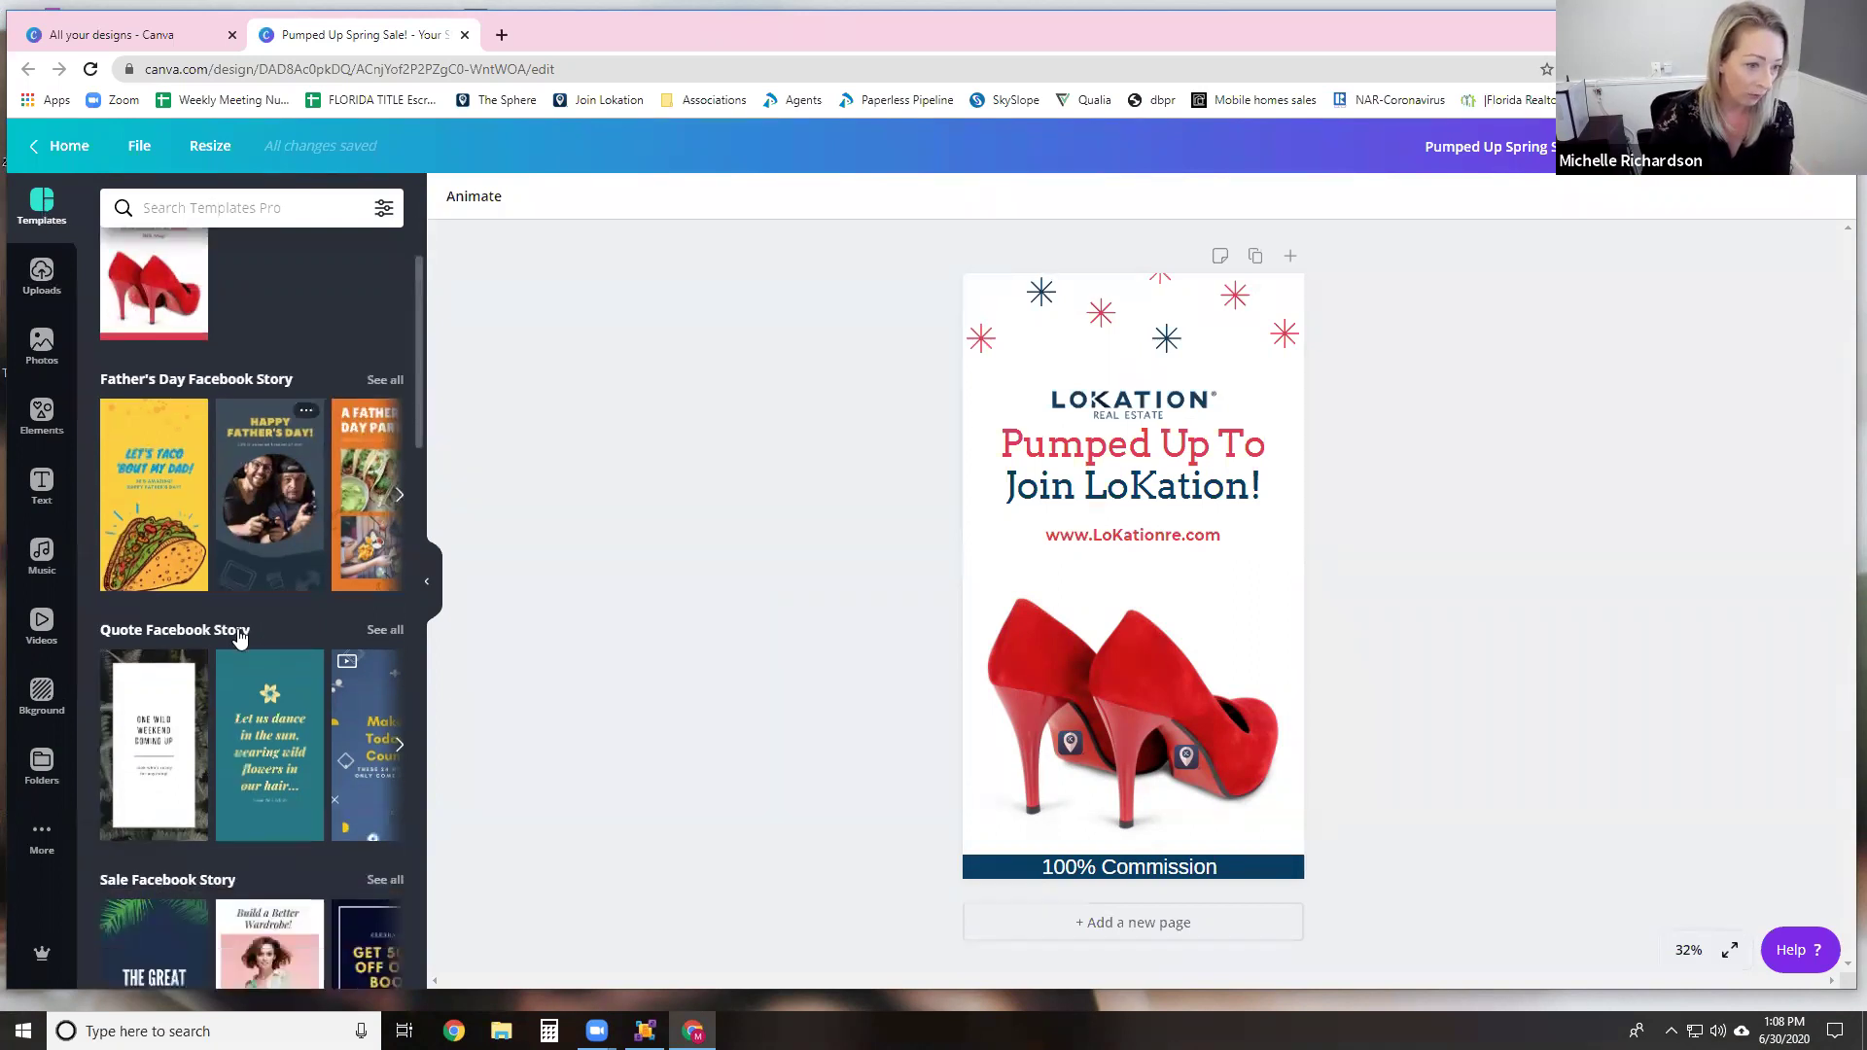
scroll(240, 640, down, 3)
scroll(237, 658, down, 1)
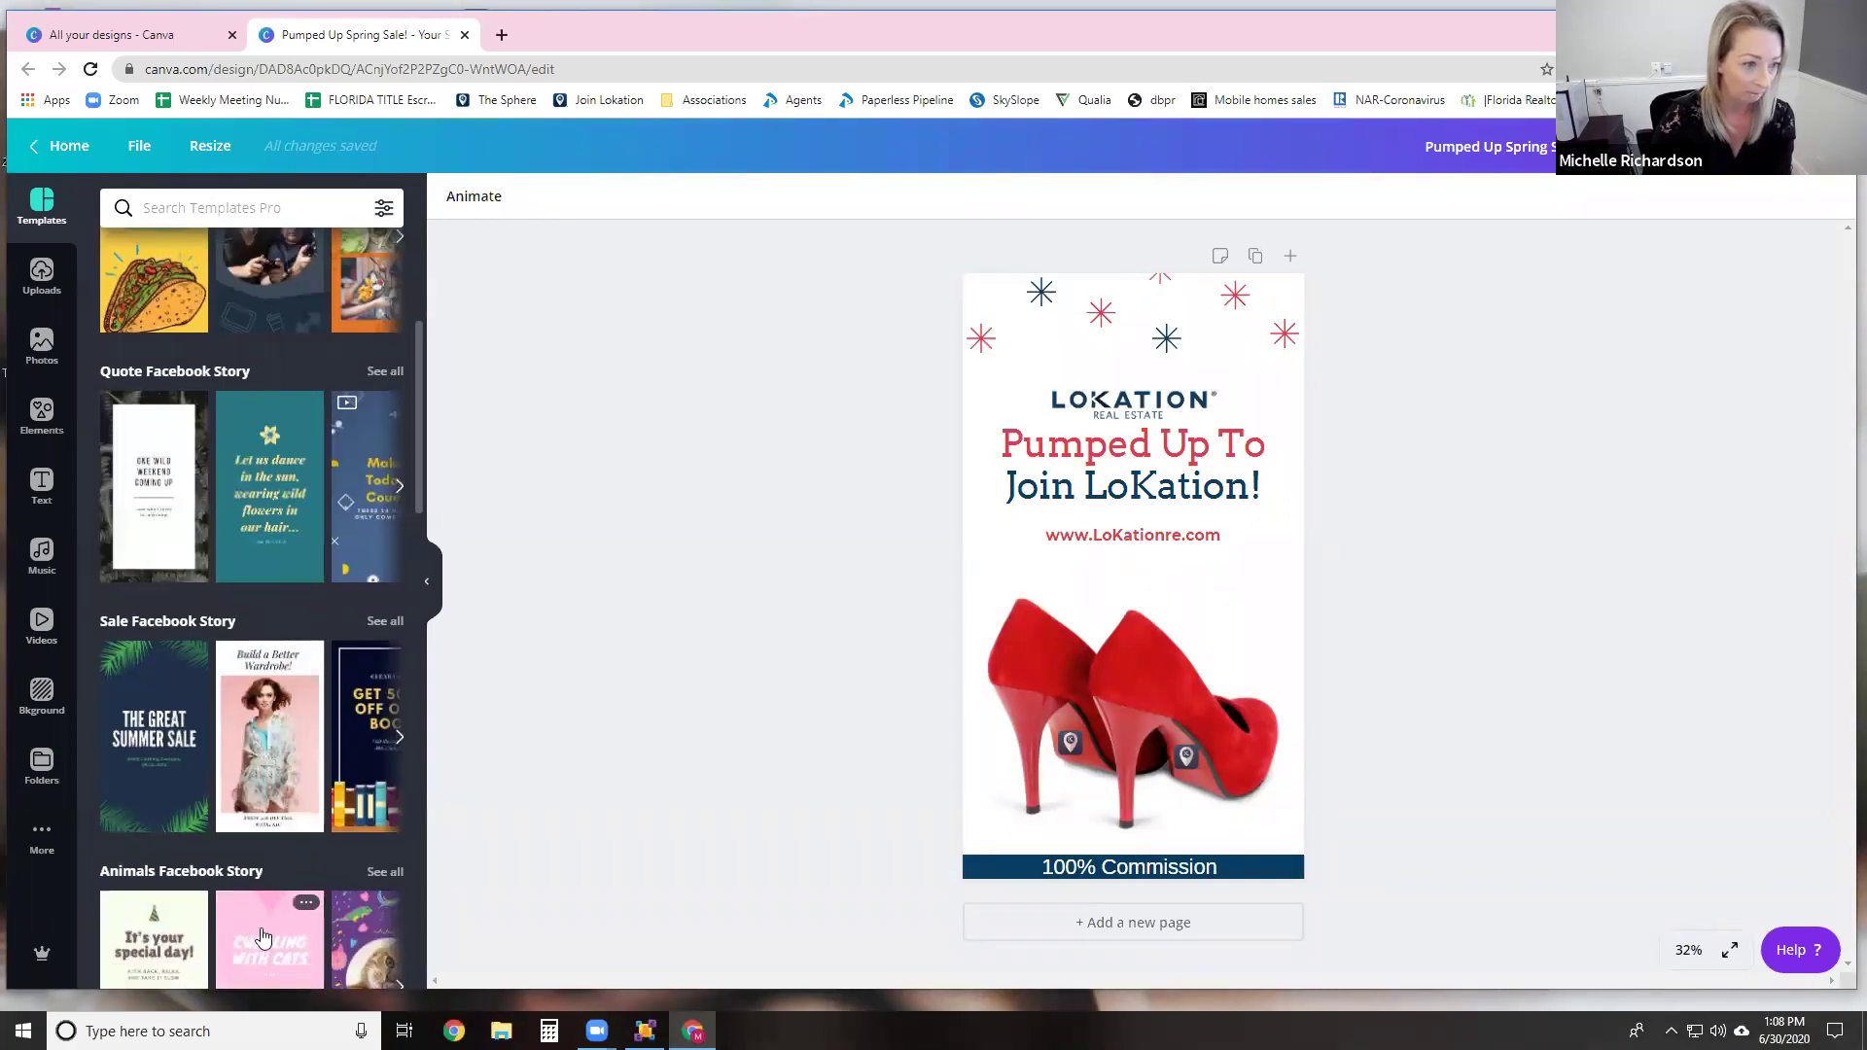
Step: Look through the uploaded images, from the staff portraits and property photos down to the partner logos
click(42, 280)
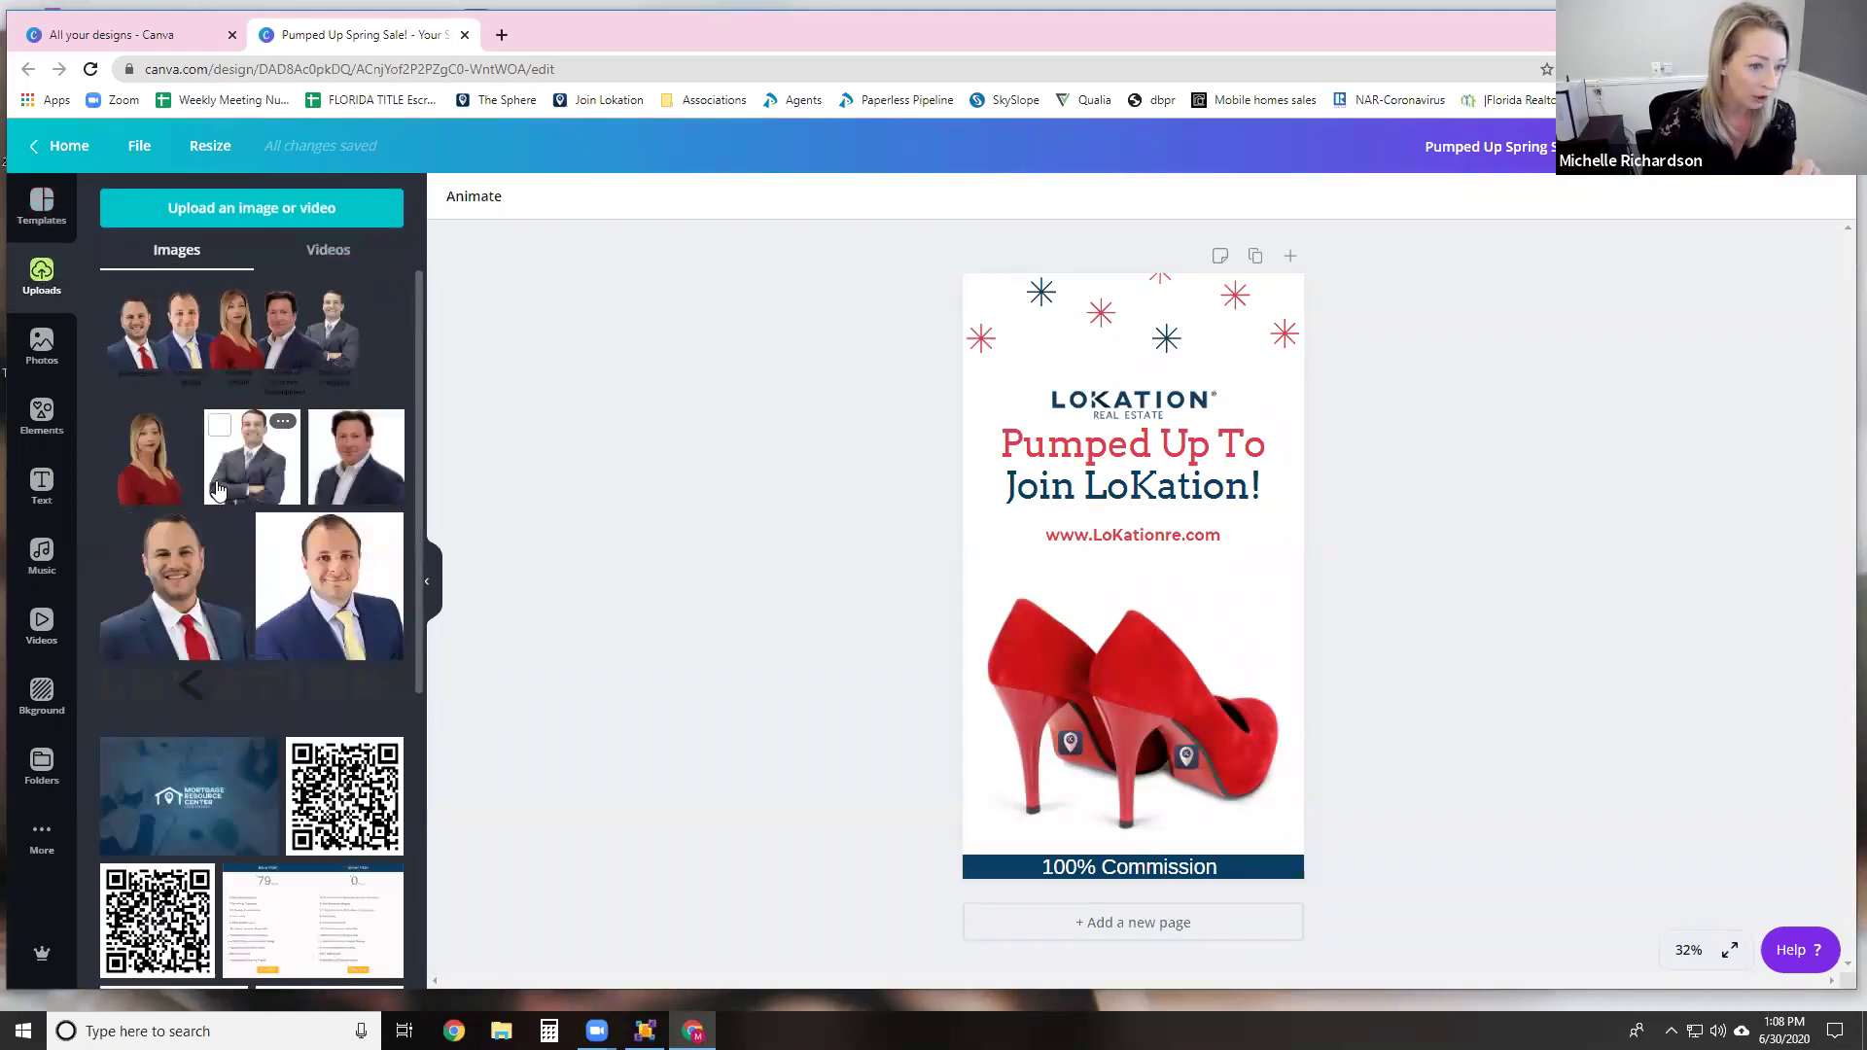
scroll(204, 514, down, 2)
scroll(207, 512, down, 5)
scroll(204, 513, down, 3)
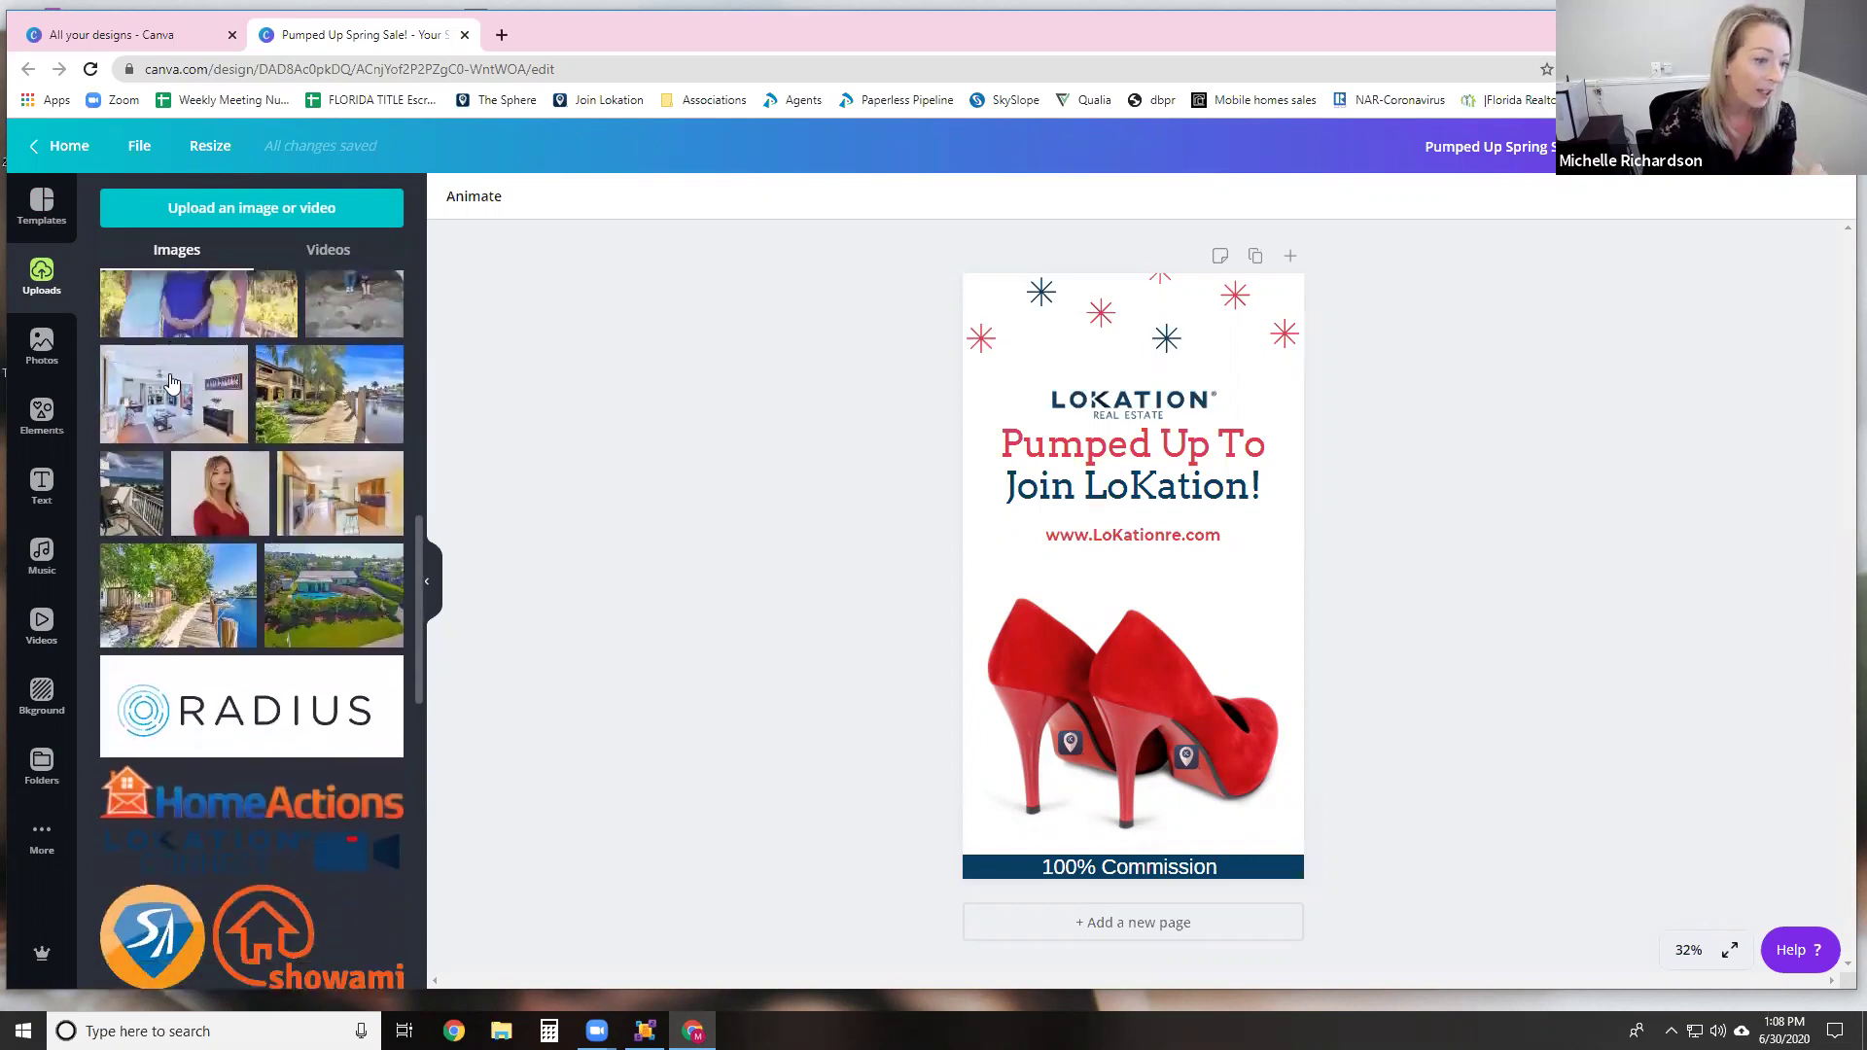
scroll(233, 603, down, 4)
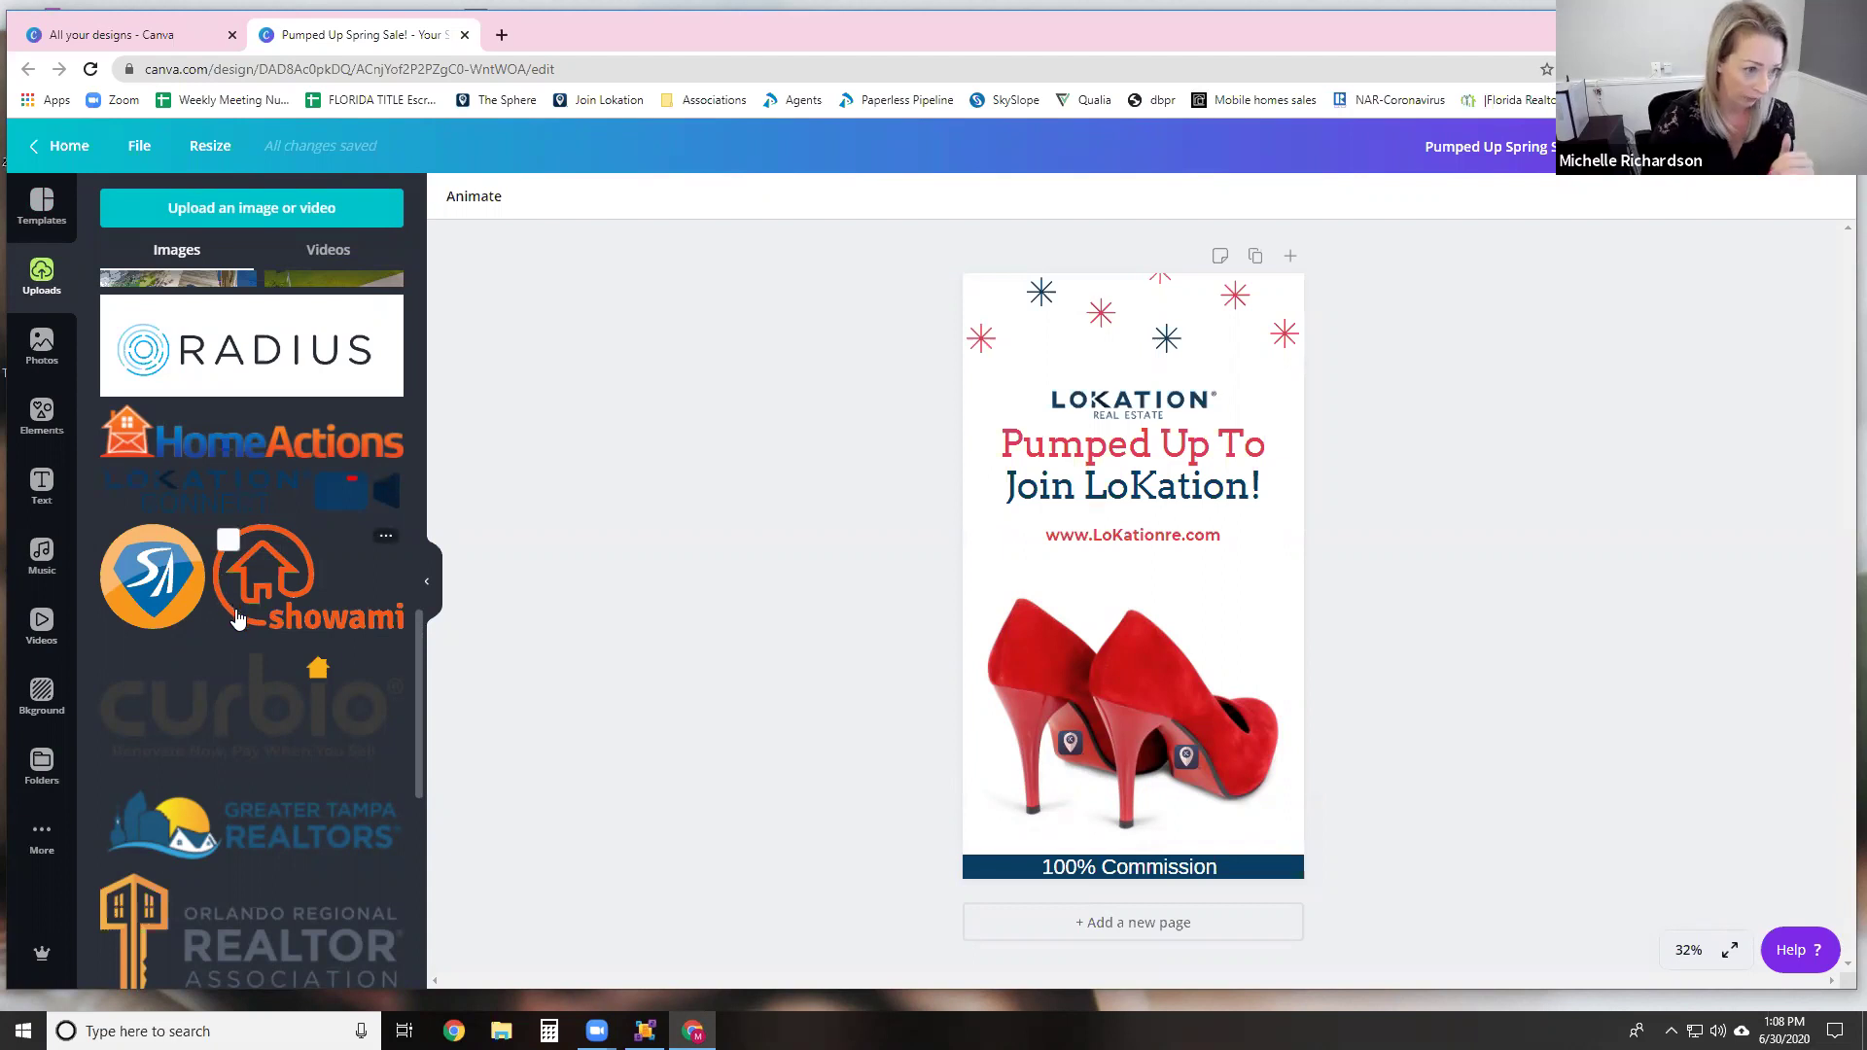
Step: Browse the trending stock photos and check what the Pro label on the green hill photo means
click(39, 359)
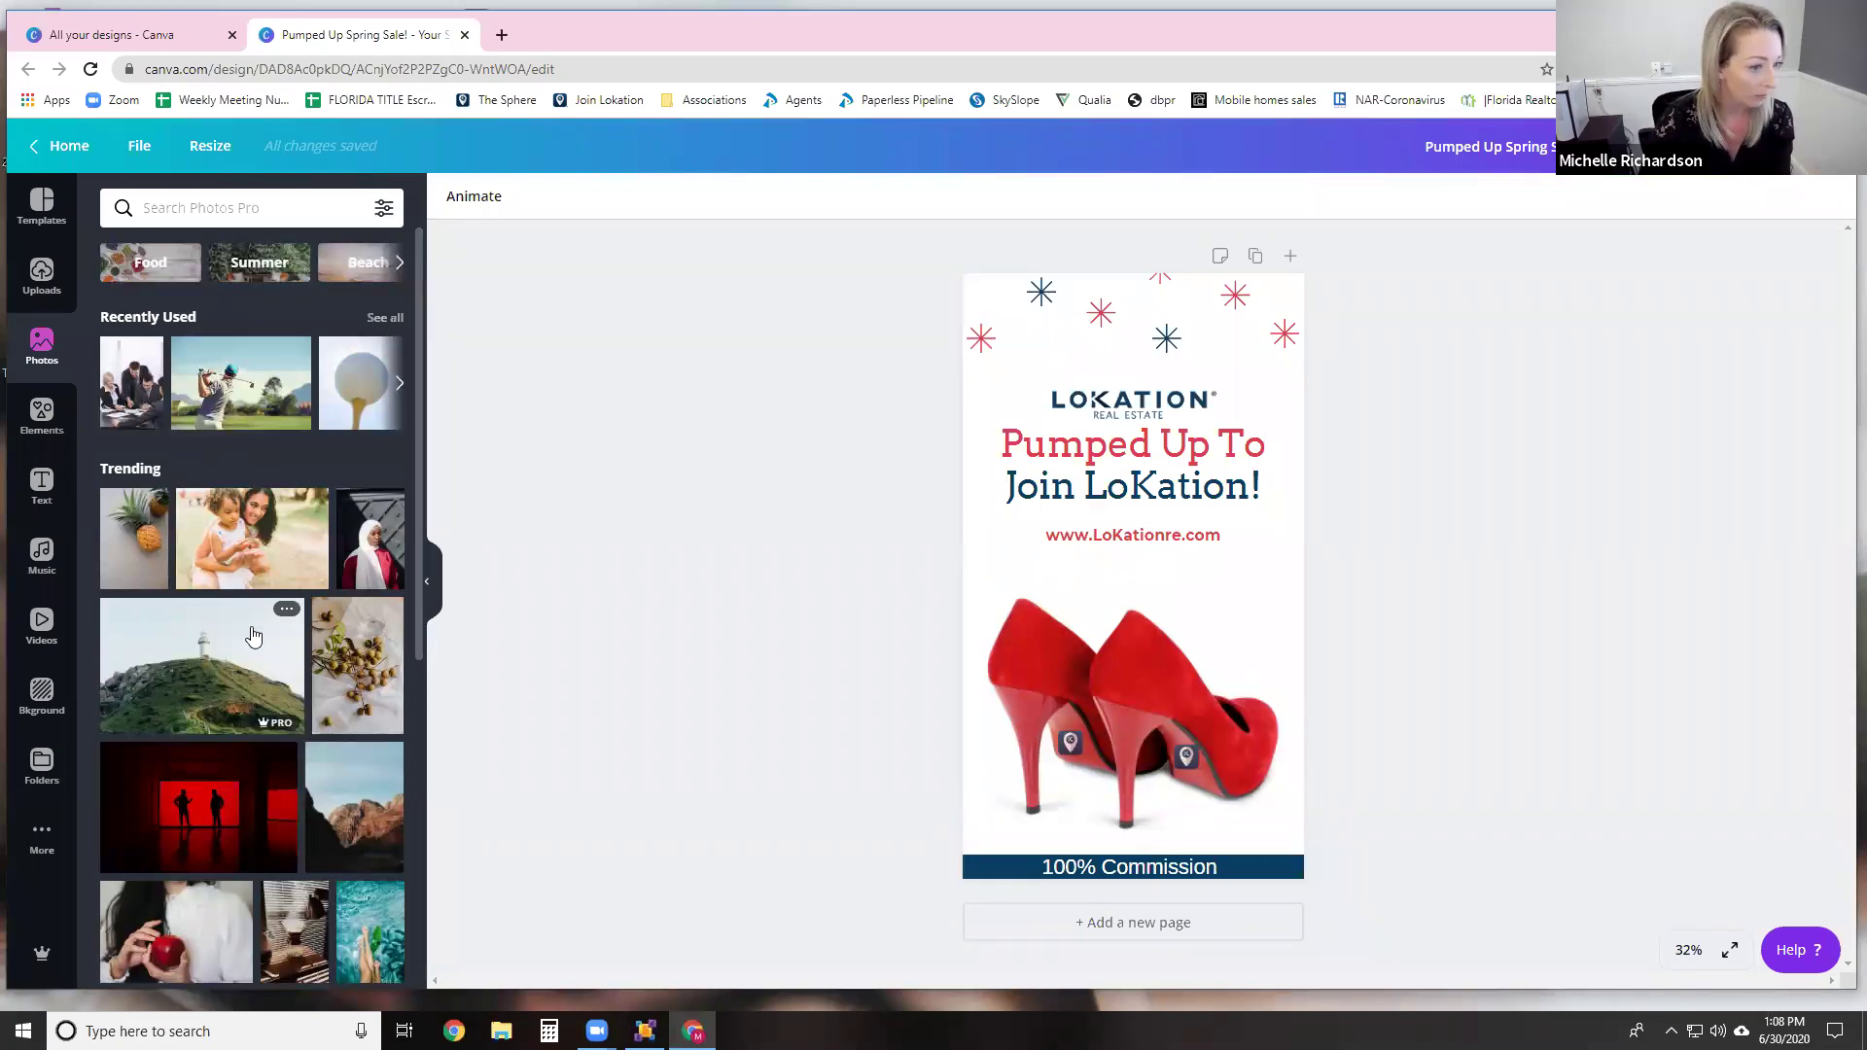
scroll(251, 635, down, 3)
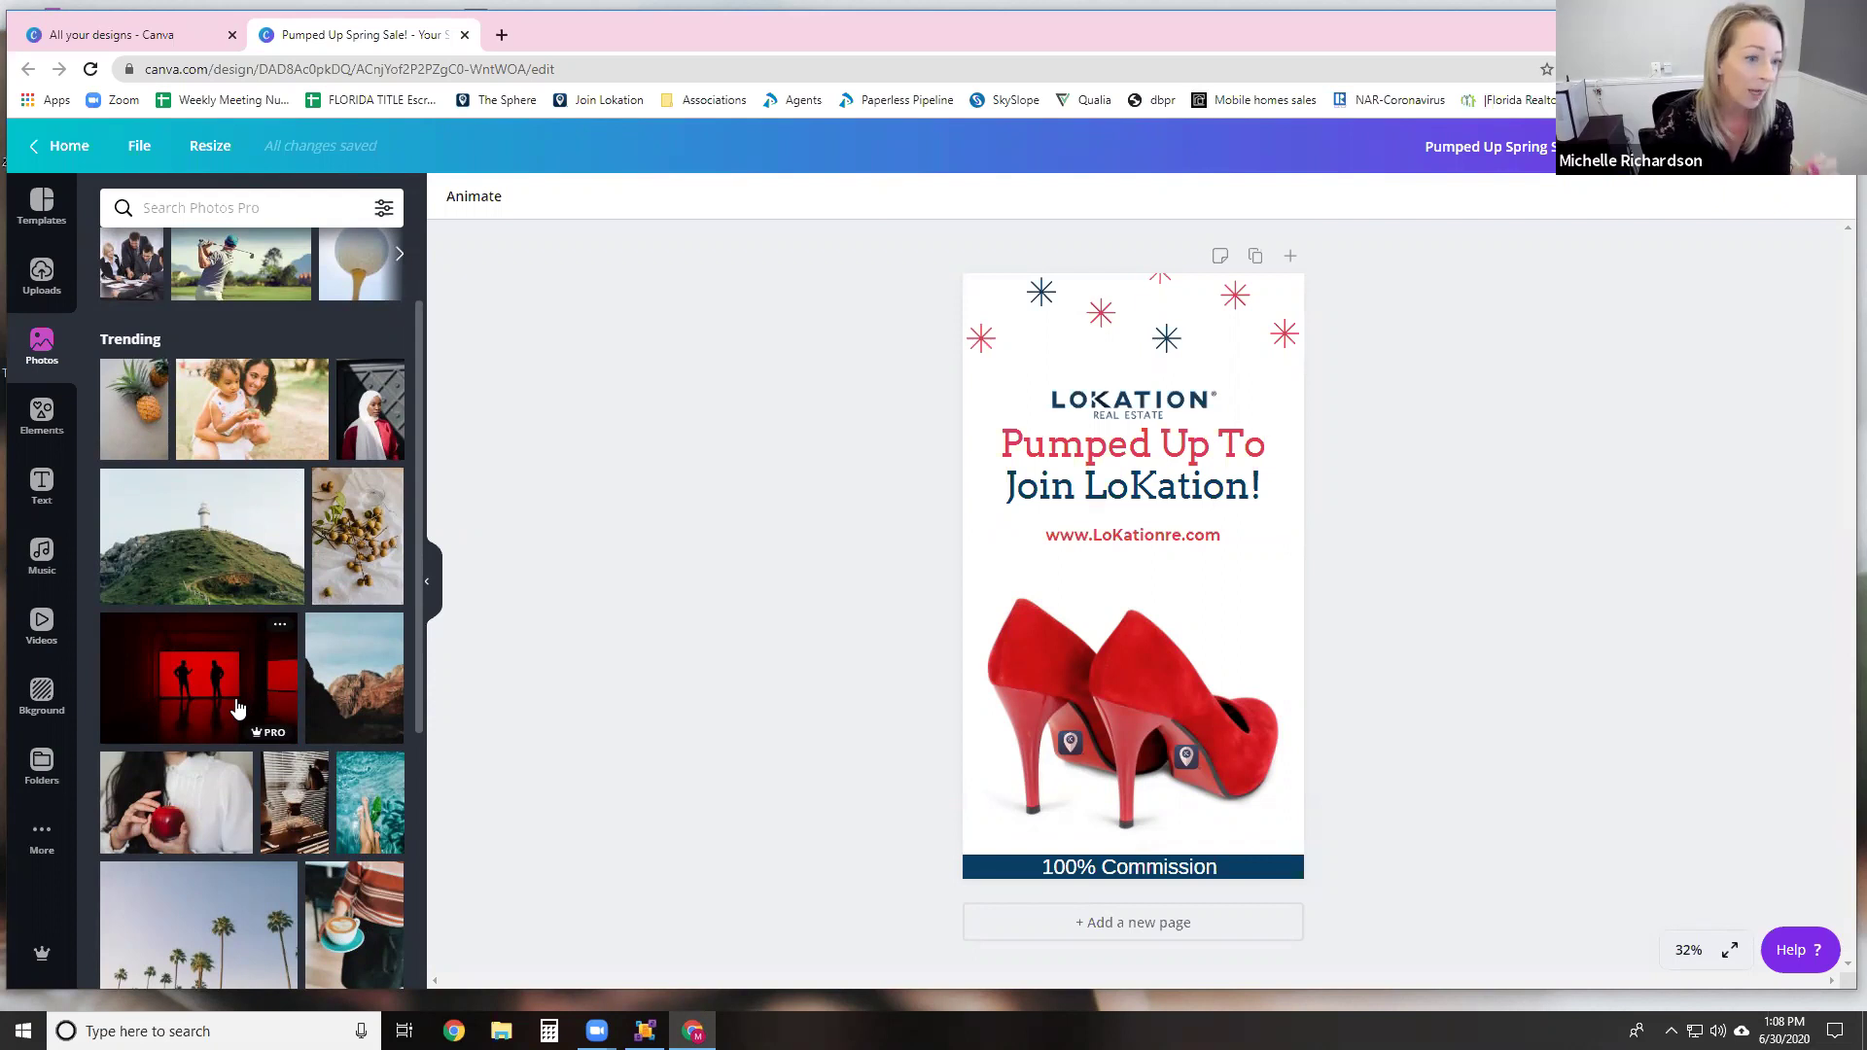
mouse_move(260, 732)
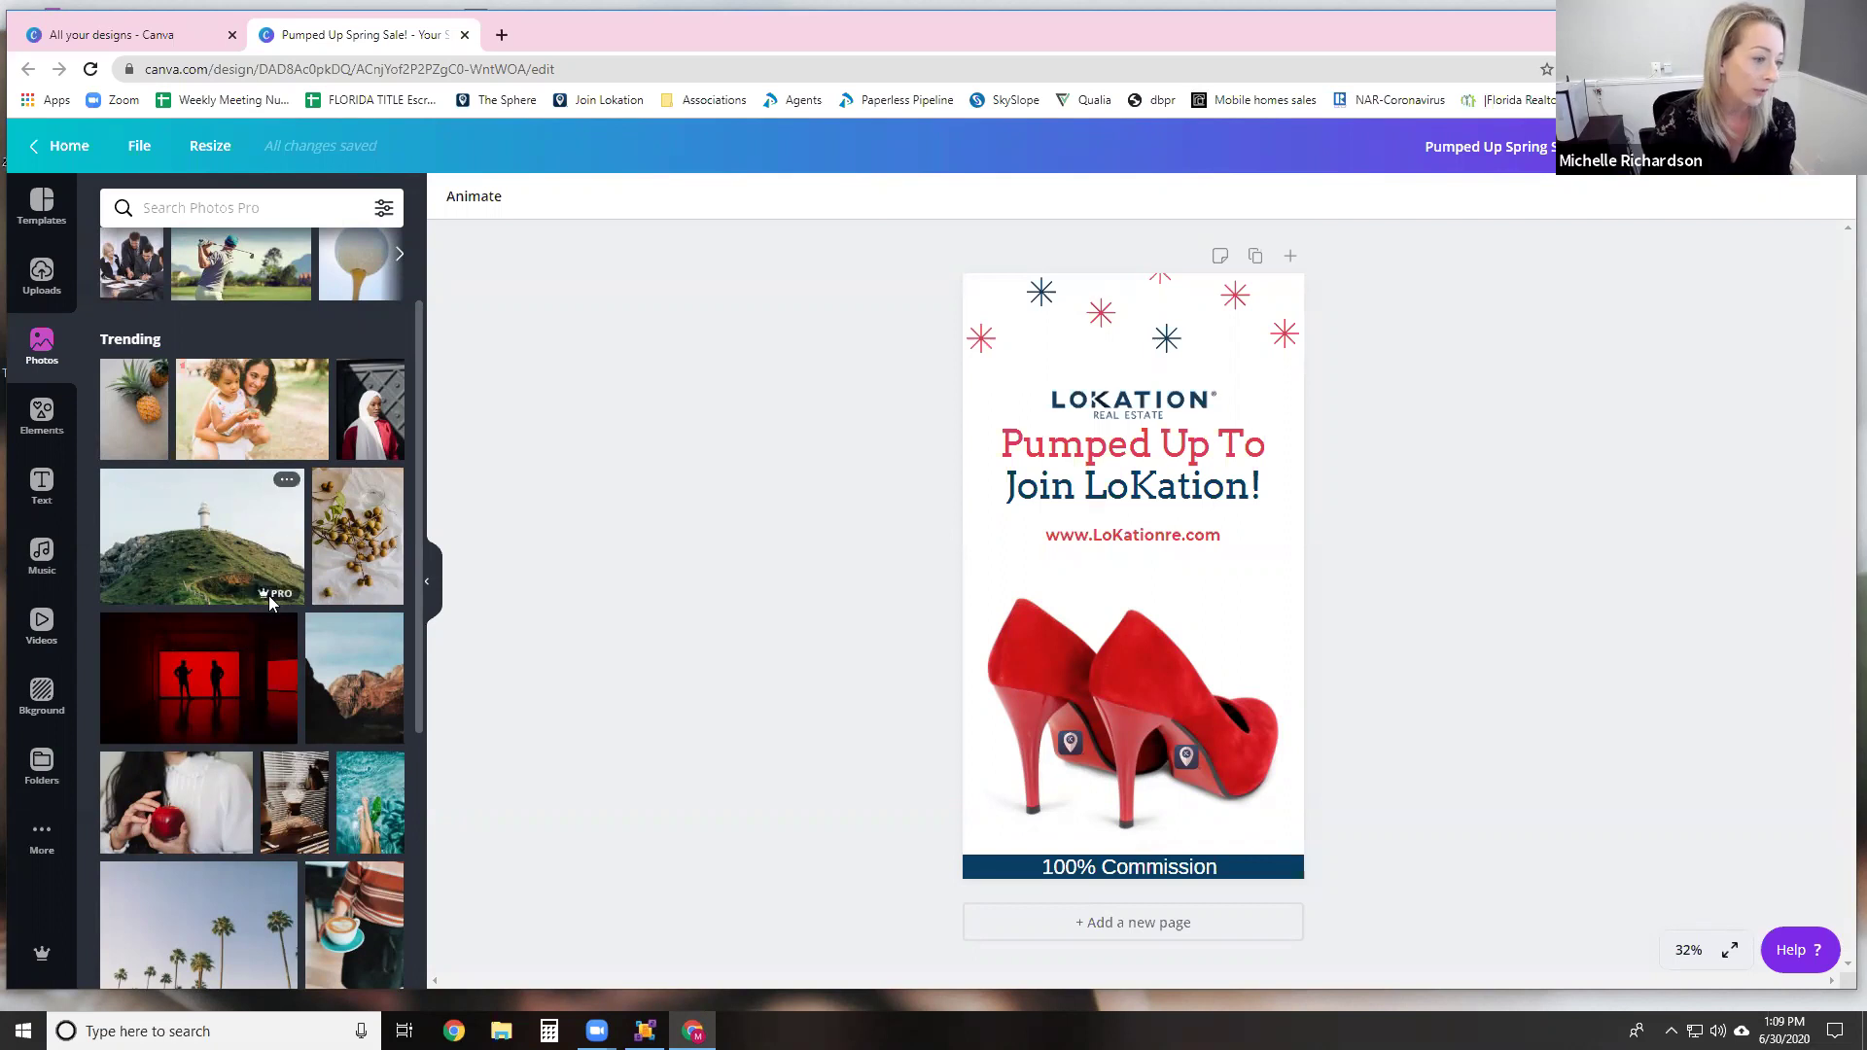
mouse_move(269, 598)
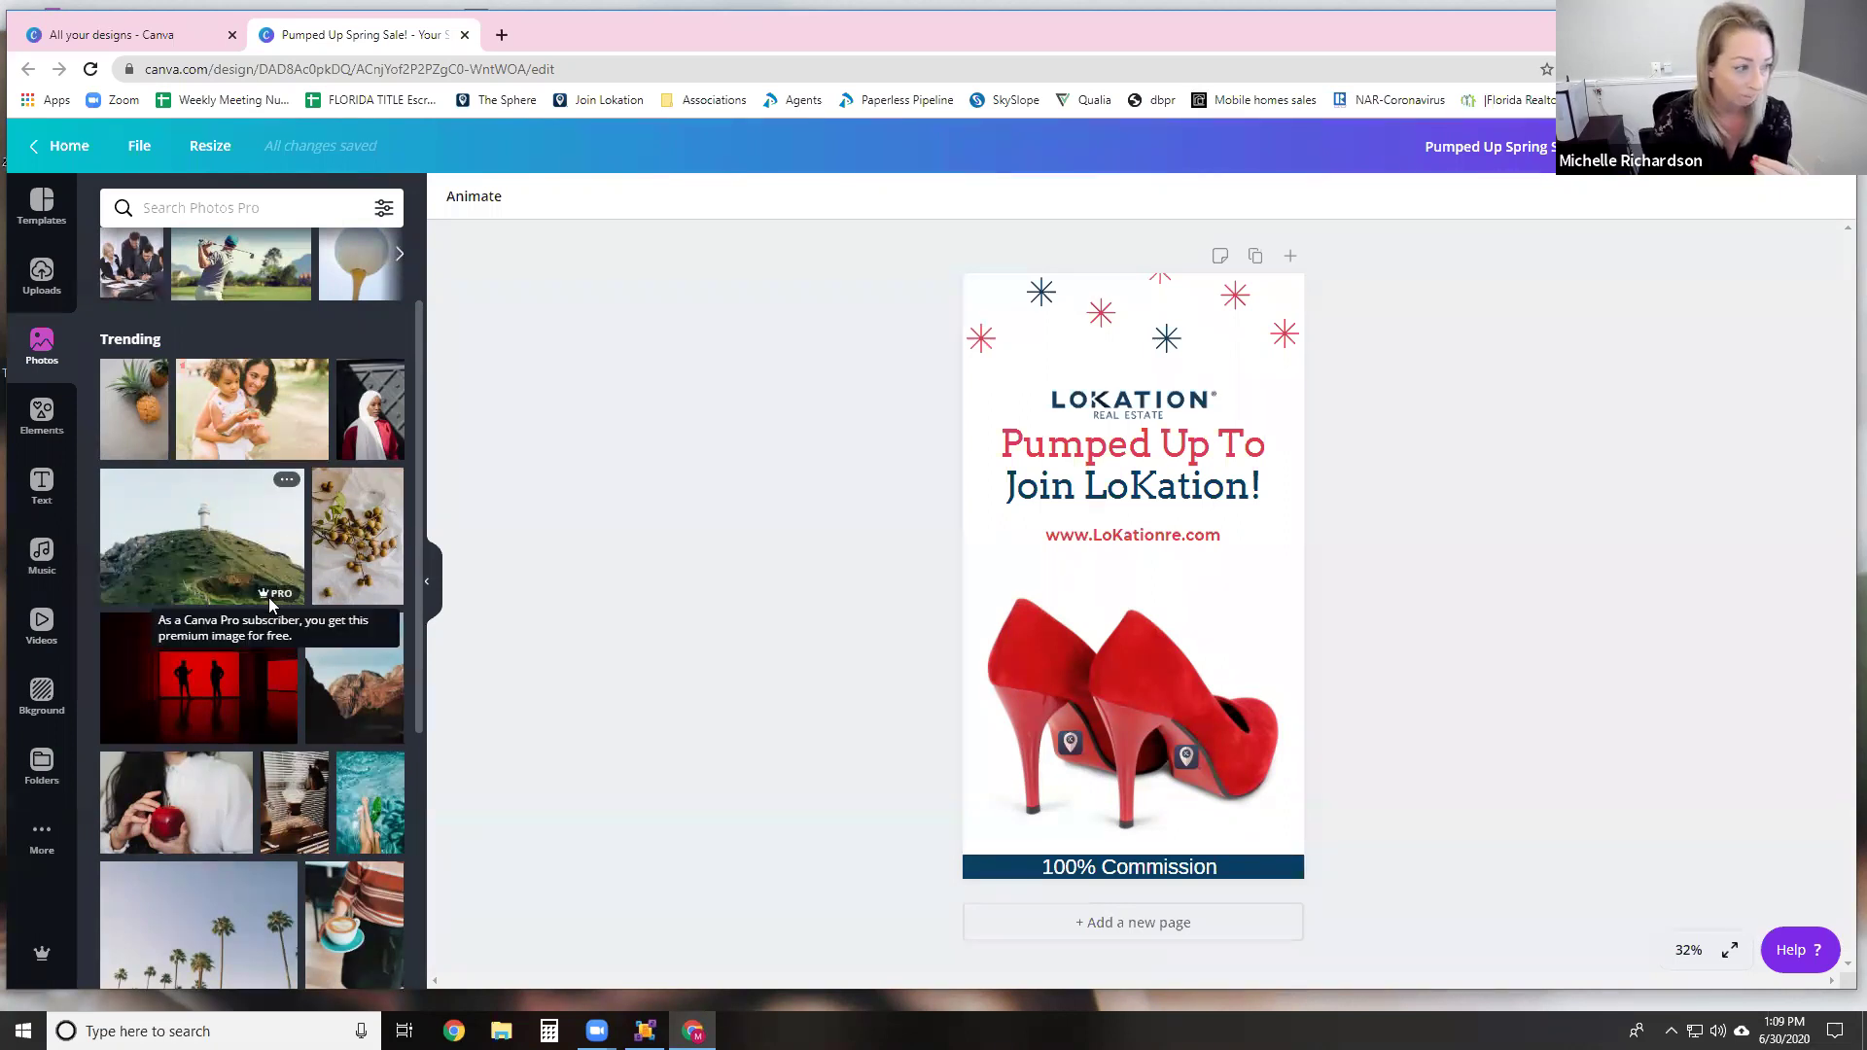
scroll(250, 669, down, 3)
scroll(250, 676, down, 6)
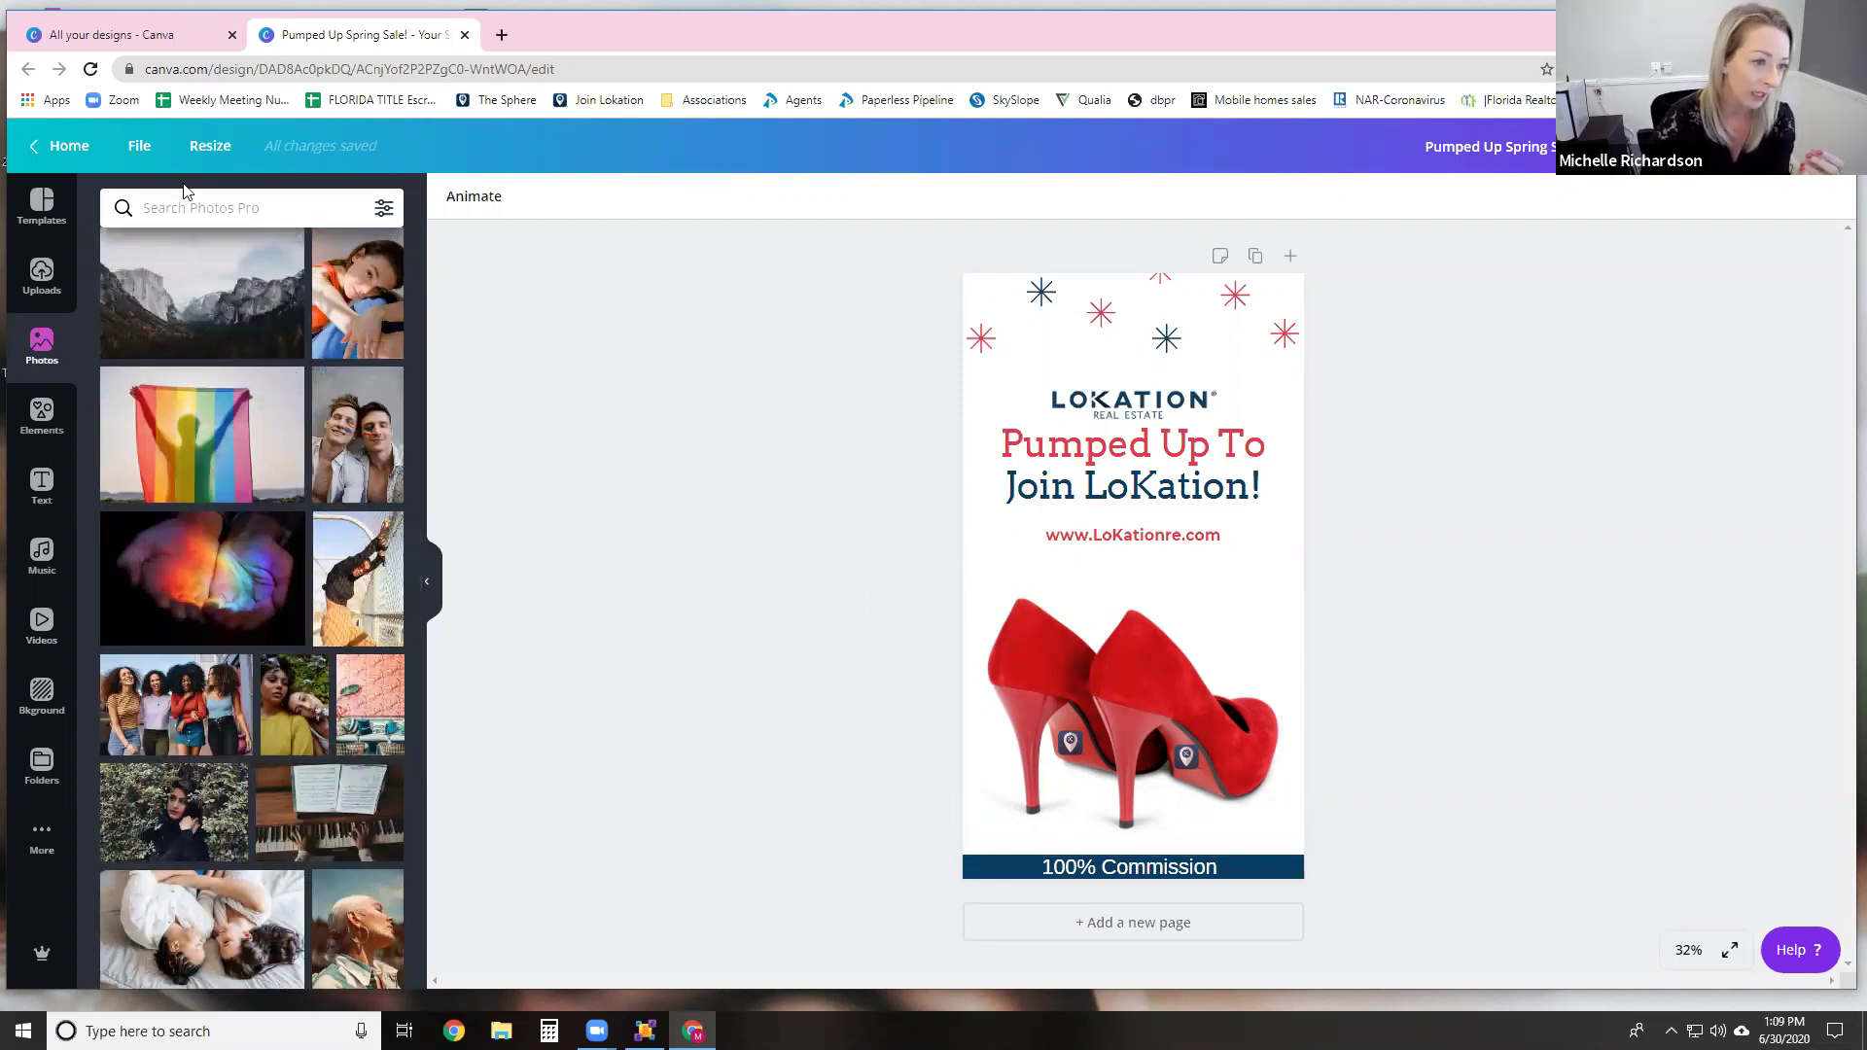
Step: Search the stock photos for "red heels" and look through the matching pictures
click(249, 210)
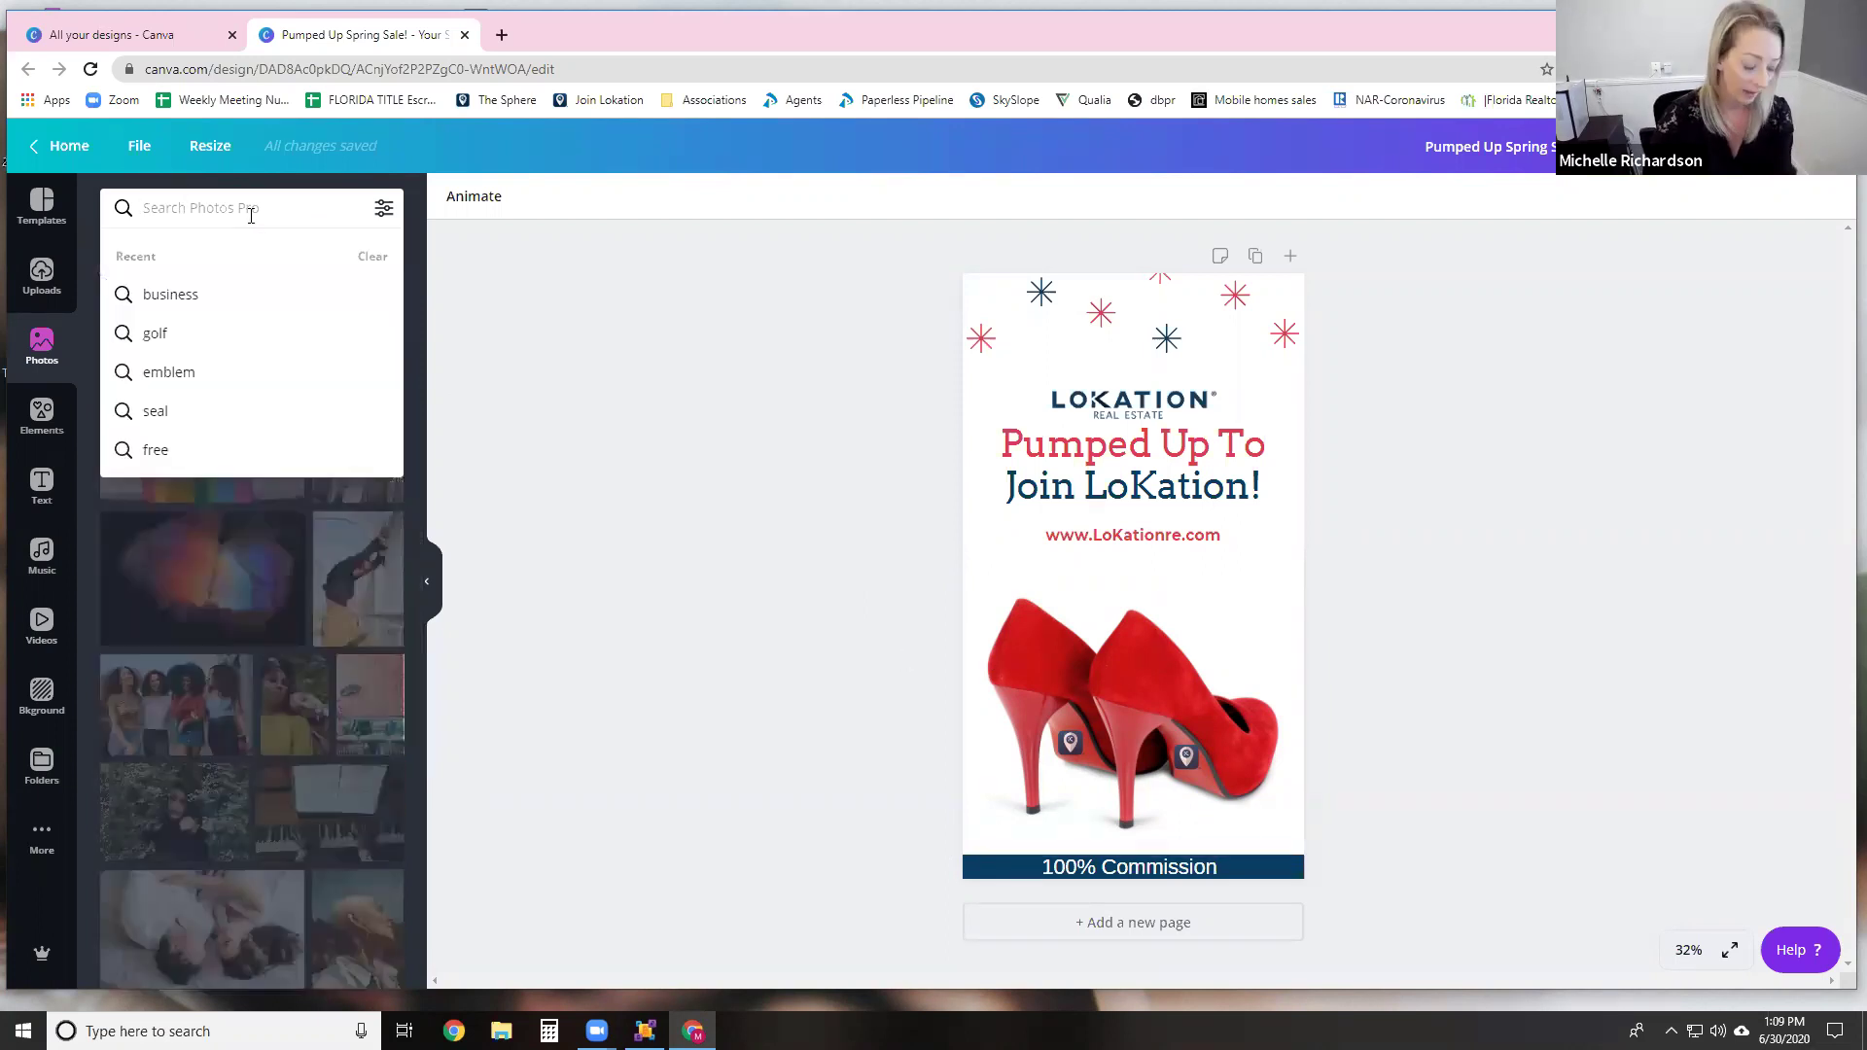
text(red heels)
key(Return)
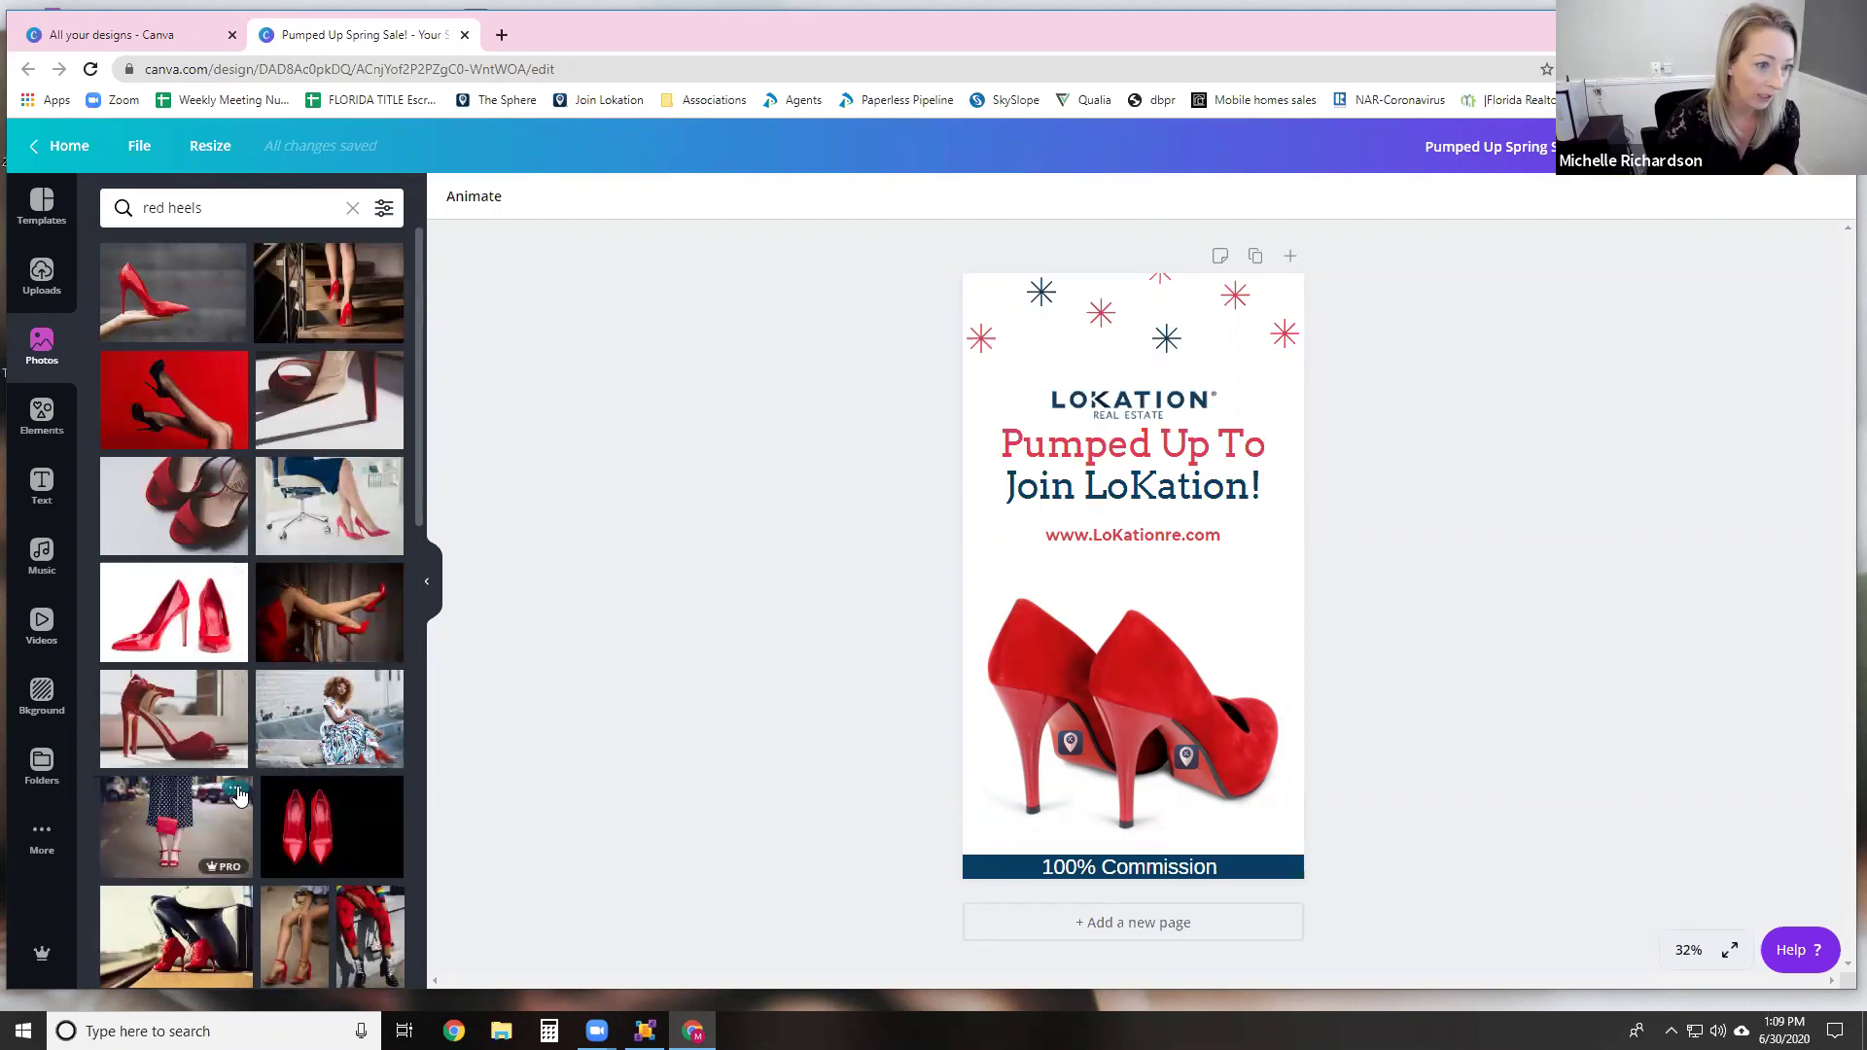
scroll(238, 792, down, 2)
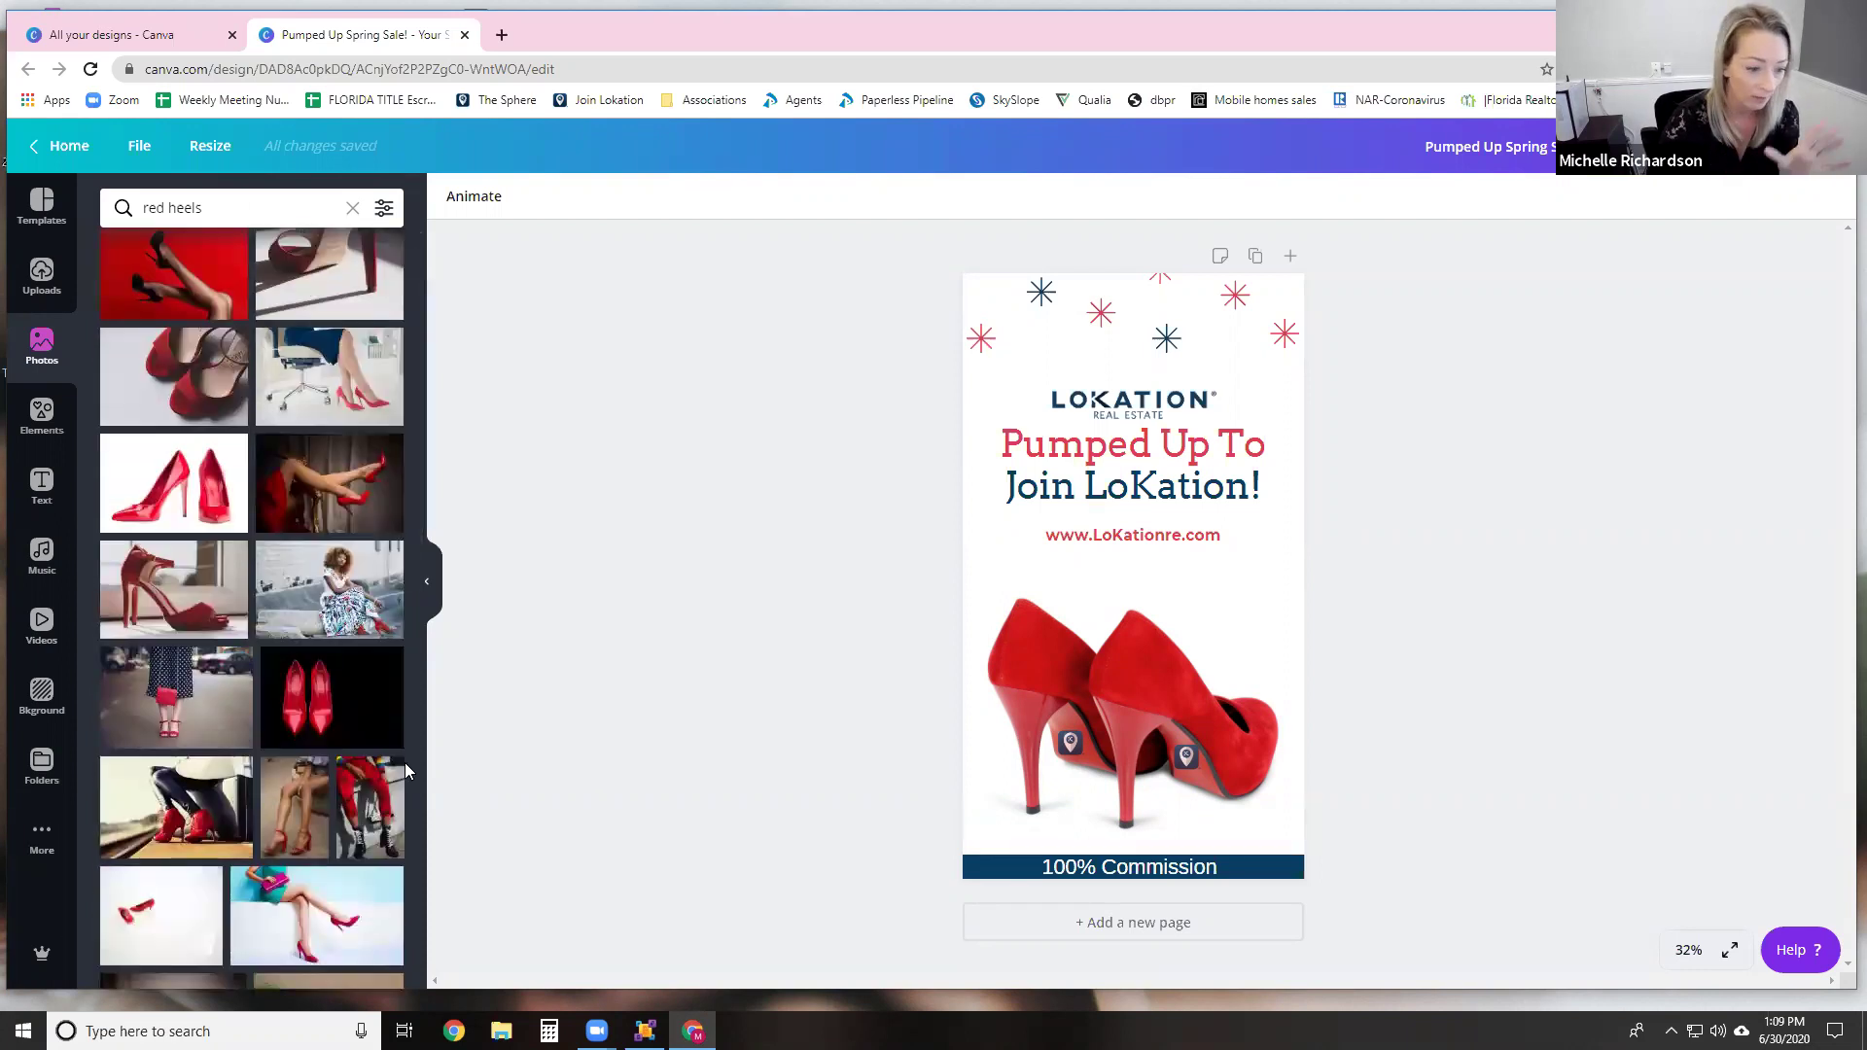
scroll(311, 764, down, 6)
scroll(311, 763, down, 5)
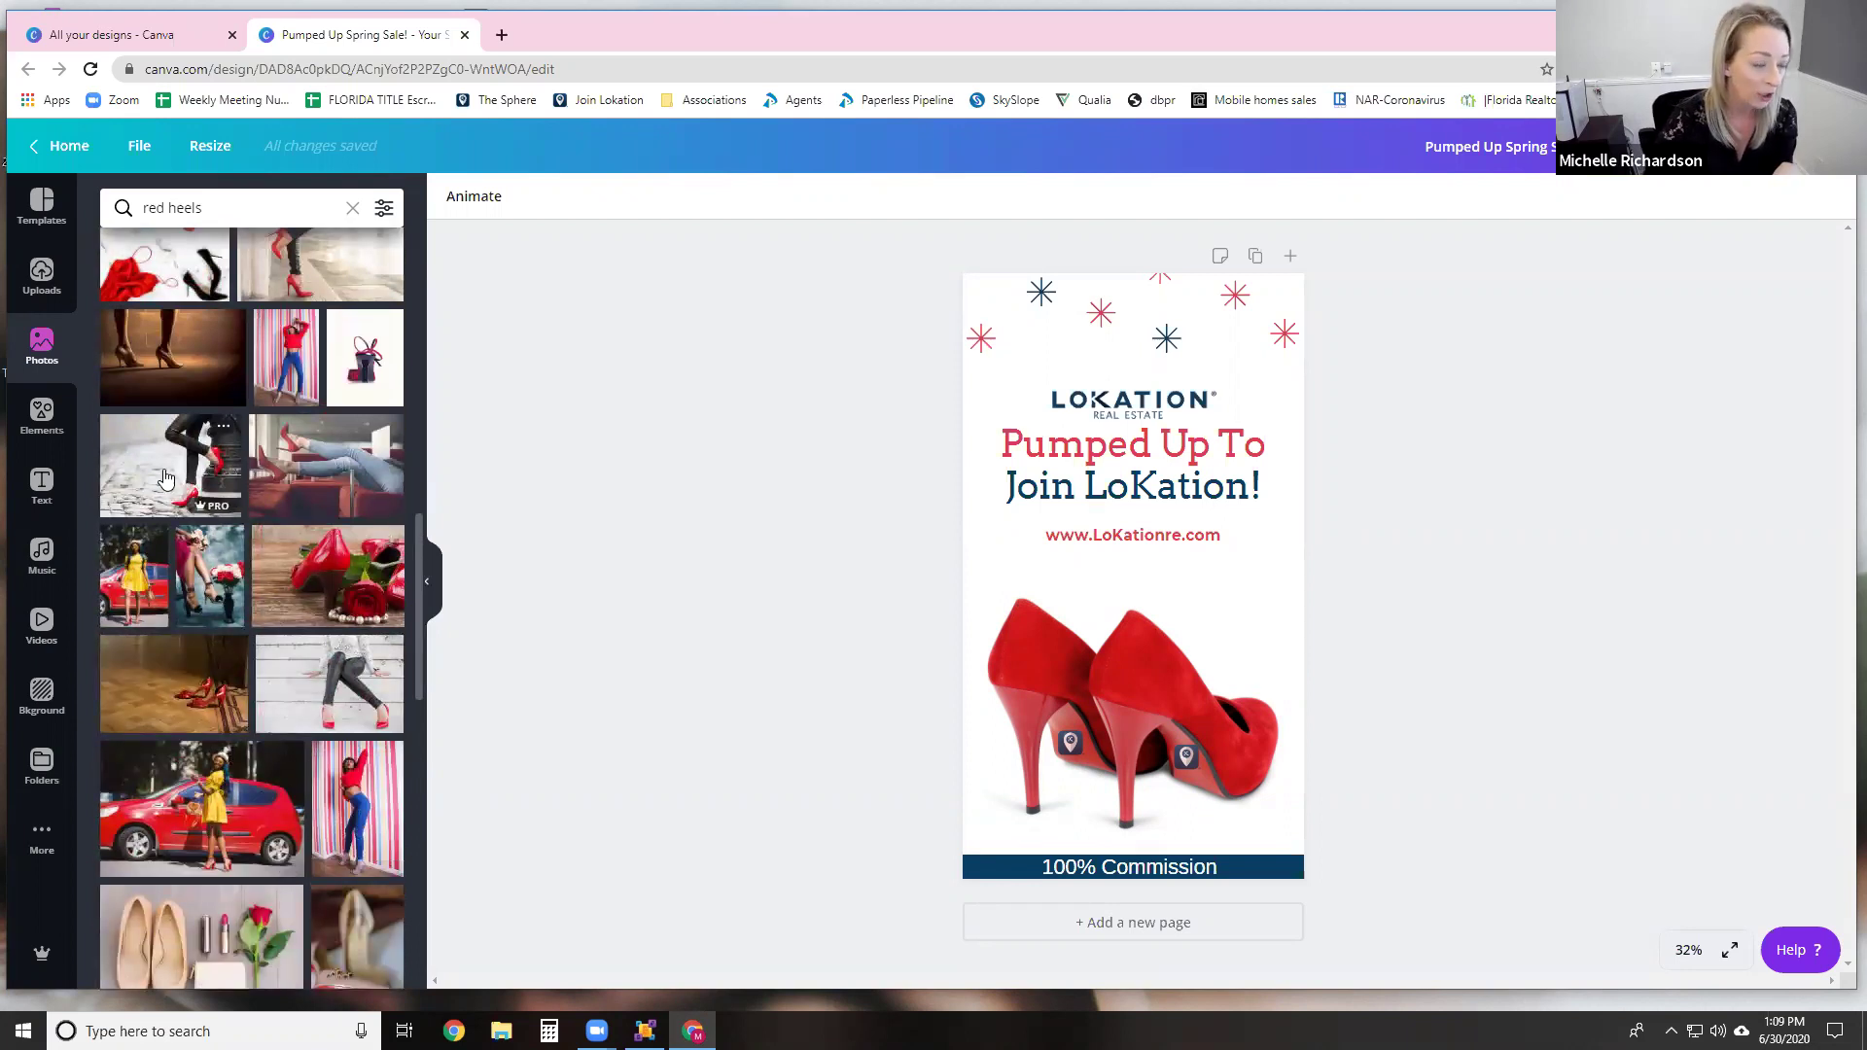
Step: Try replacing the red shoes image with the photo of red heels on cobblestones, and undo the replacement
drag(138, 459, 1100, 641)
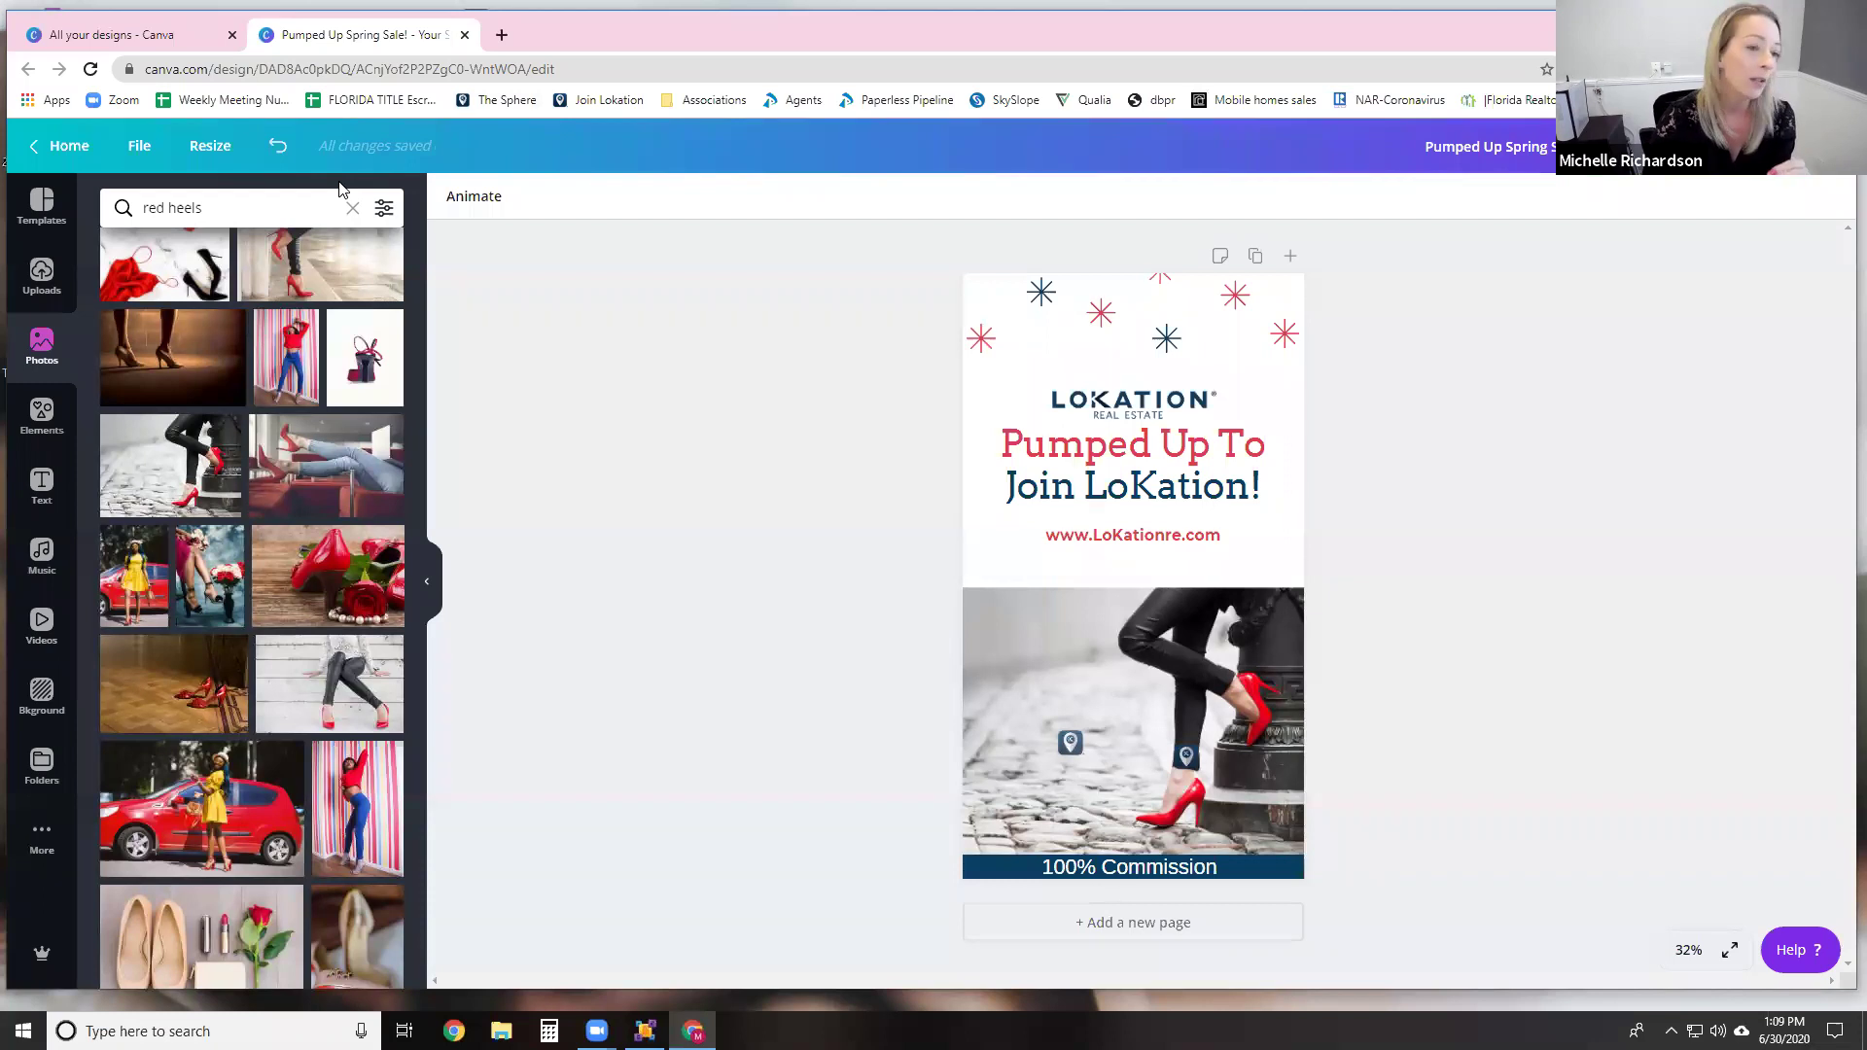
click(277, 155)
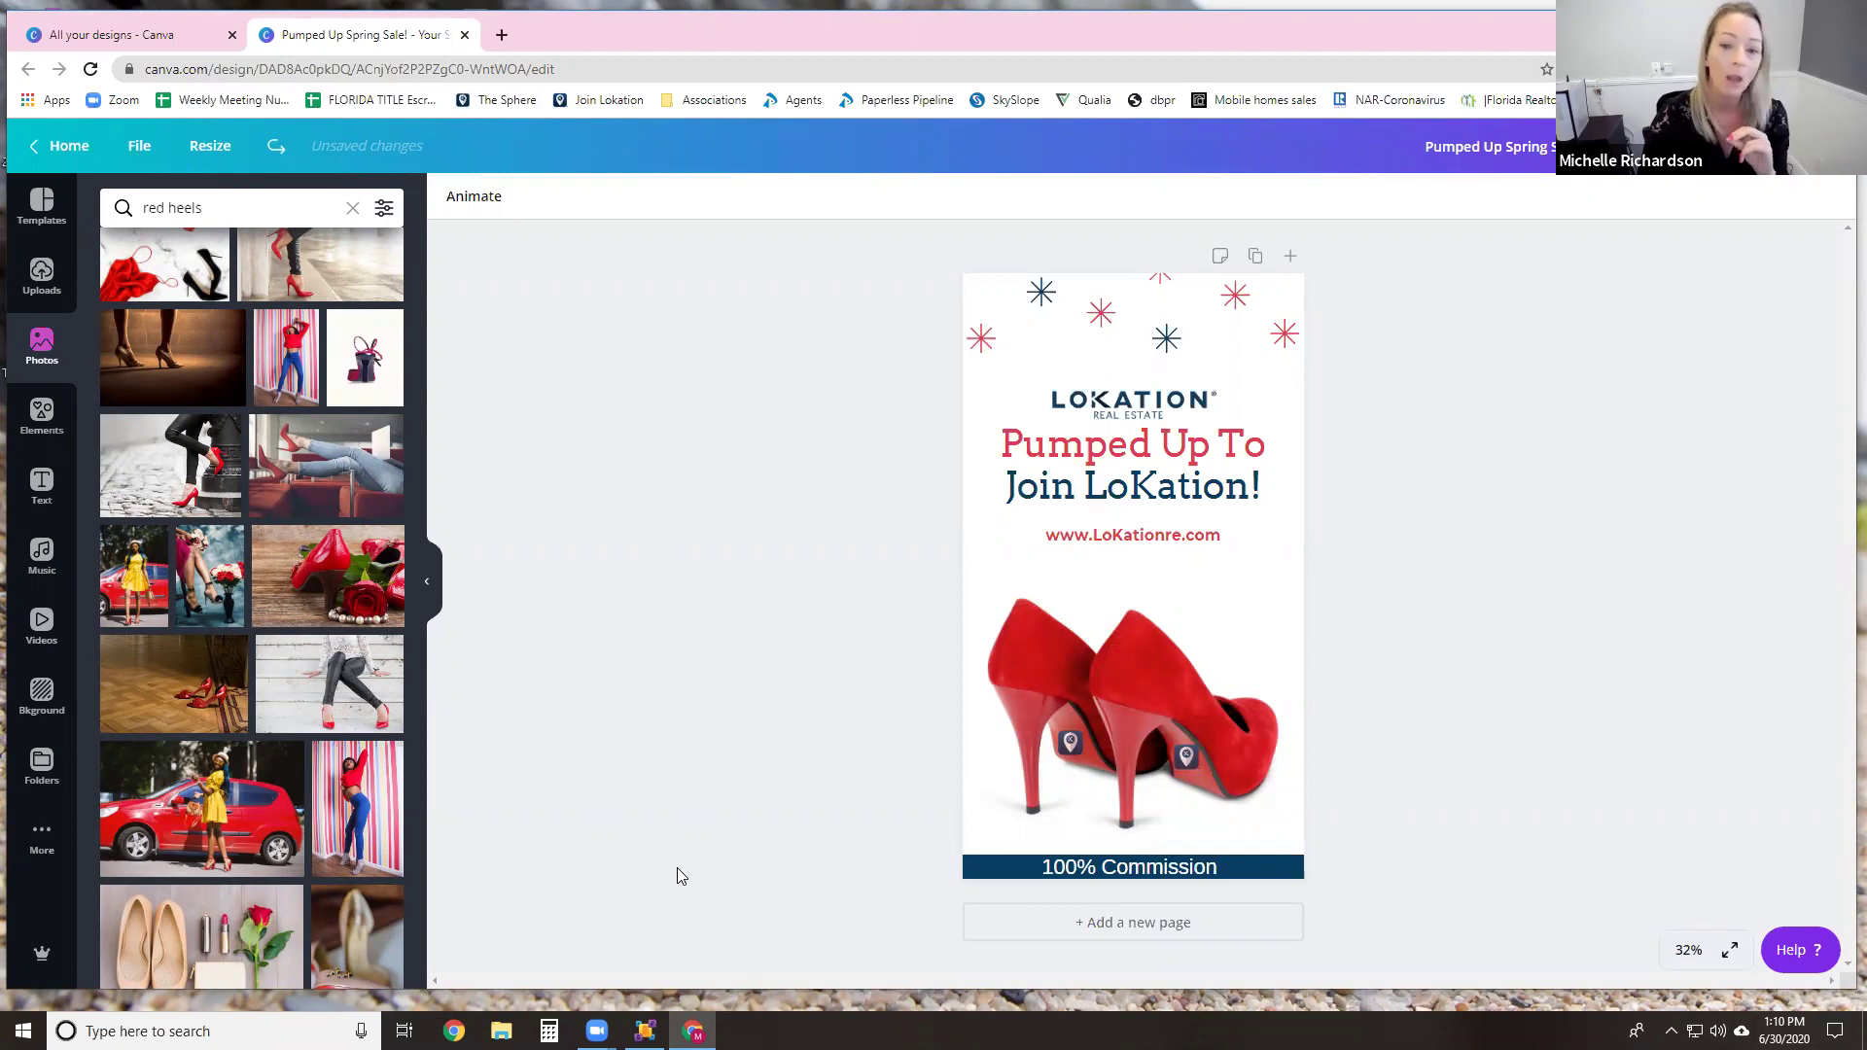
Step: Fill the page behind the text and shoes with the single-image landscape grid
click(43, 413)
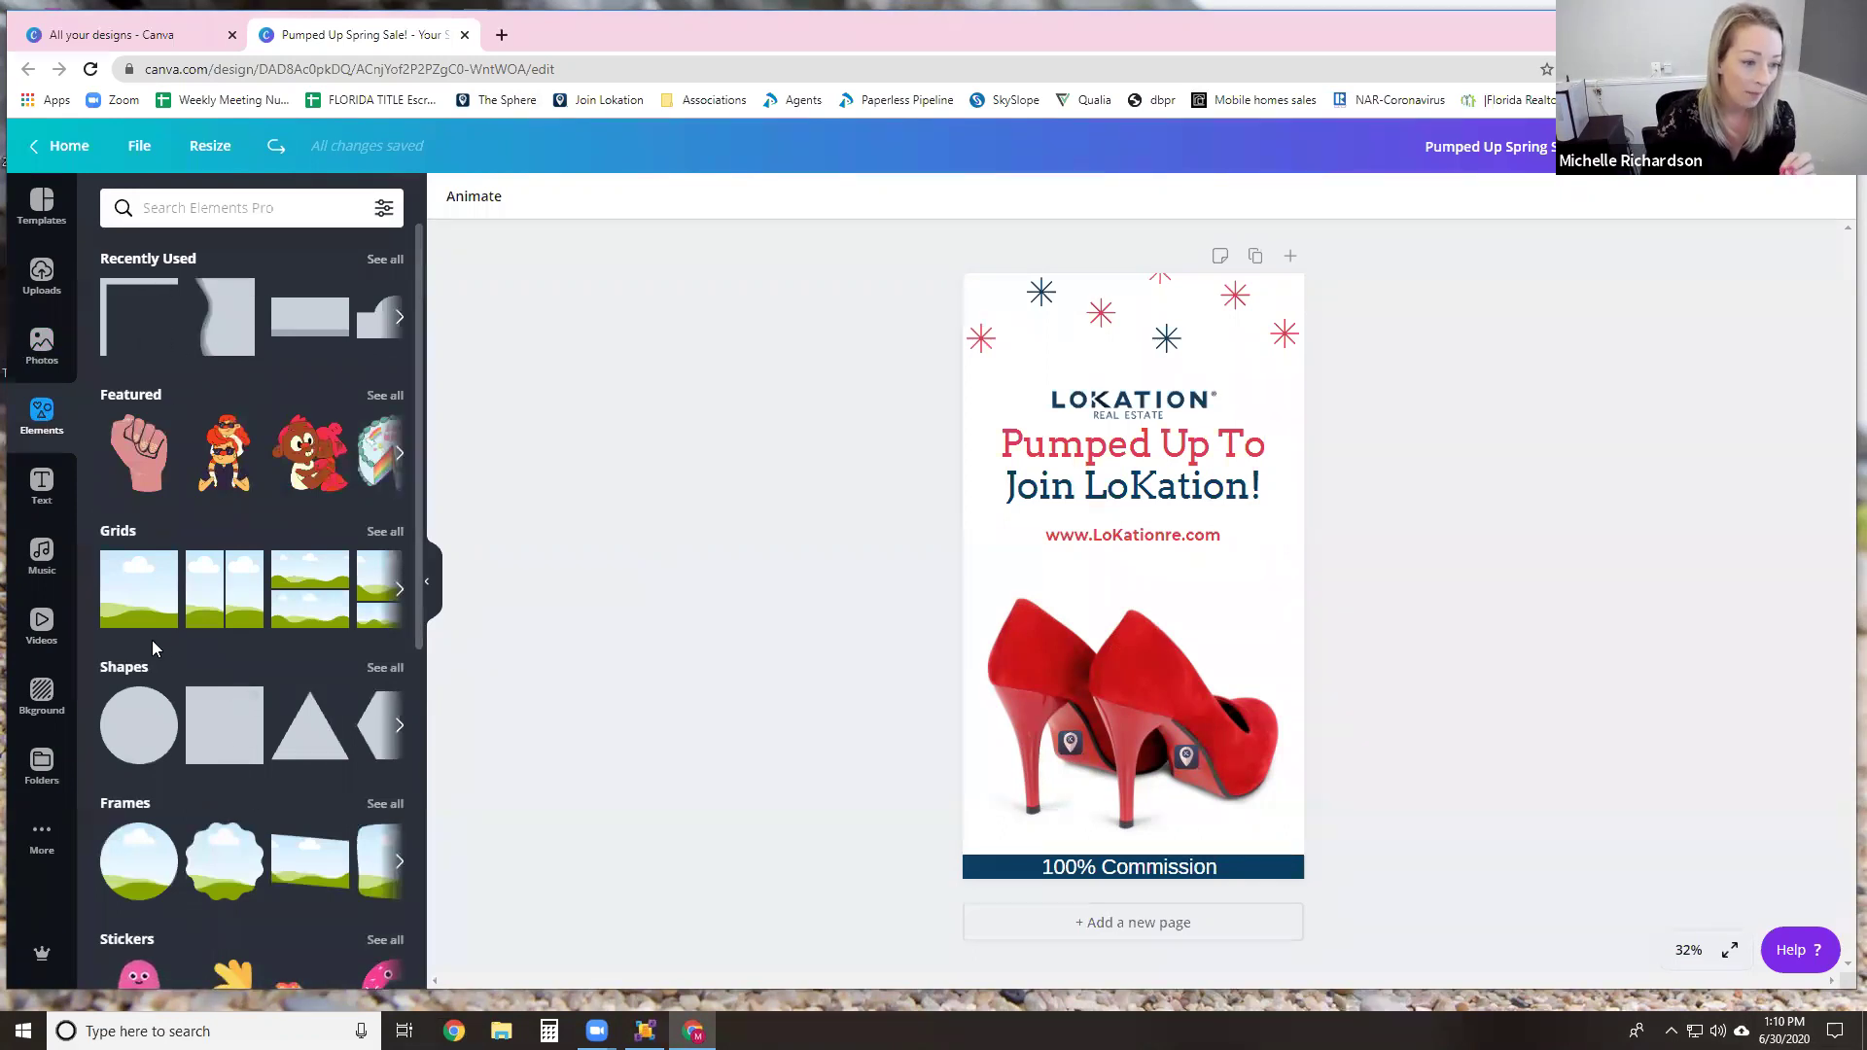
drag(135, 592, 1227, 601)
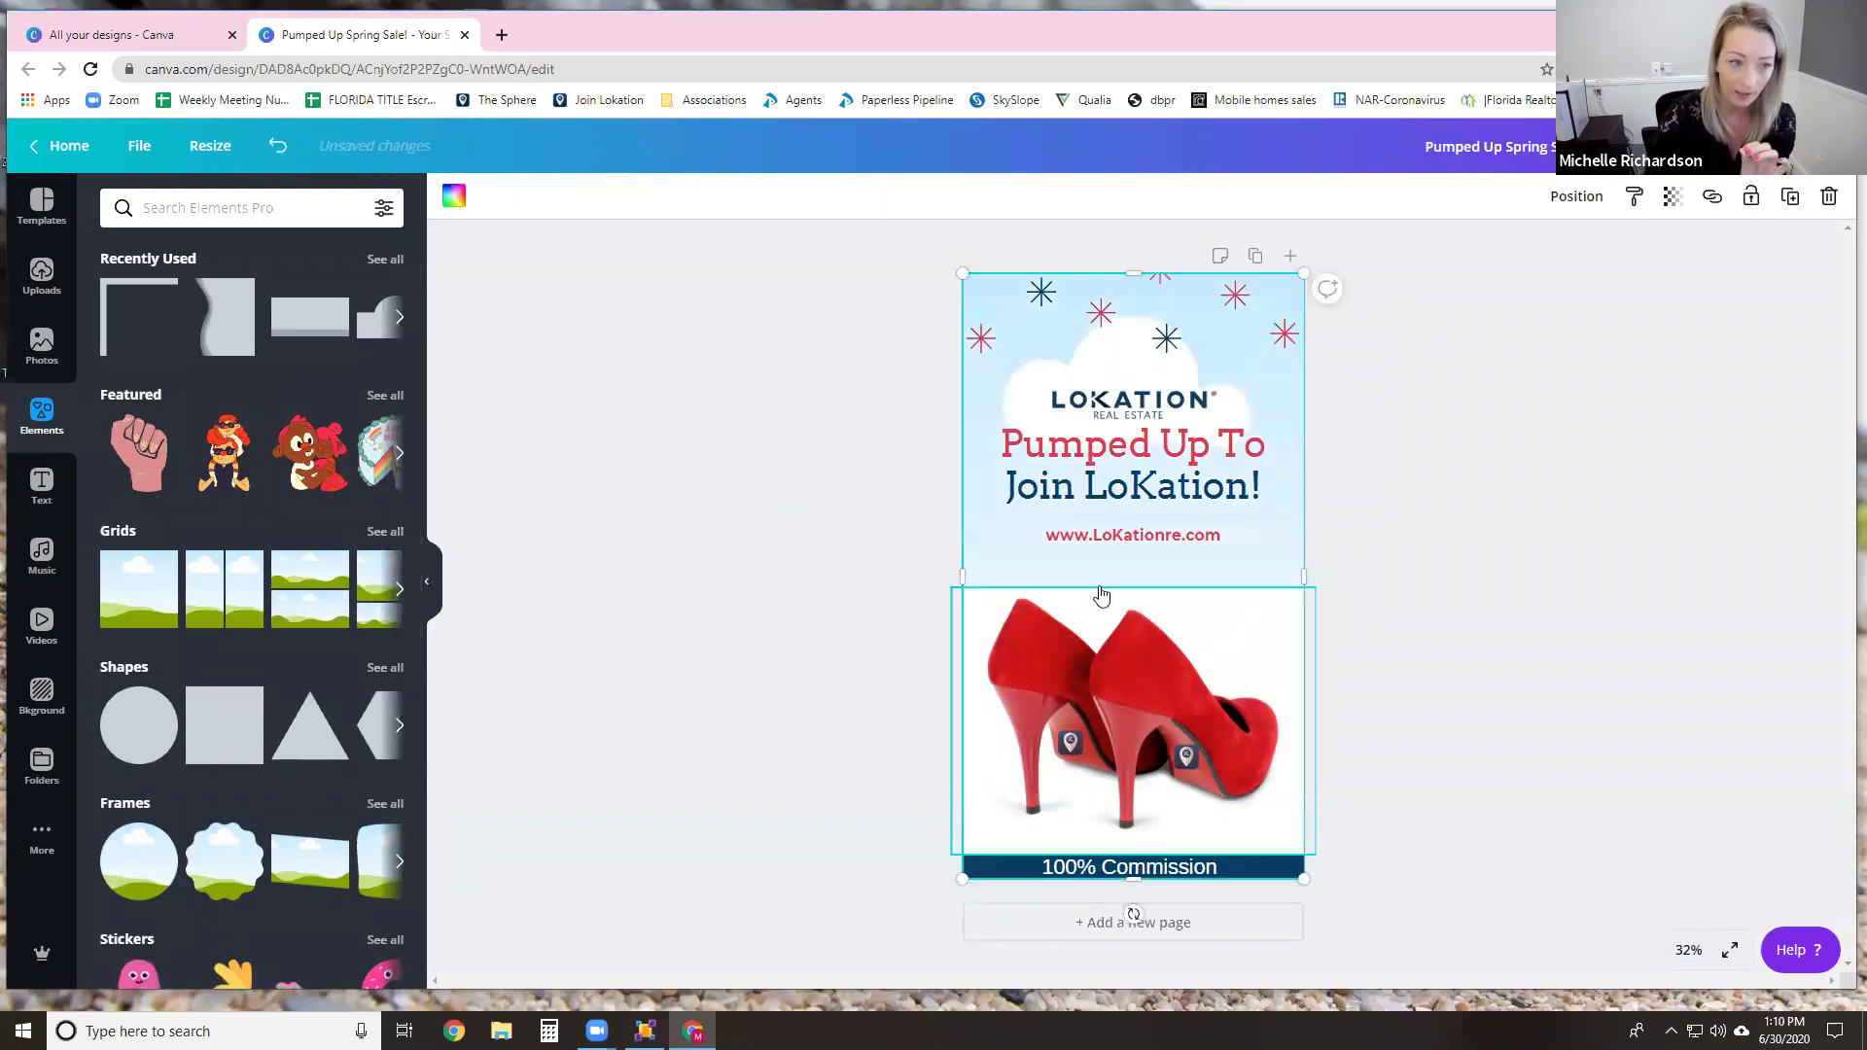
click(277, 147)
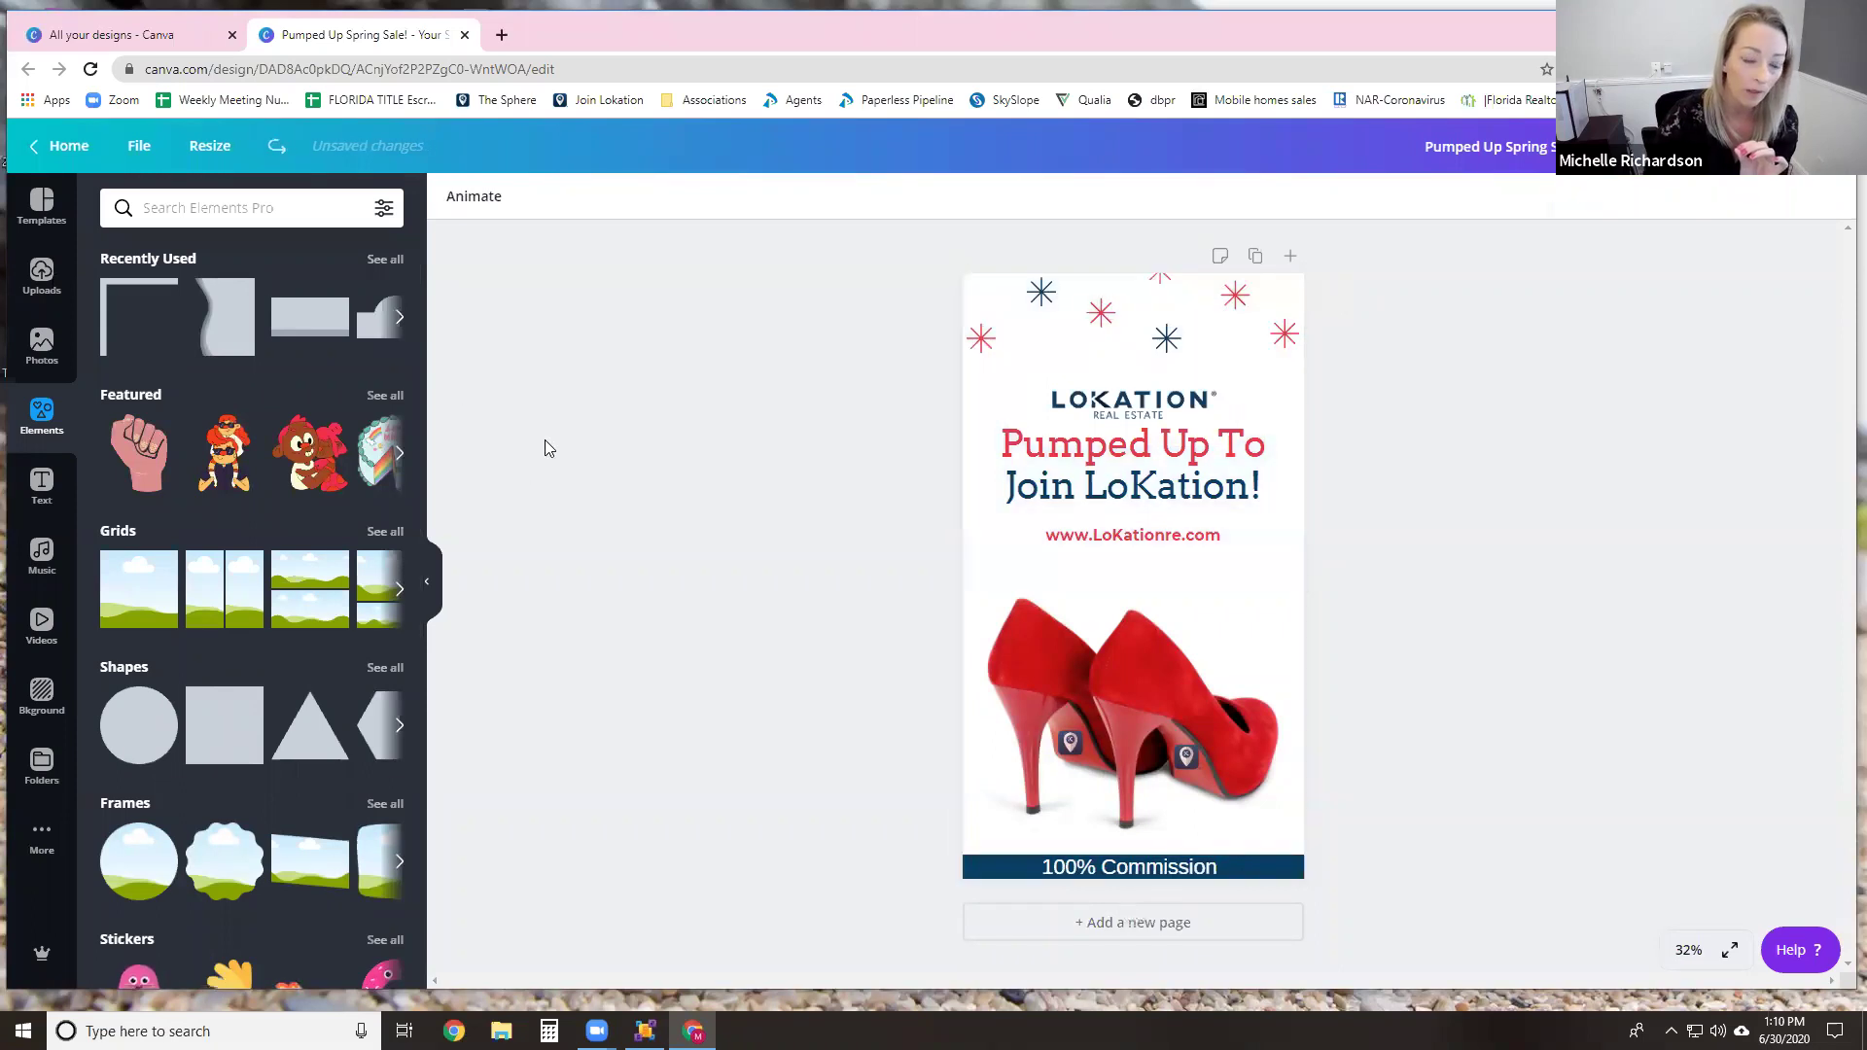
drag(815, 610, 1245, 611)
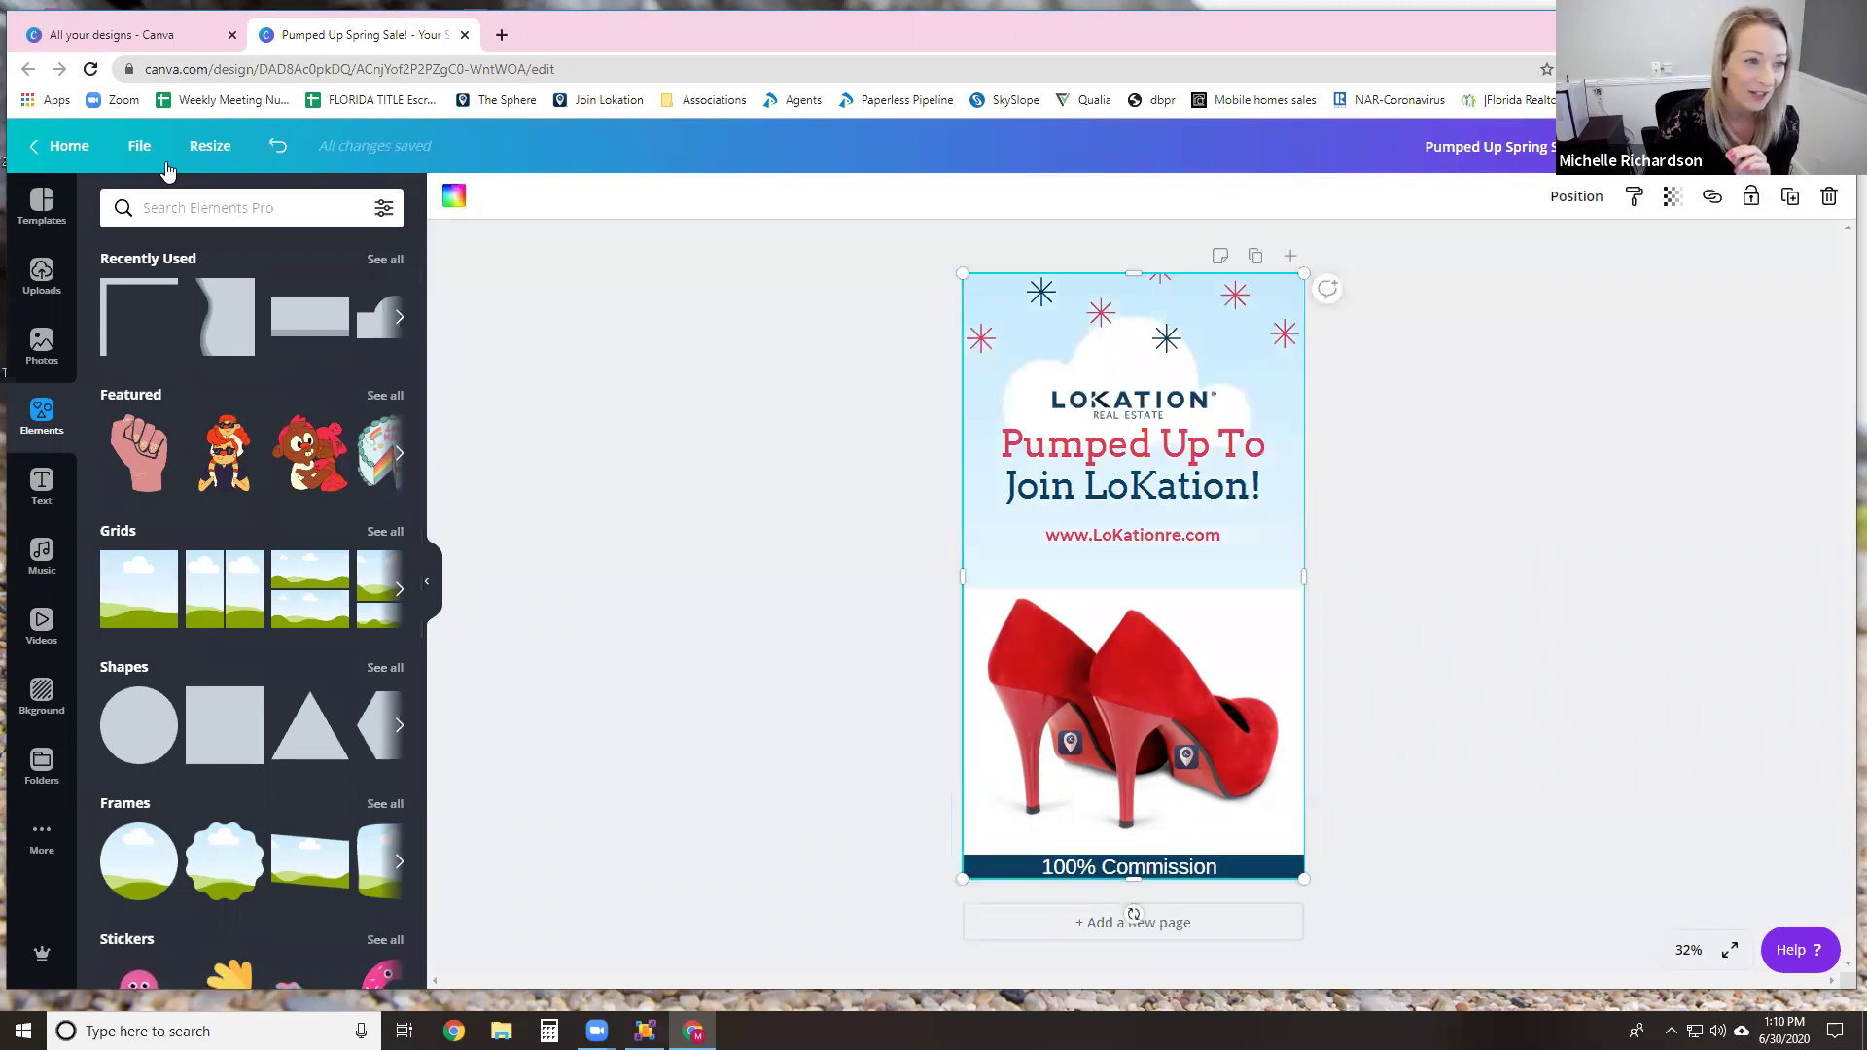
Step: Undo the page-filling landscape grid, try dropping the grid onto the page again, and undo that too
key(ctrl+z)
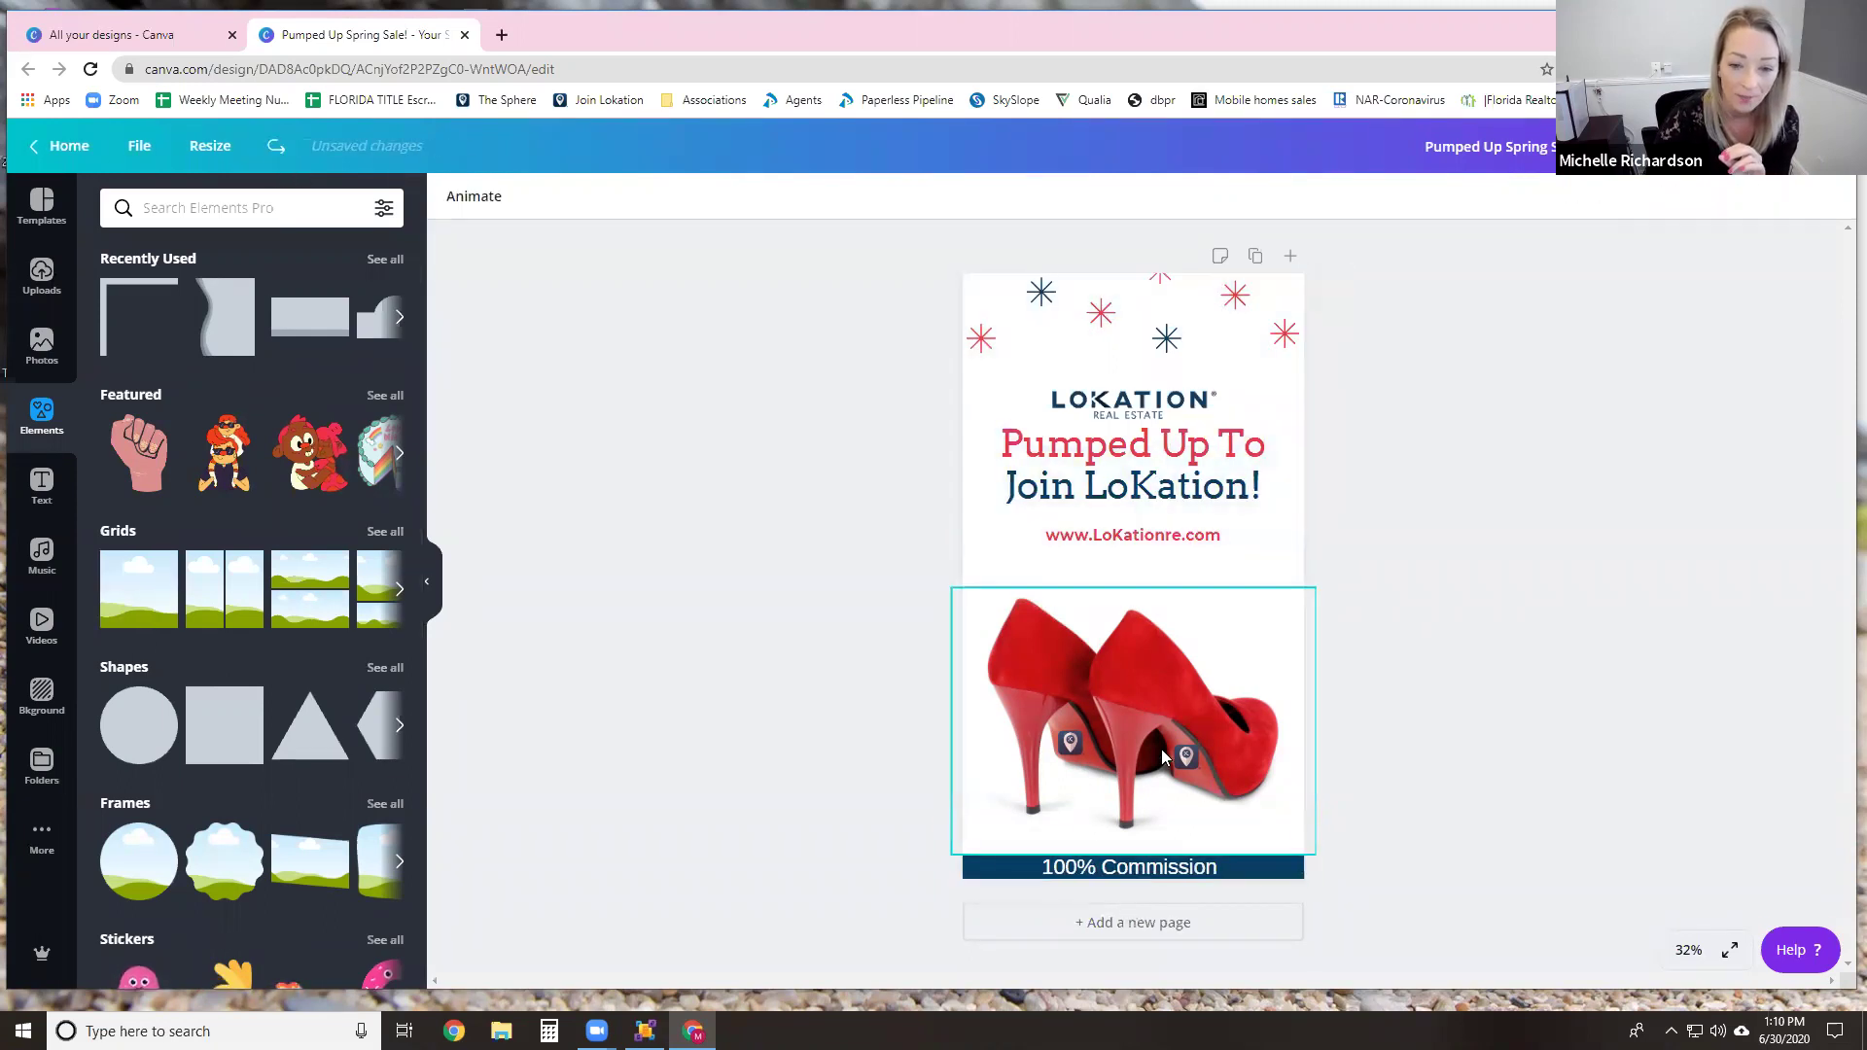
click(1108, 641)
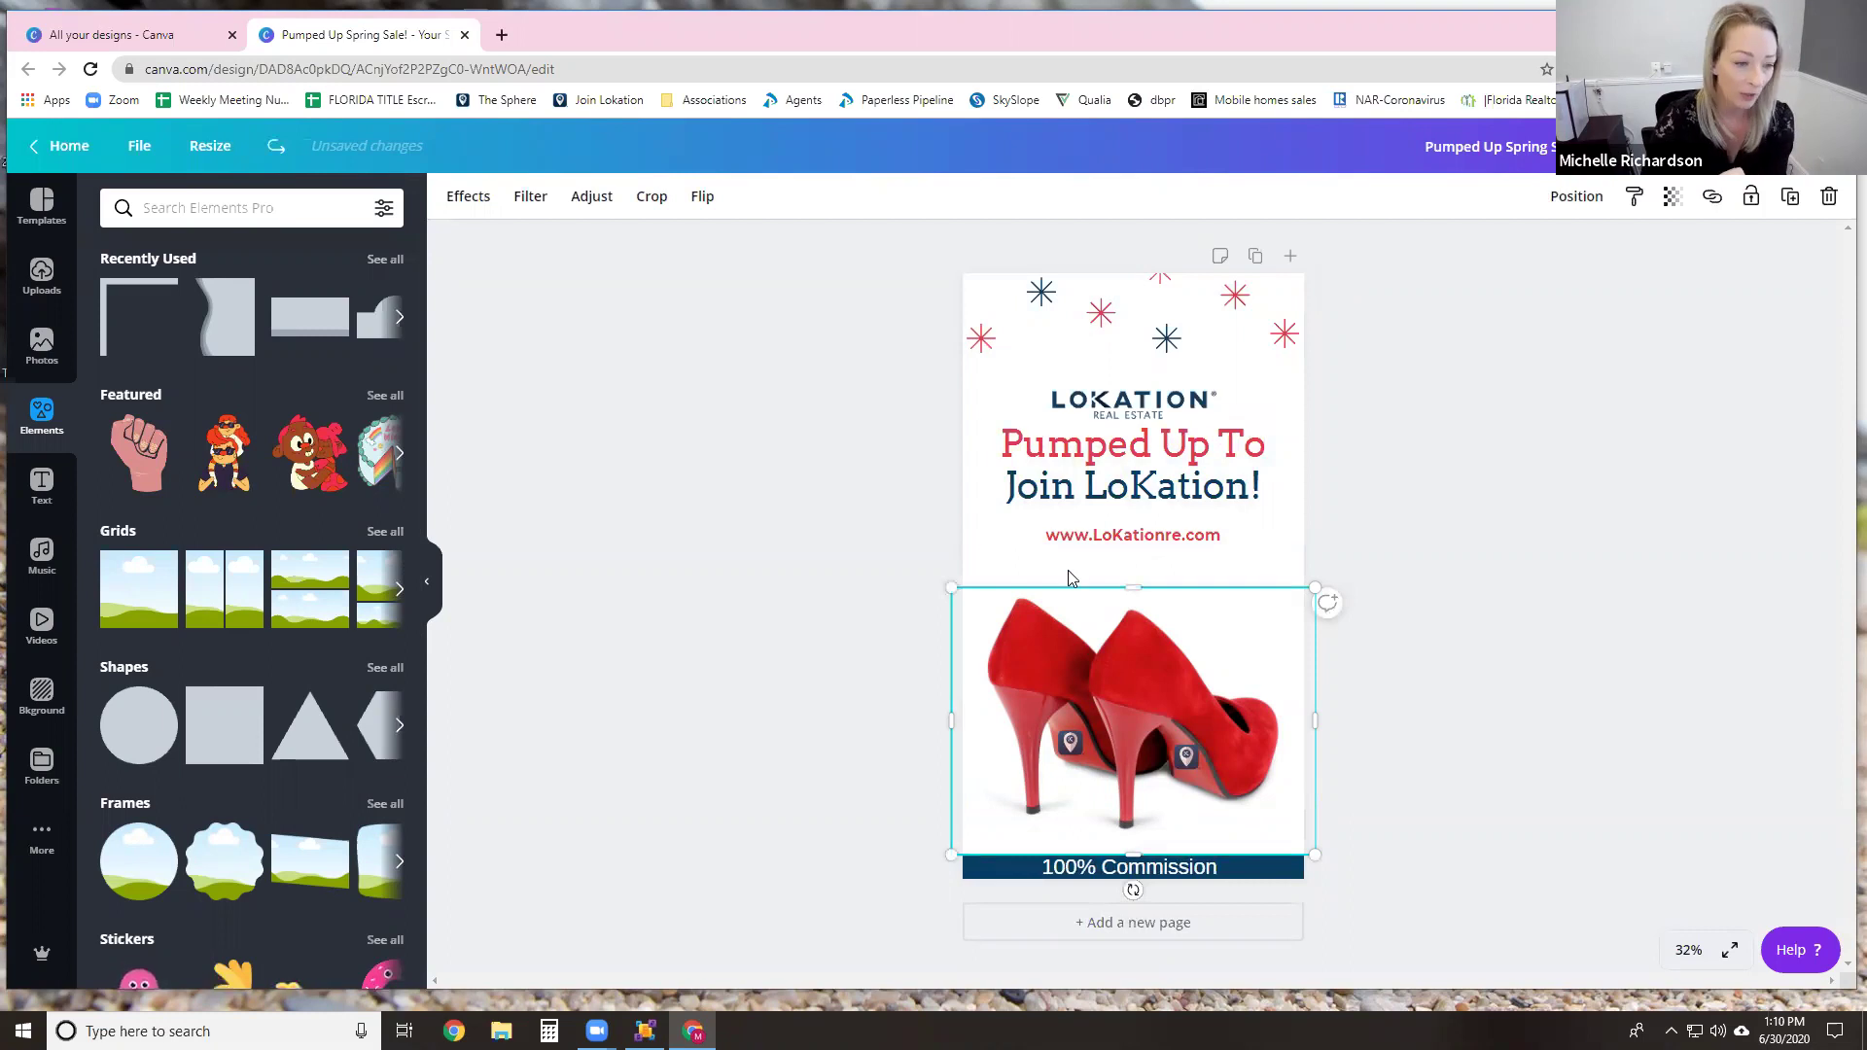
drag(161, 589, 1059, 340)
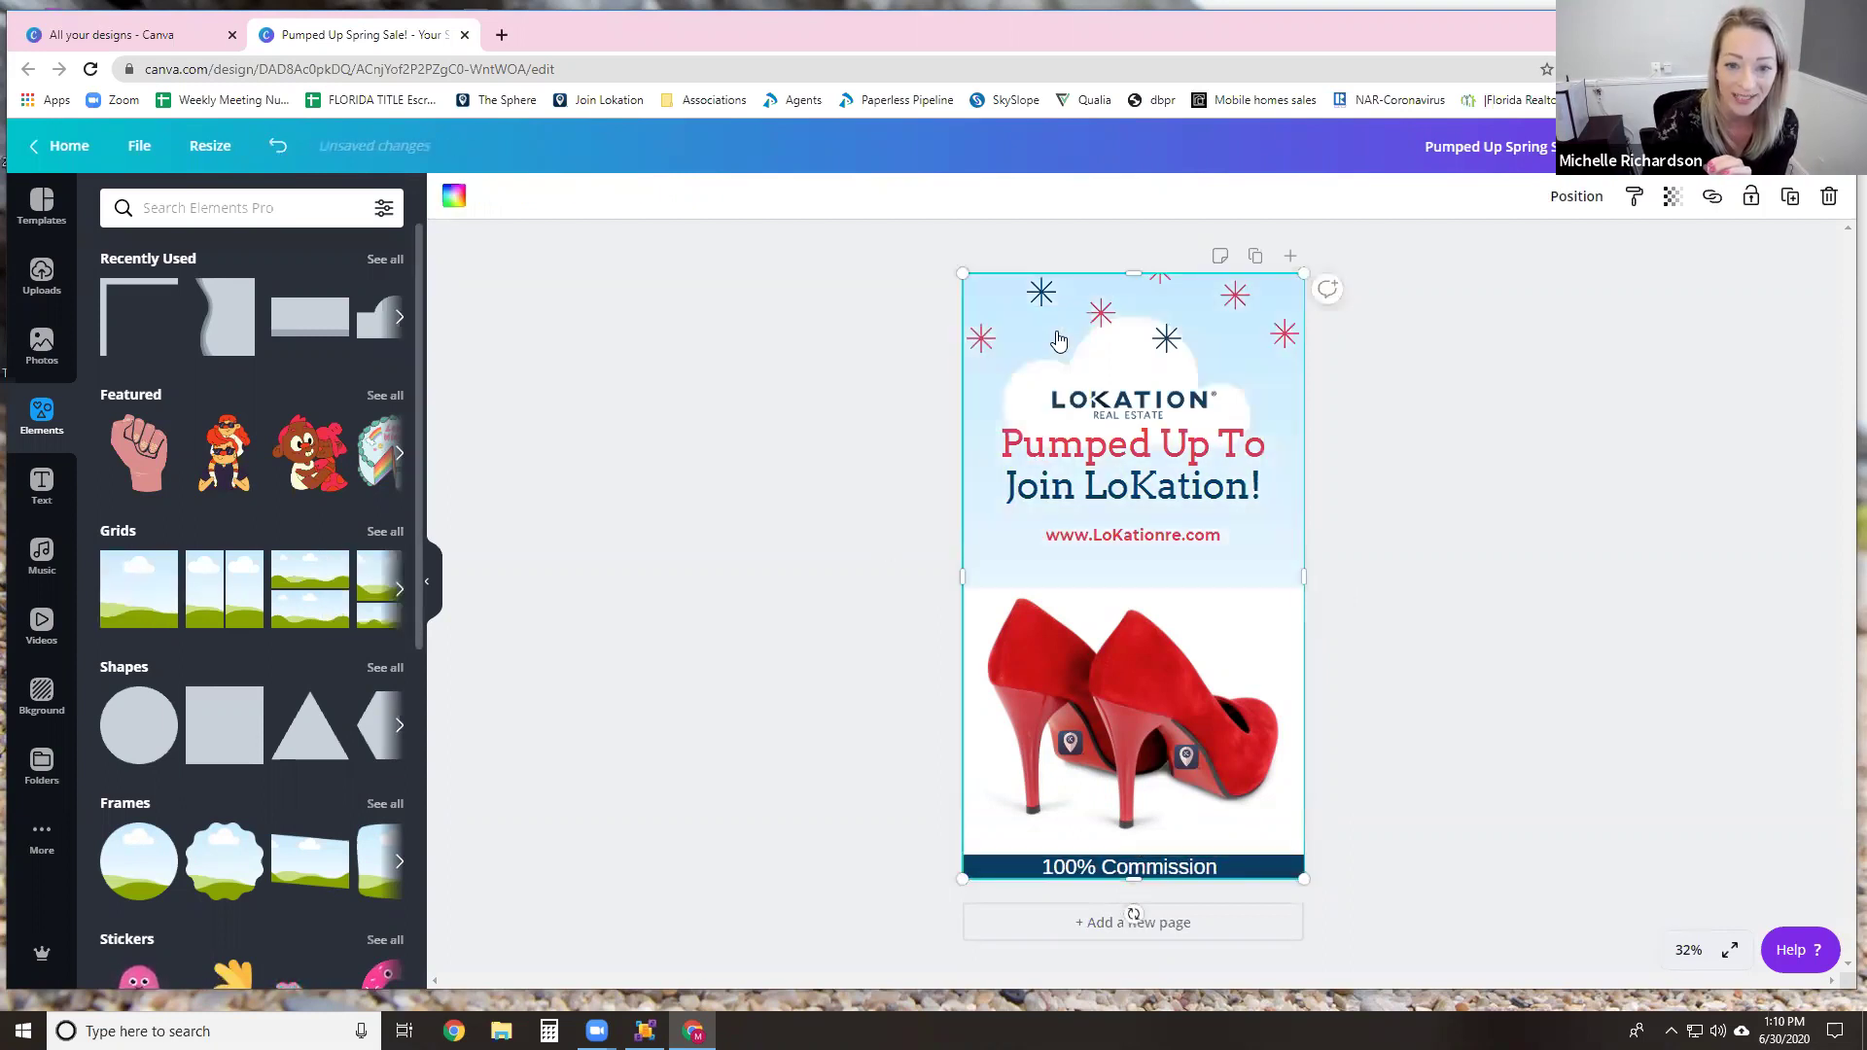
click(279, 153)
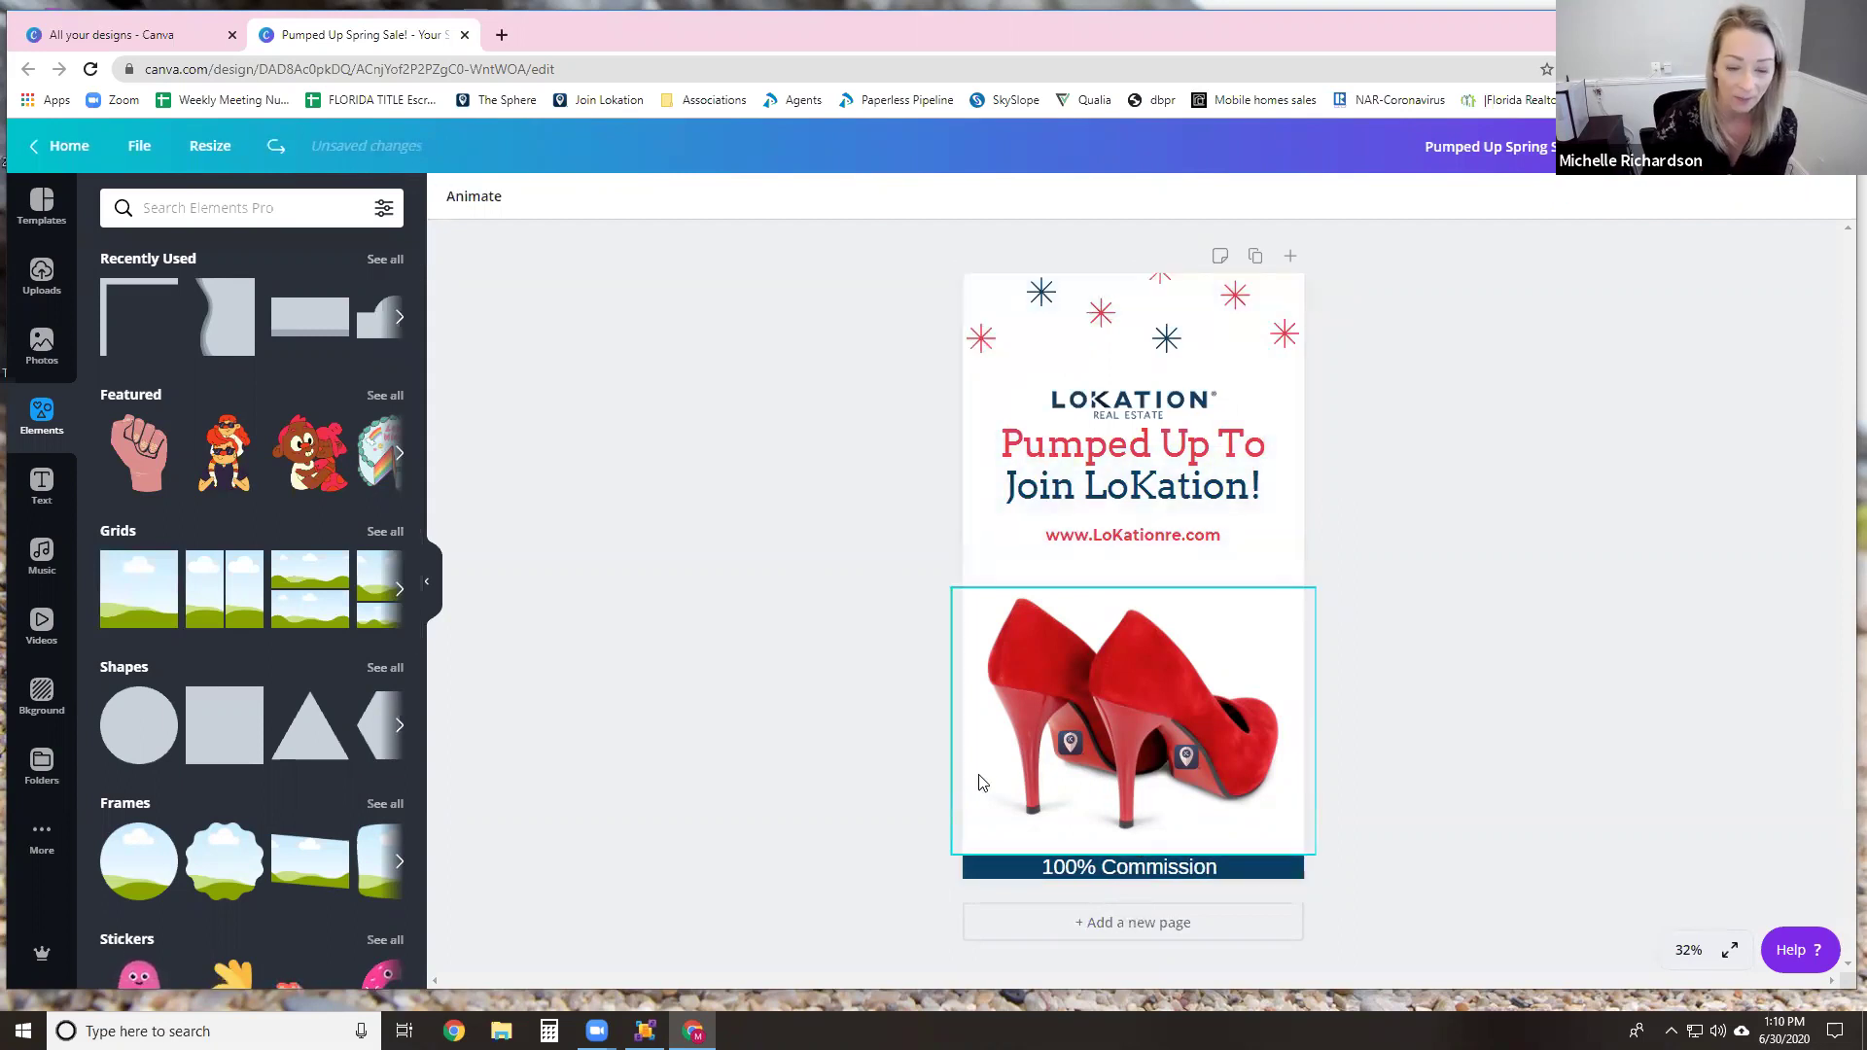
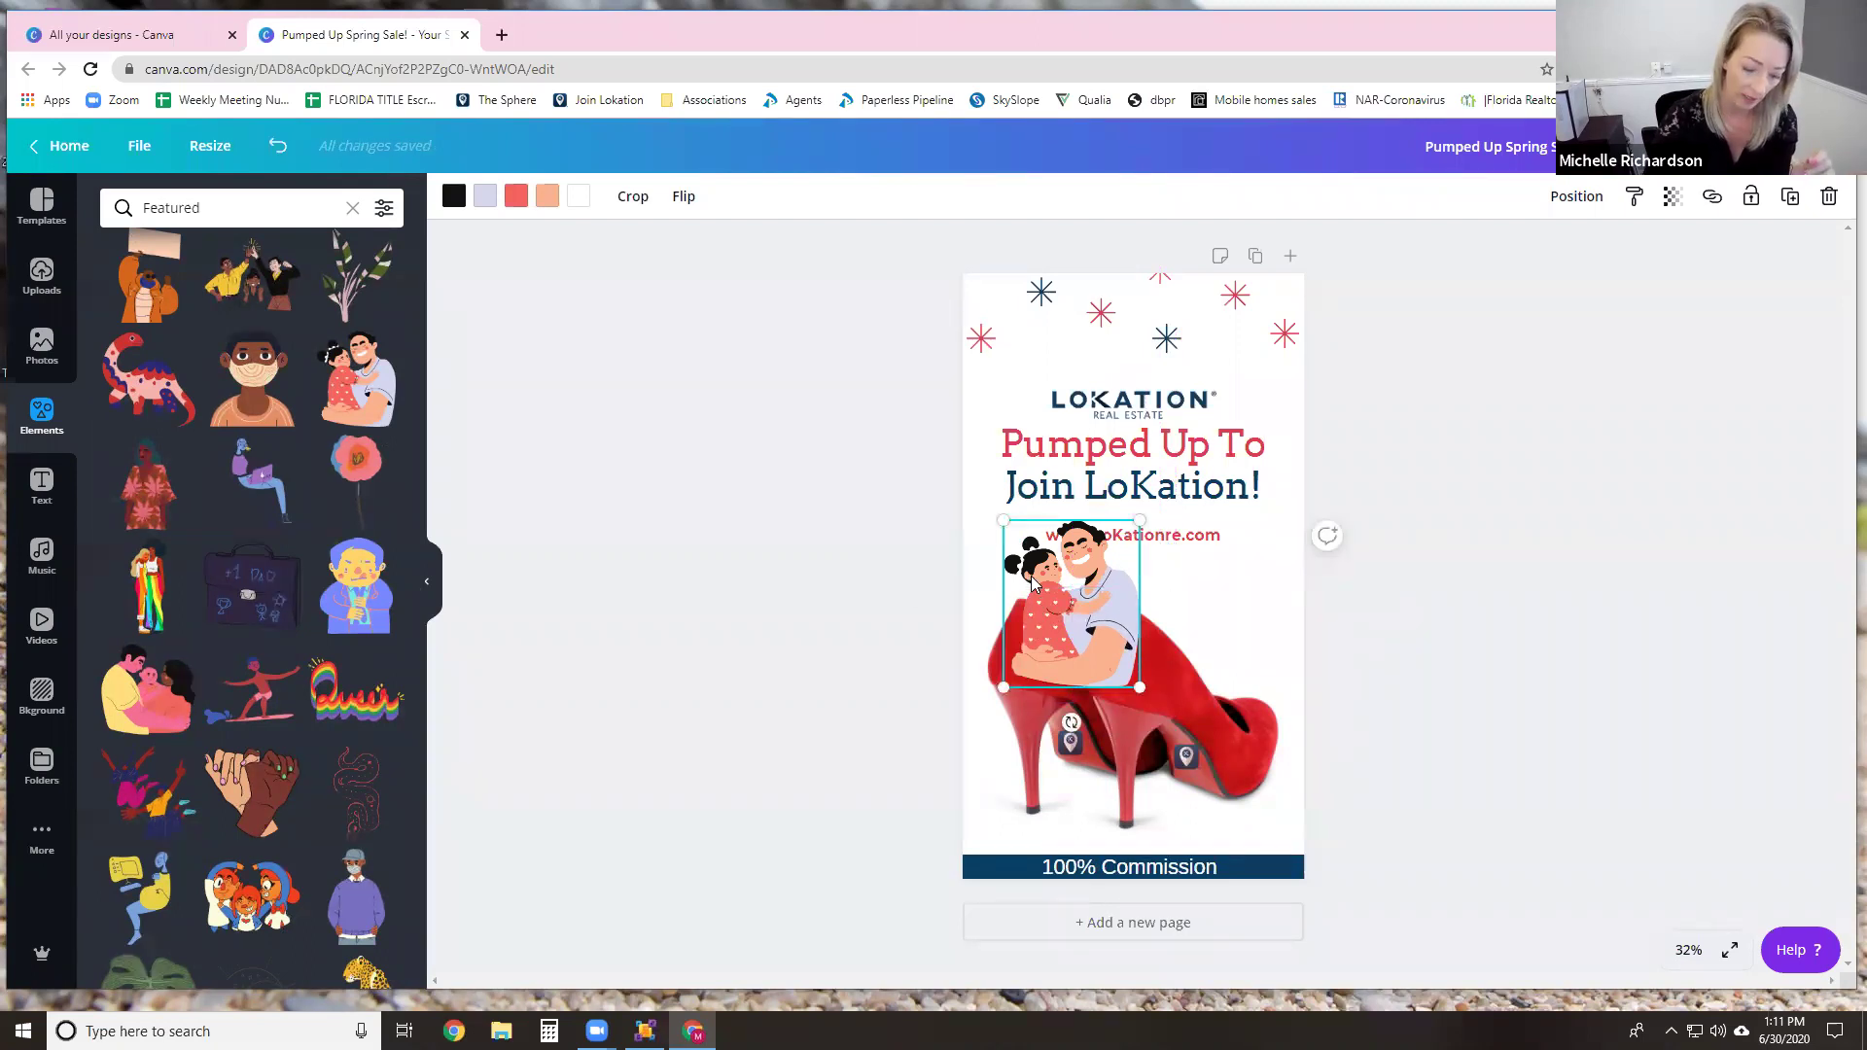
Step: Delete the illustration of the man hugging a girl from the page and clear the Featured elements search
key(Delete)
click(40, 475)
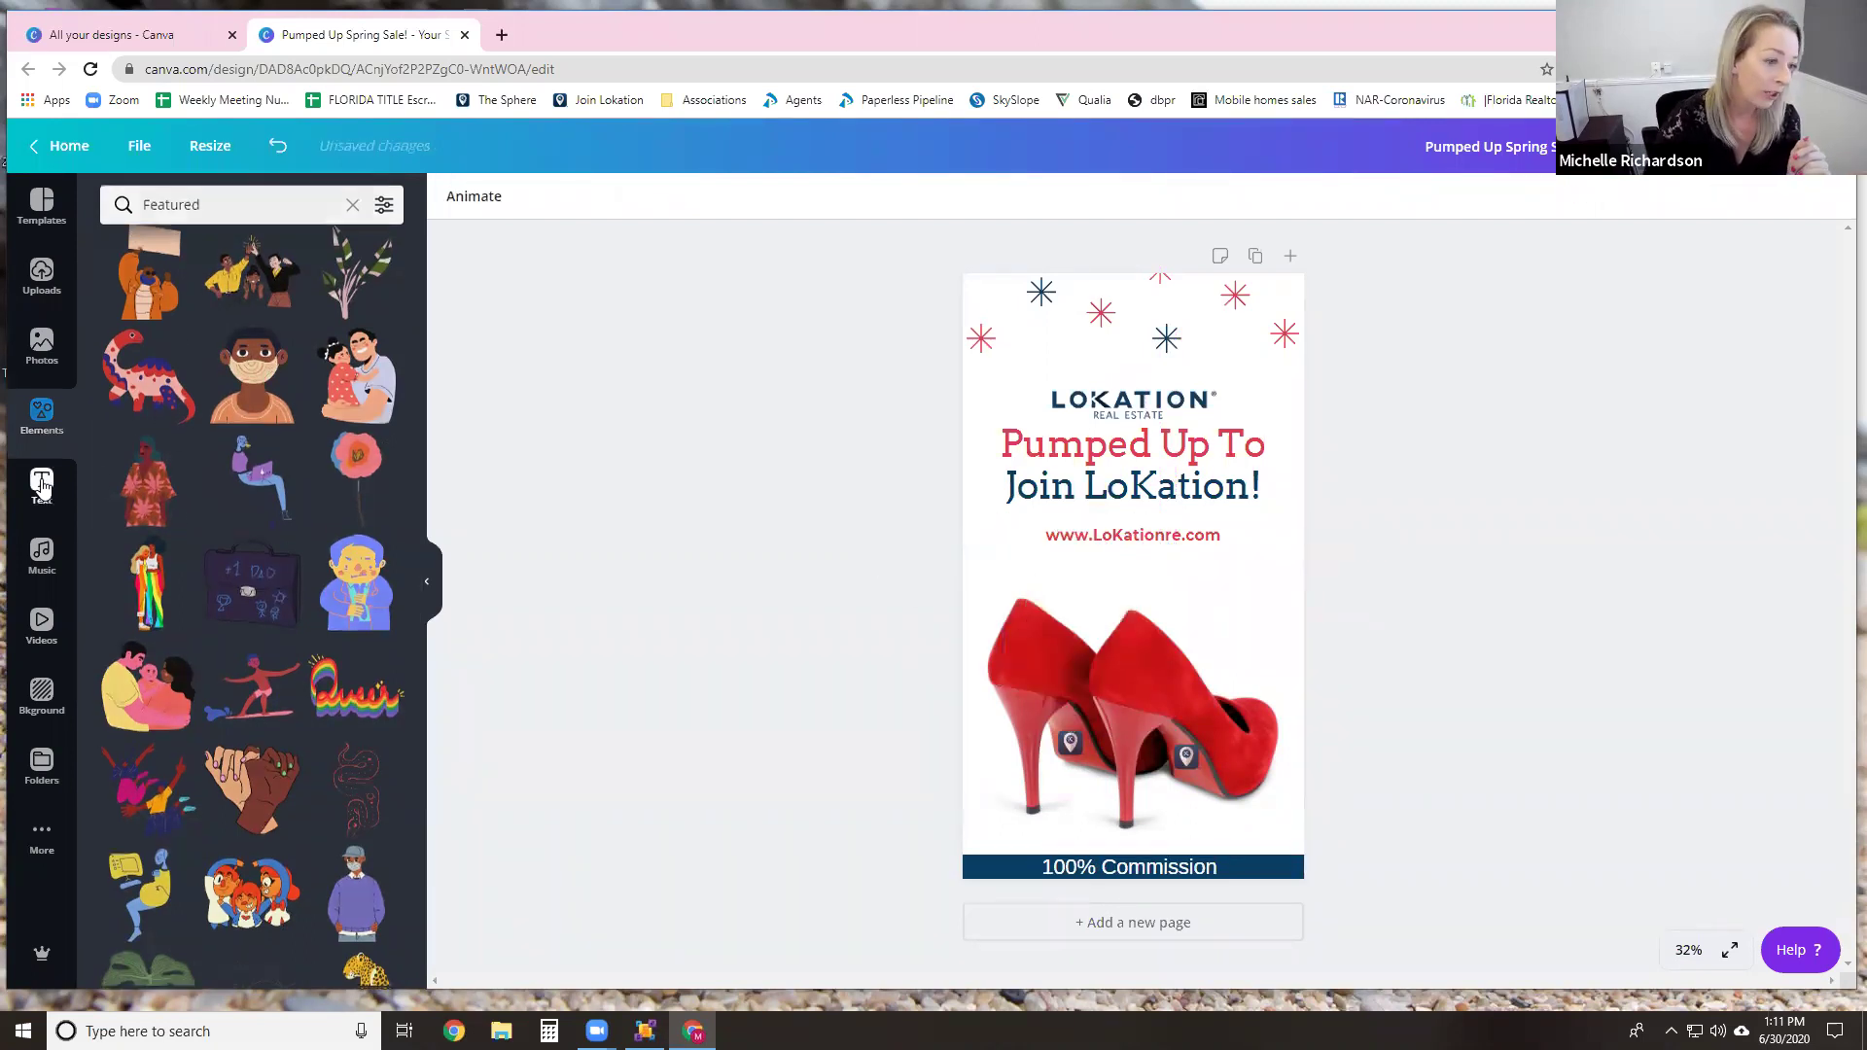
click(41, 420)
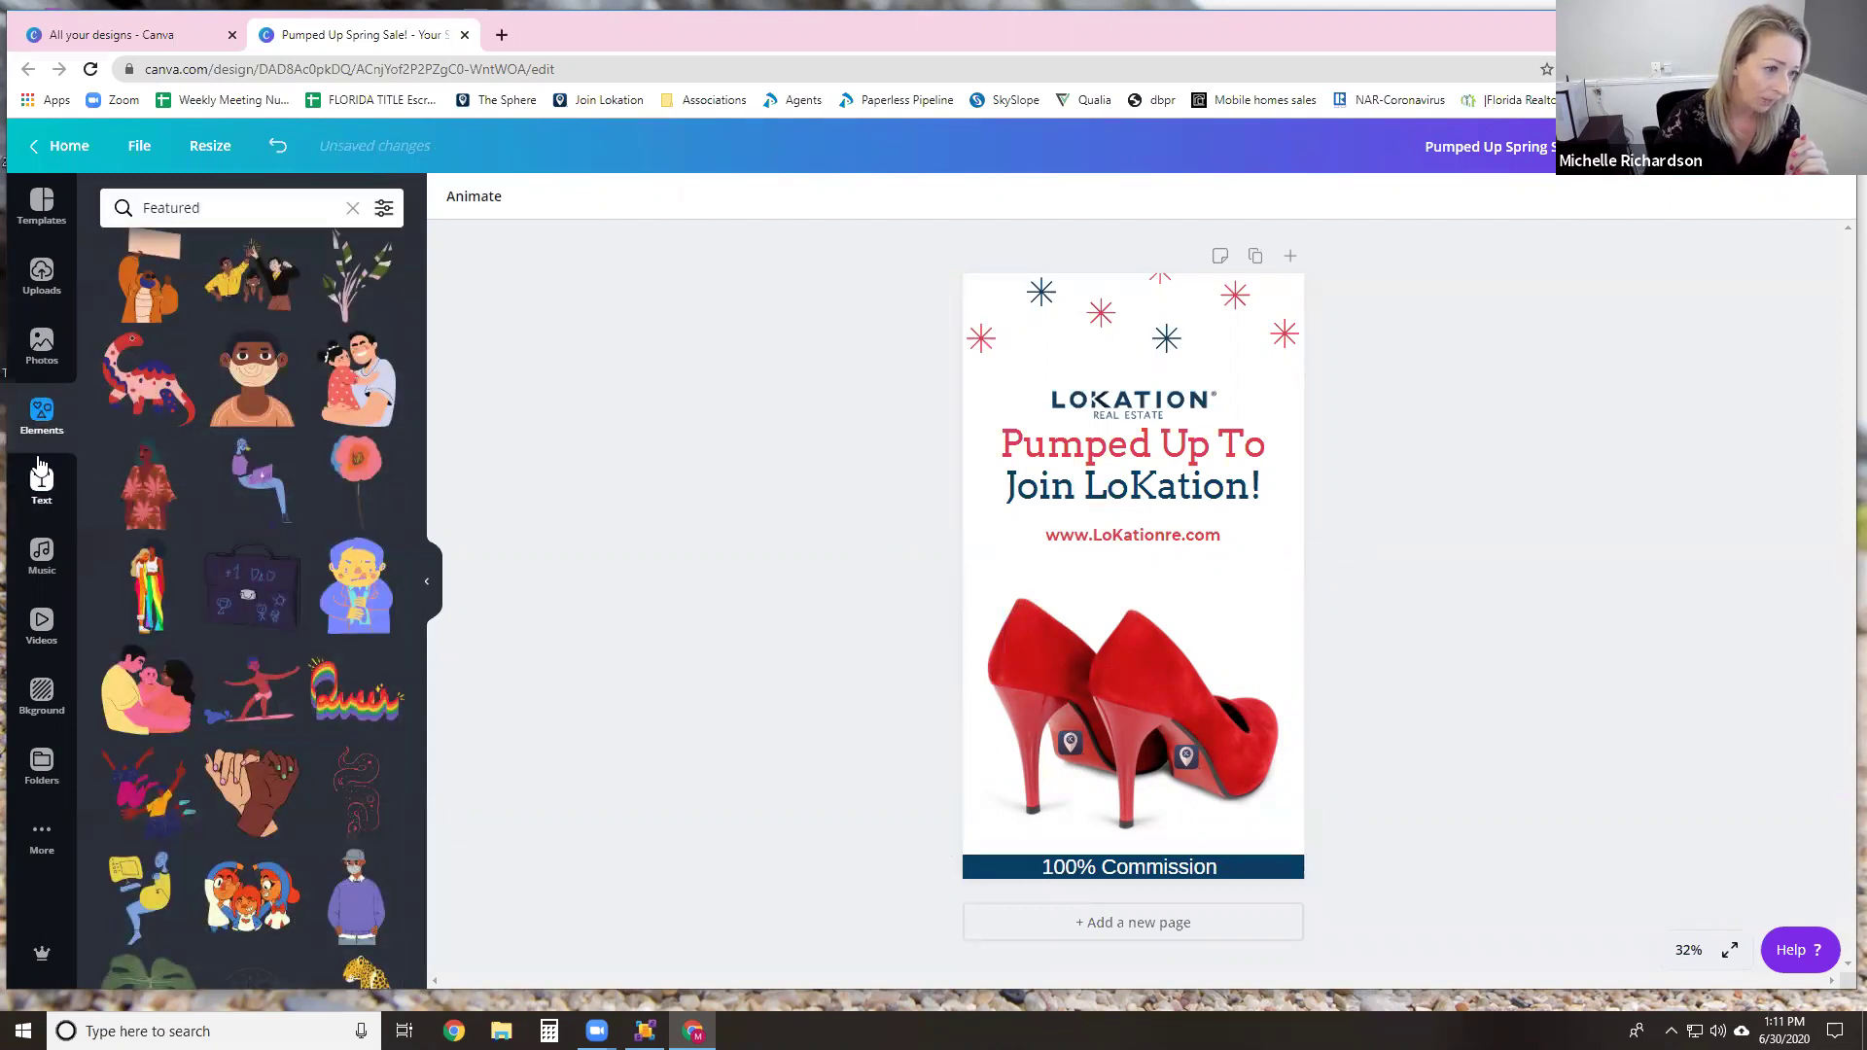
click(352, 211)
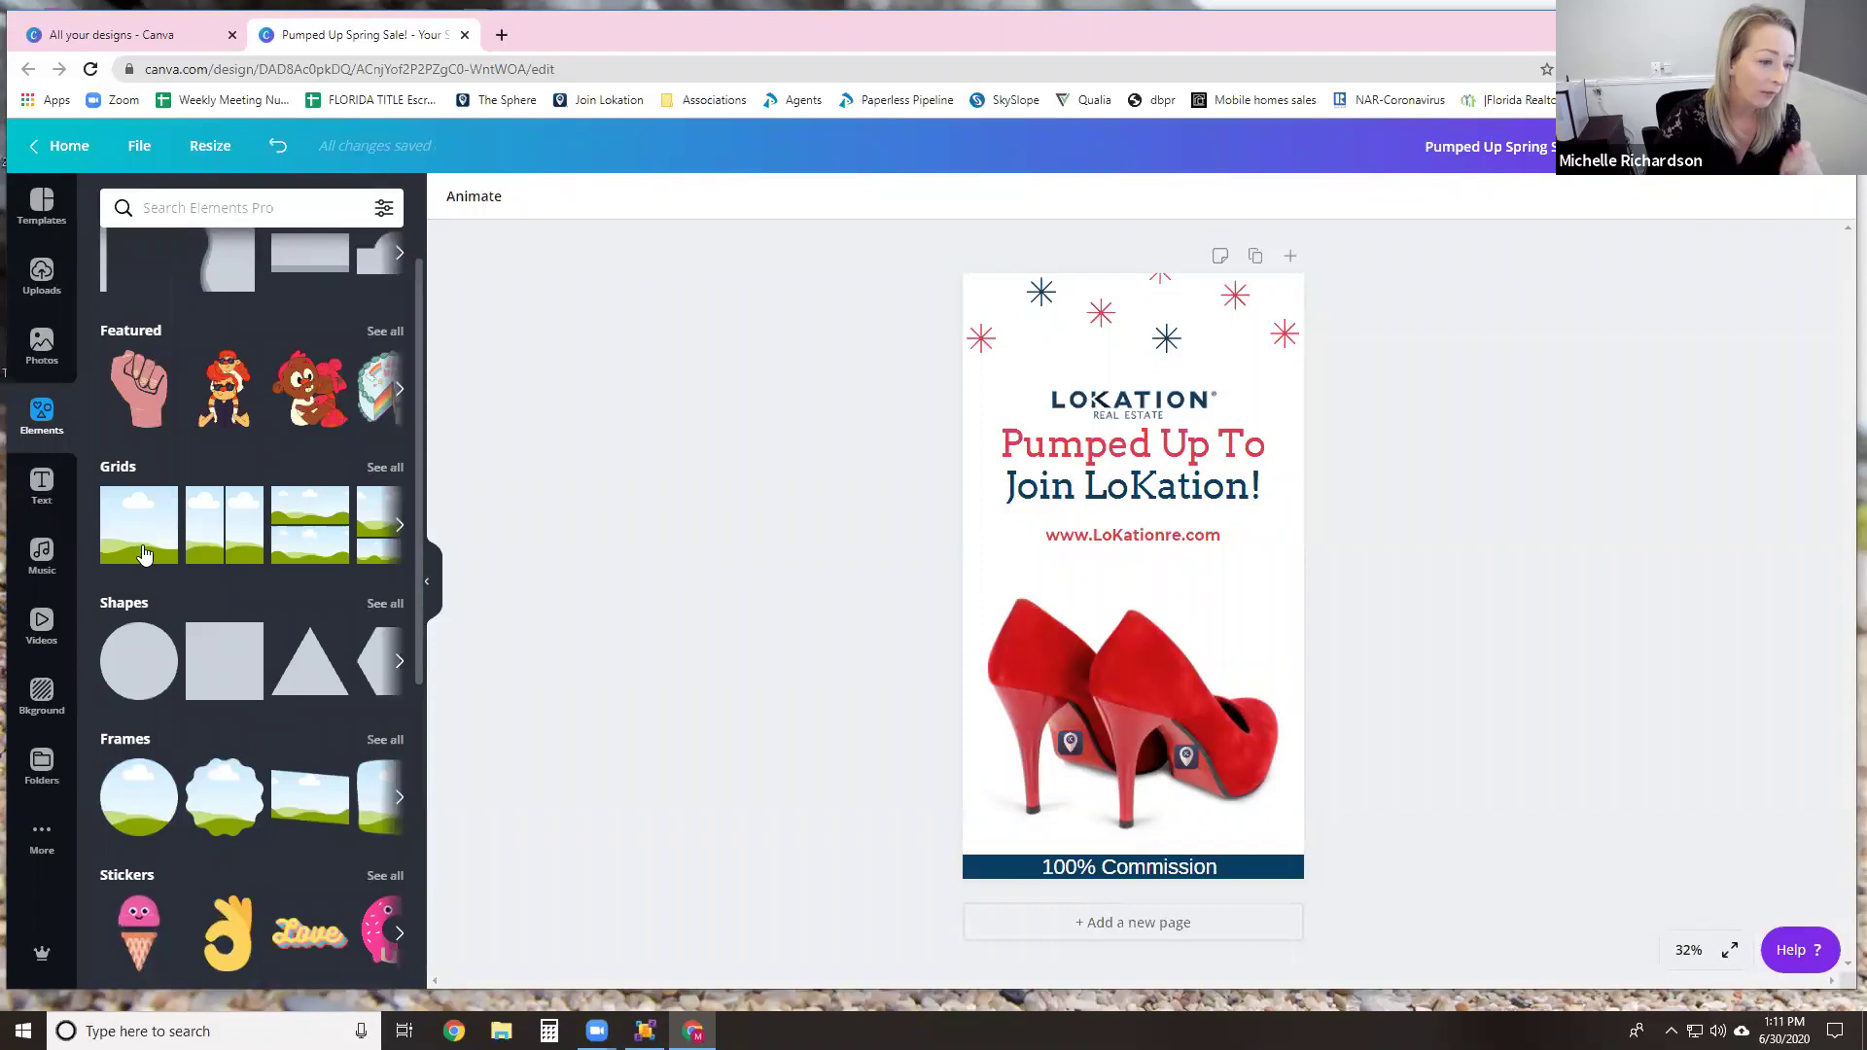
Step: Place the Love sticker over the top of the red shoes and make it smaller
scroll(148, 557, down, 1)
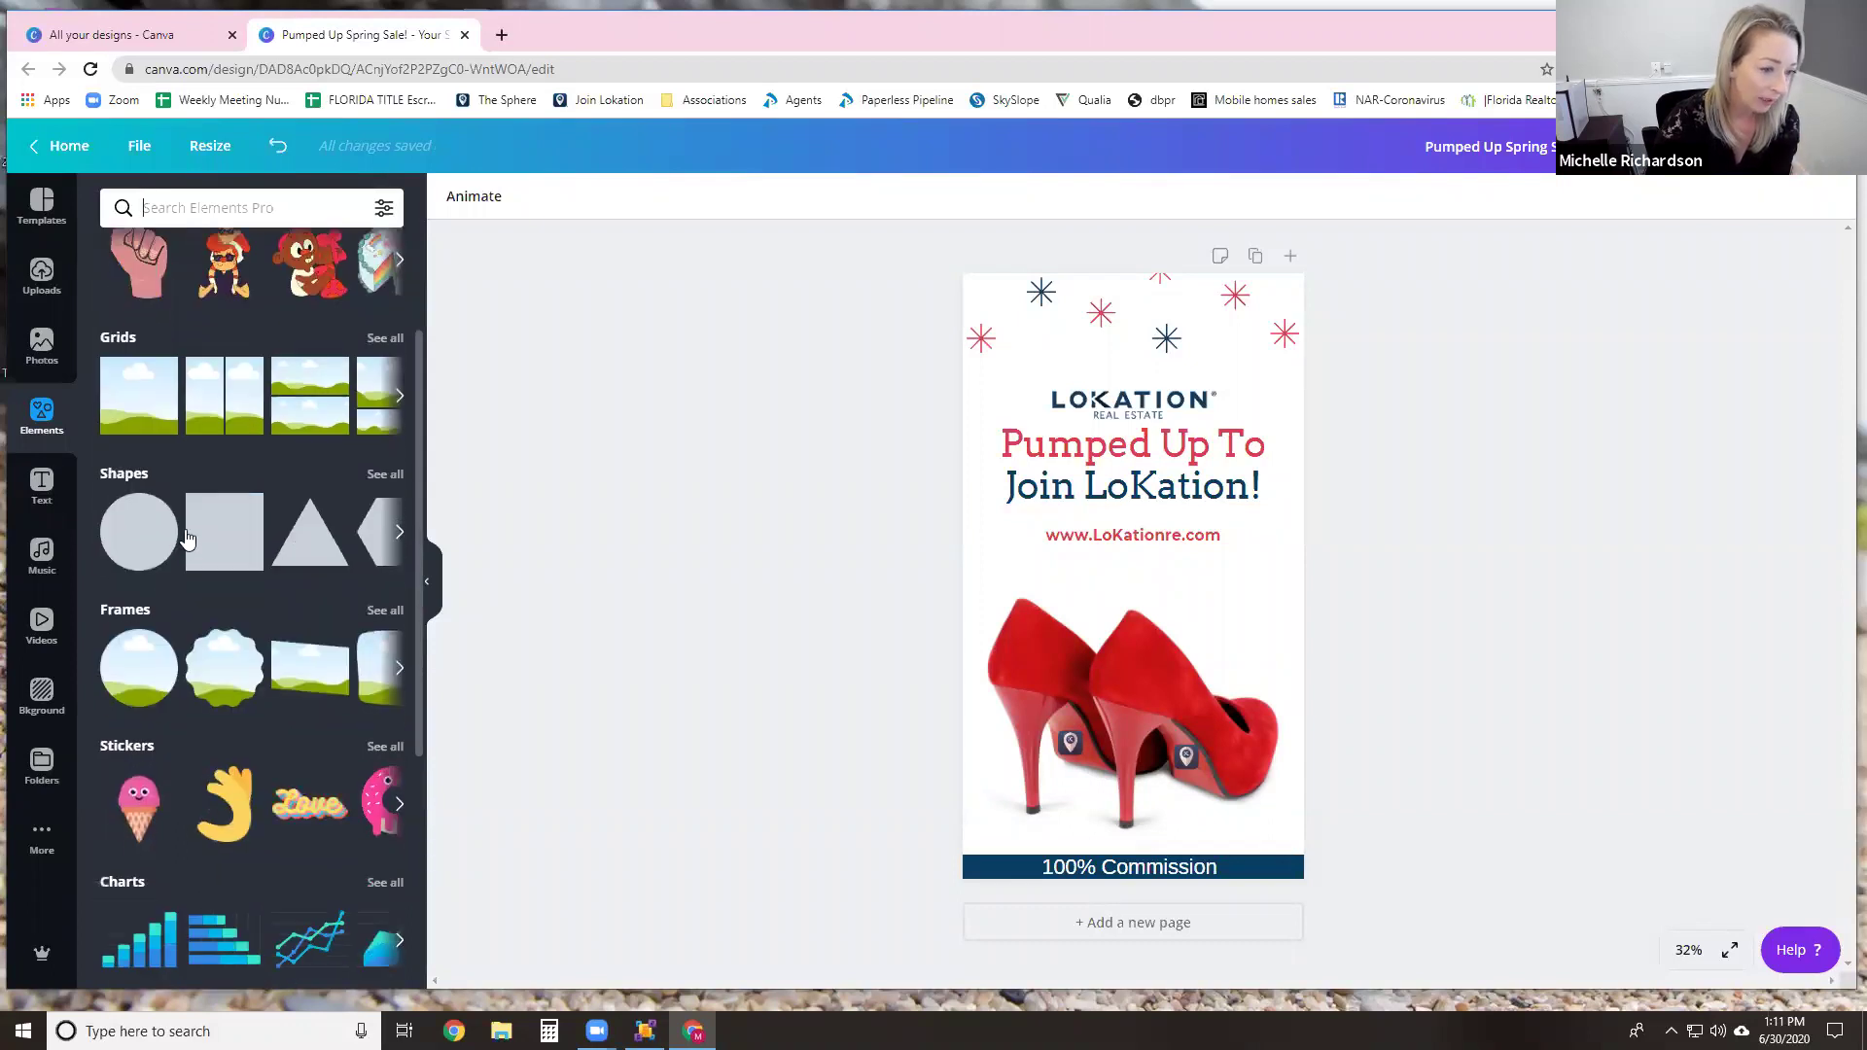
scroll(175, 562, down, 1)
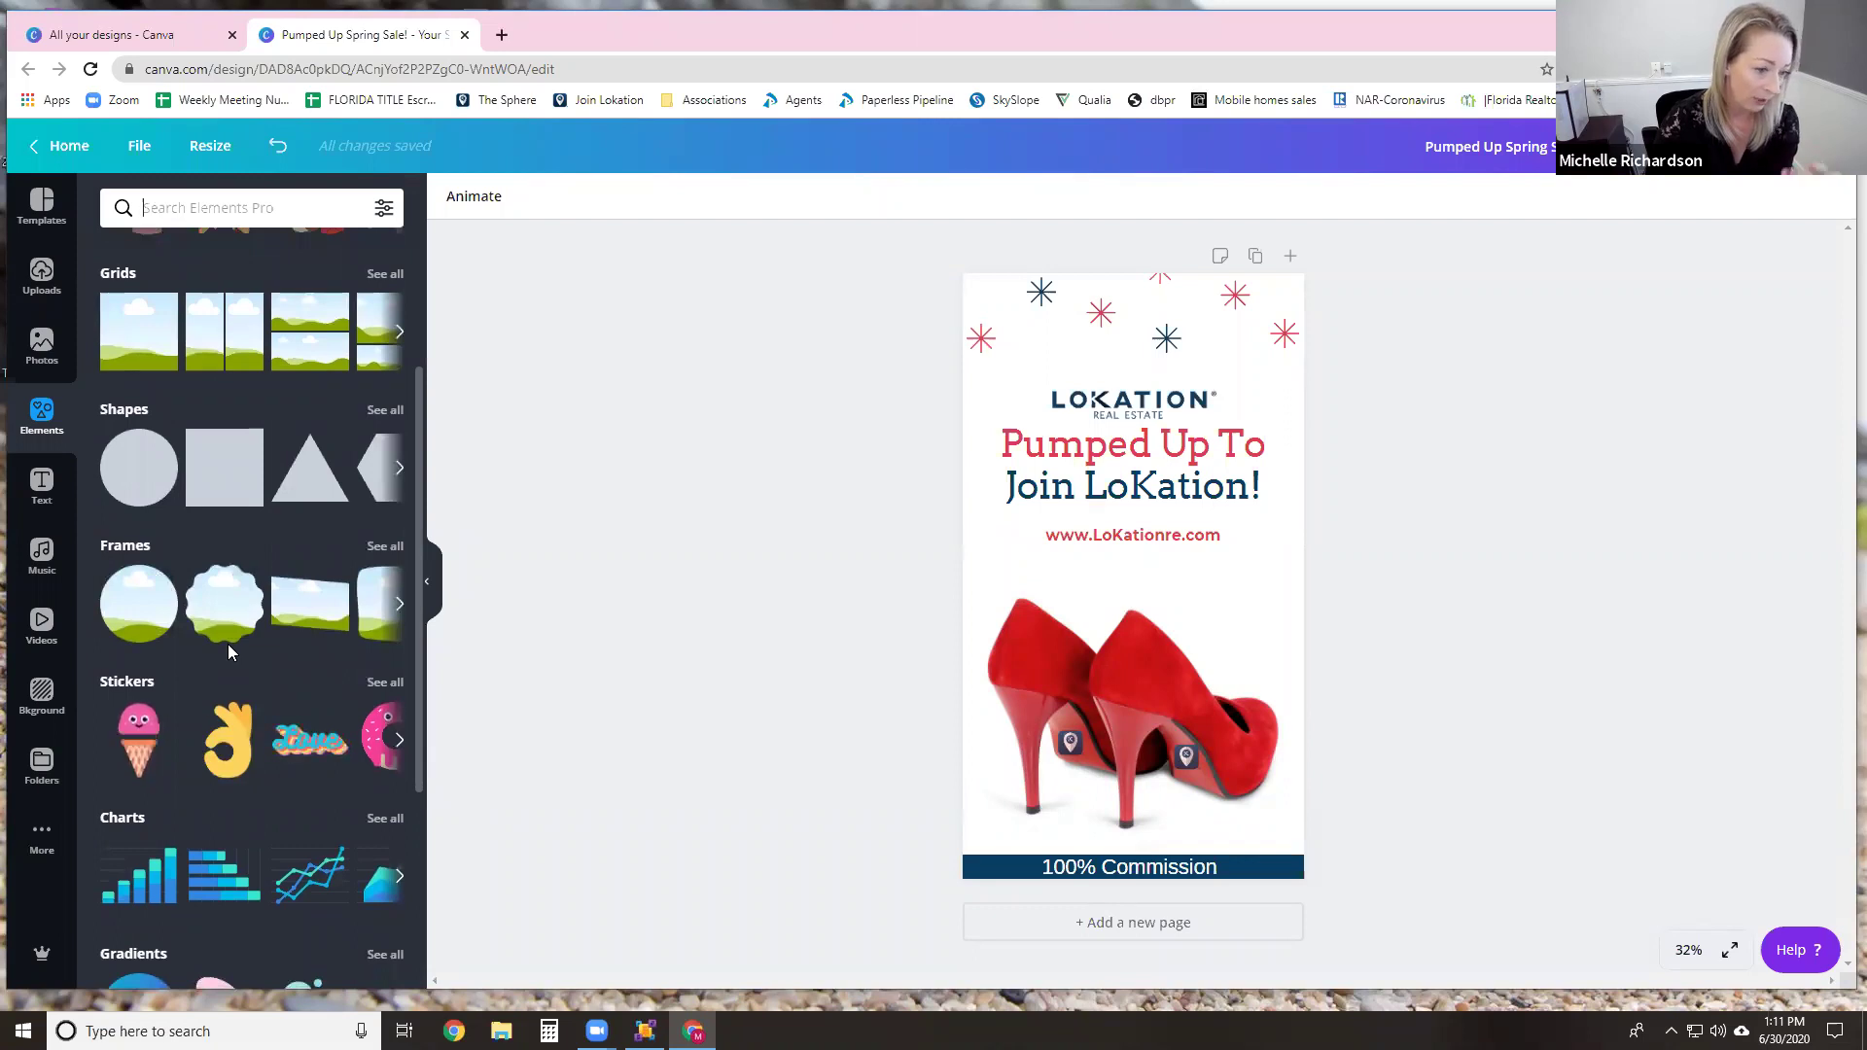
mouse_move(228, 636)
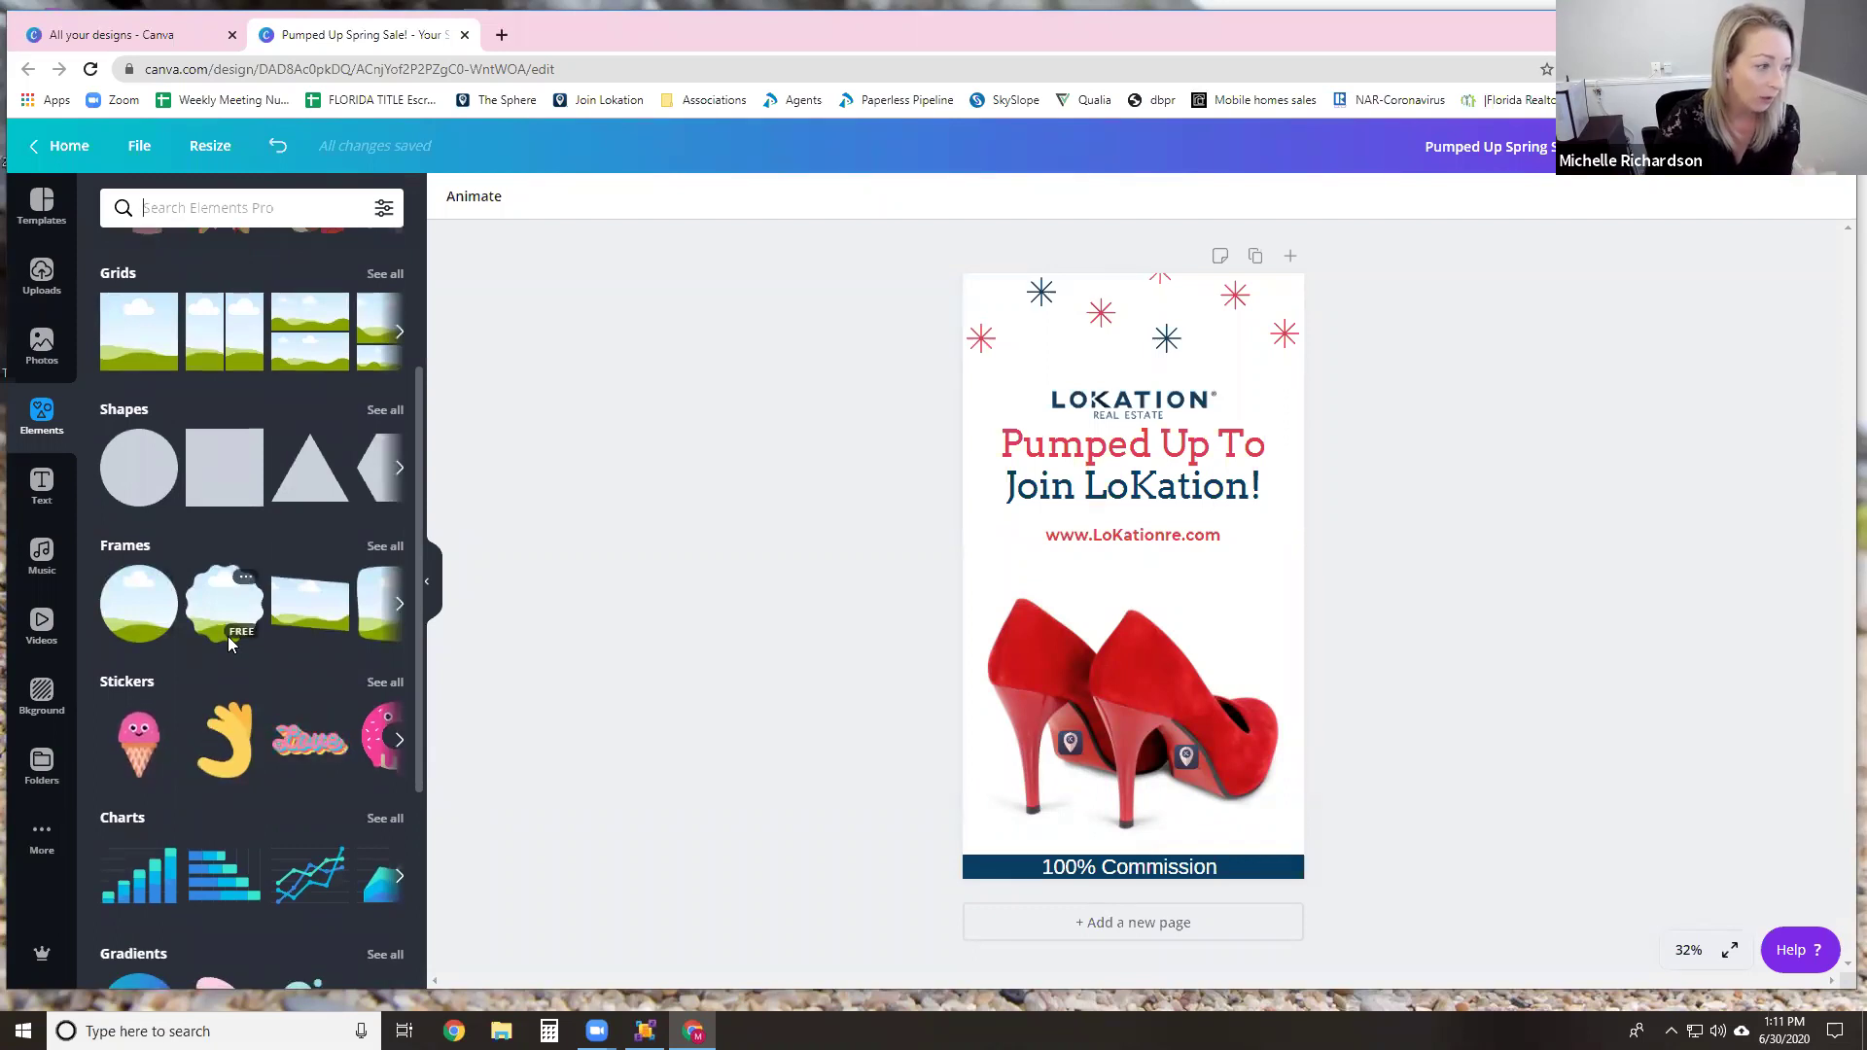
scroll(227, 636, down, 1)
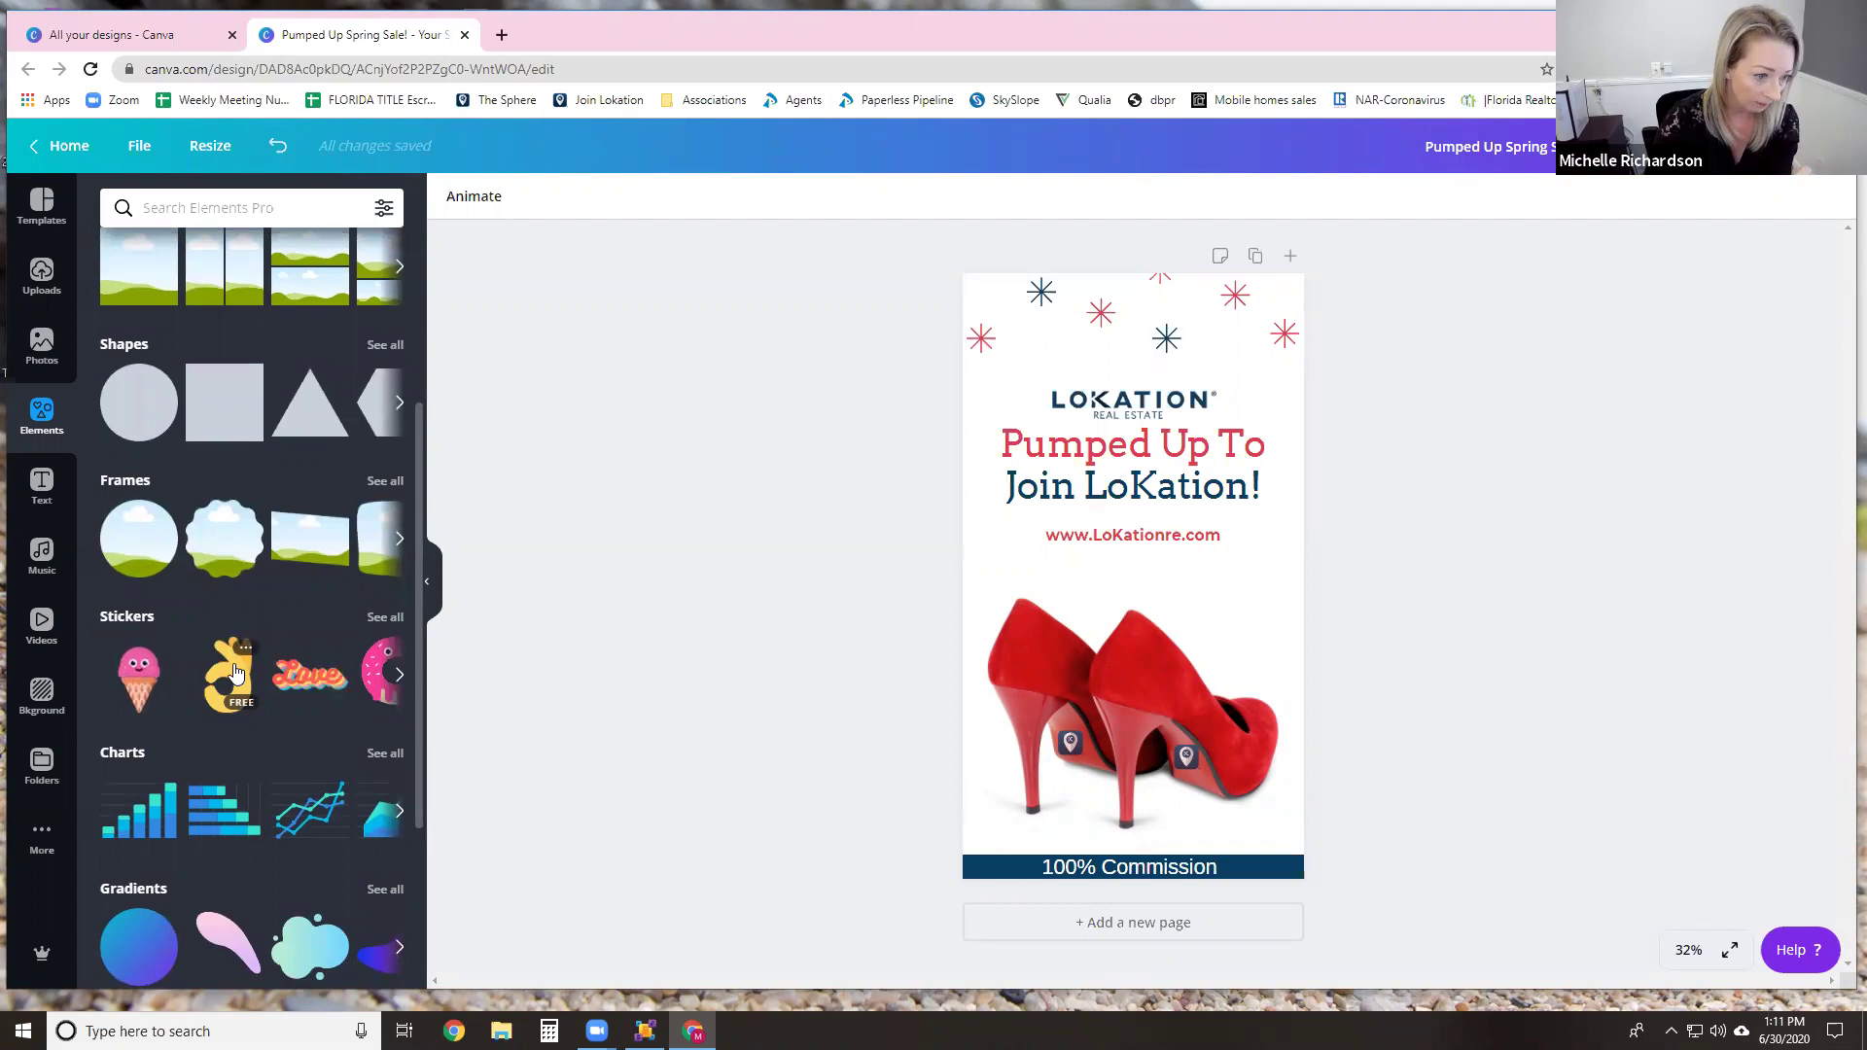
scroll(234, 671, down, 1)
drag(310, 611, 1160, 628)
drag(1041, 662, 1102, 635)
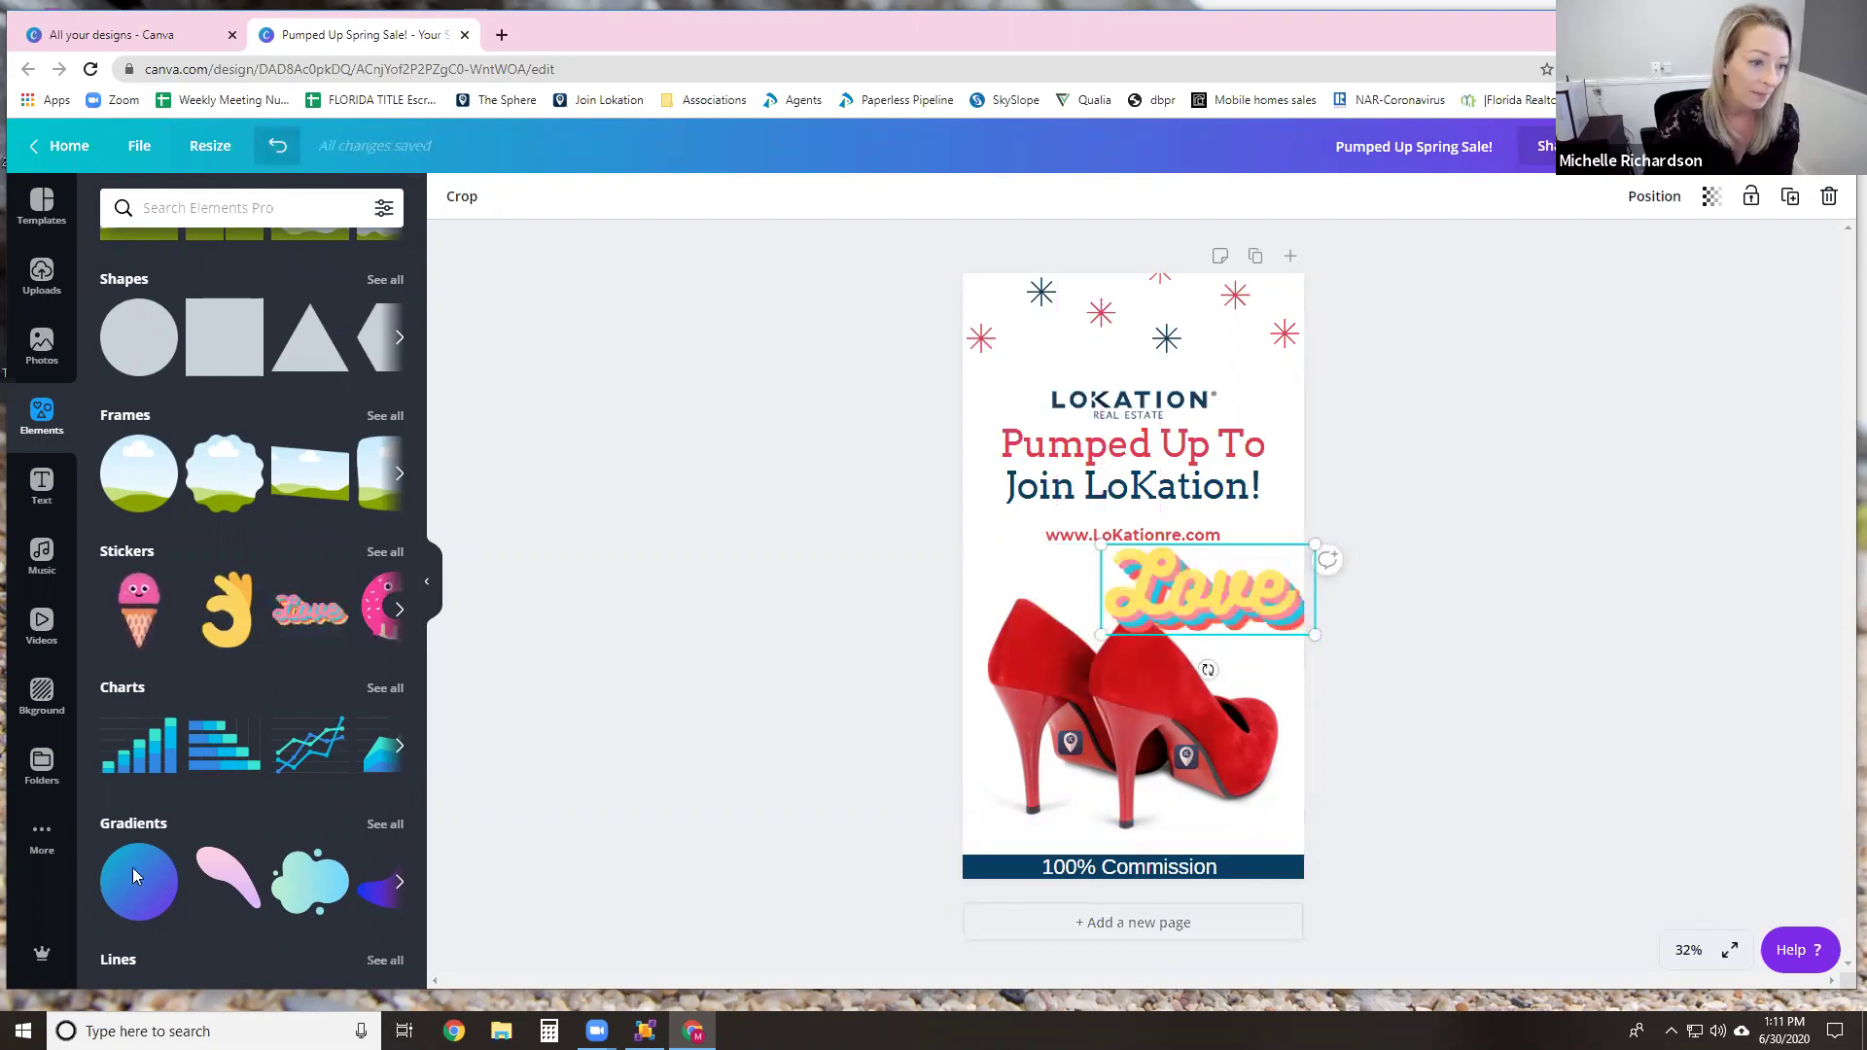
Step: Undo the Love sticker's size change and delete the sticker from the page
key(ctrl+z)
scroll(133, 876, down, 2)
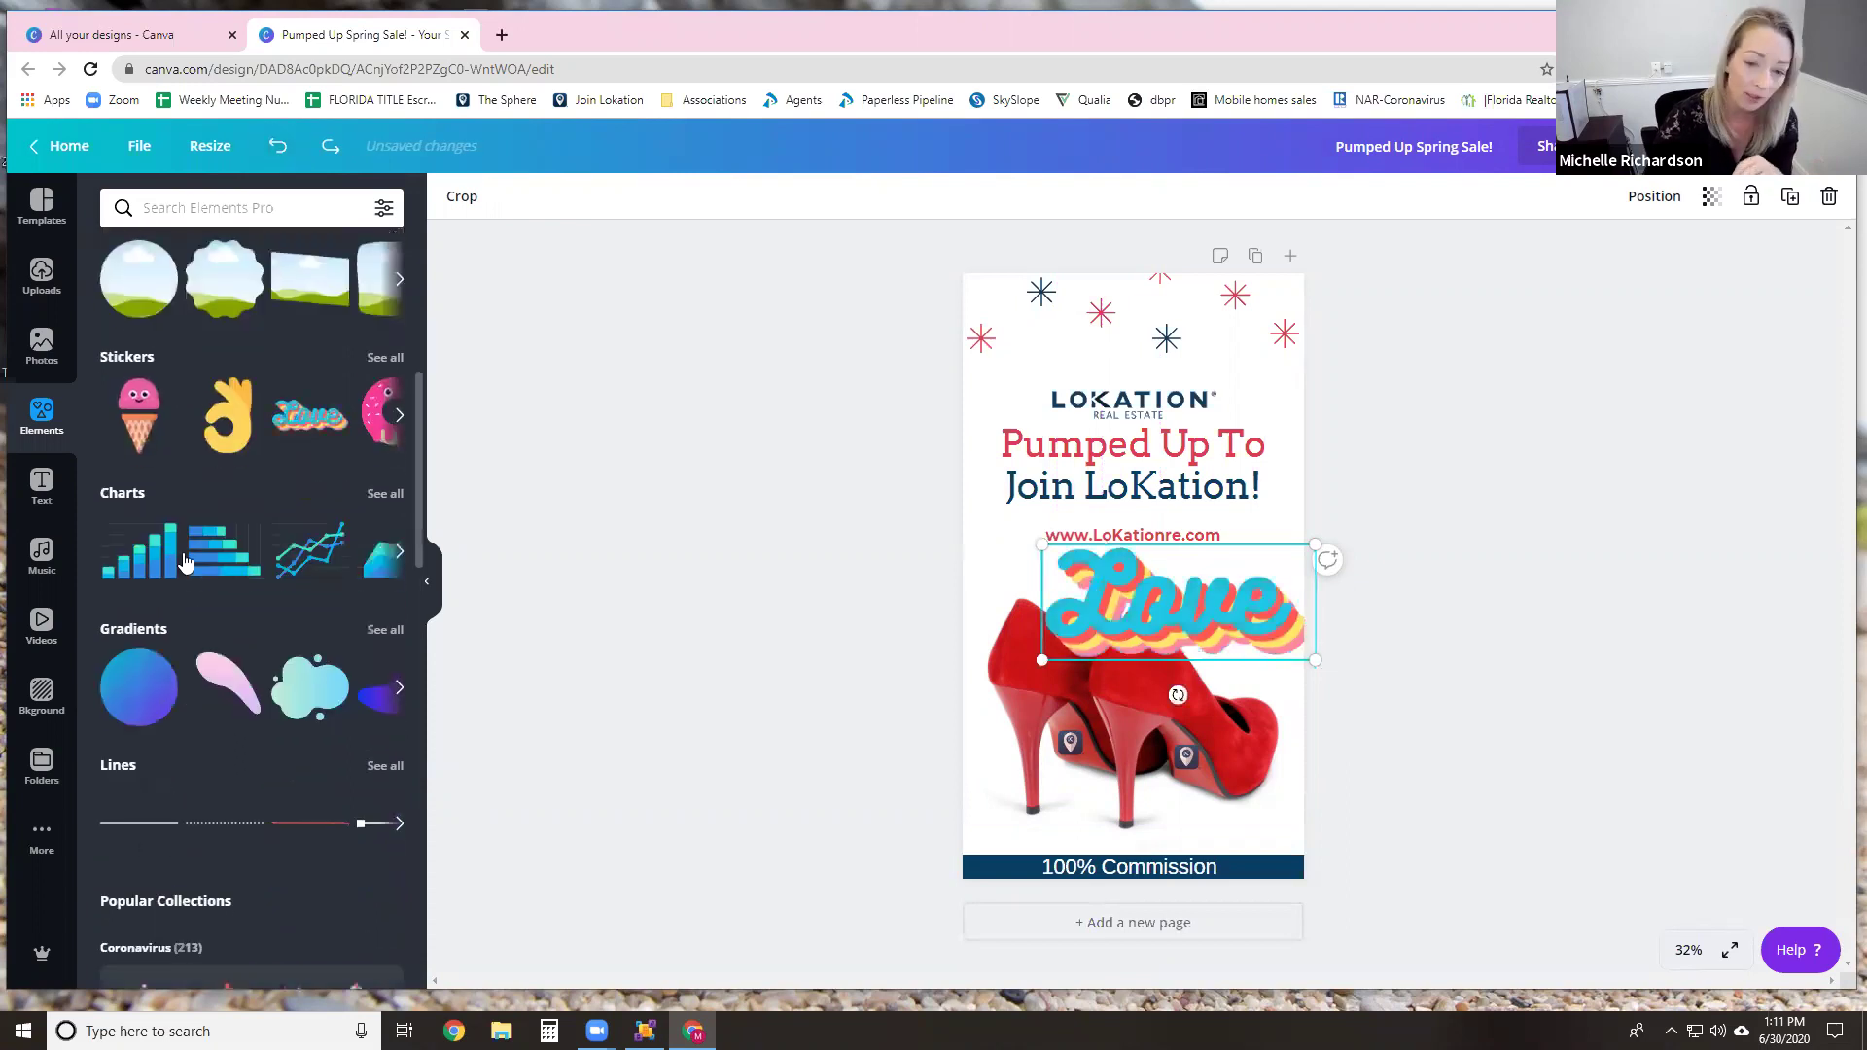
key(Delete)
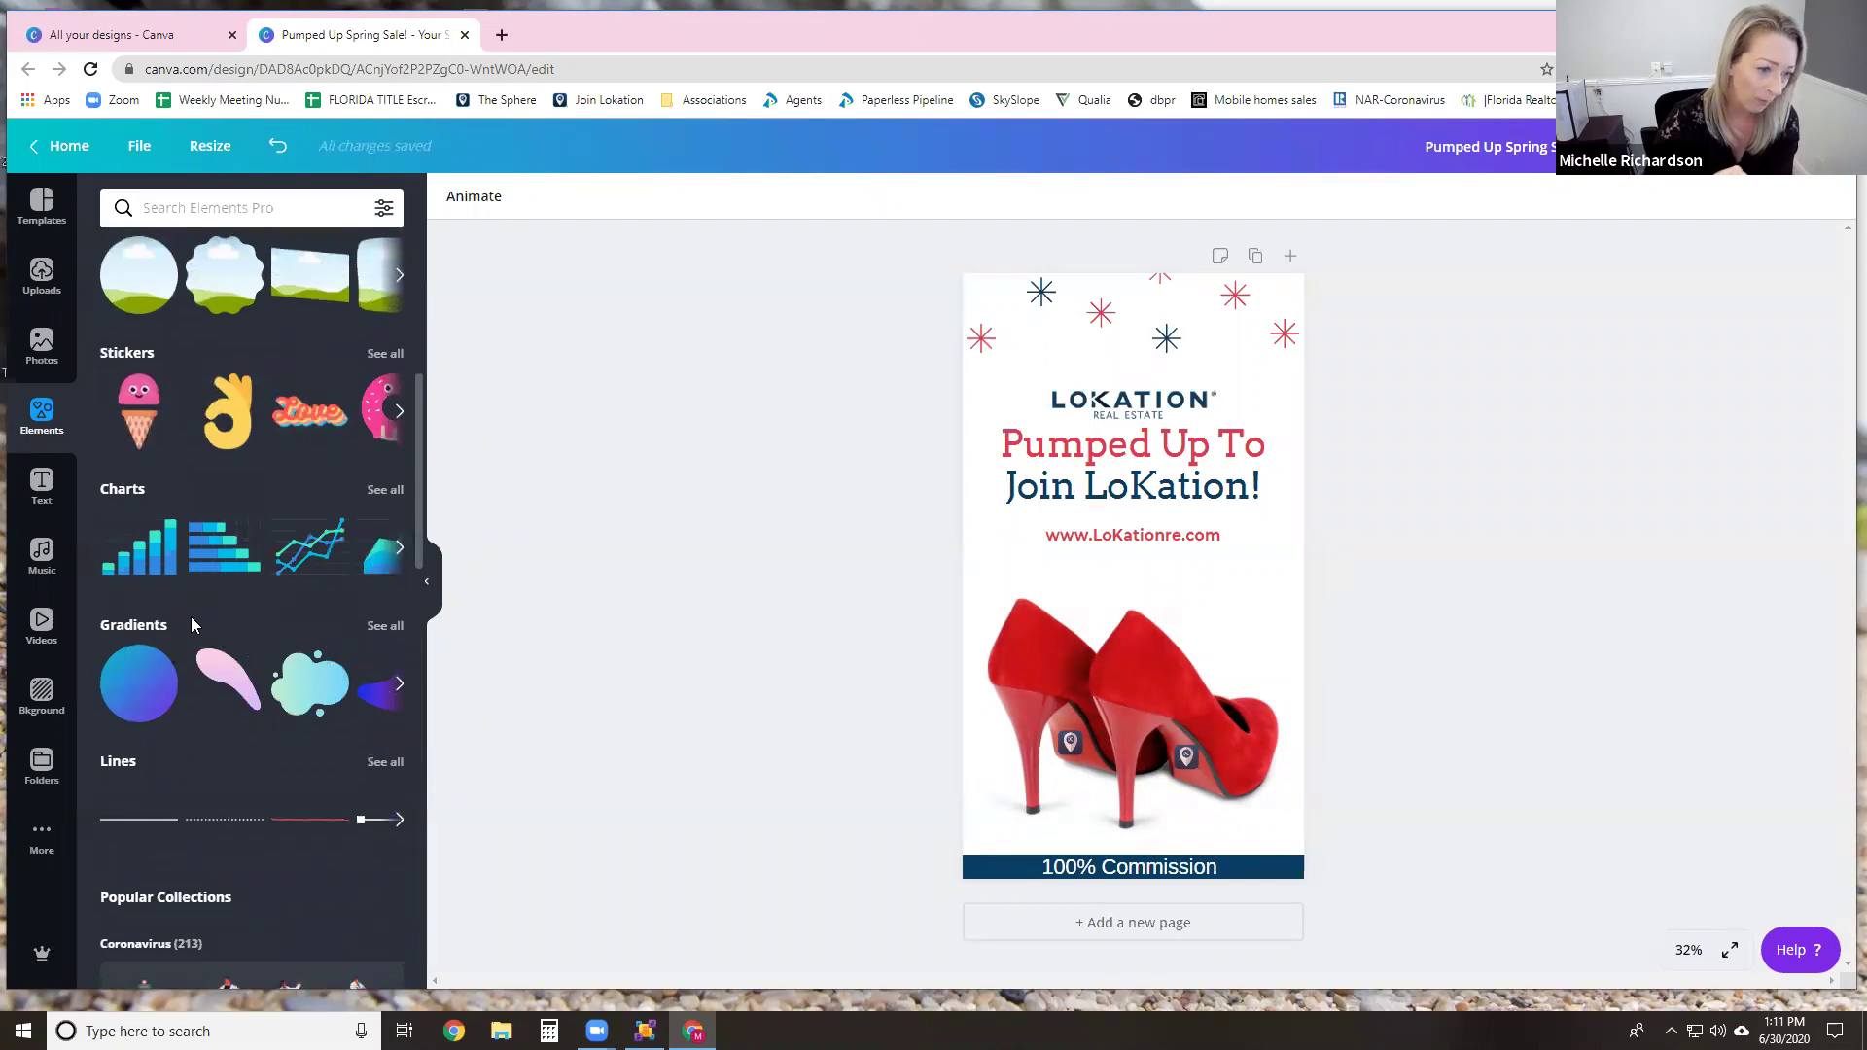
Step: Place the blue-to-pink gradient blob between the web address and the red shoes
scroll(190, 616, down, 1)
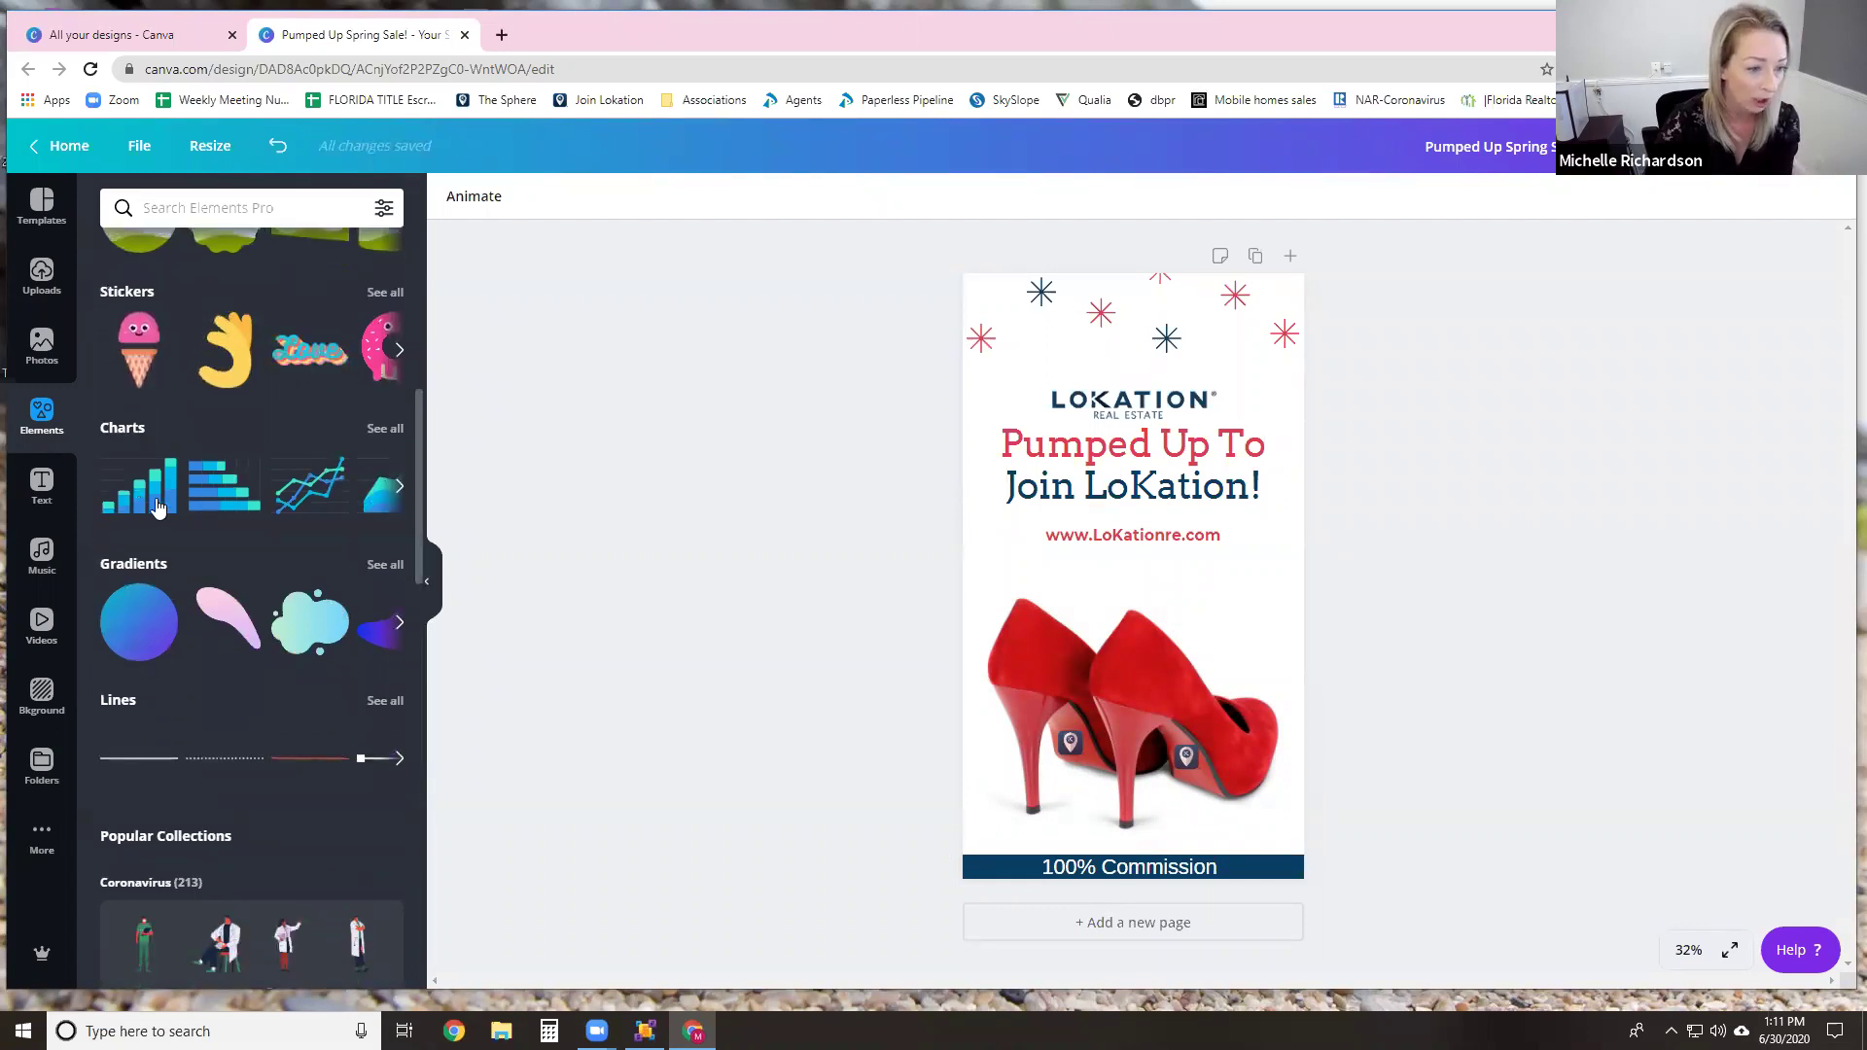
scroll(151, 627, down, 1)
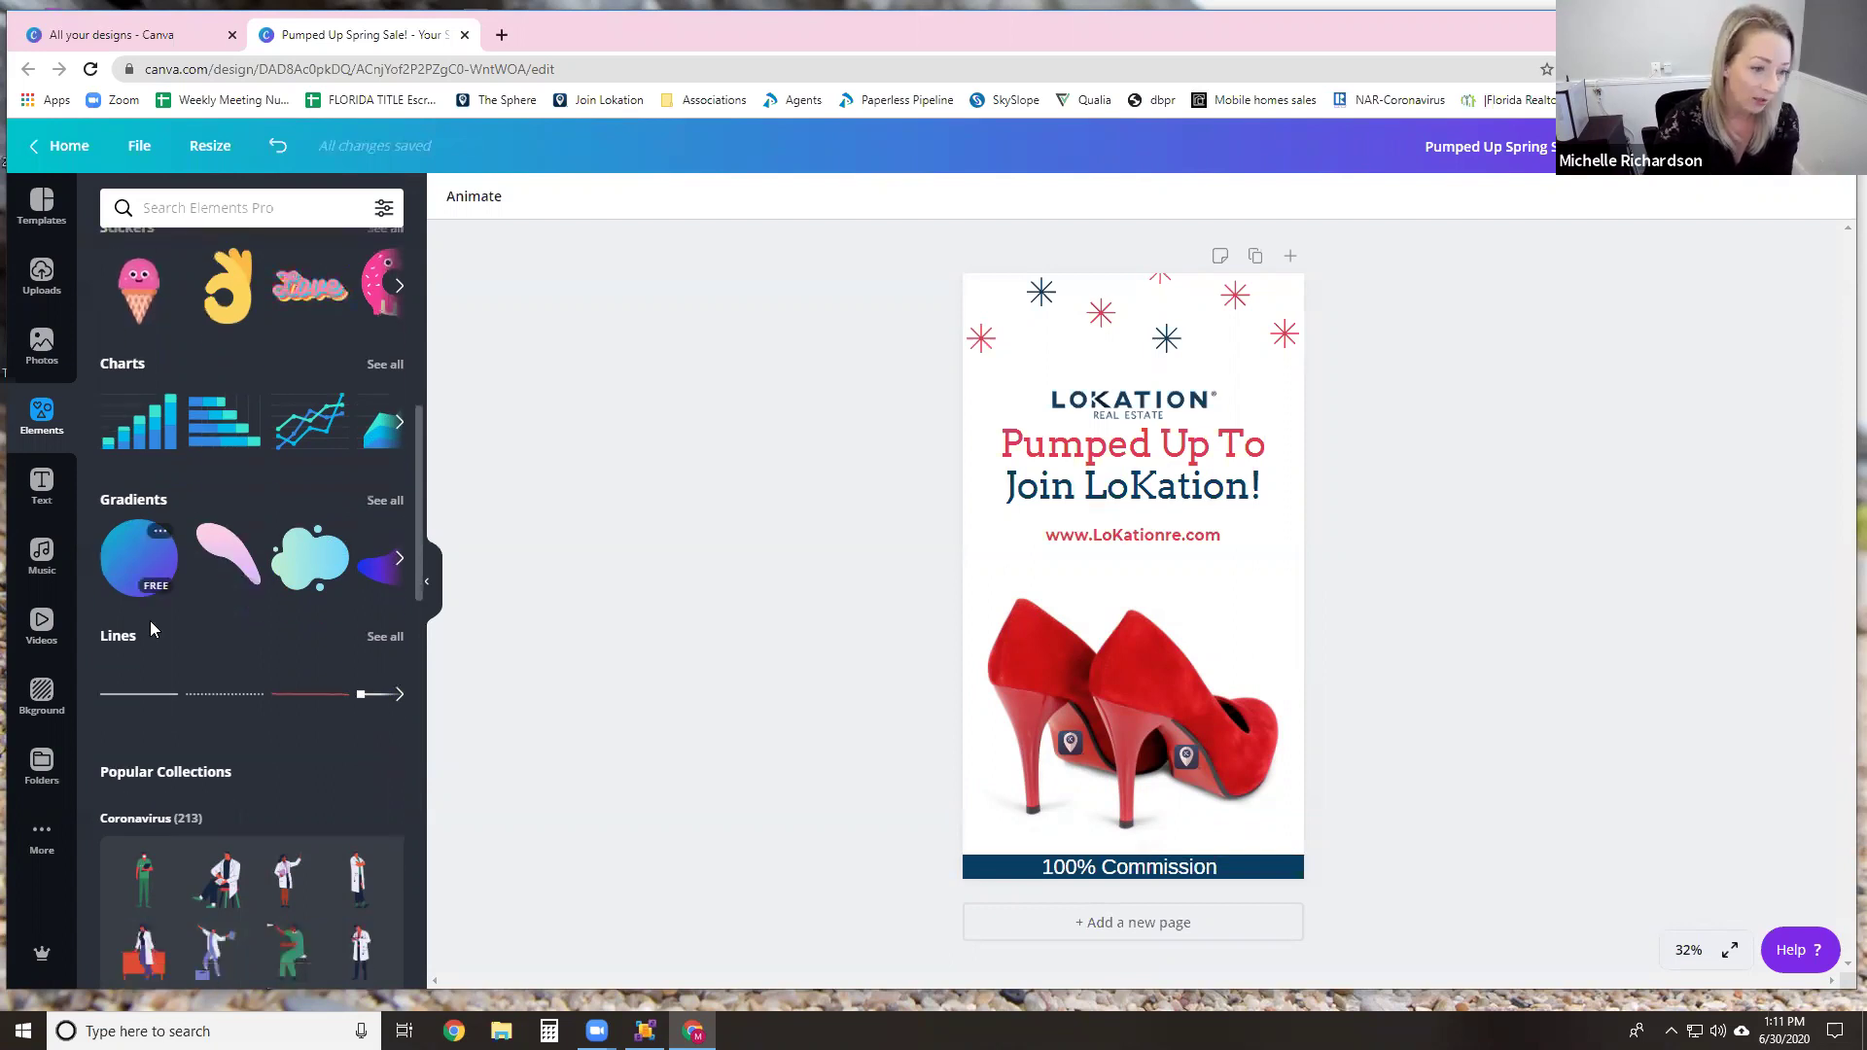
click(398, 561)
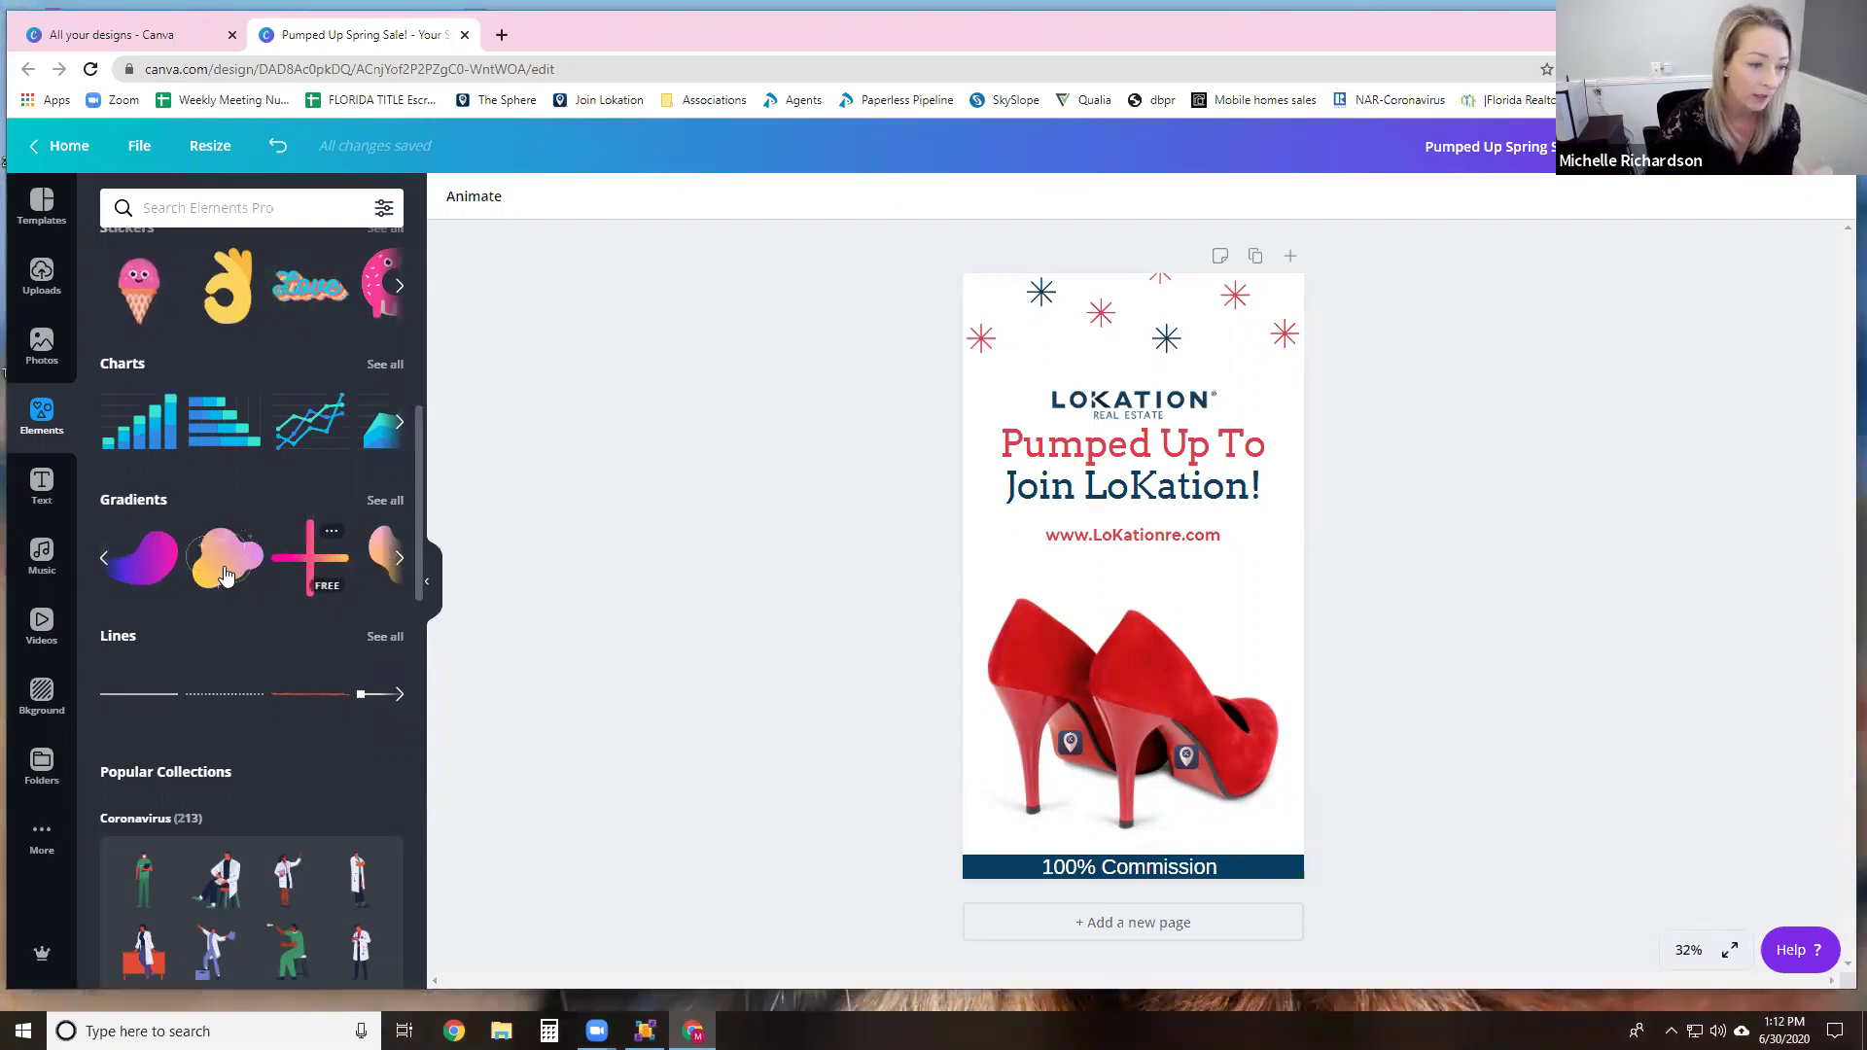
drag(181, 571, 1116, 623)
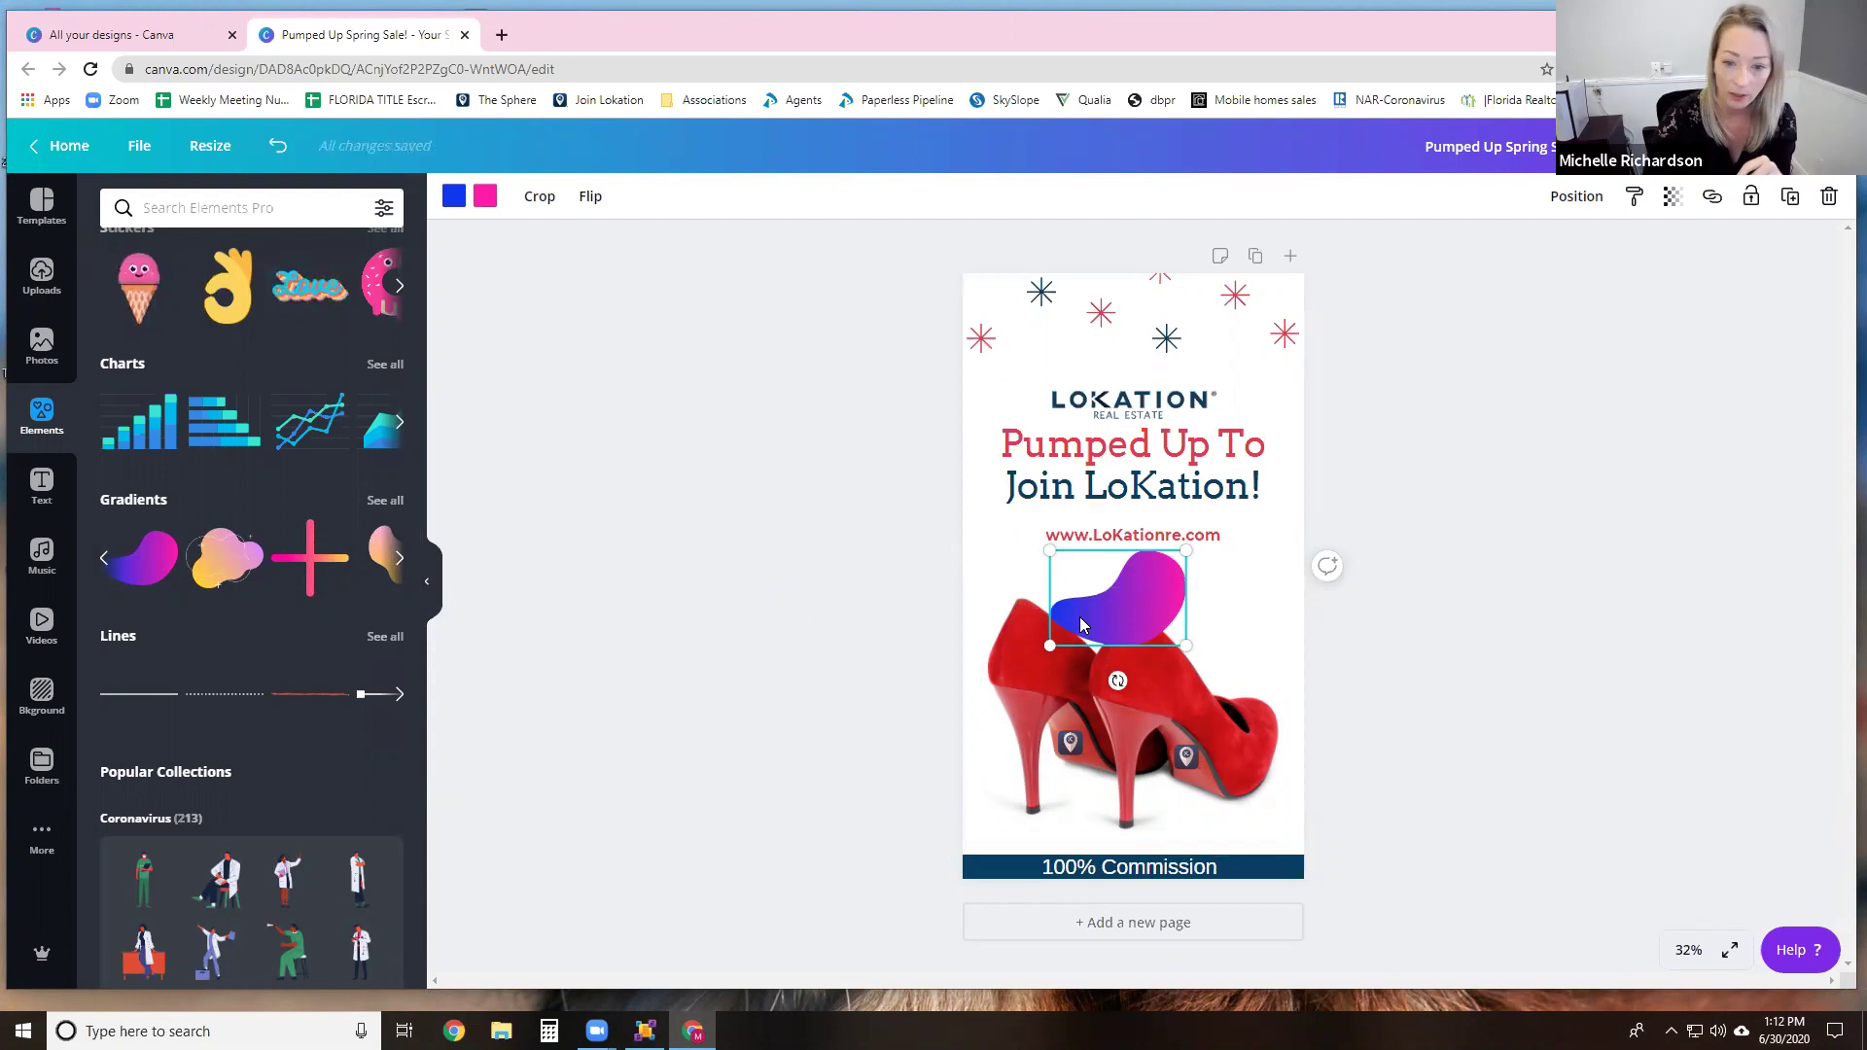
Step: Try recolouring the gradient blob with the LoKation Real Estate palette's lighter navy and medium grey, and delete the blob
click(453, 211)
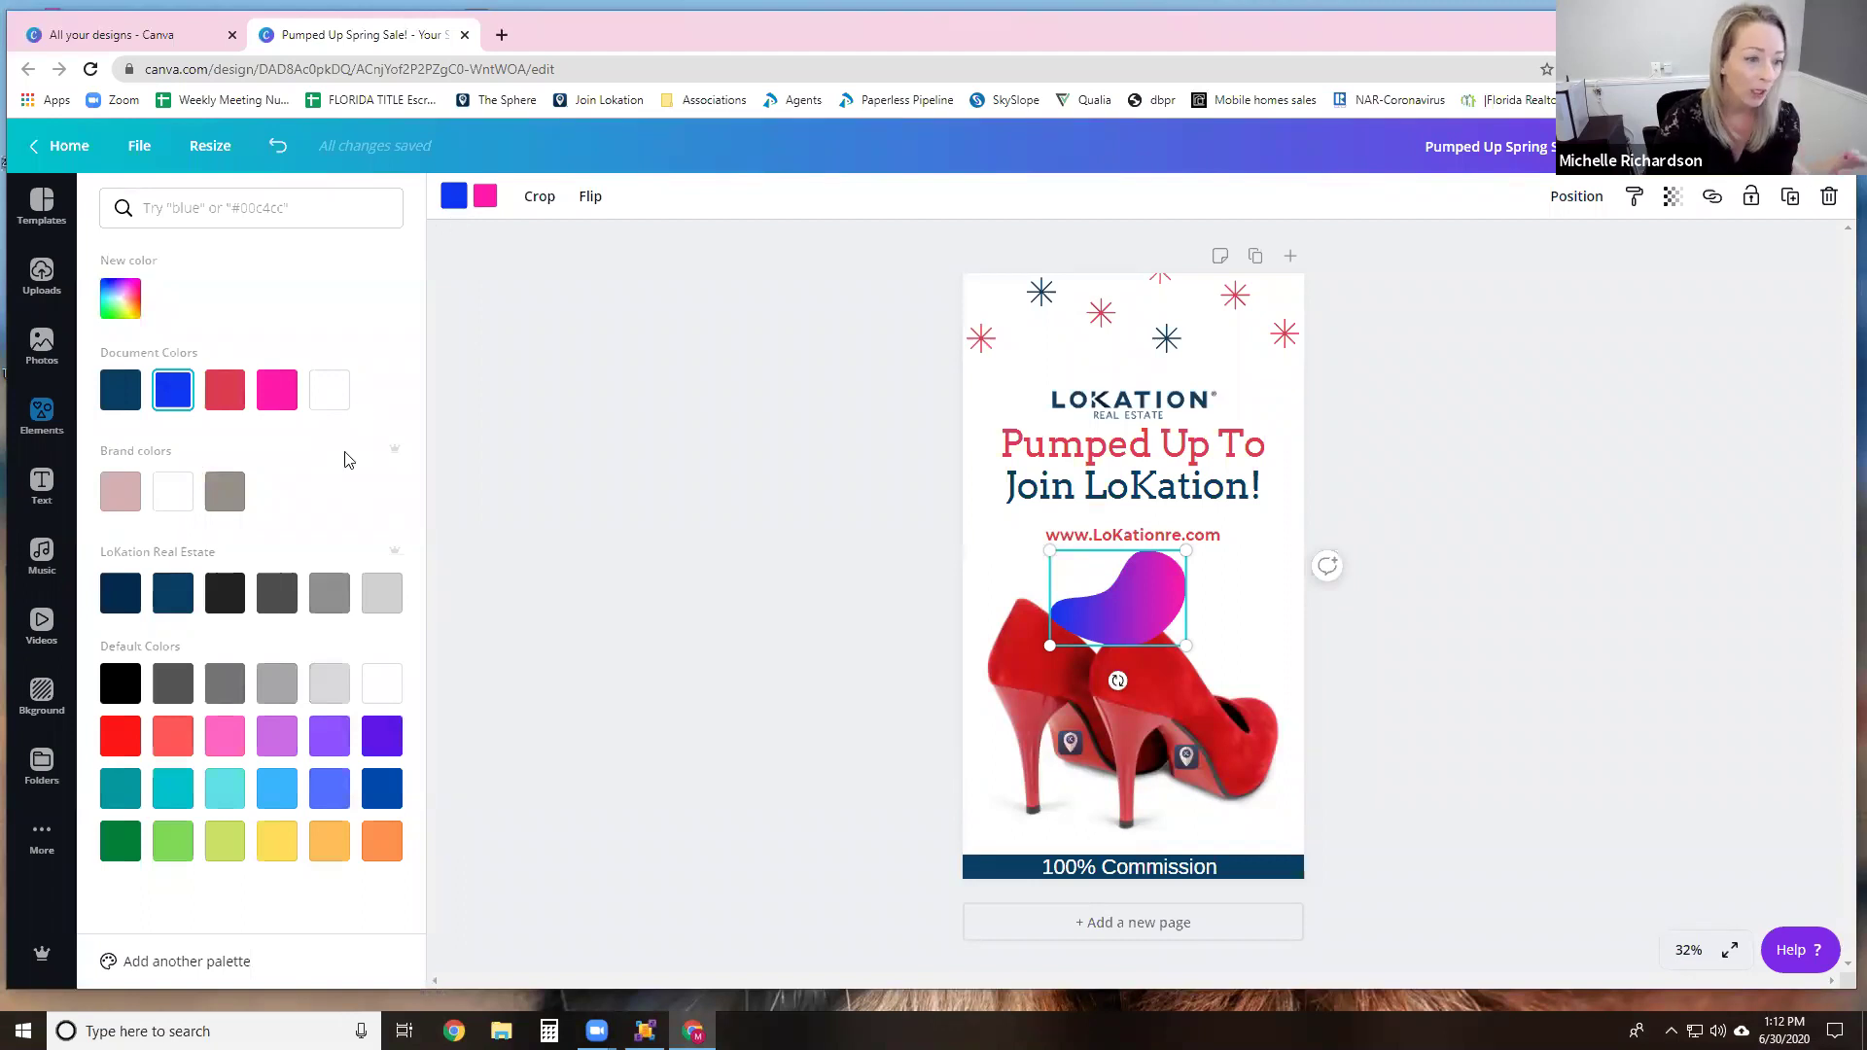
click(177, 586)
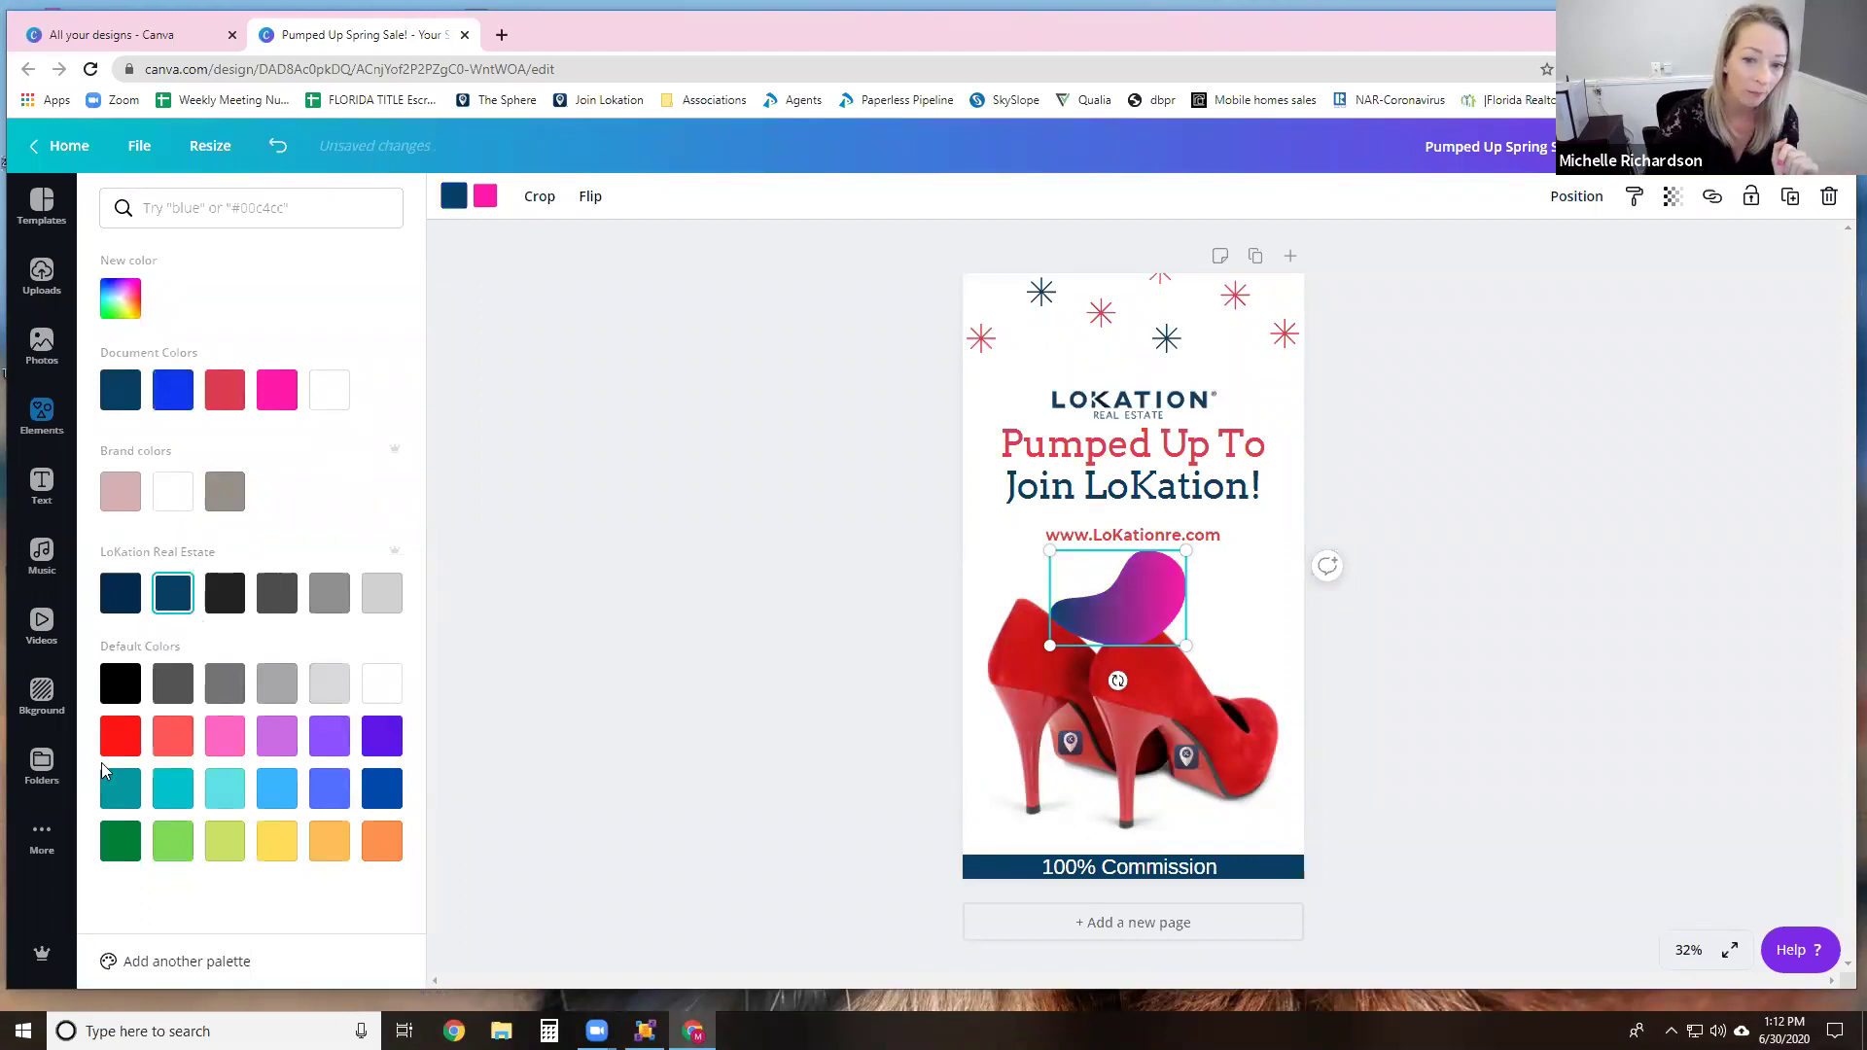
click(491, 200)
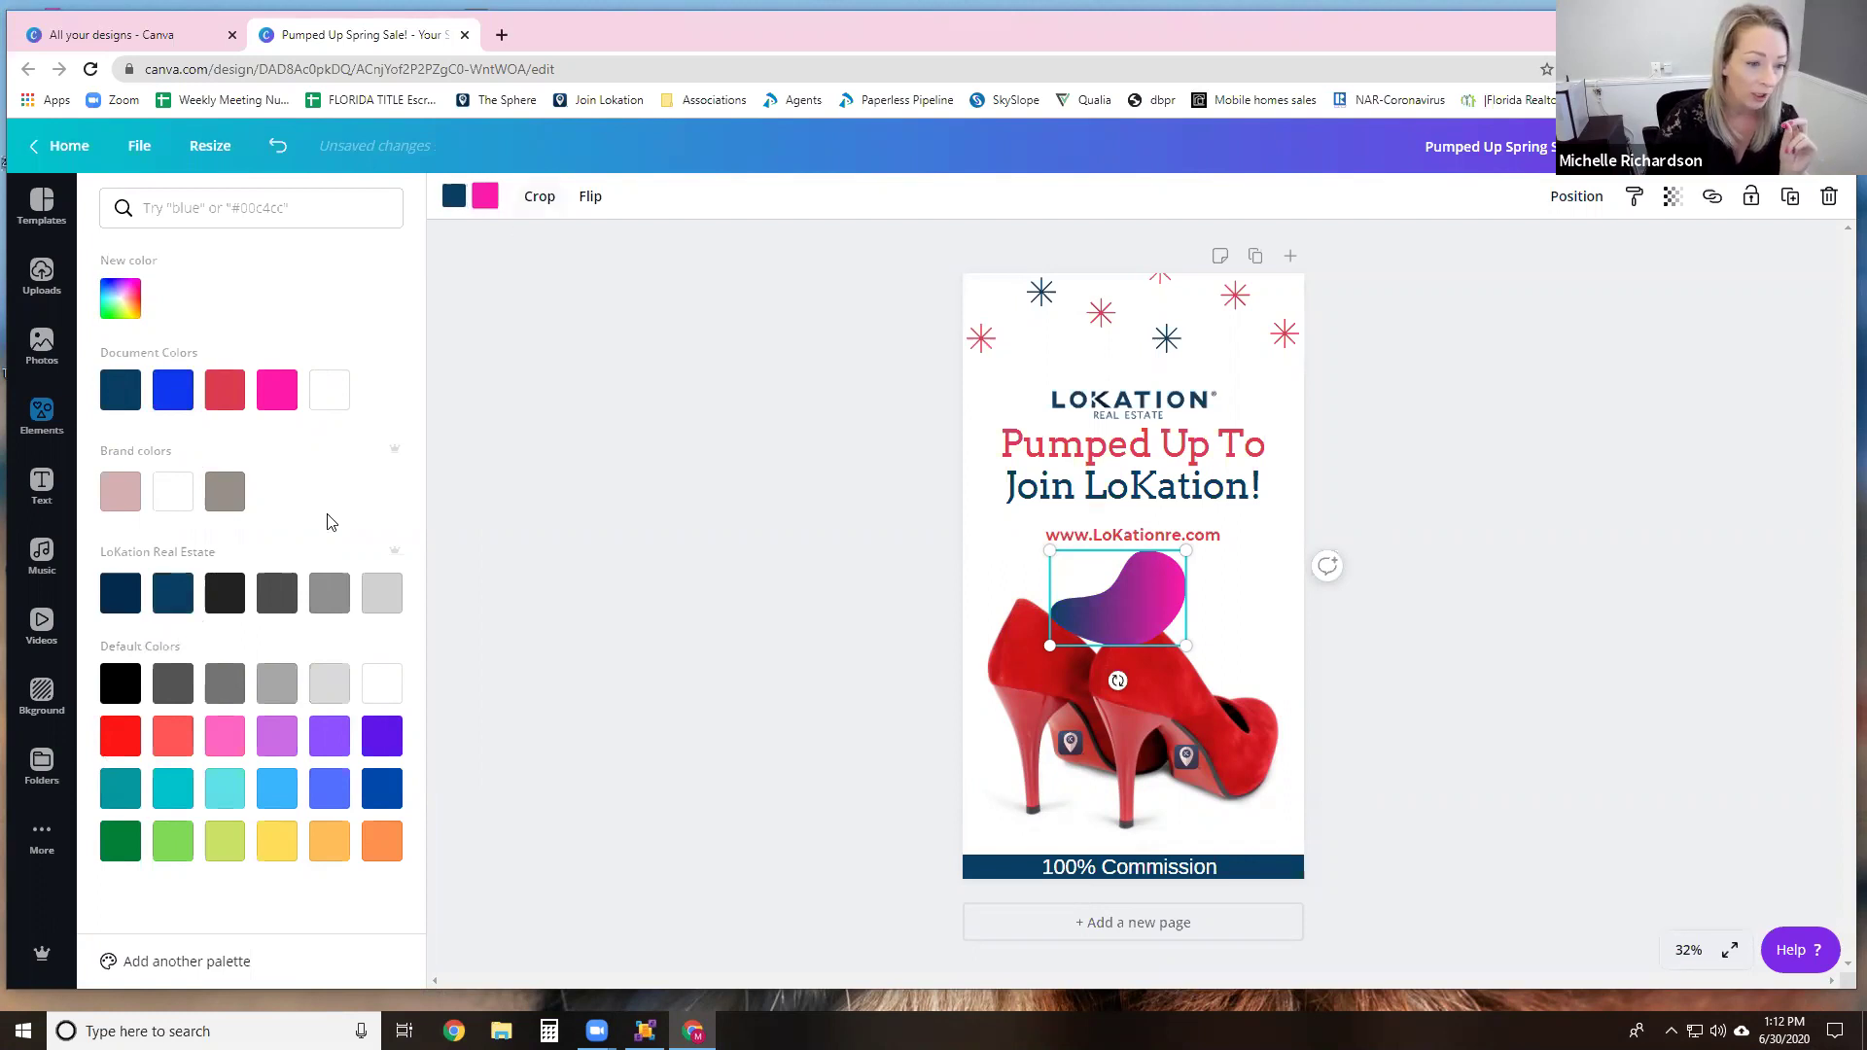
click(329, 593)
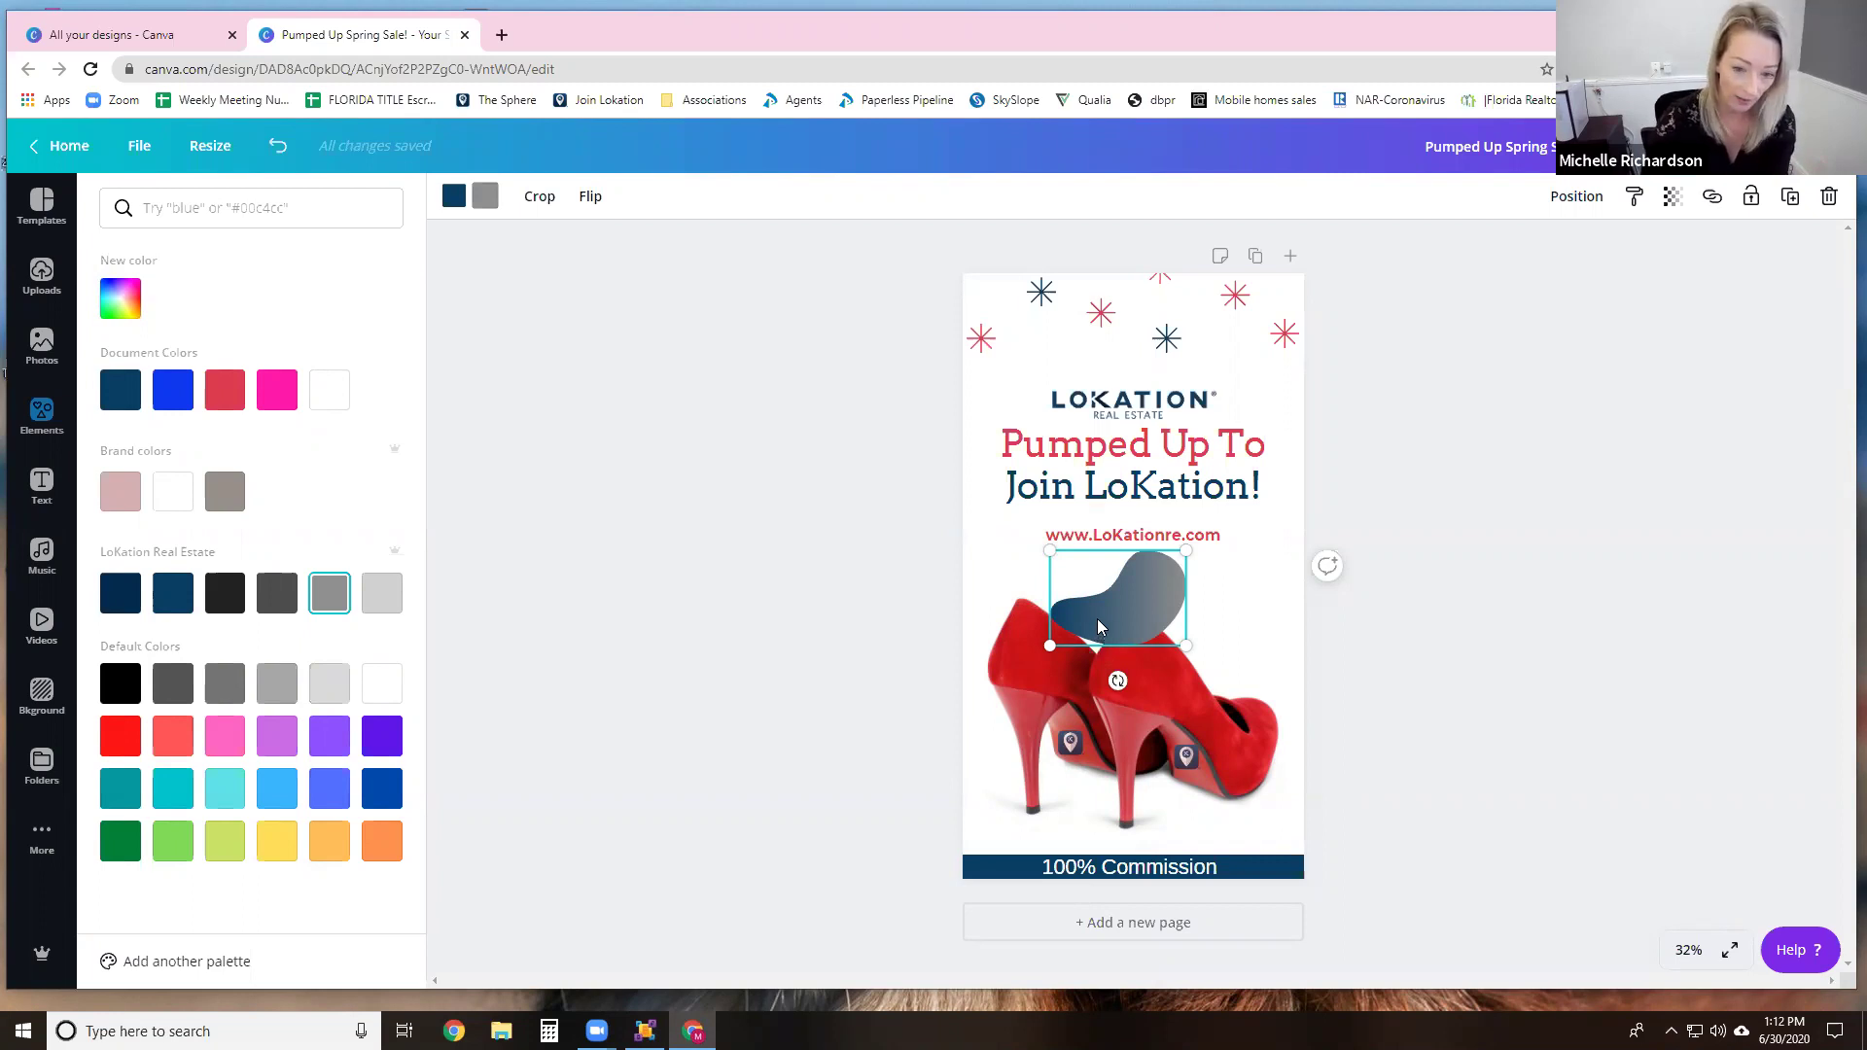
key(Delete)
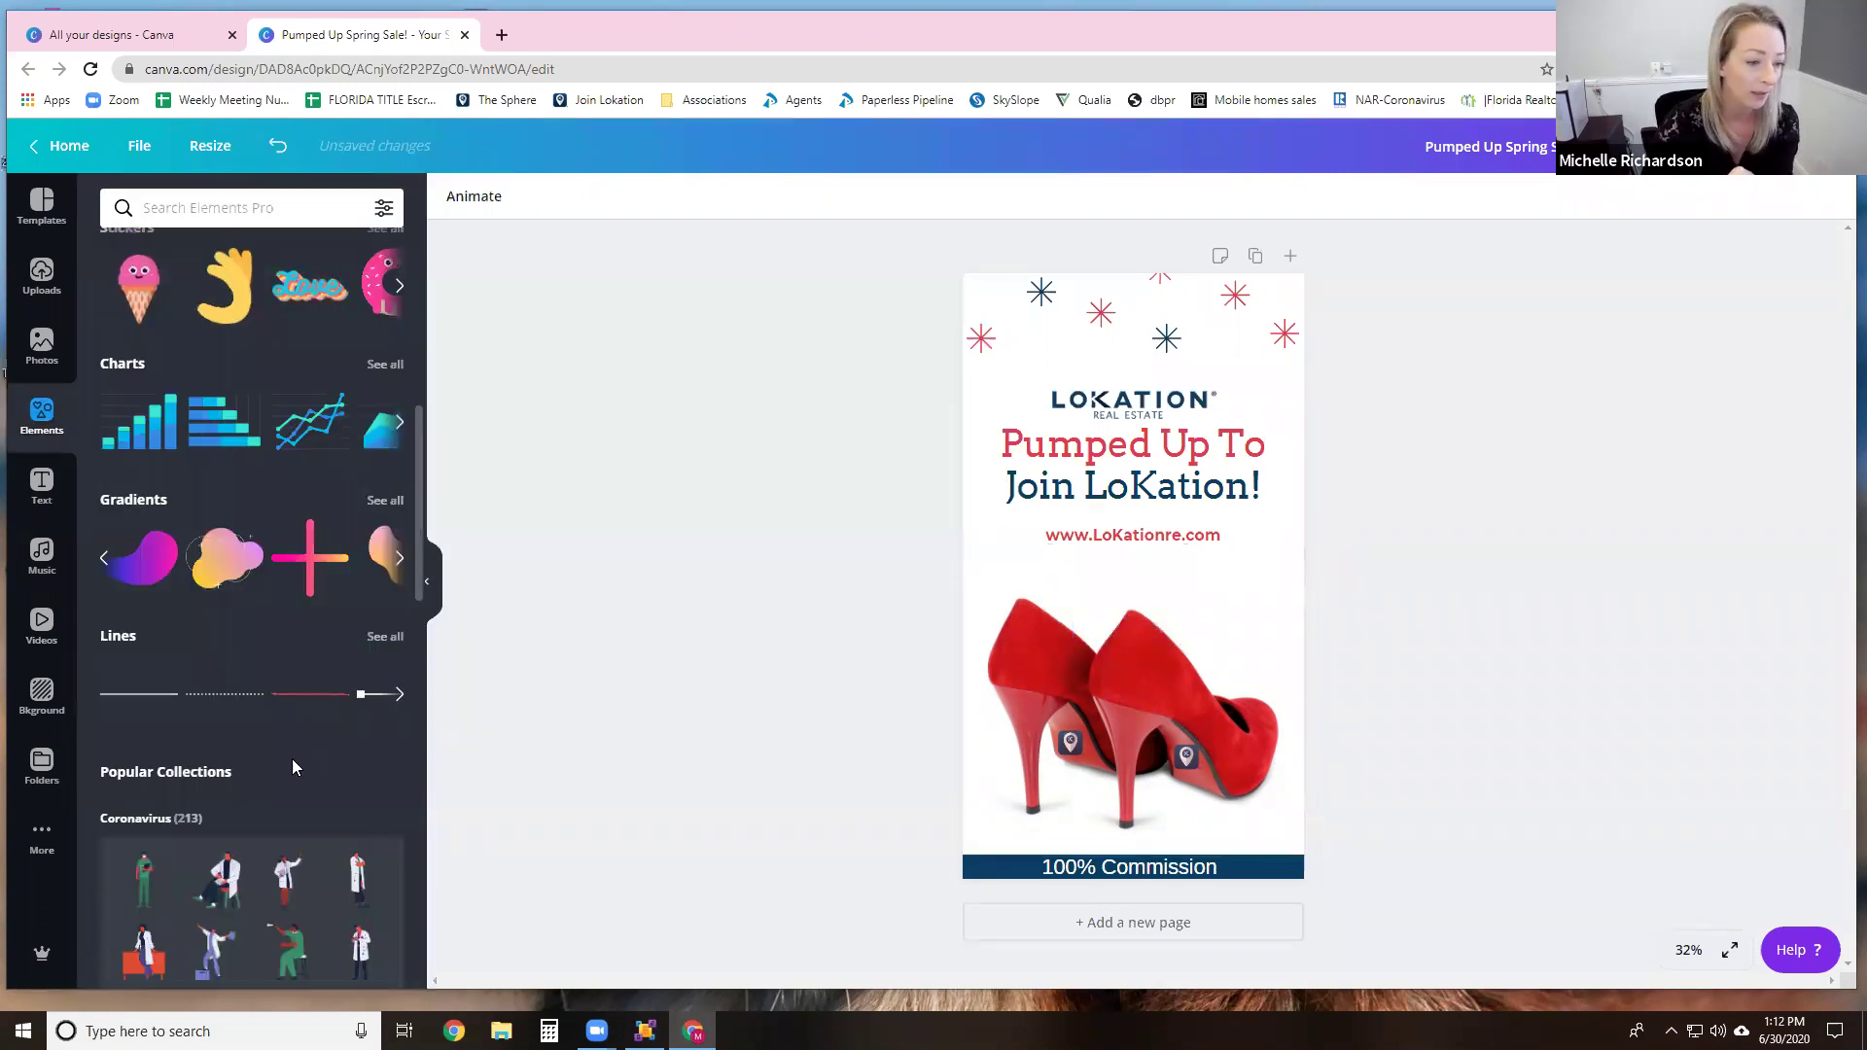
Step: Try the red hand-drawn line below the web address and delete it
scroll(291, 758, down, 1)
scroll(292, 766, down, 1)
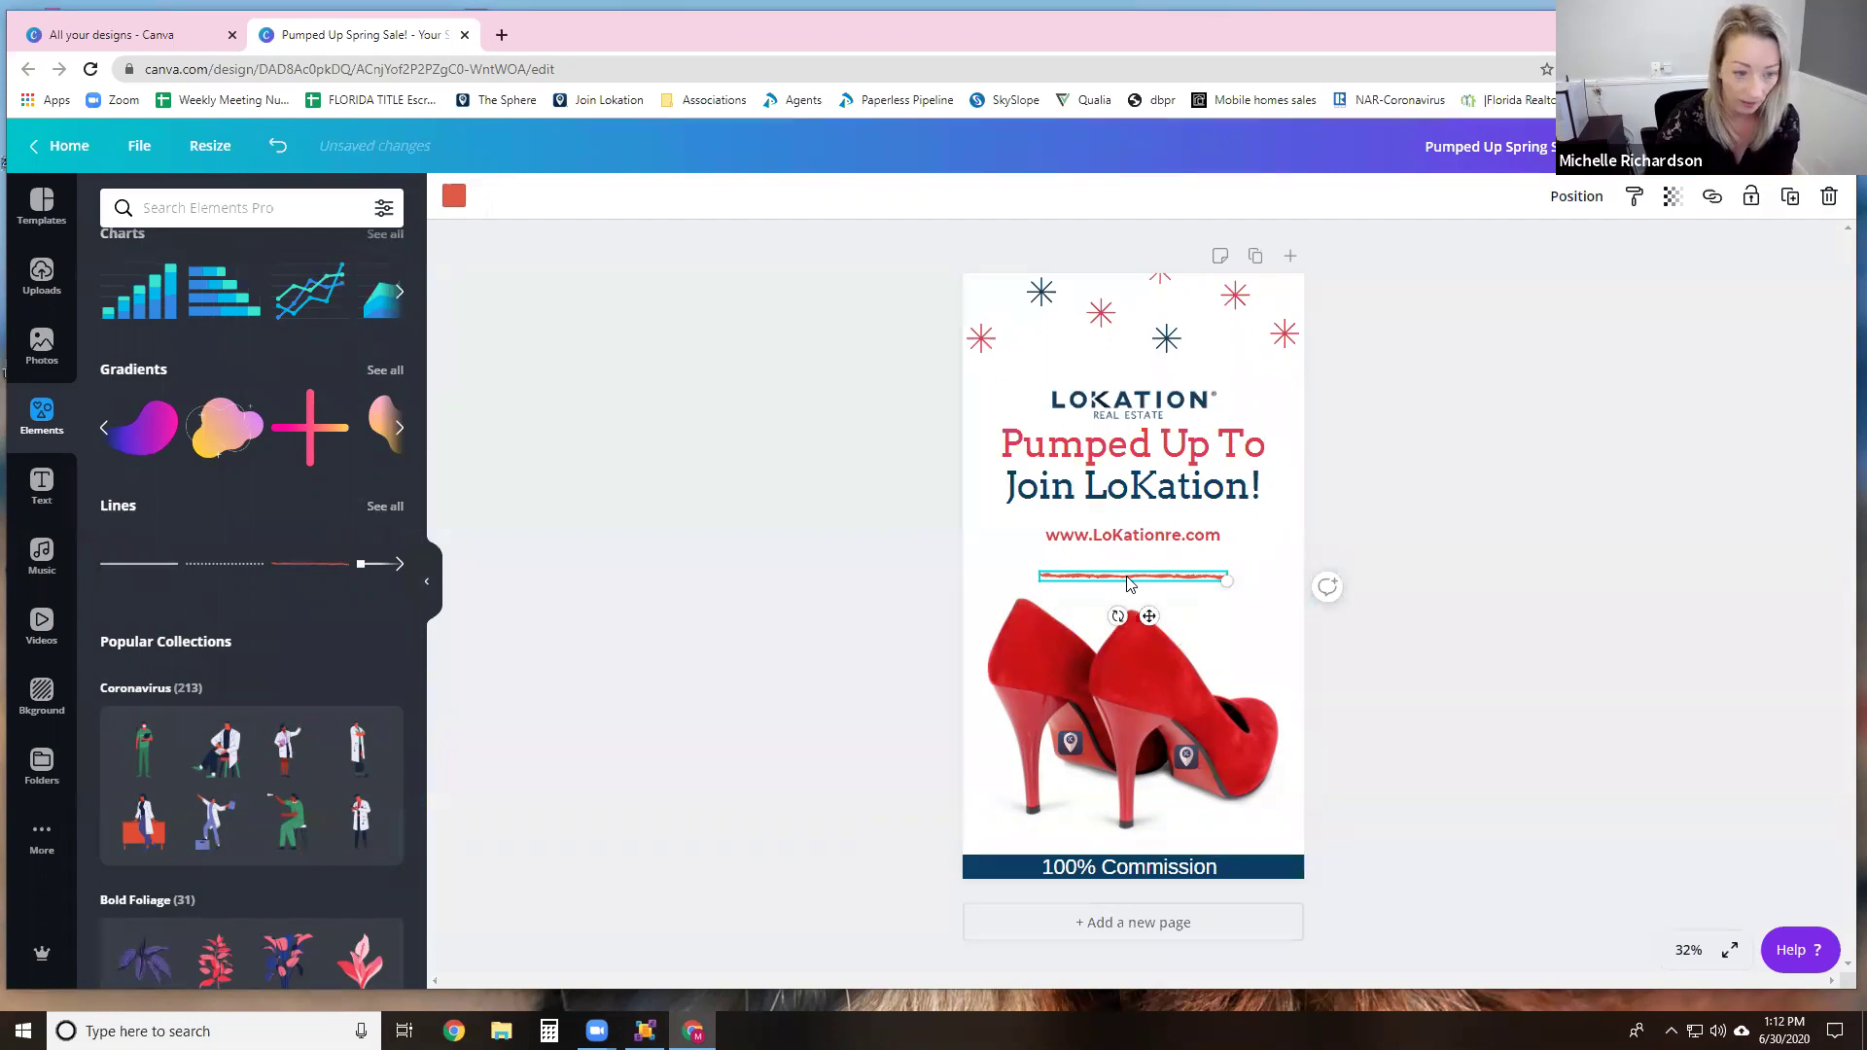
key(Delete)
Step: Place the Zodiac Symbols illustration of the woman with flowing dark hair over the upper right of the shoes image
scroll(317, 627, down, 1)
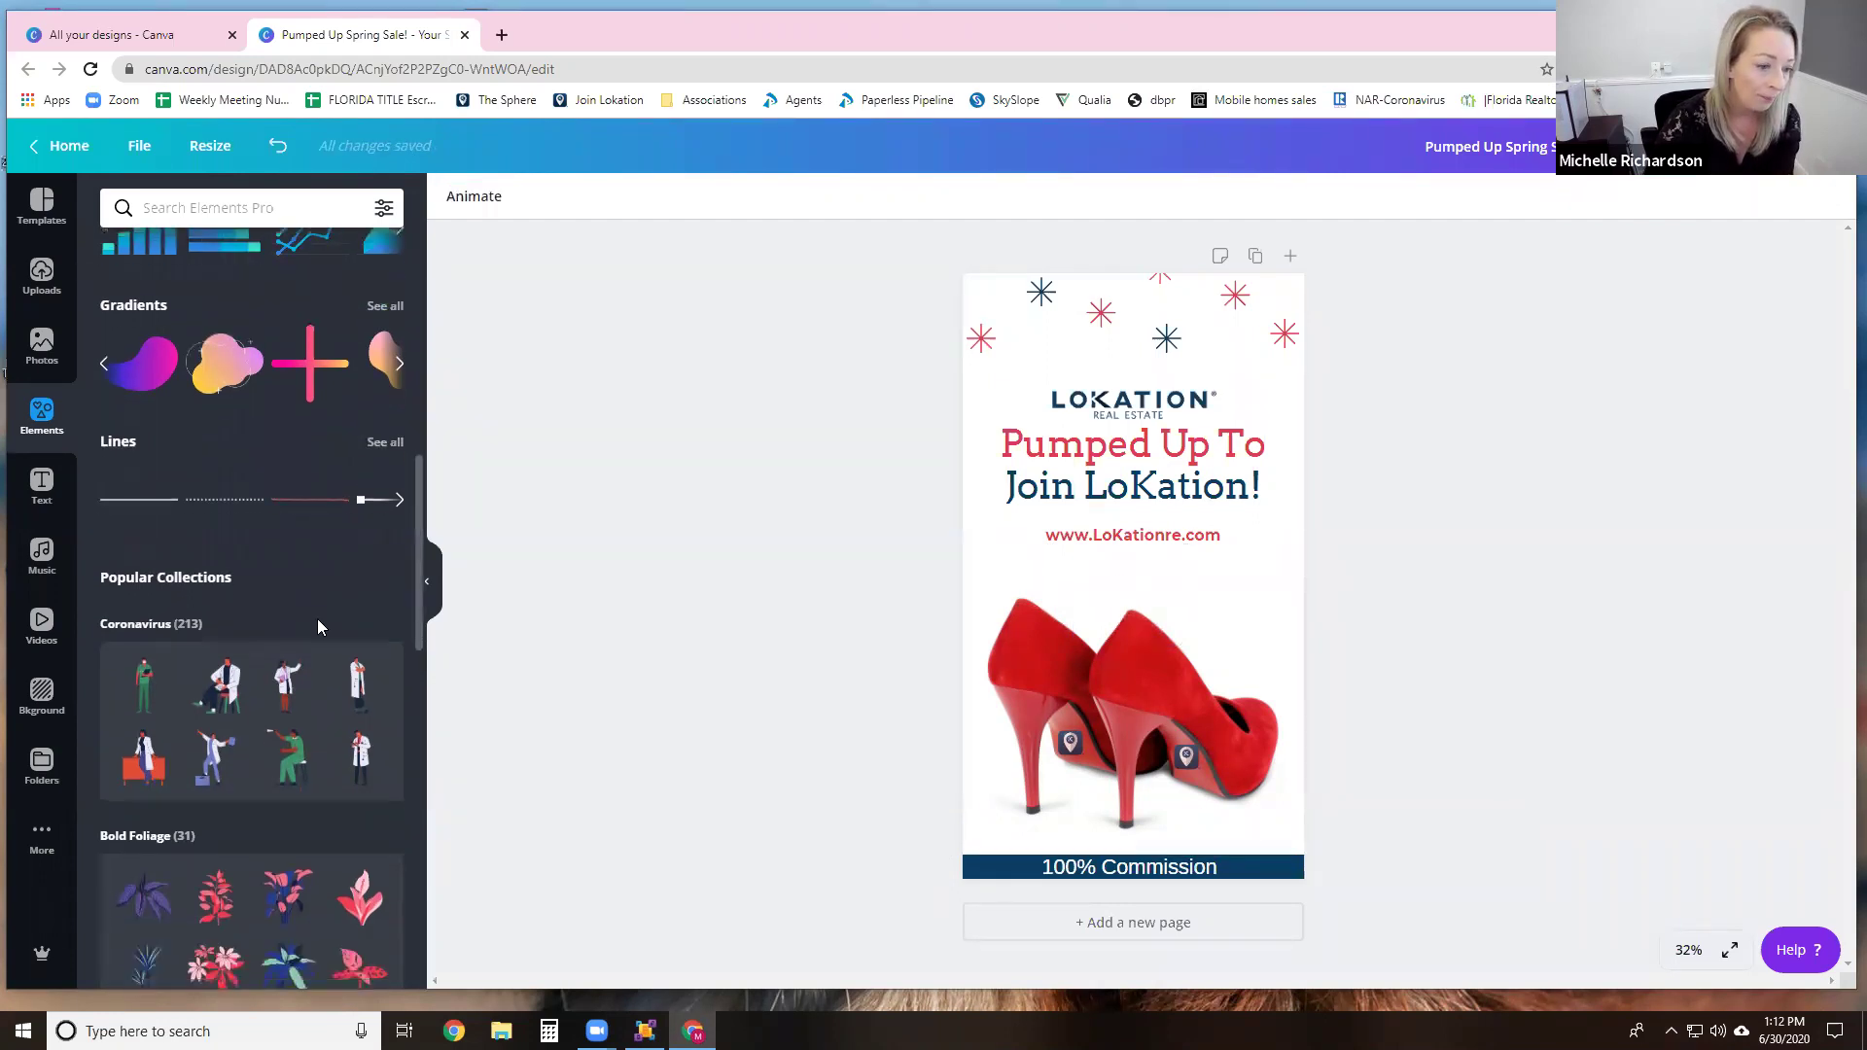
scroll(318, 619, down, 3)
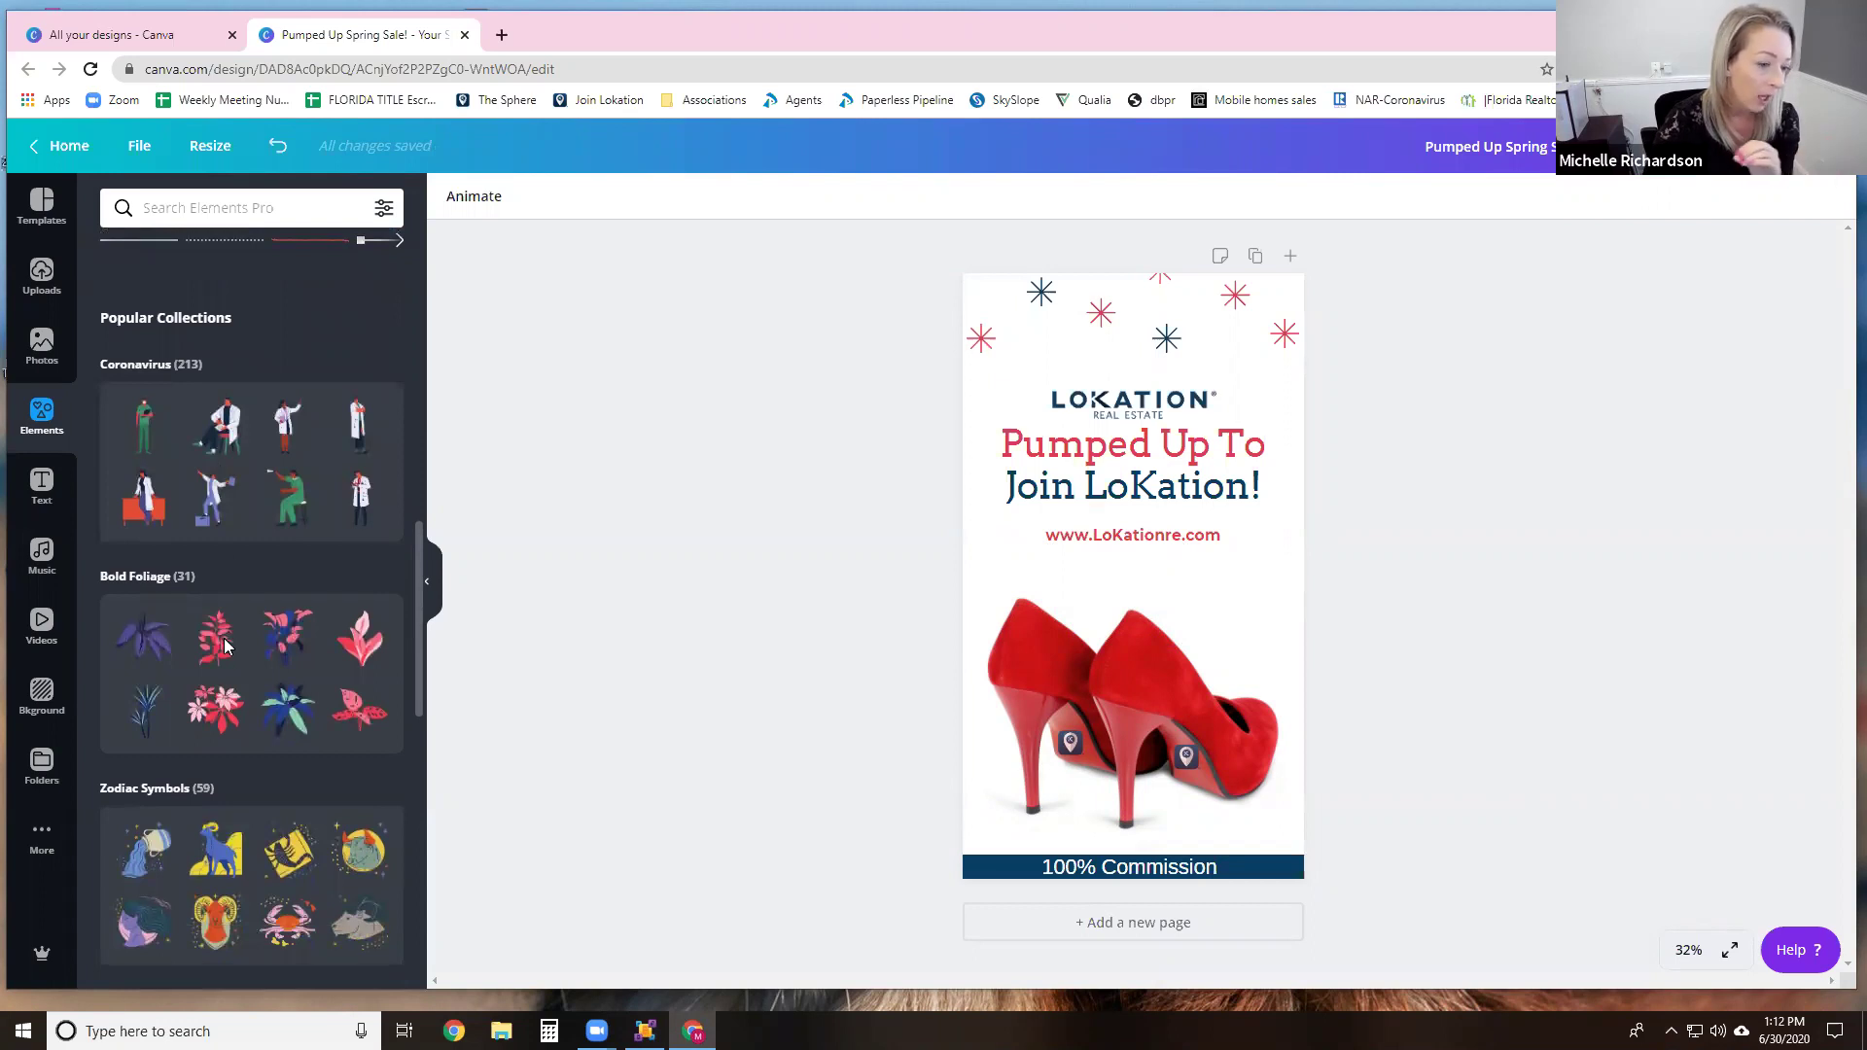
scroll(234, 656, down, 1)
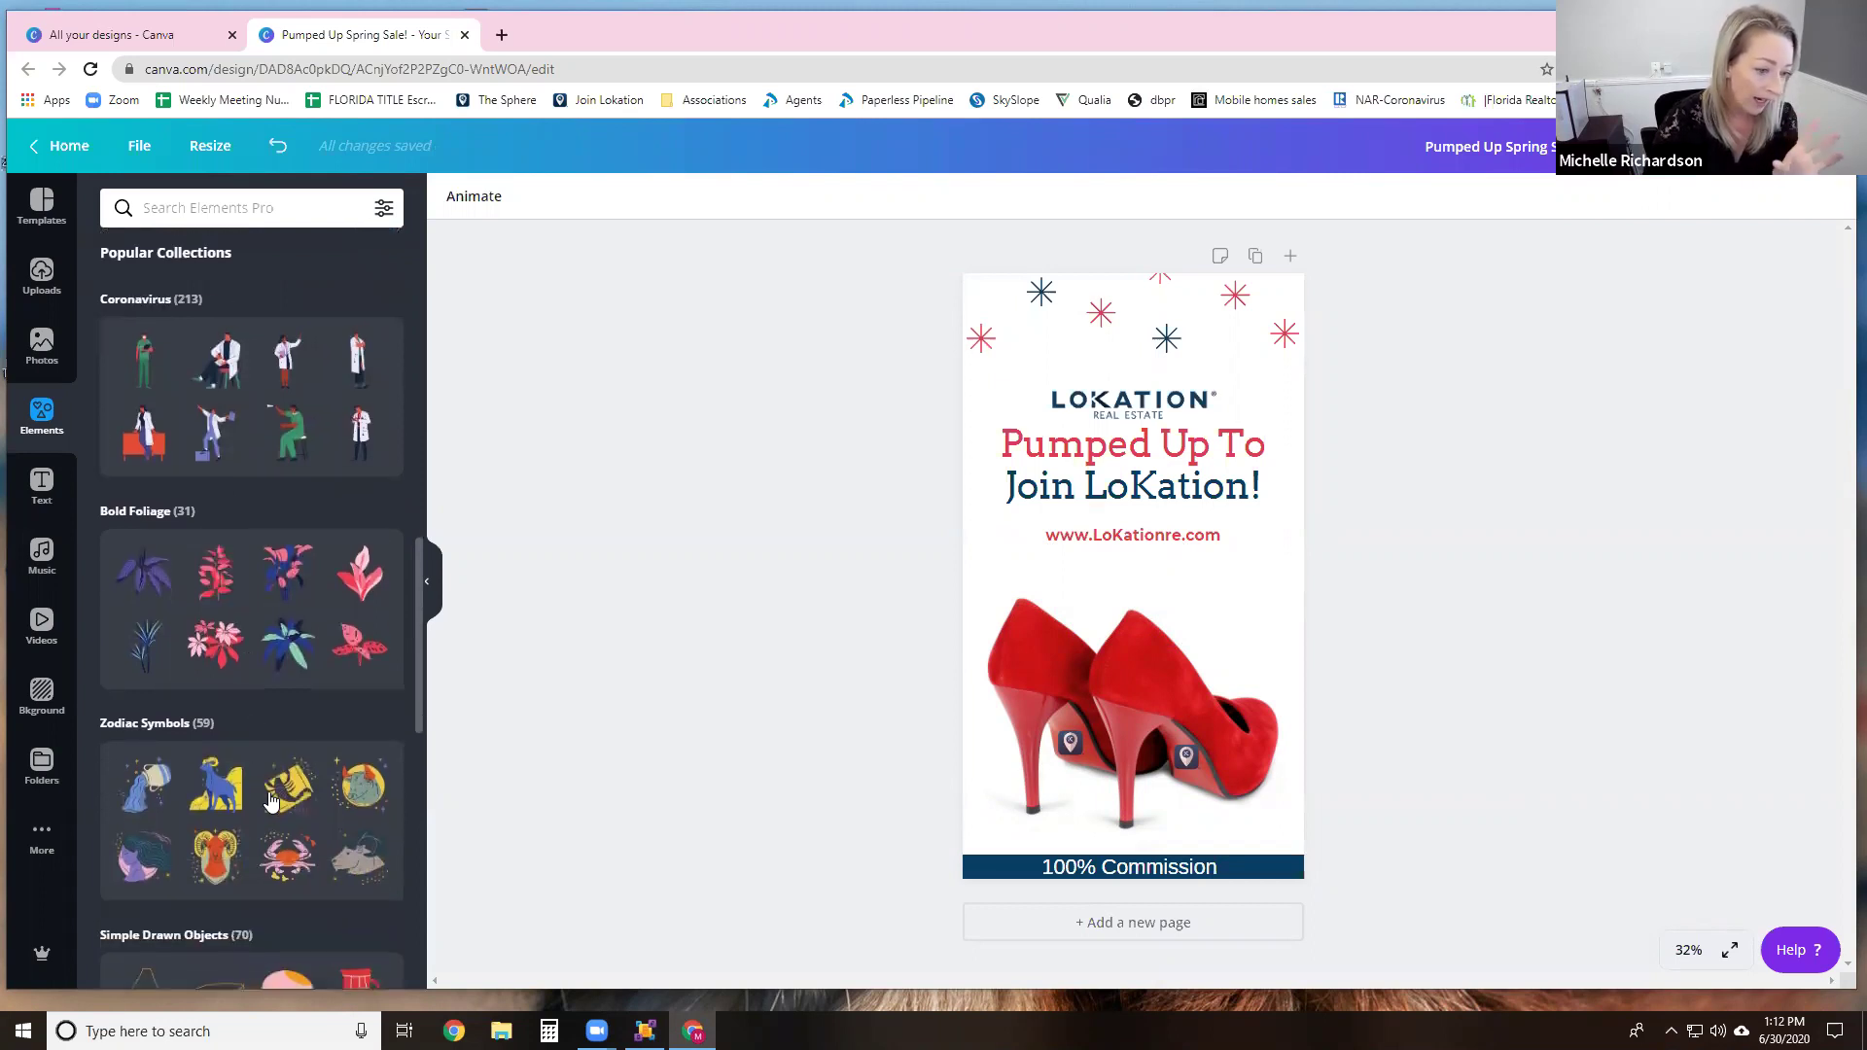
scroll(233, 827, down, 1)
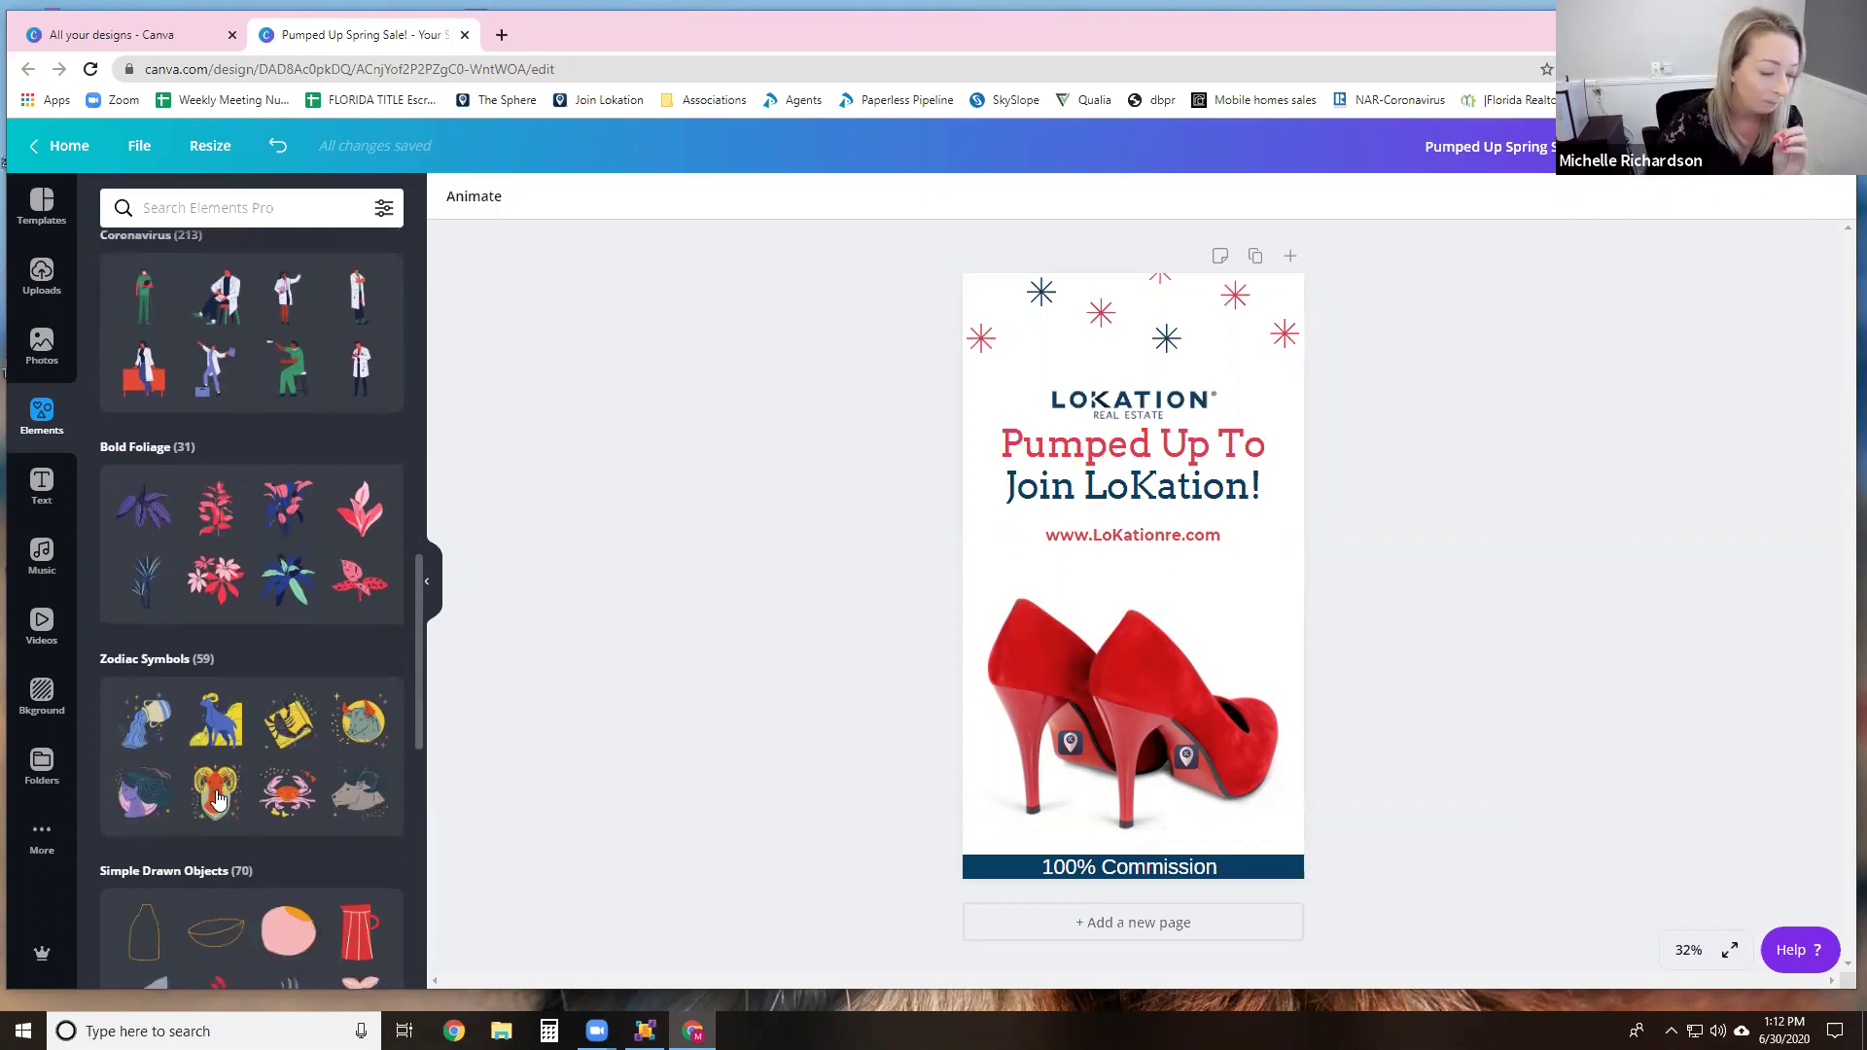
drag(144, 792, 1191, 595)
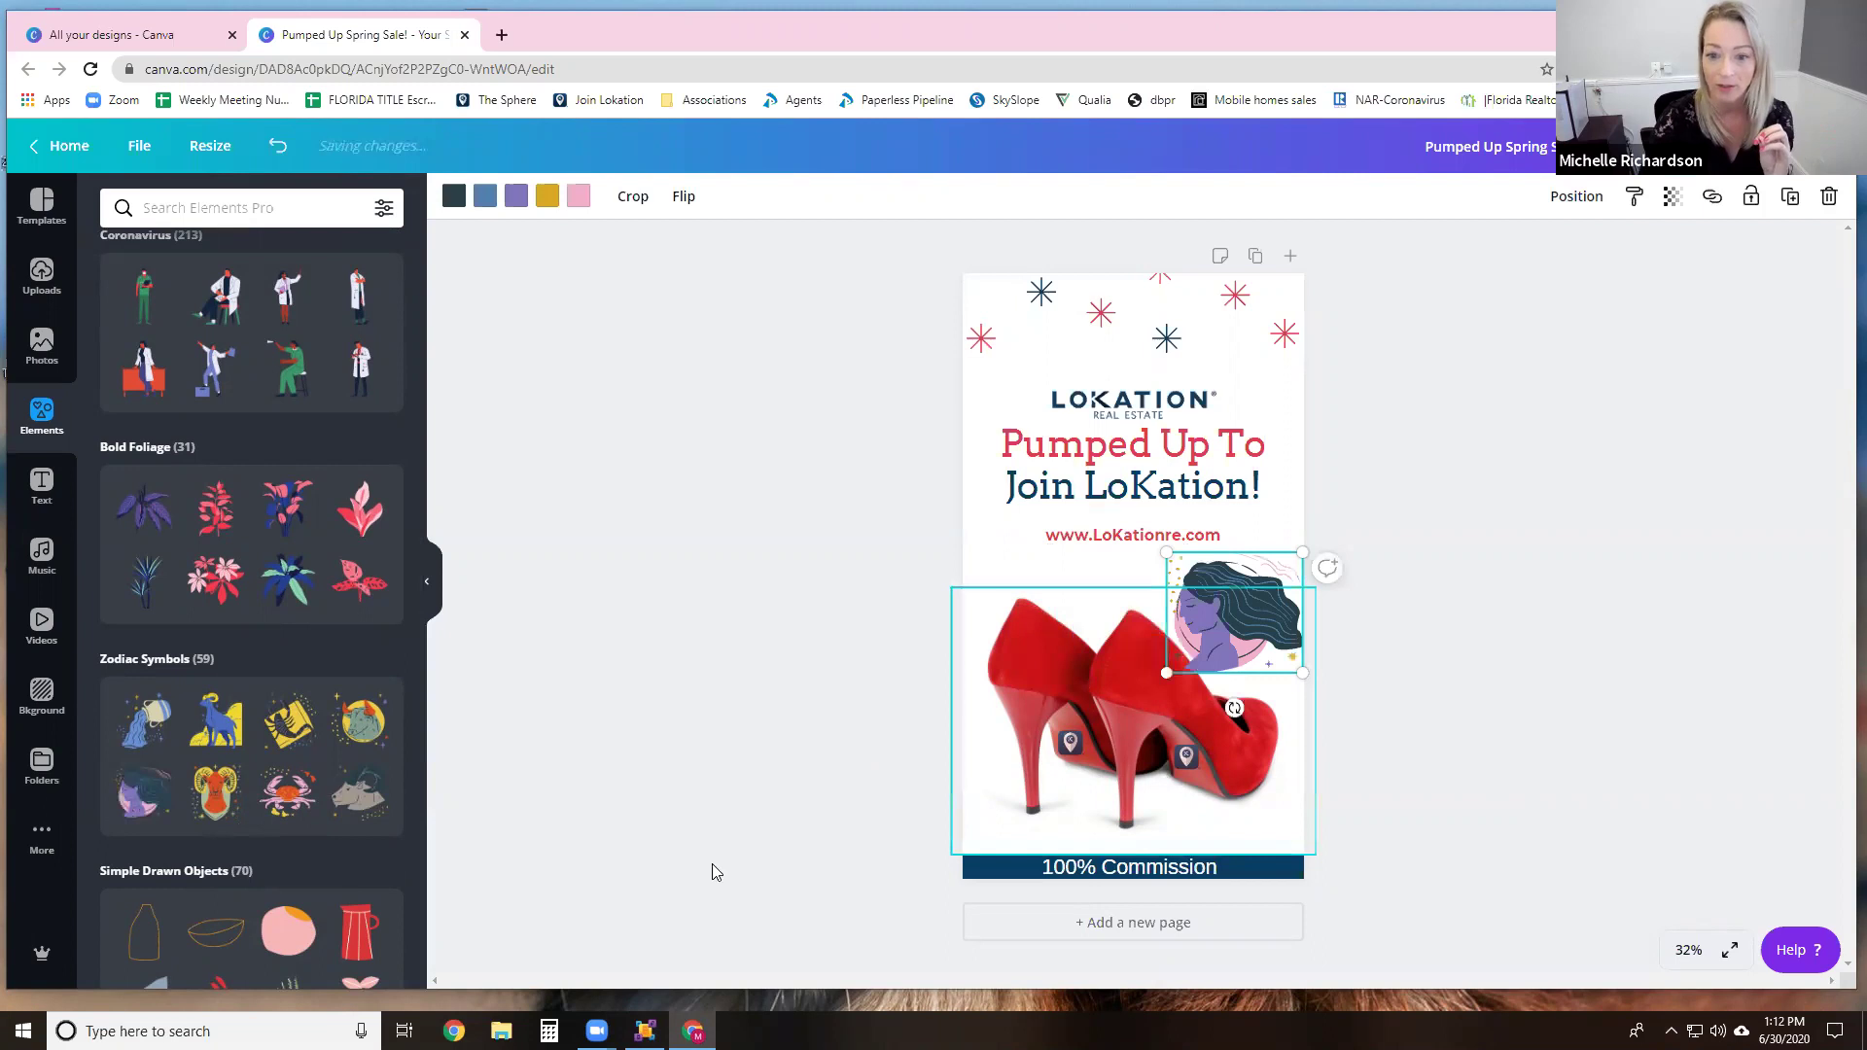
Step: Bring up the text options and delete the zodiac illustration of the woman from the page
scroll(248, 797, down, 2)
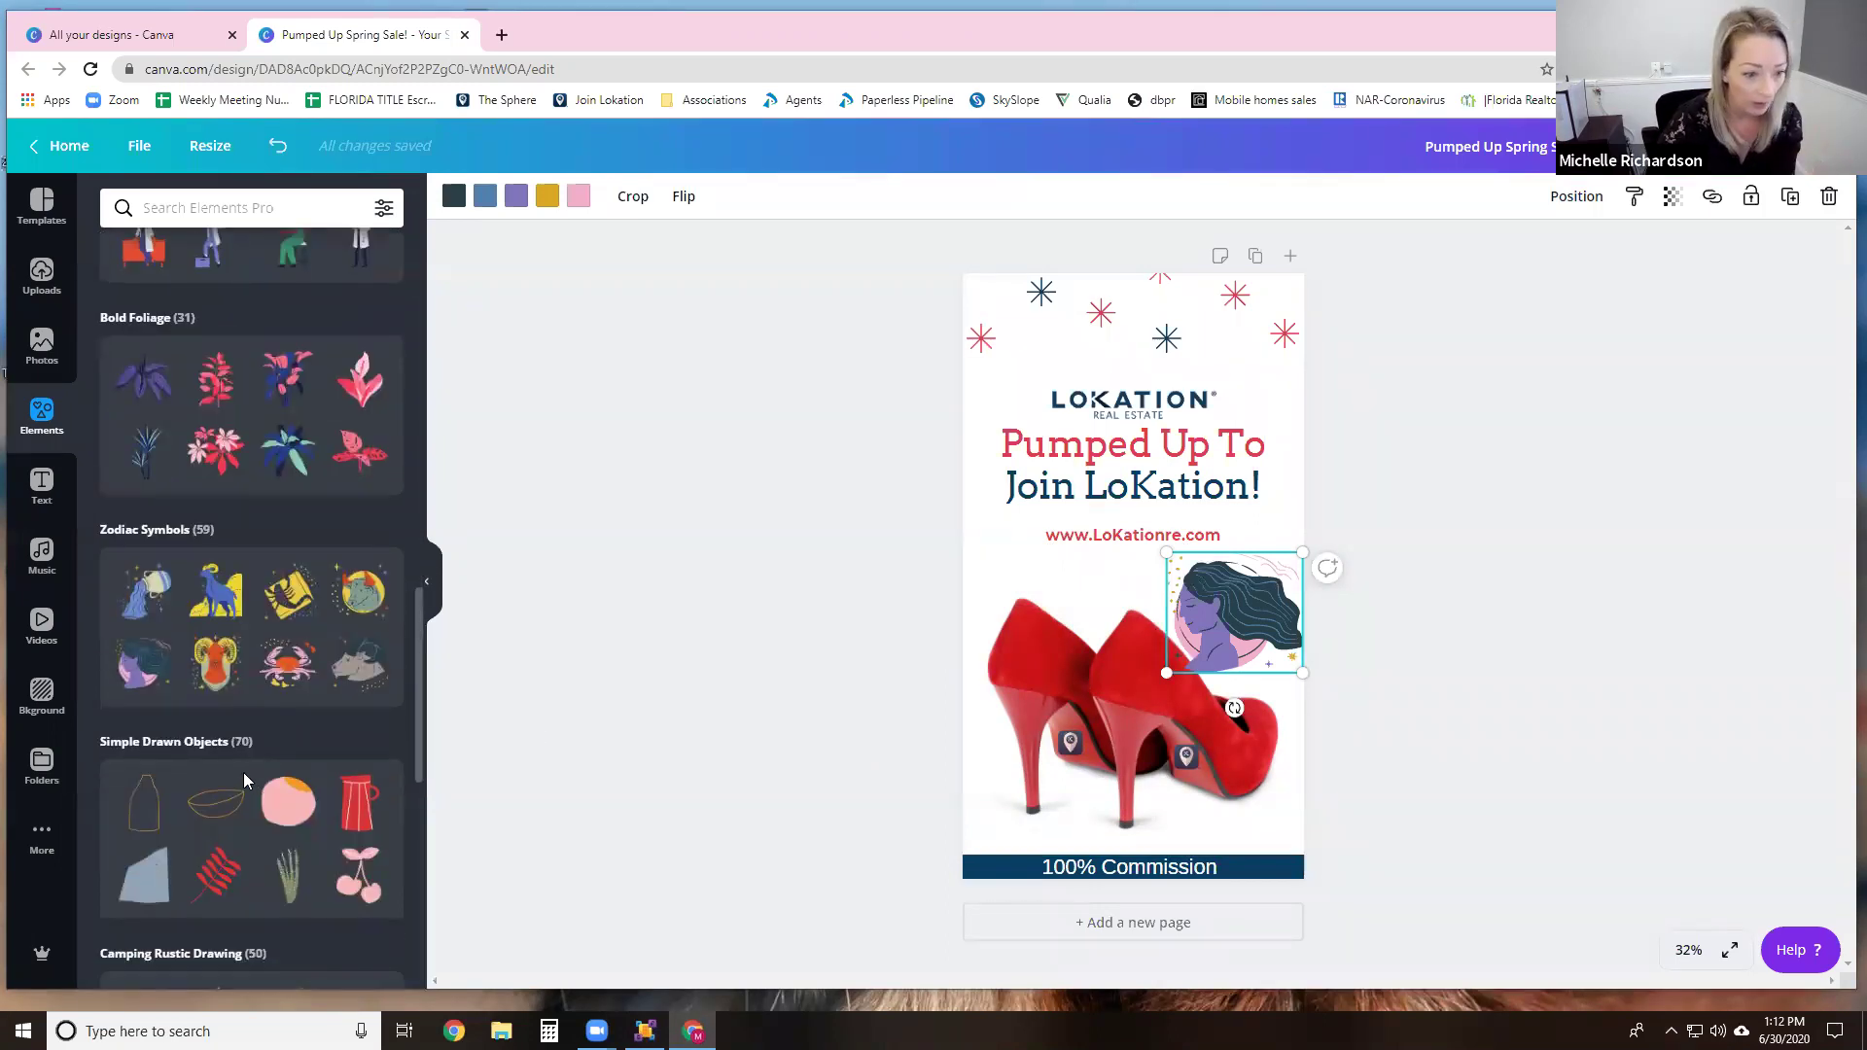
scroll(243, 772, down, 5)
scroll(243, 772, down, 3)
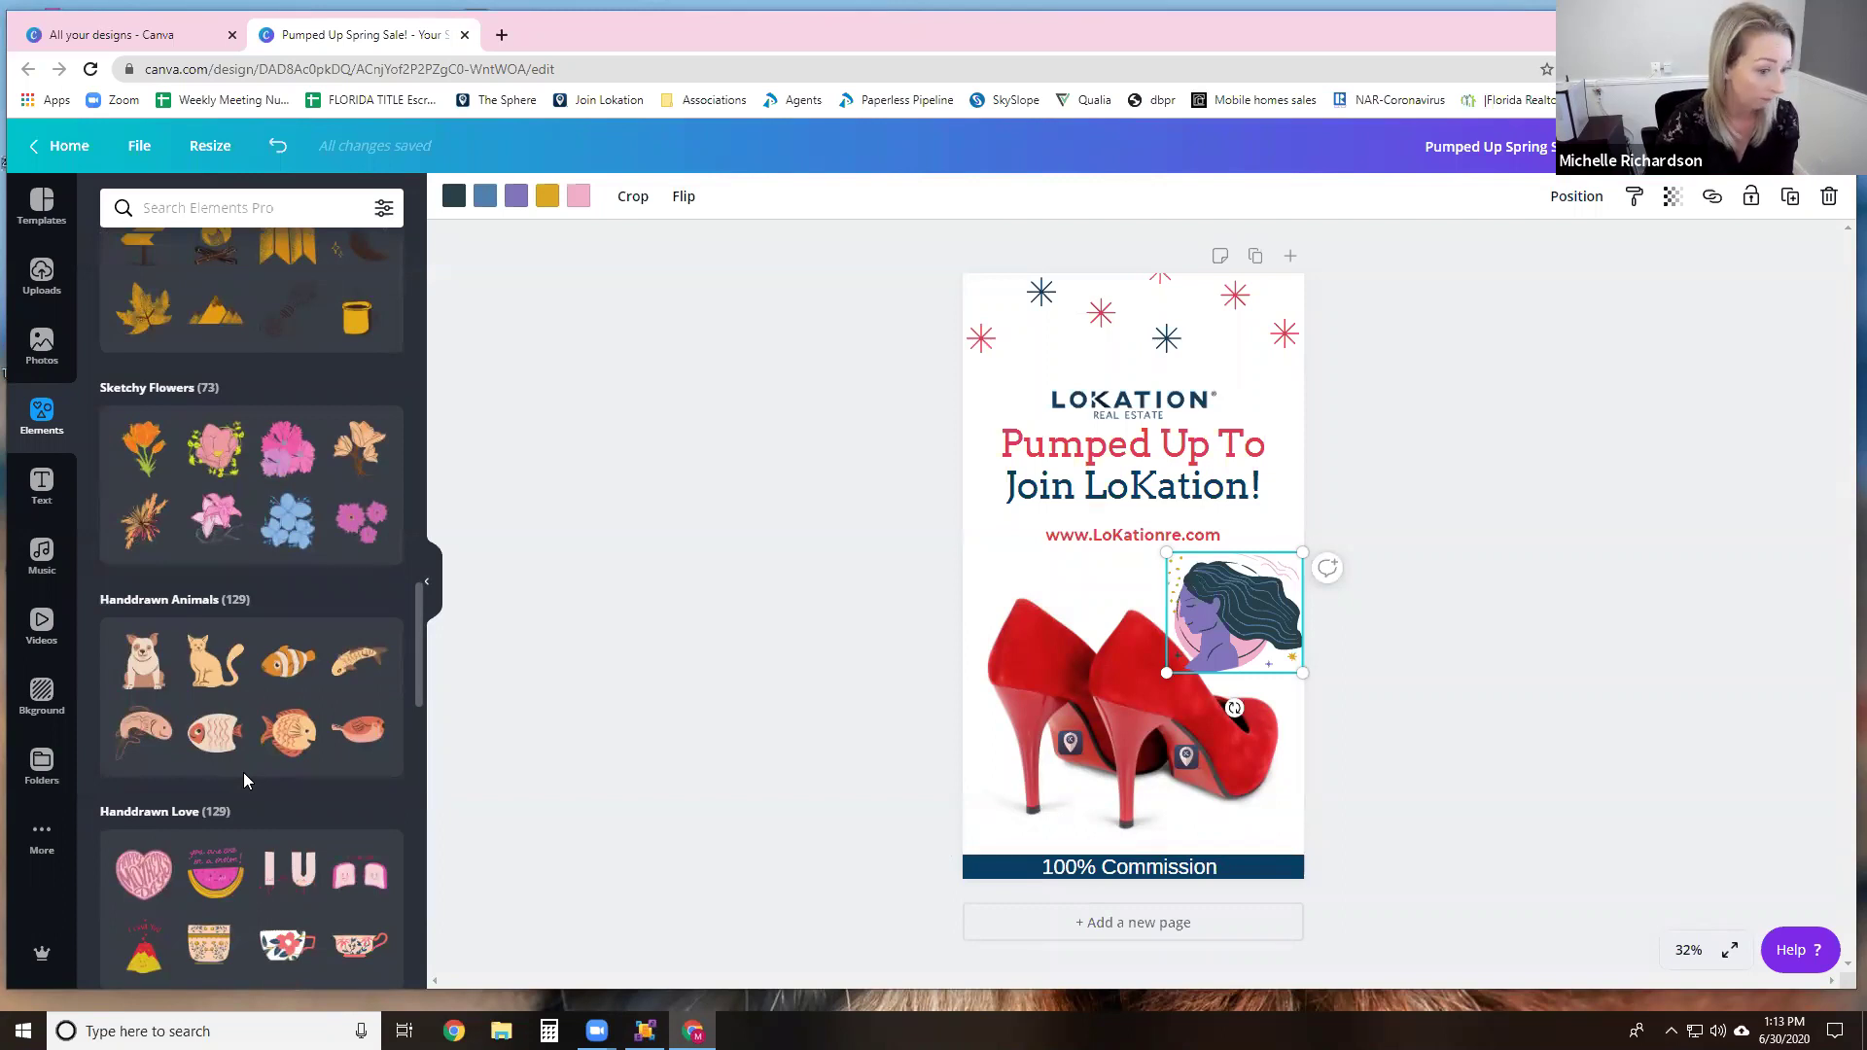
scroll(243, 779, down, 4)
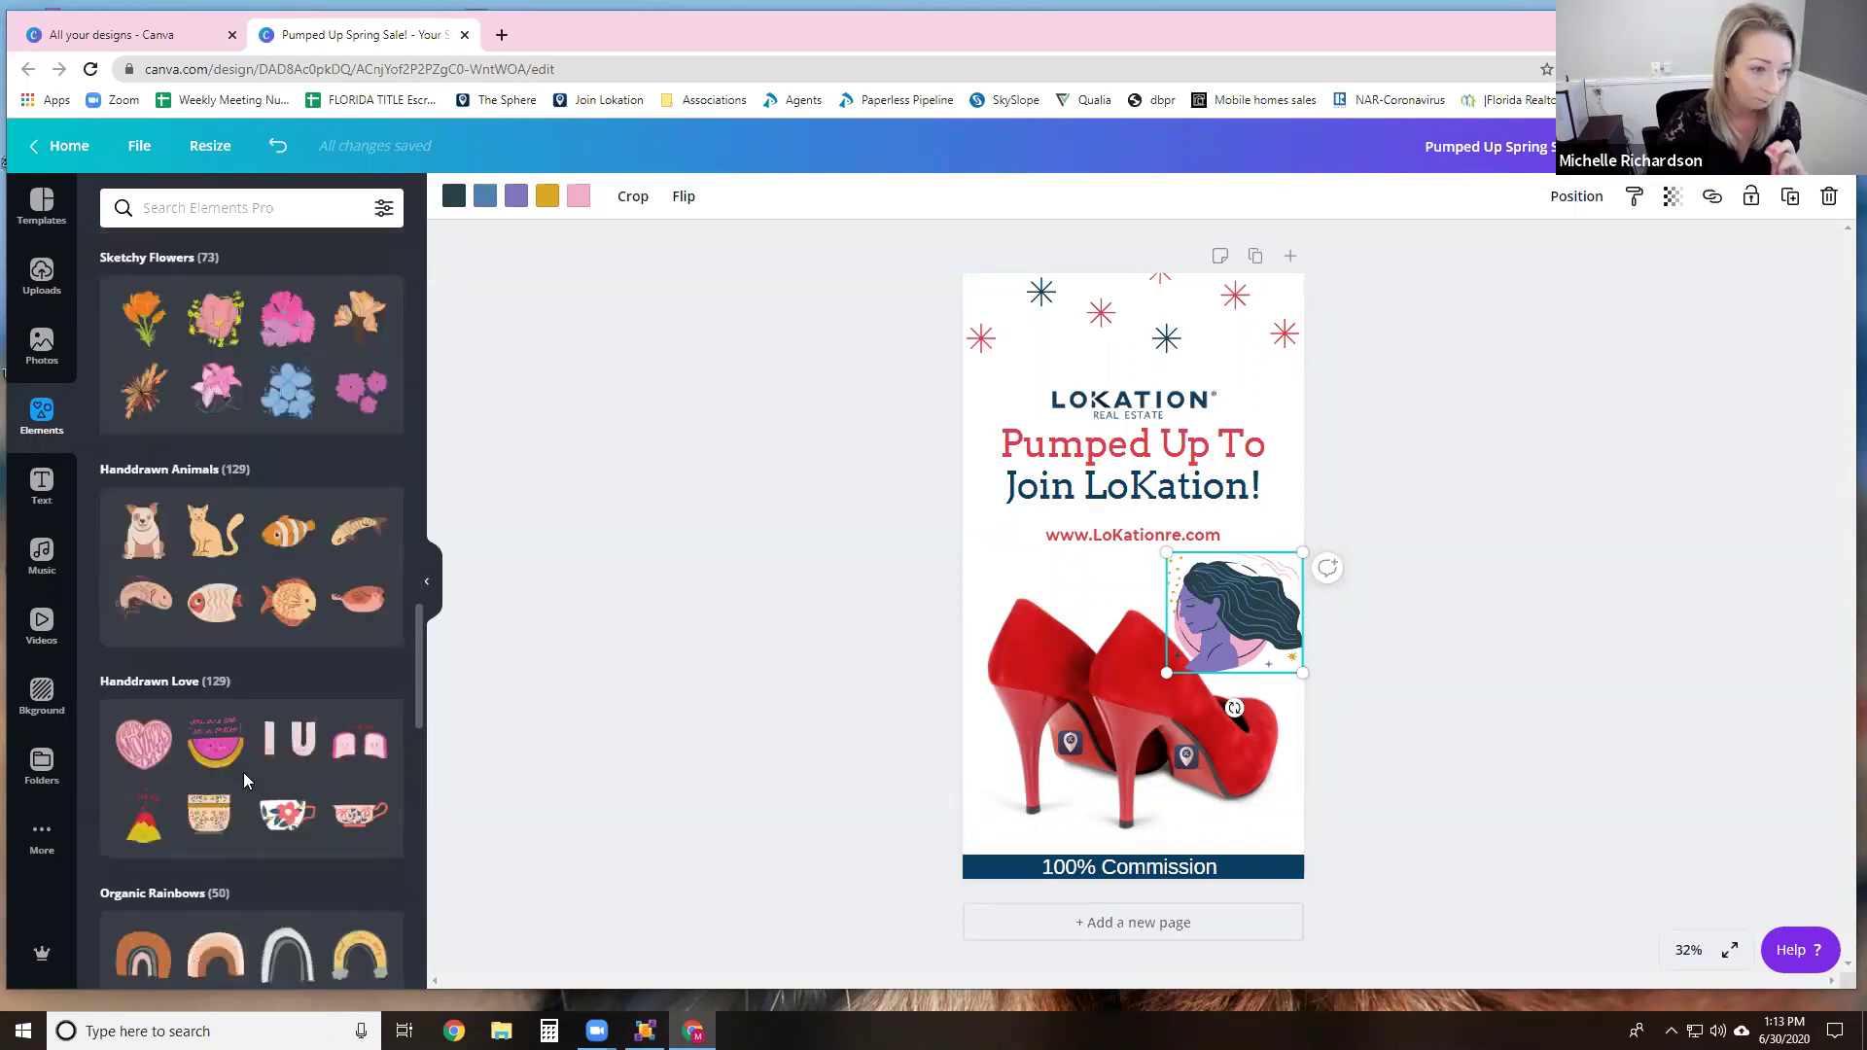
click(41, 483)
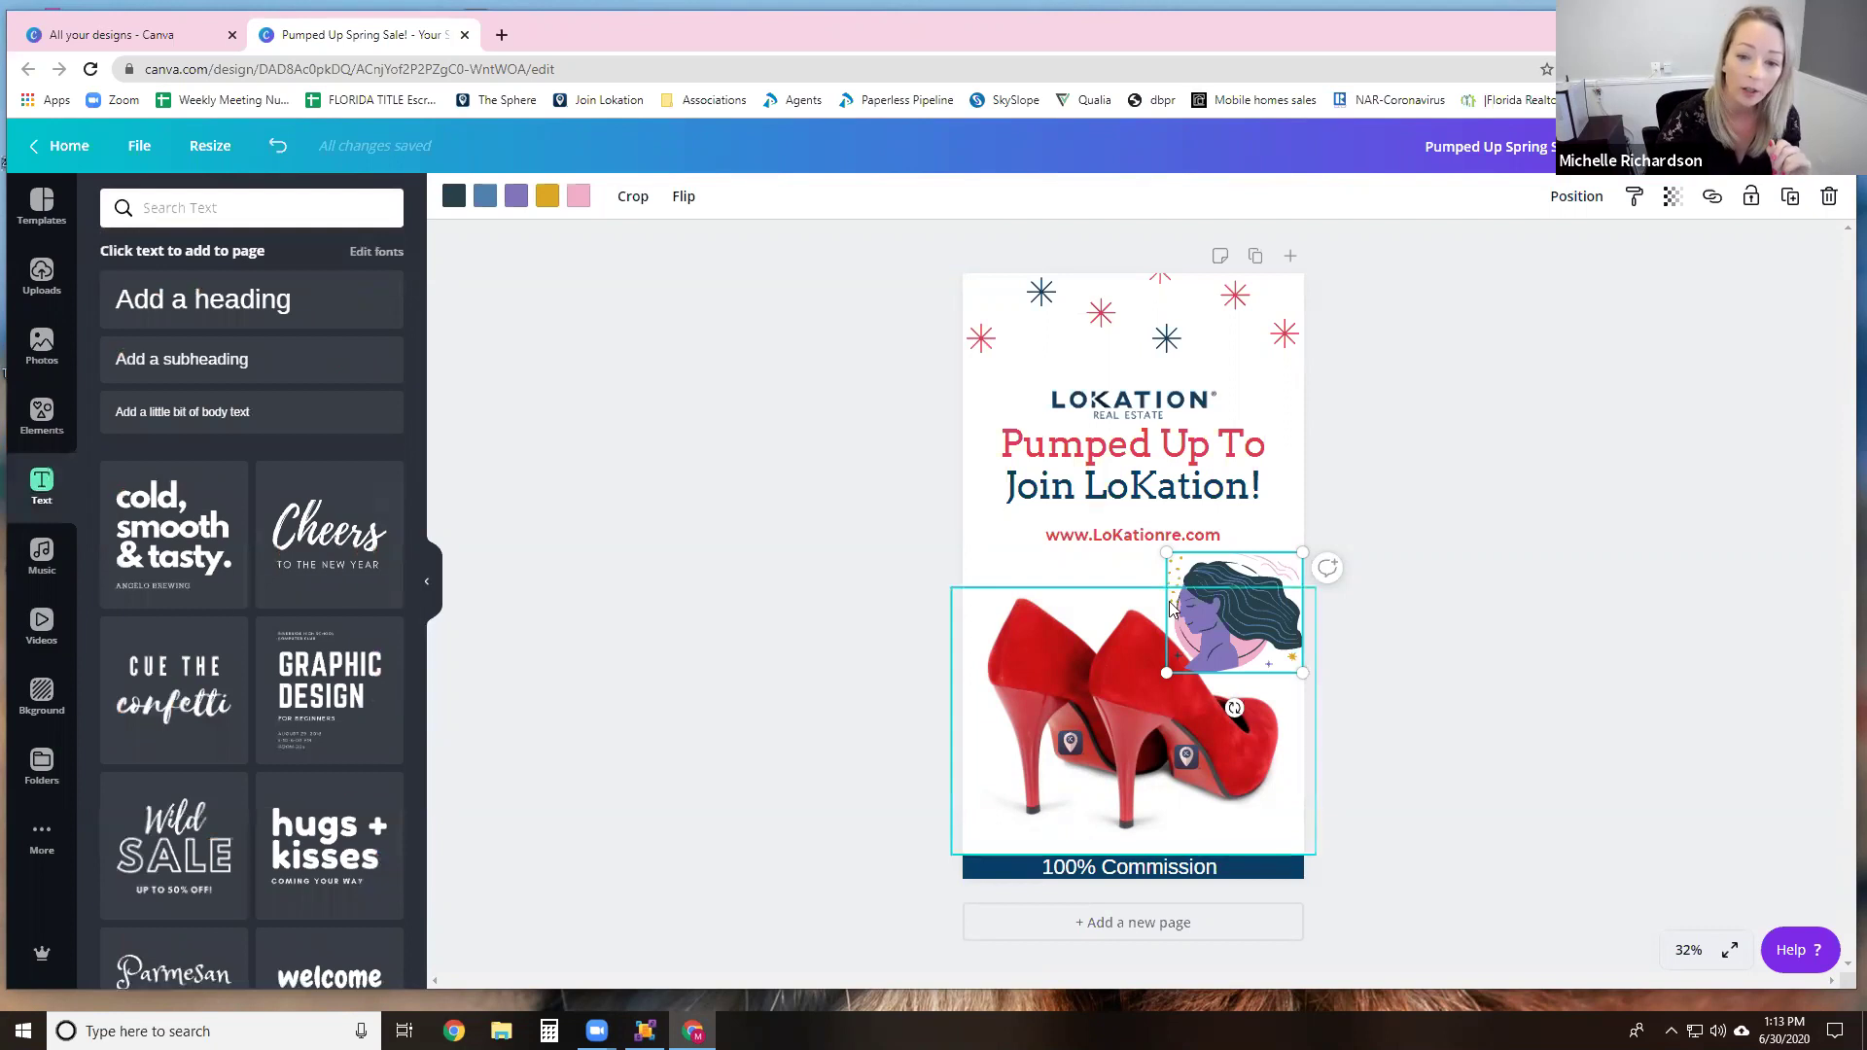
key(Delete)
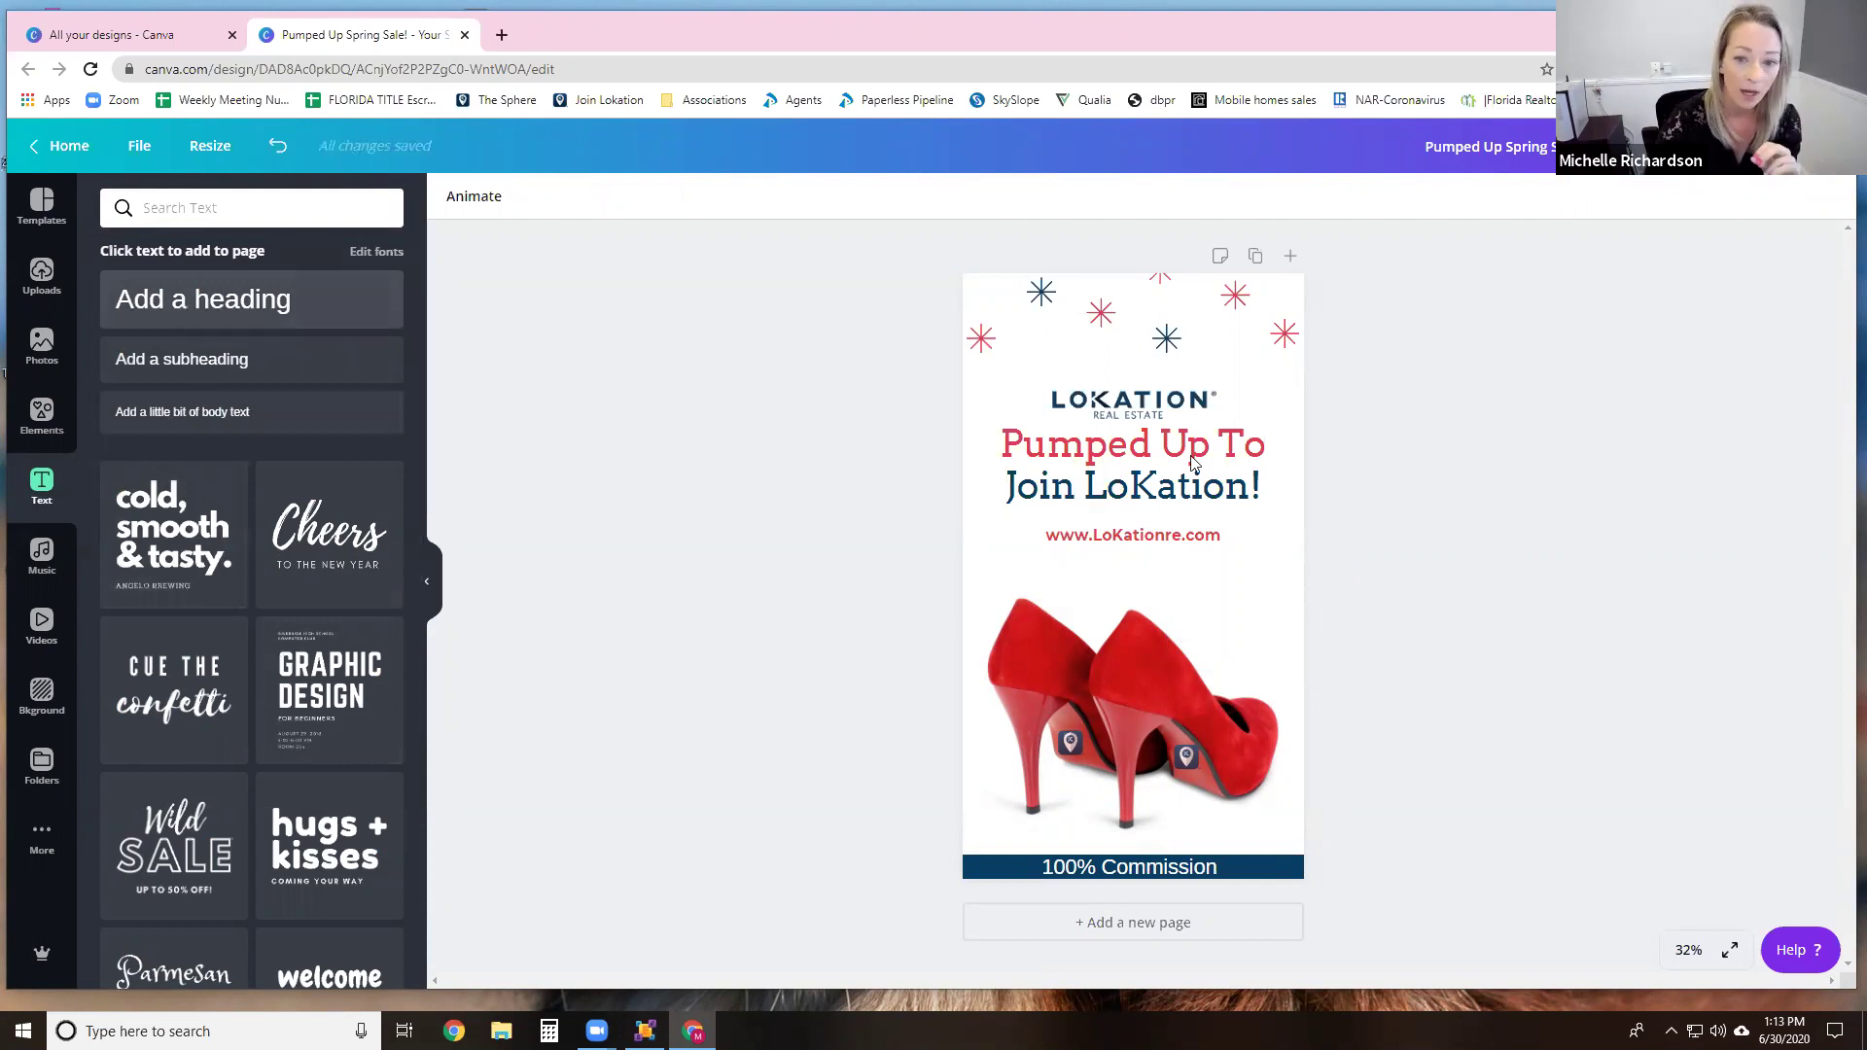
Step: Add a heading reading "Lokation Real Estate" between the web address and the shoes
click(198, 305)
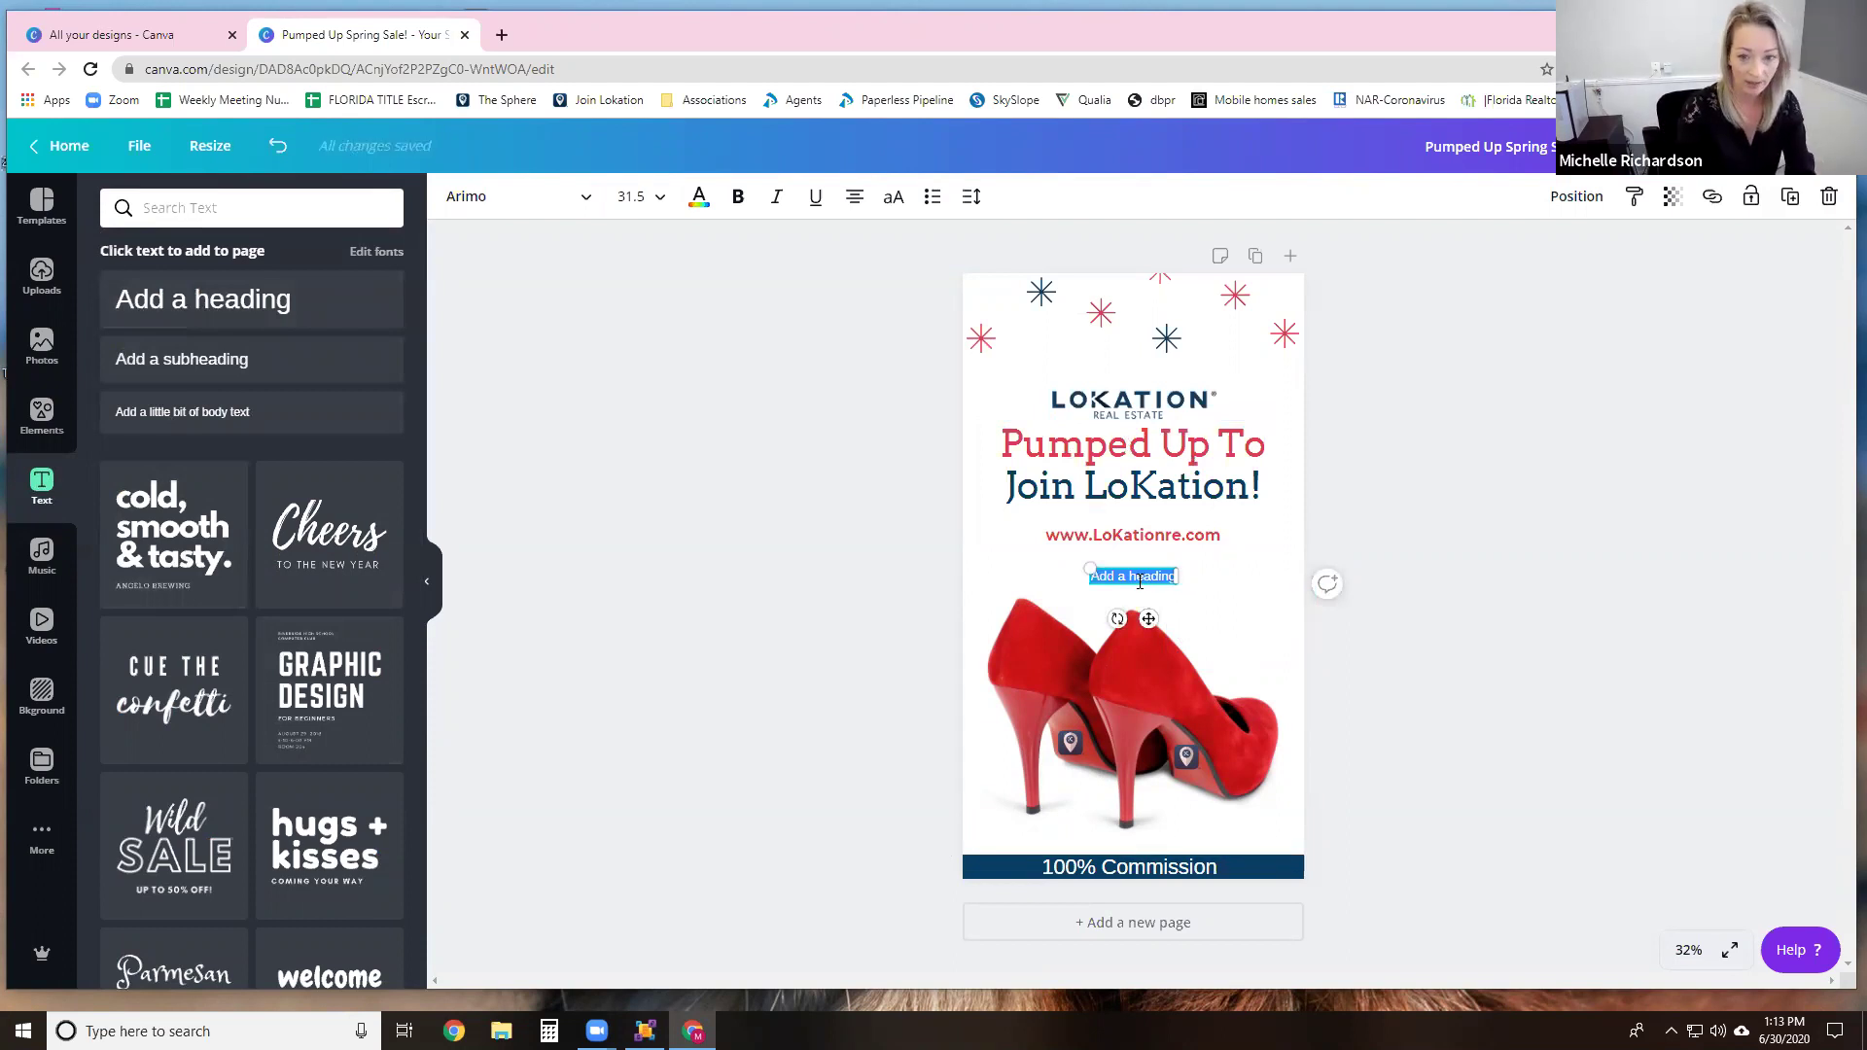
key(BackSpace)
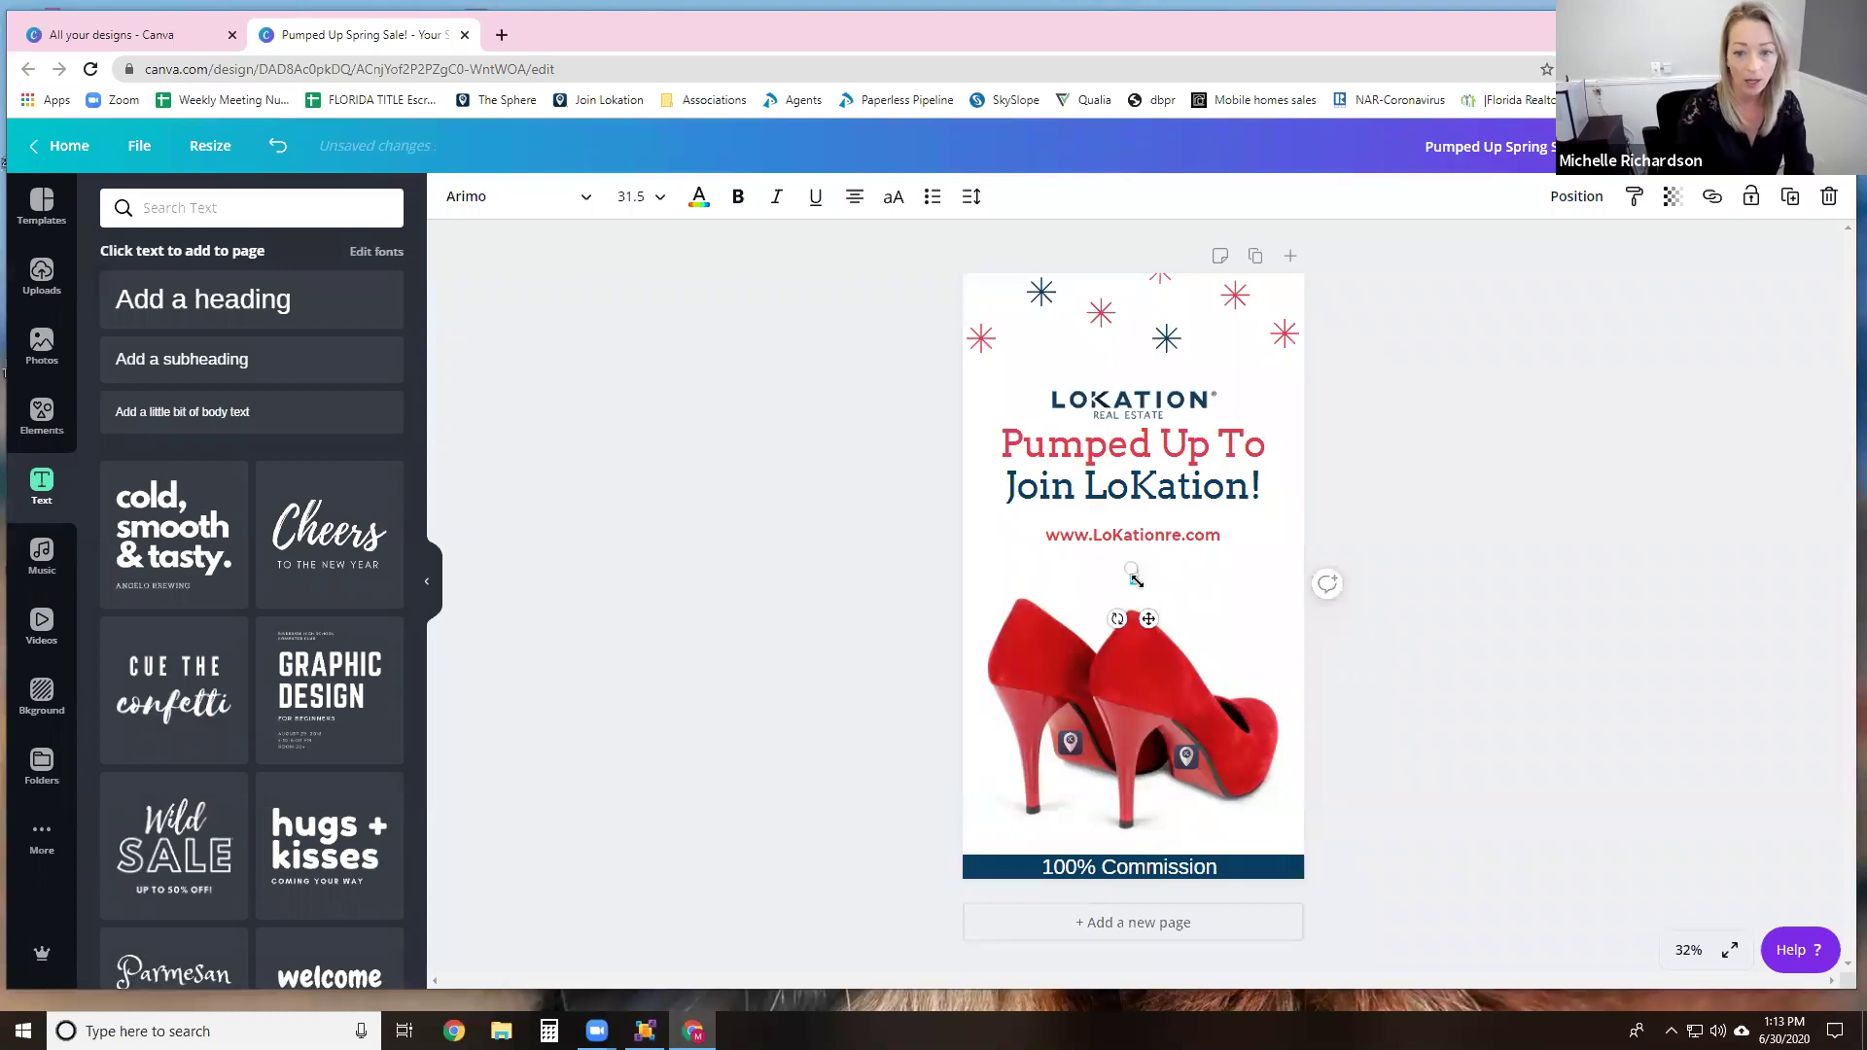
text(Lokation Real Estate)
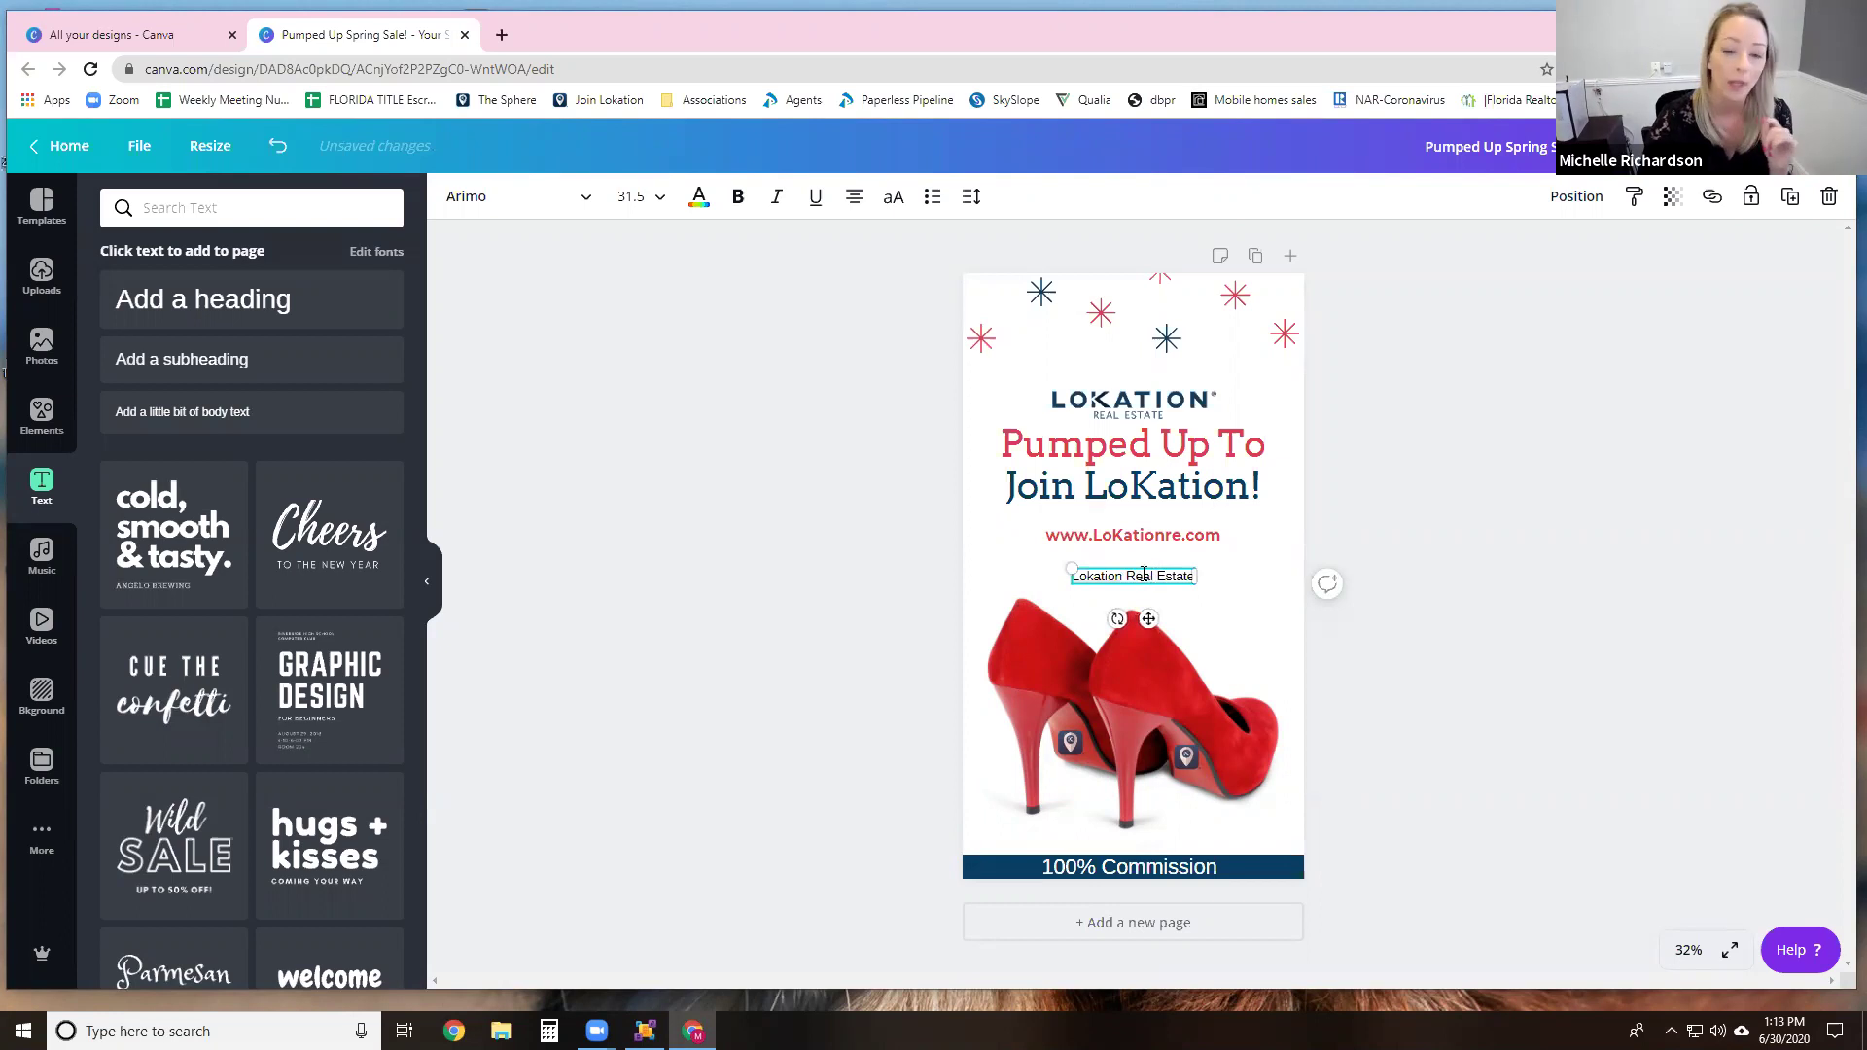
click(1019, 581)
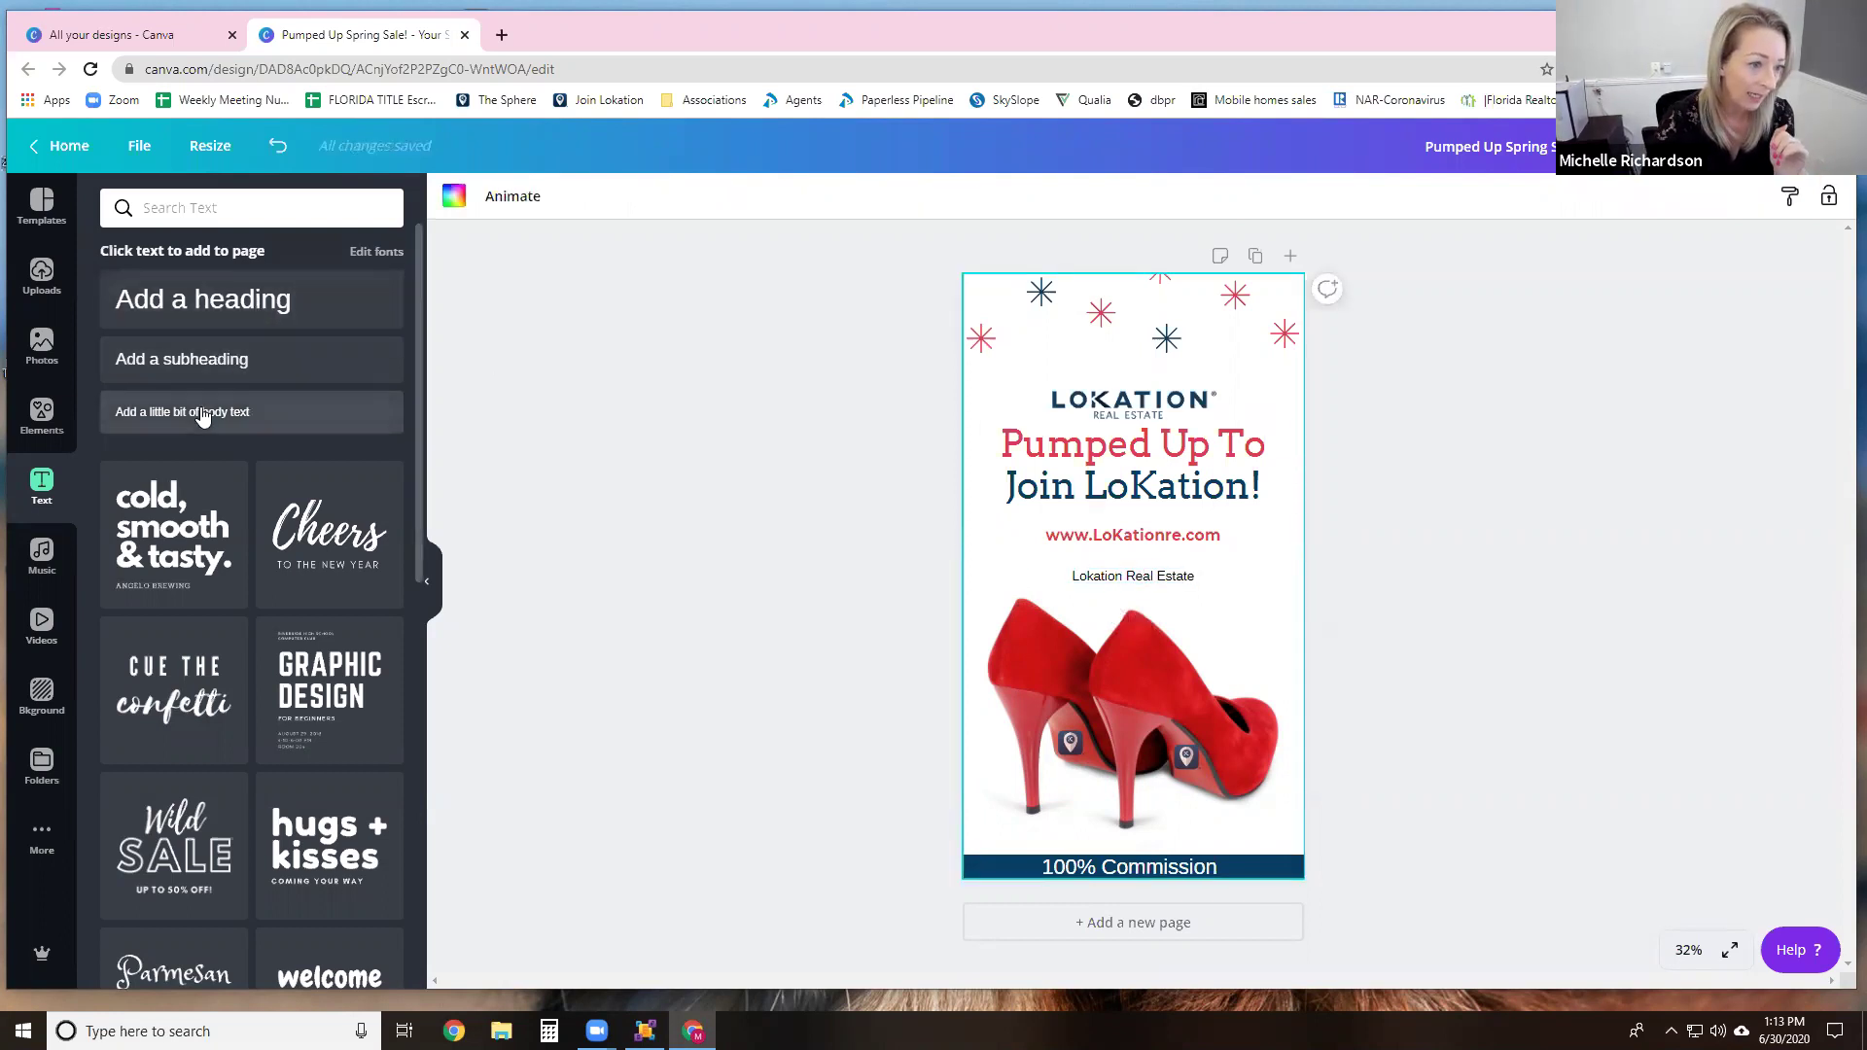
Step: Try the Versailles, Zing Rust Base, Arimo, Sacramento and Archivo Black fonts on the "Lokation Real Estate" heading
click(1173, 588)
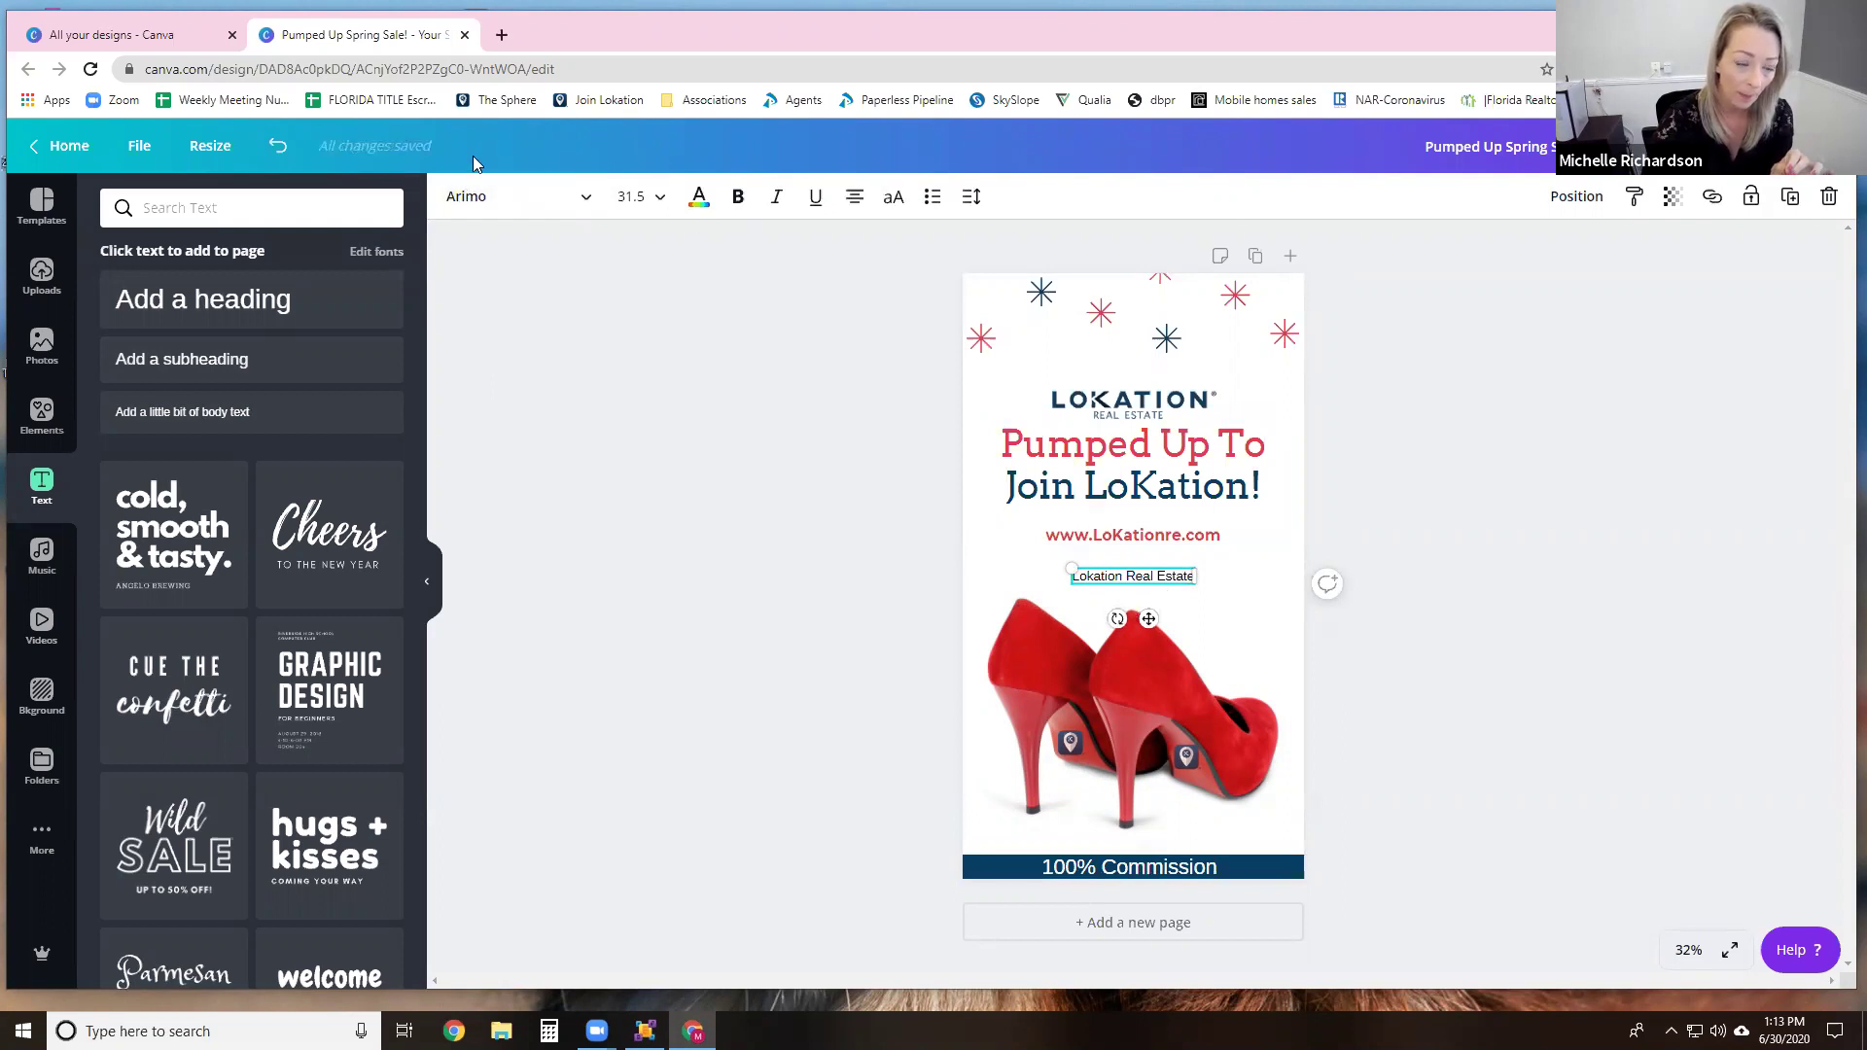
click(587, 205)
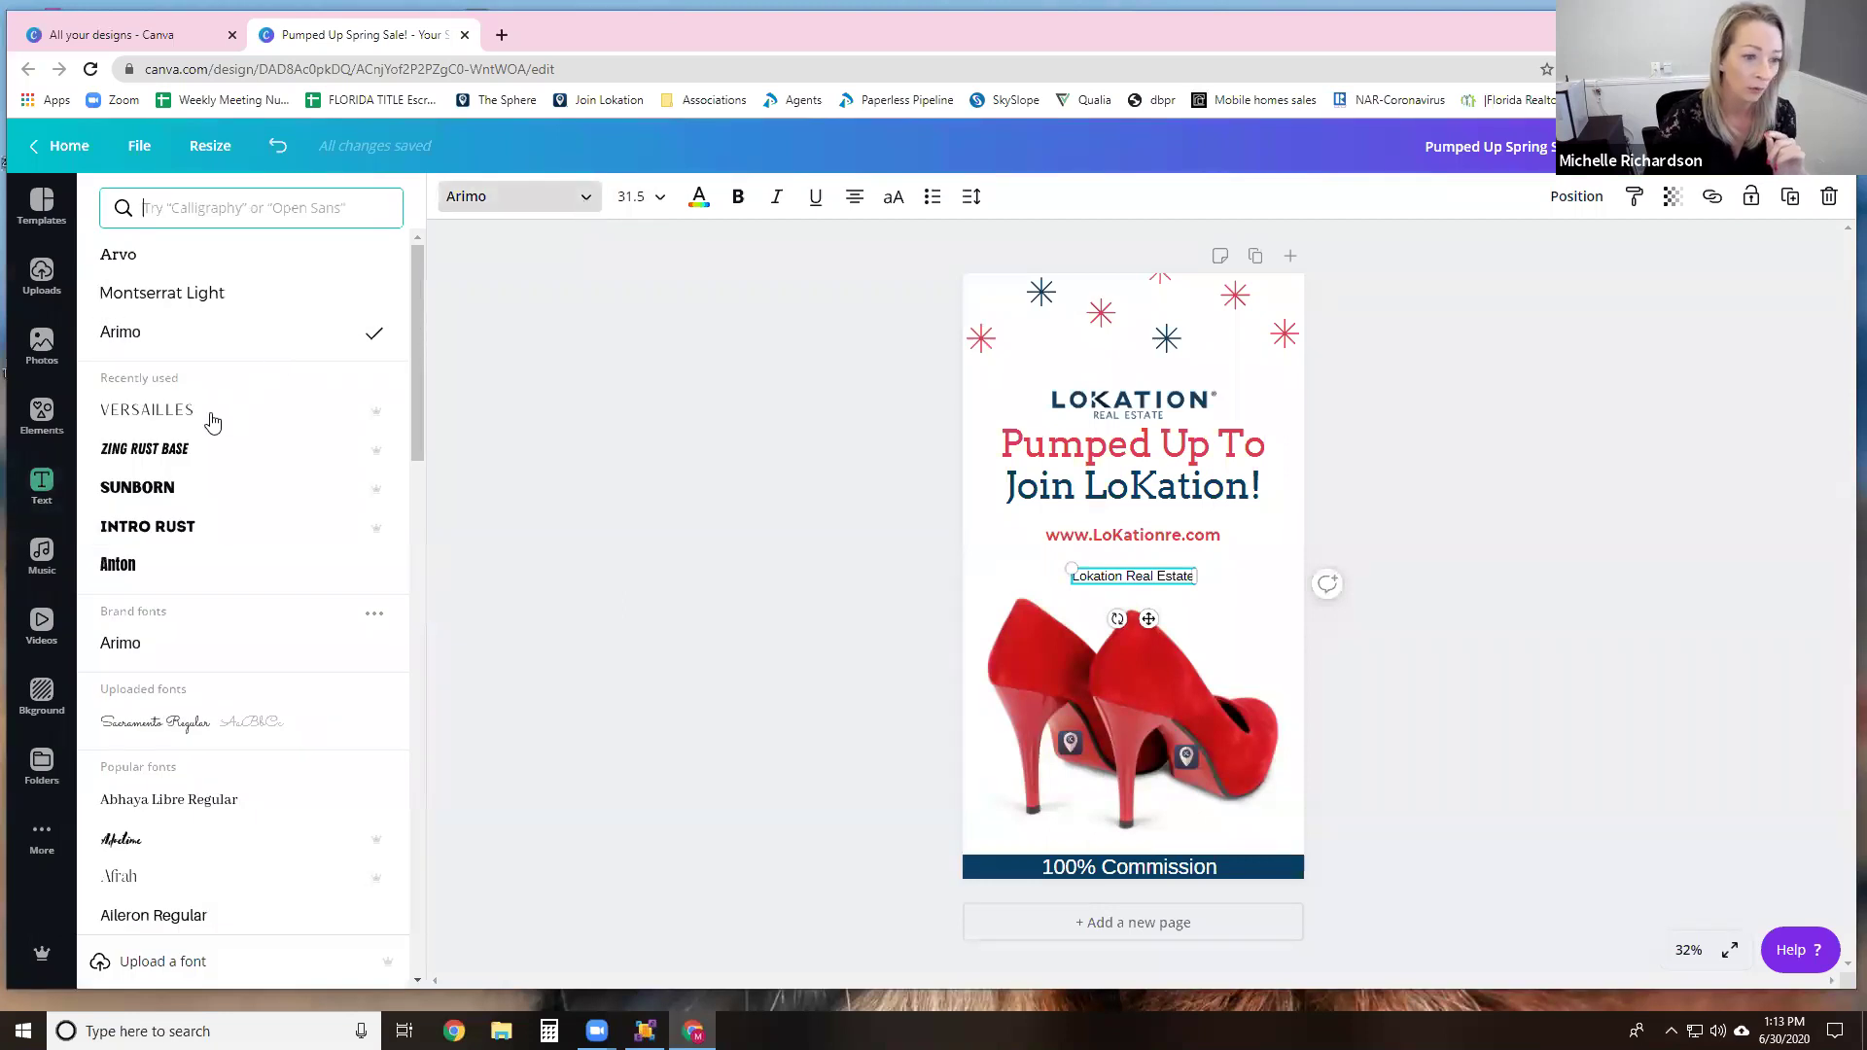
click(172, 420)
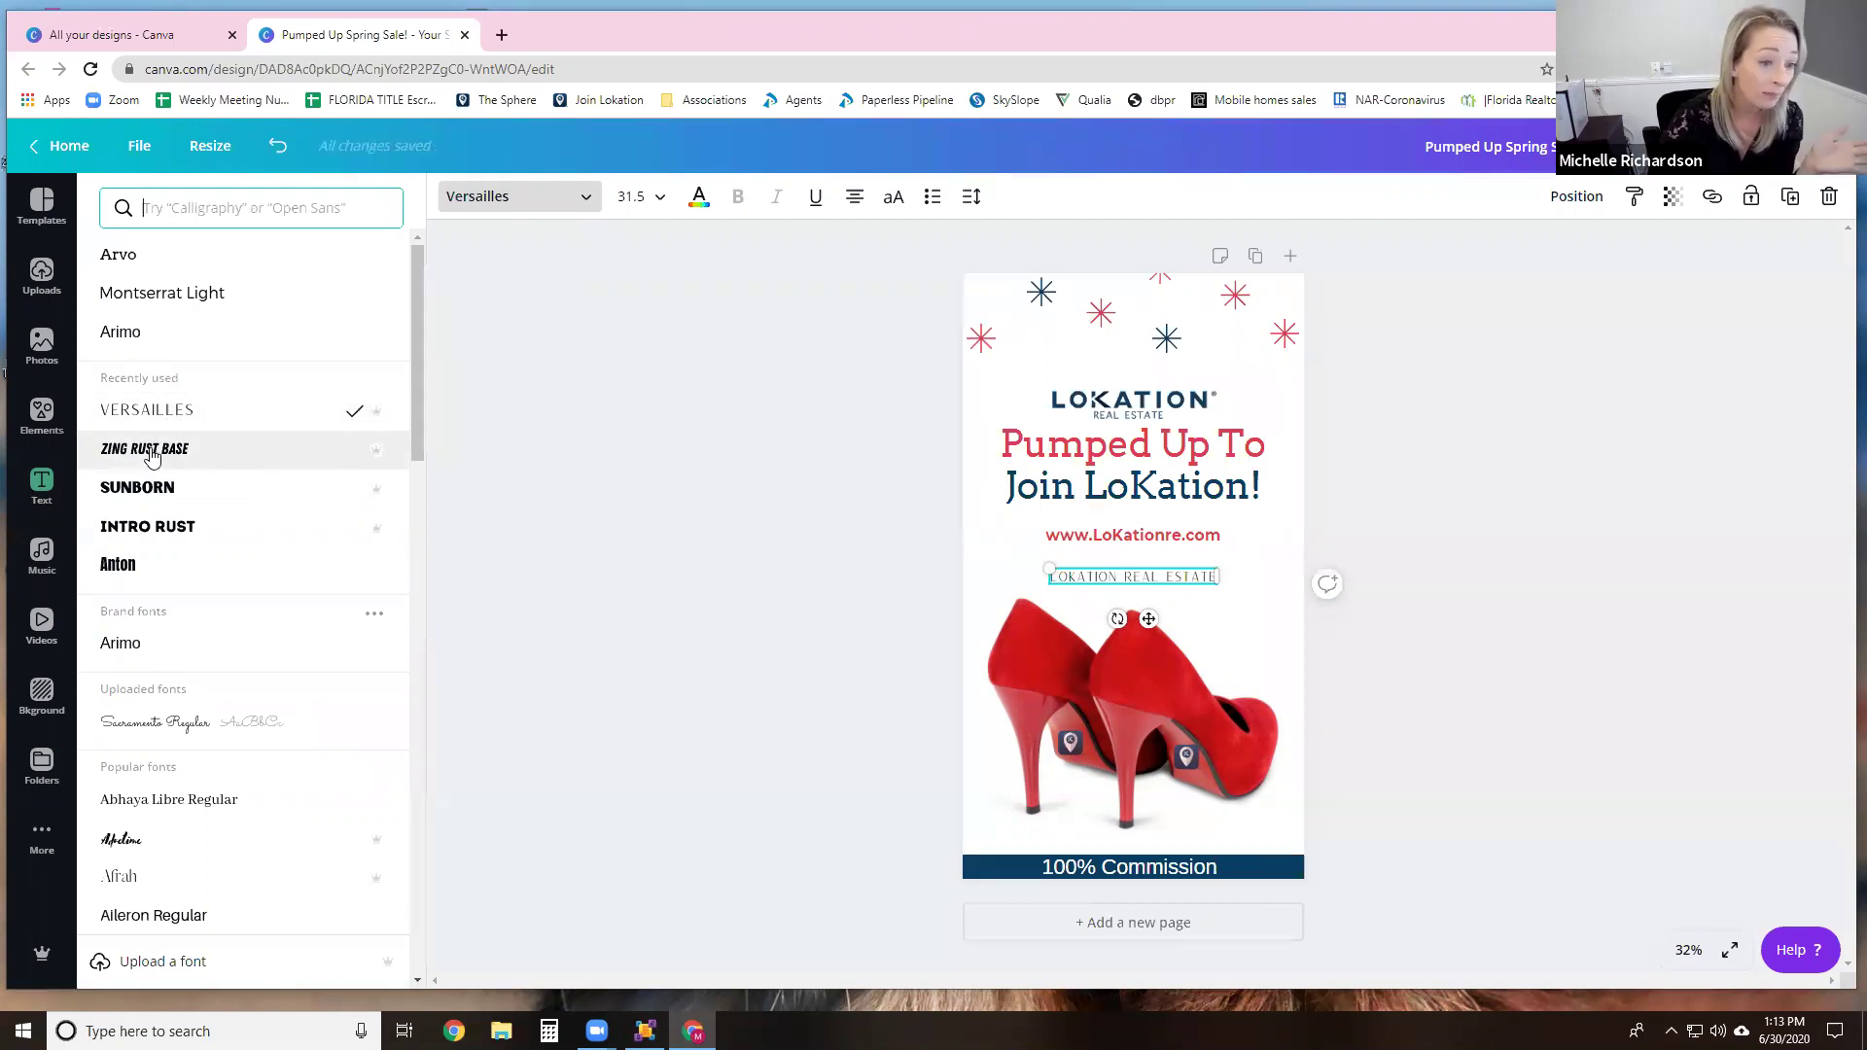
click(144, 453)
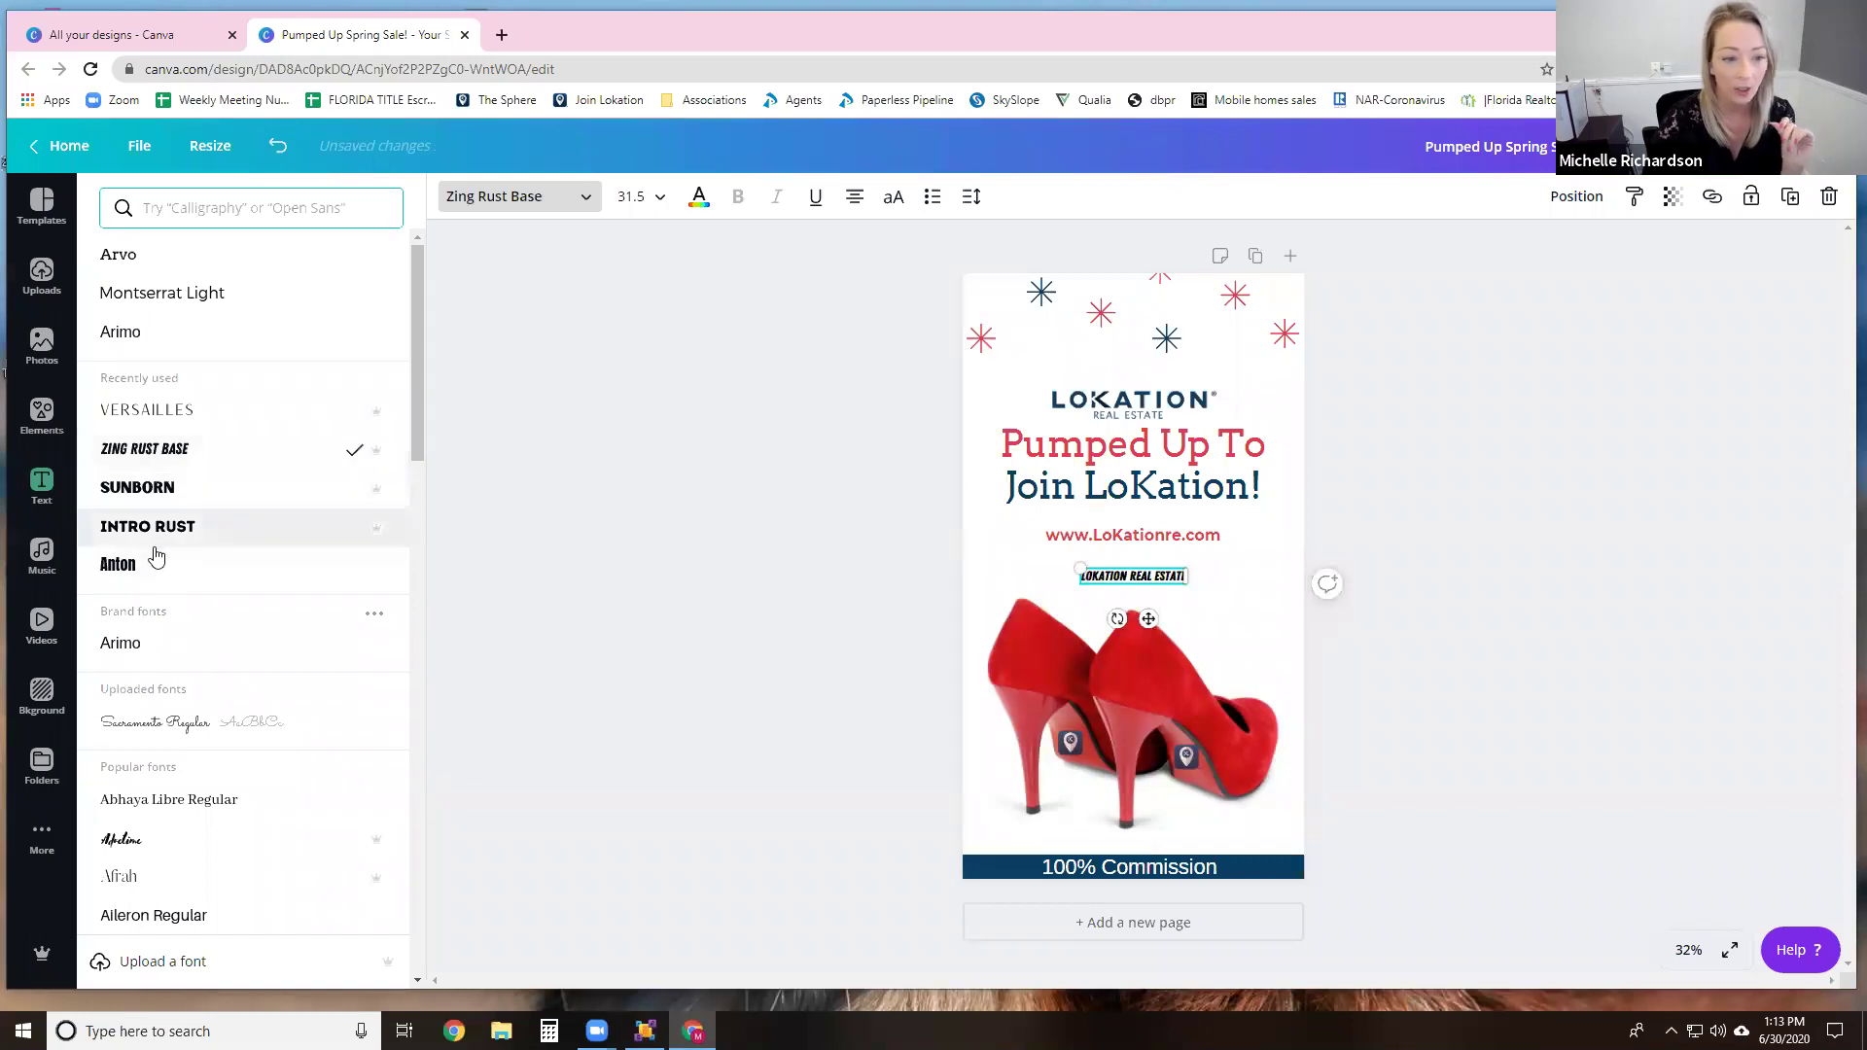
click(126, 645)
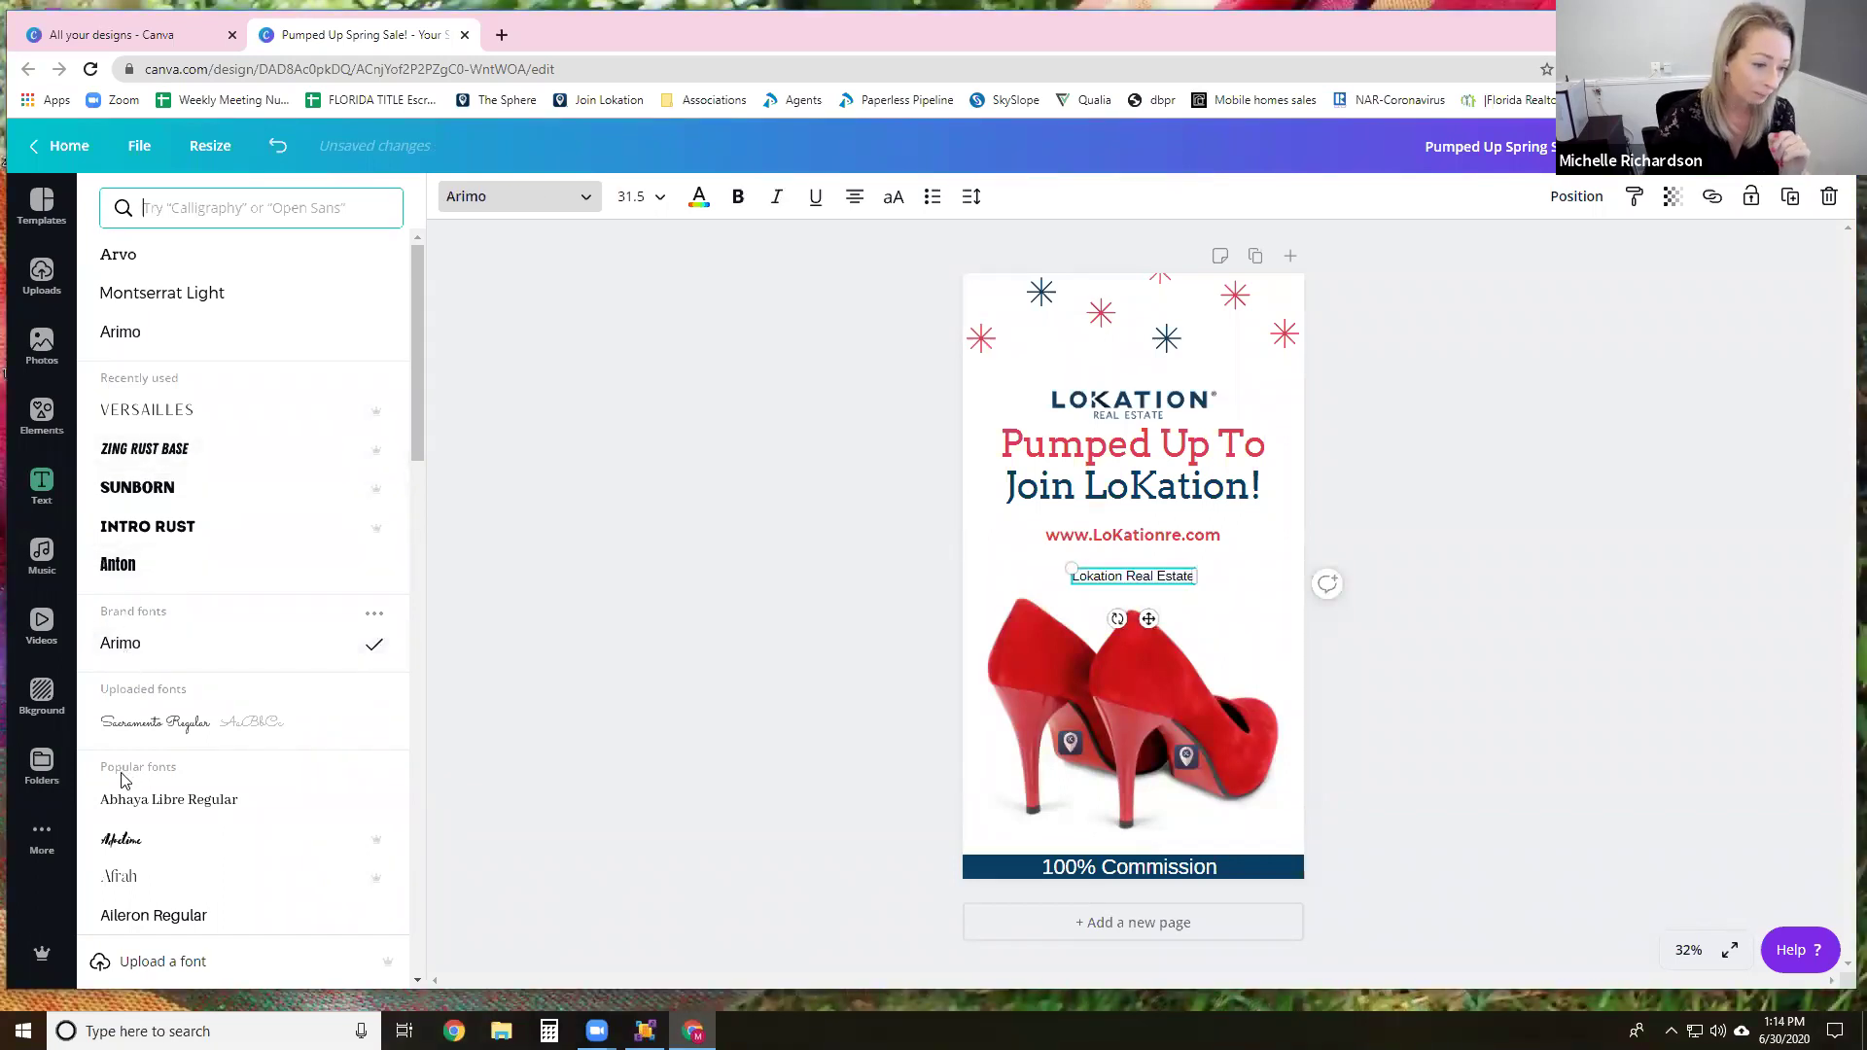
click(152, 753)
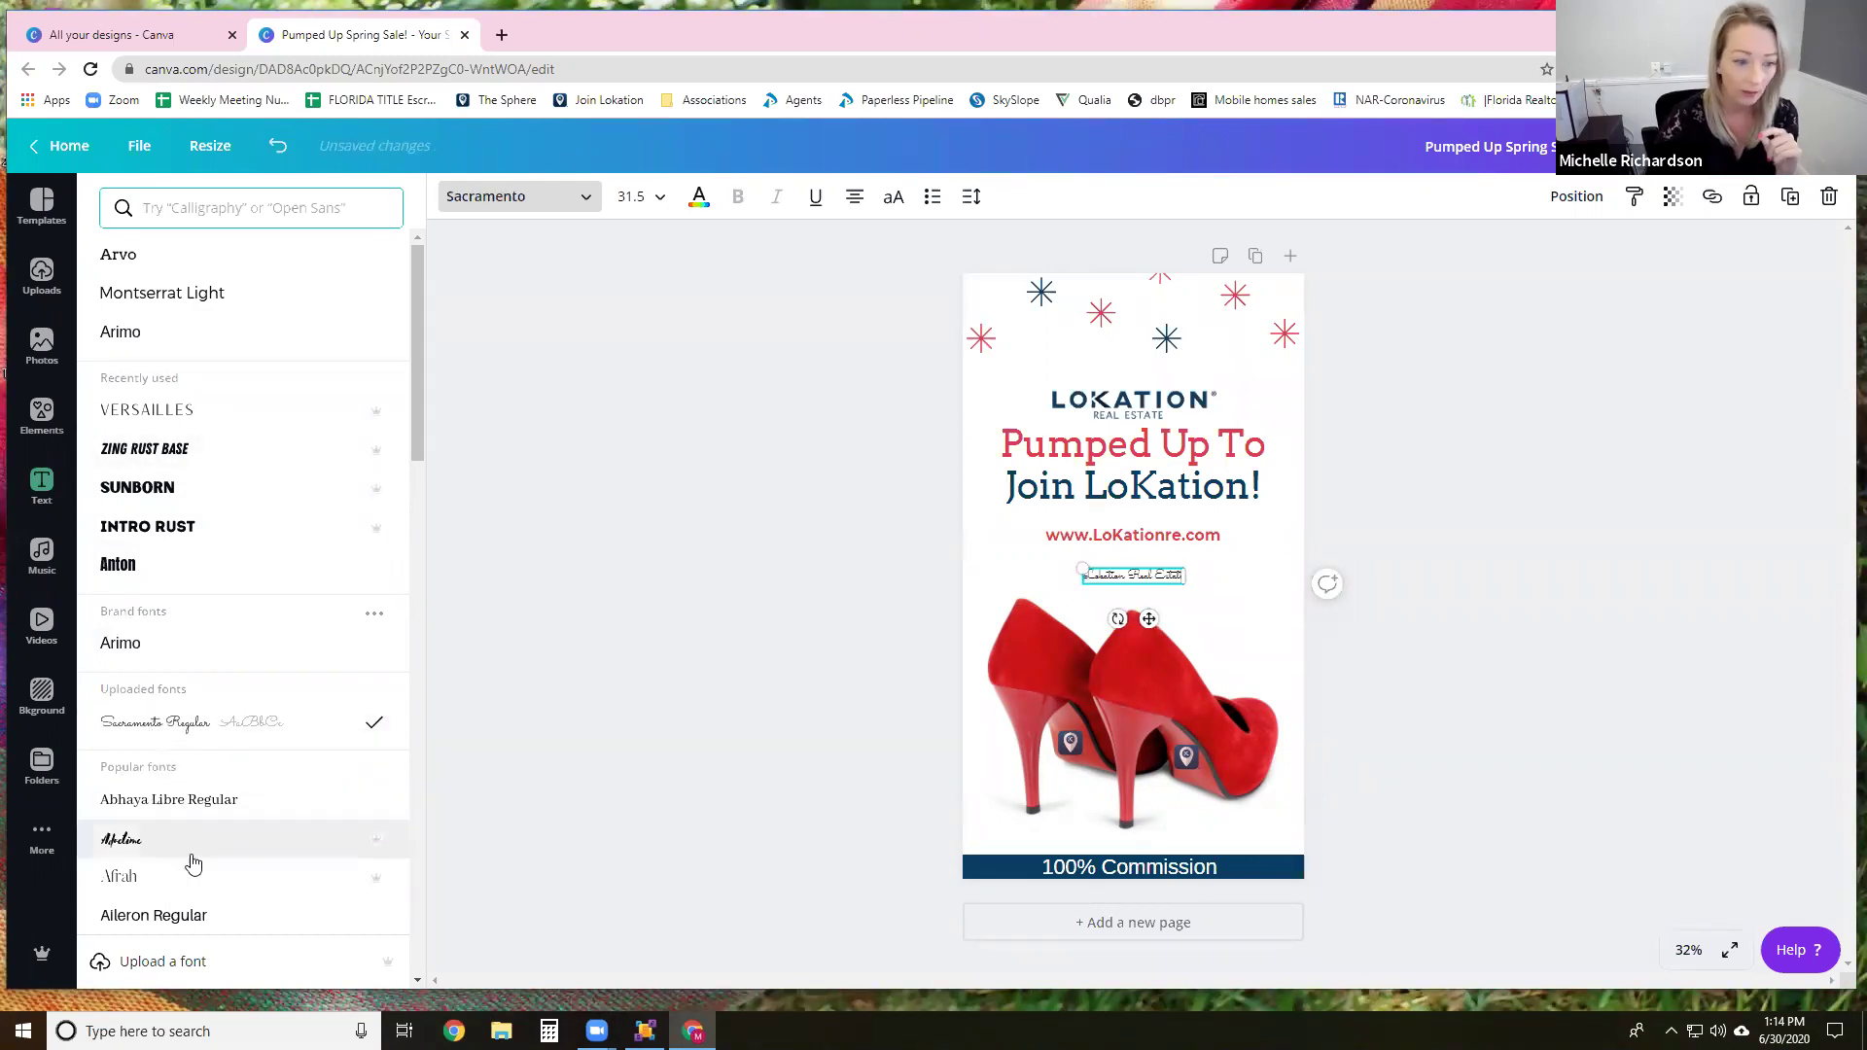
scroll(171, 838, down, 5)
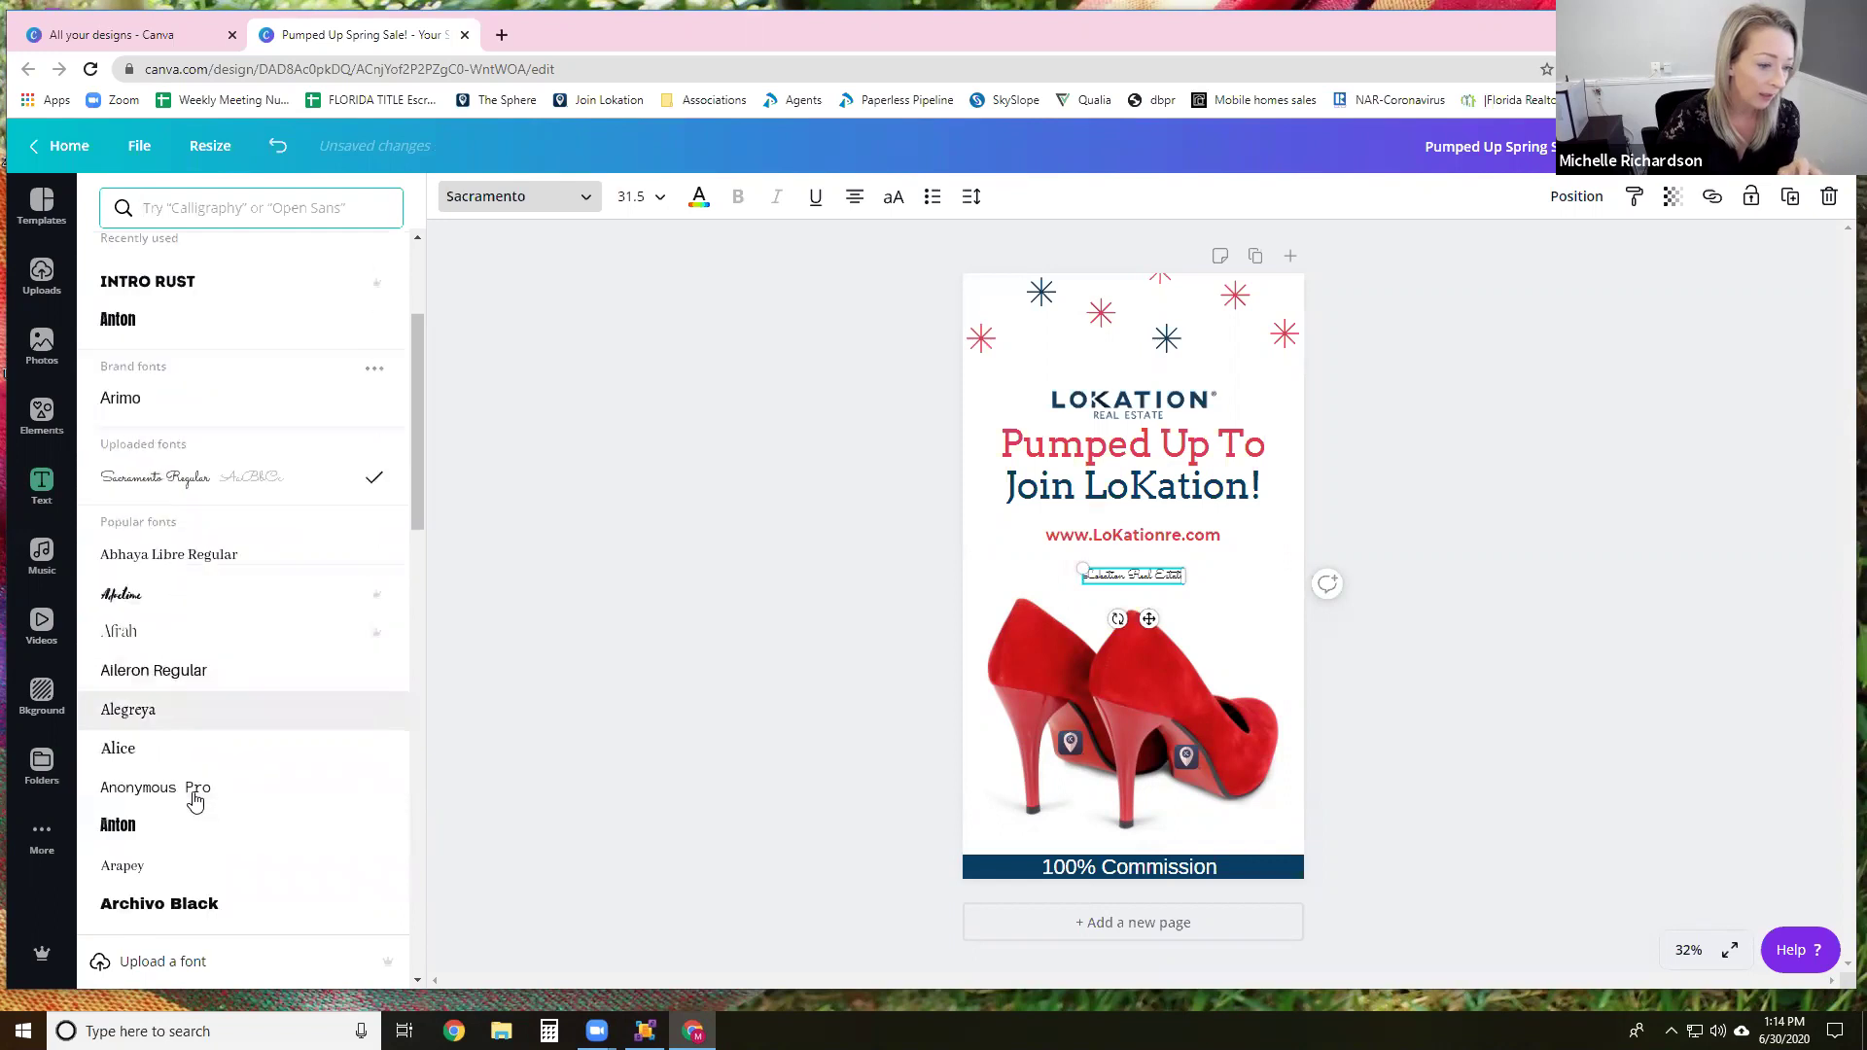
scroll(177, 759, down, 1)
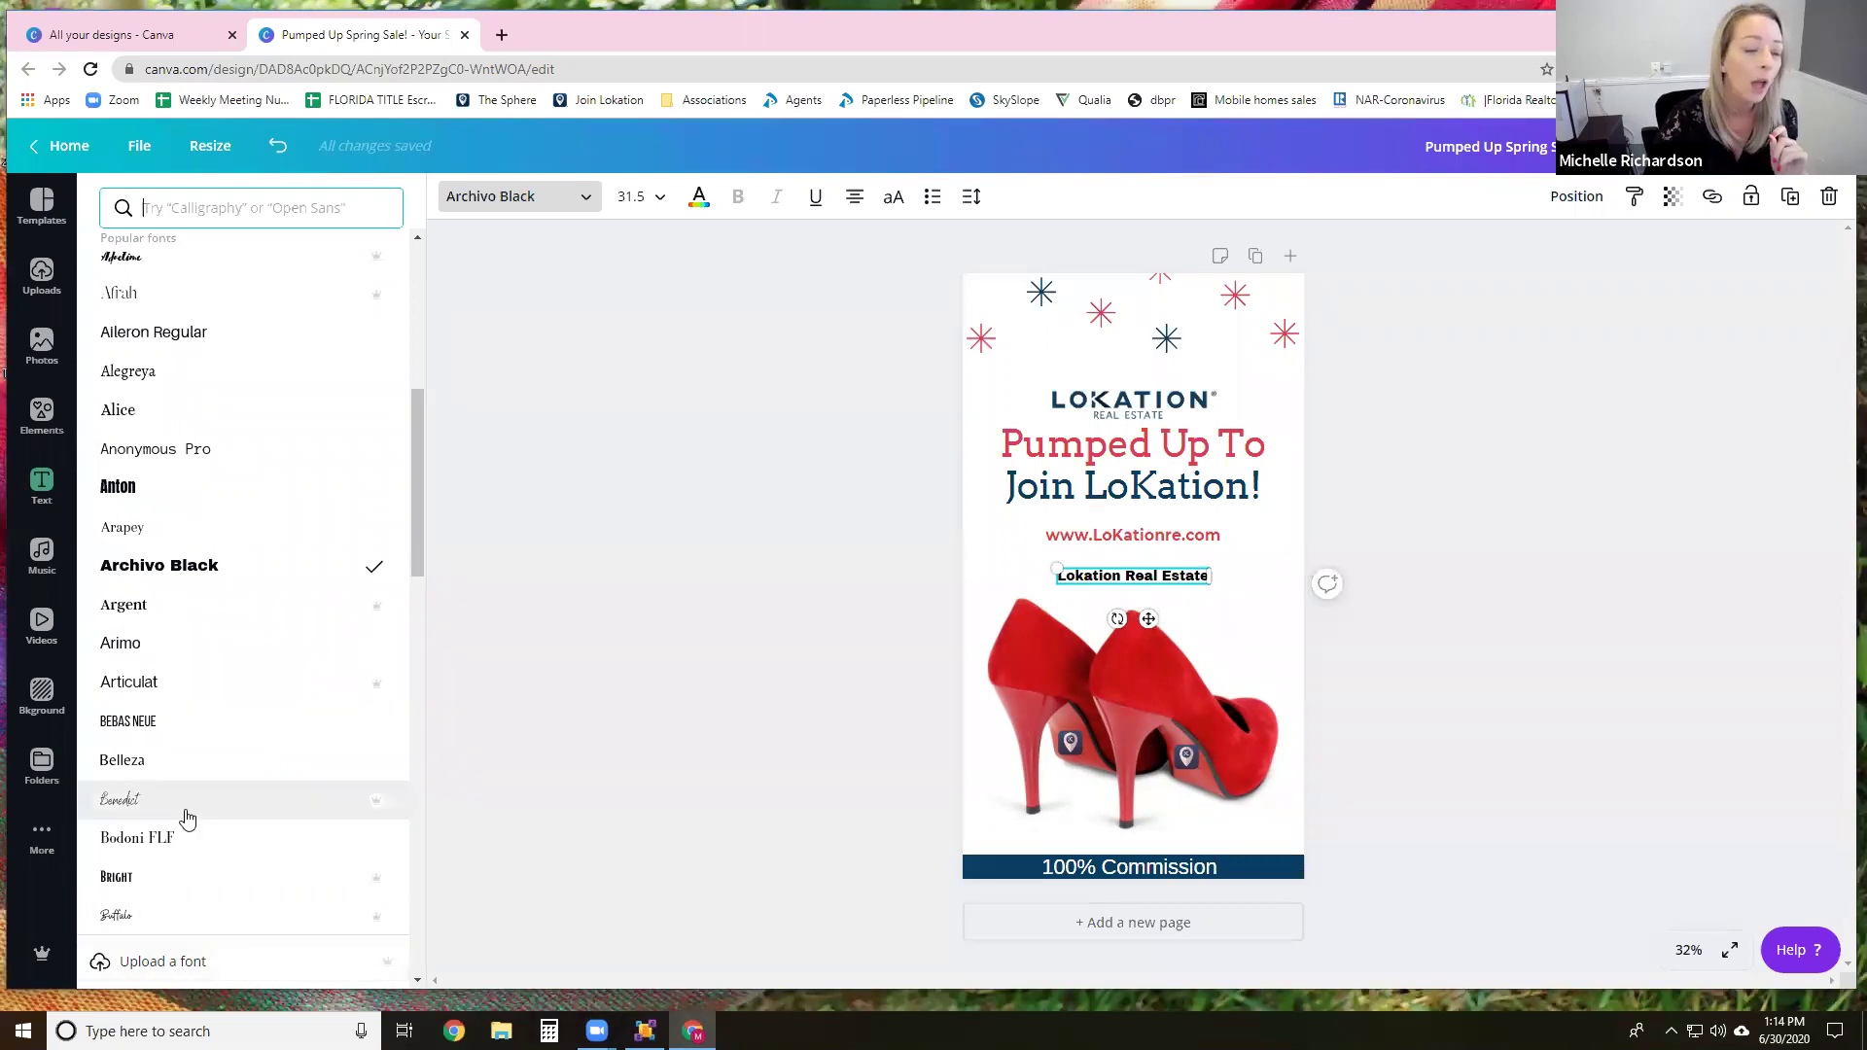
scroll(146, 583, up, 2)
Step: Return to the text options and delete the "Lokation Real Estate" heading from the page
click(41, 491)
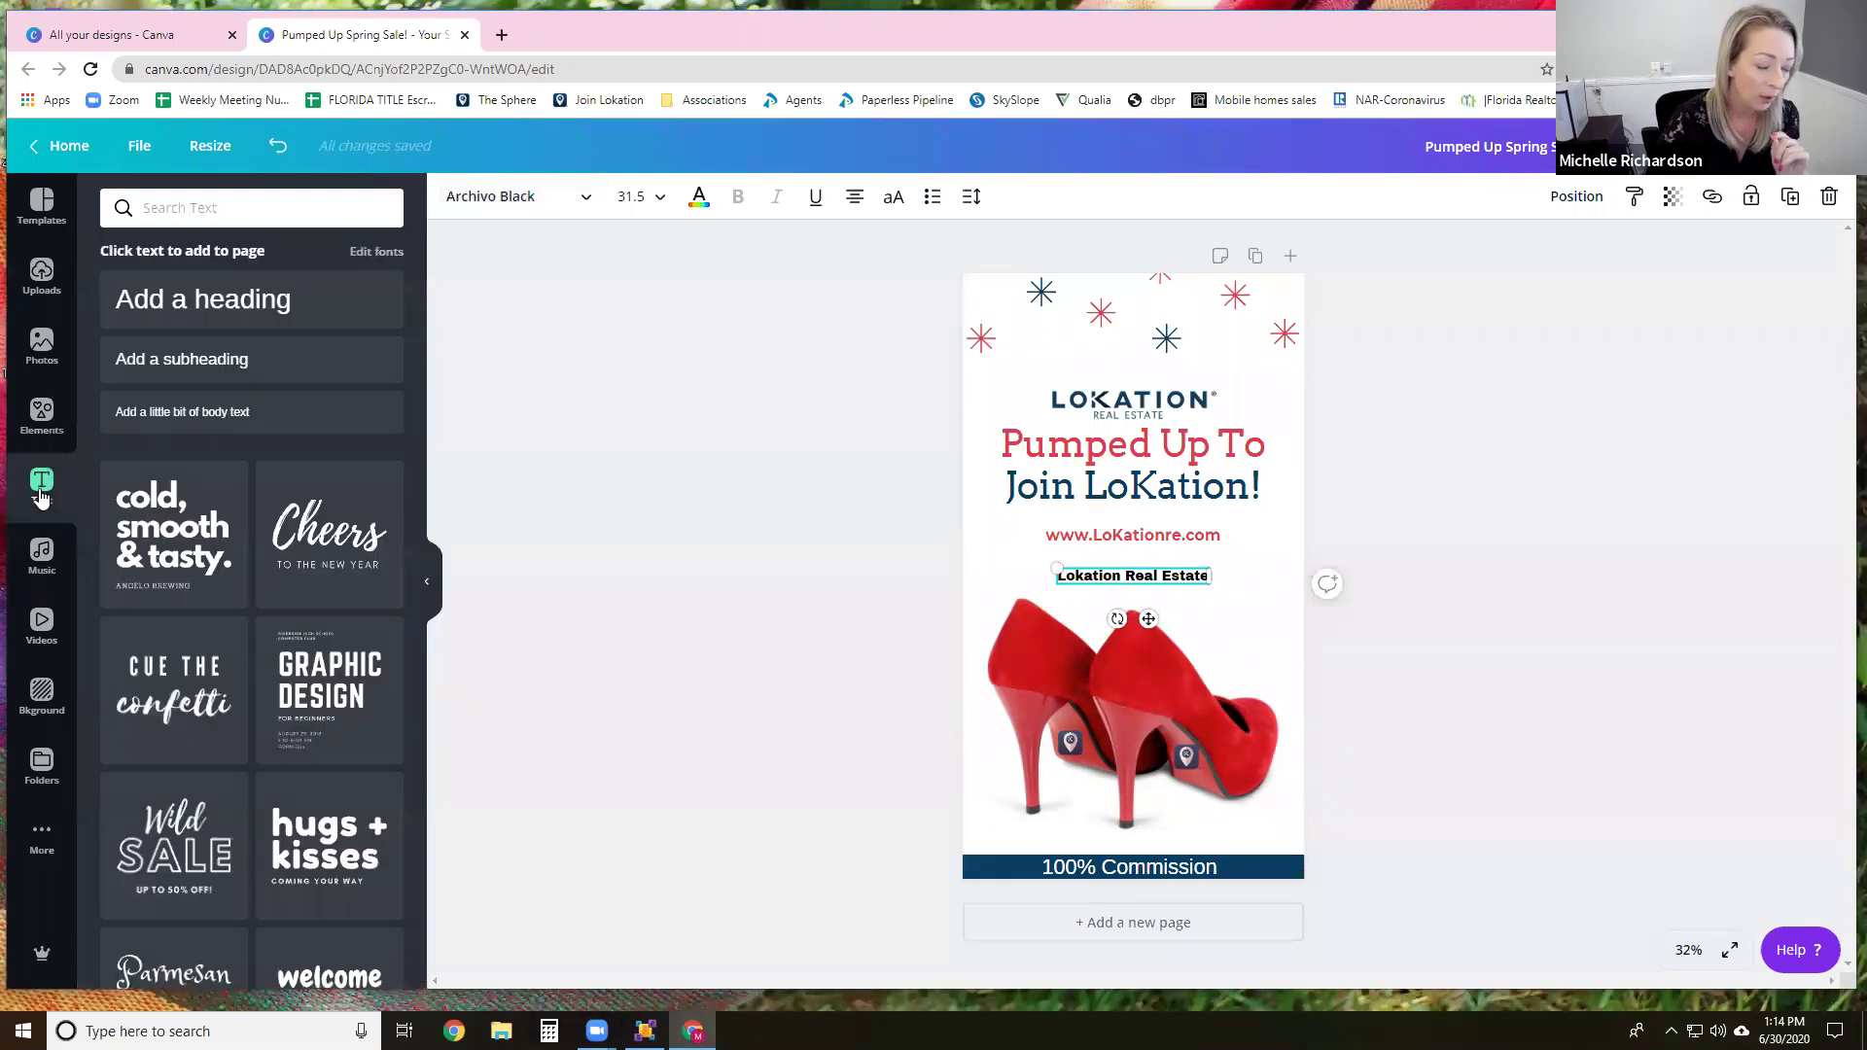
key(BackSpace)
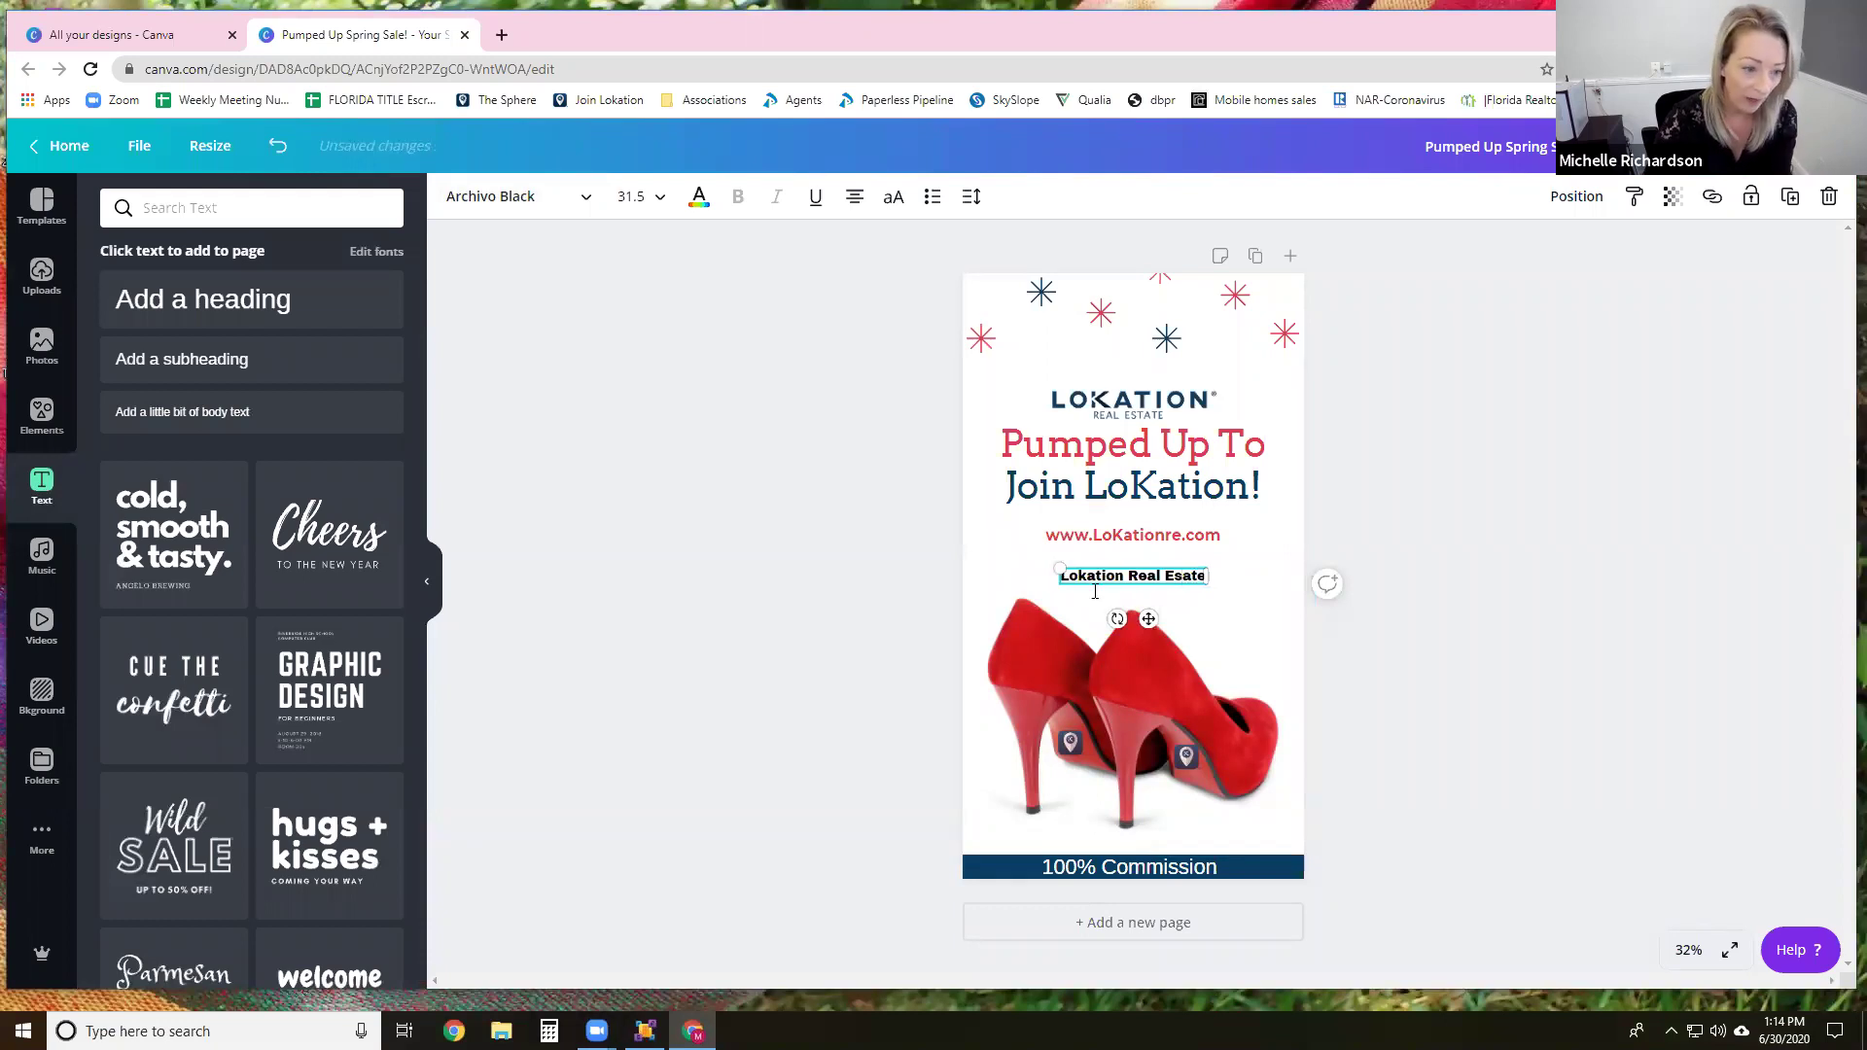
click(1828, 196)
Step: Add the "Parmesan Cheese" font combination, move it over the right-hand shoe, and replace the word "Parmesan" with "Romano"
scroll(173, 744, down, 1)
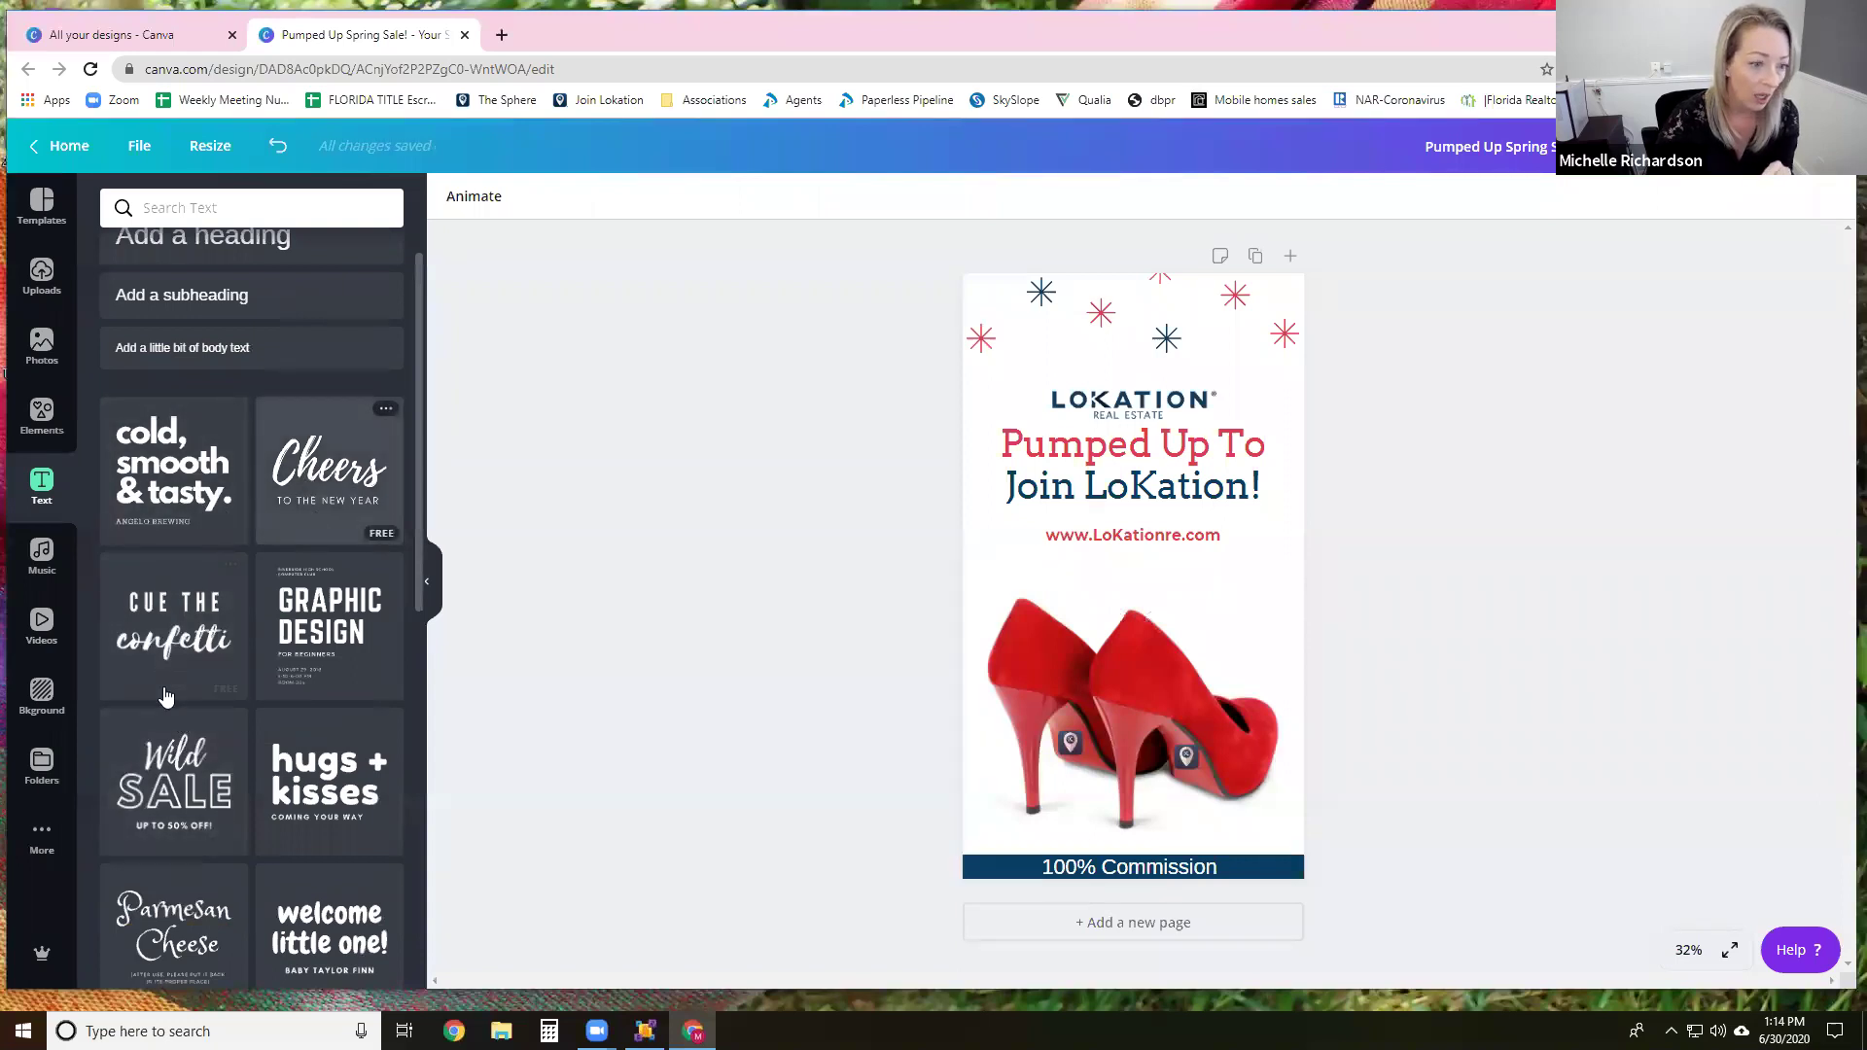
scroll(187, 786, down, 5)
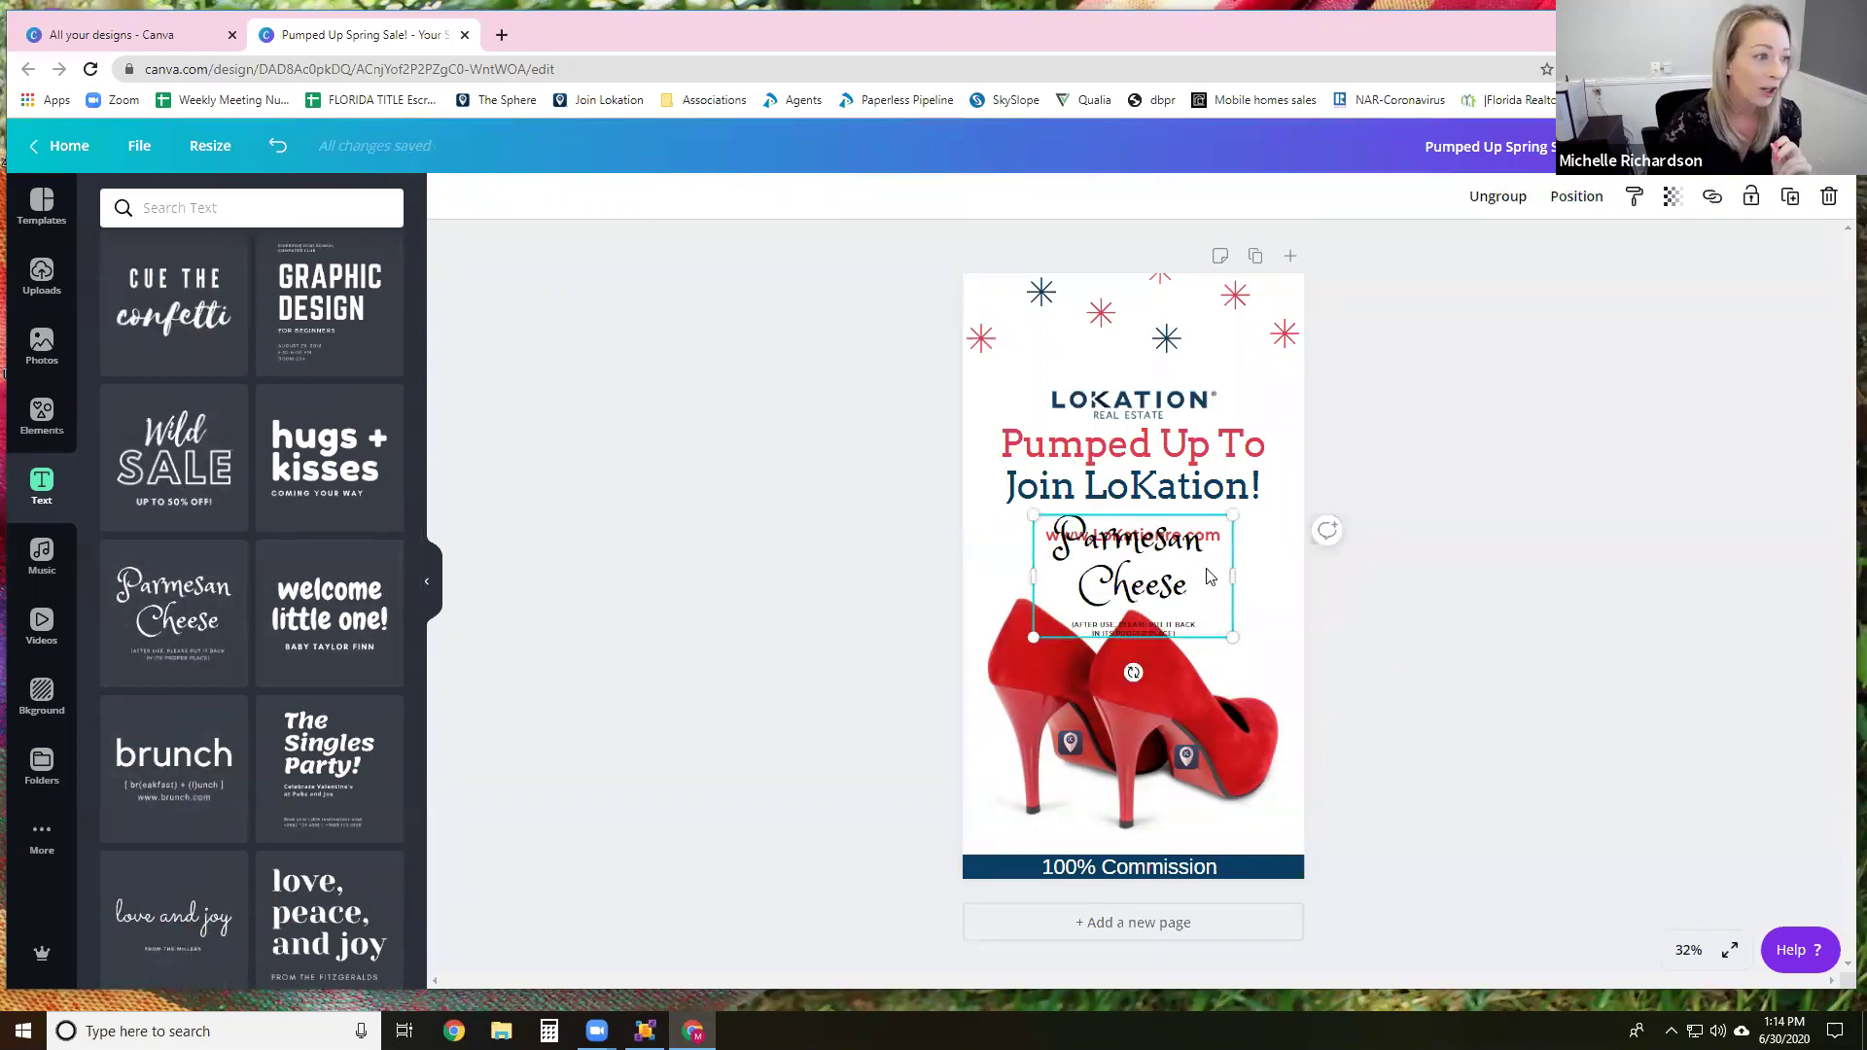
drag(1128, 593, 1206, 596)
click(1211, 596)
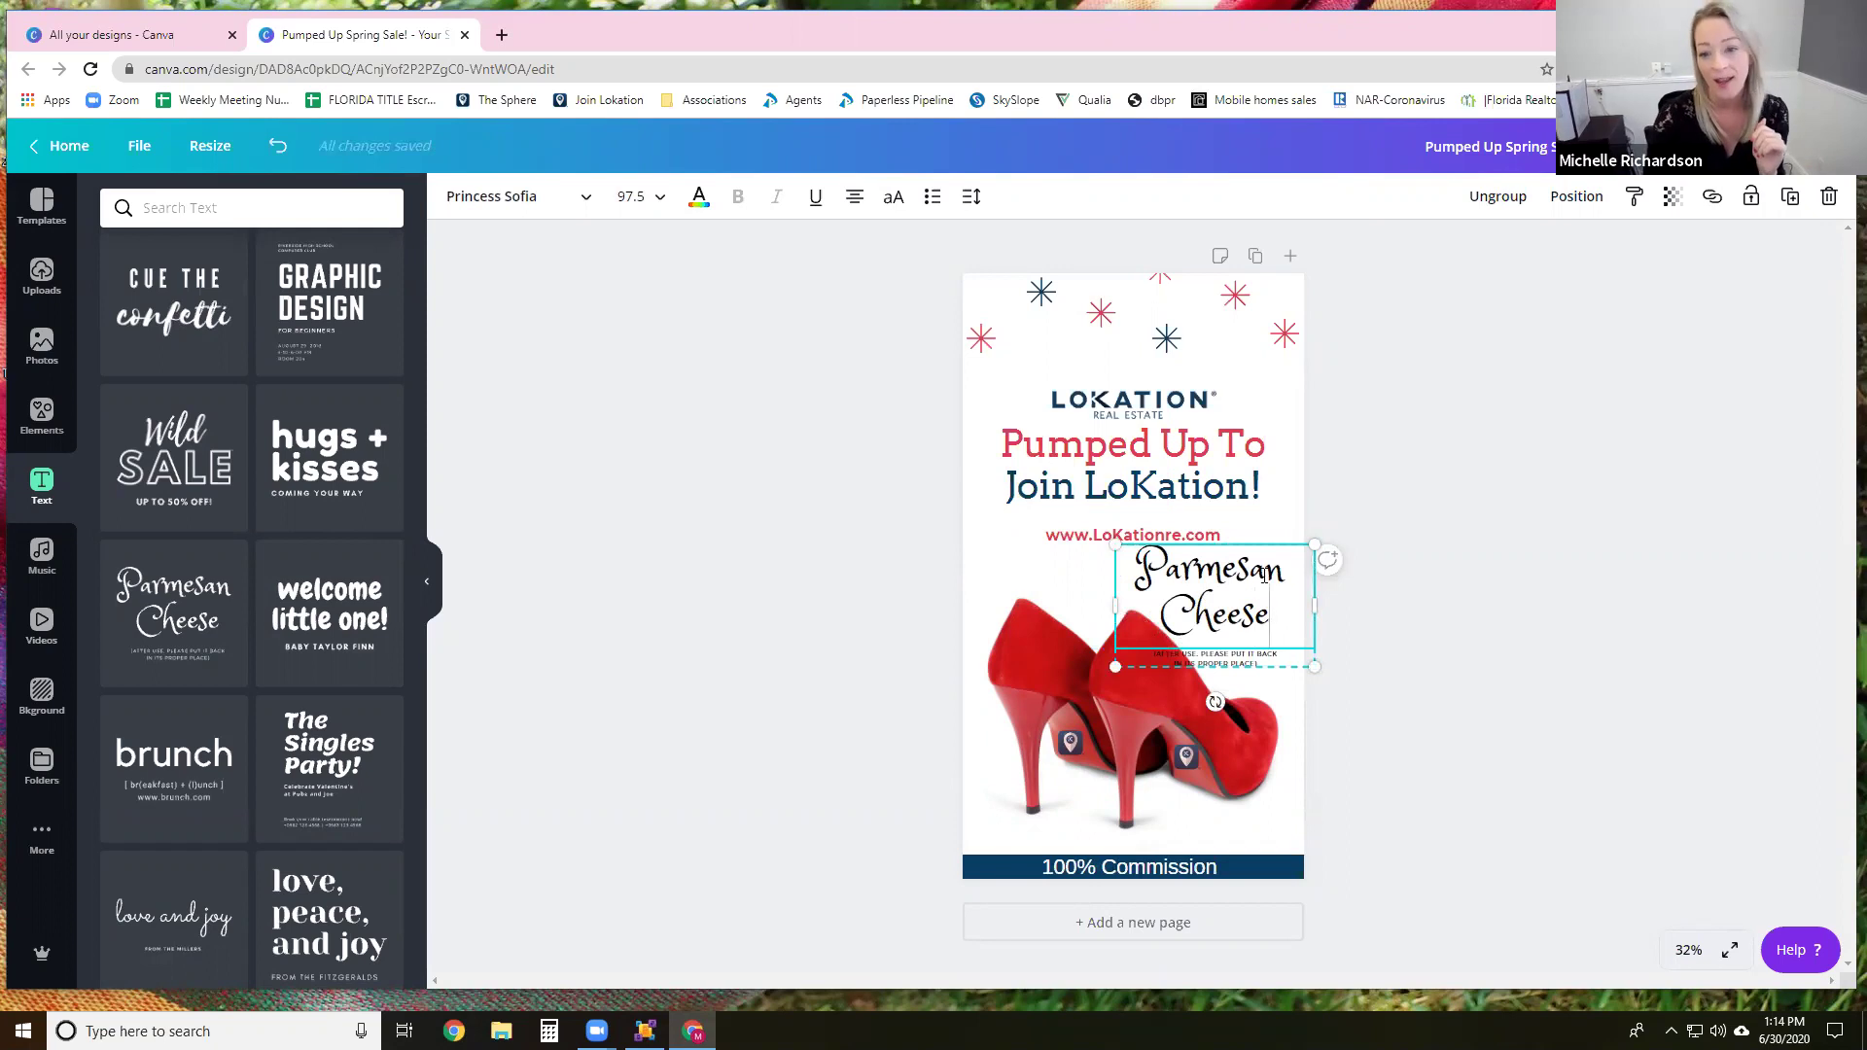
drag(1281, 569, 1120, 574)
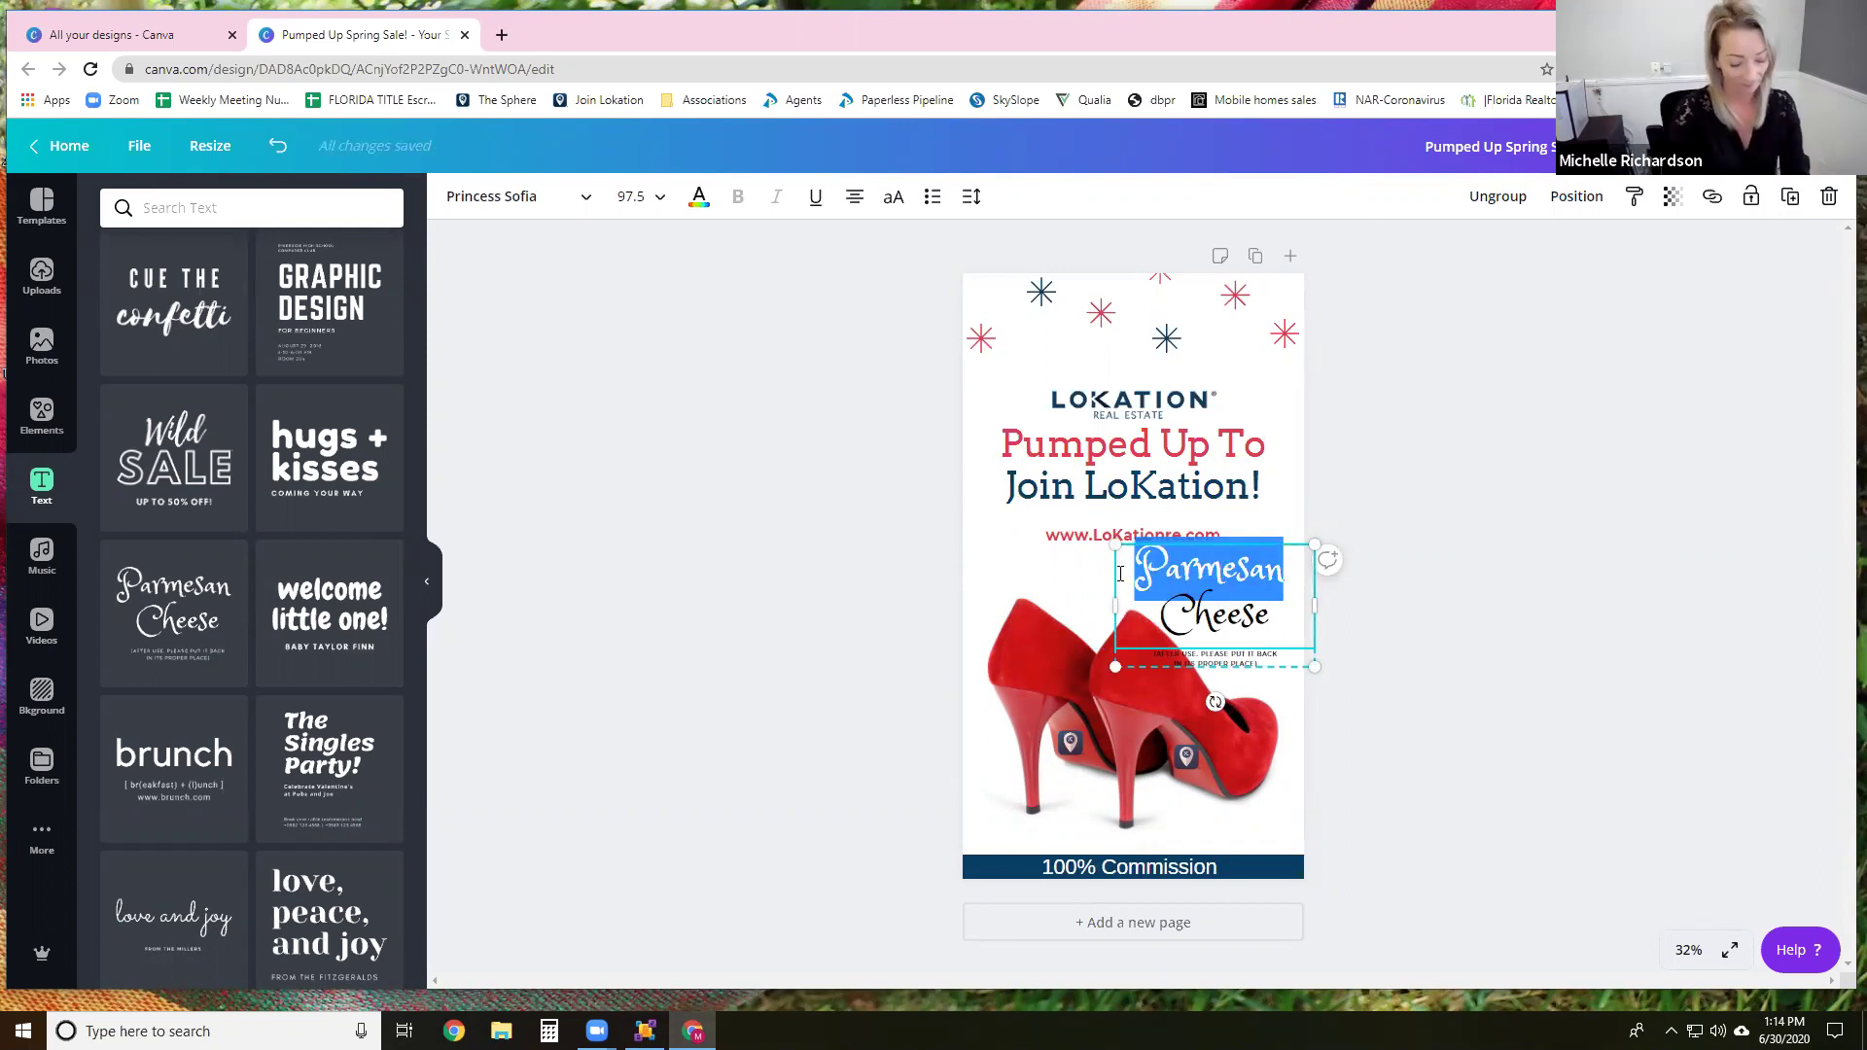
text(Romano)
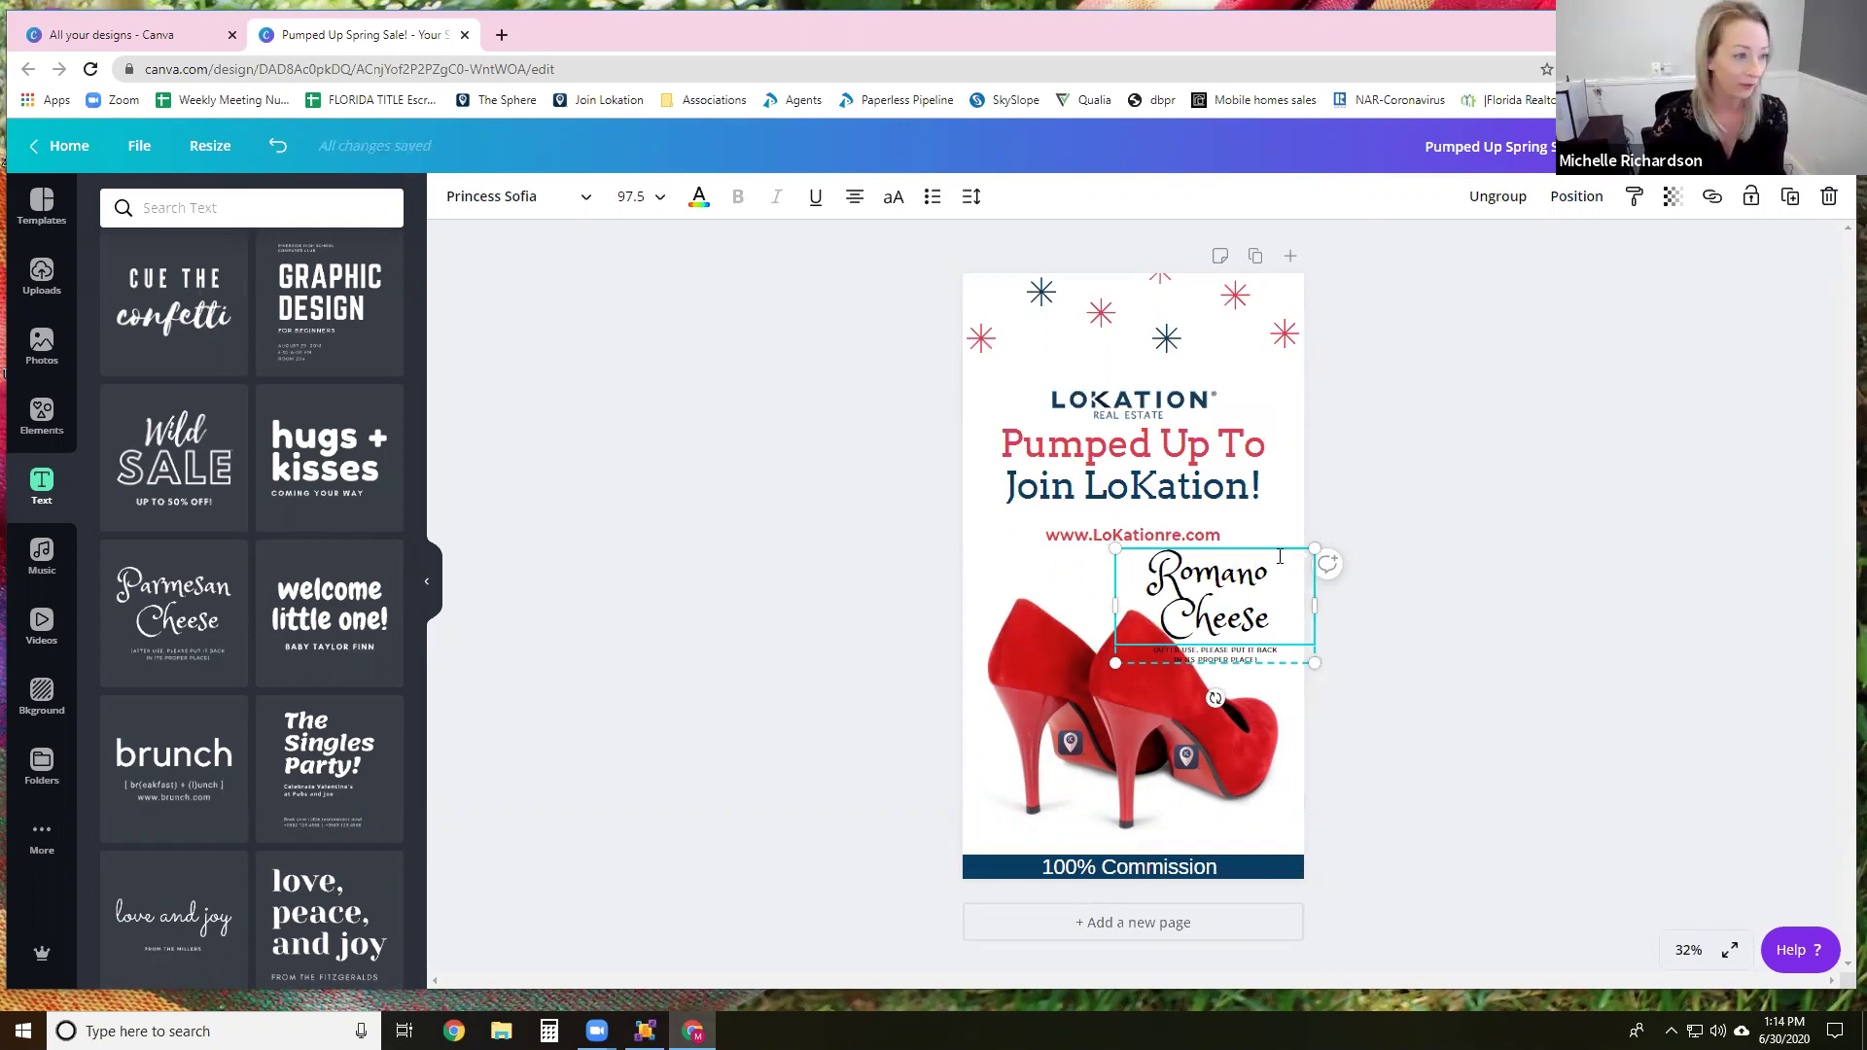
Step: Replace the small text under "Romano Cheese" with "CALL ROMANO FOR ALL YOUR PROGRAM NEEDS"
click(1268, 654)
drag(1239, 659, 1155, 654)
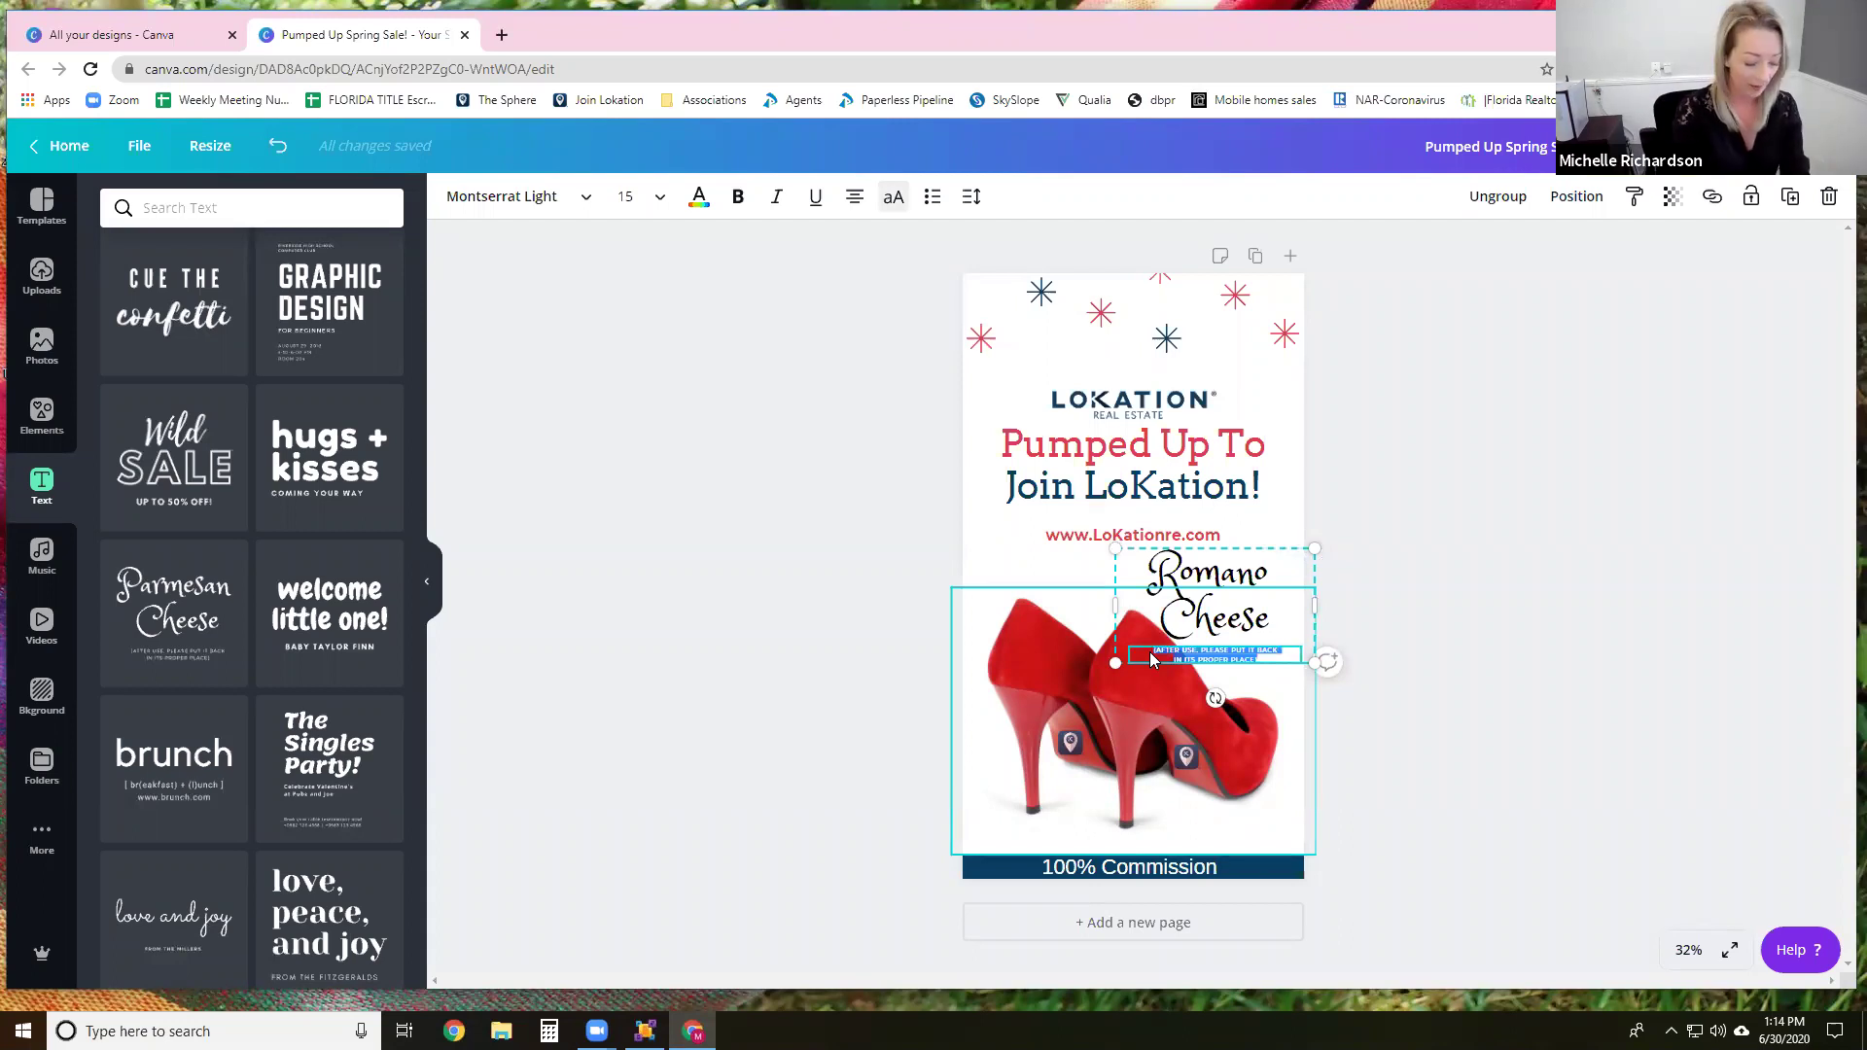
text(CALL ROMANO C)
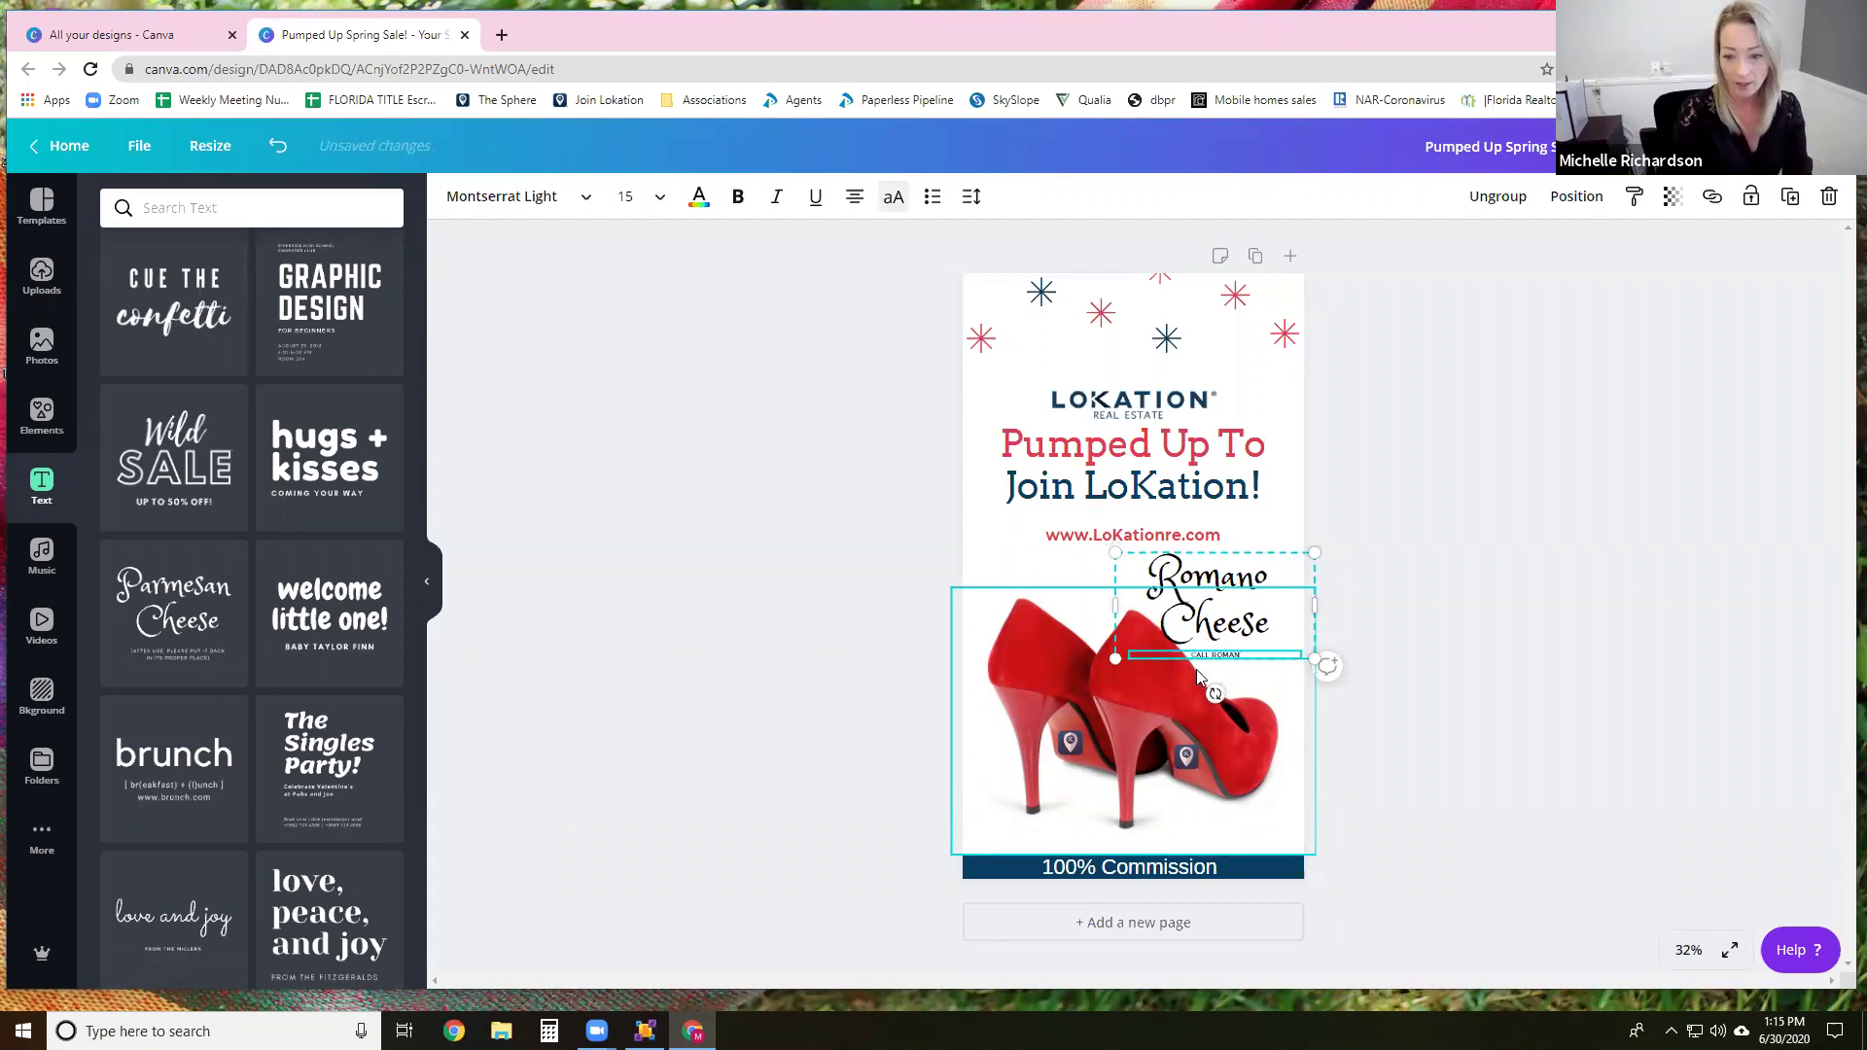
text(OR ALL YOUR)
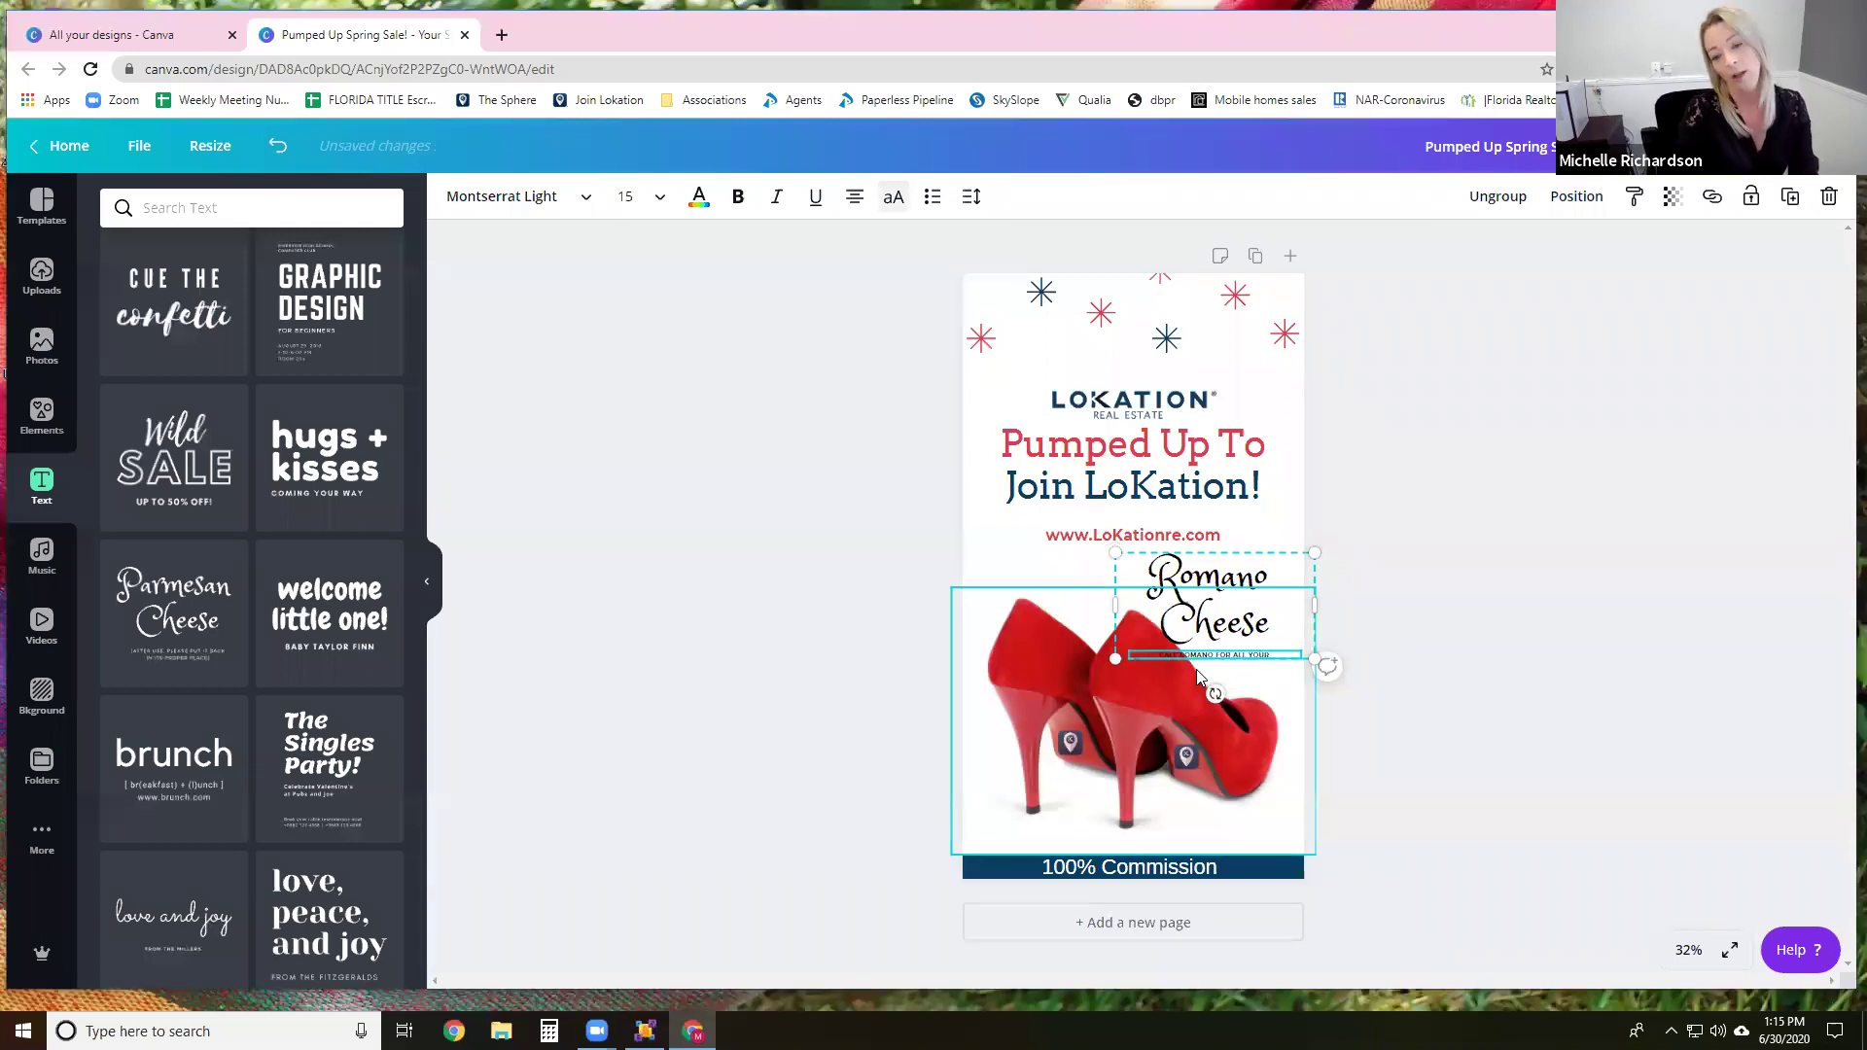
text( PROGRAM NEE)
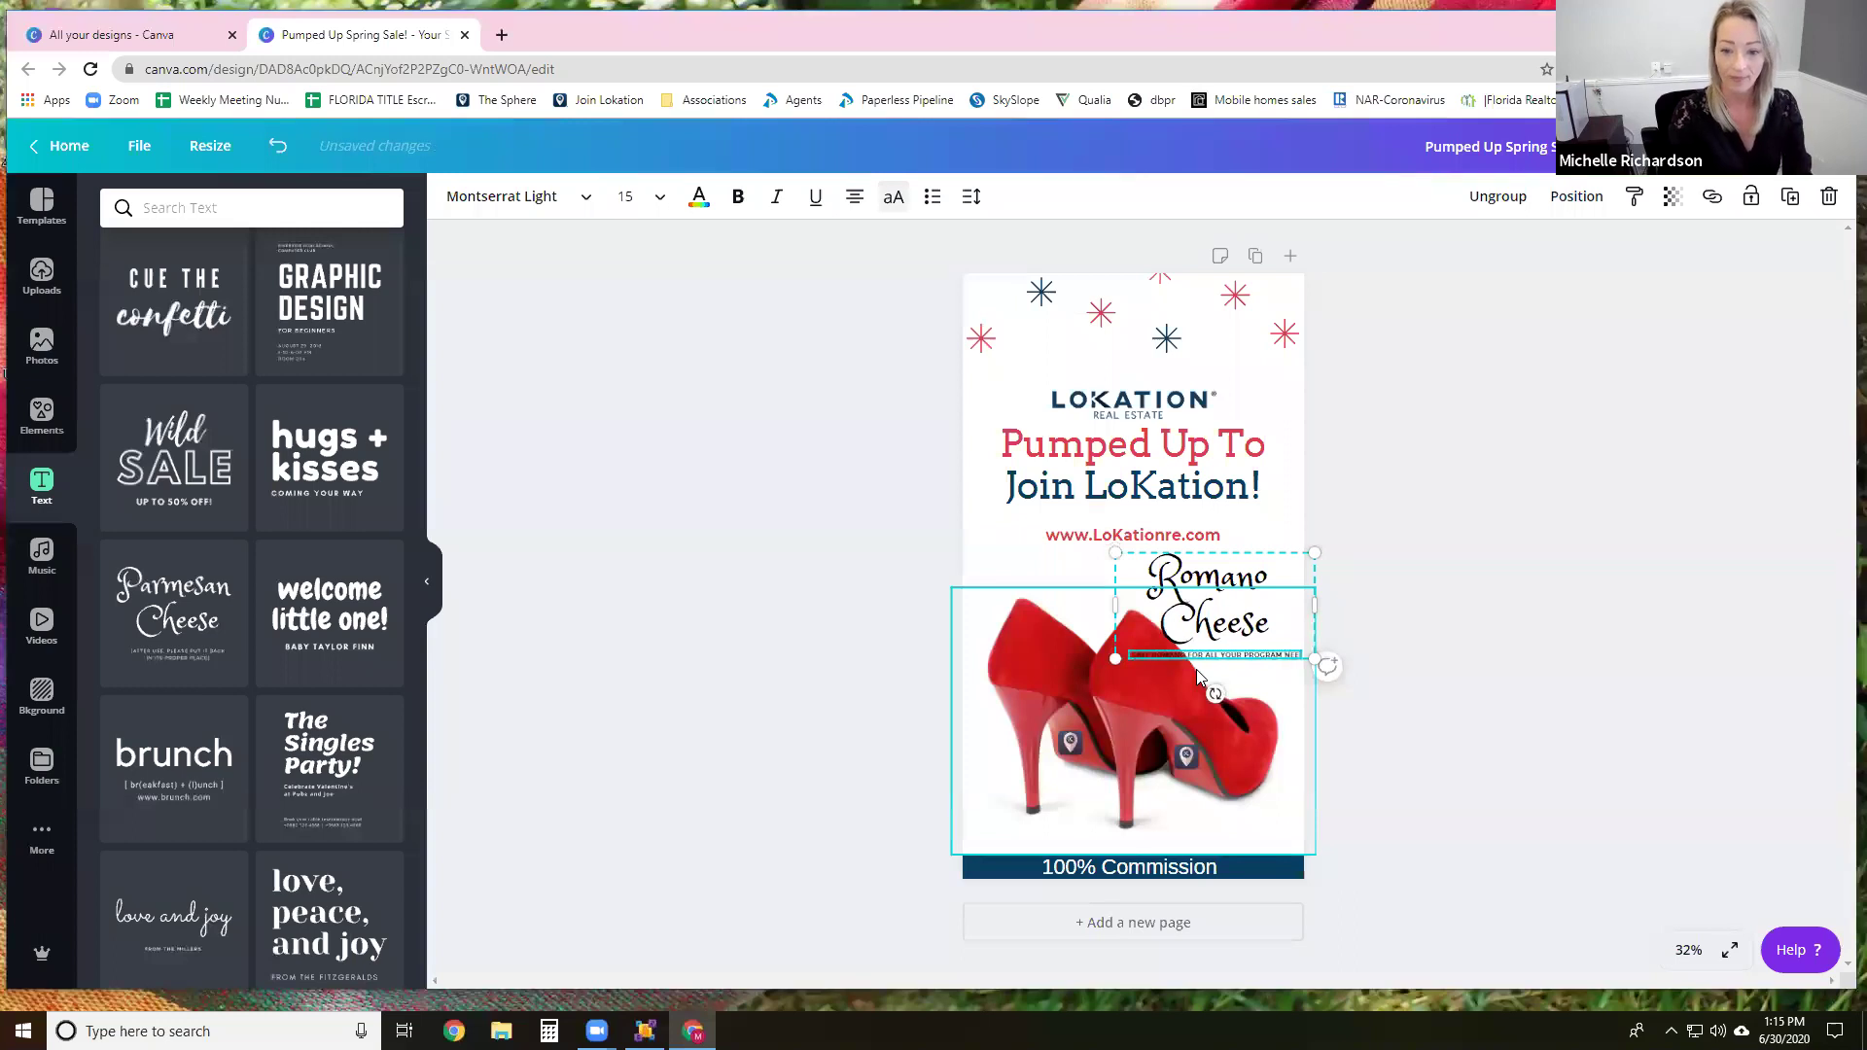
text(DS)
Step: Tilt the Romano Cheese text group upward to the right, send it backward behind the shoes image, and bring it forward again
click(1270, 586)
drag(1220, 419, 1208, 666)
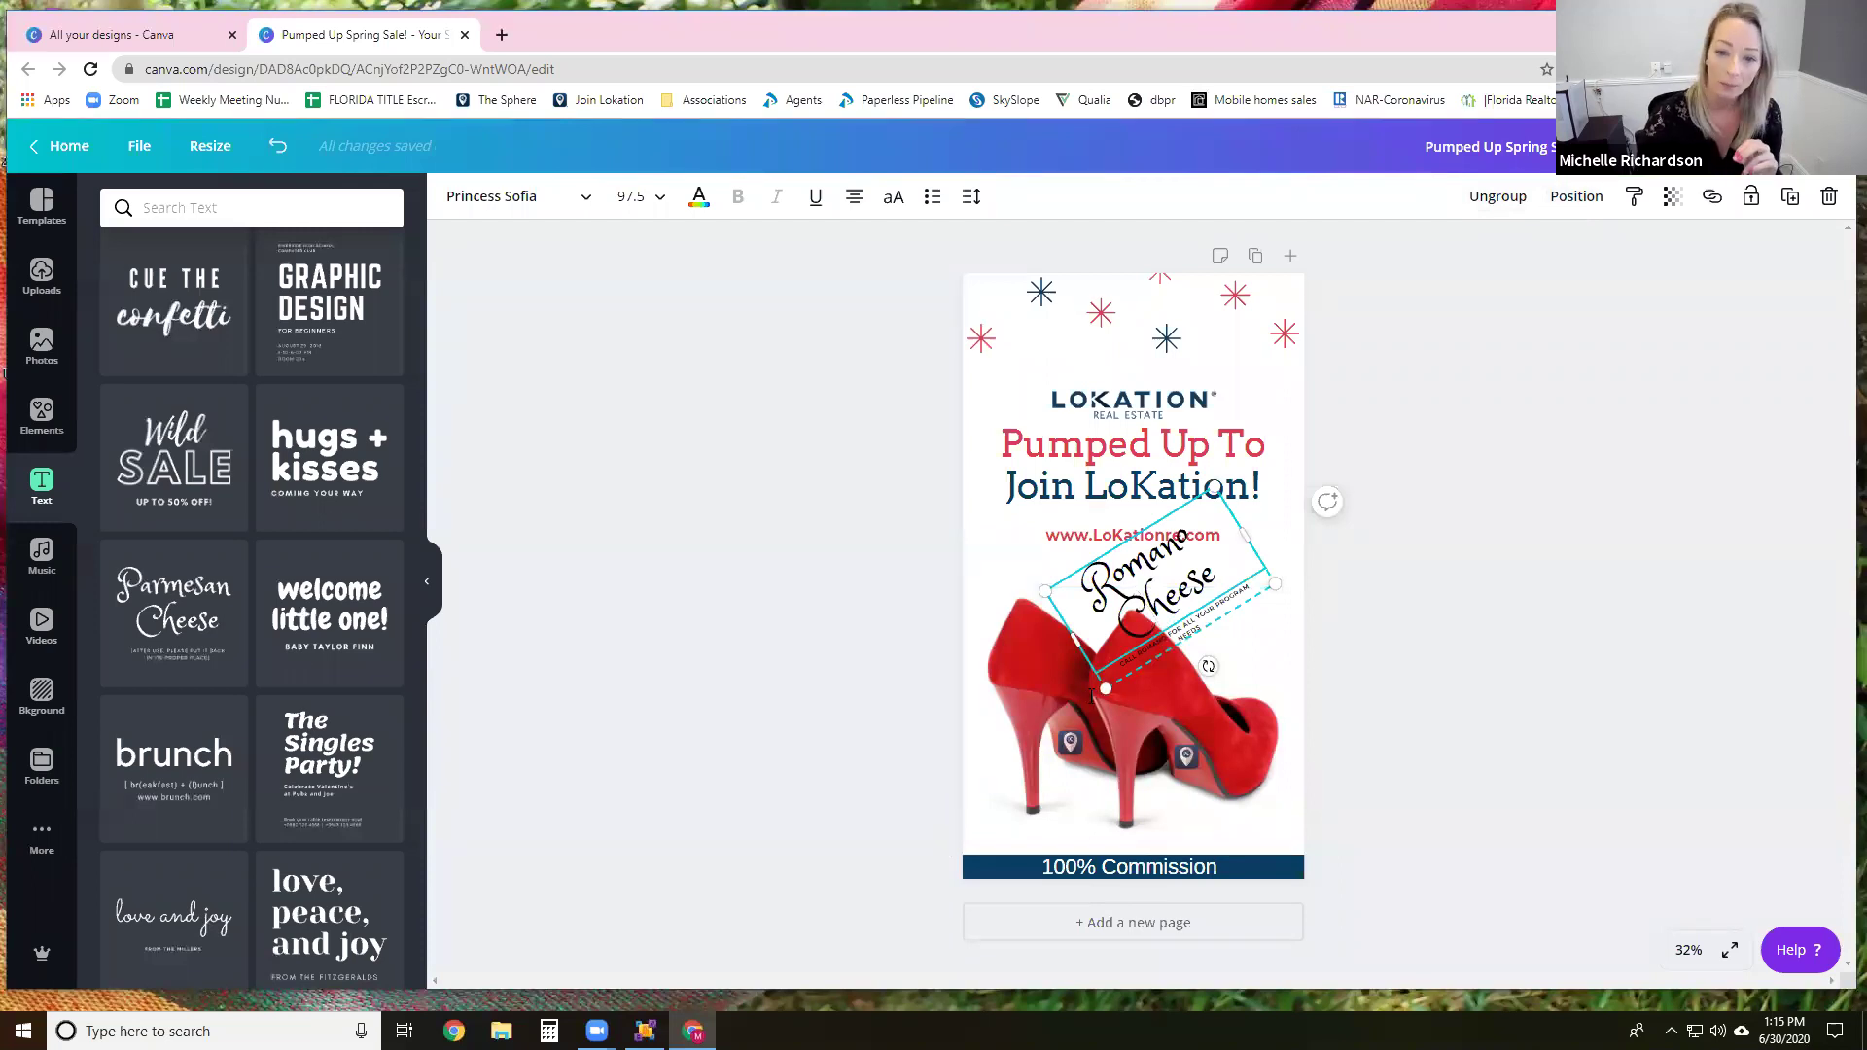
click(1568, 203)
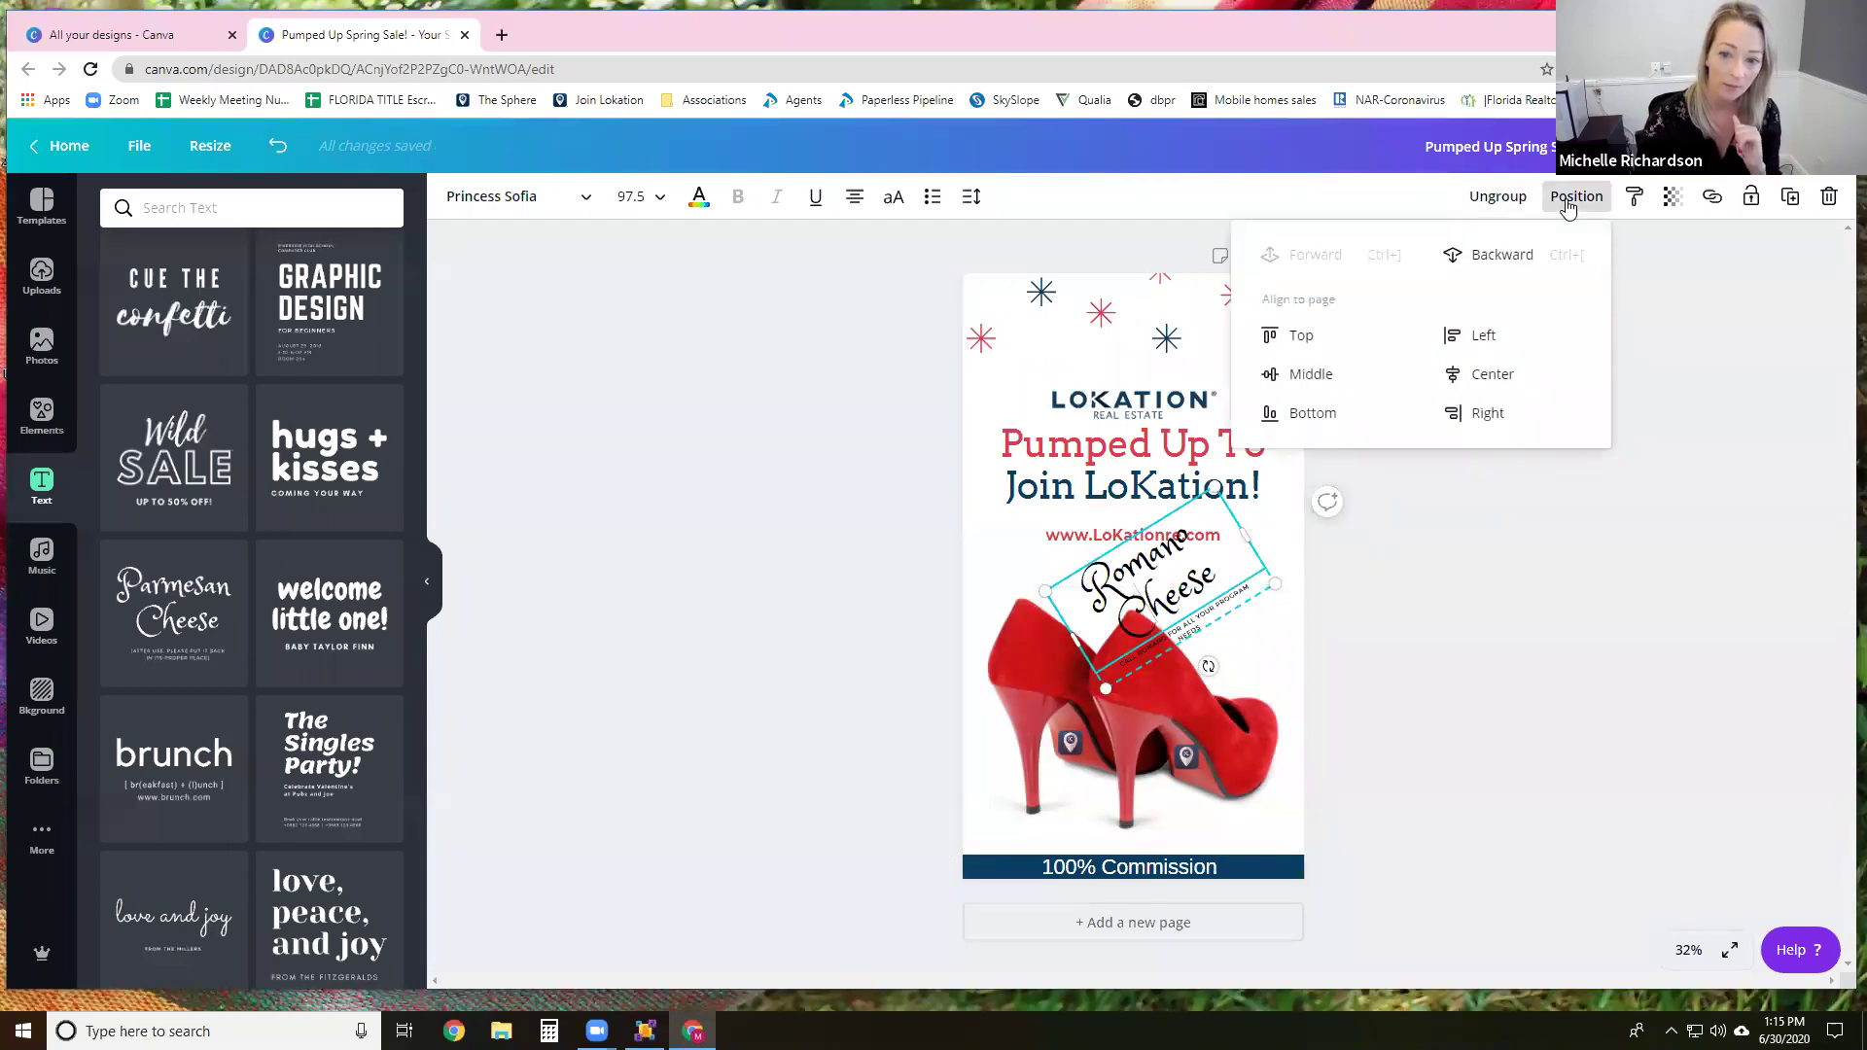
click(1502, 257)
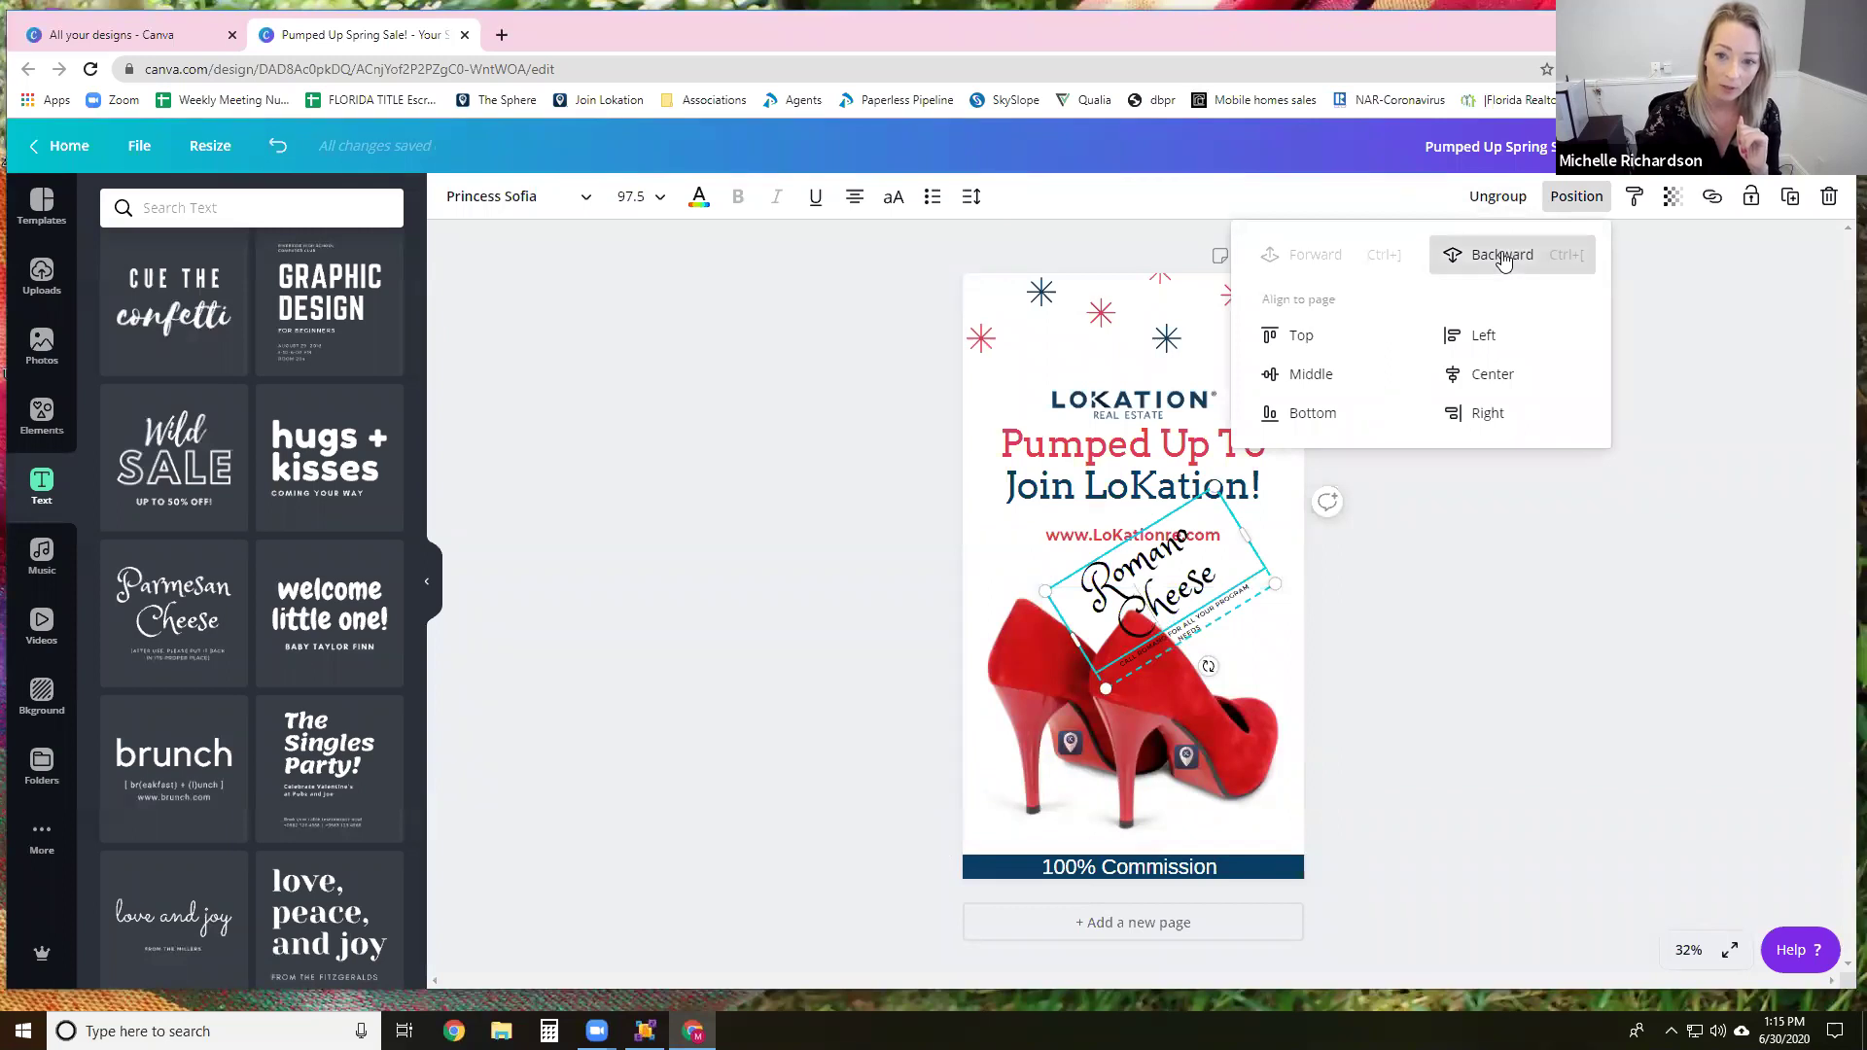
click(1502, 256)
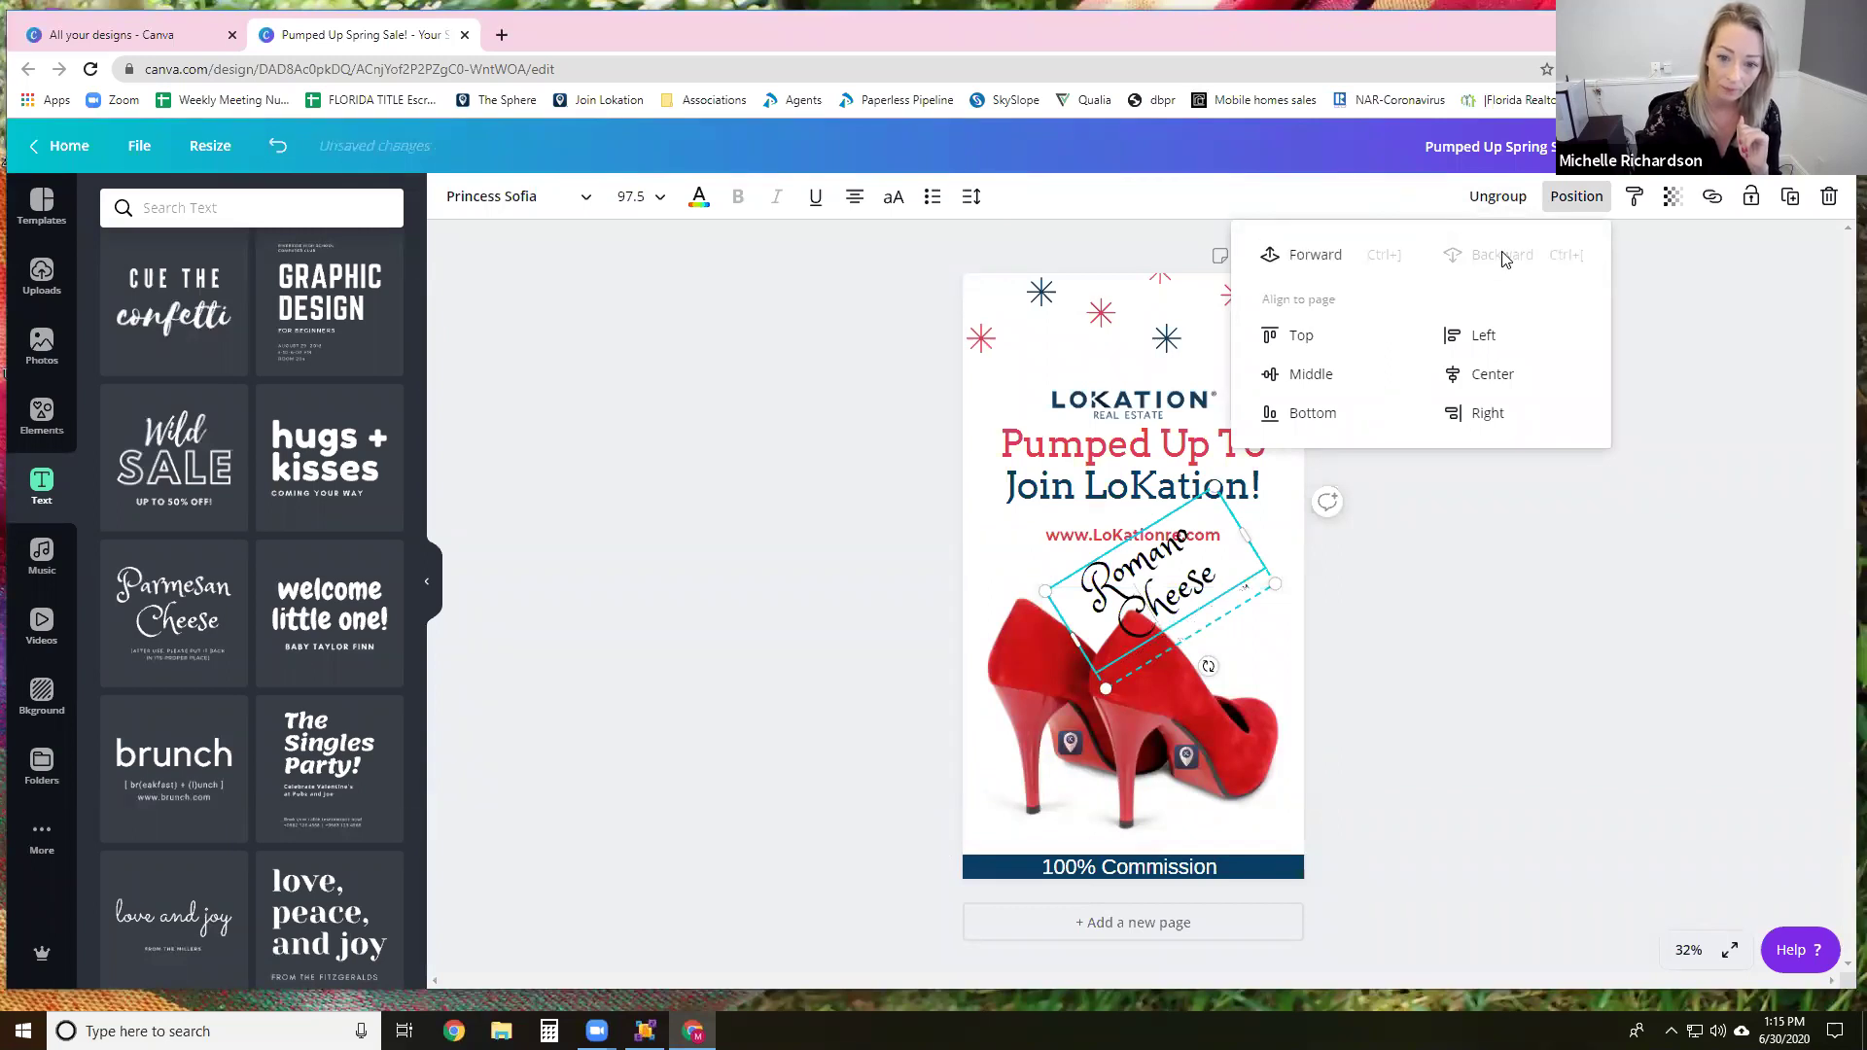
click(1299, 261)
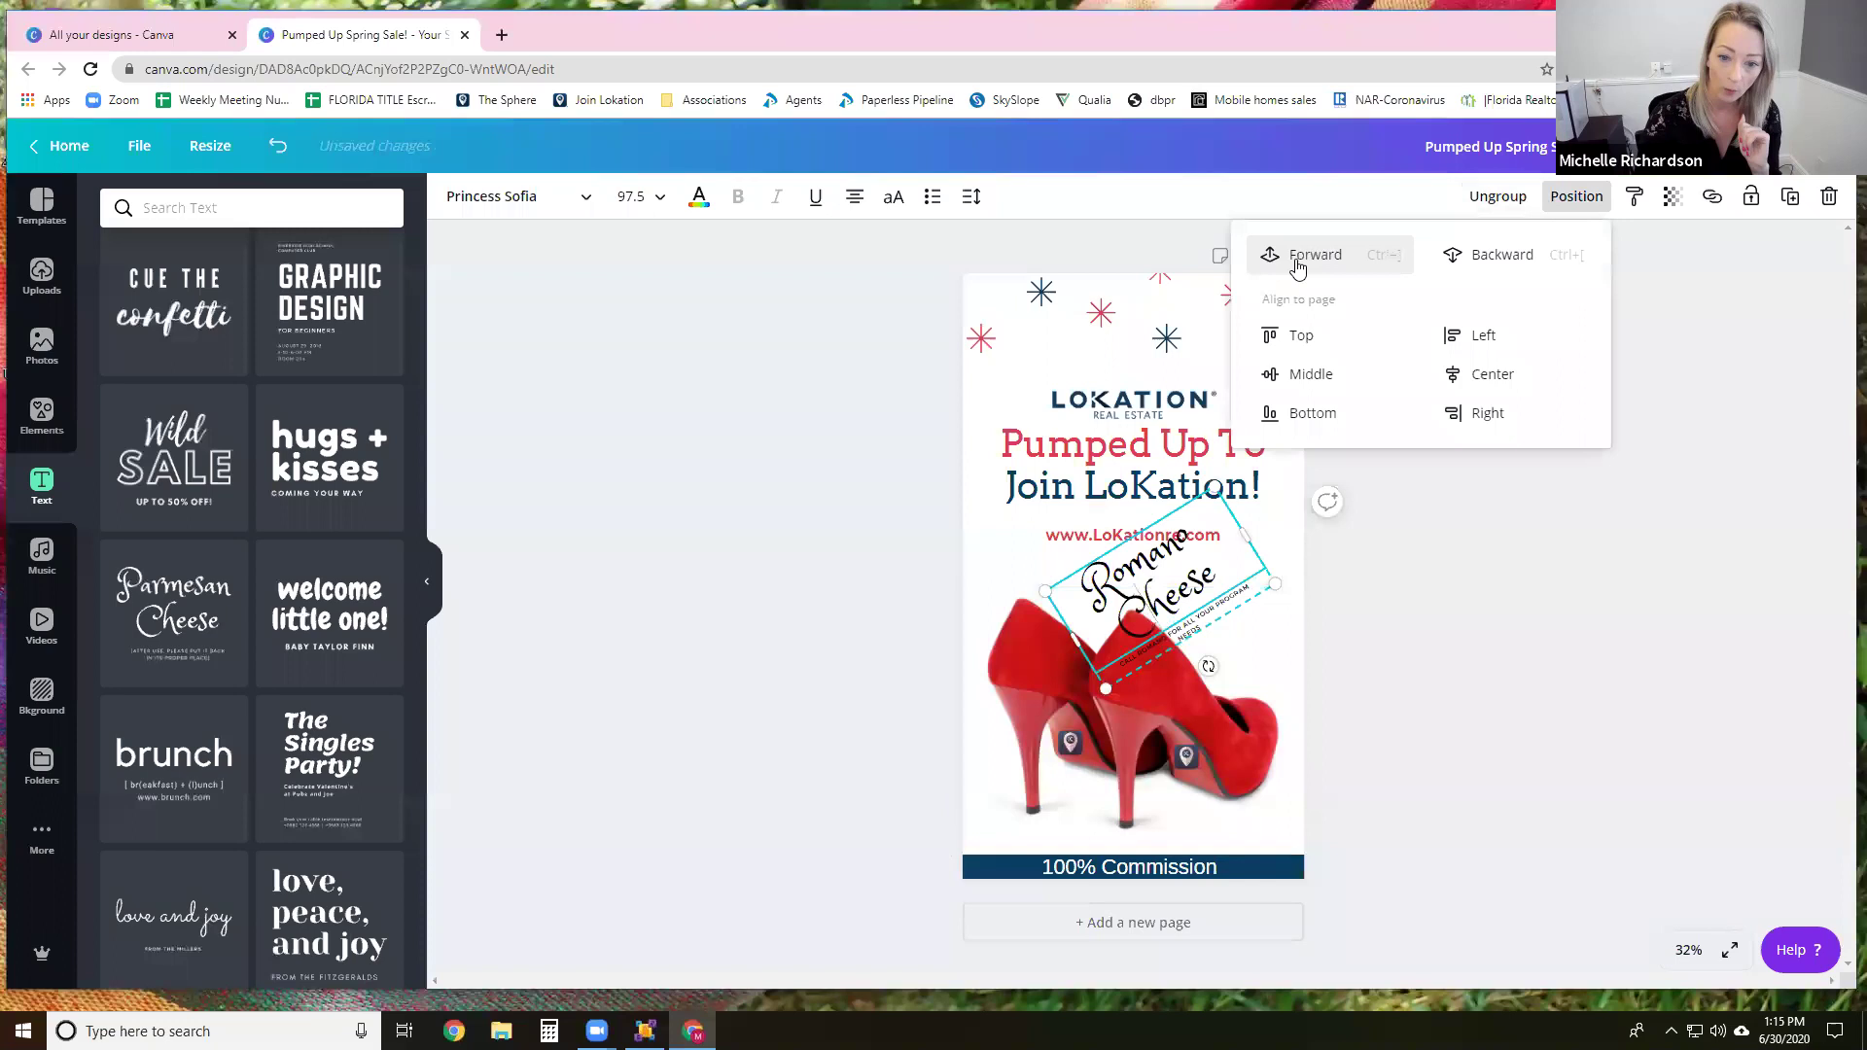
Step: Align the tilted Romano Cheese group to the page's top, bottom, left, center and middle in turn, and nudge it slightly right and down
click(1576, 196)
click(1298, 338)
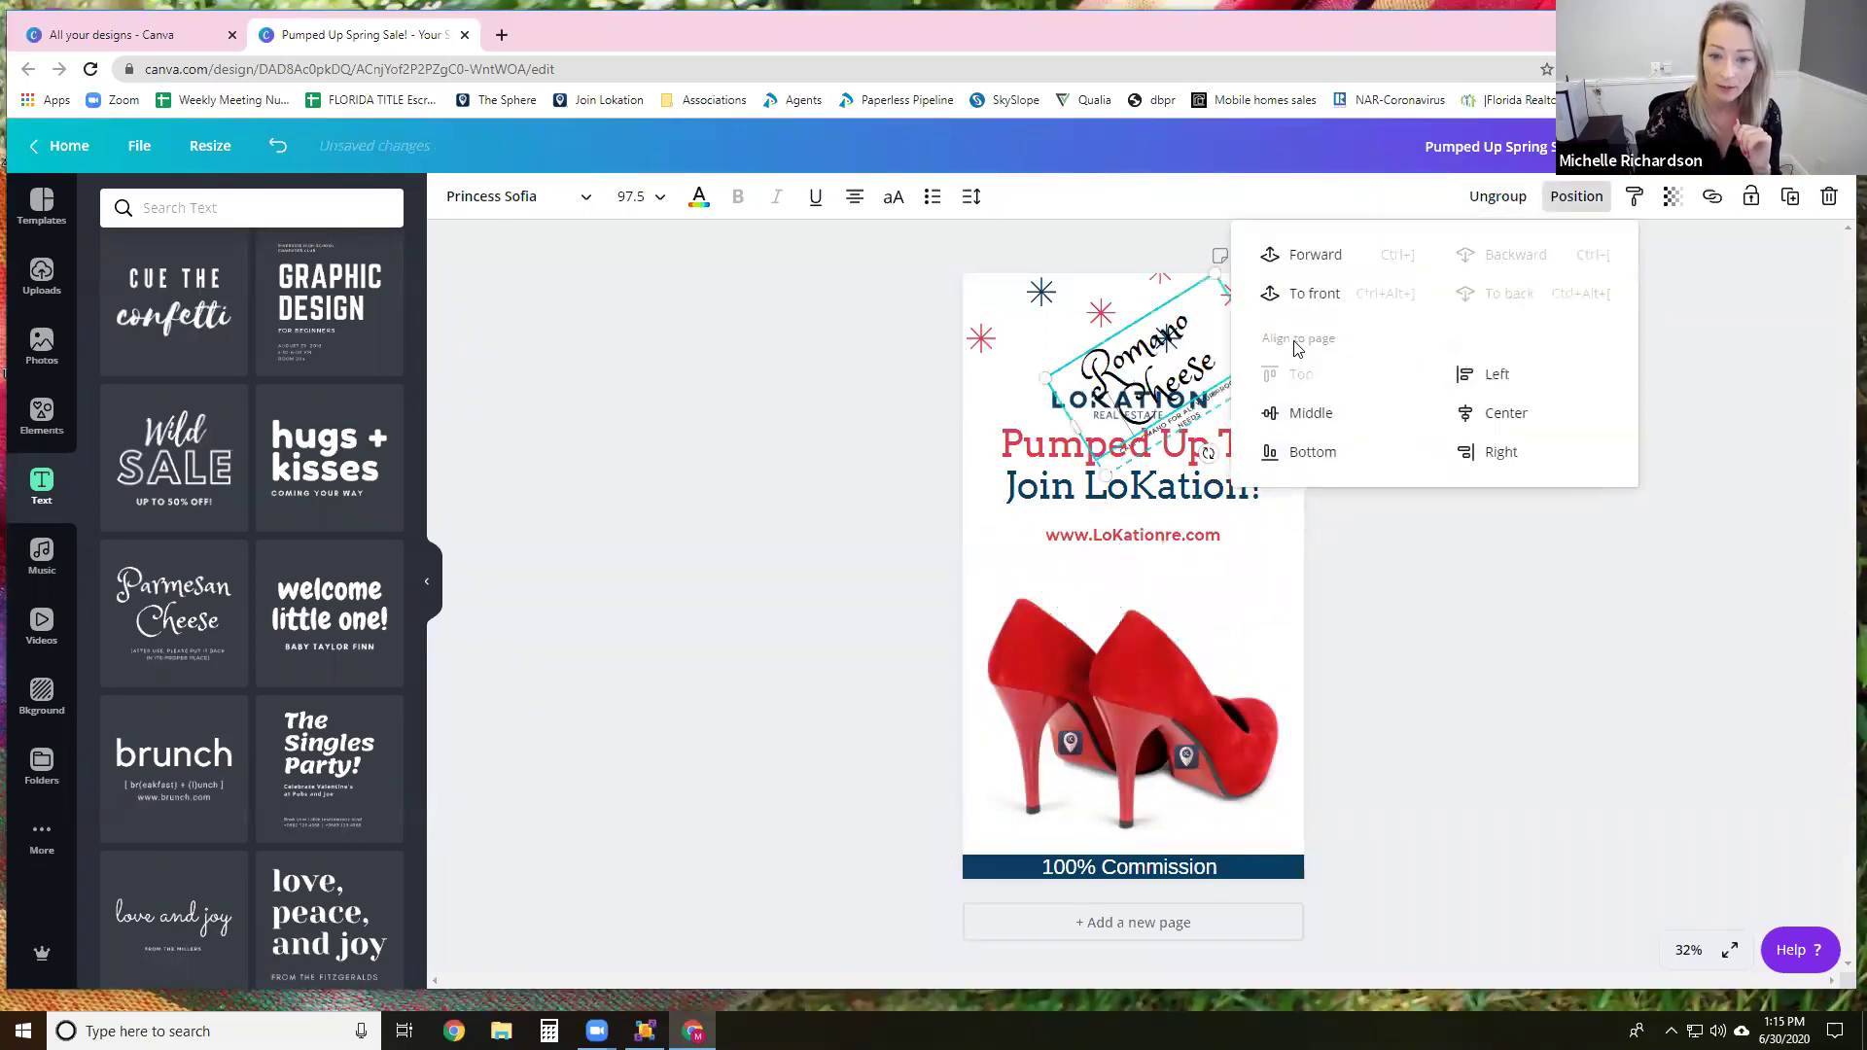
click(1308, 452)
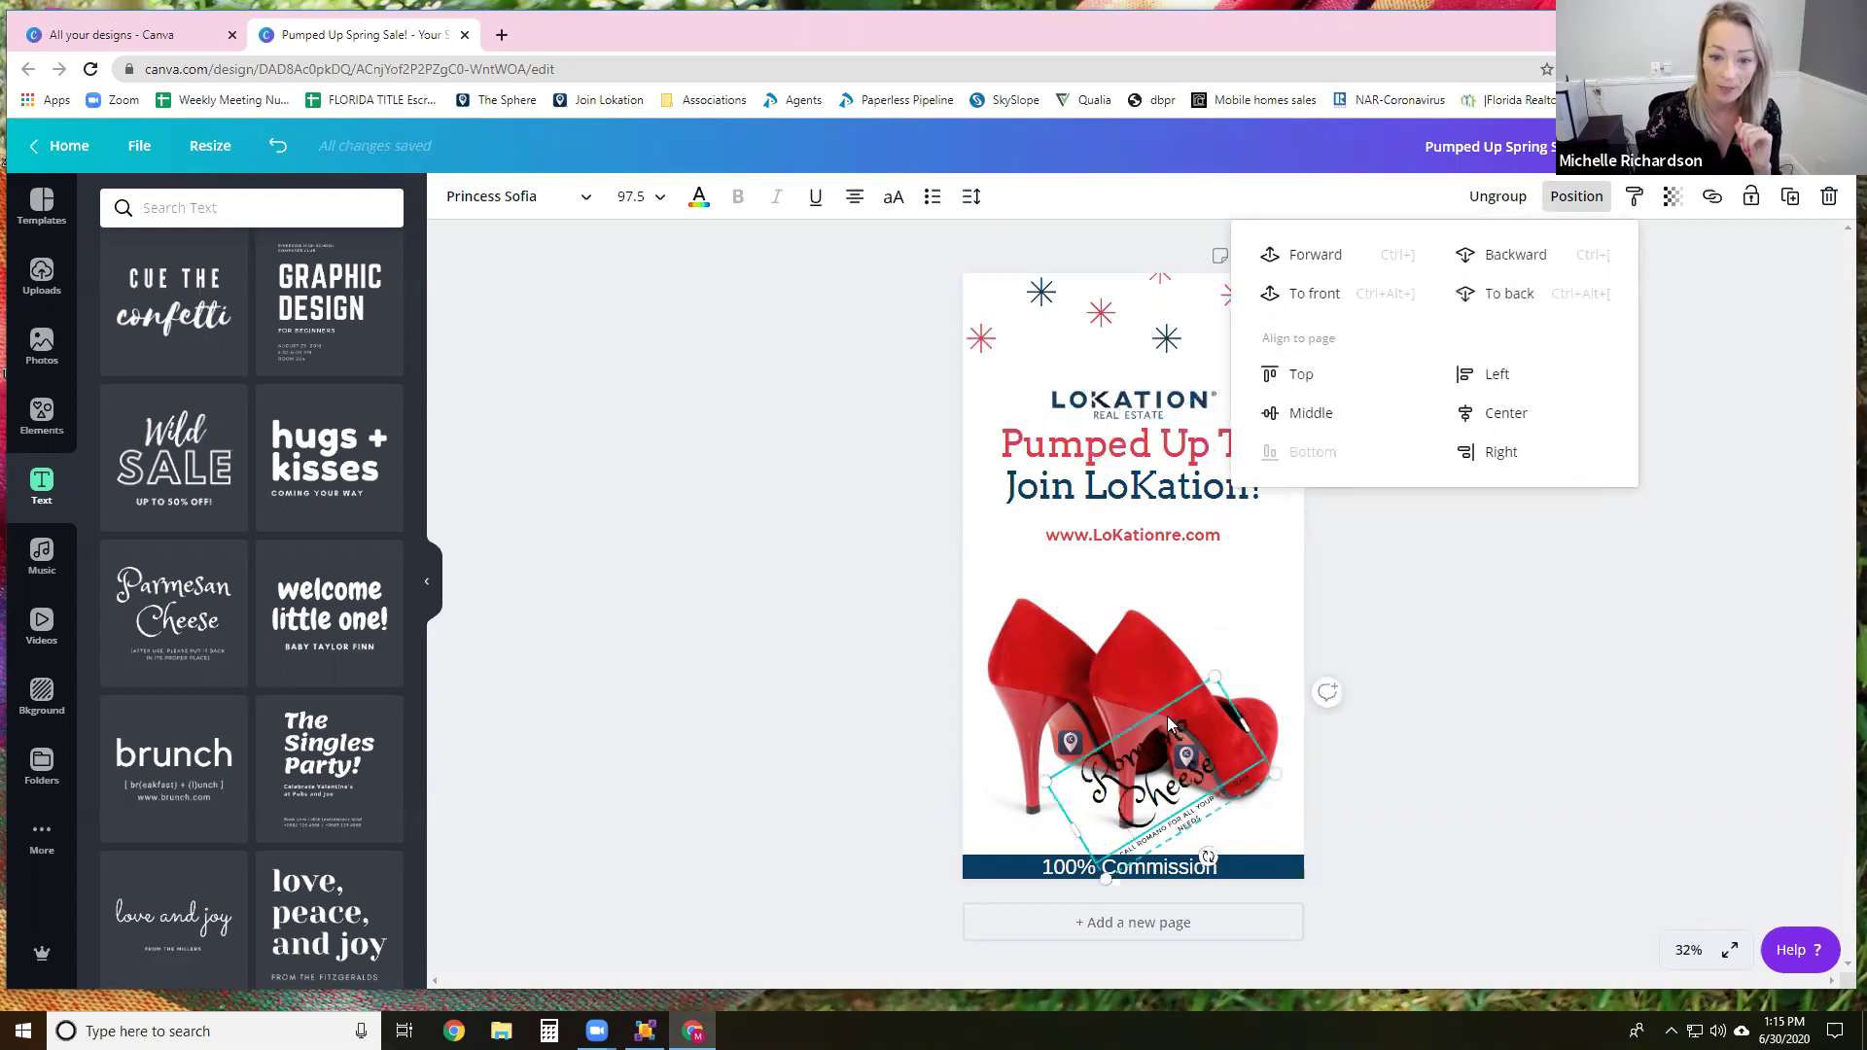
click(1511, 379)
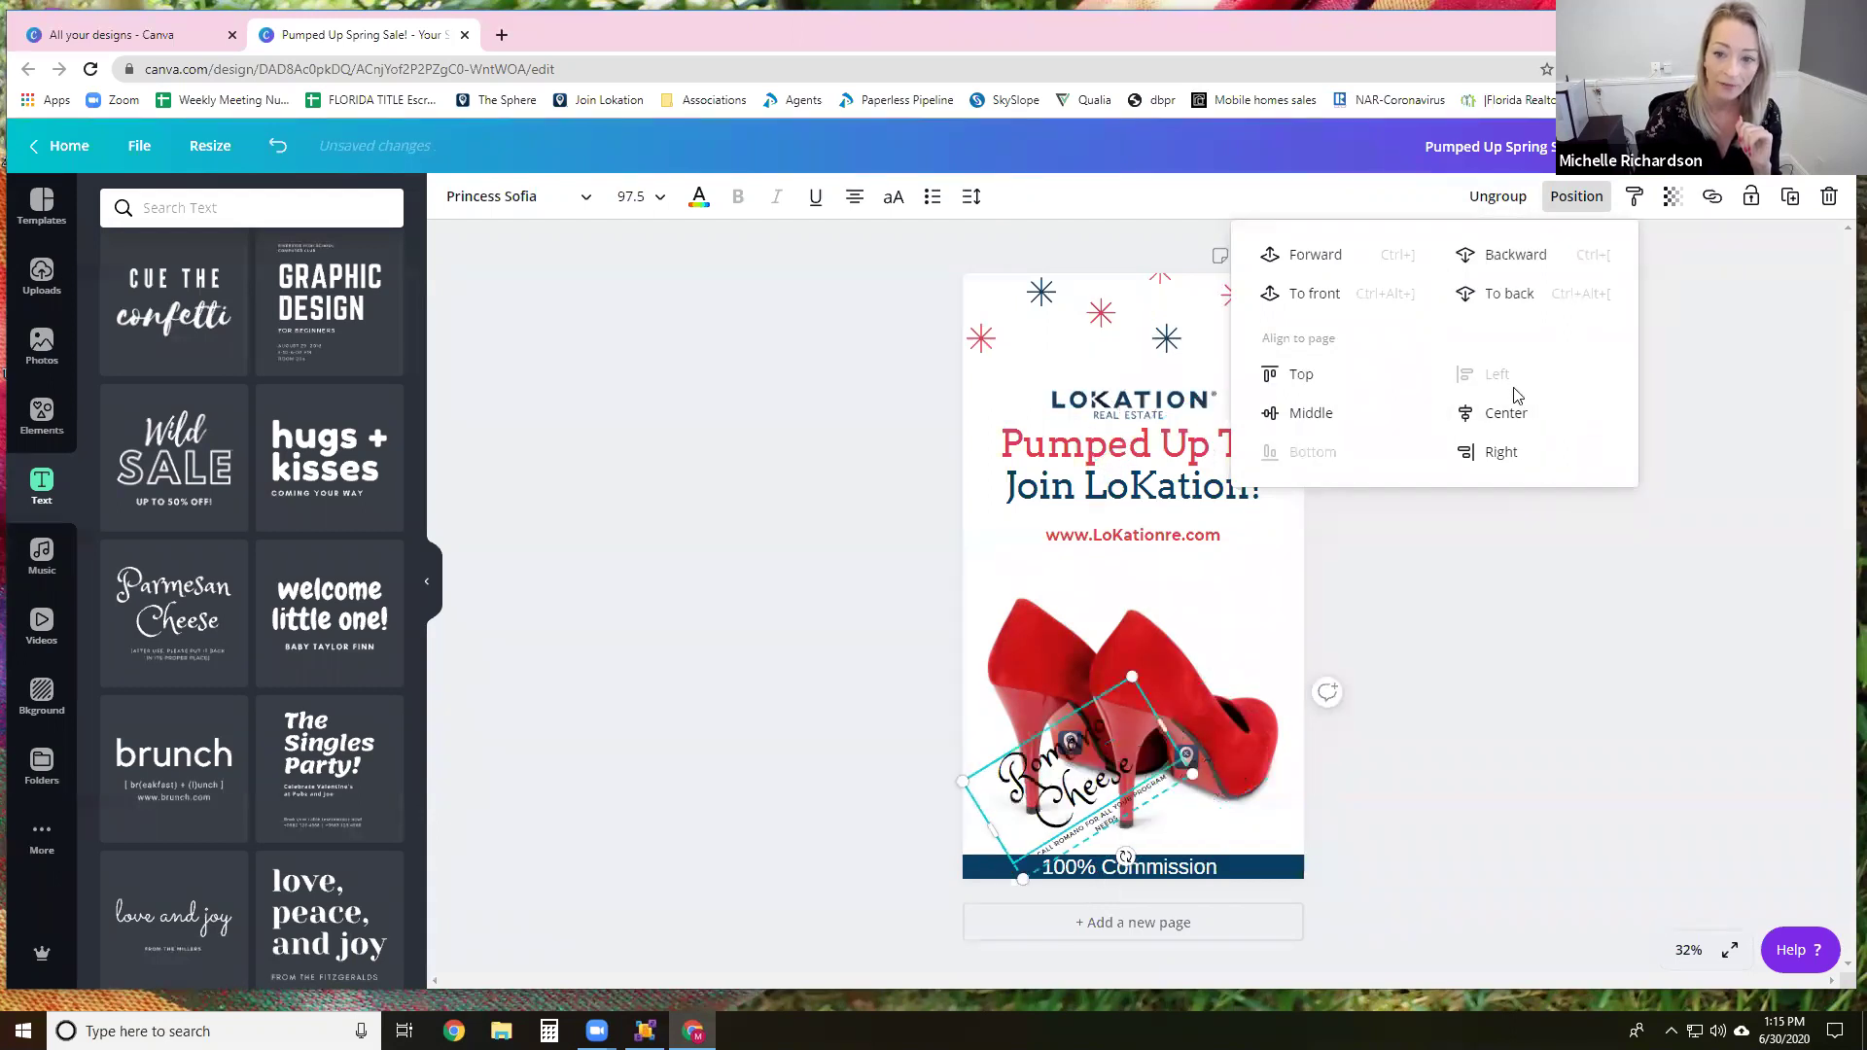
click(1514, 423)
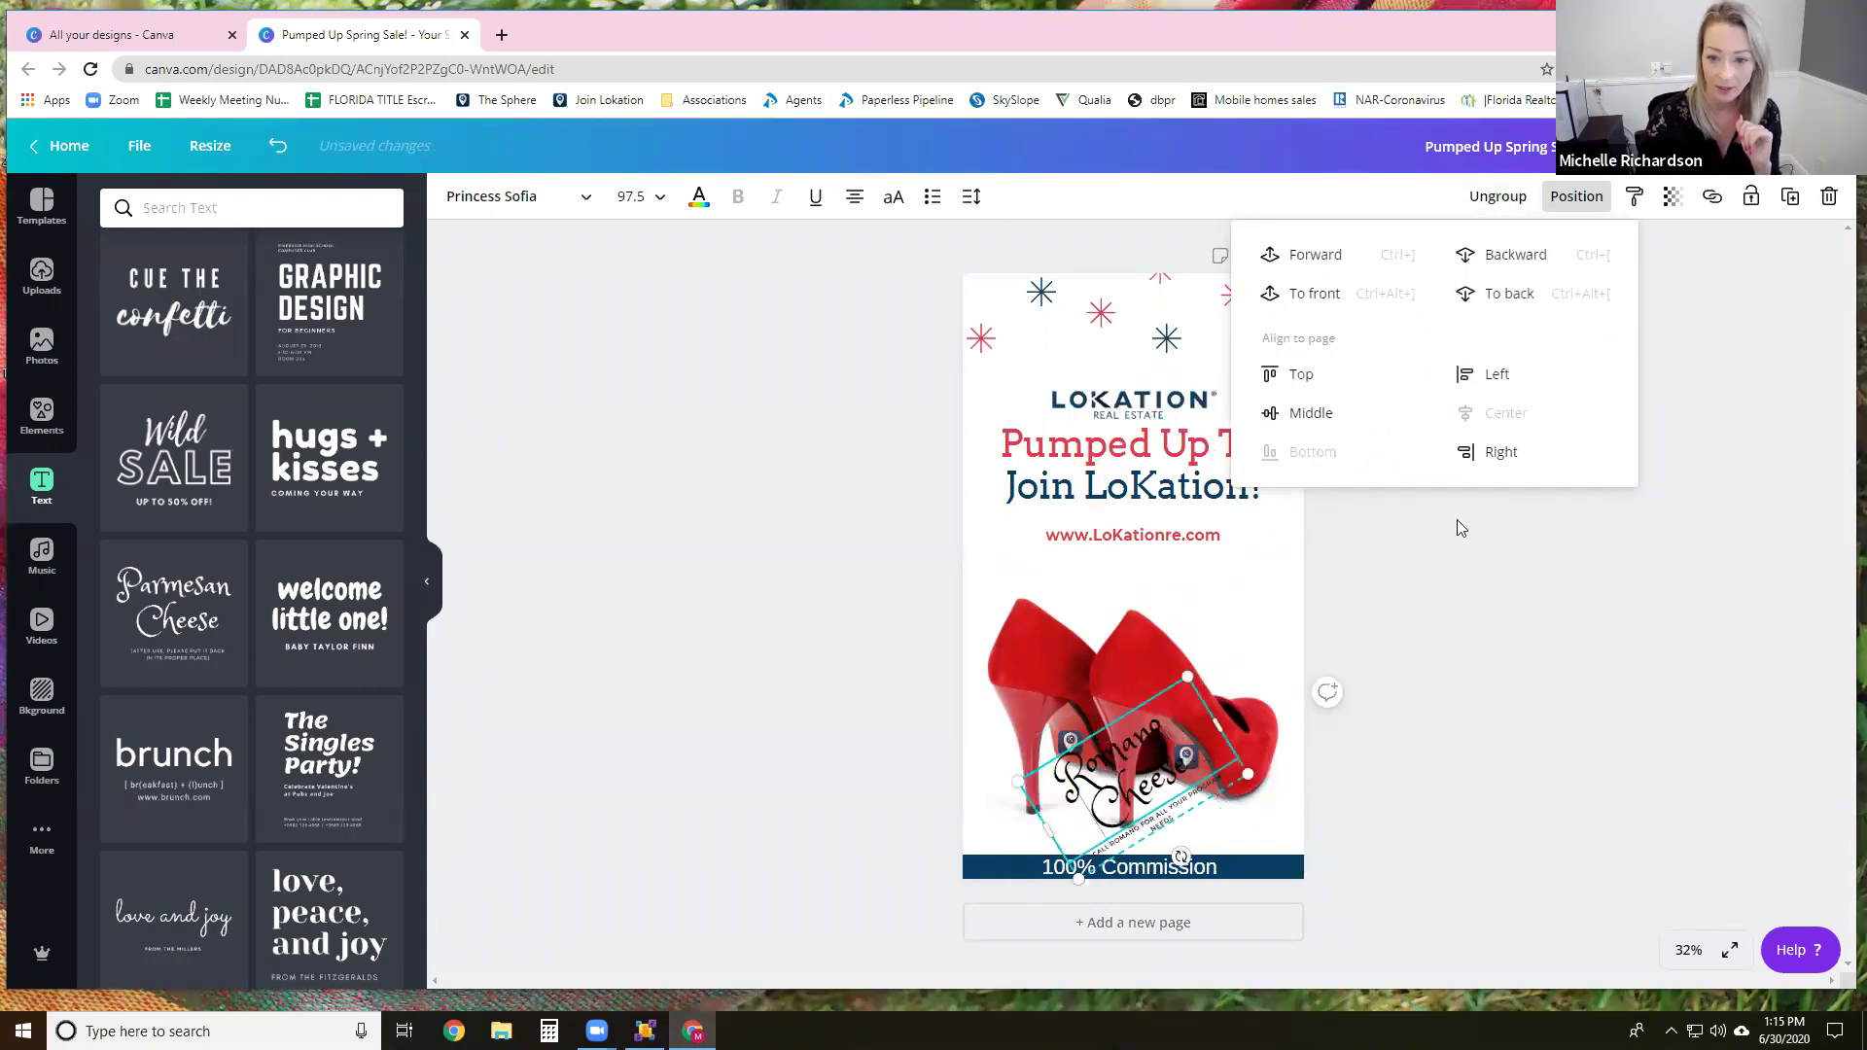
click(1312, 415)
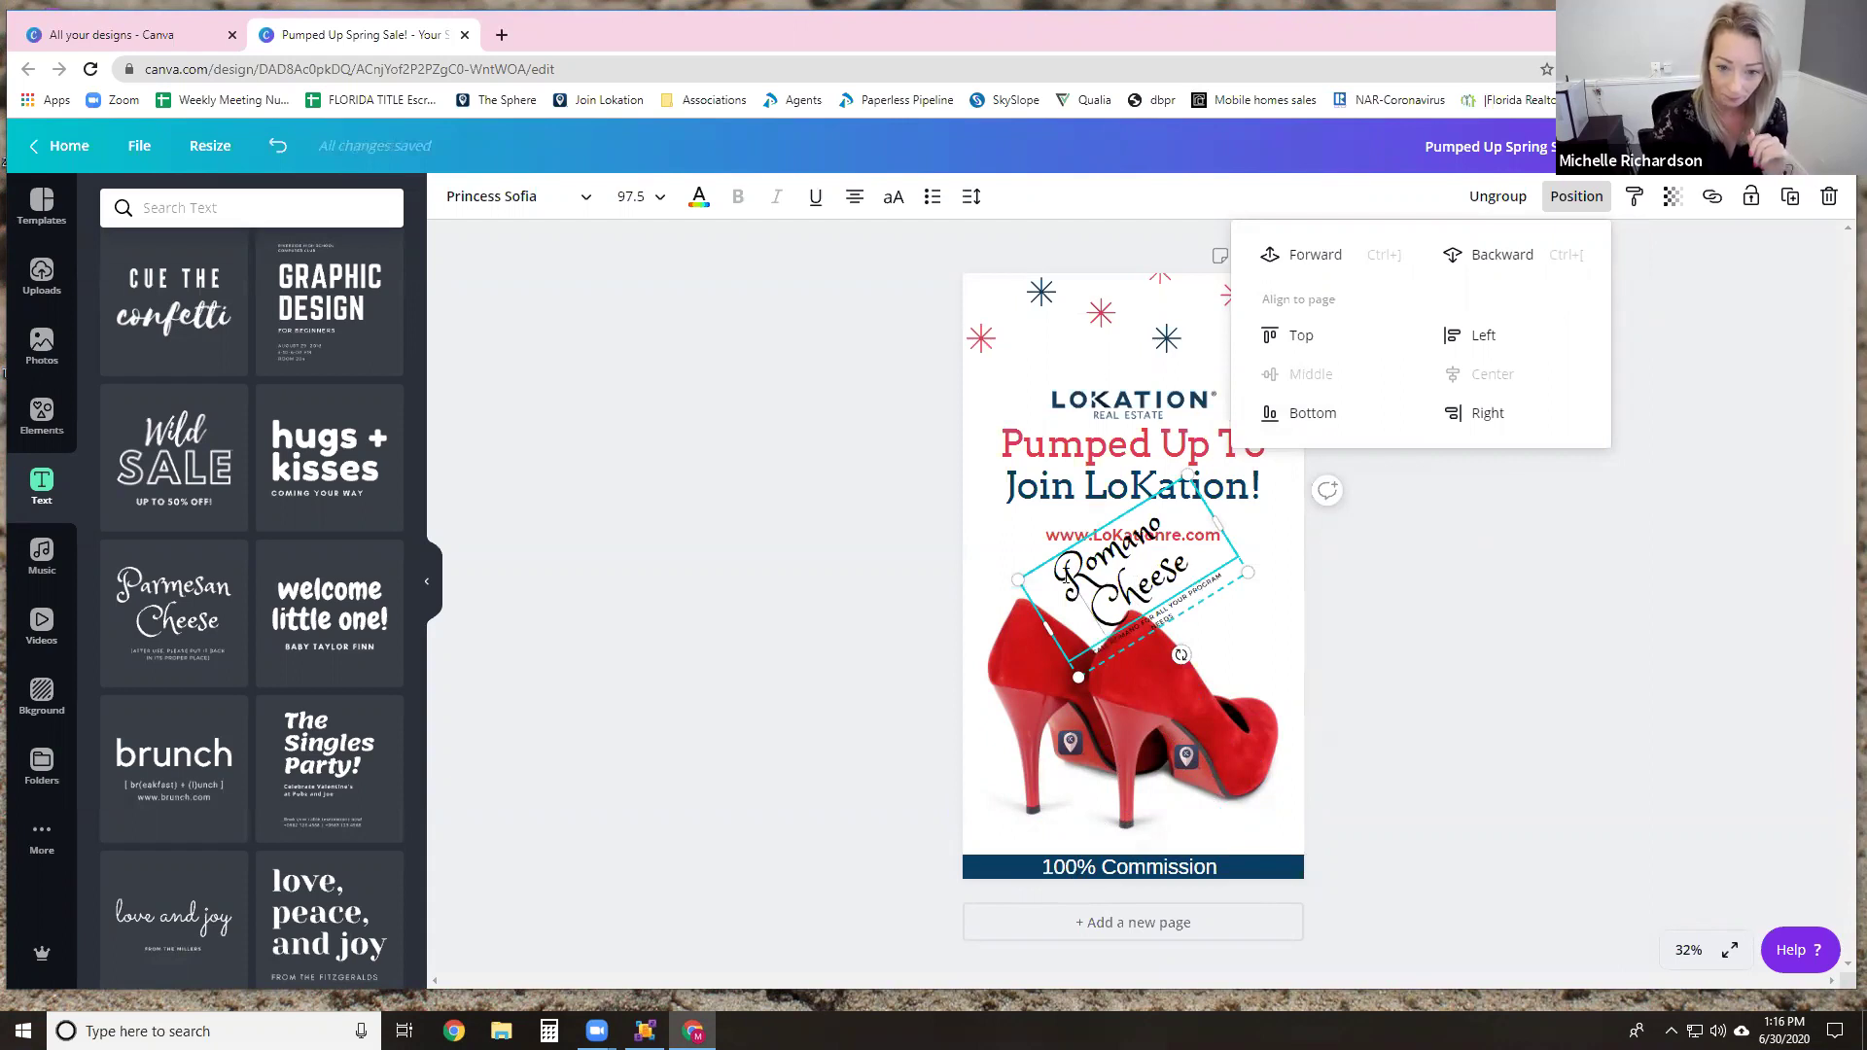
click(1032, 591)
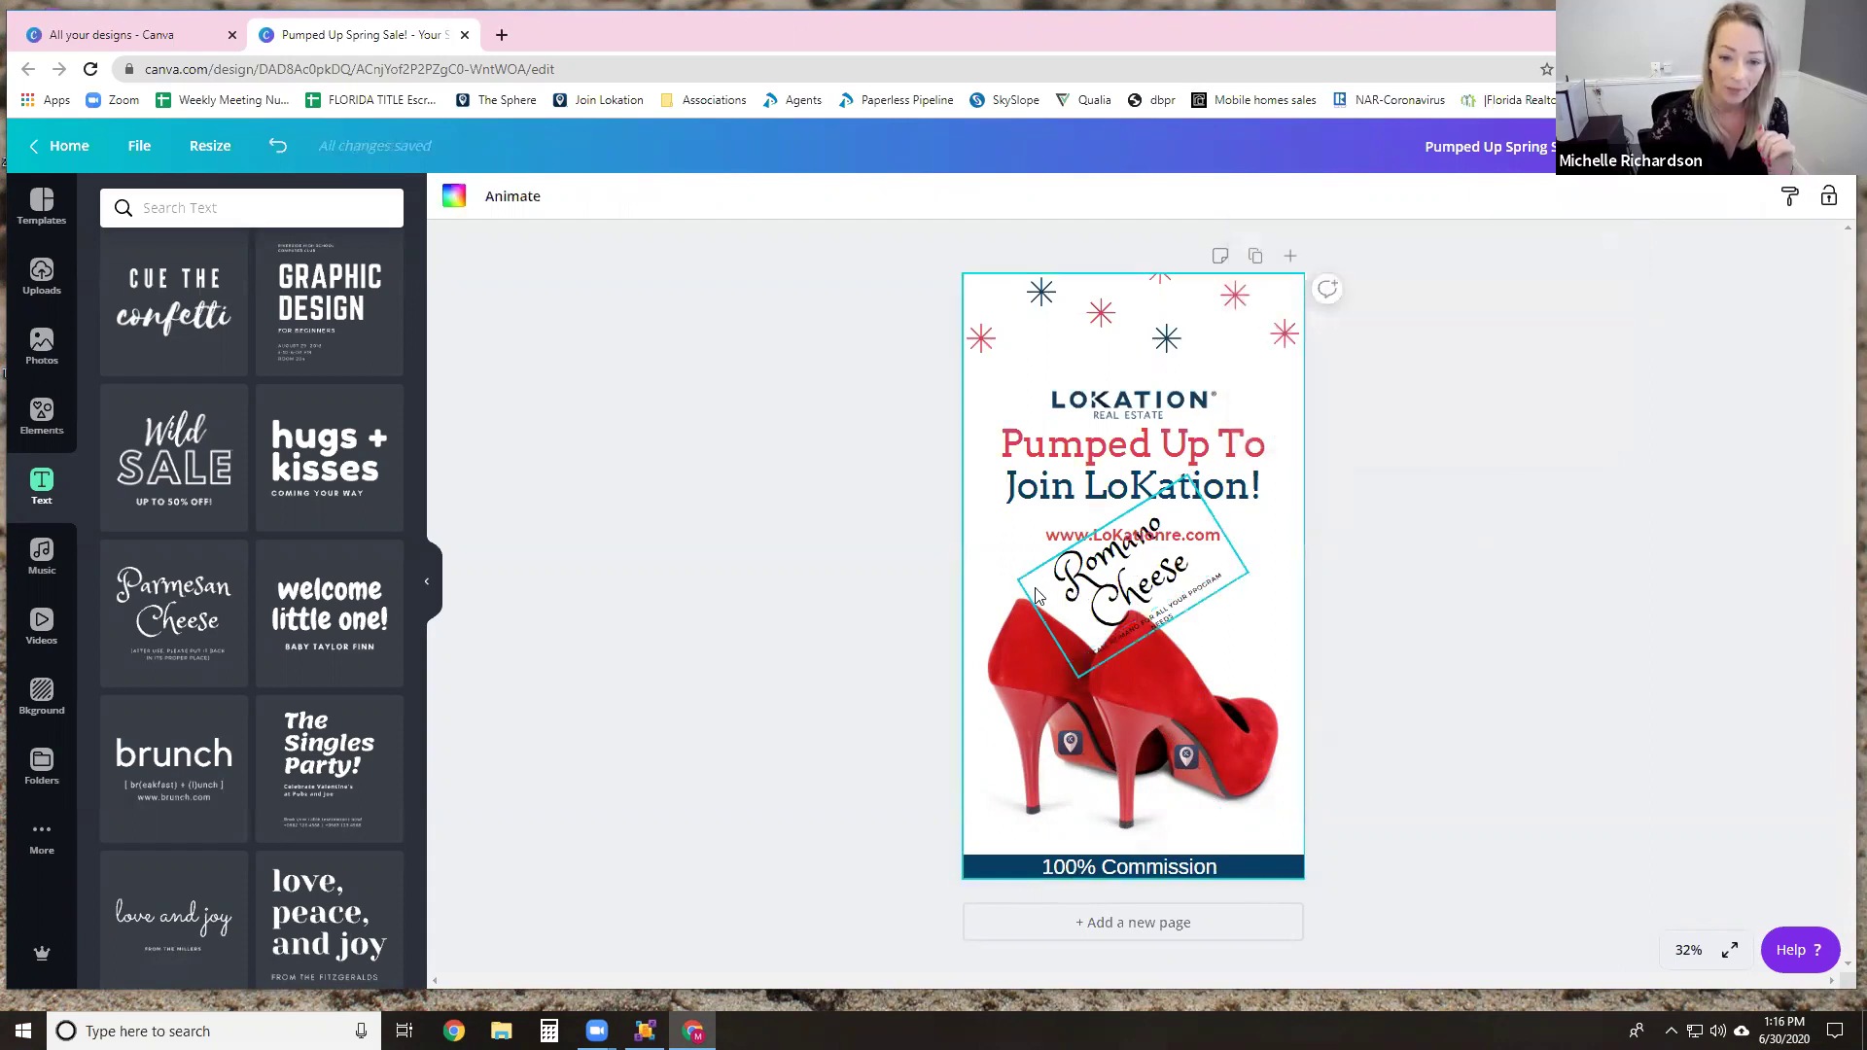
drag(1057, 595, 1080, 603)
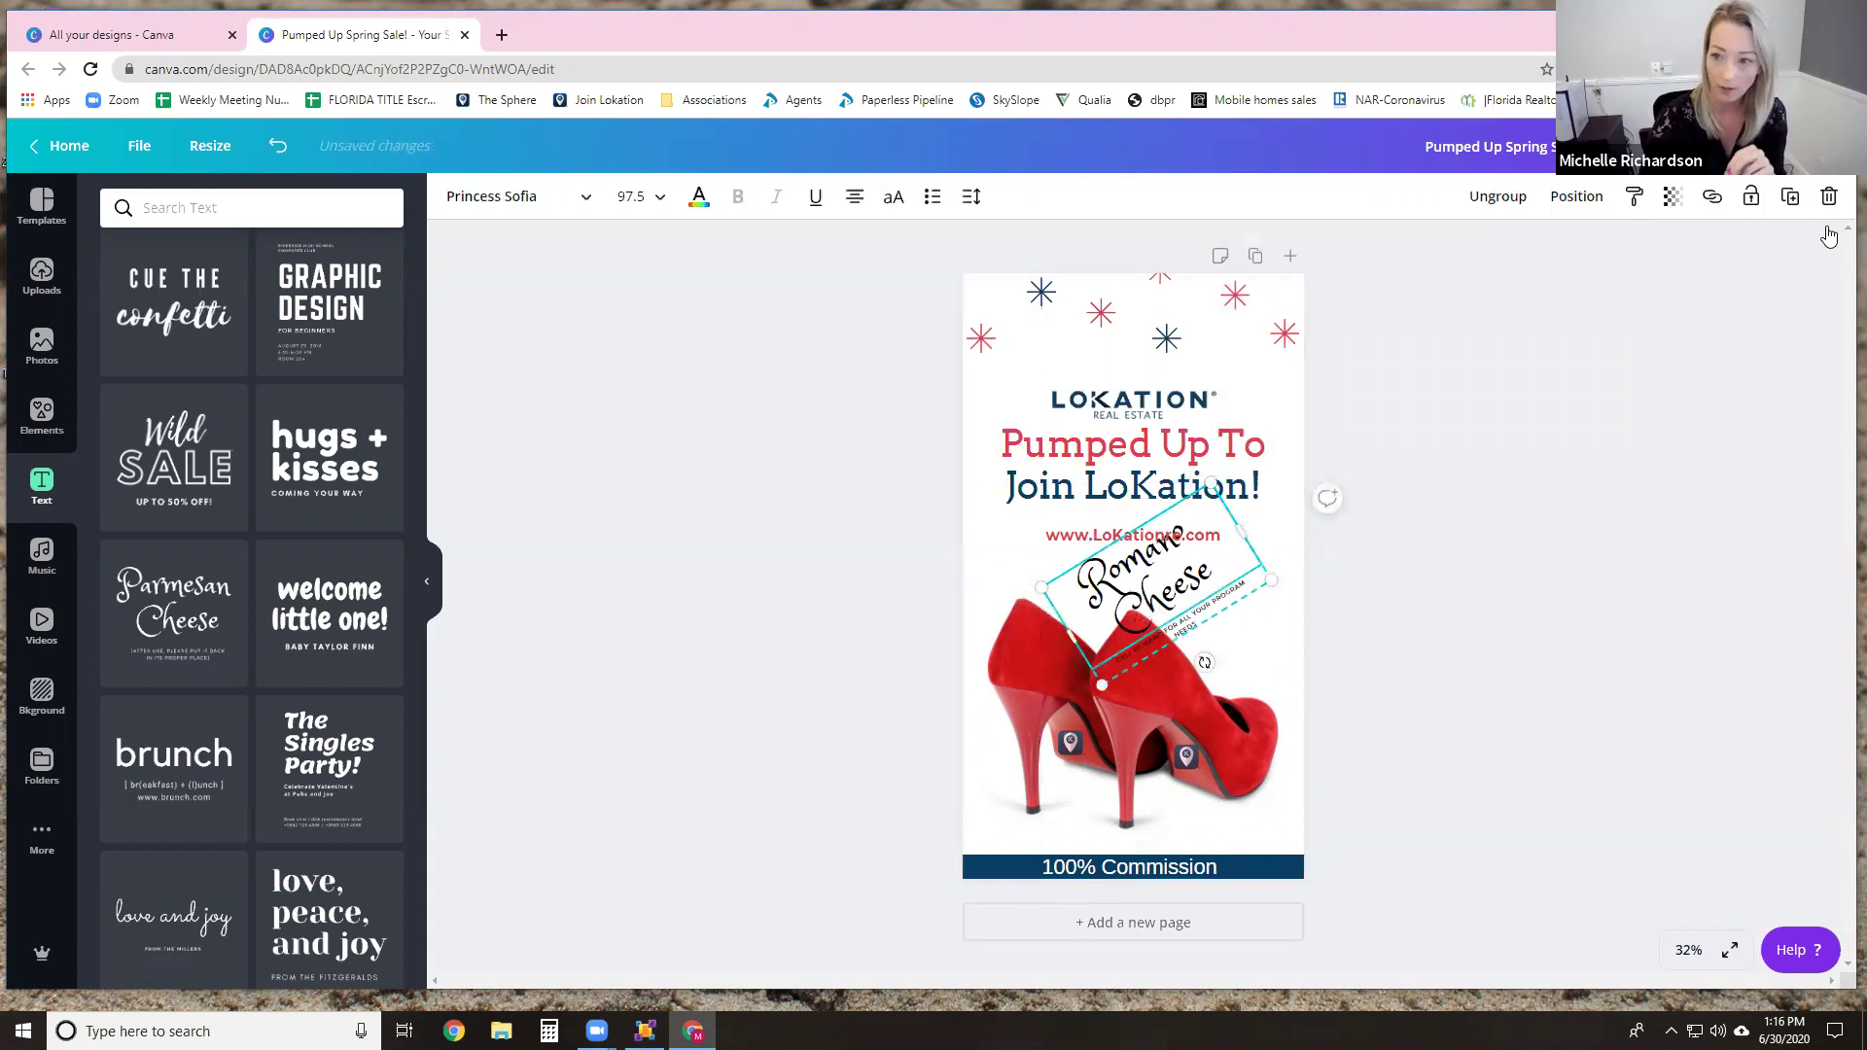
Step: Delete the whole tilted Romano Cheese text group from the page
click(1829, 196)
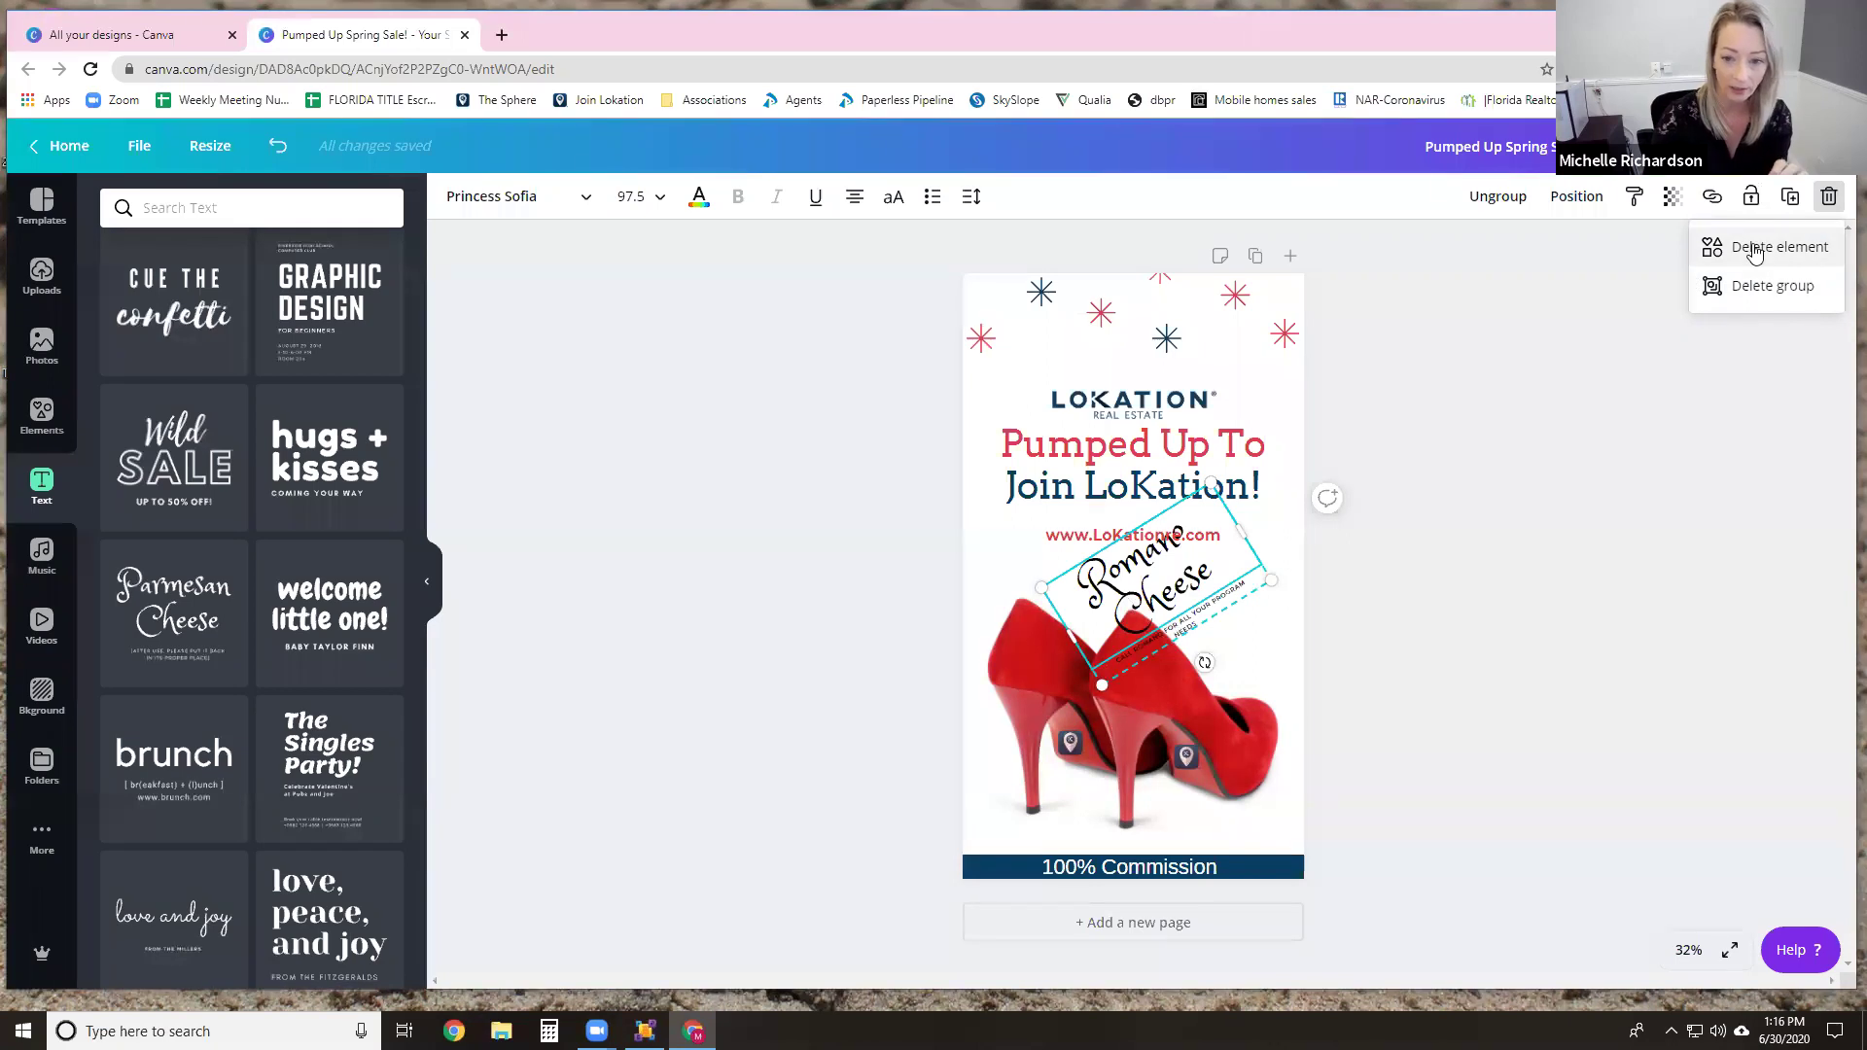
click(1762, 285)
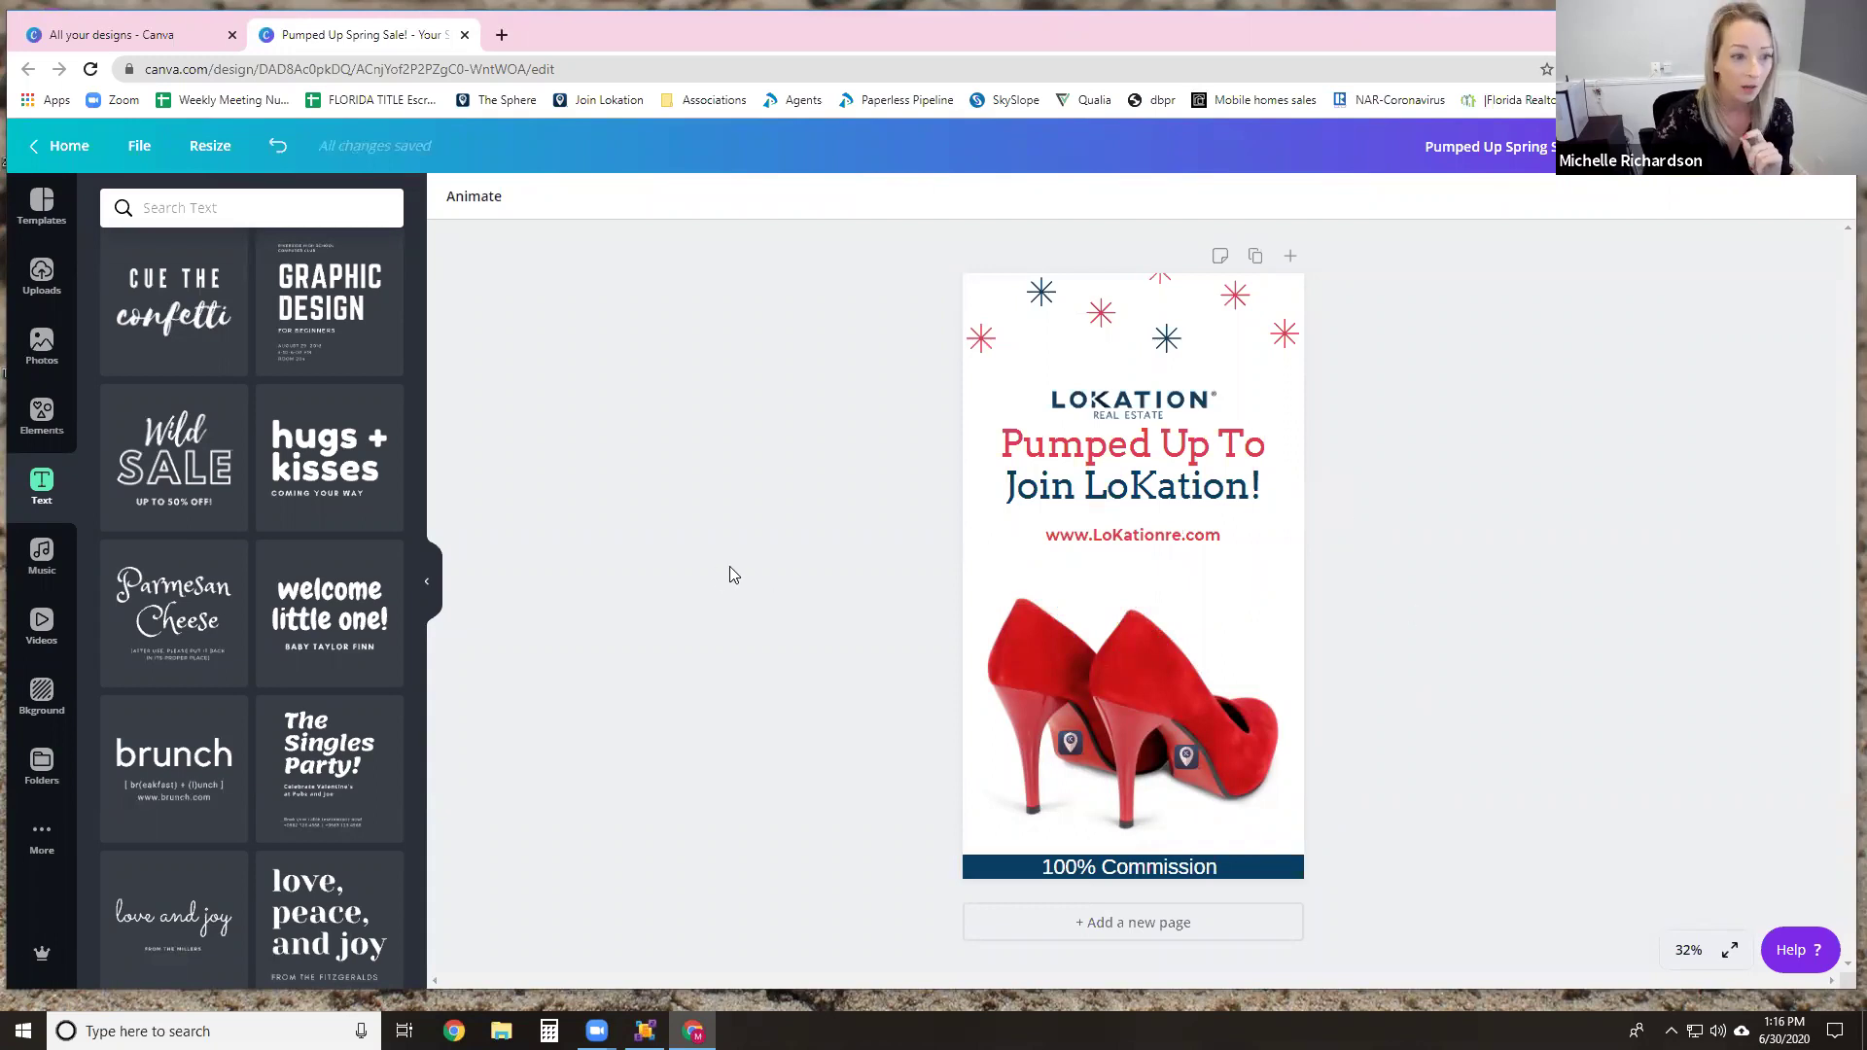
Step: Add the "Epic Thoughts" audio track to the design and look at the available stock videos
click(41, 574)
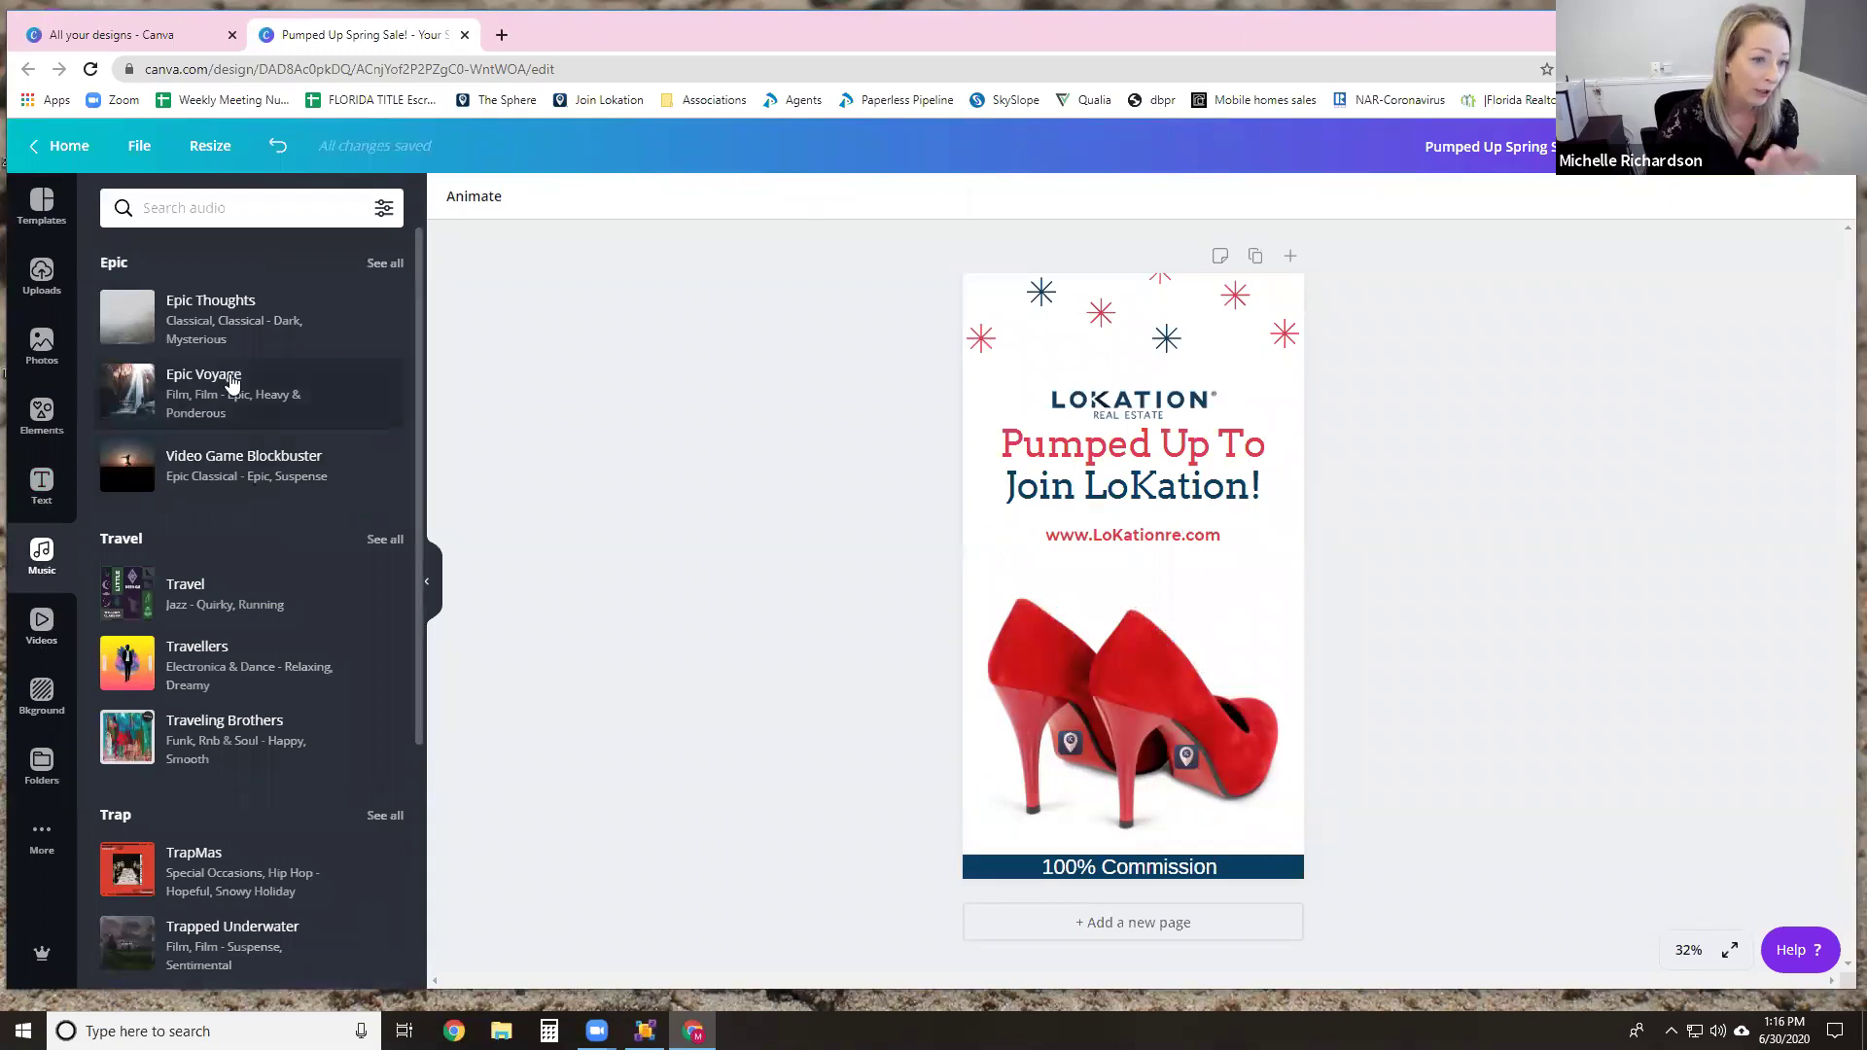
click(216, 317)
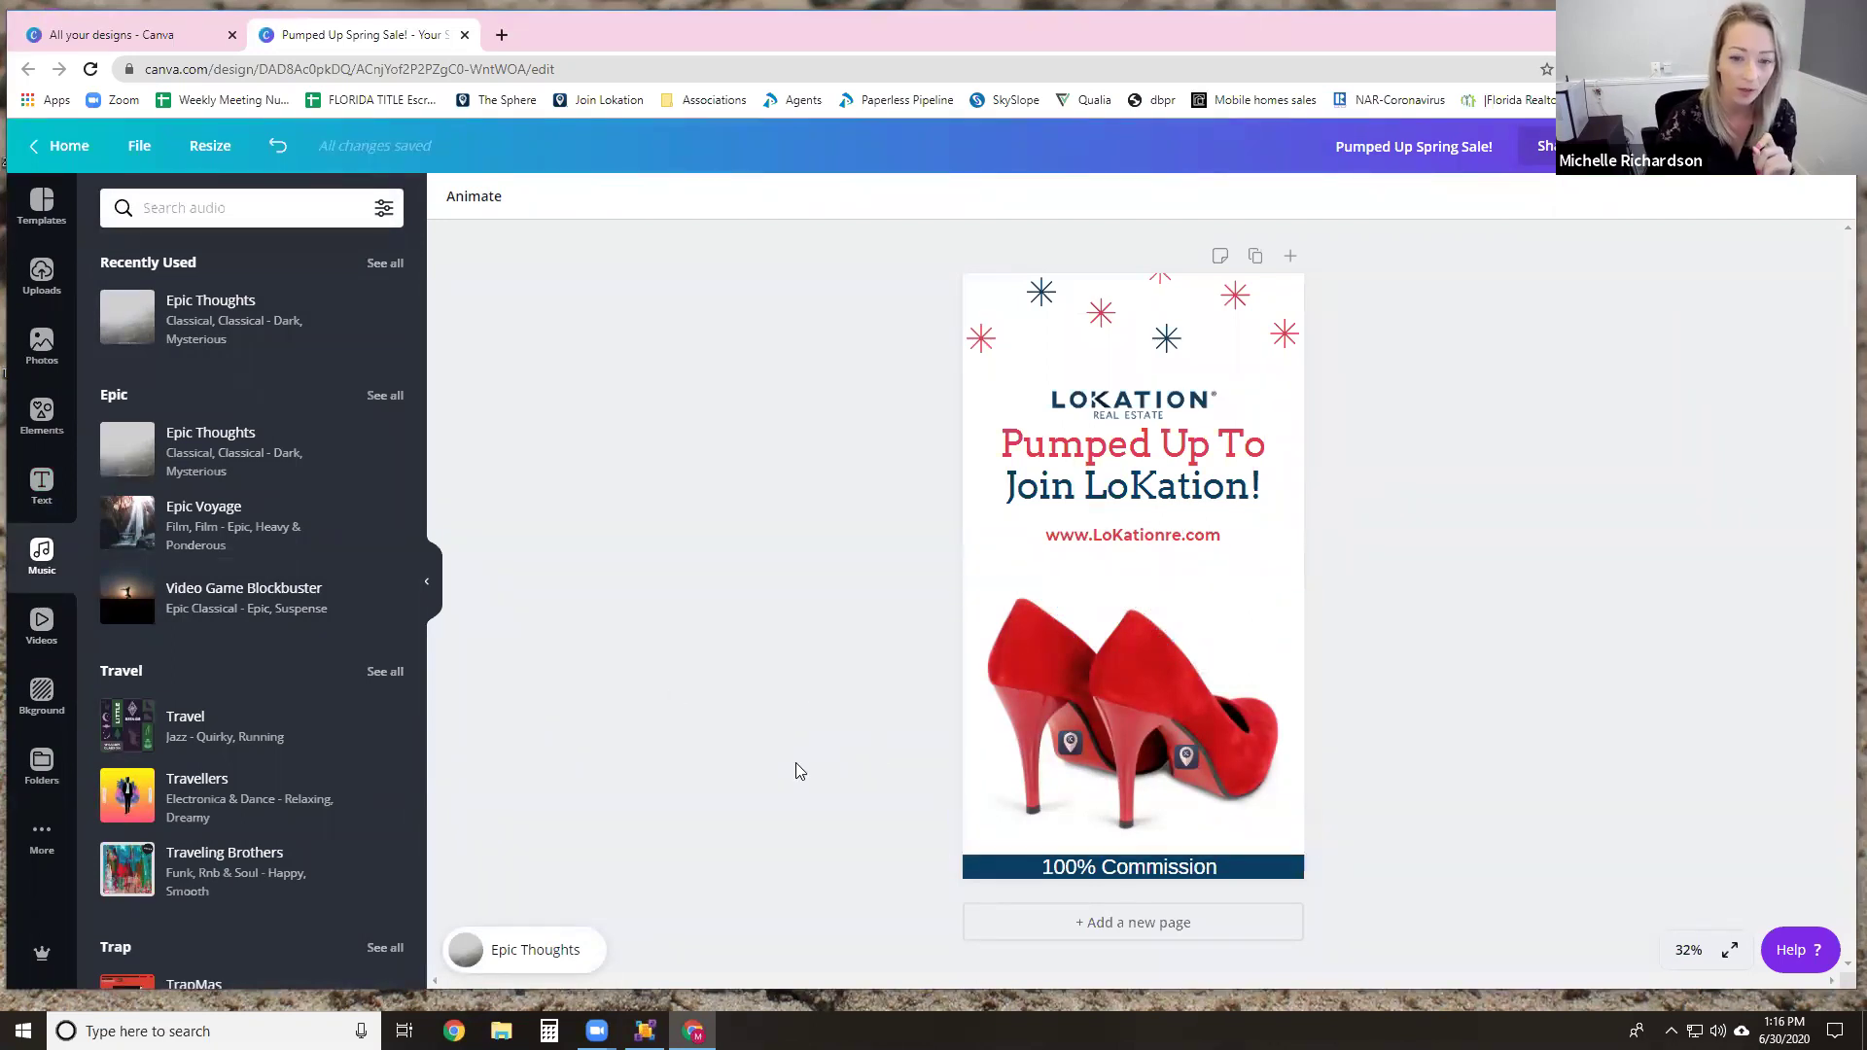
click(39, 632)
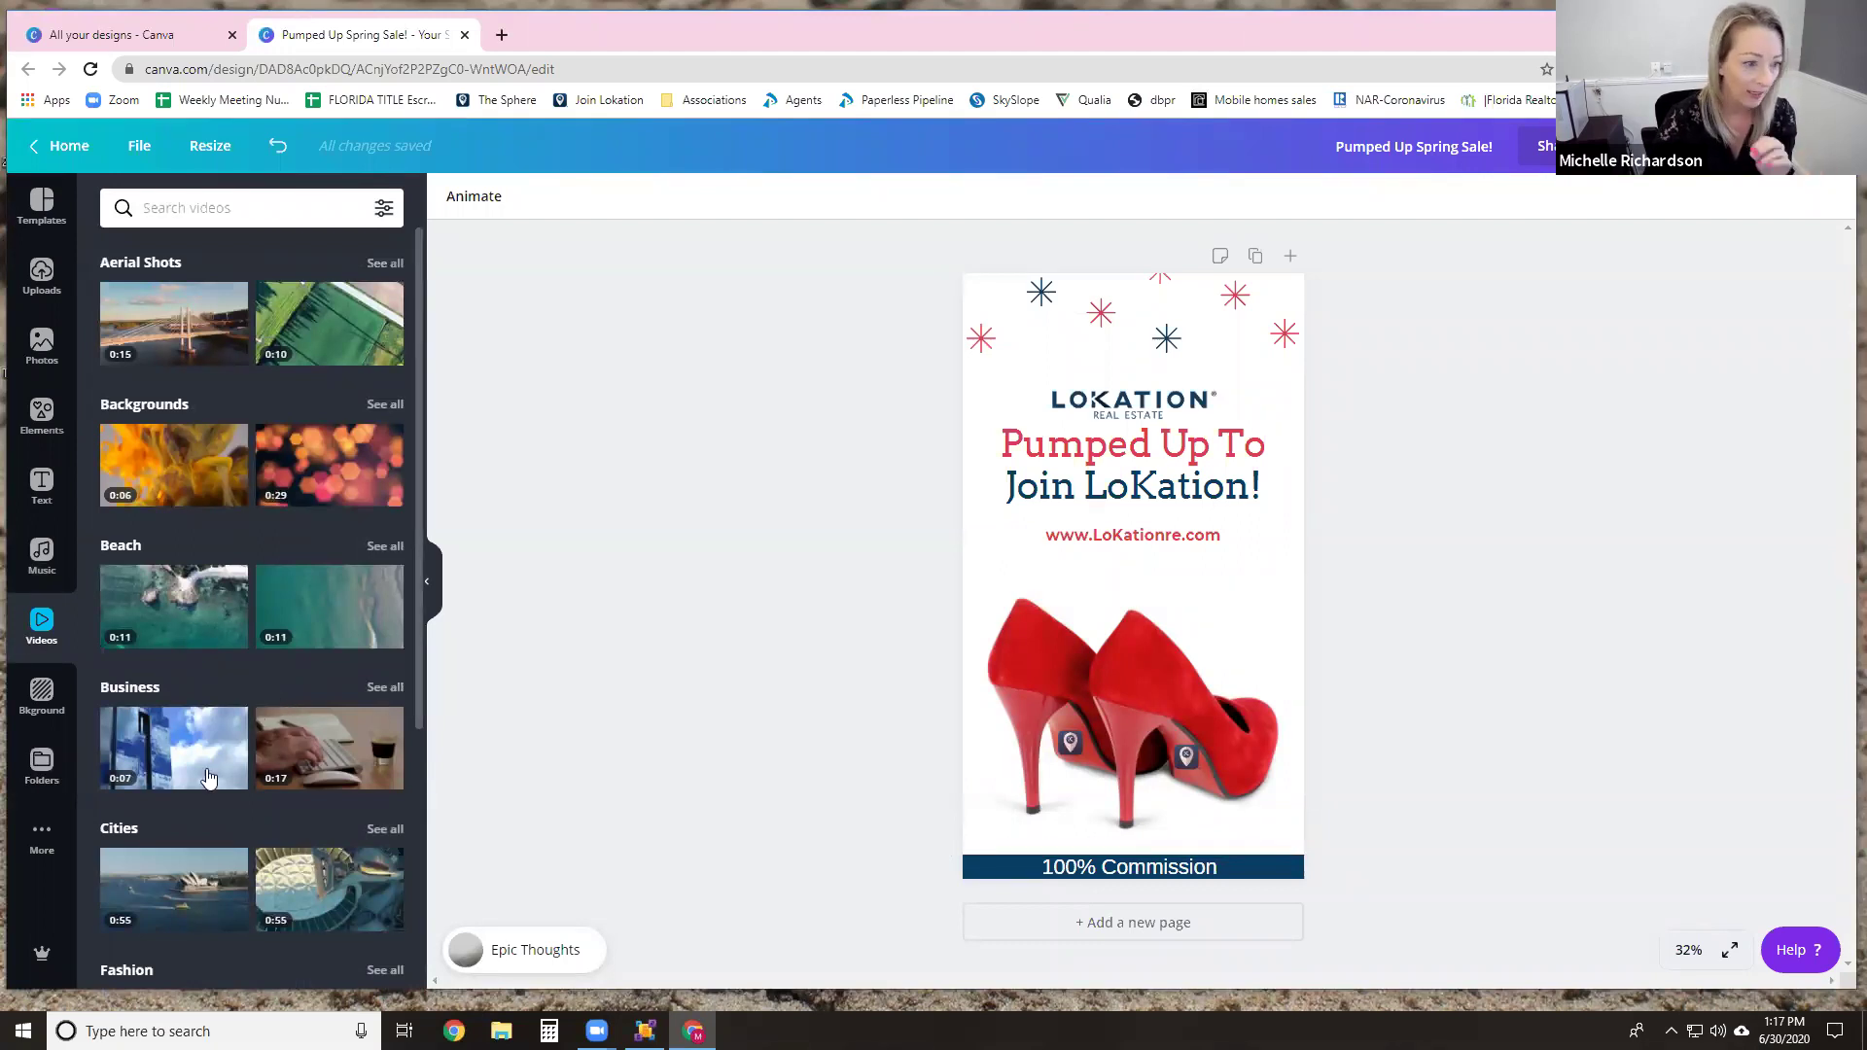
Step: Try the multicoloured abstract paint image as the page background, and undo it
click(58, 719)
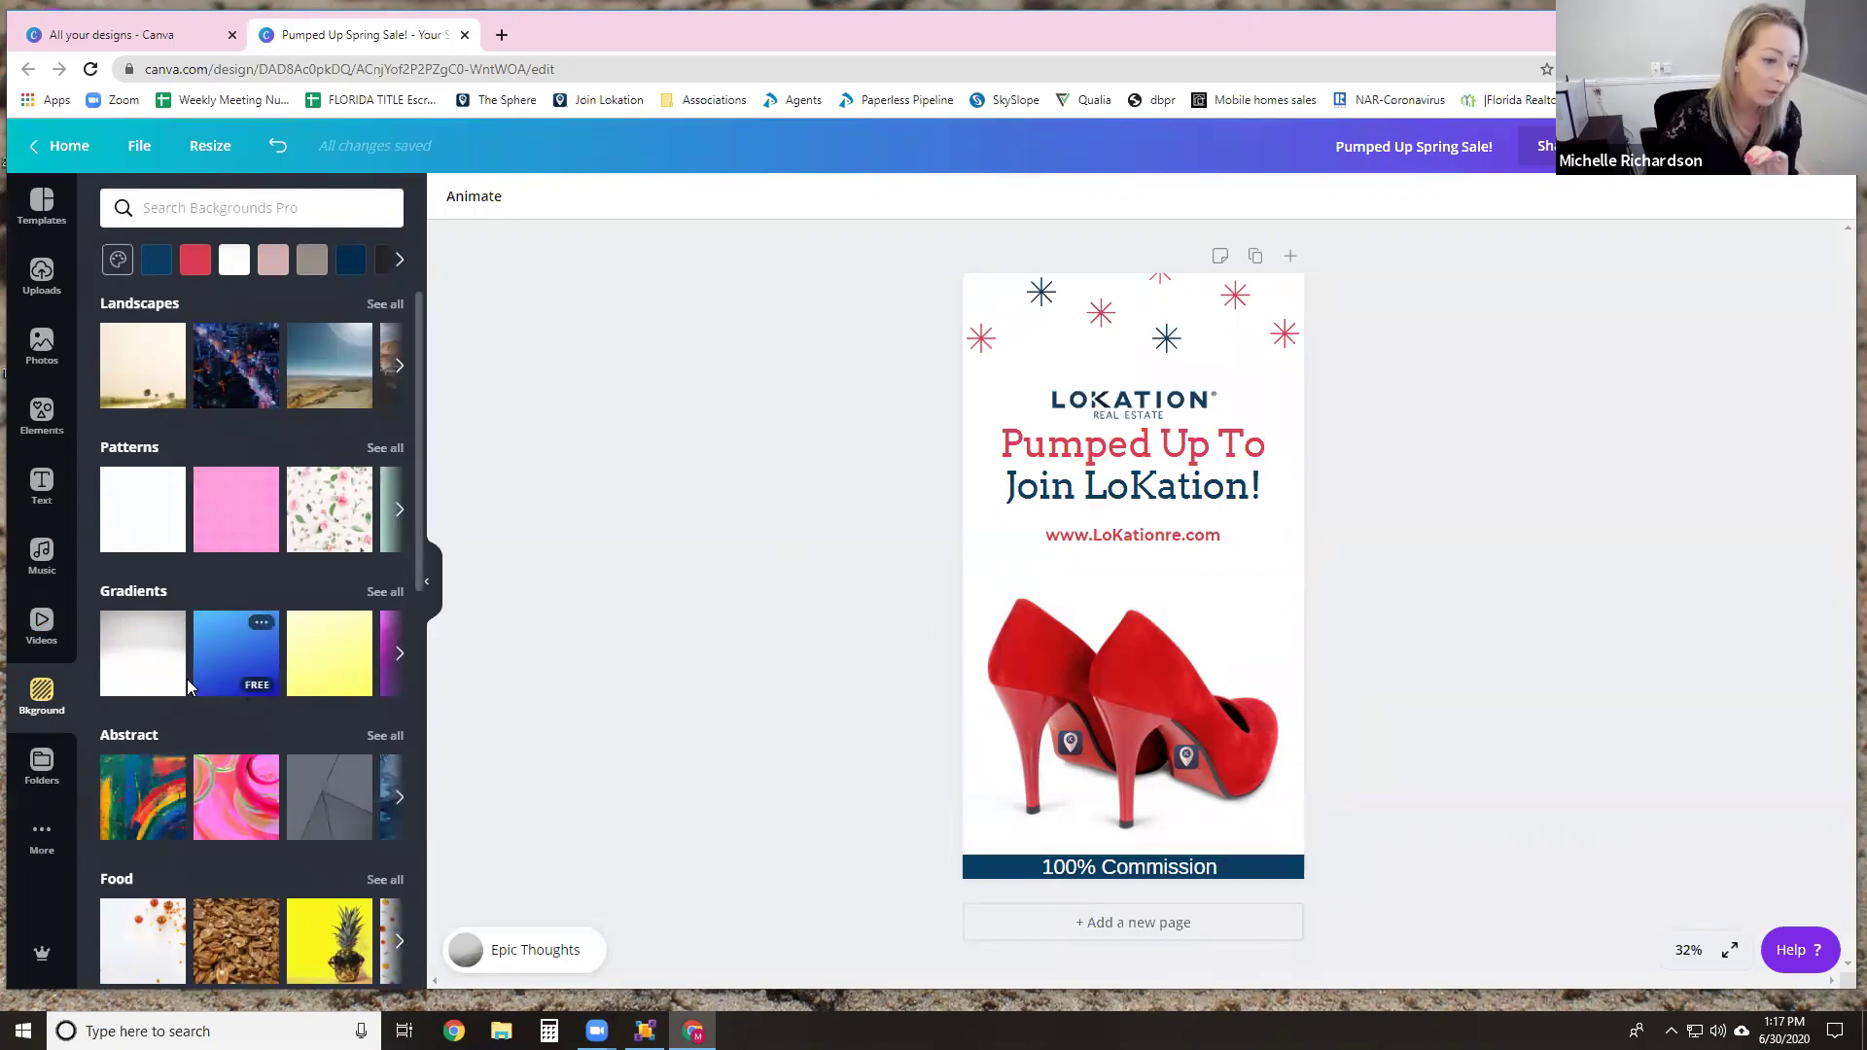
drag(163, 825, 1146, 458)
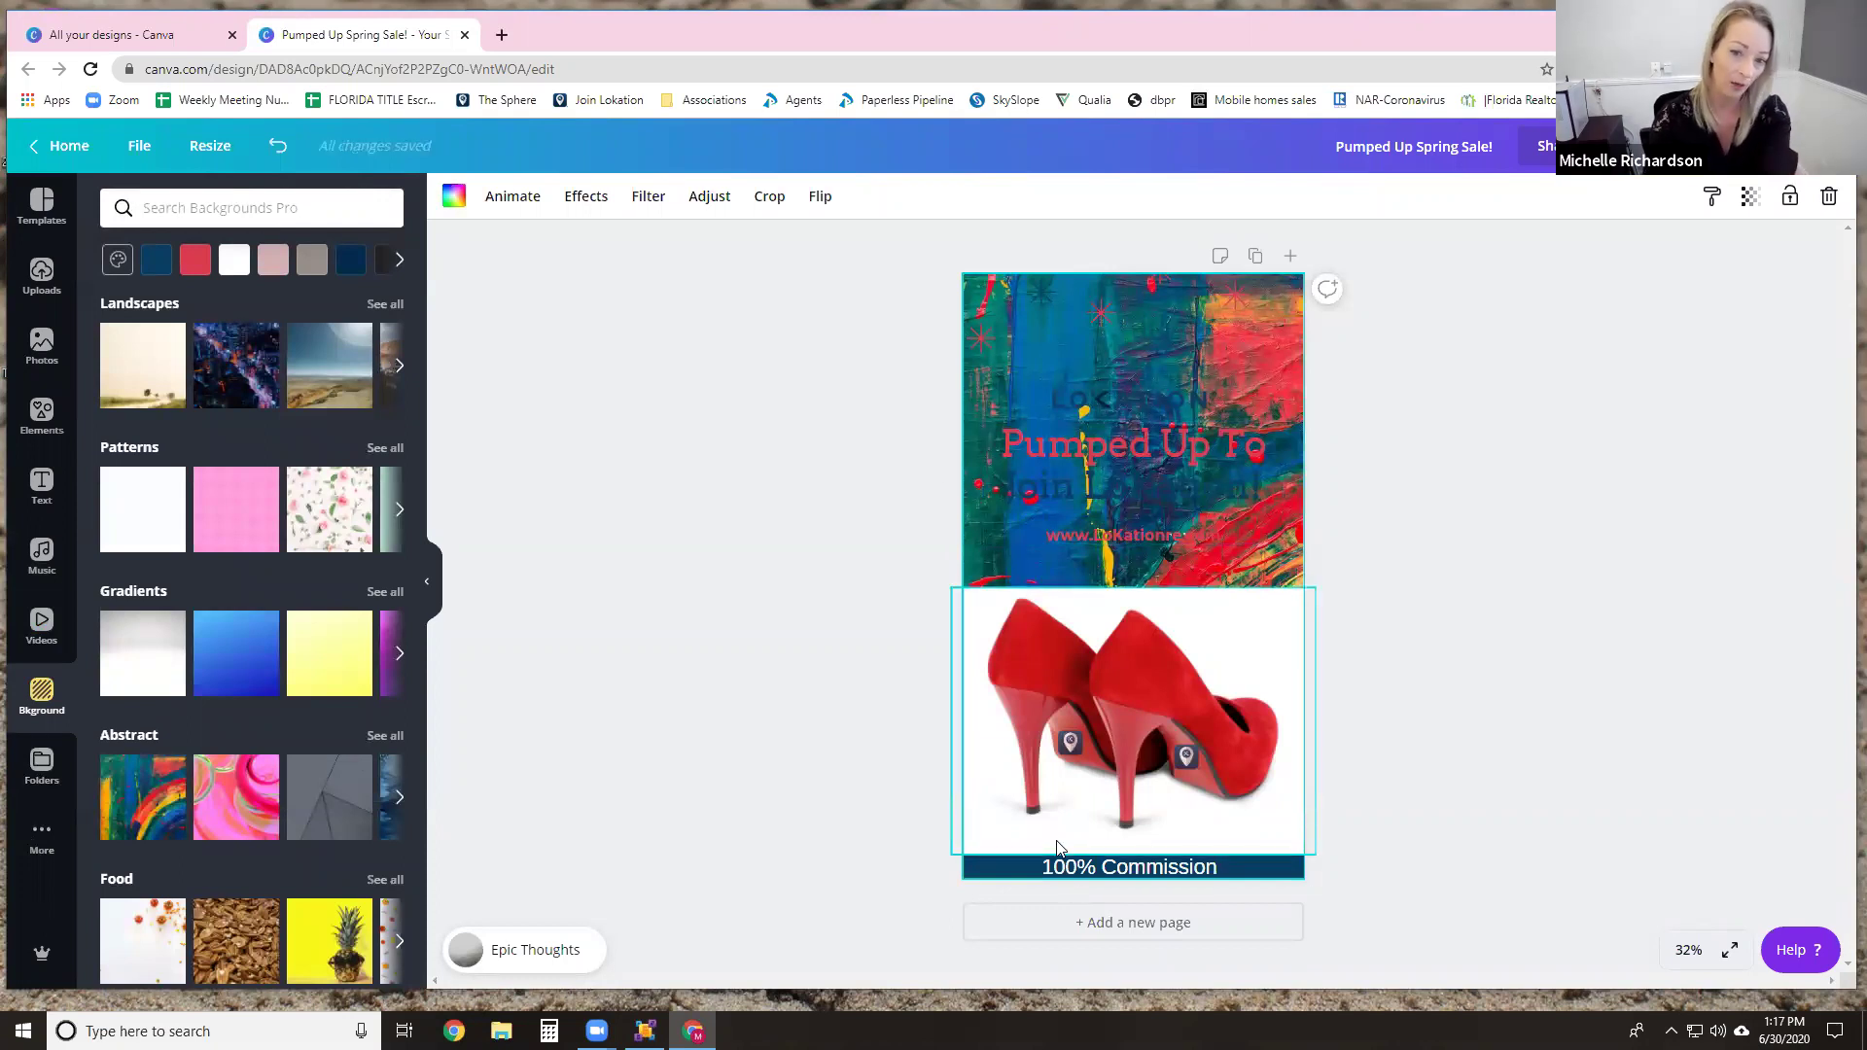
click(282, 149)
Step: Browse the background categories, search backgrounds for "home", and clear the search
scroll(253, 741, down, 4)
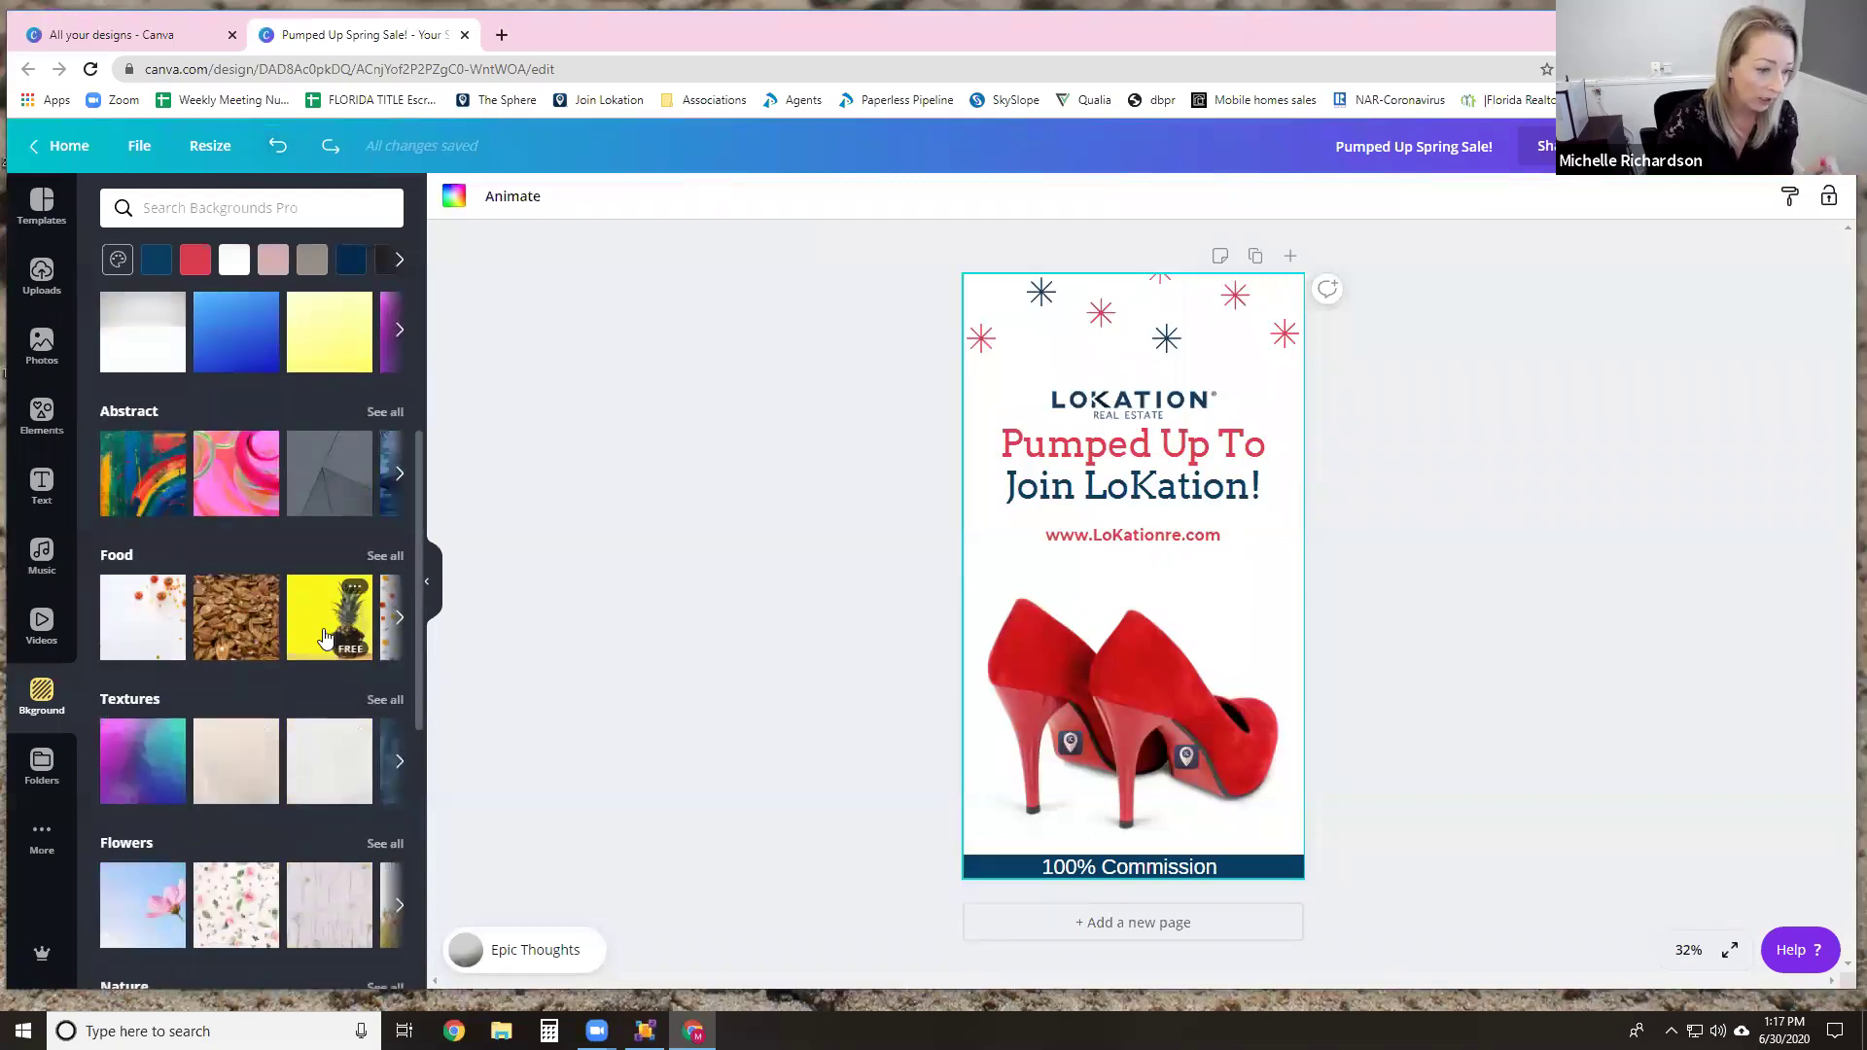
scroll(100, 728, down, 2)
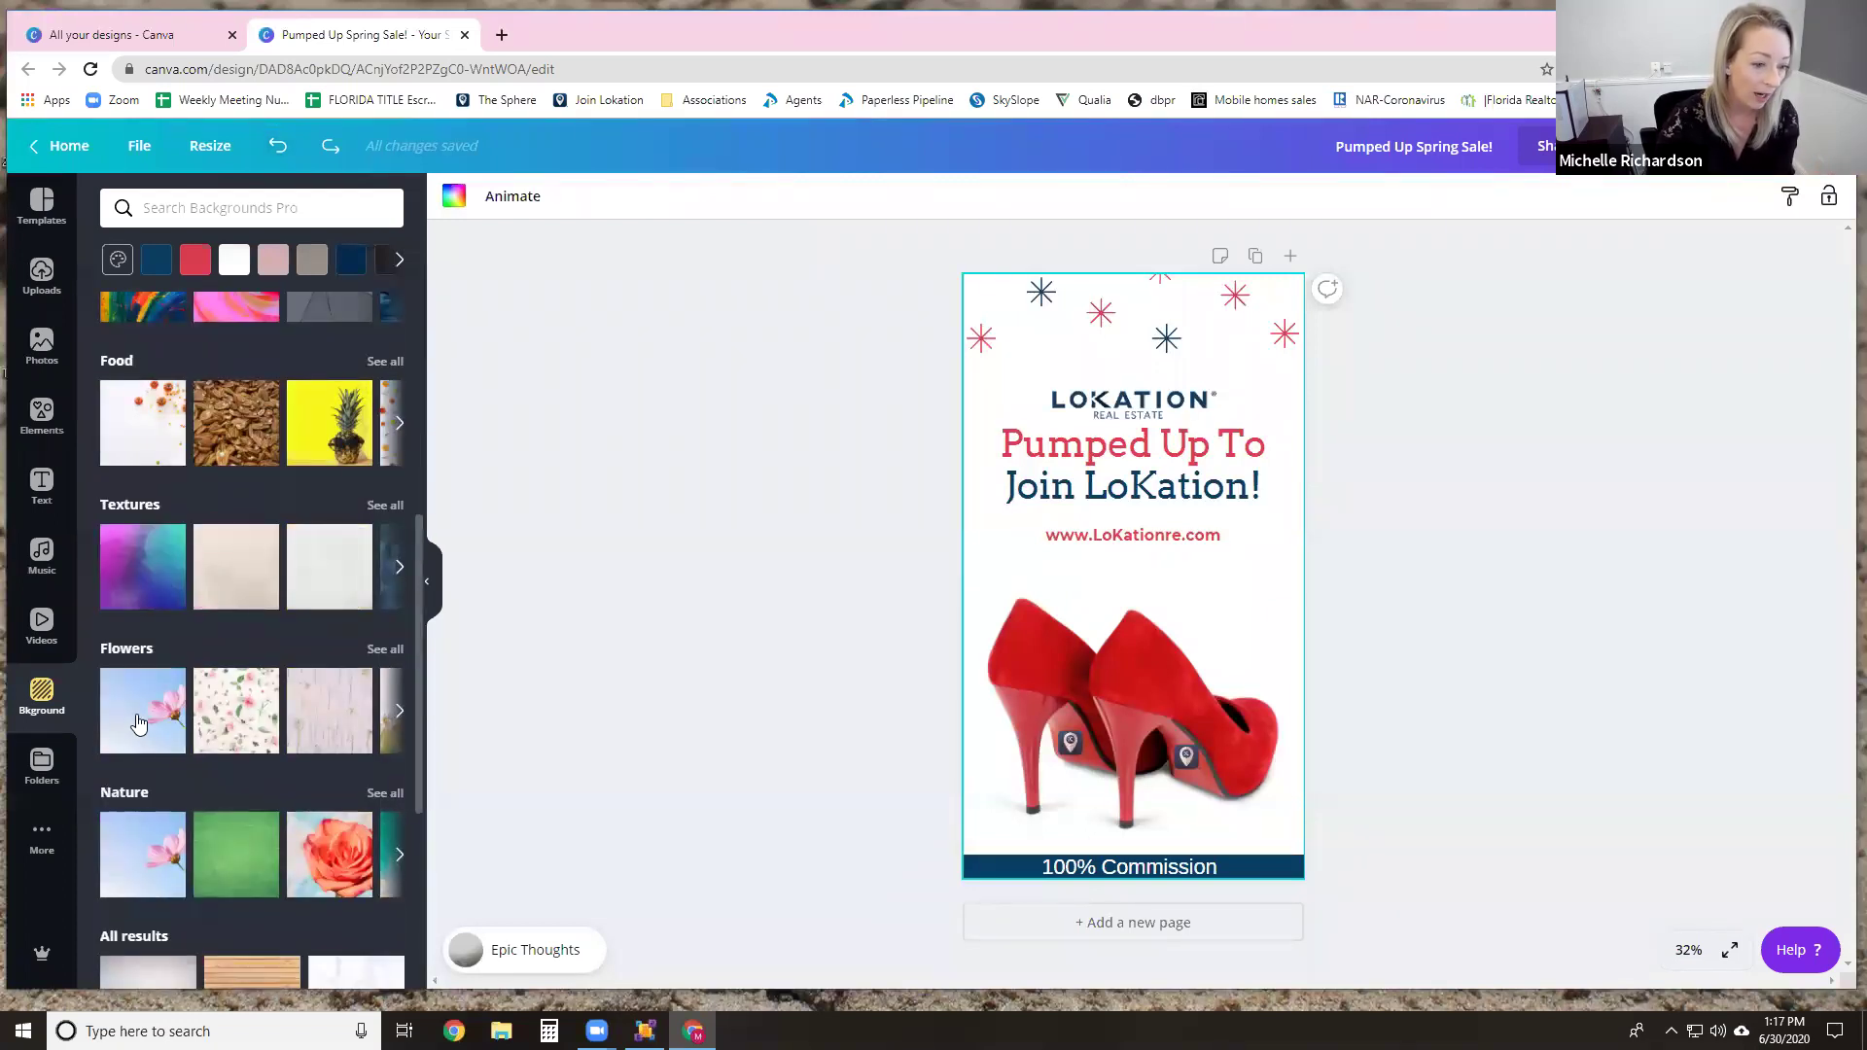
scroll(242, 287, down, 2)
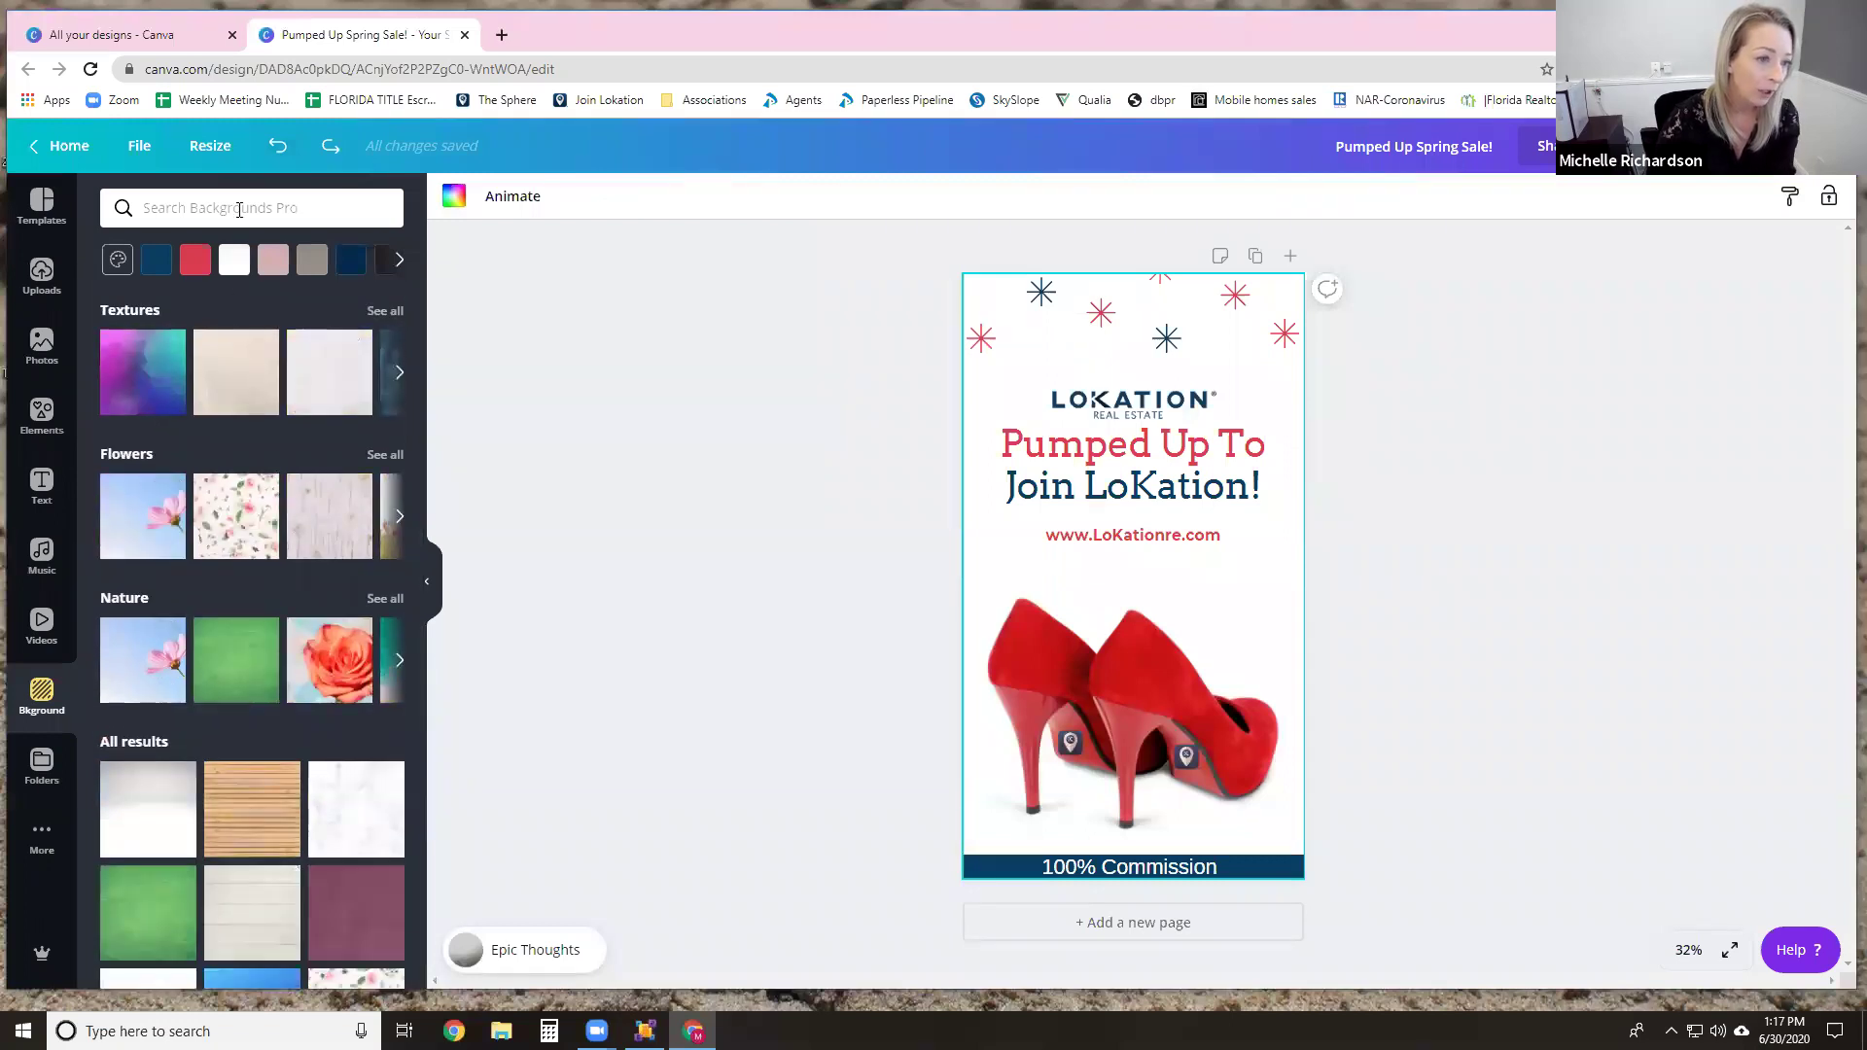
click(239, 208)
text(home)
key(Return)
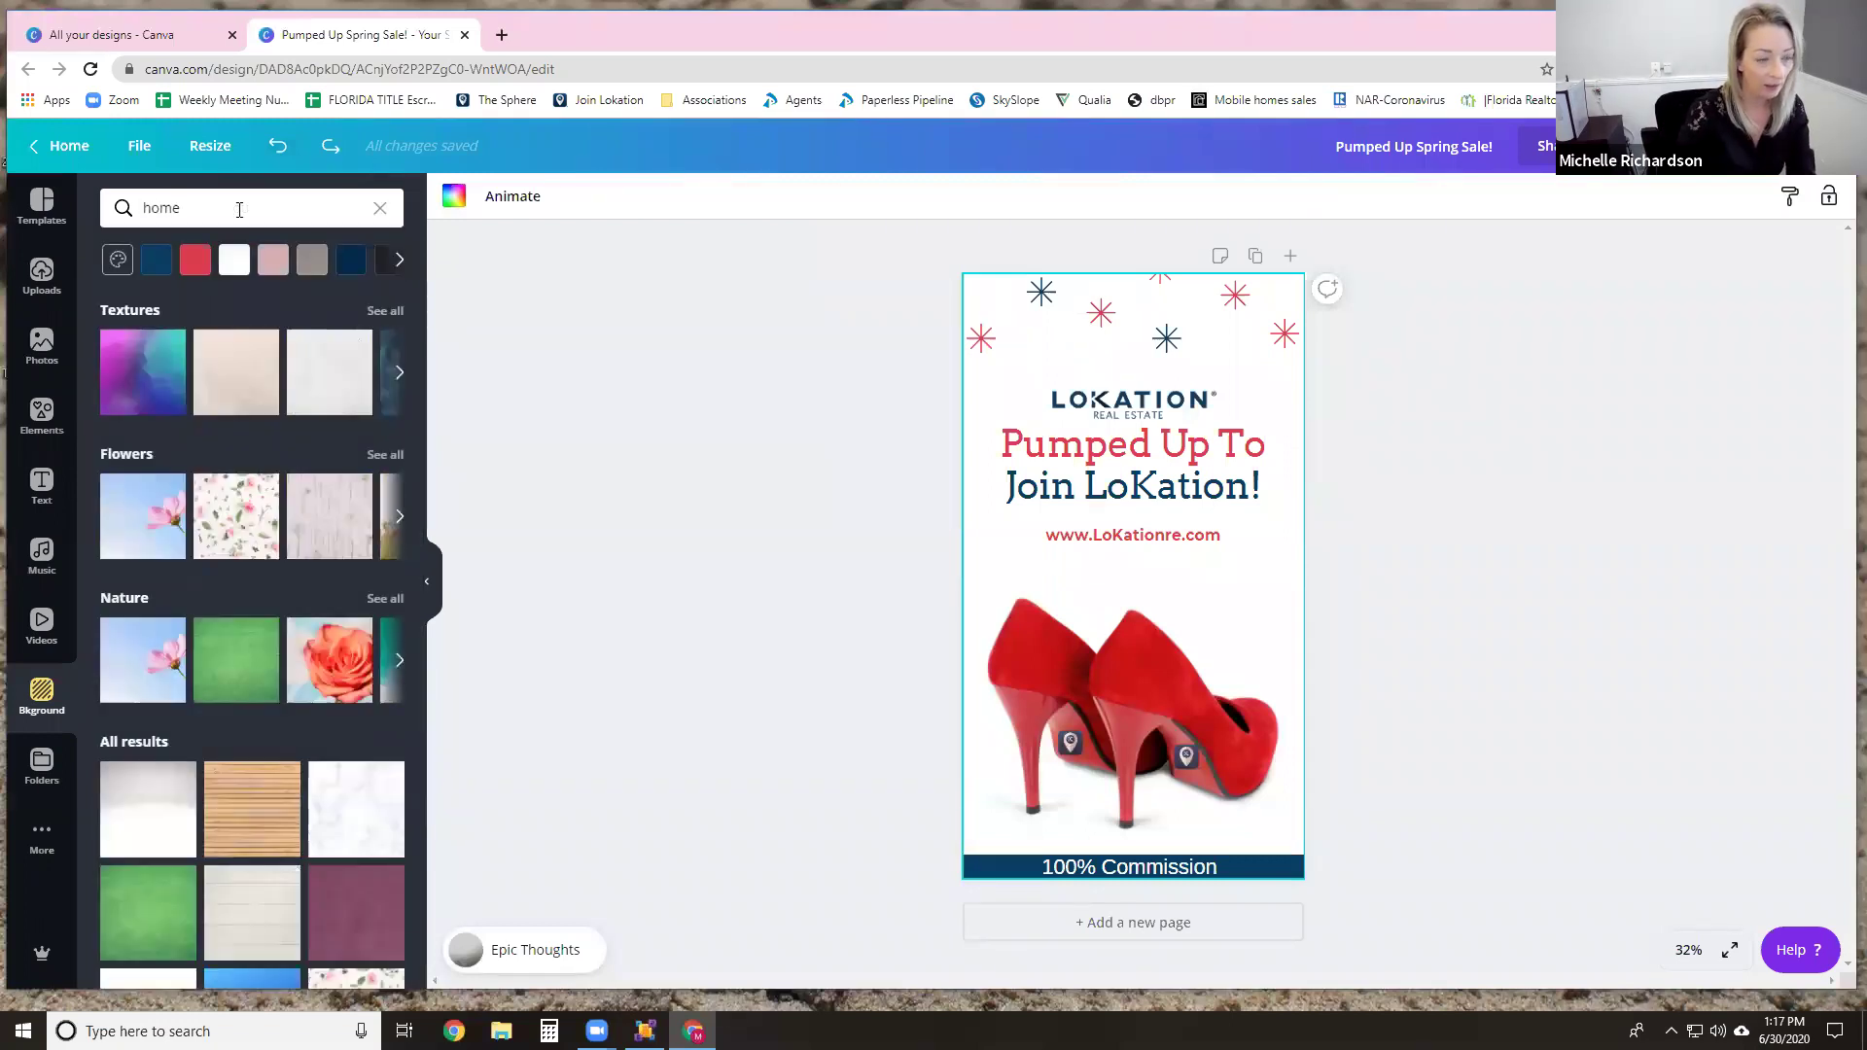
drag(183, 208, 114, 210)
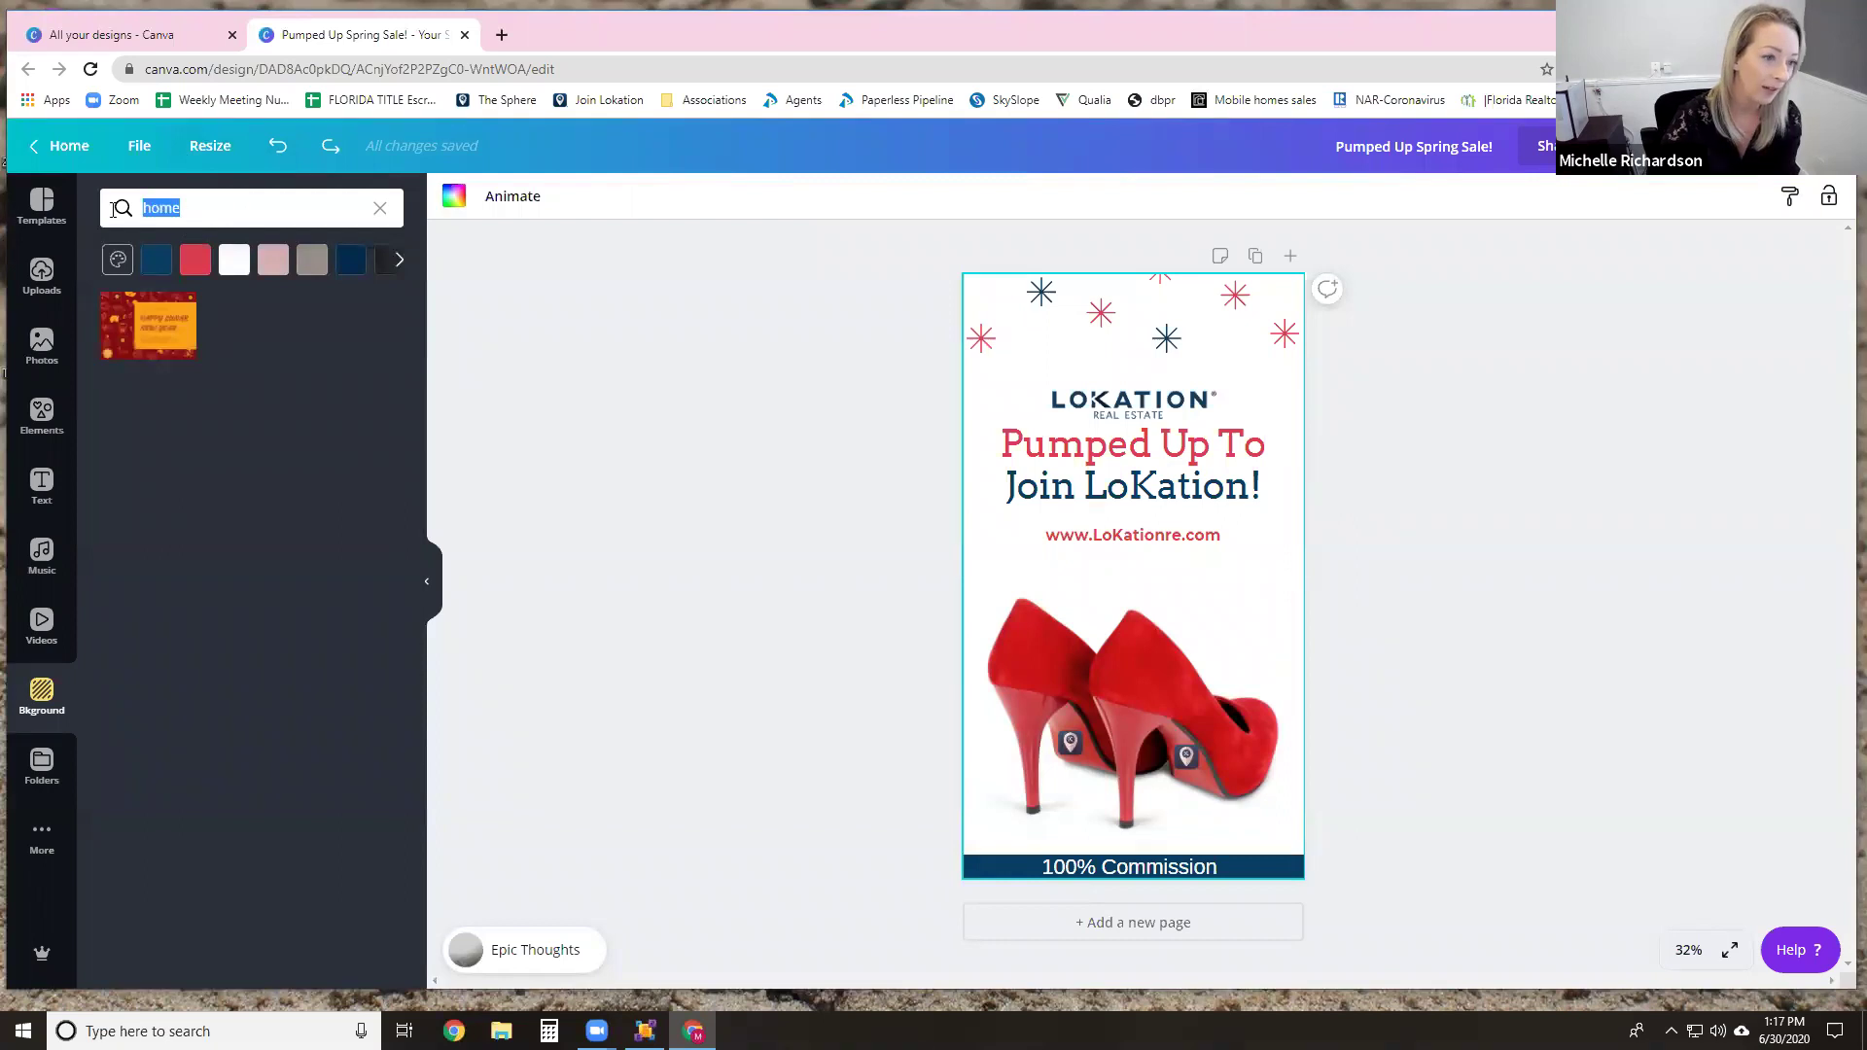
key(BackSpace)
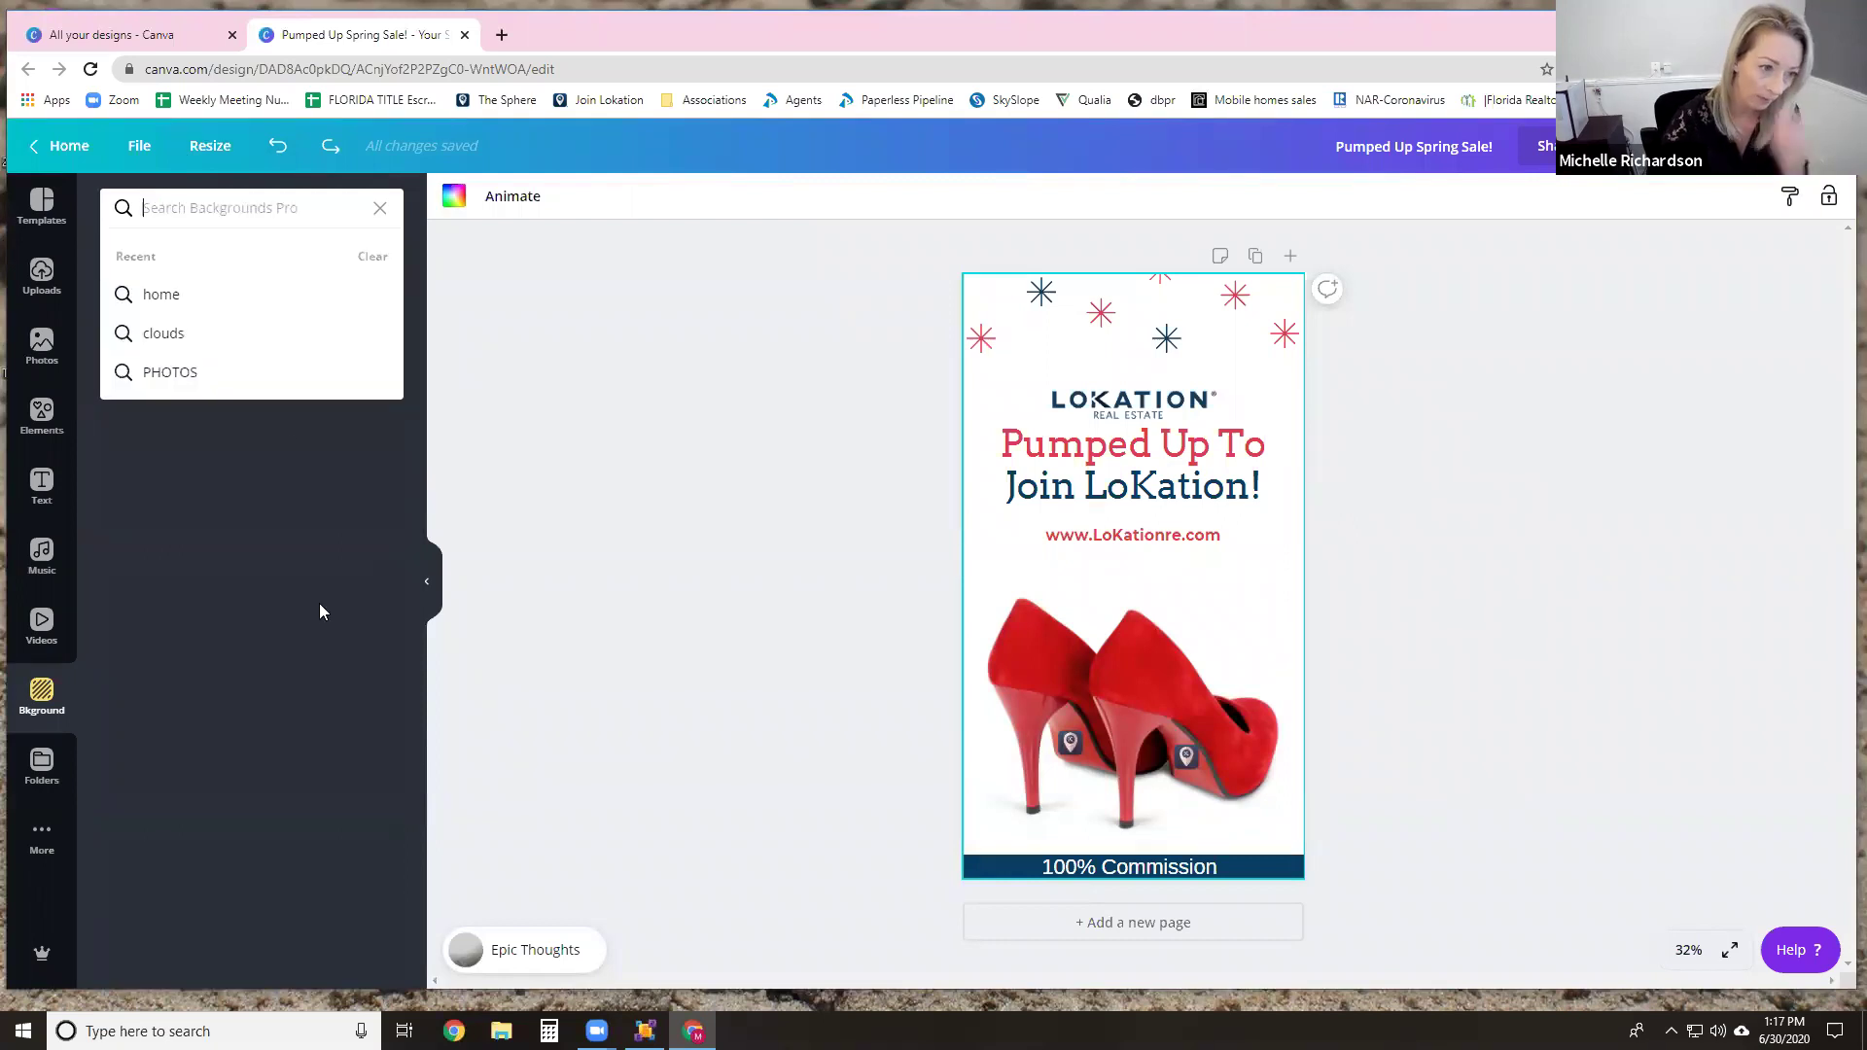
click(377, 210)
Step: Browse the gradients and textures, trying the beige paper texture and the purple-teal polygon texture as the page background
scroll(192, 751, down, 1)
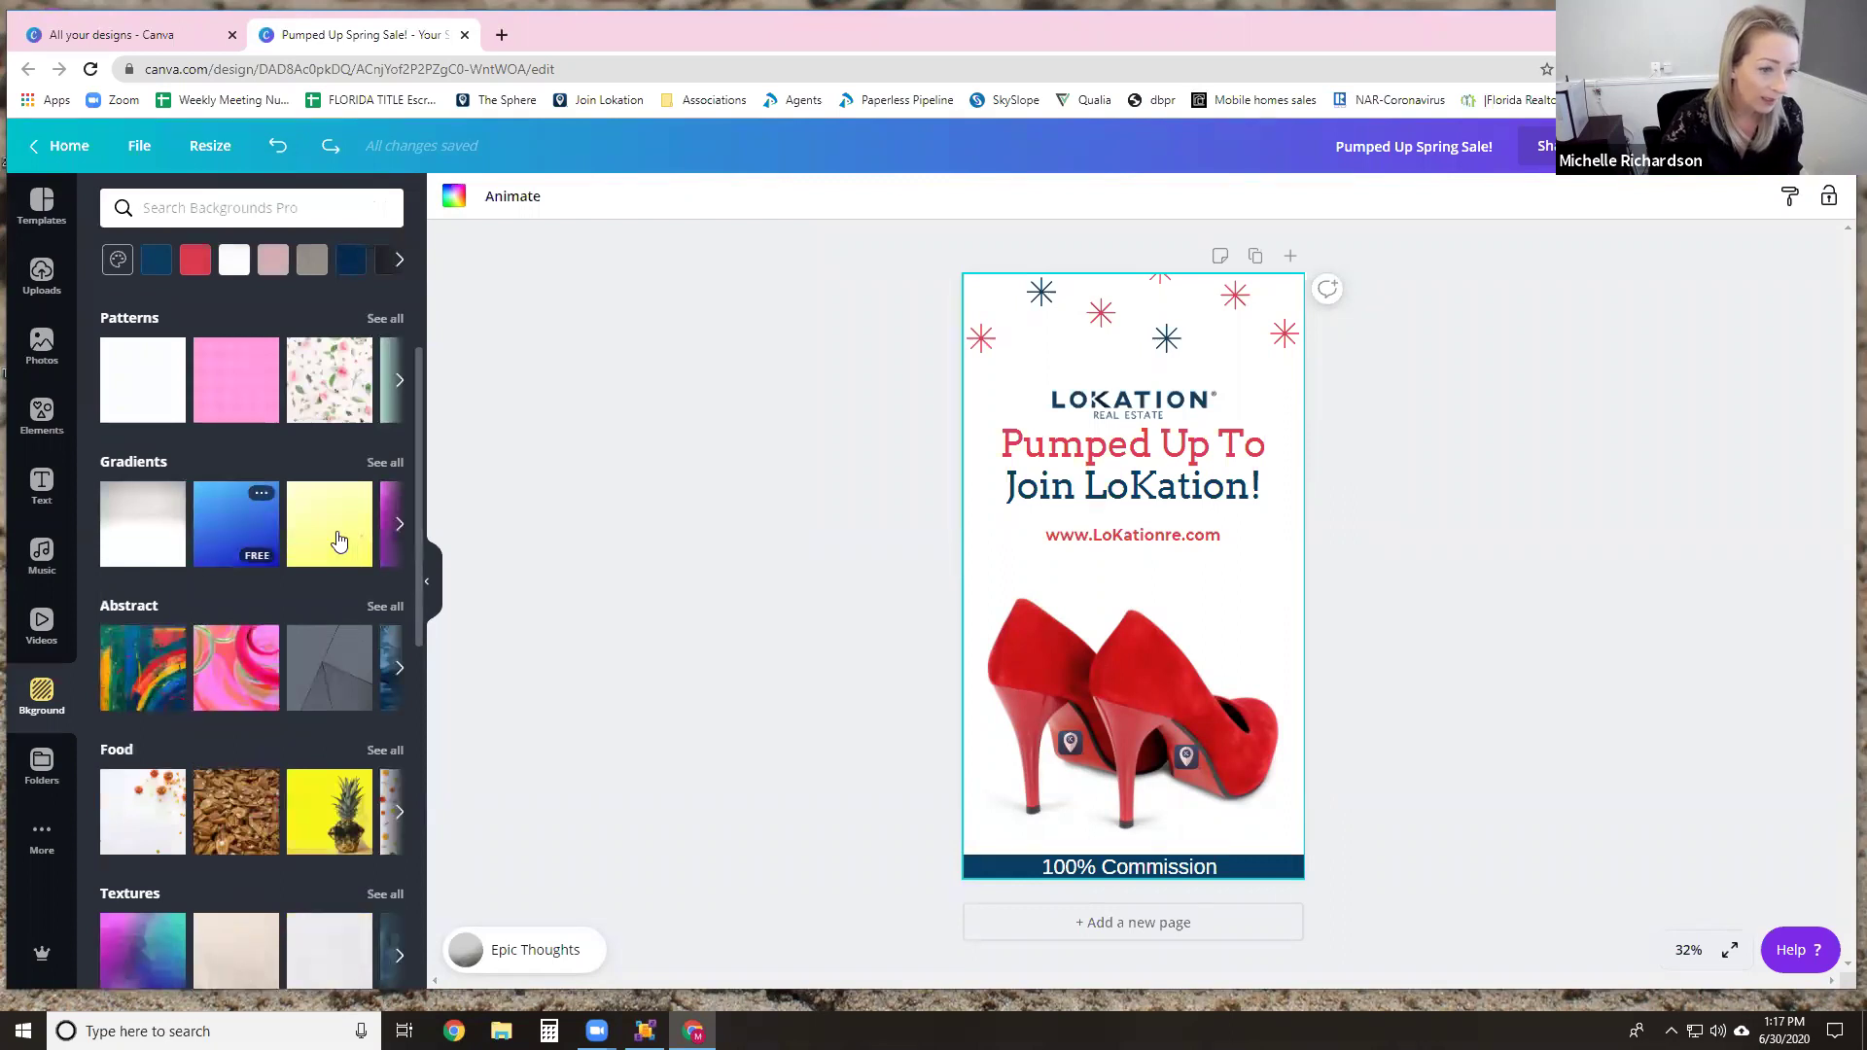
click(399, 527)
click(399, 530)
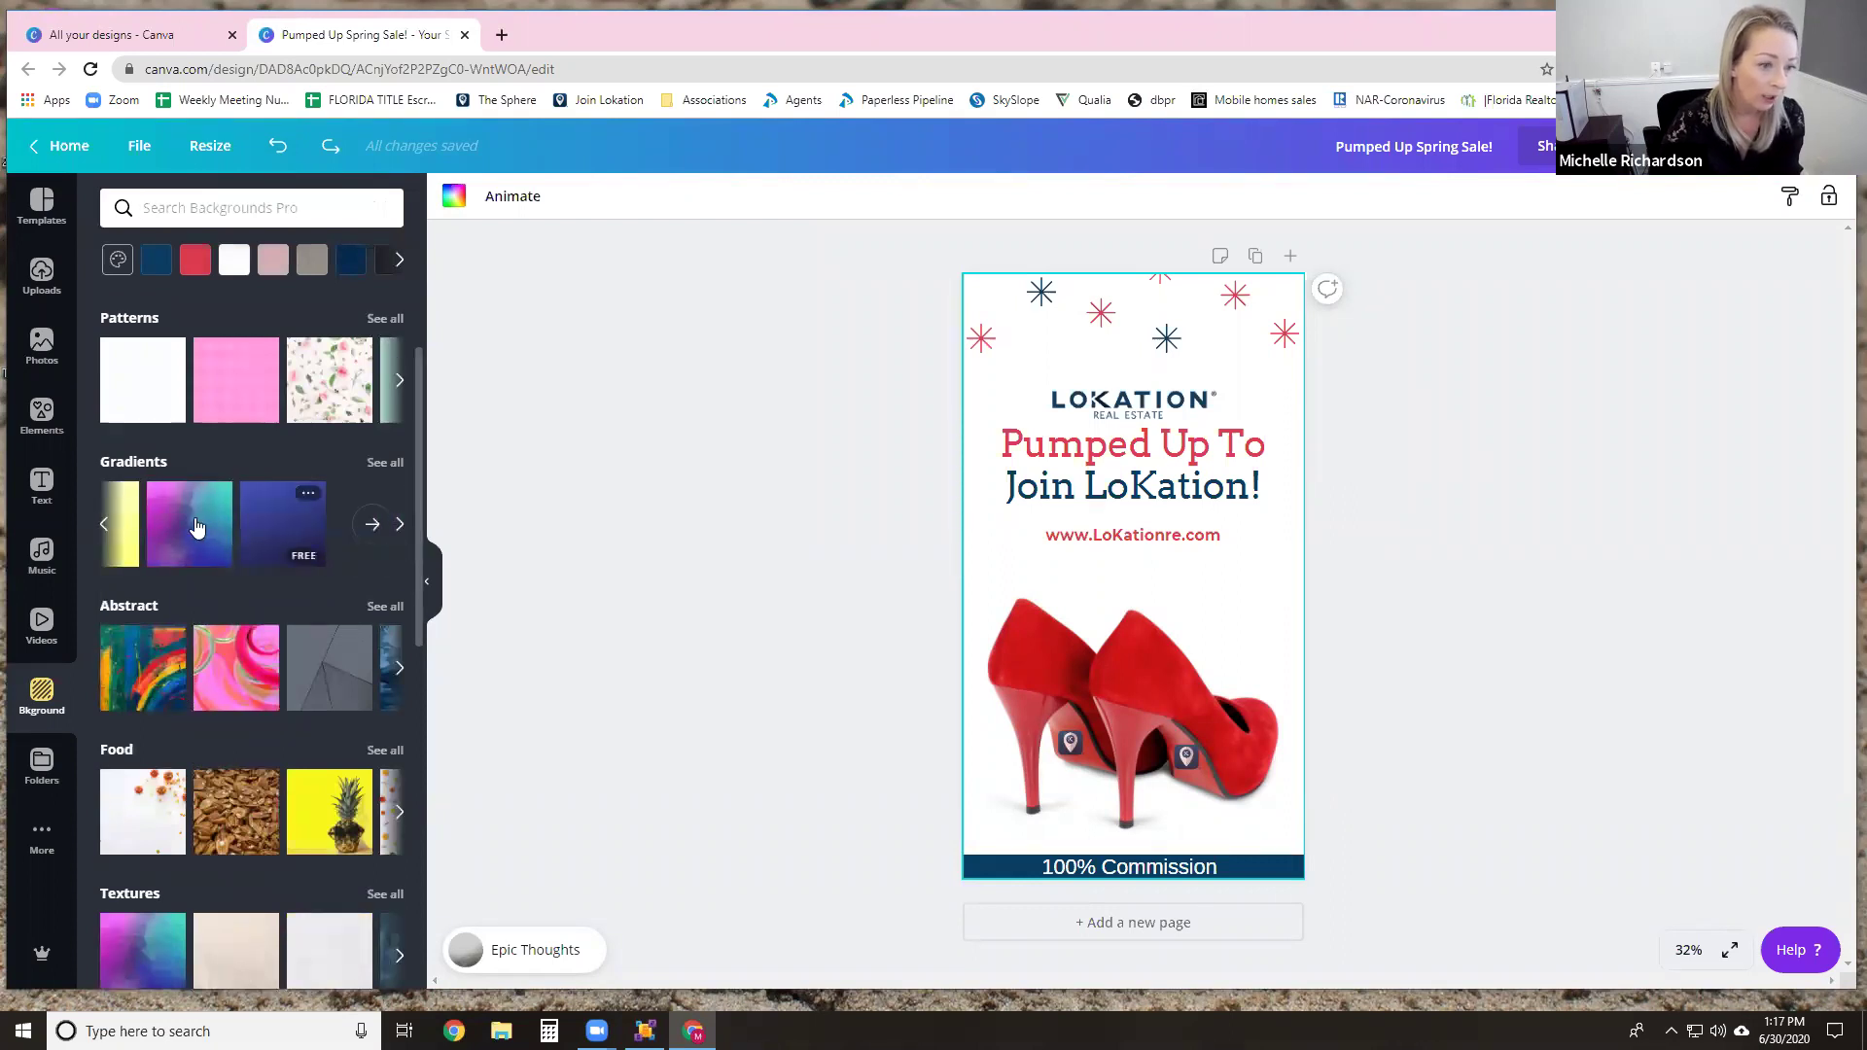
scroll(184, 650, down, 2)
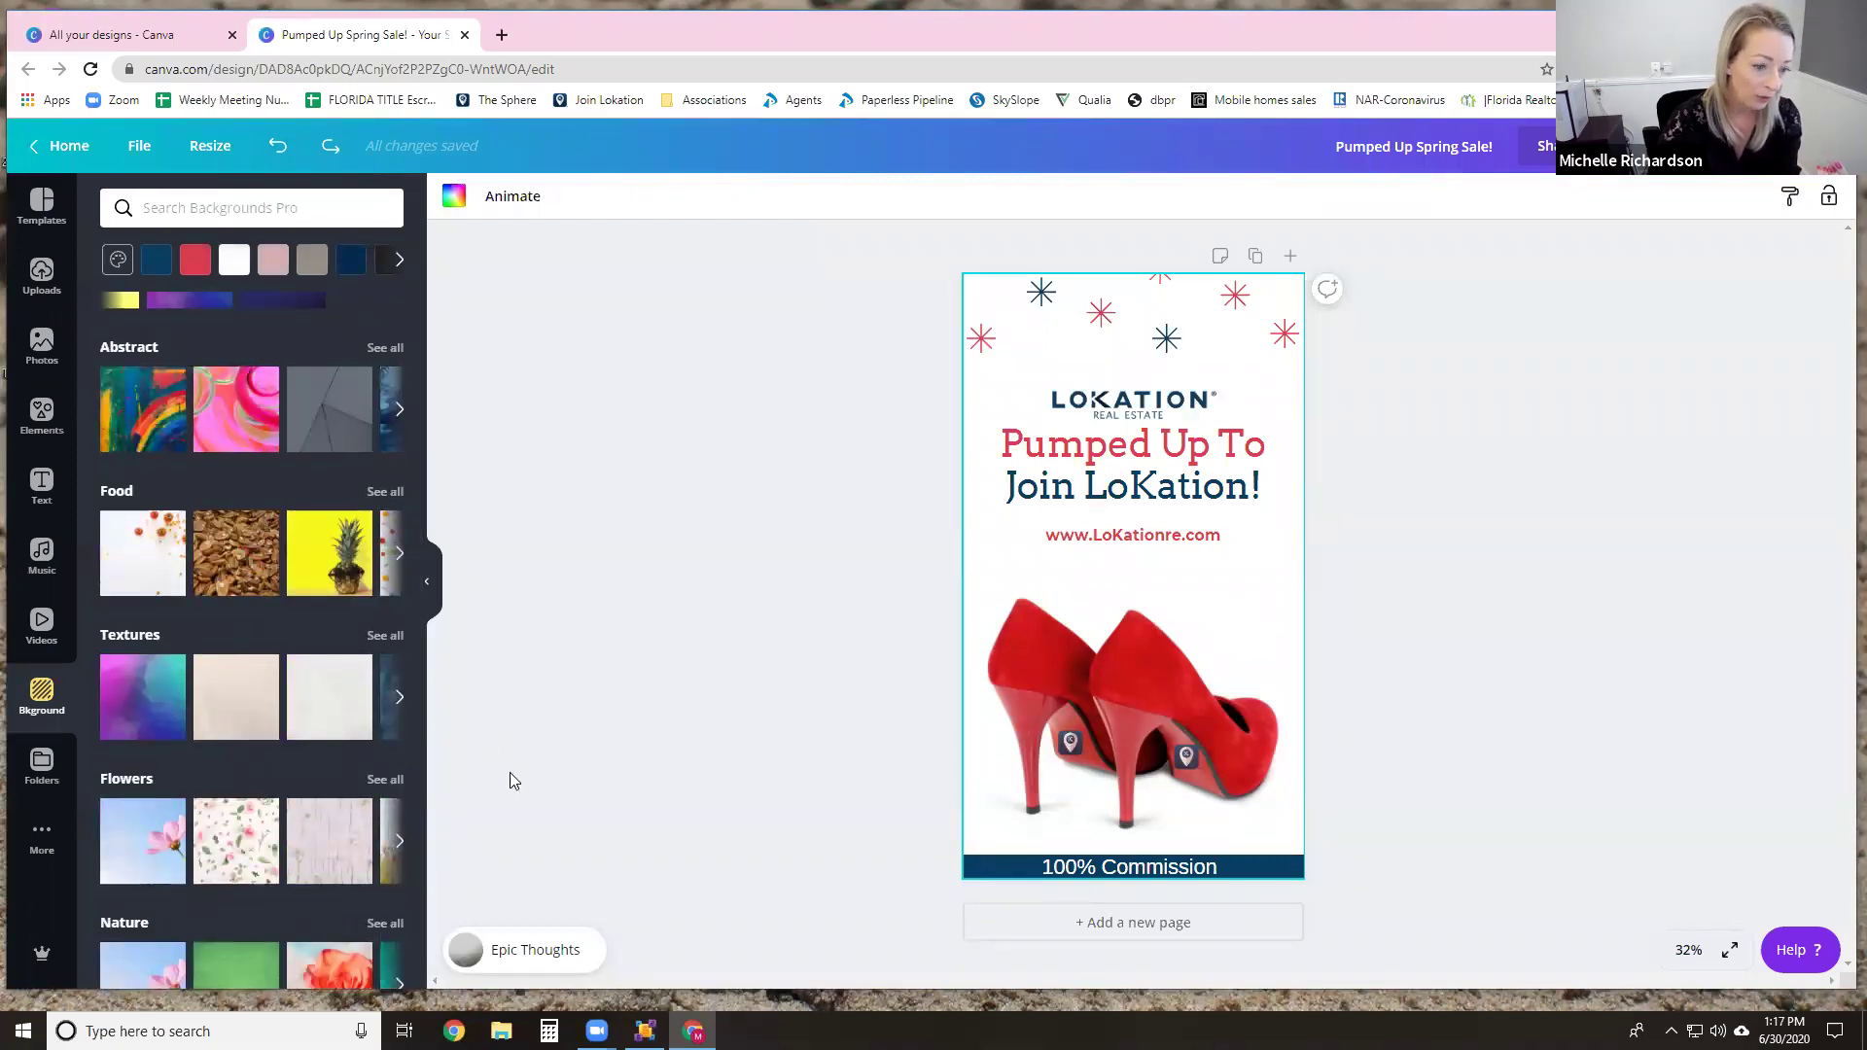
click(242, 707)
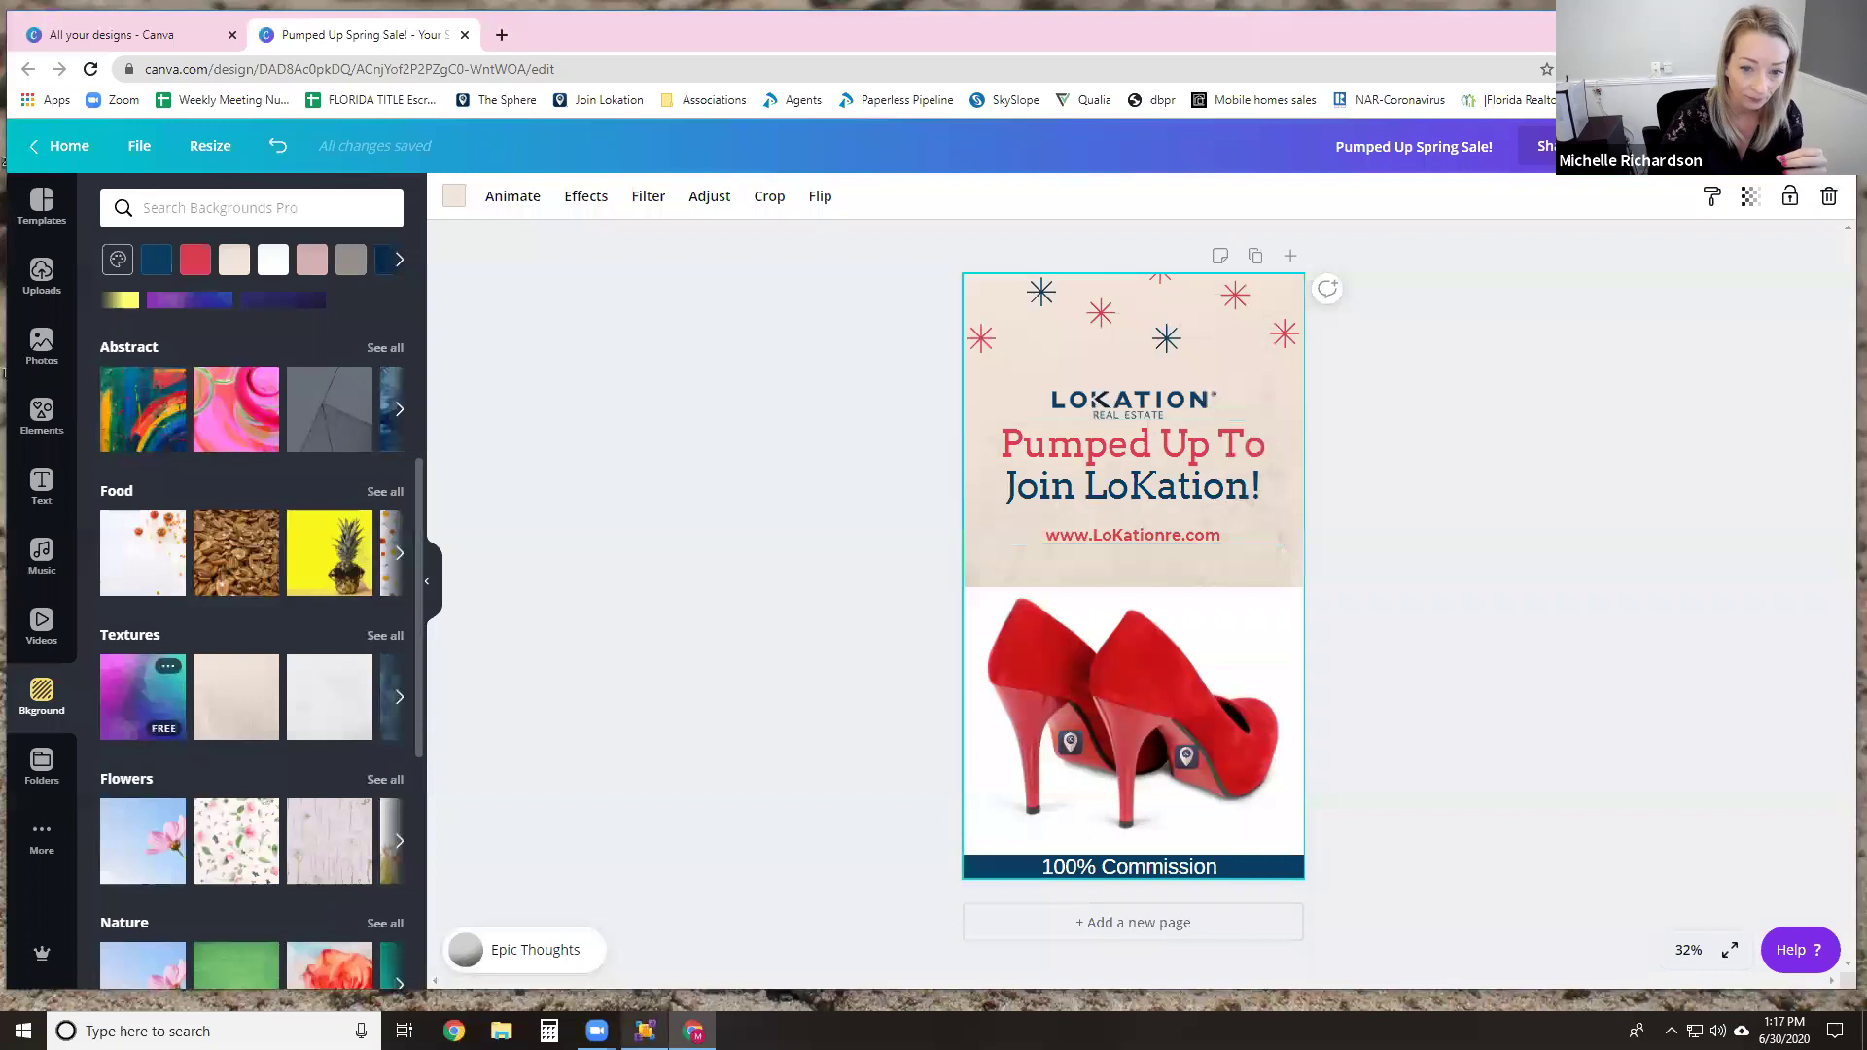
click(138, 707)
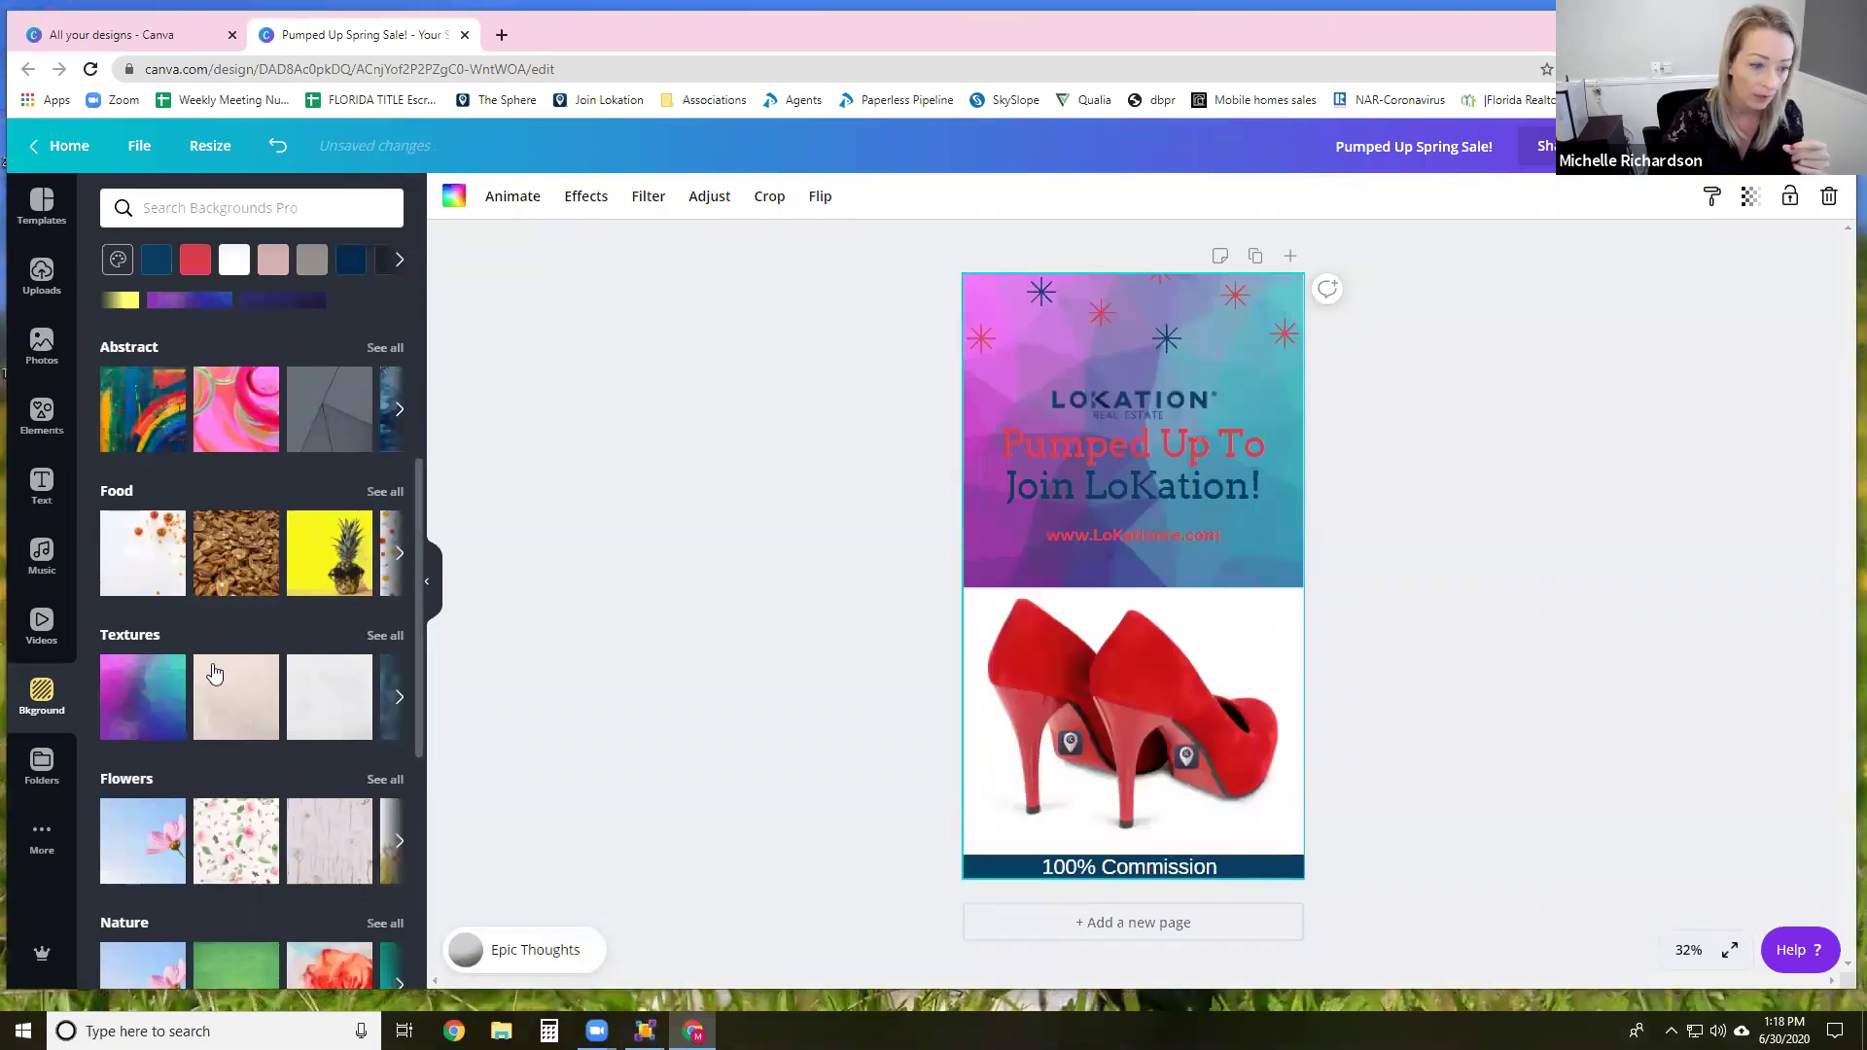
click(398, 696)
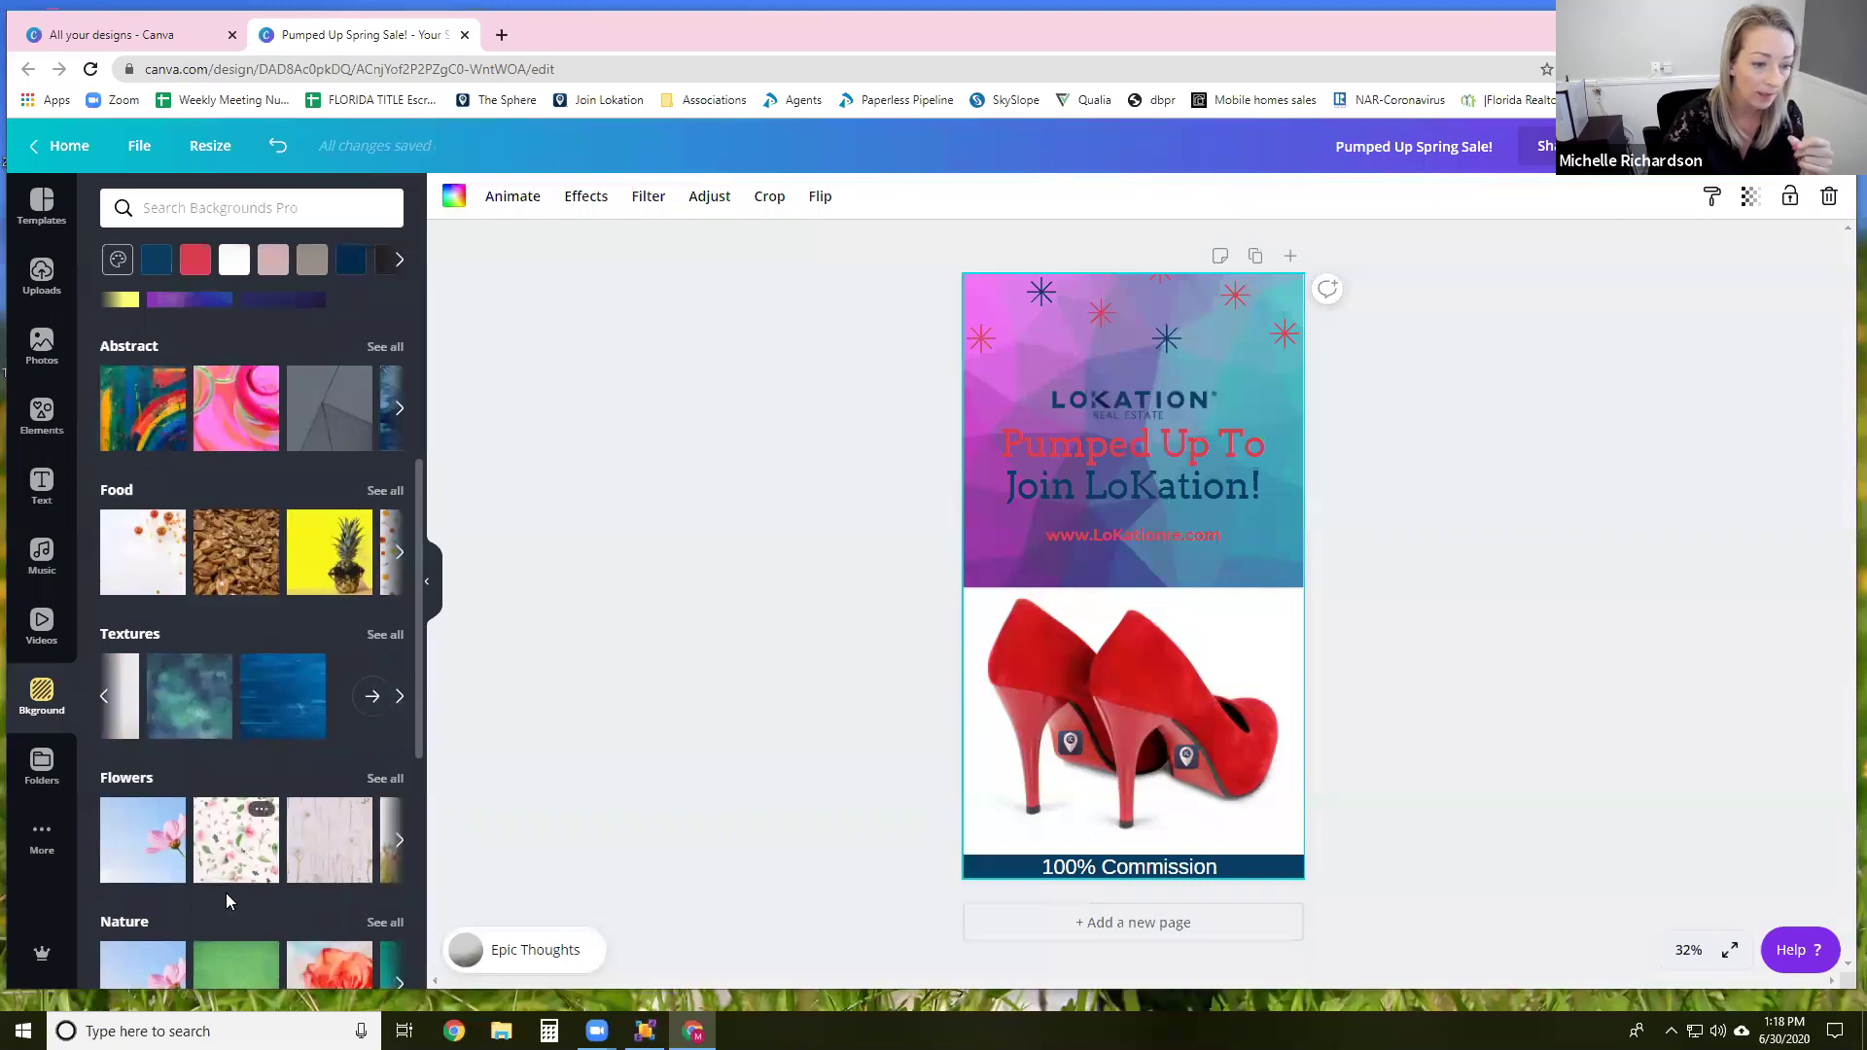
Step: Set the pink flower on blue sky as the page background and shift its crop so the blossom sits within the page
scroll(225, 892, down, 2)
click(145, 647)
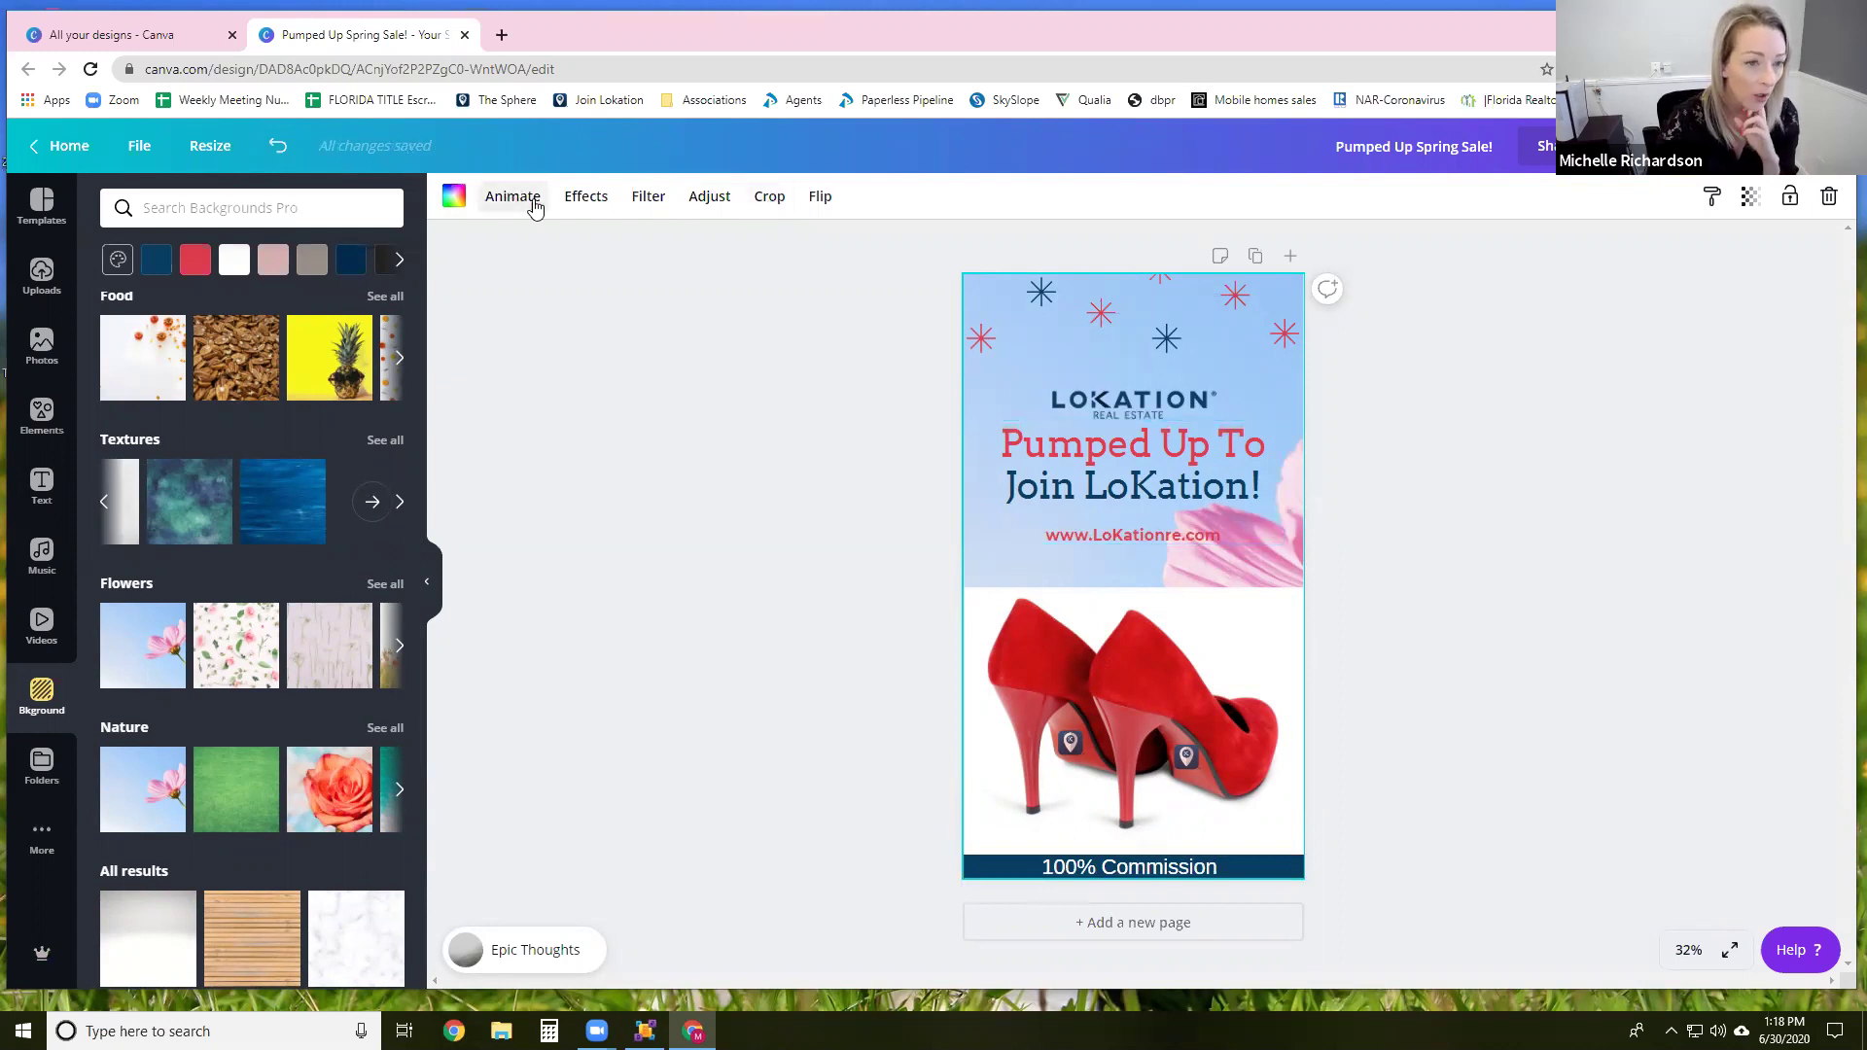
click(764, 204)
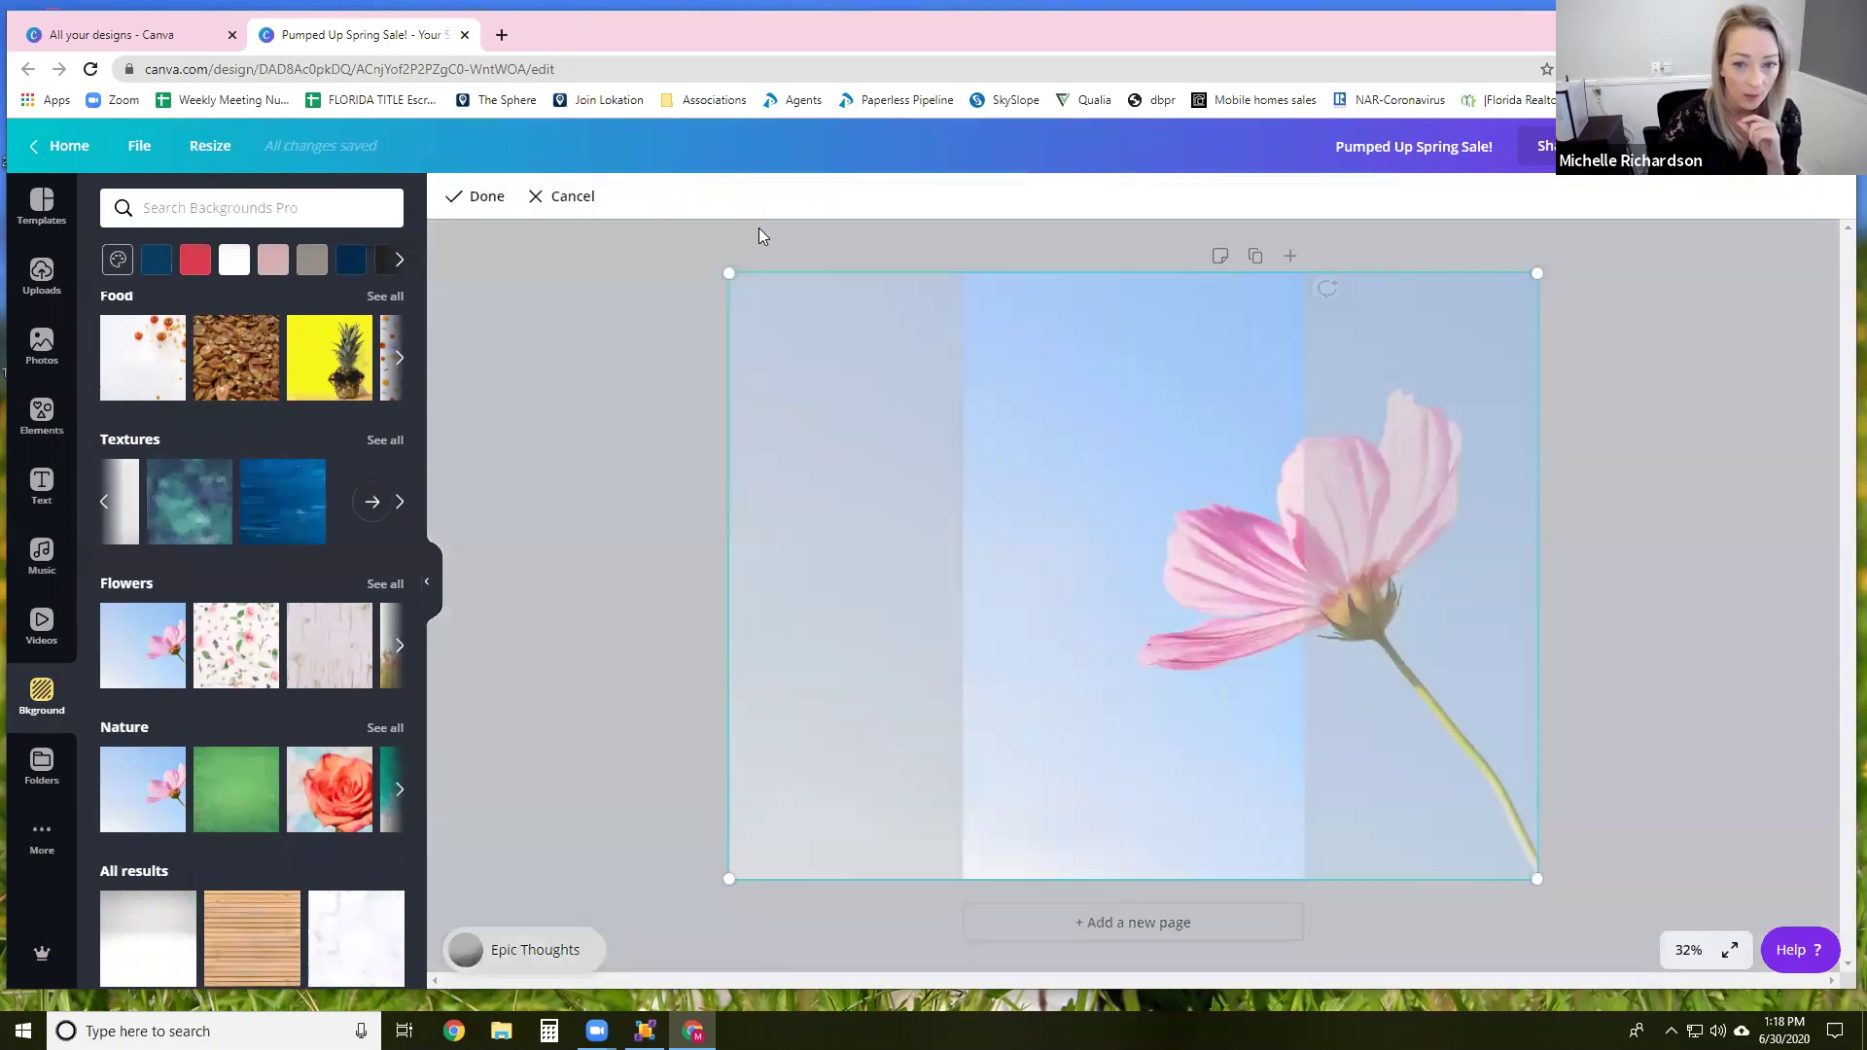
drag(1056, 472, 872, 438)
drag(993, 484, 992, 484)
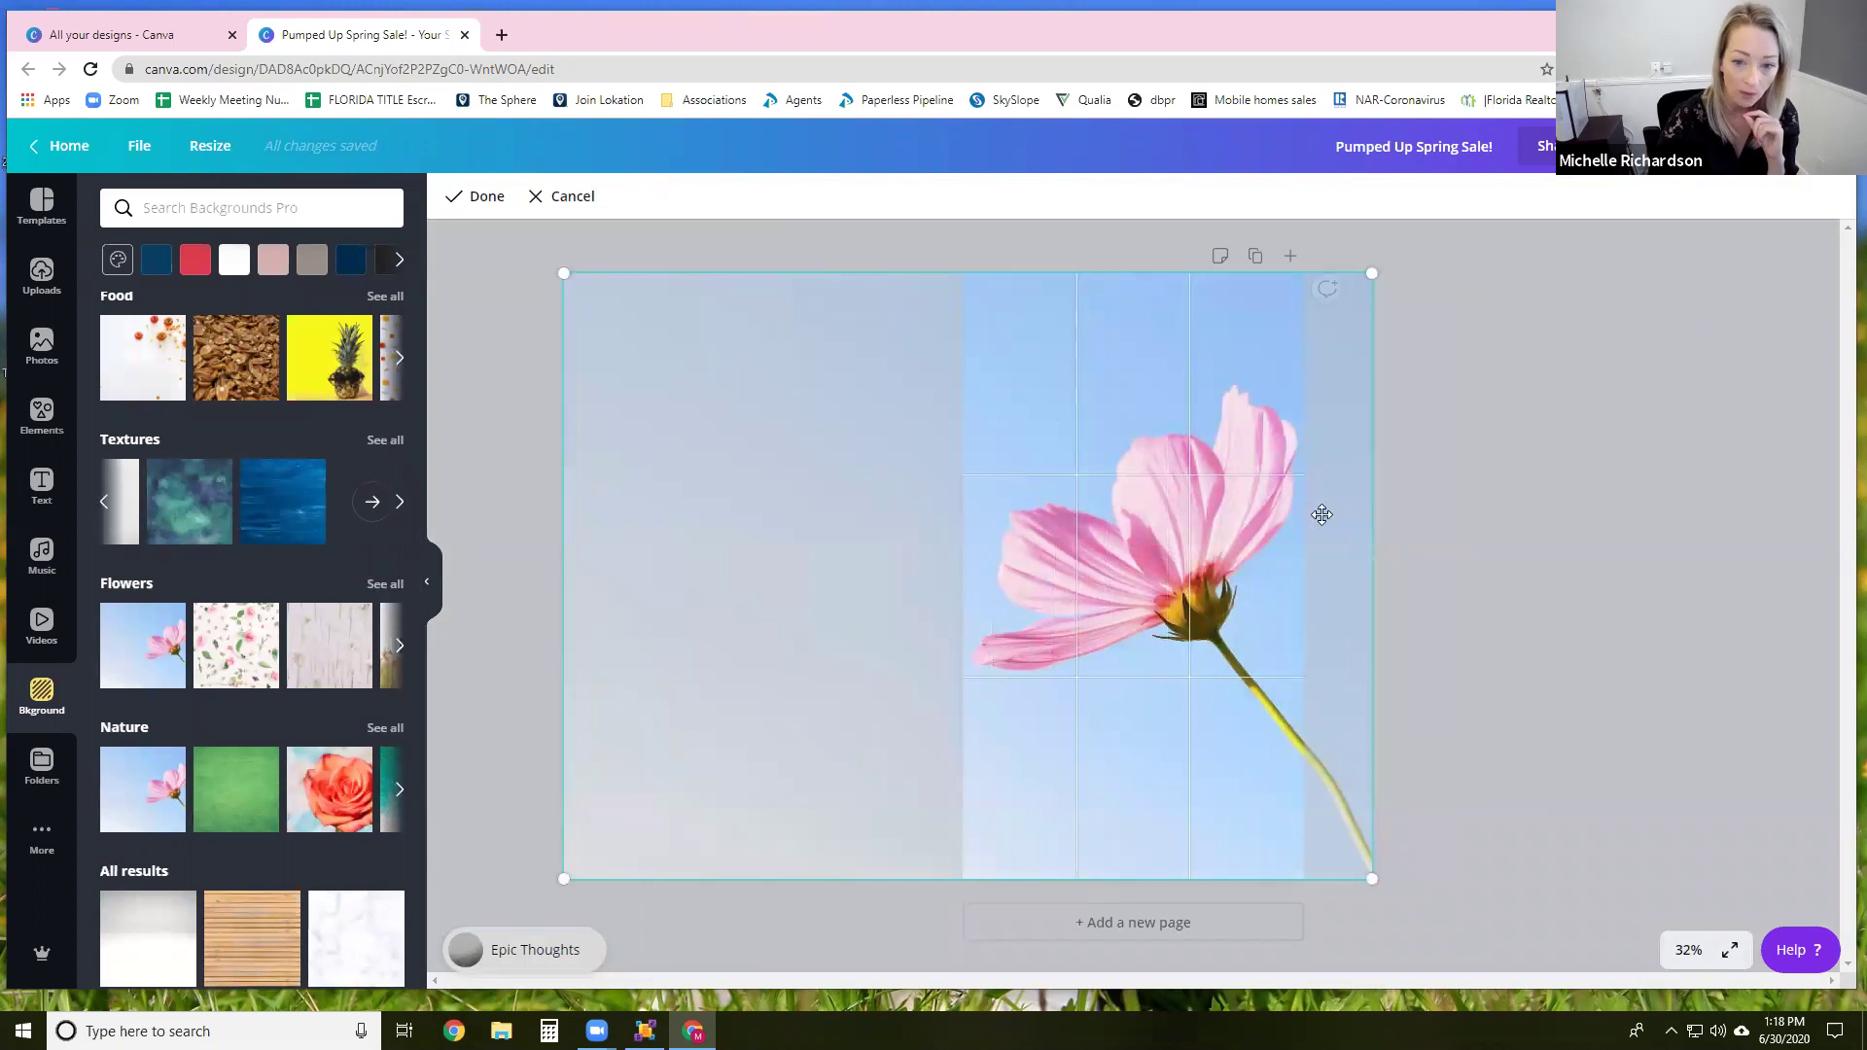
click(478, 196)
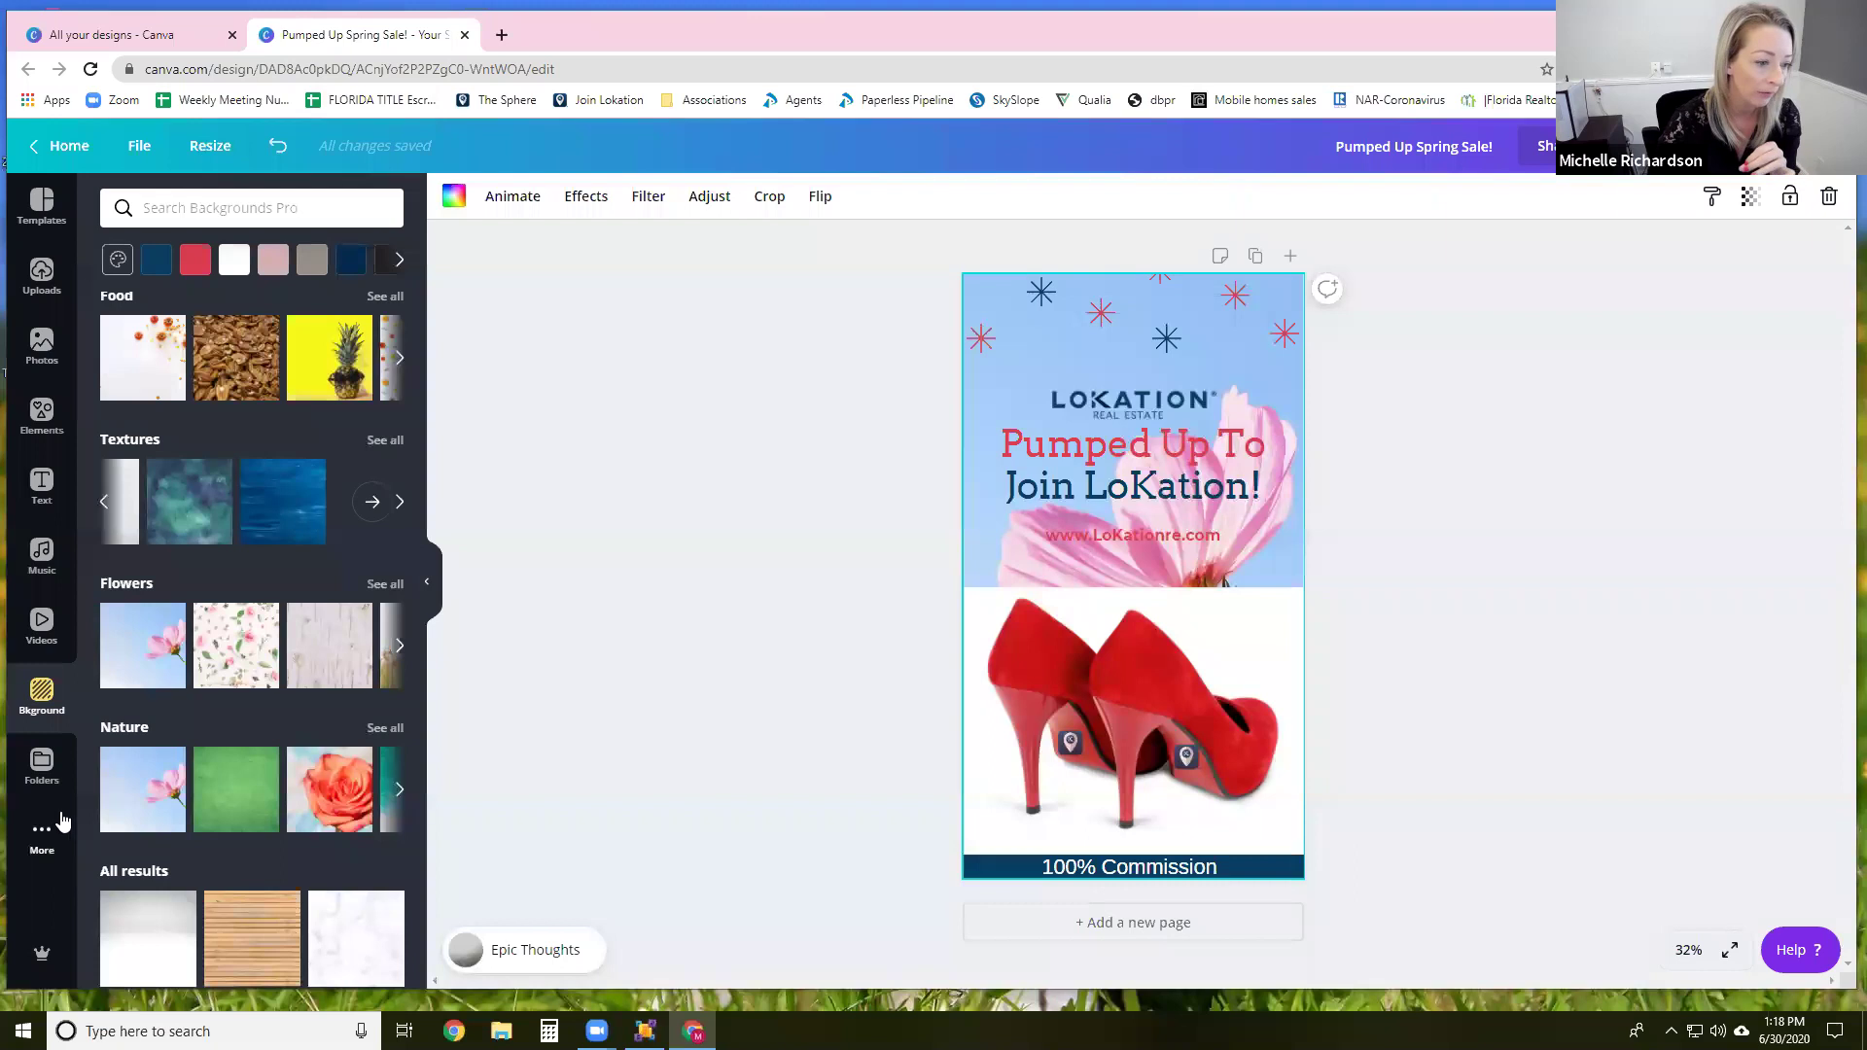
Step: Look over the folders in the editor, leave the design, and browse the thumbnails of all saved designs
click(45, 778)
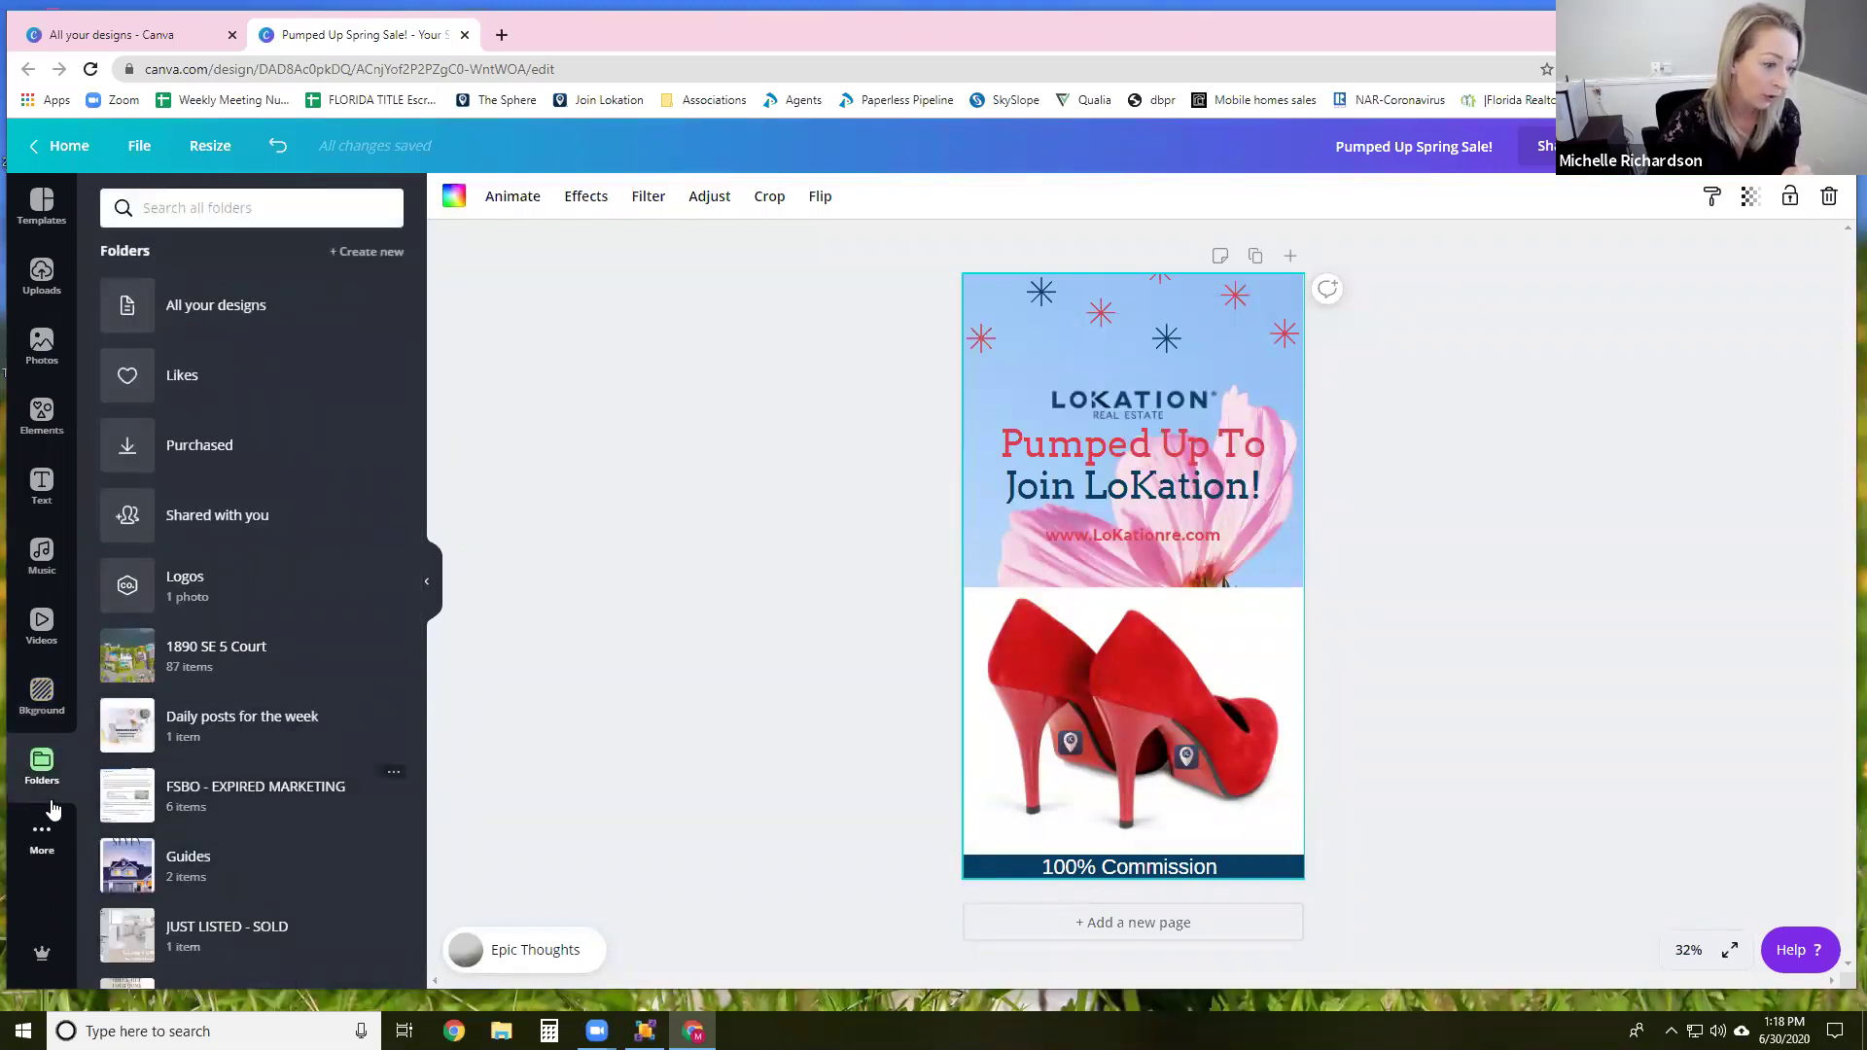
click(50, 146)
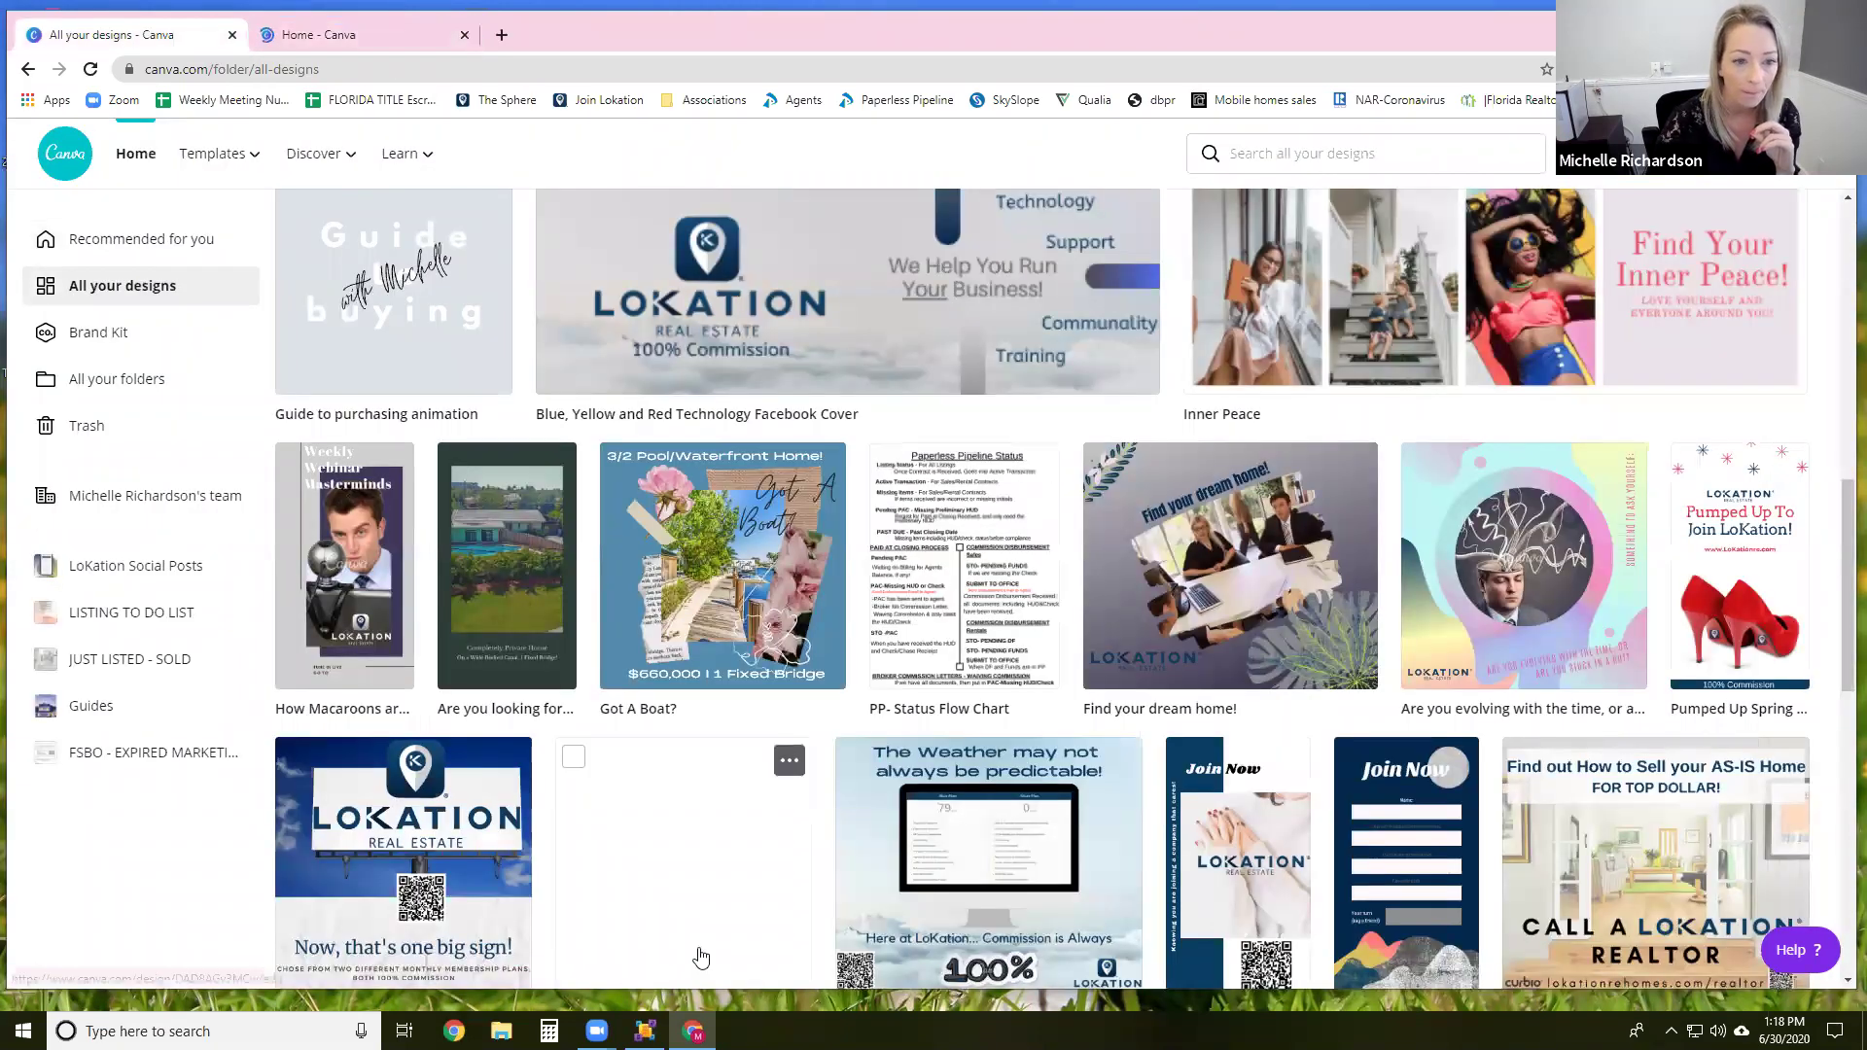
scroll(634, 861, up, 1)
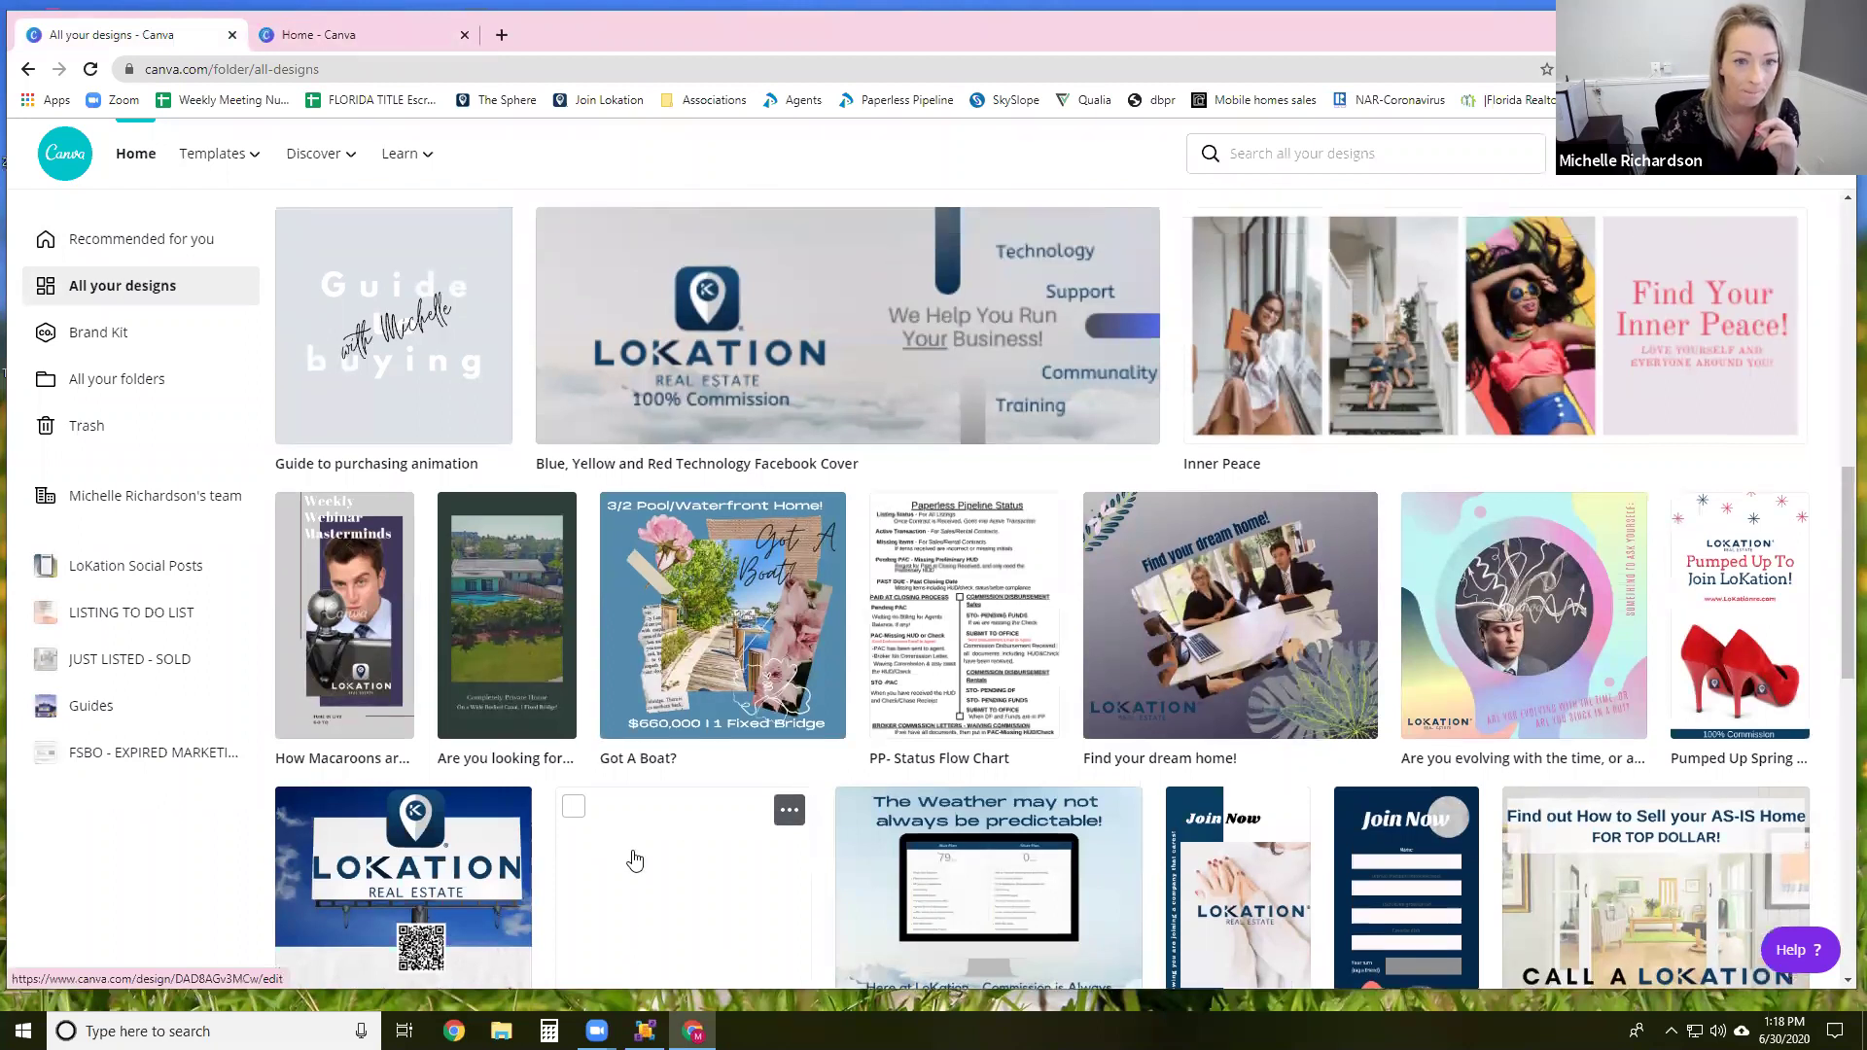
scroll(634, 861, up, 10)
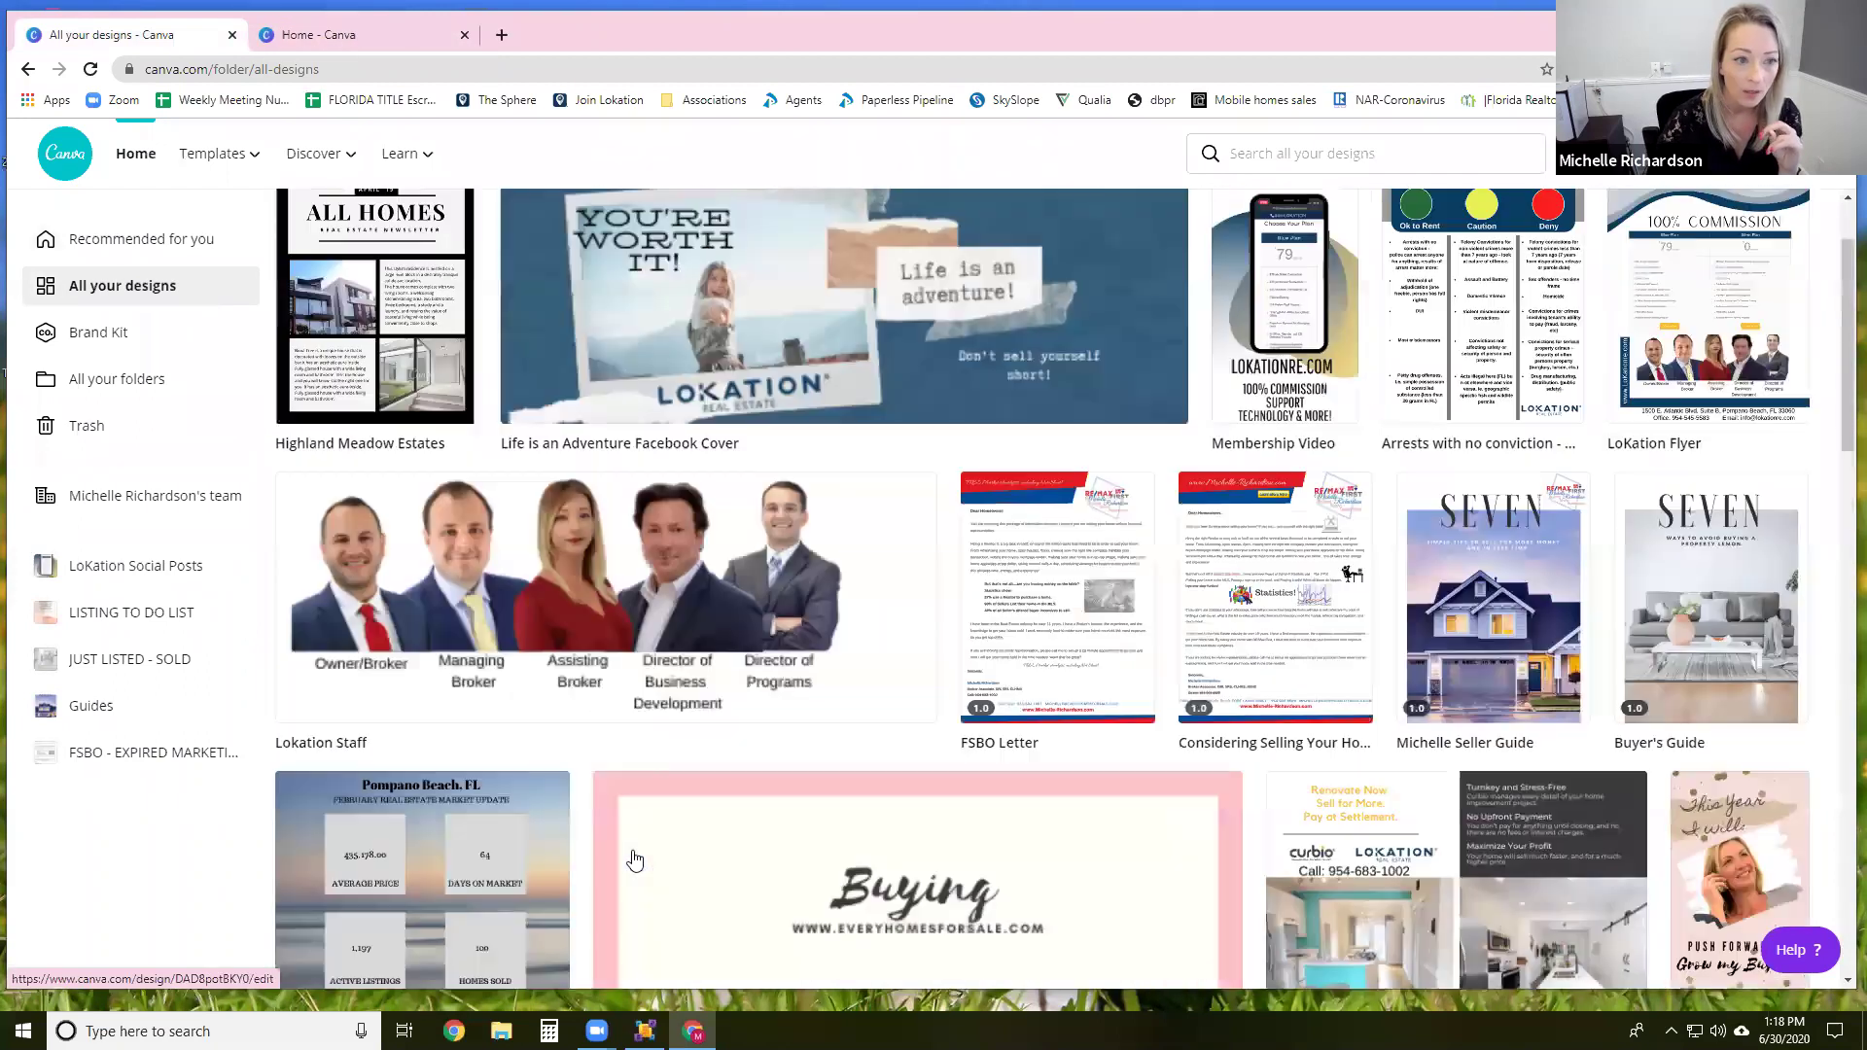
scroll(634, 861, up, 2)
scroll(634, 861, down, 2)
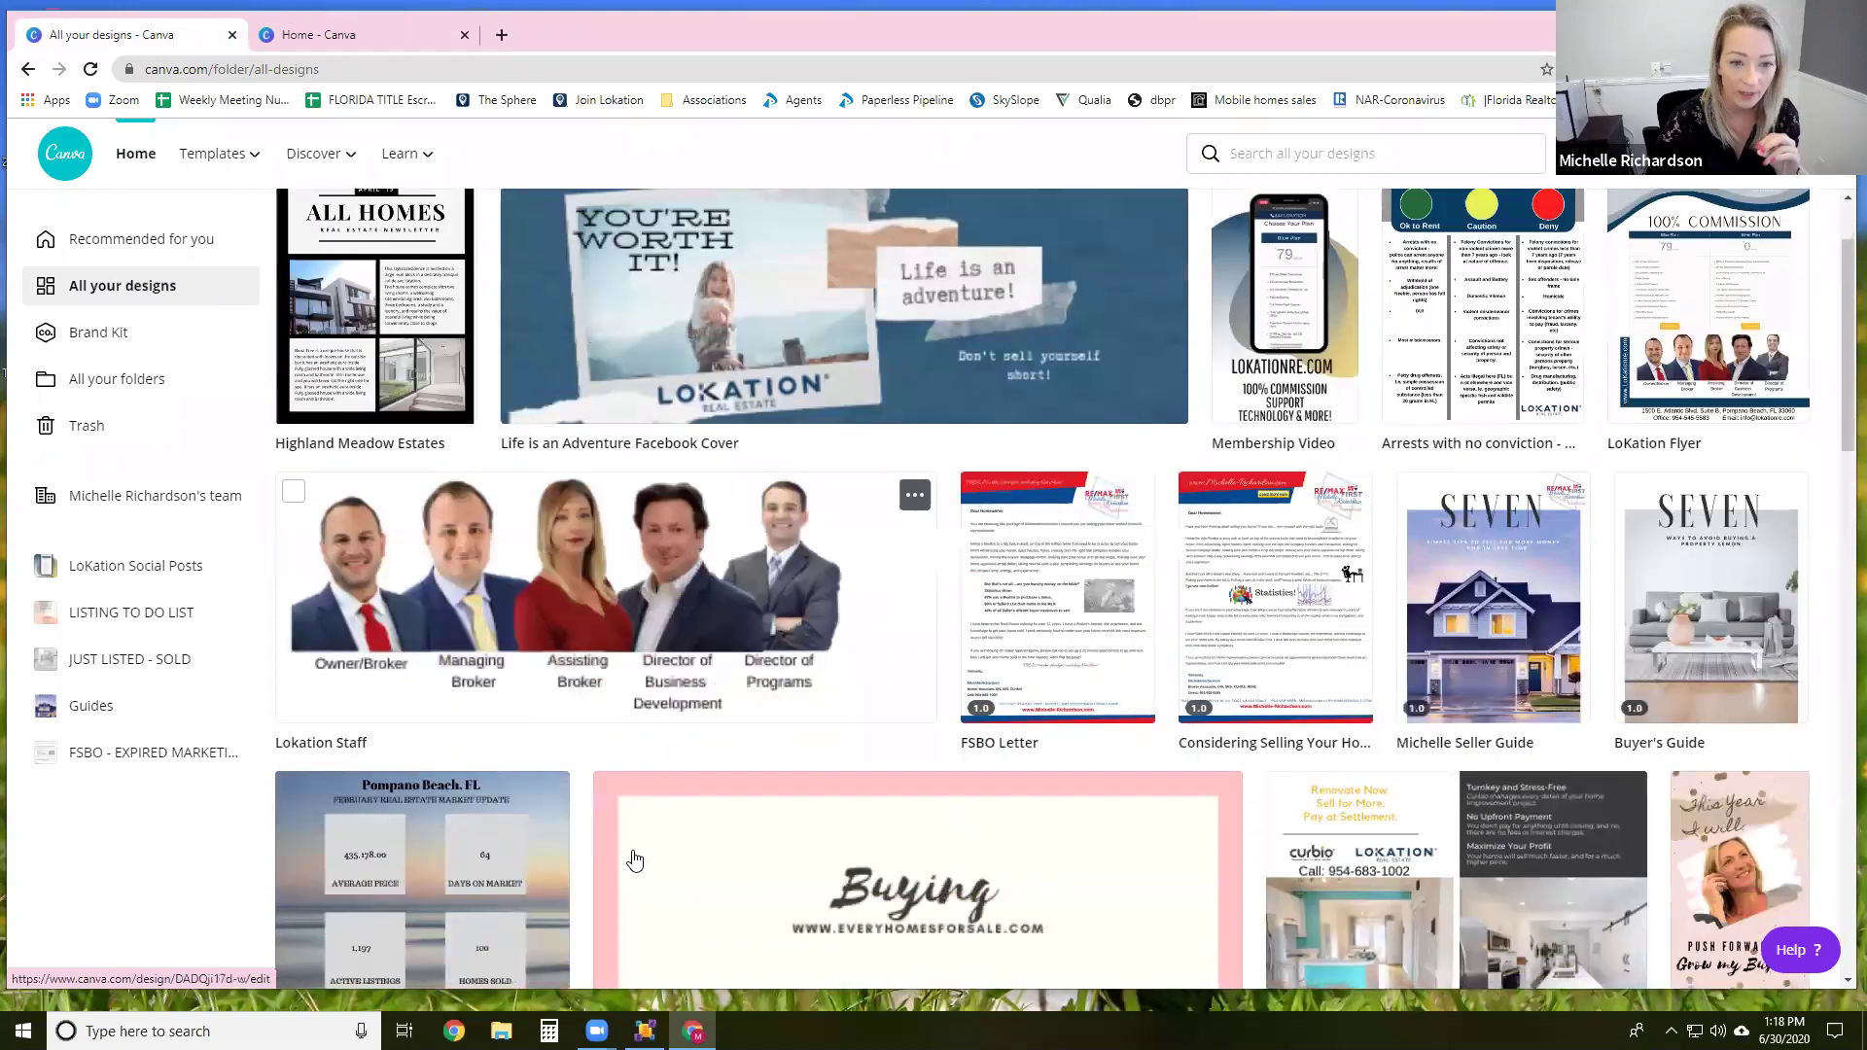
scroll(627, 817, down, 2)
scroll(623, 808, down, 5)
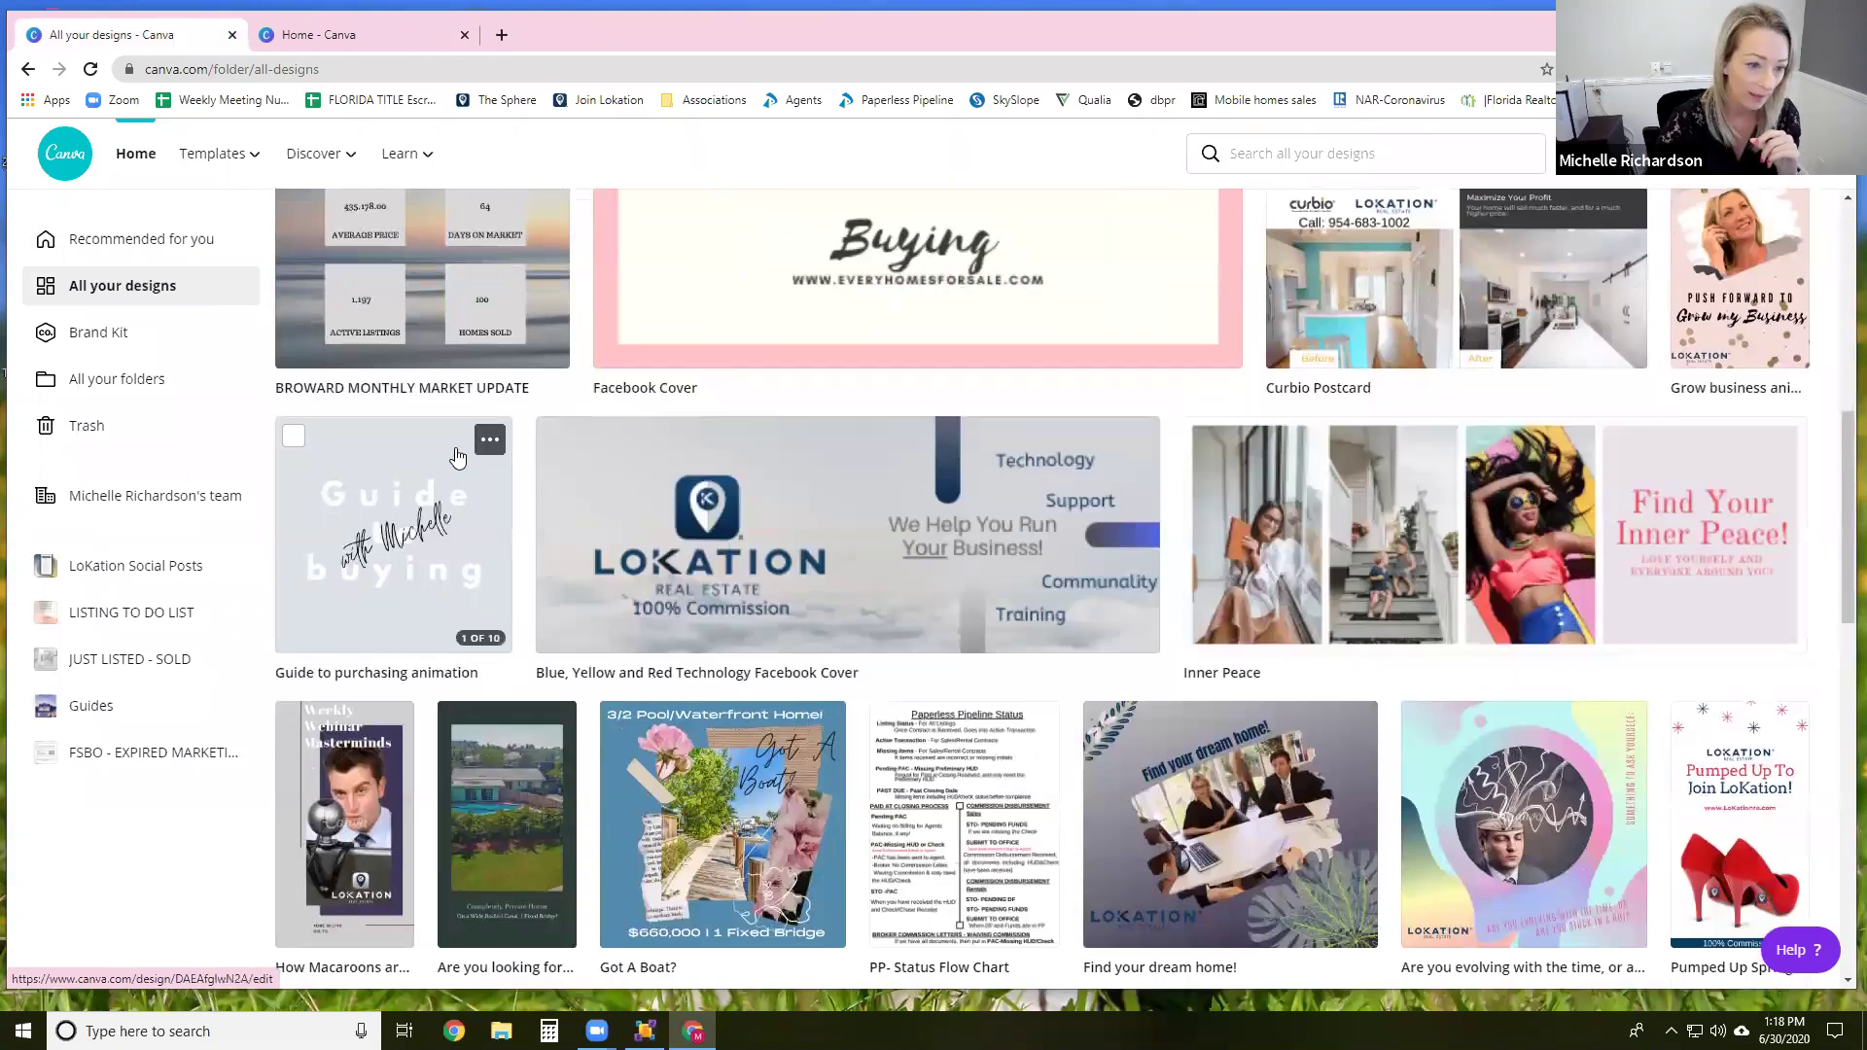
Step: Open the "Guide to purchasing animation" design, look through its pages, and return to page 1
click(389, 573)
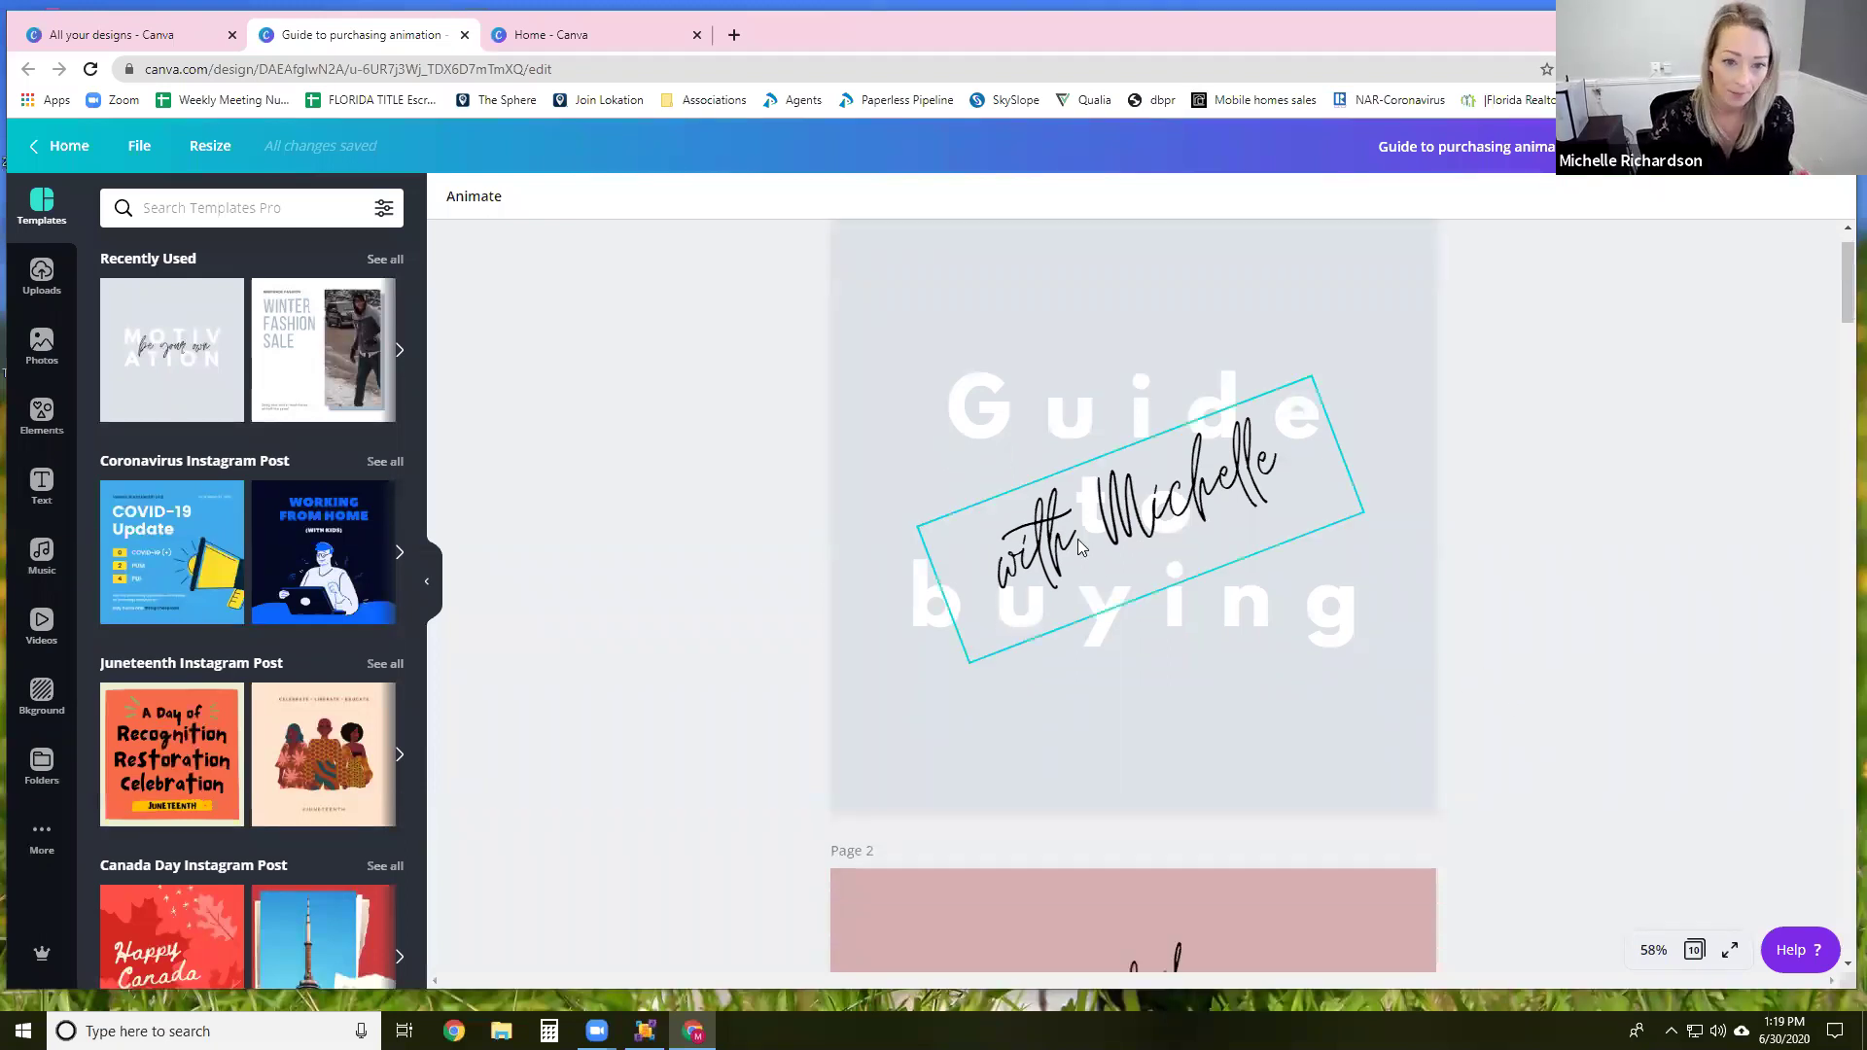
scroll(1175, 561, down, 15)
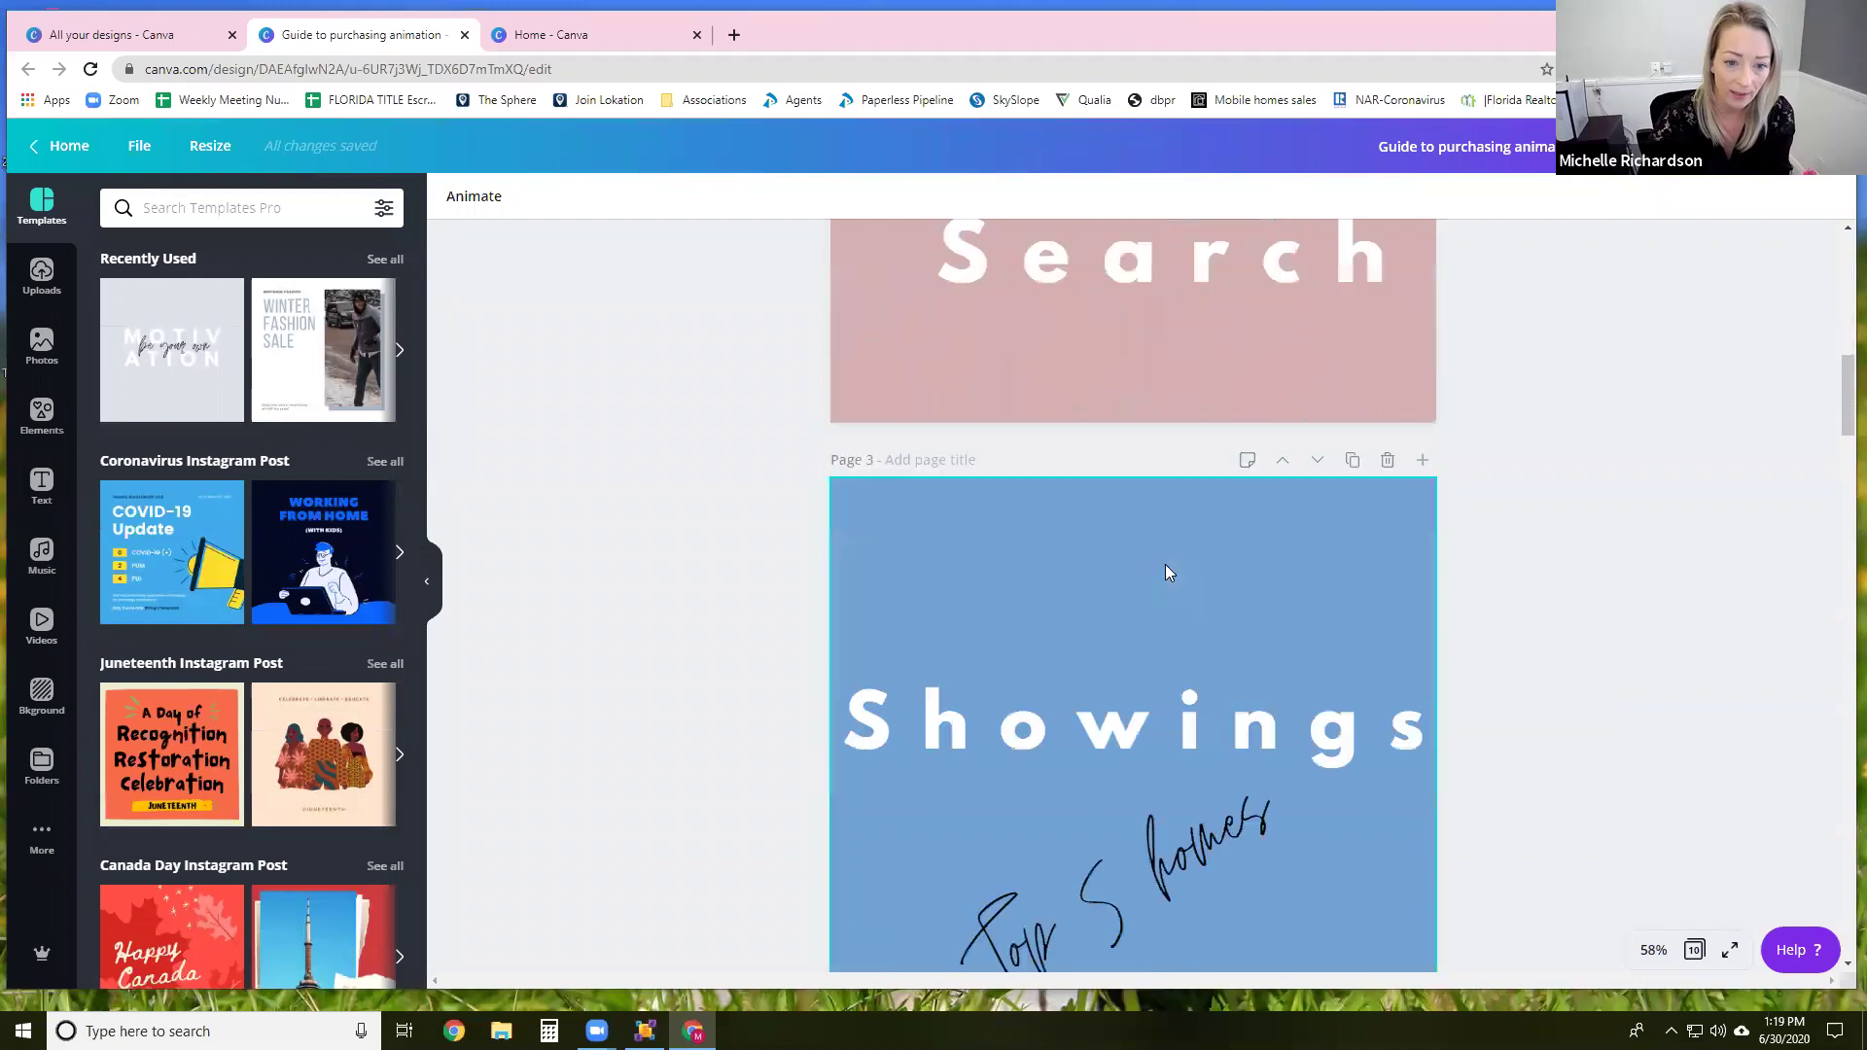
scroll(1175, 571, down, 20)
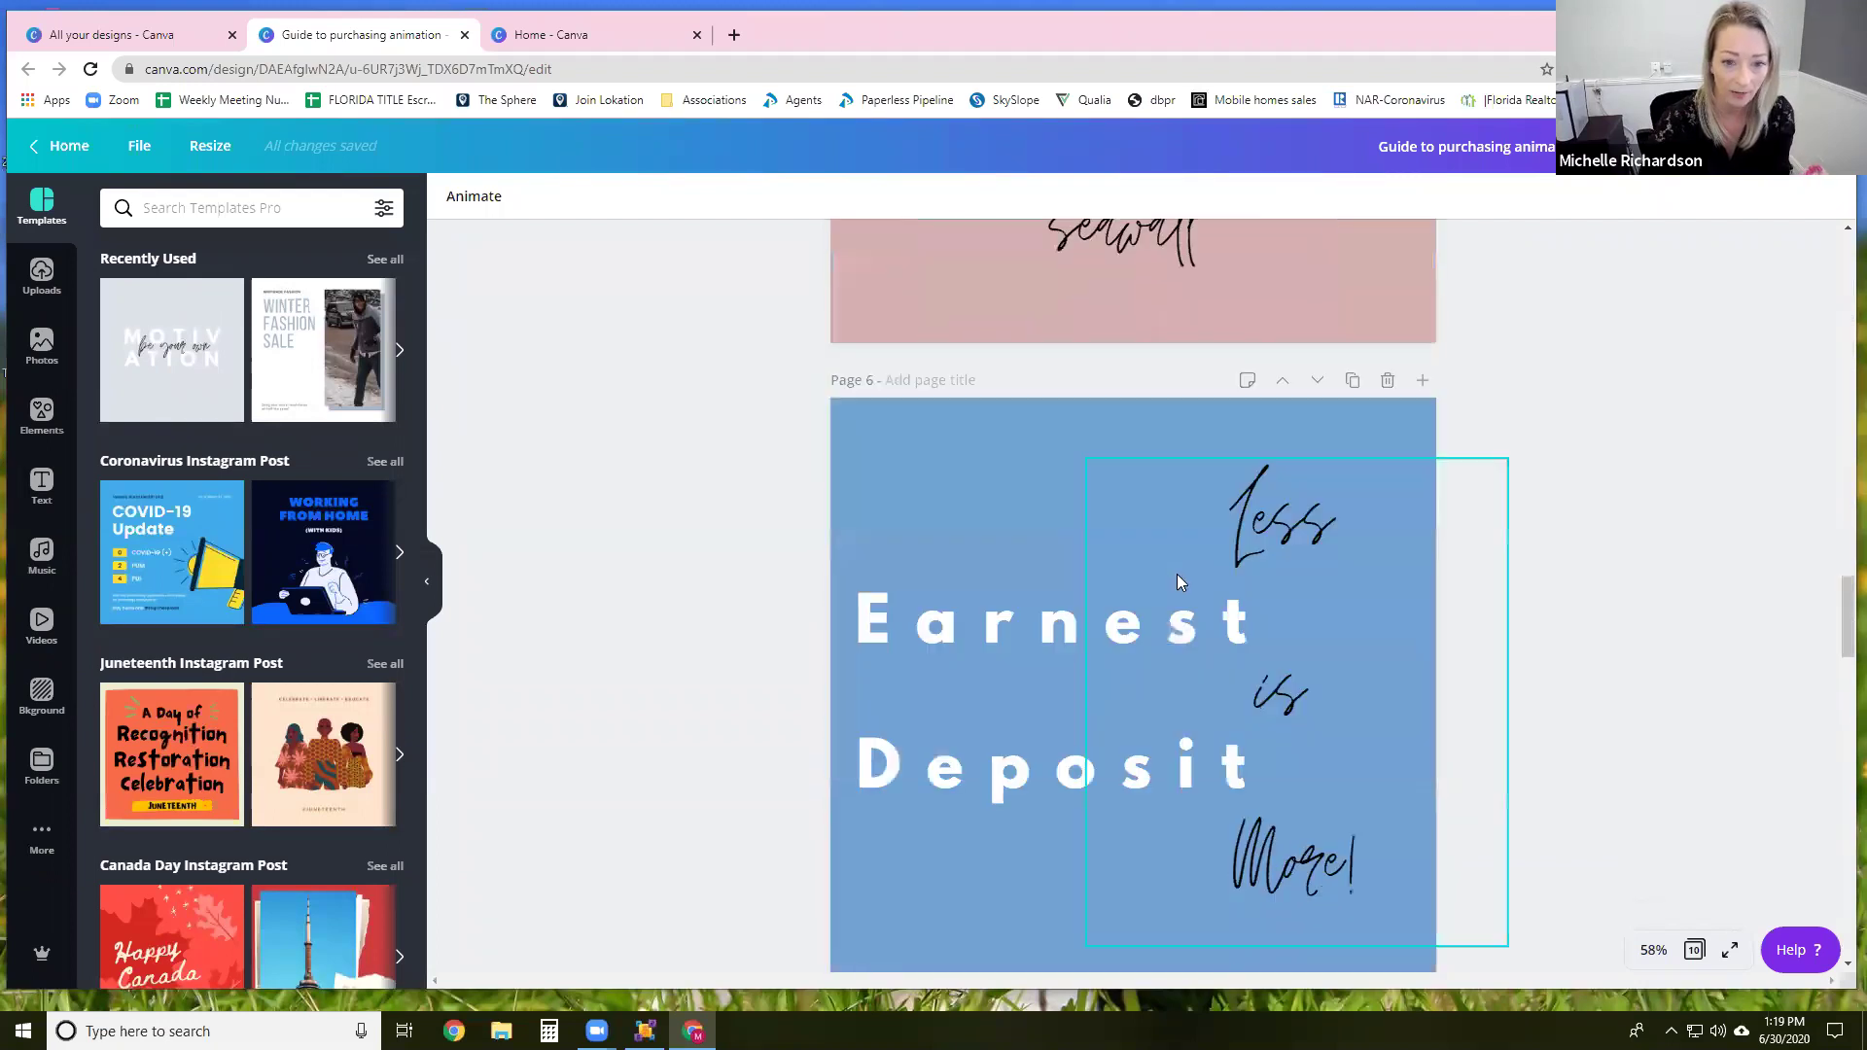
scroll(1181, 582, down, 20)
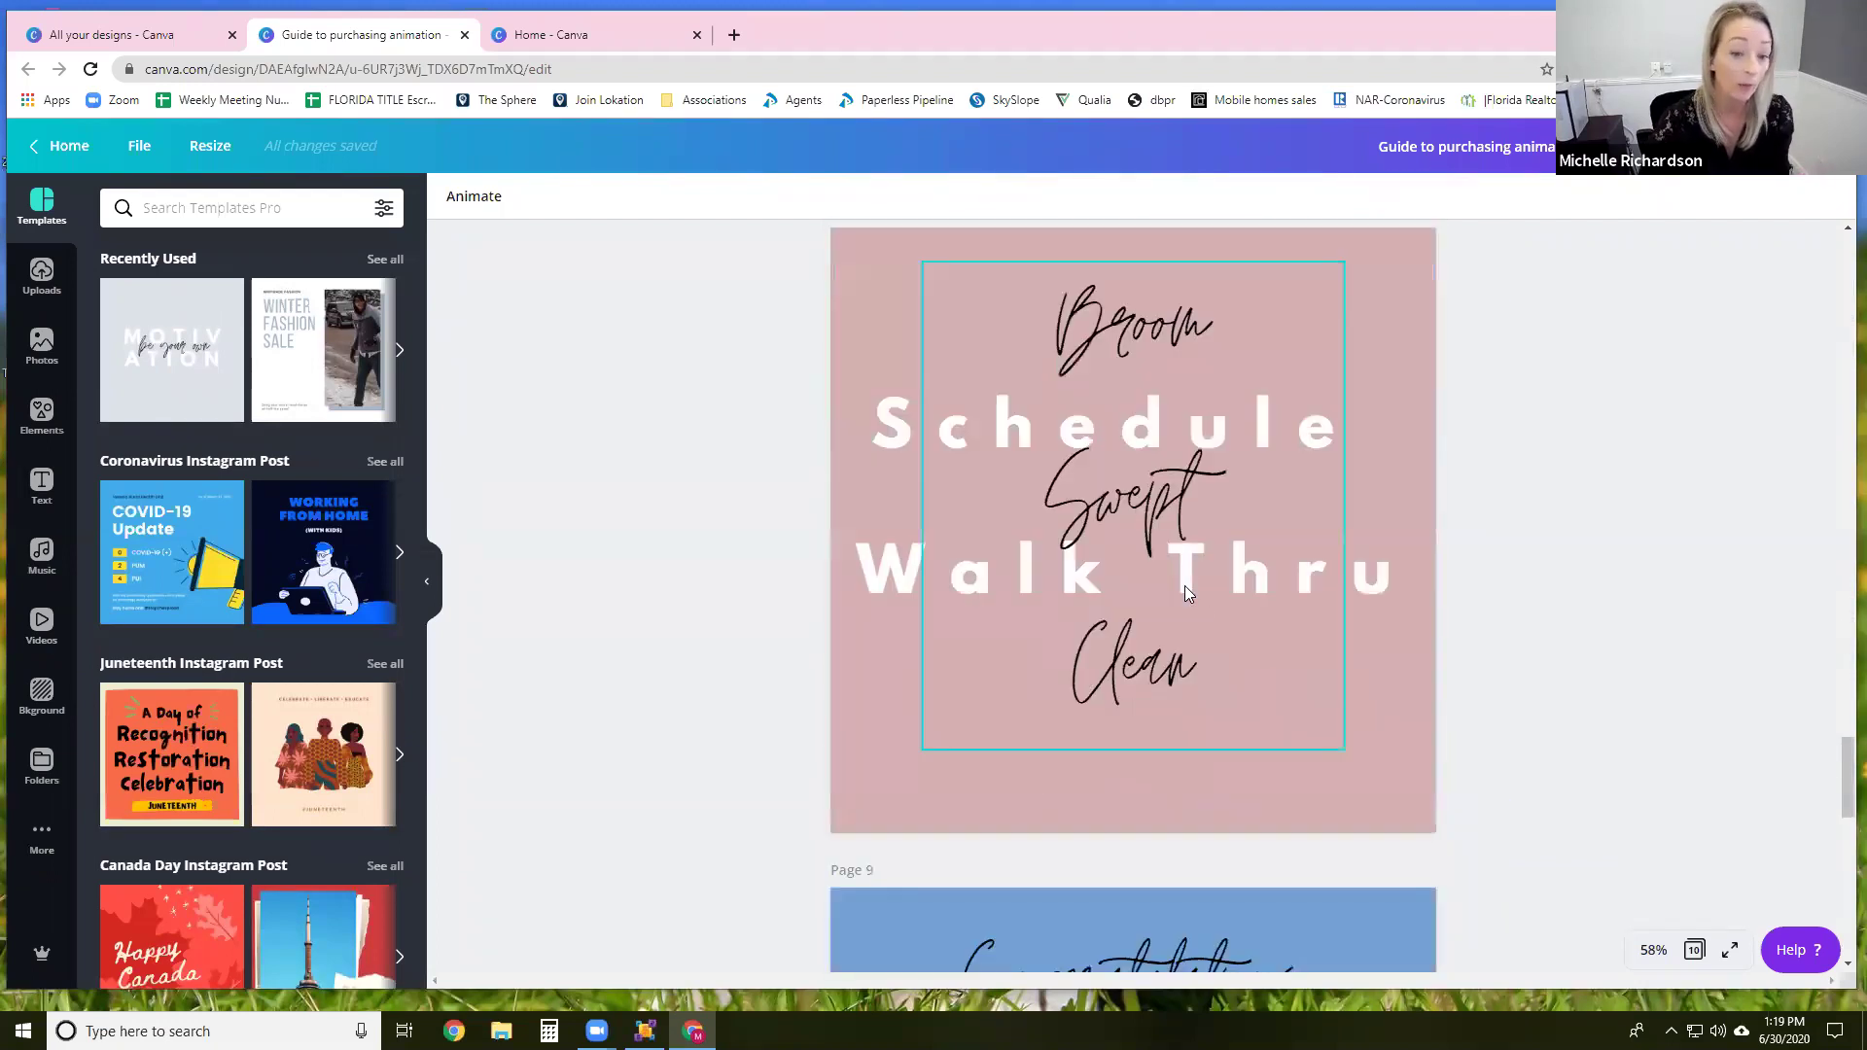
scroll(1185, 591, down, 8)
scroll(1186, 611, up, 15)
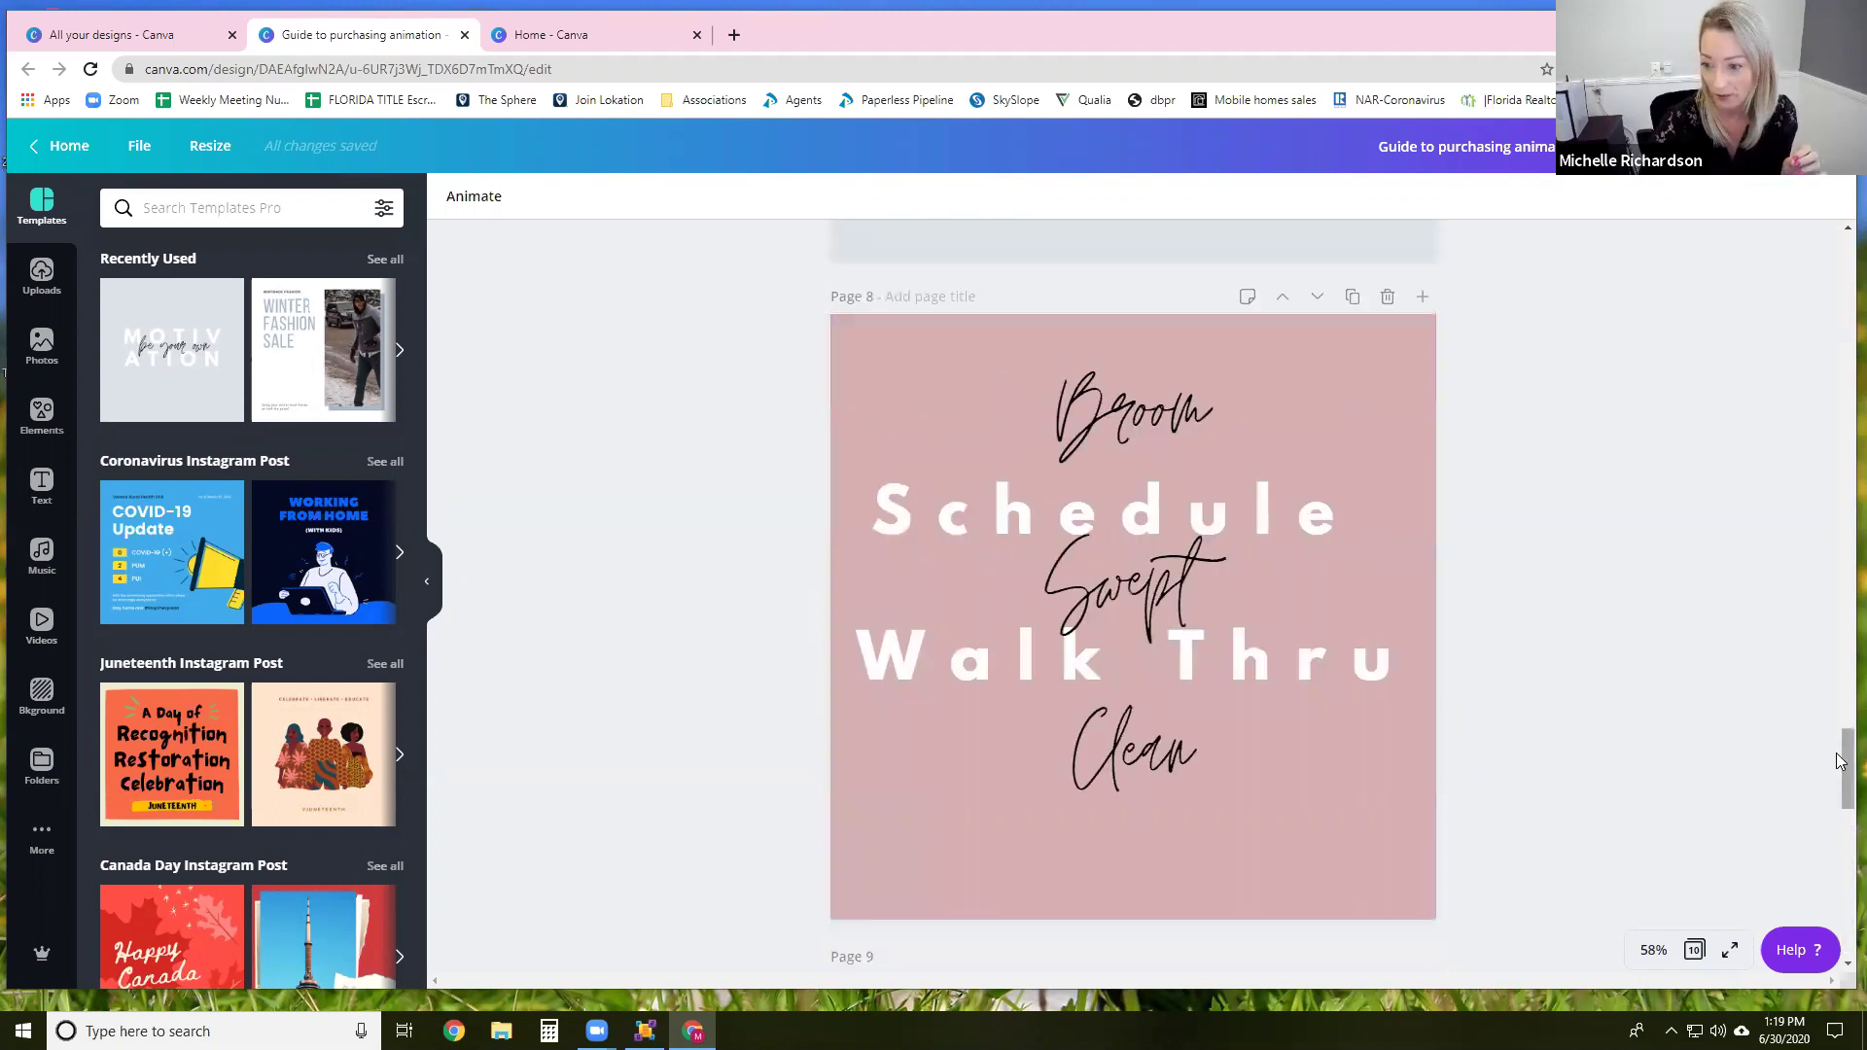
drag(1841, 761, 1838, 233)
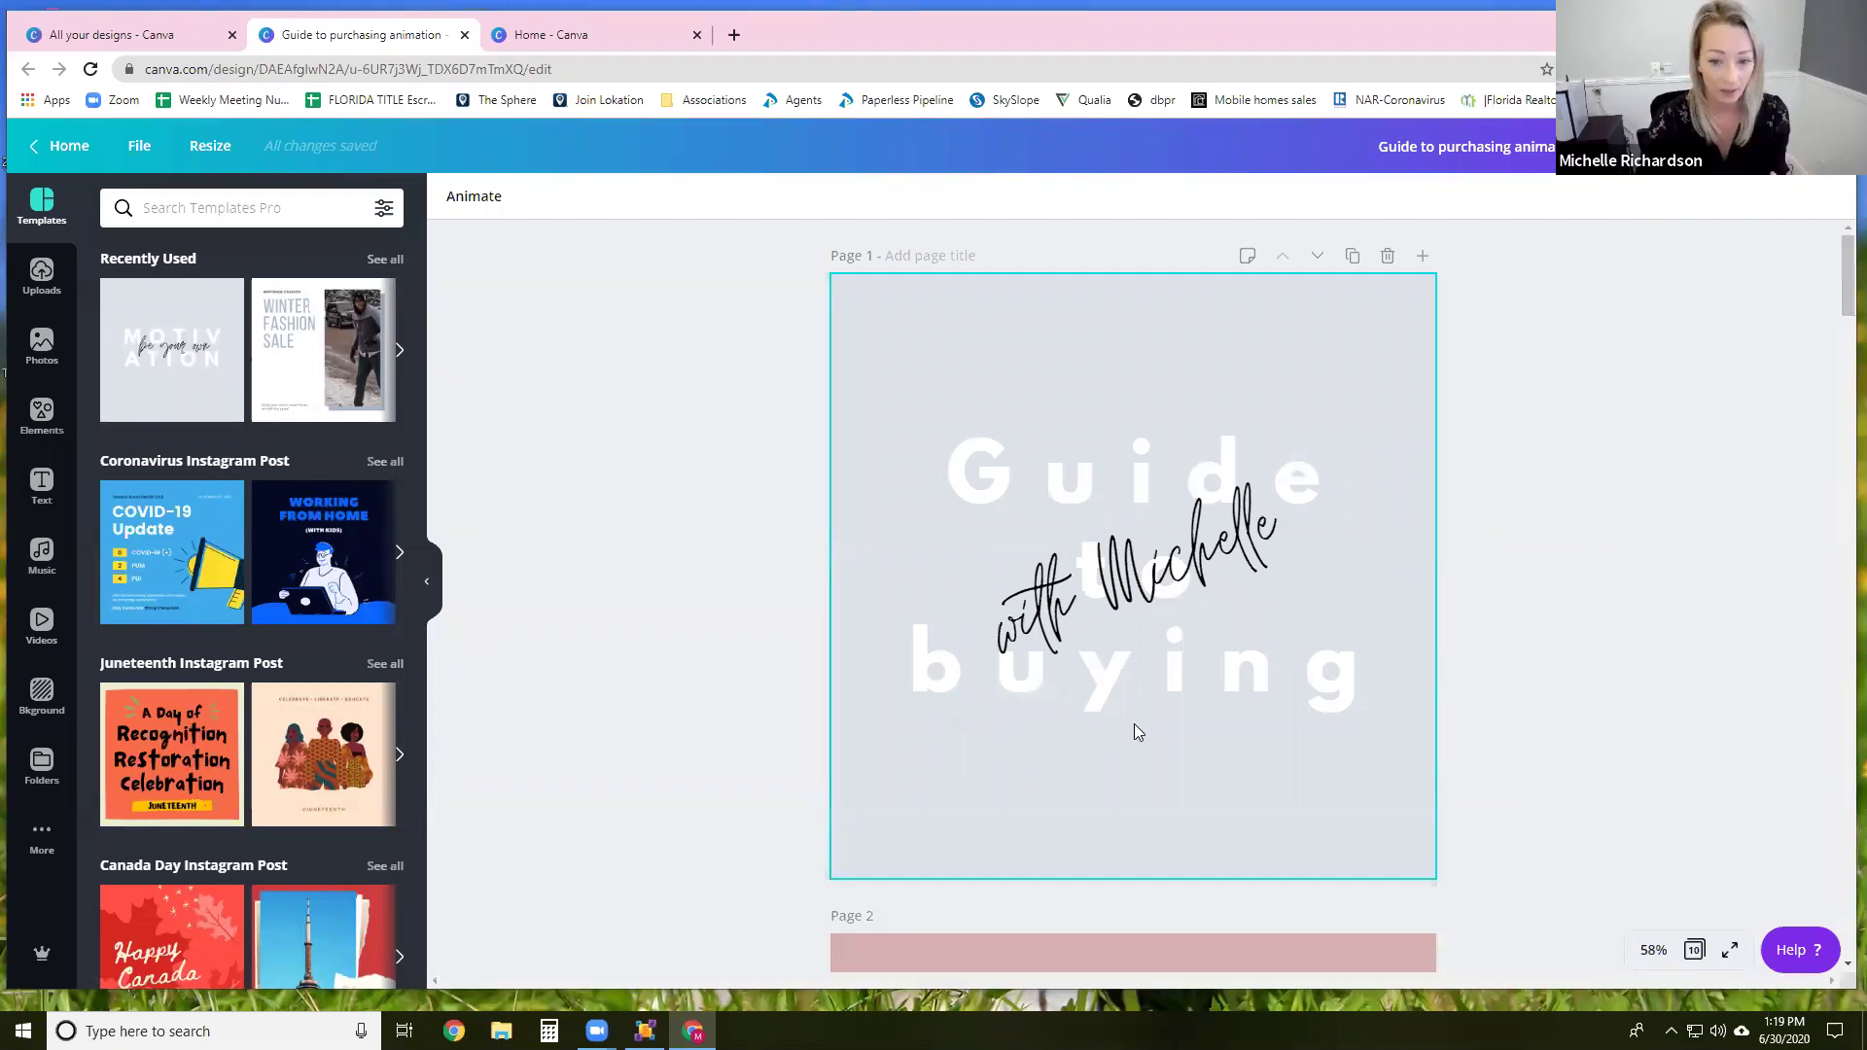
Step: Move page 1's handwritten text below the "Guide to buying" title, then reposition it across the middle of the title
click(1128, 653)
drag(1113, 603, 1134, 812)
click(1119, 669)
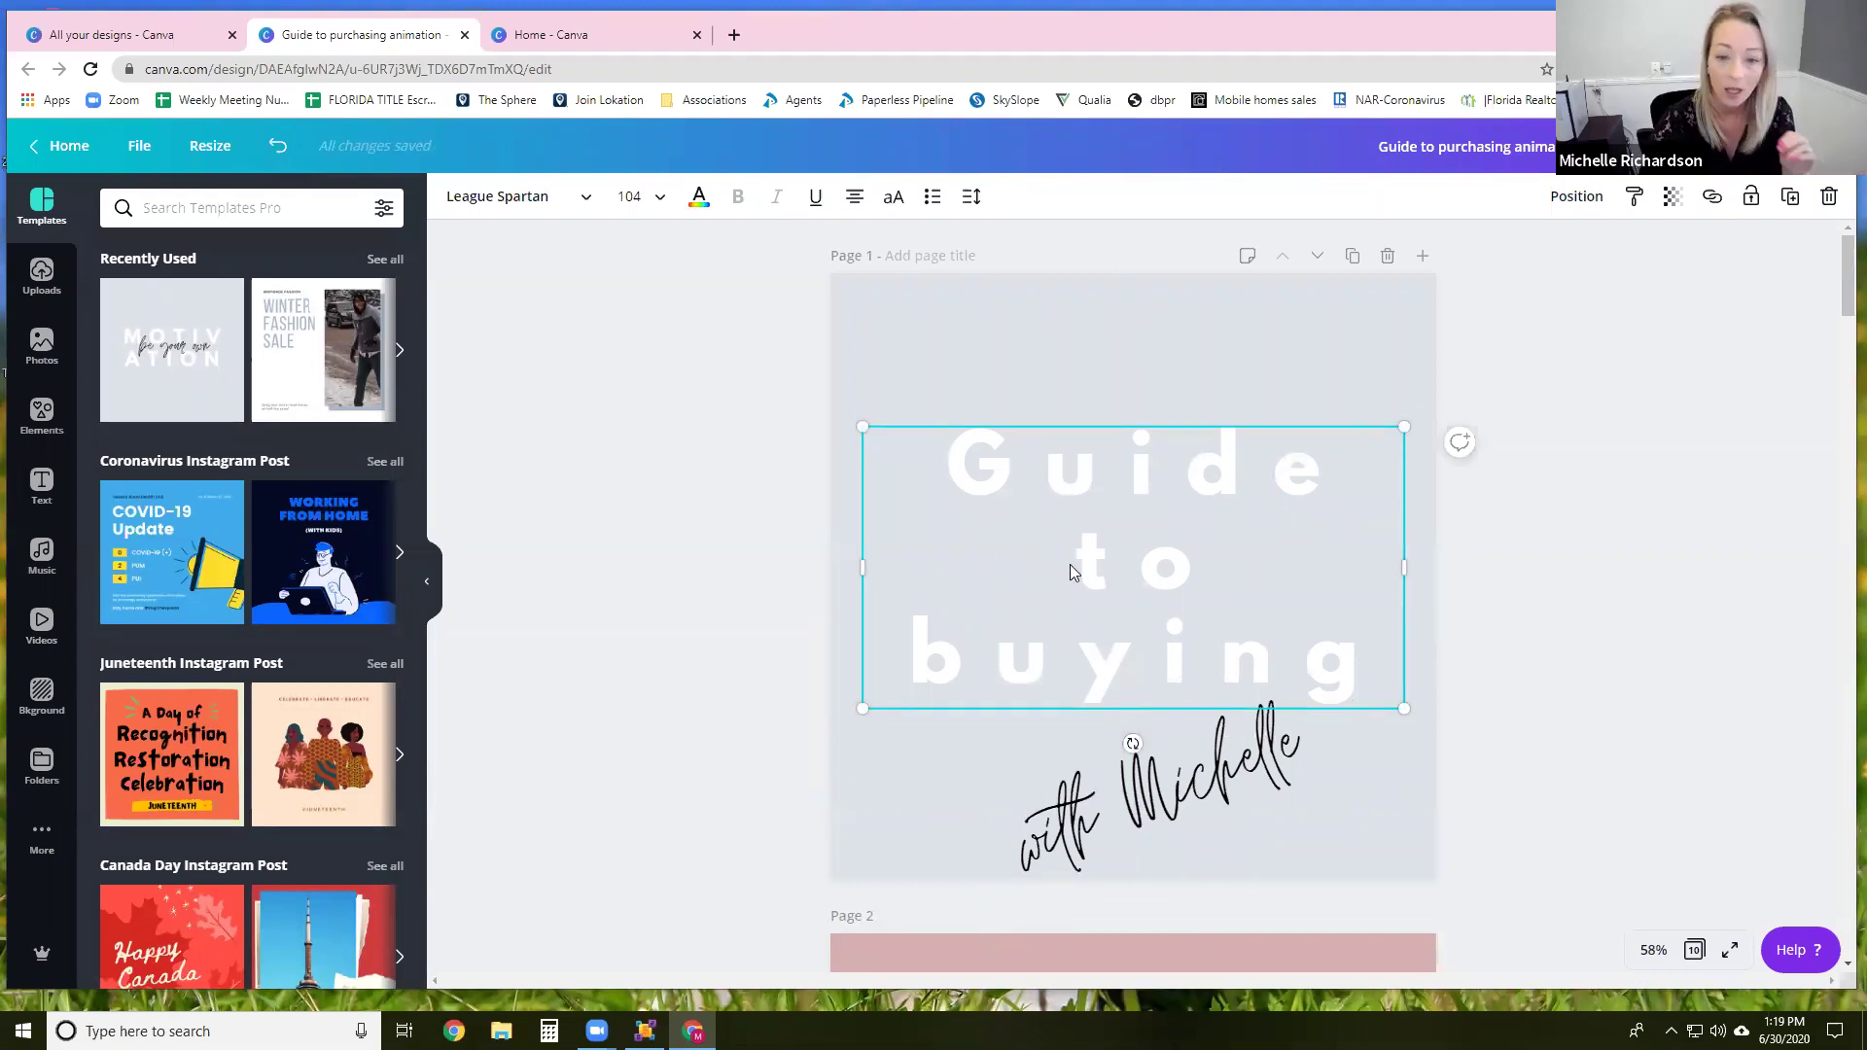
click(1048, 492)
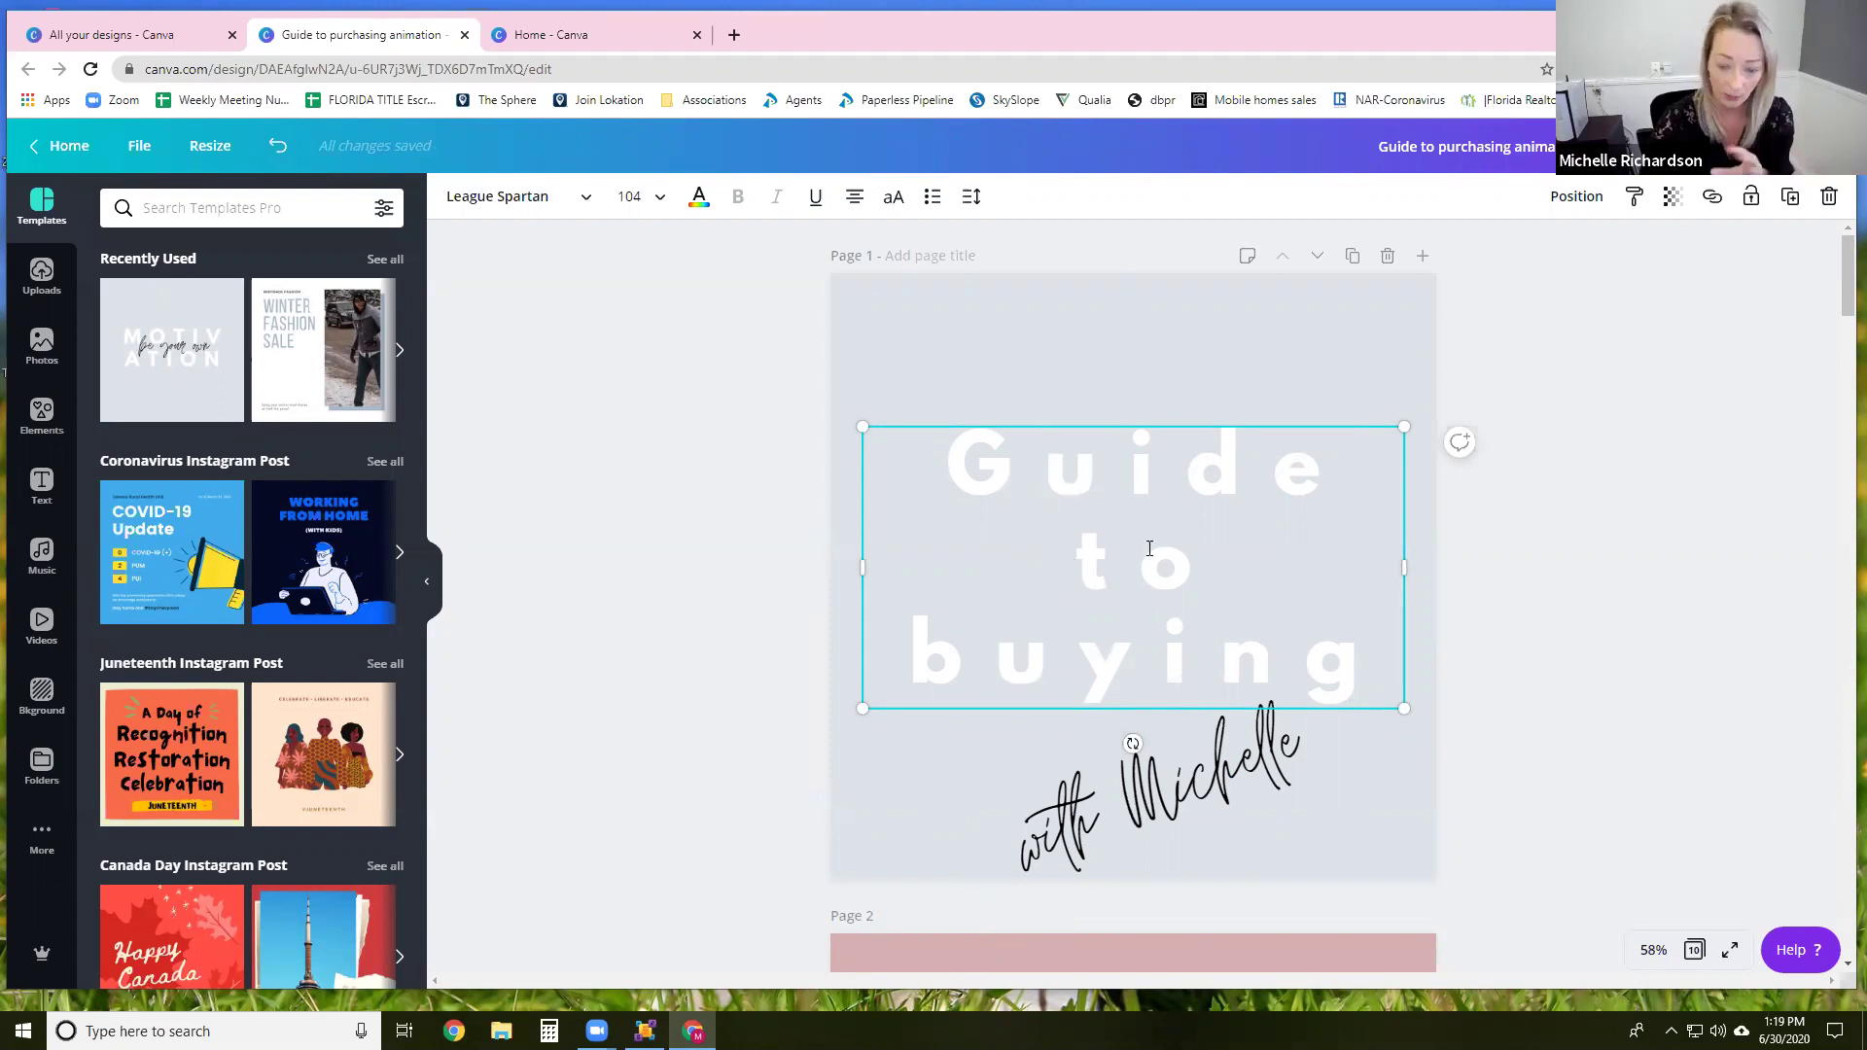
click(1188, 724)
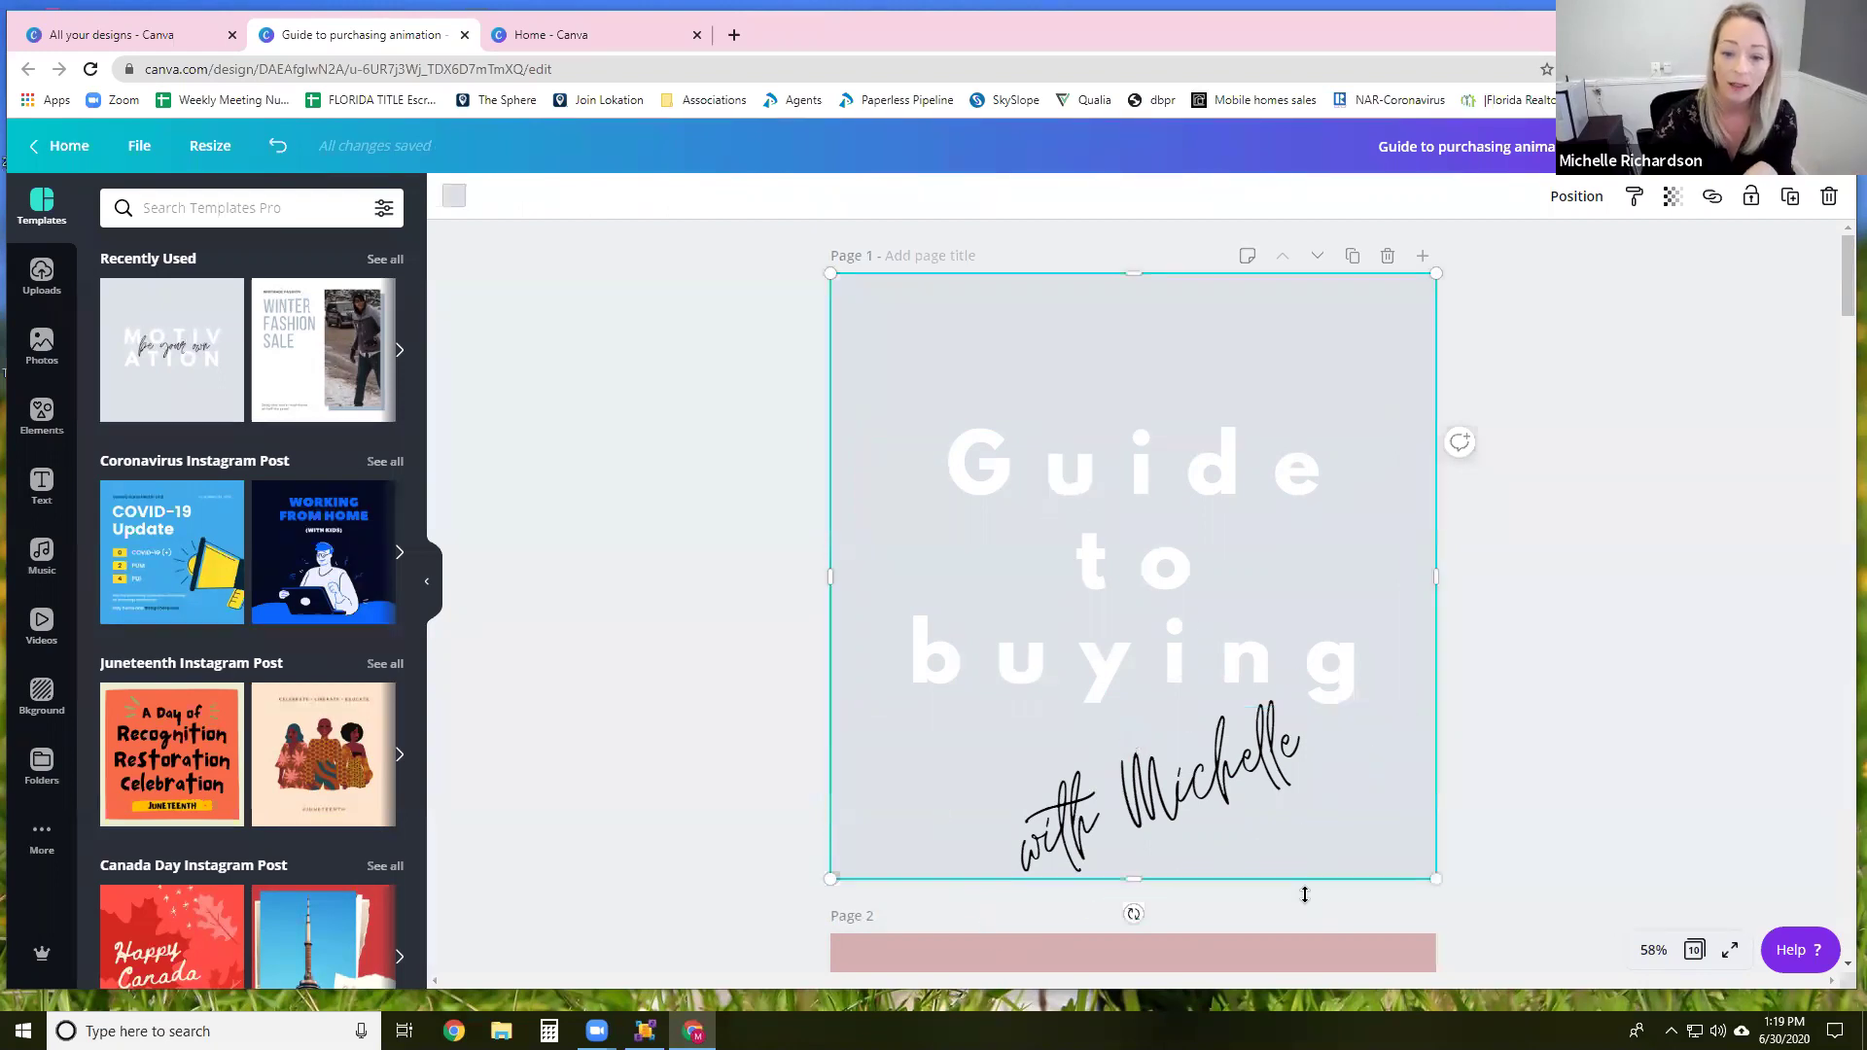
drag(1134, 755, 1078, 630)
click(1484, 899)
Step: Try bright red from the default colors as page 1's background and undo the color change
click(931, 364)
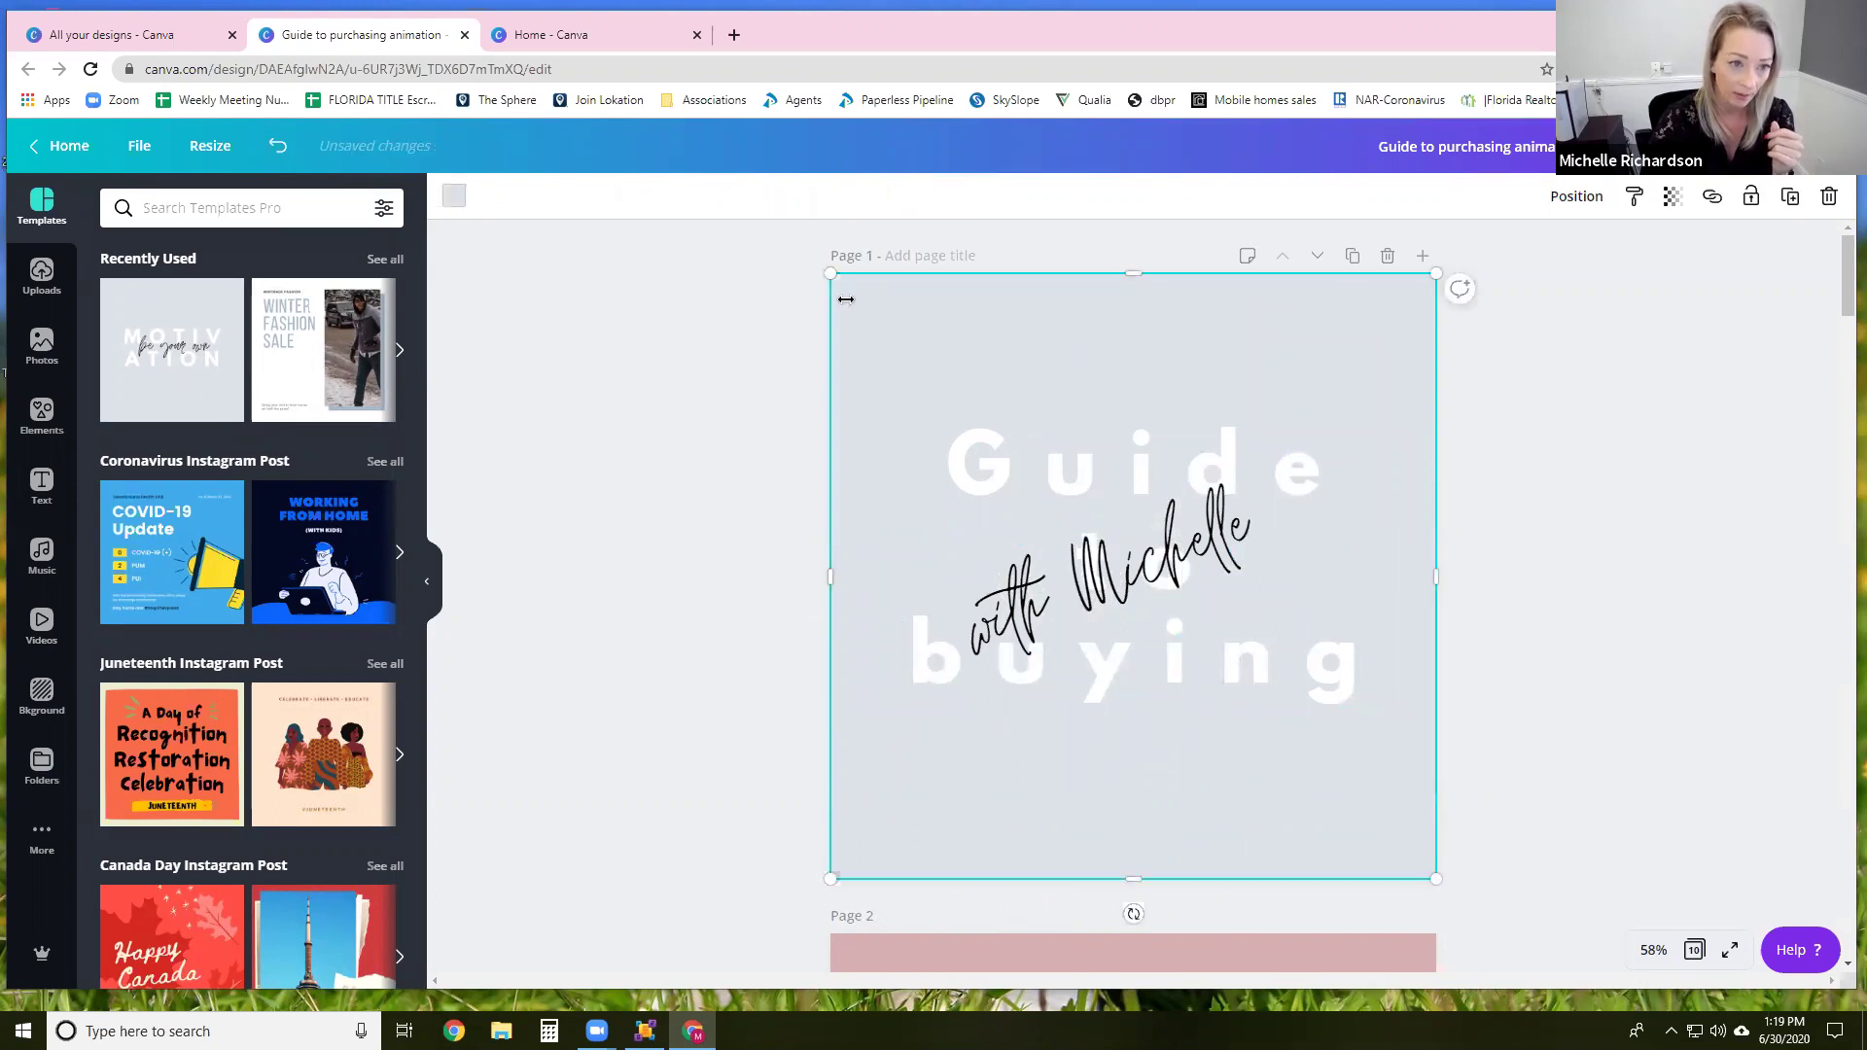
click(454, 198)
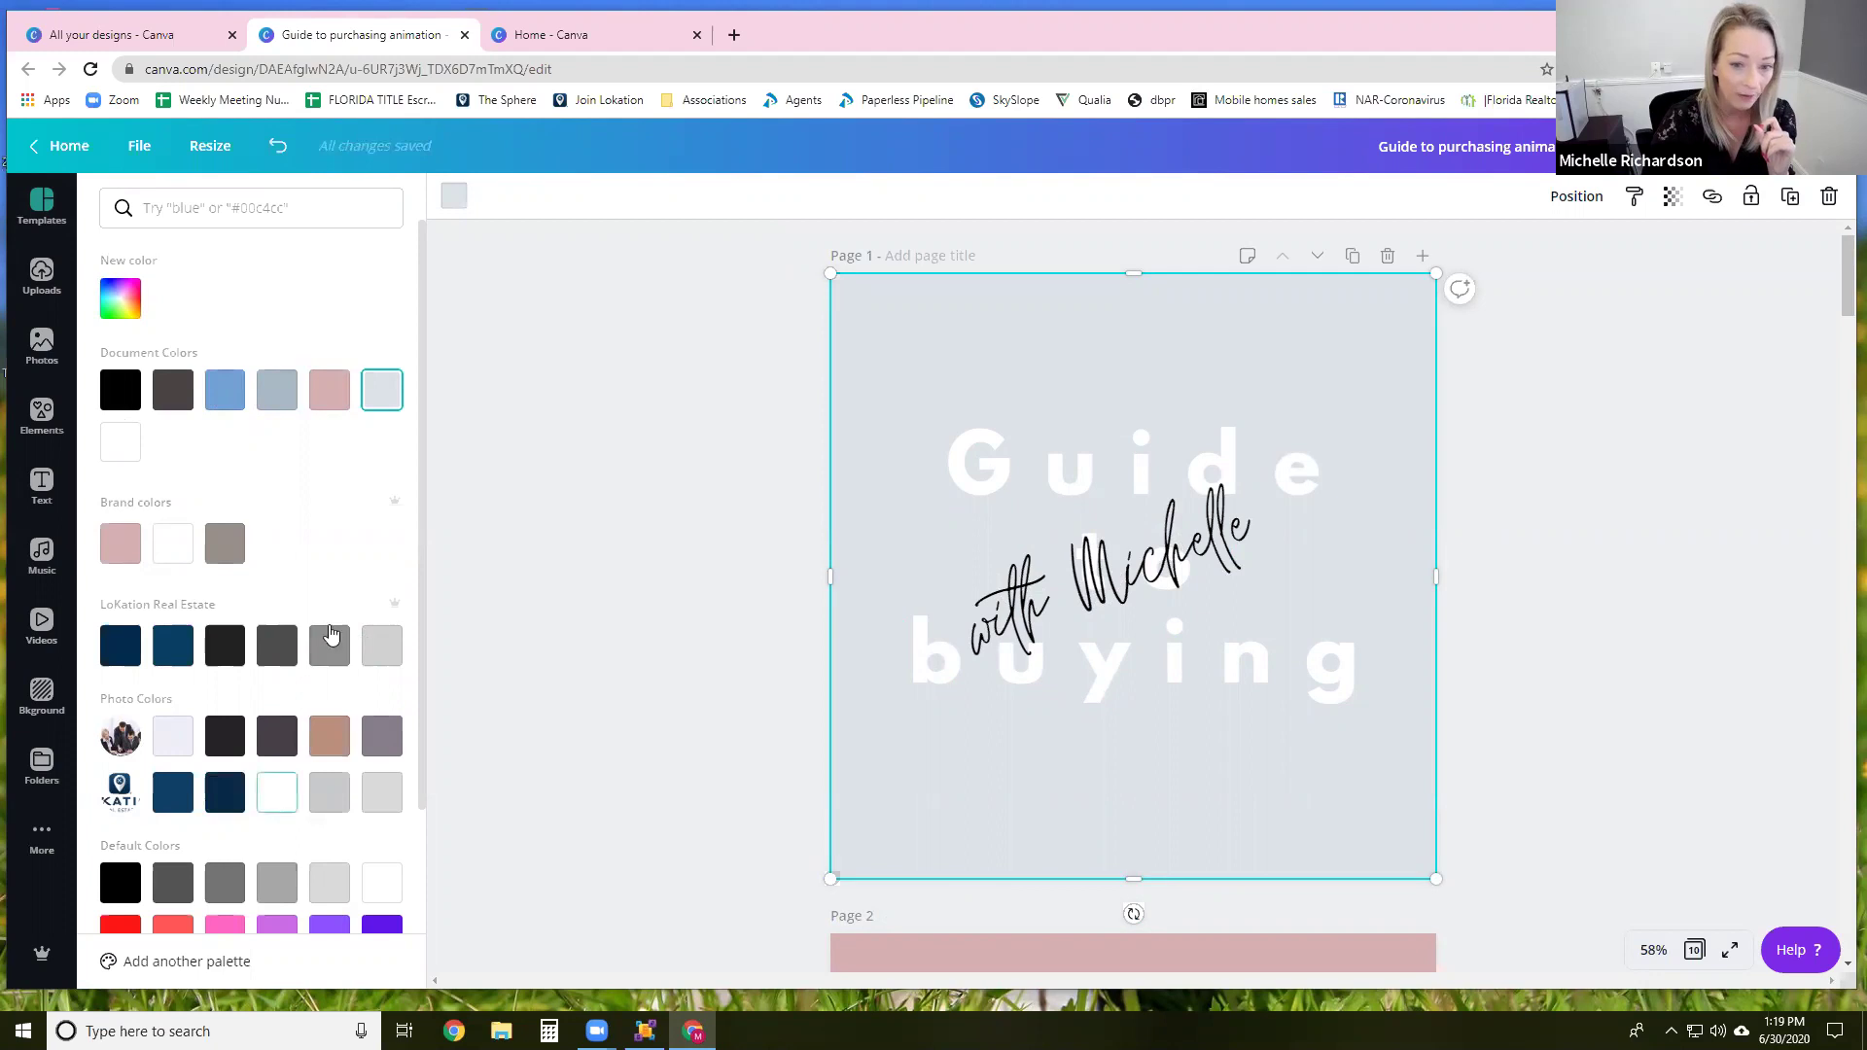
scroll(361, 615, down, 1)
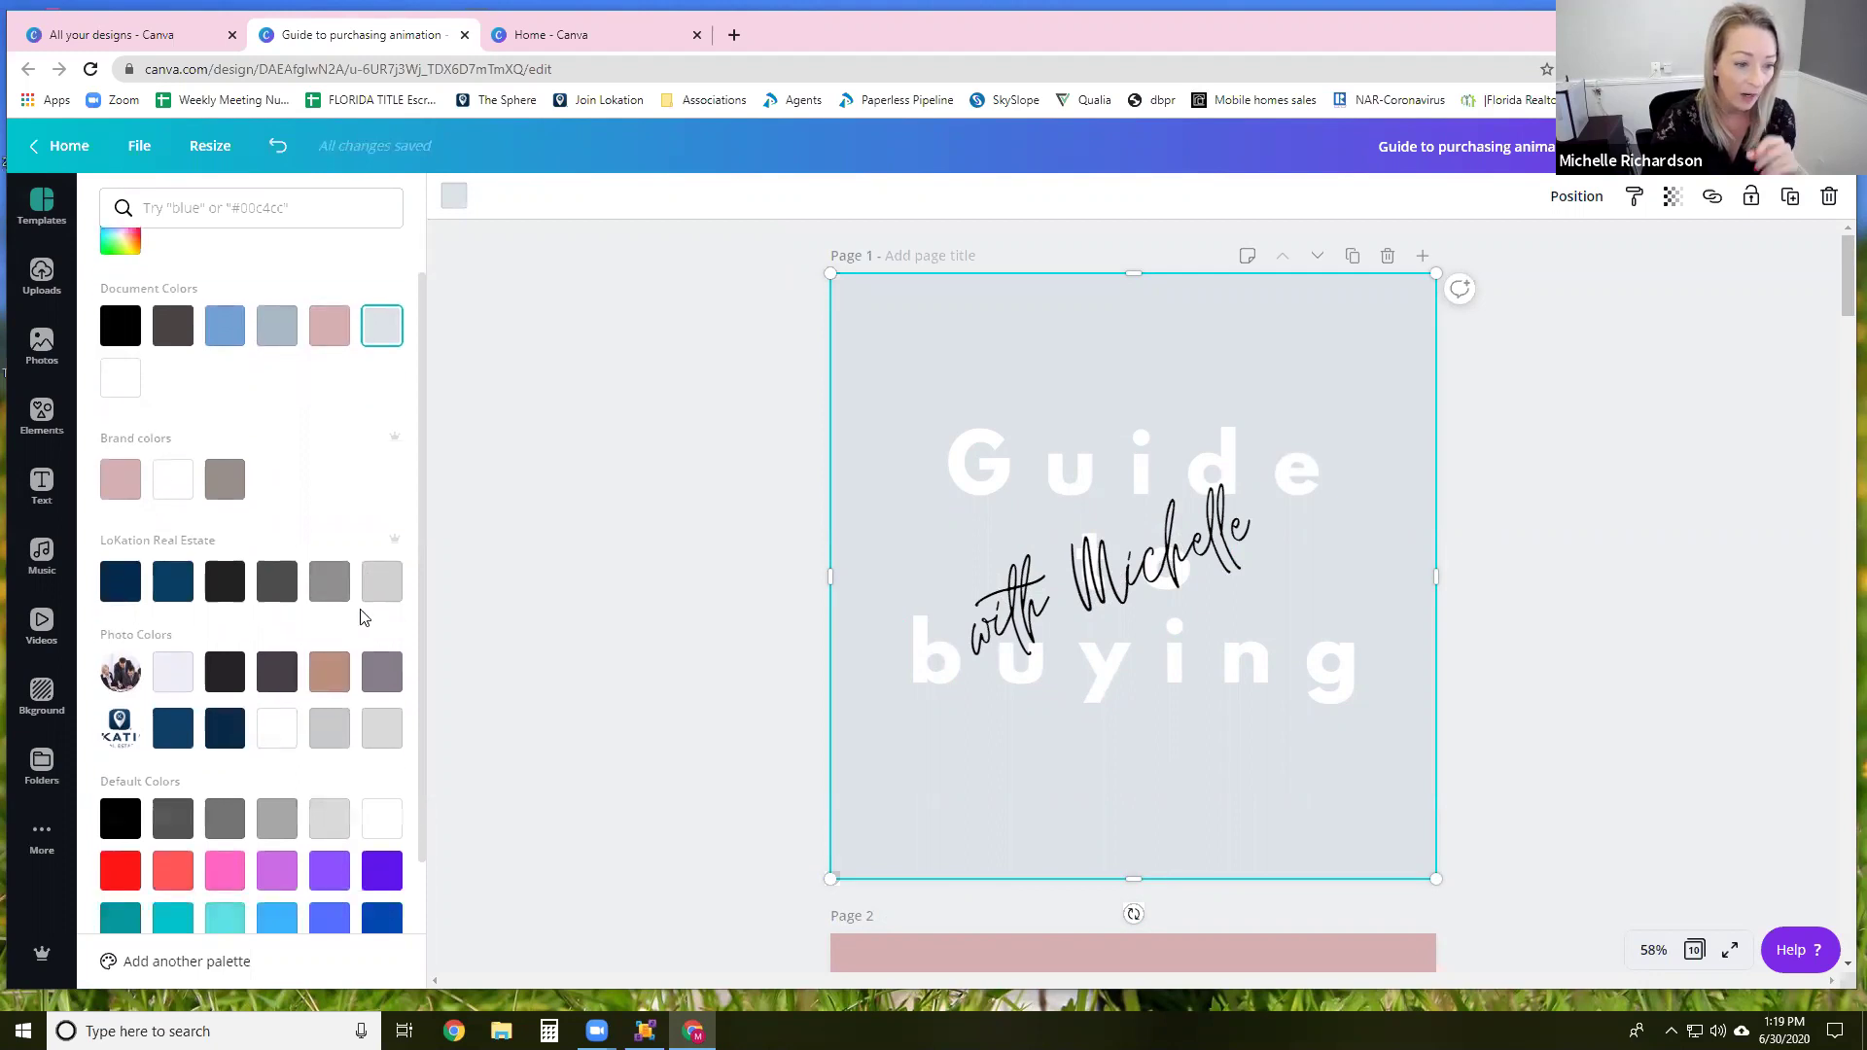
click(121, 870)
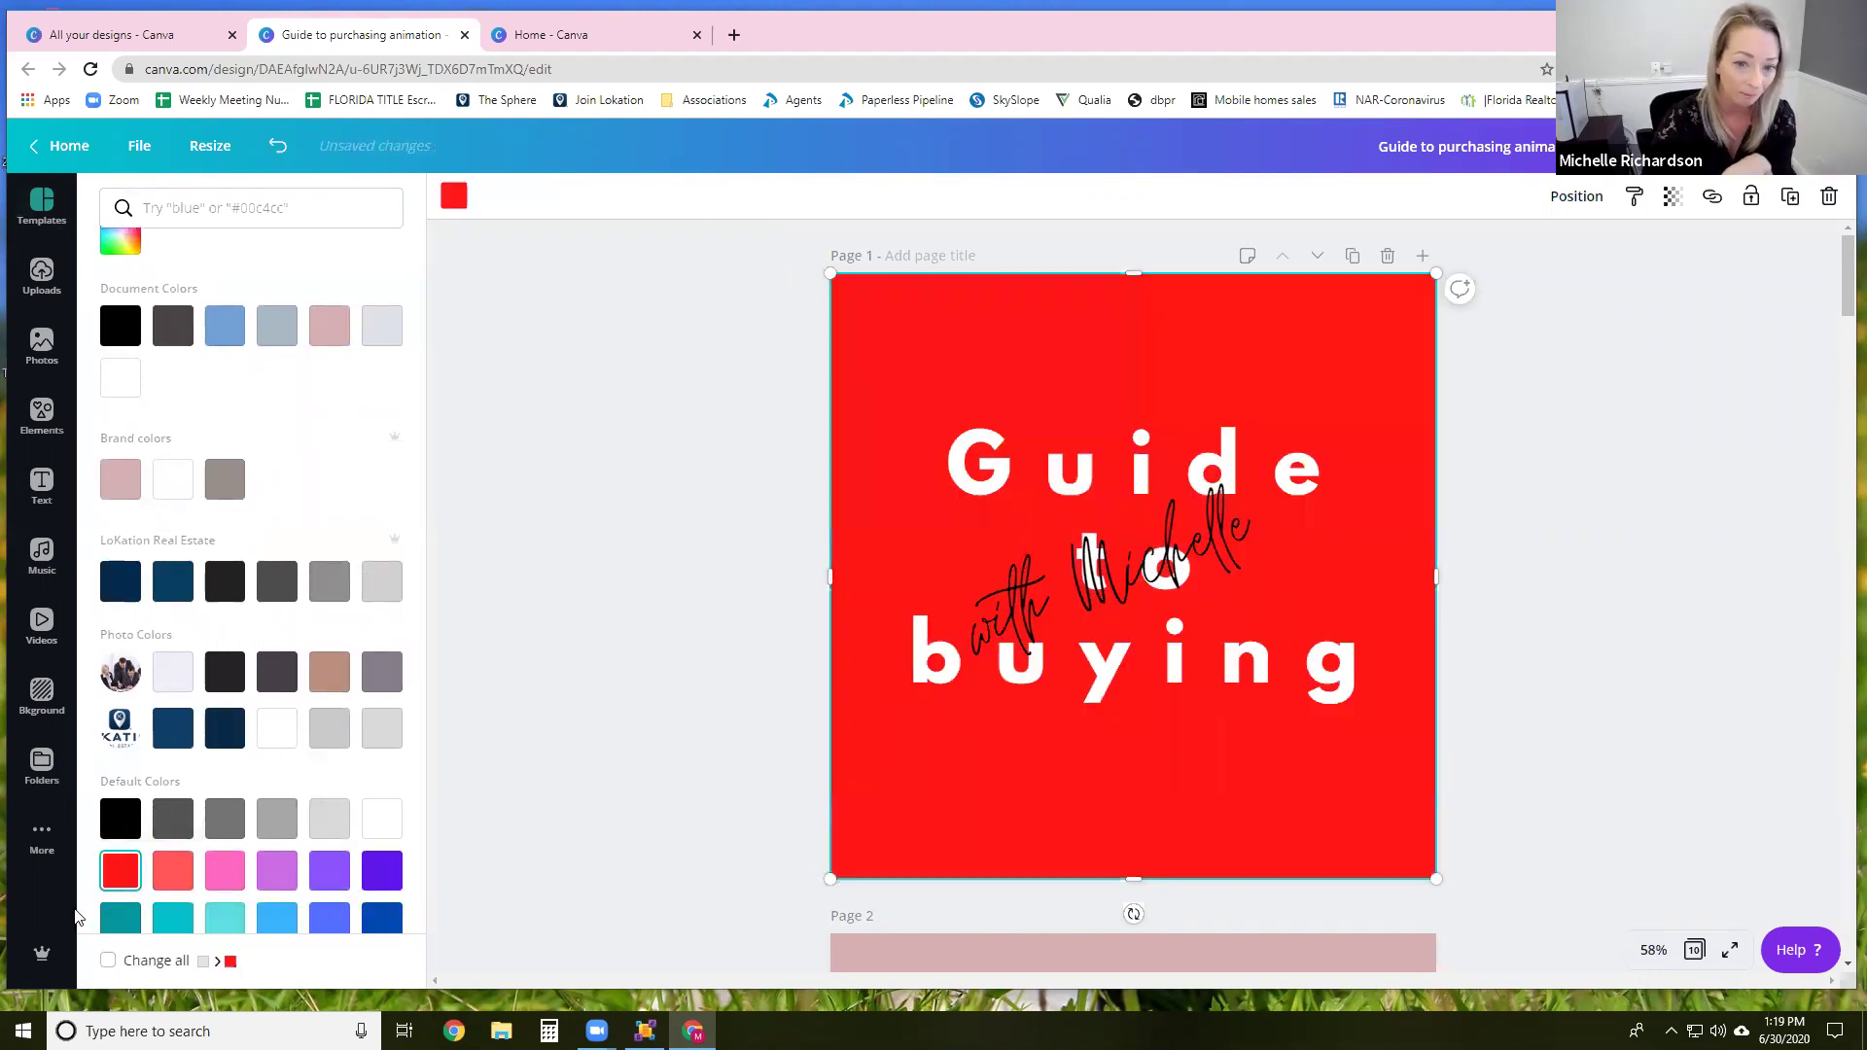
click(277, 145)
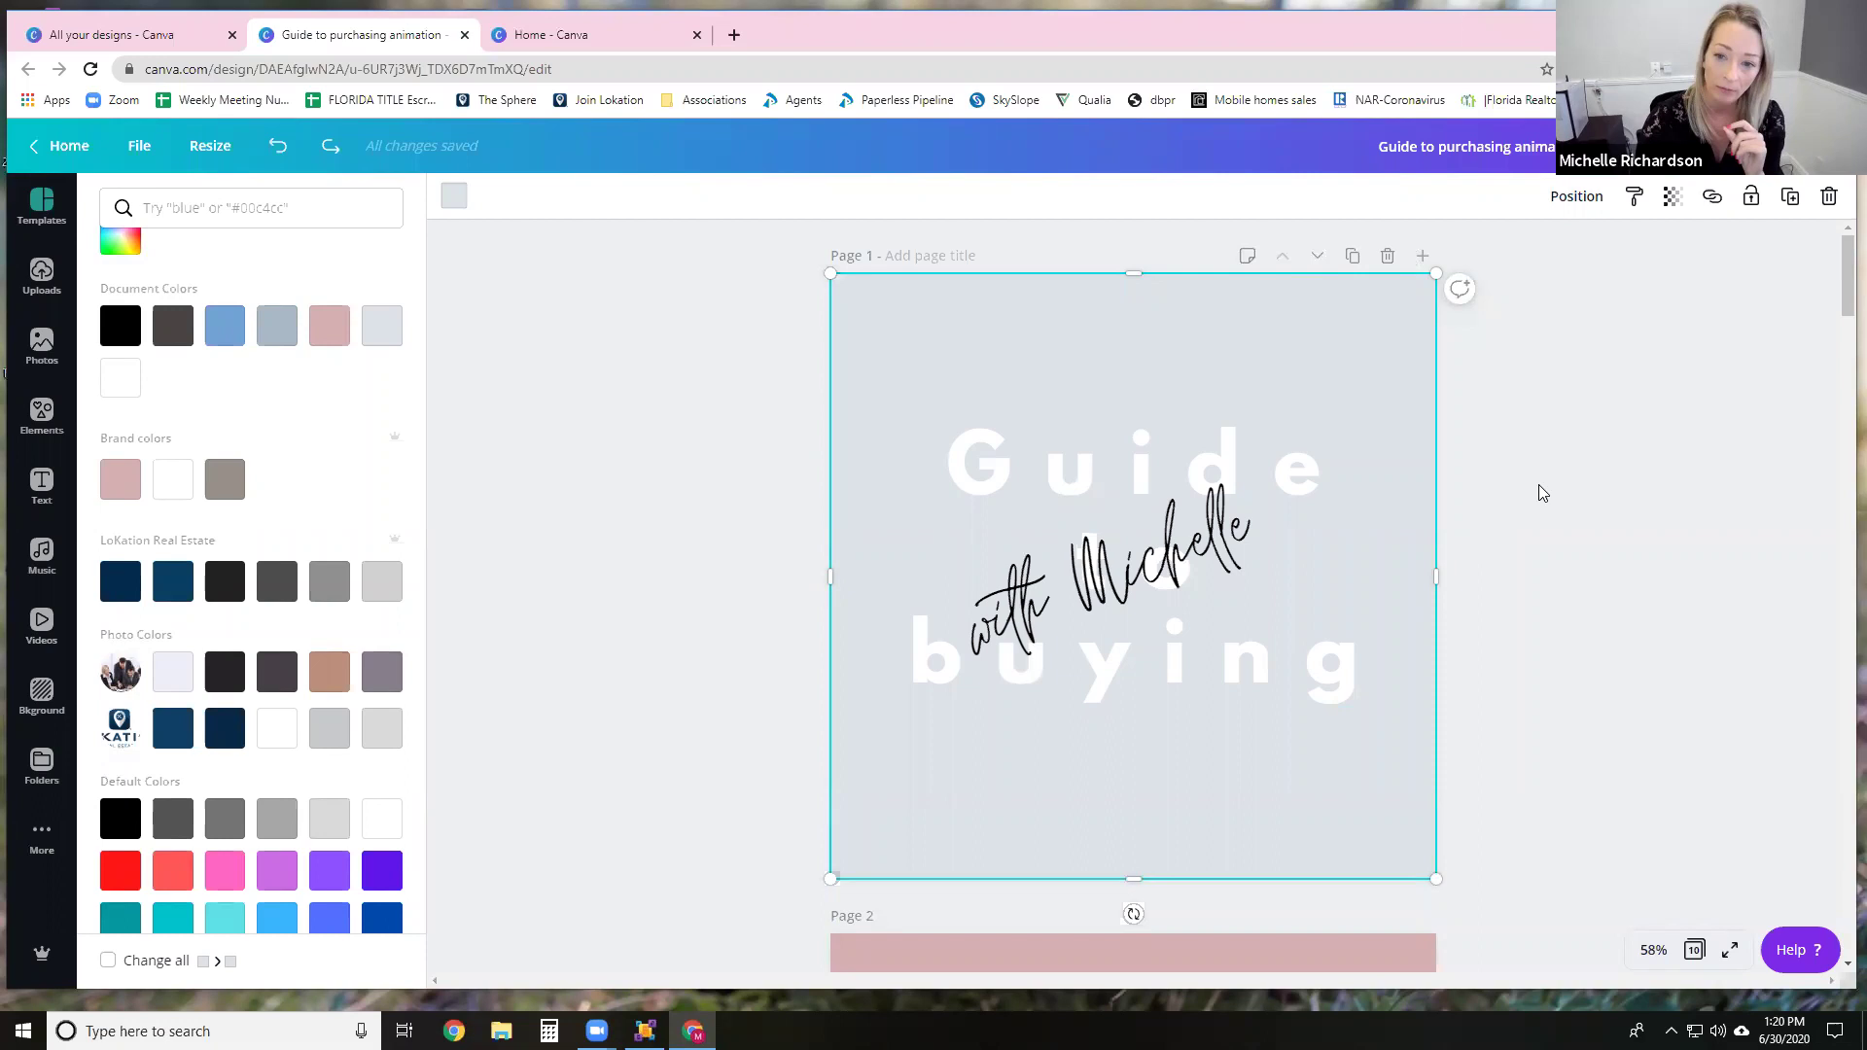
click(1239, 221)
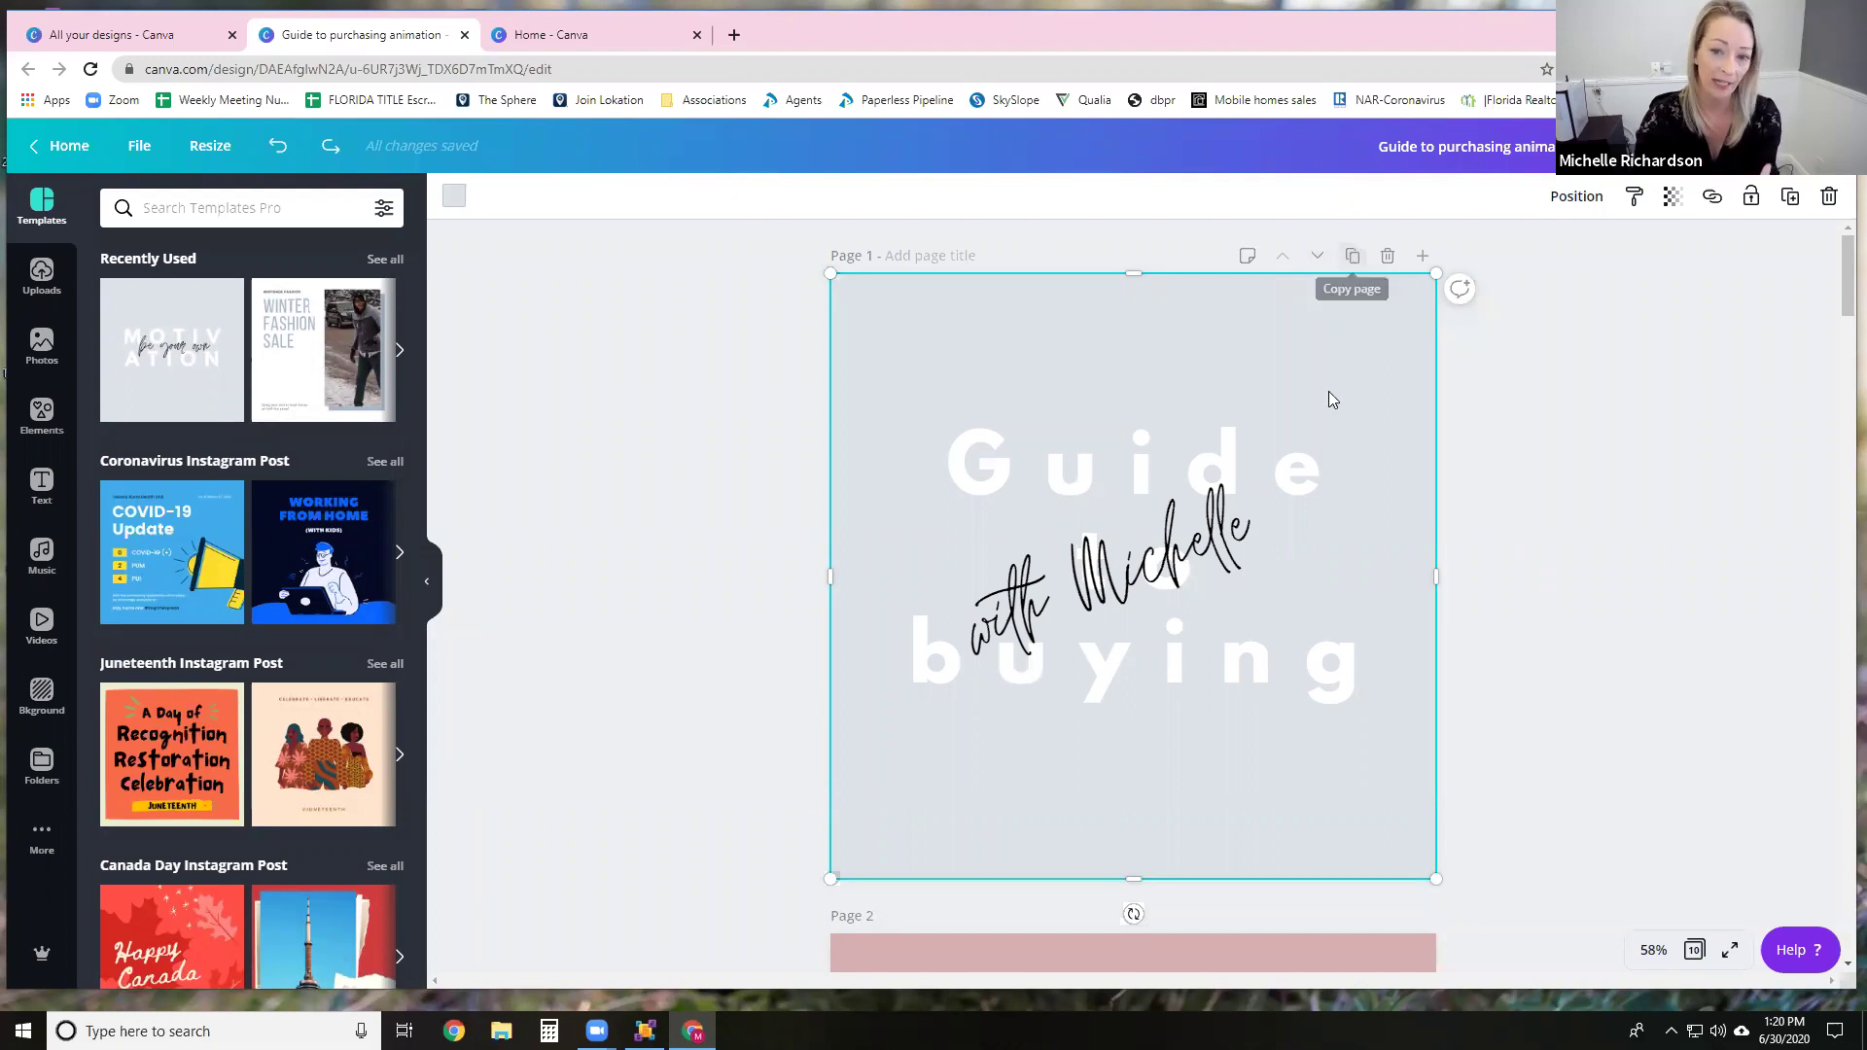
Step: Examine page 1's options for copying and adding pages, and look through pages 2 to 6 of the buying guide
scroll(1328, 395, down, 5)
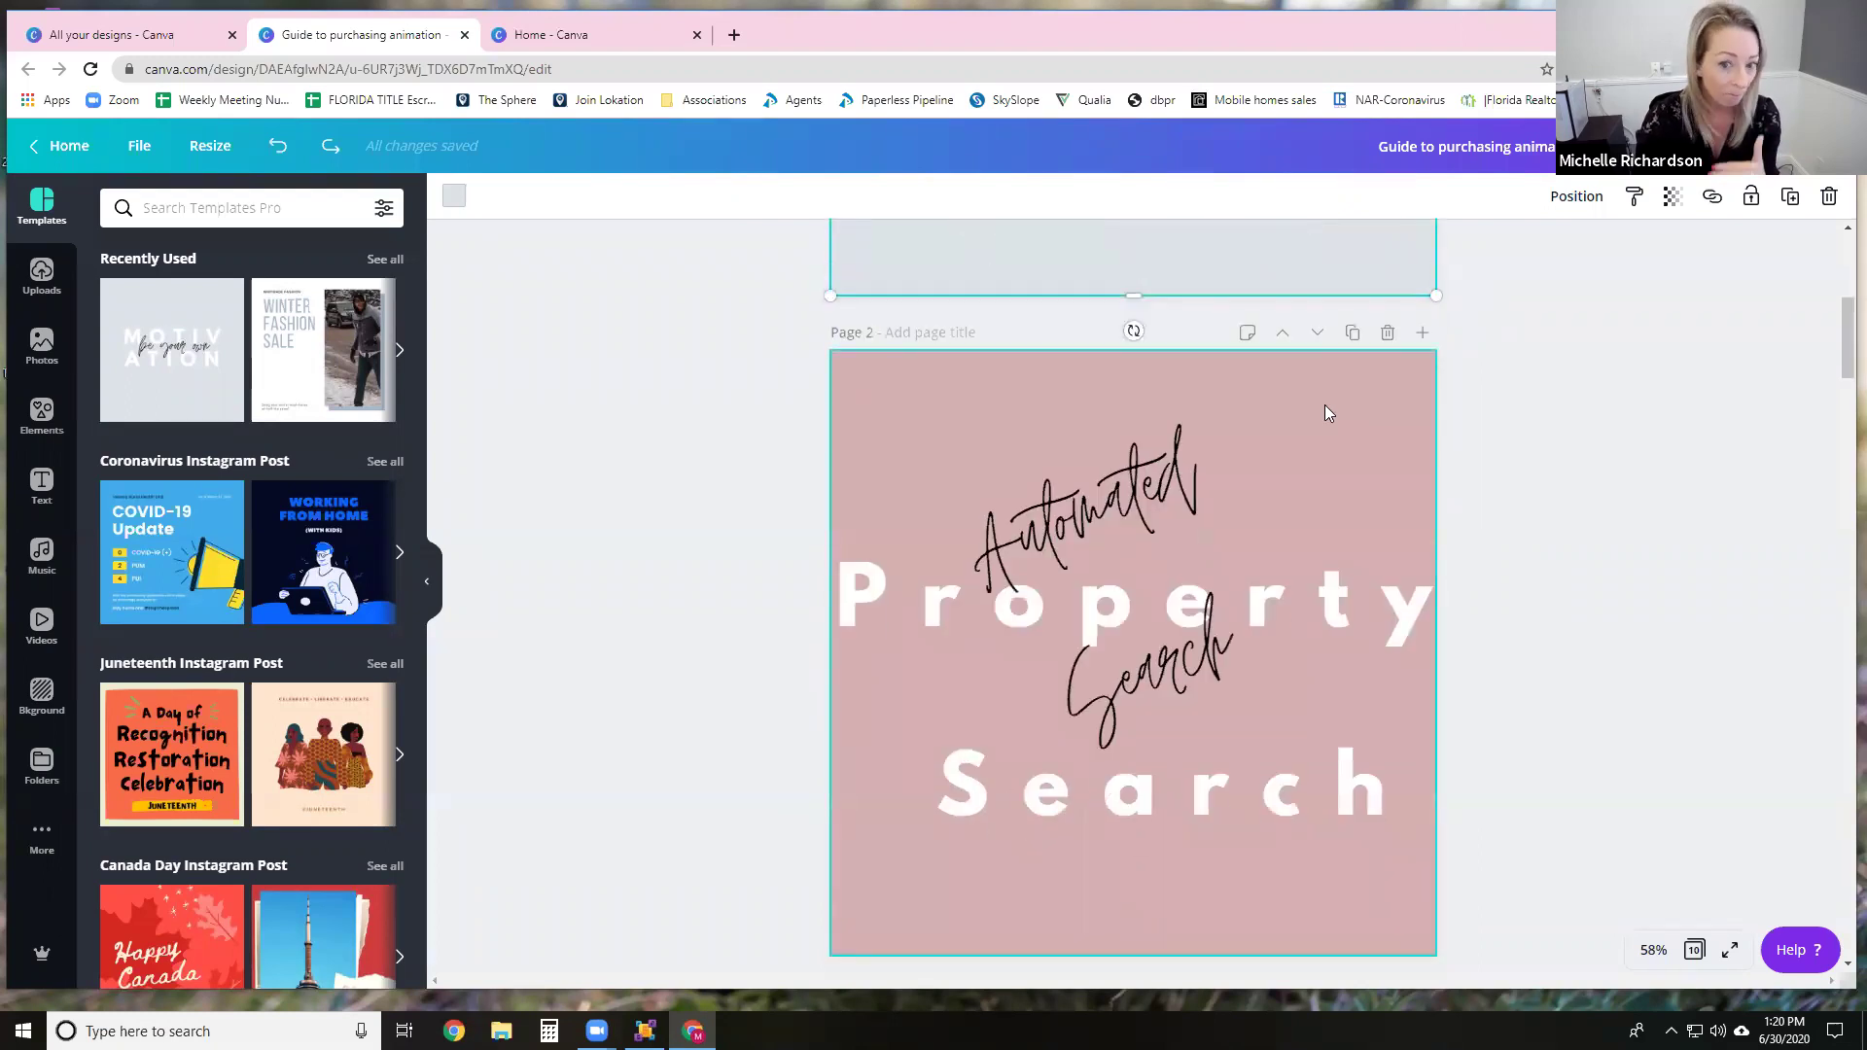
scroll(1326, 412, up, 5)
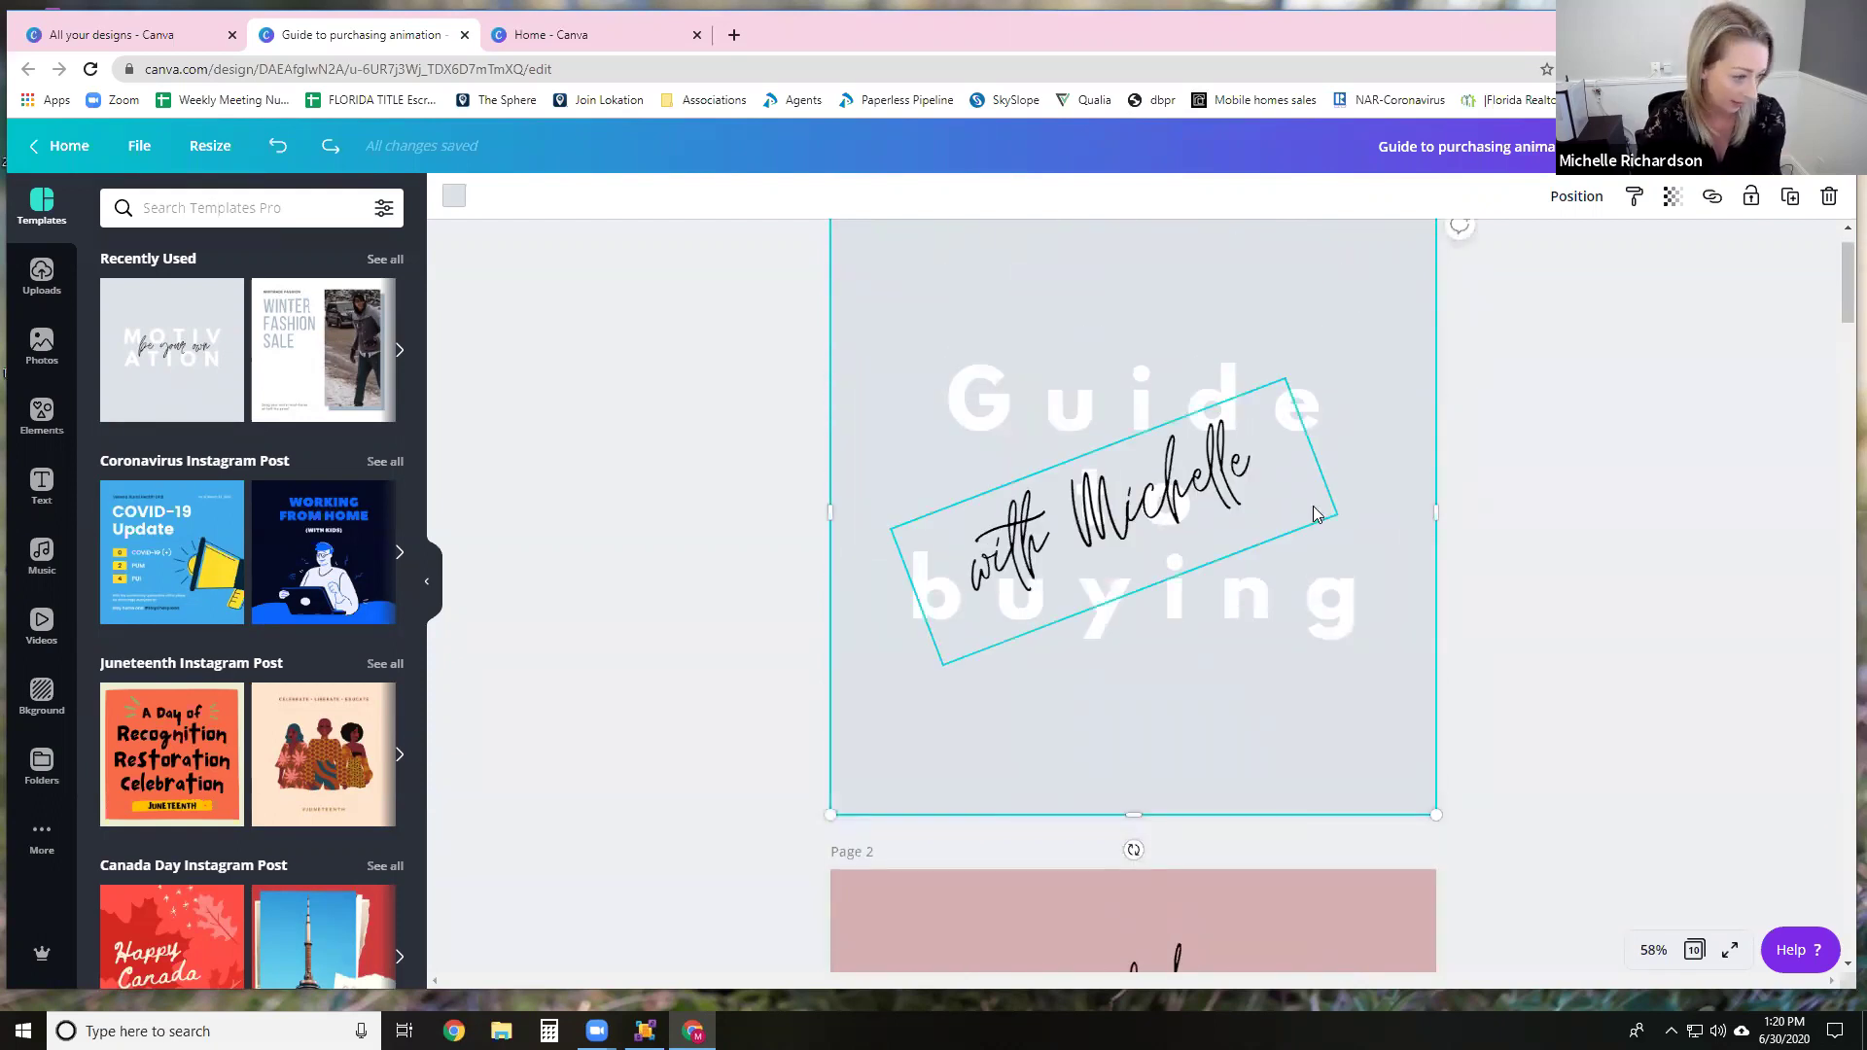
scroll(1375, 359, up, 1)
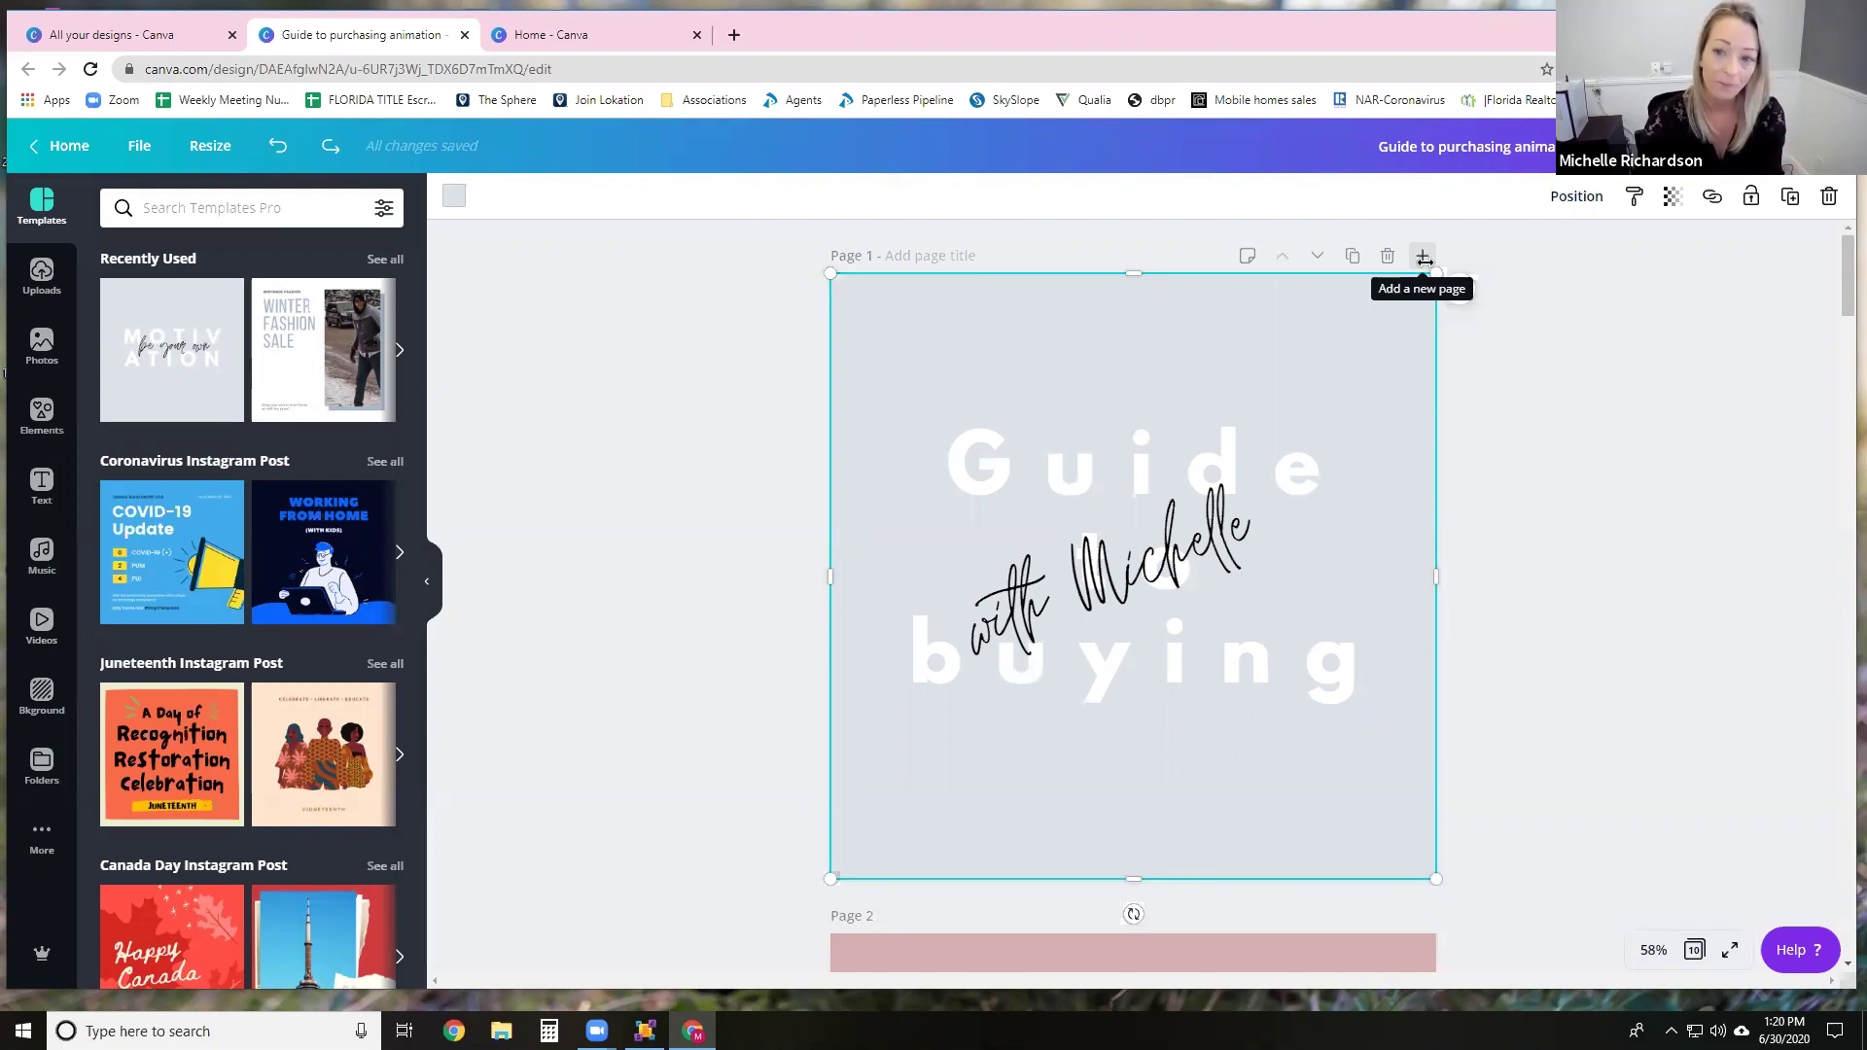
click(1581, 496)
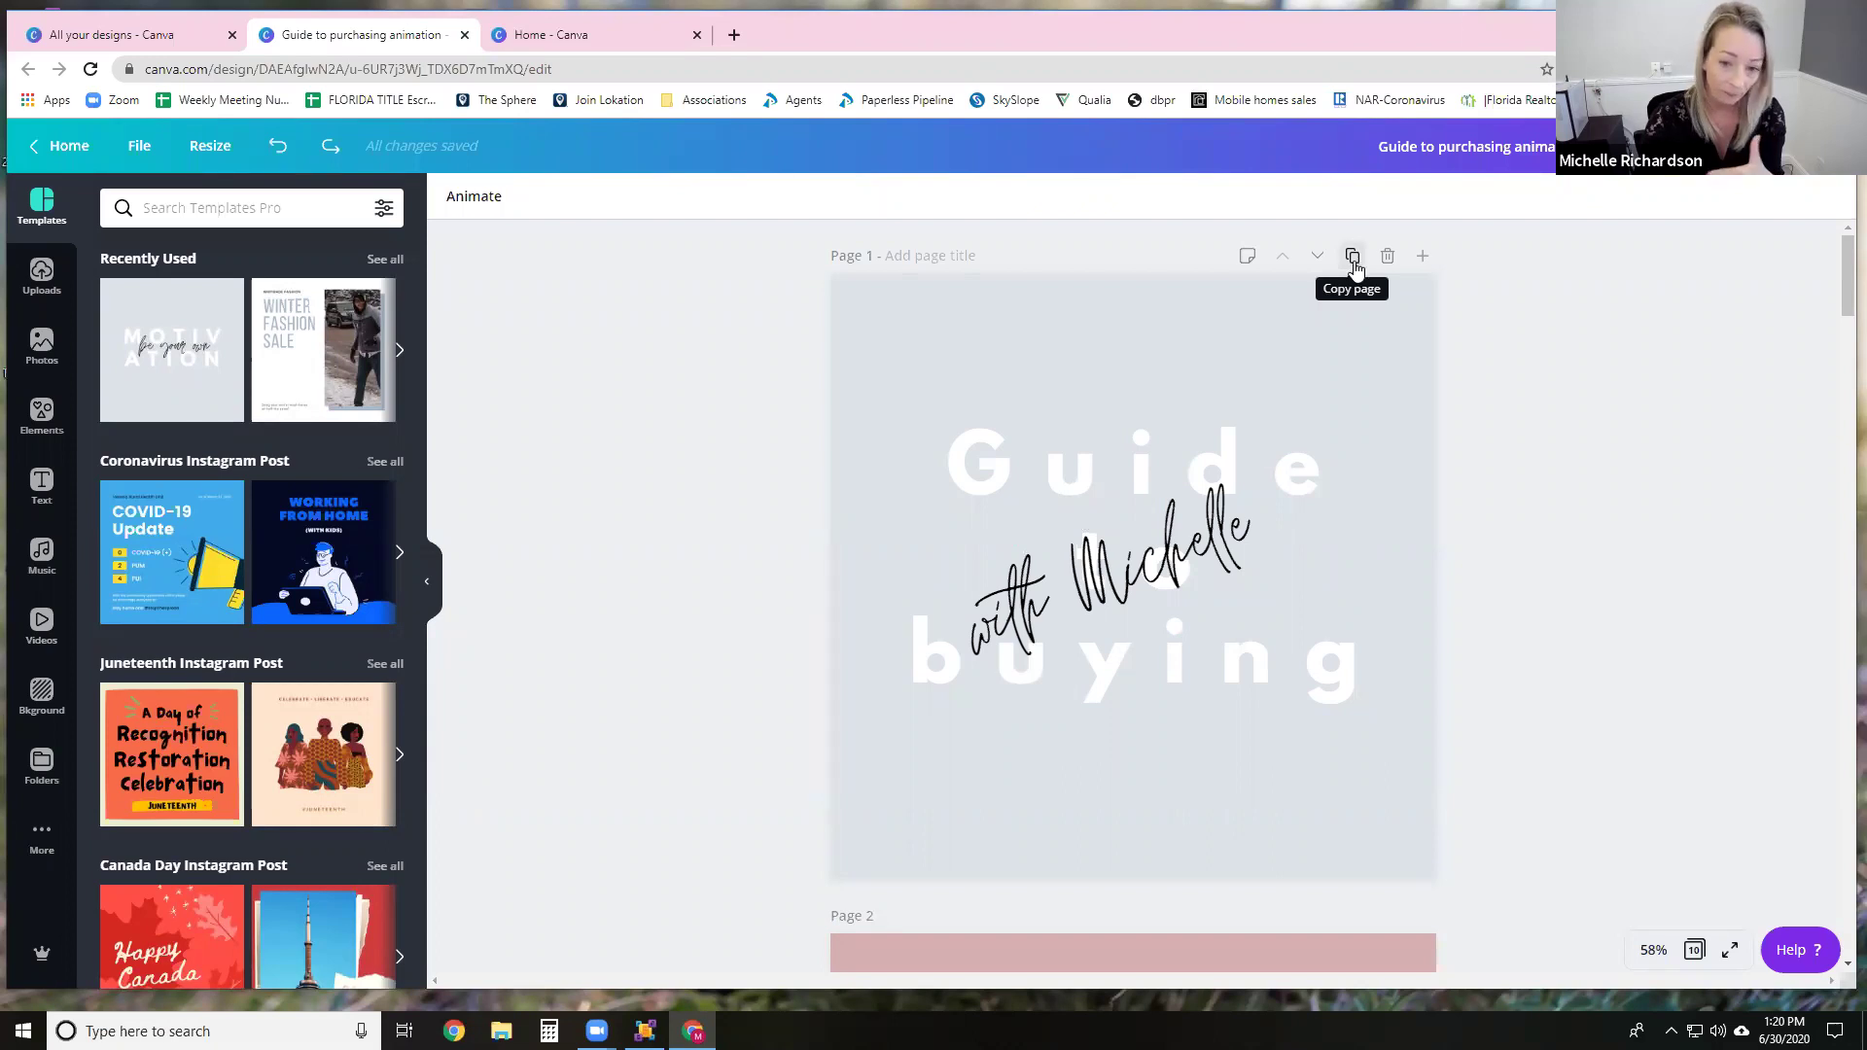
scroll(1213, 452, down, 3)
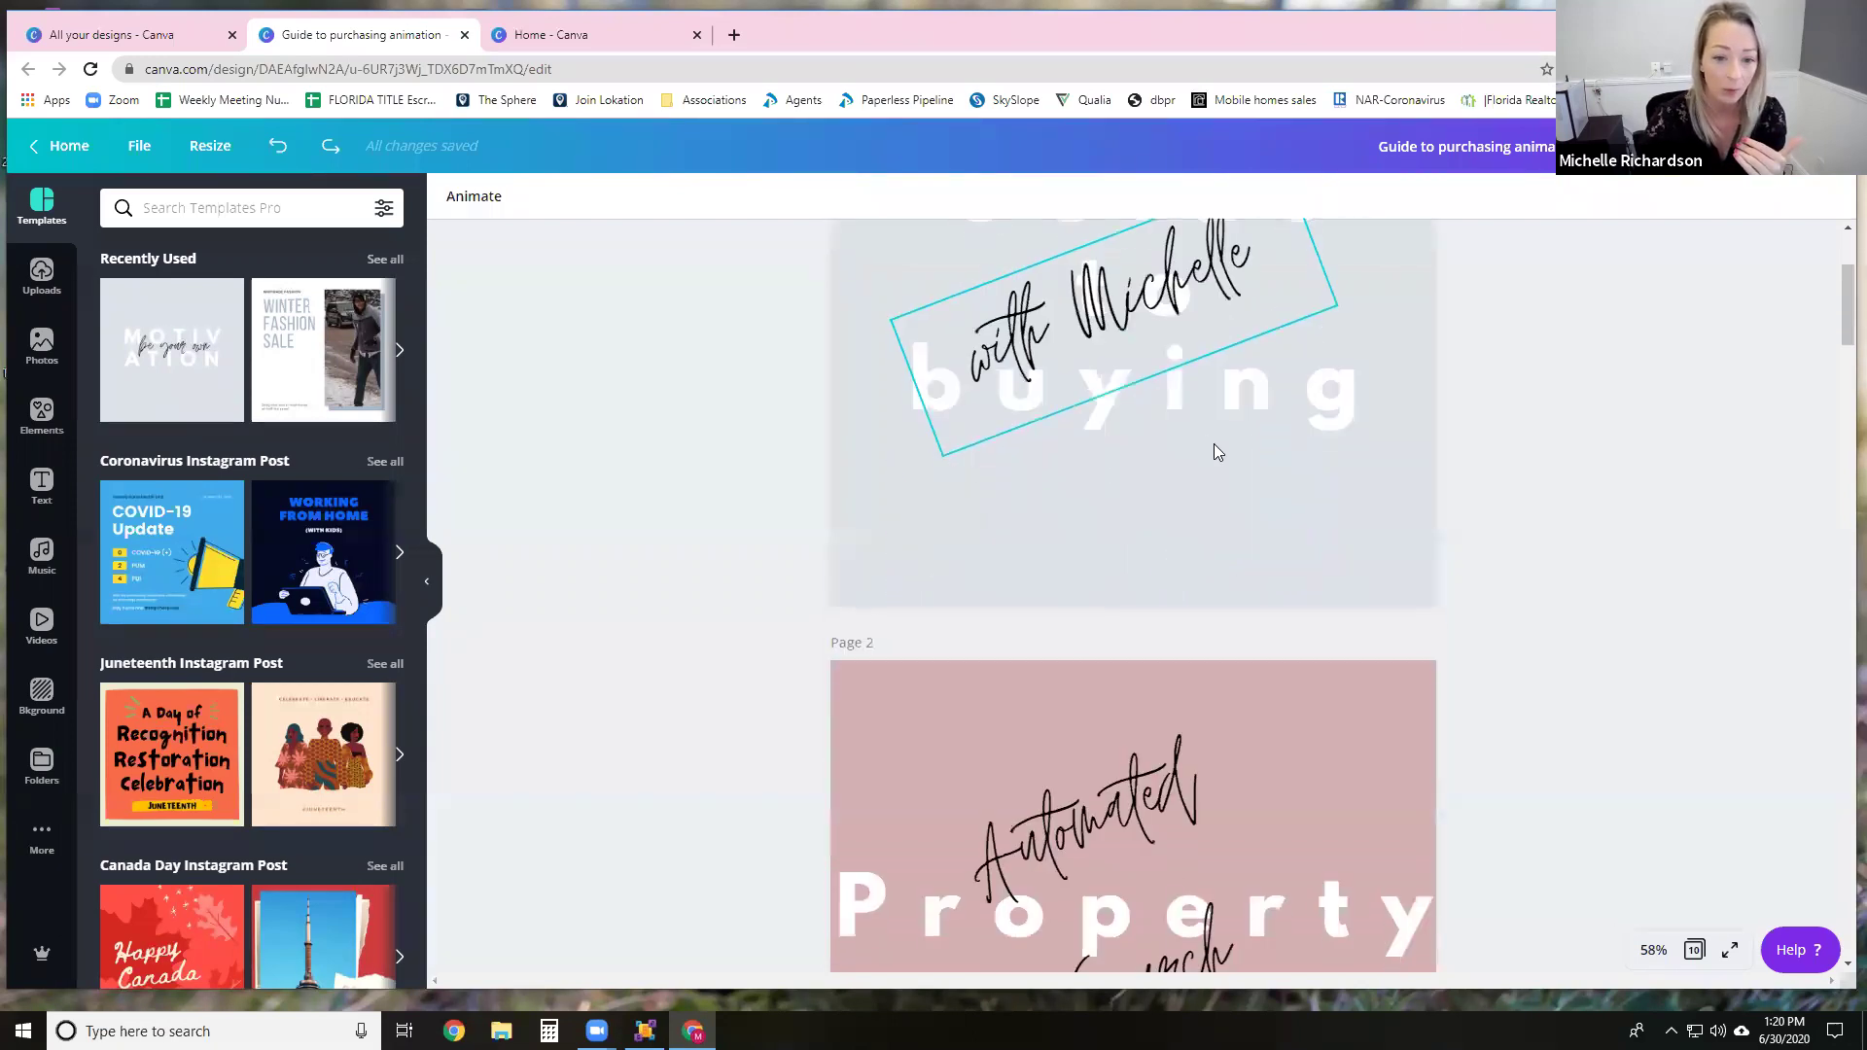
scroll(1214, 444, down, 3)
click(877, 375)
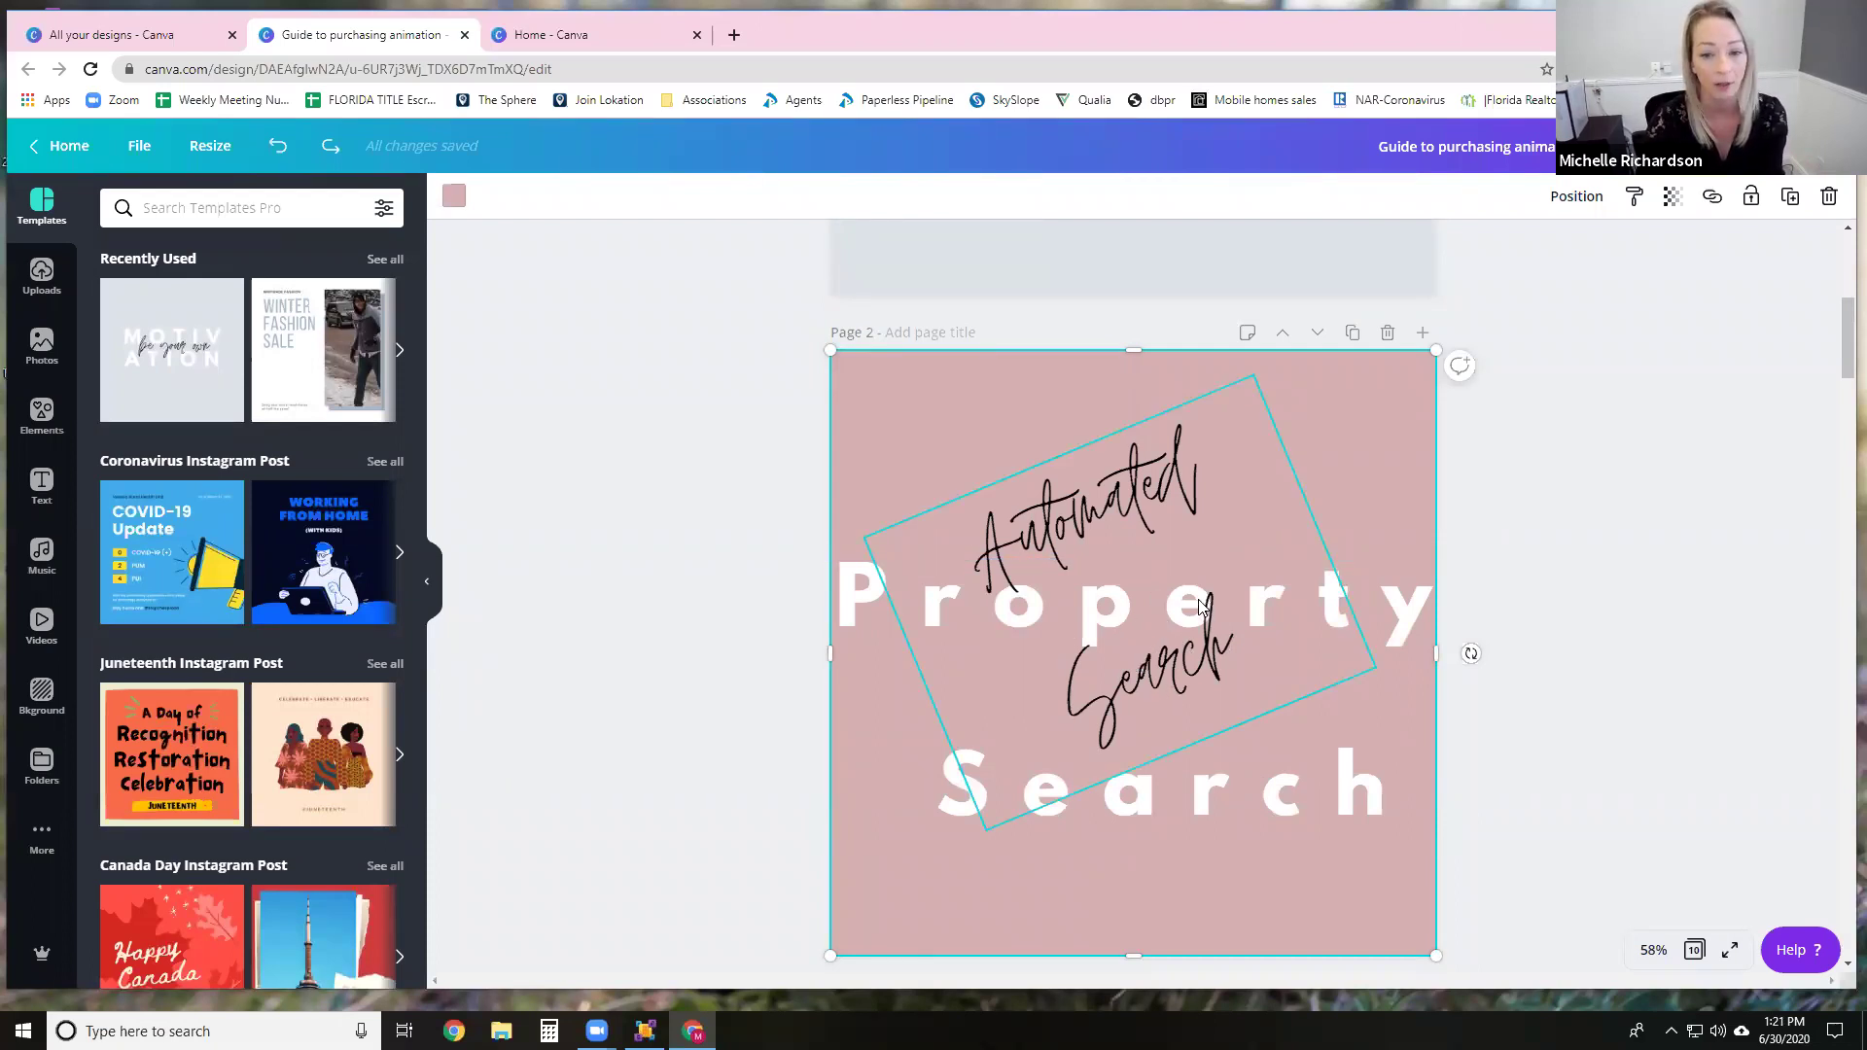
scroll(1172, 673, down, 1)
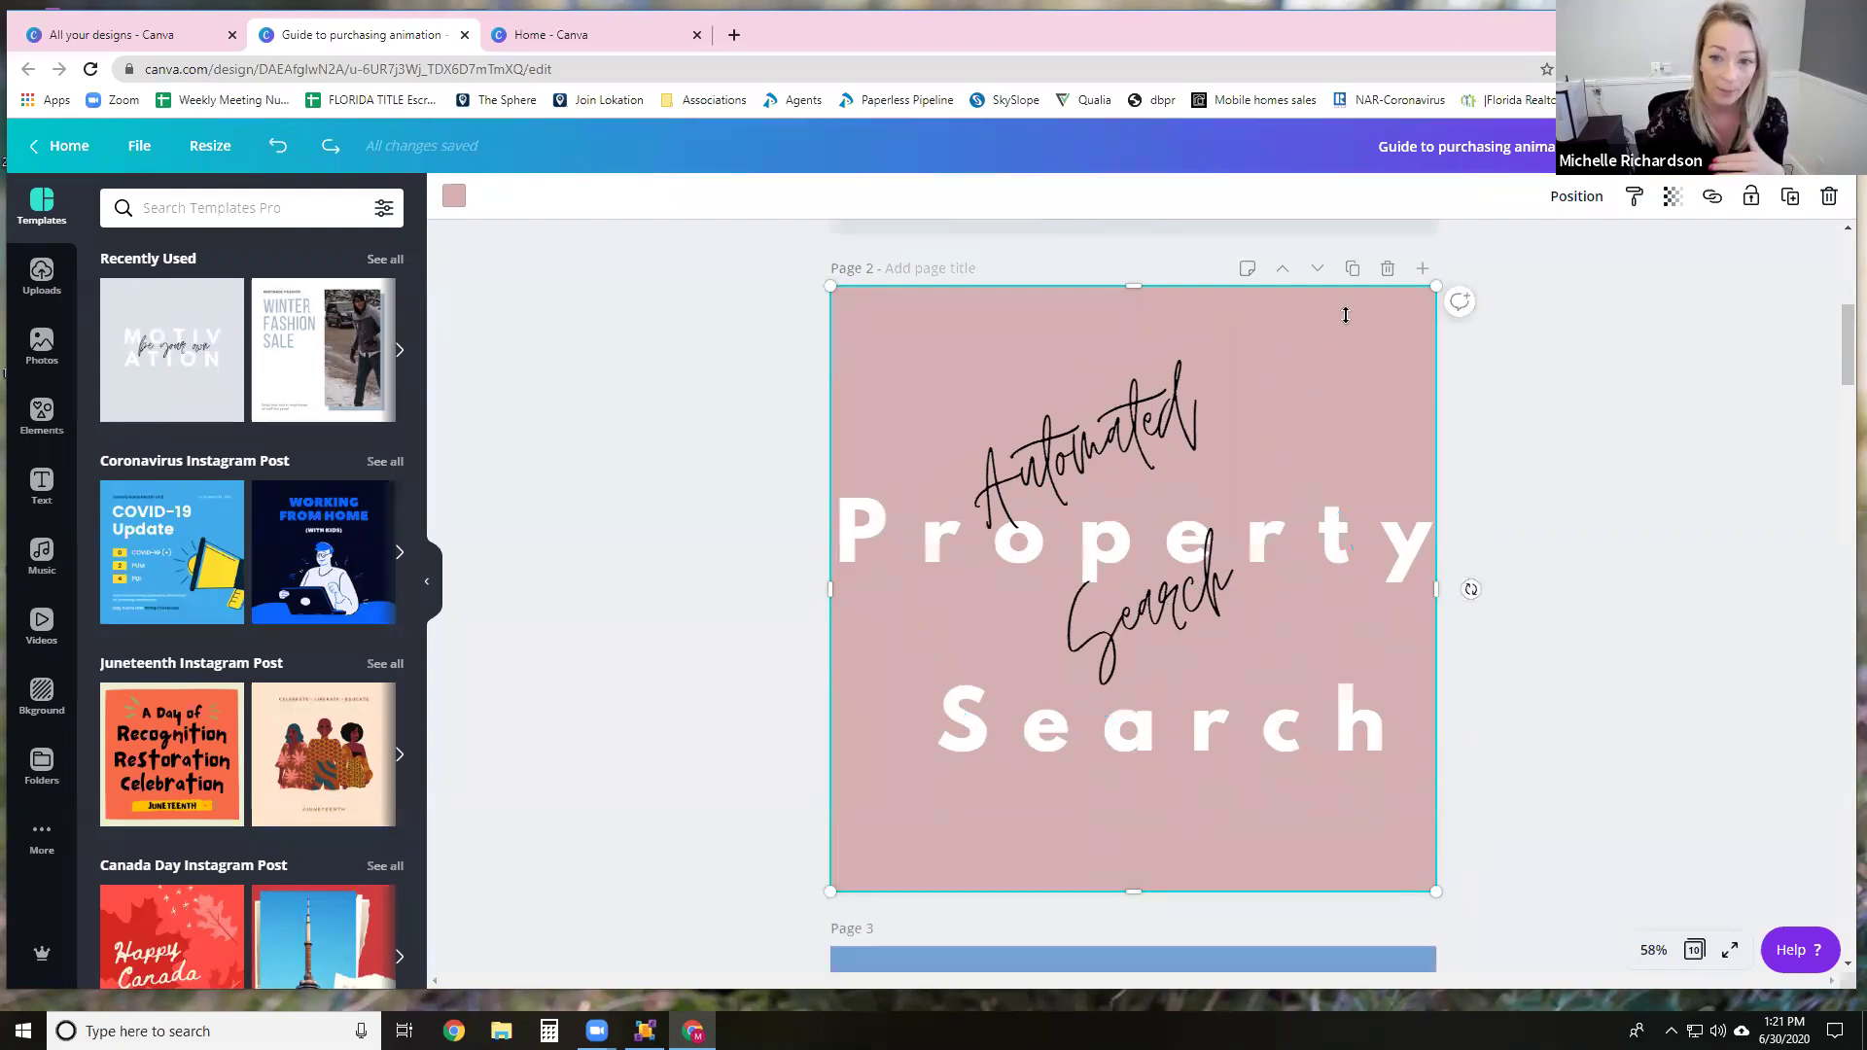
scroll(1227, 573, down, 6)
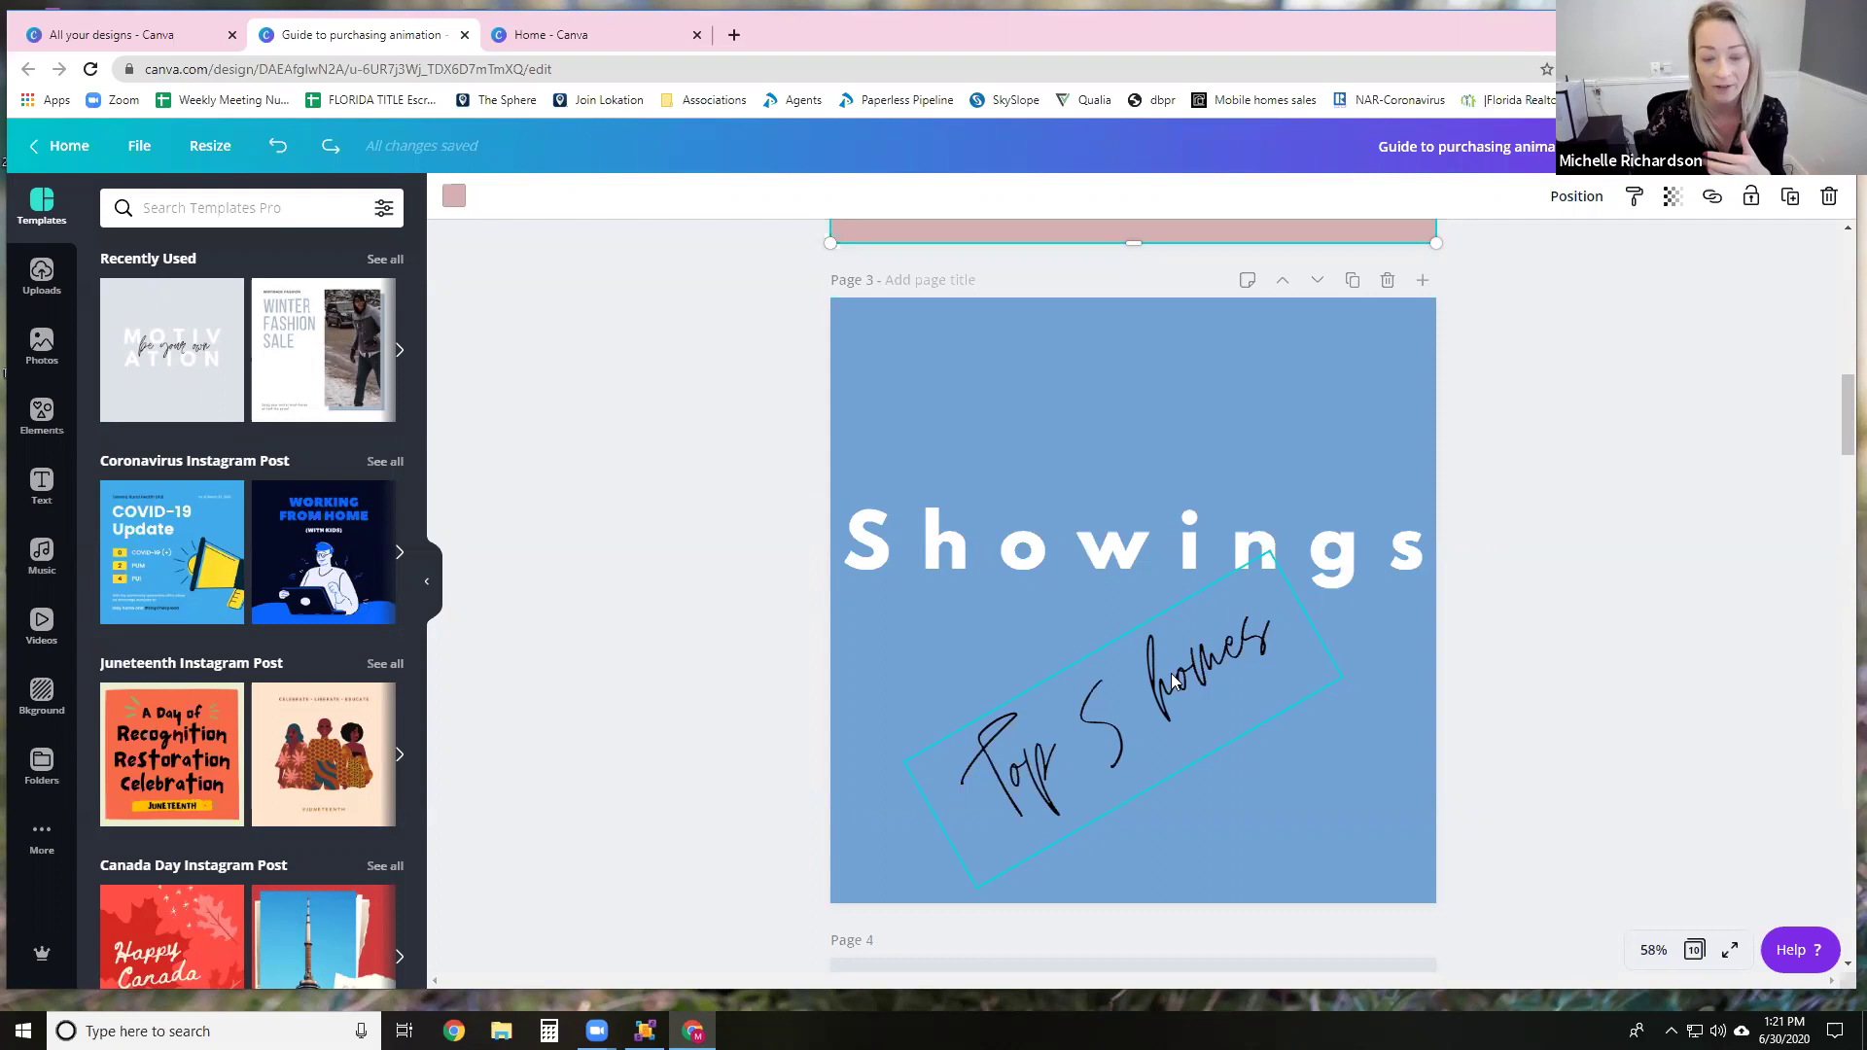
scroll(1149, 657, down, 3)
scroll(1149, 655, down, 3)
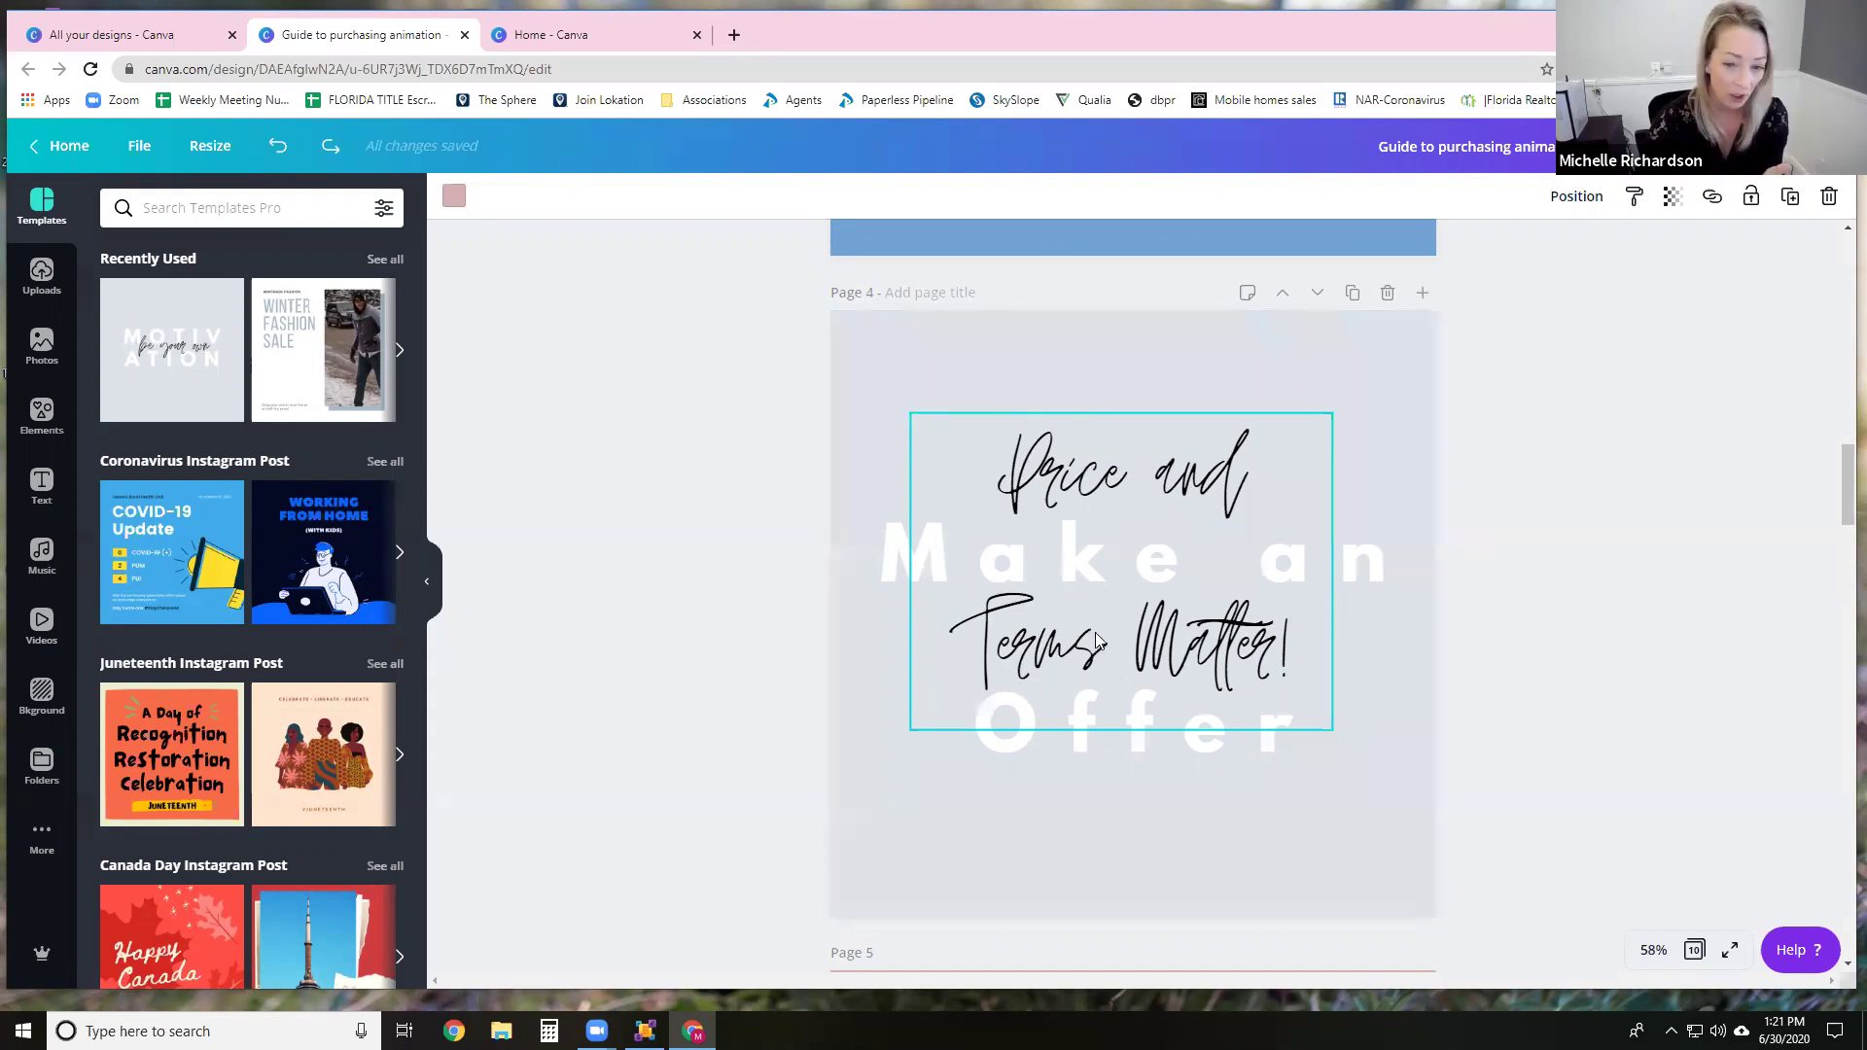
scroll(1095, 632, down, 6)
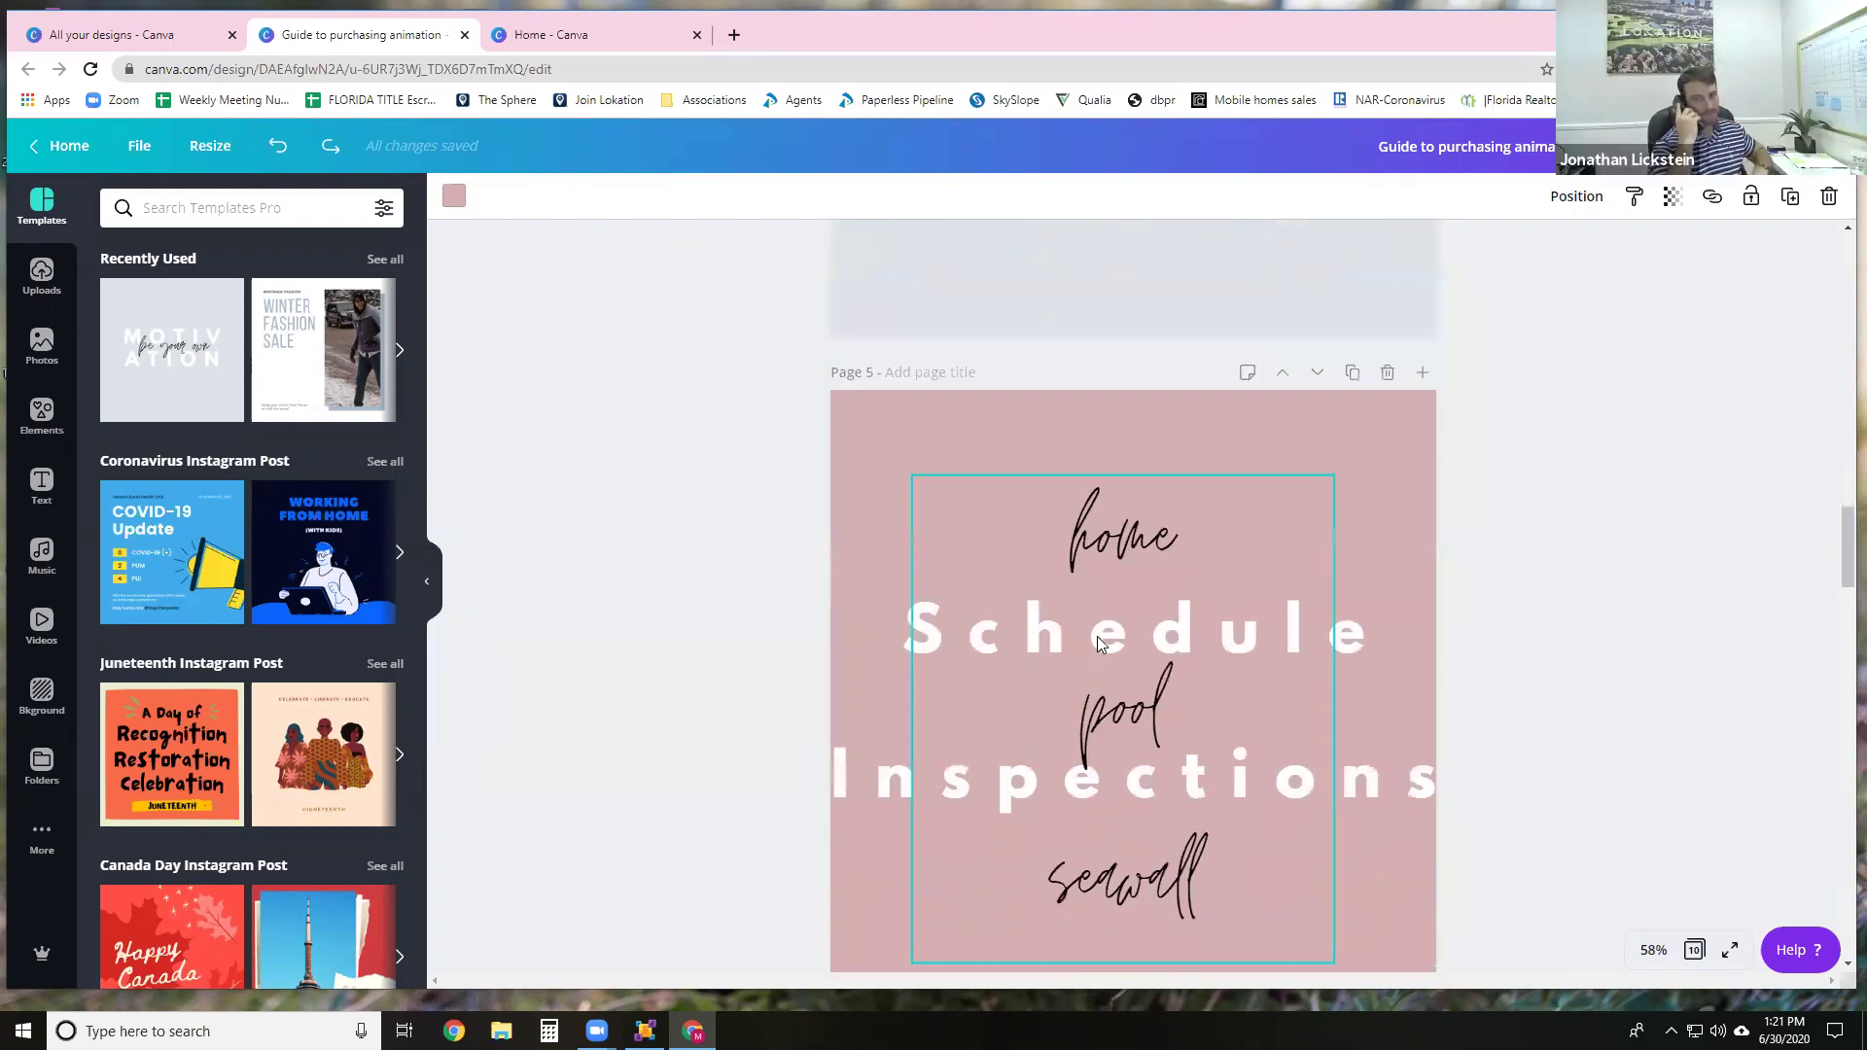
scroll(1097, 636, down, 5)
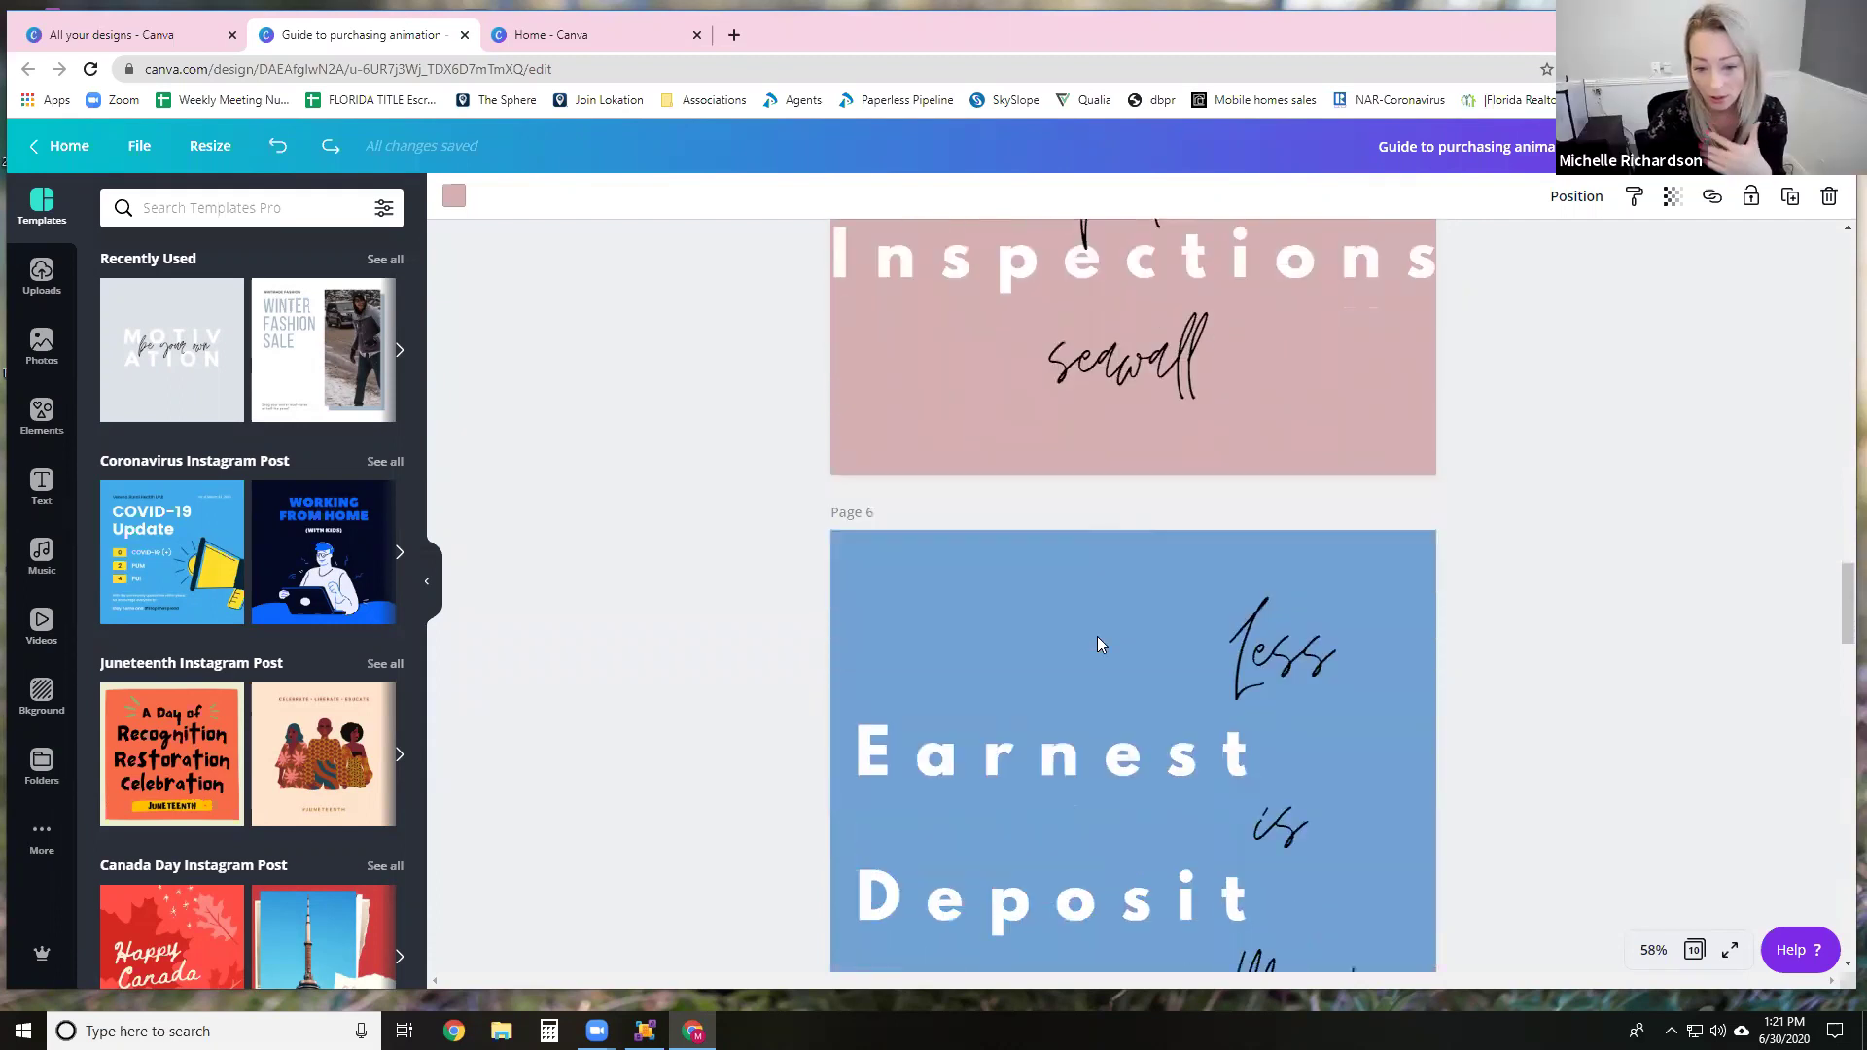
scroll(1097, 635, down, 2)
Step: Tilt the handwritten "Less is More!" text on page 6 counterclockwise and place it over the "Earnest Deposit" title
click(1097, 636)
drag(1158, 501, 912, 506)
drag(1279, 507, 1313, 513)
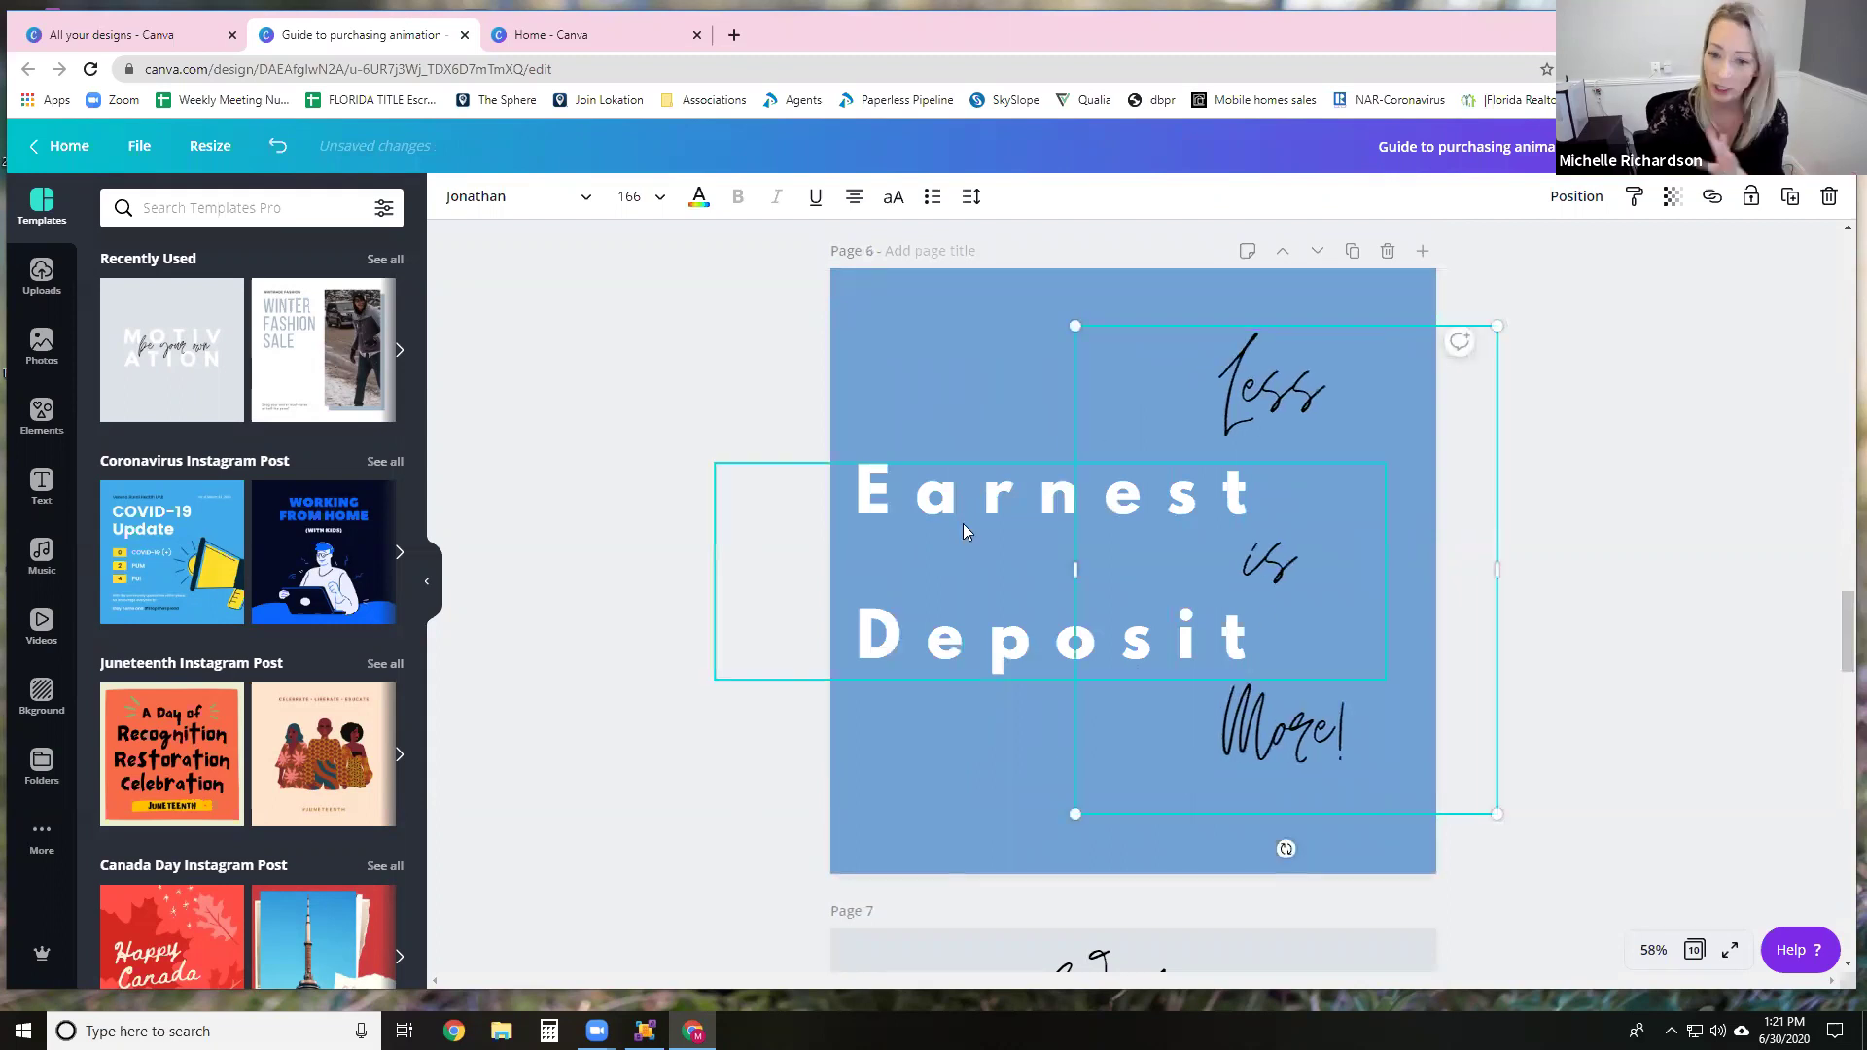
drag(1283, 849, 1394, 832)
key(ctrl+z)
key(ctrl+z)
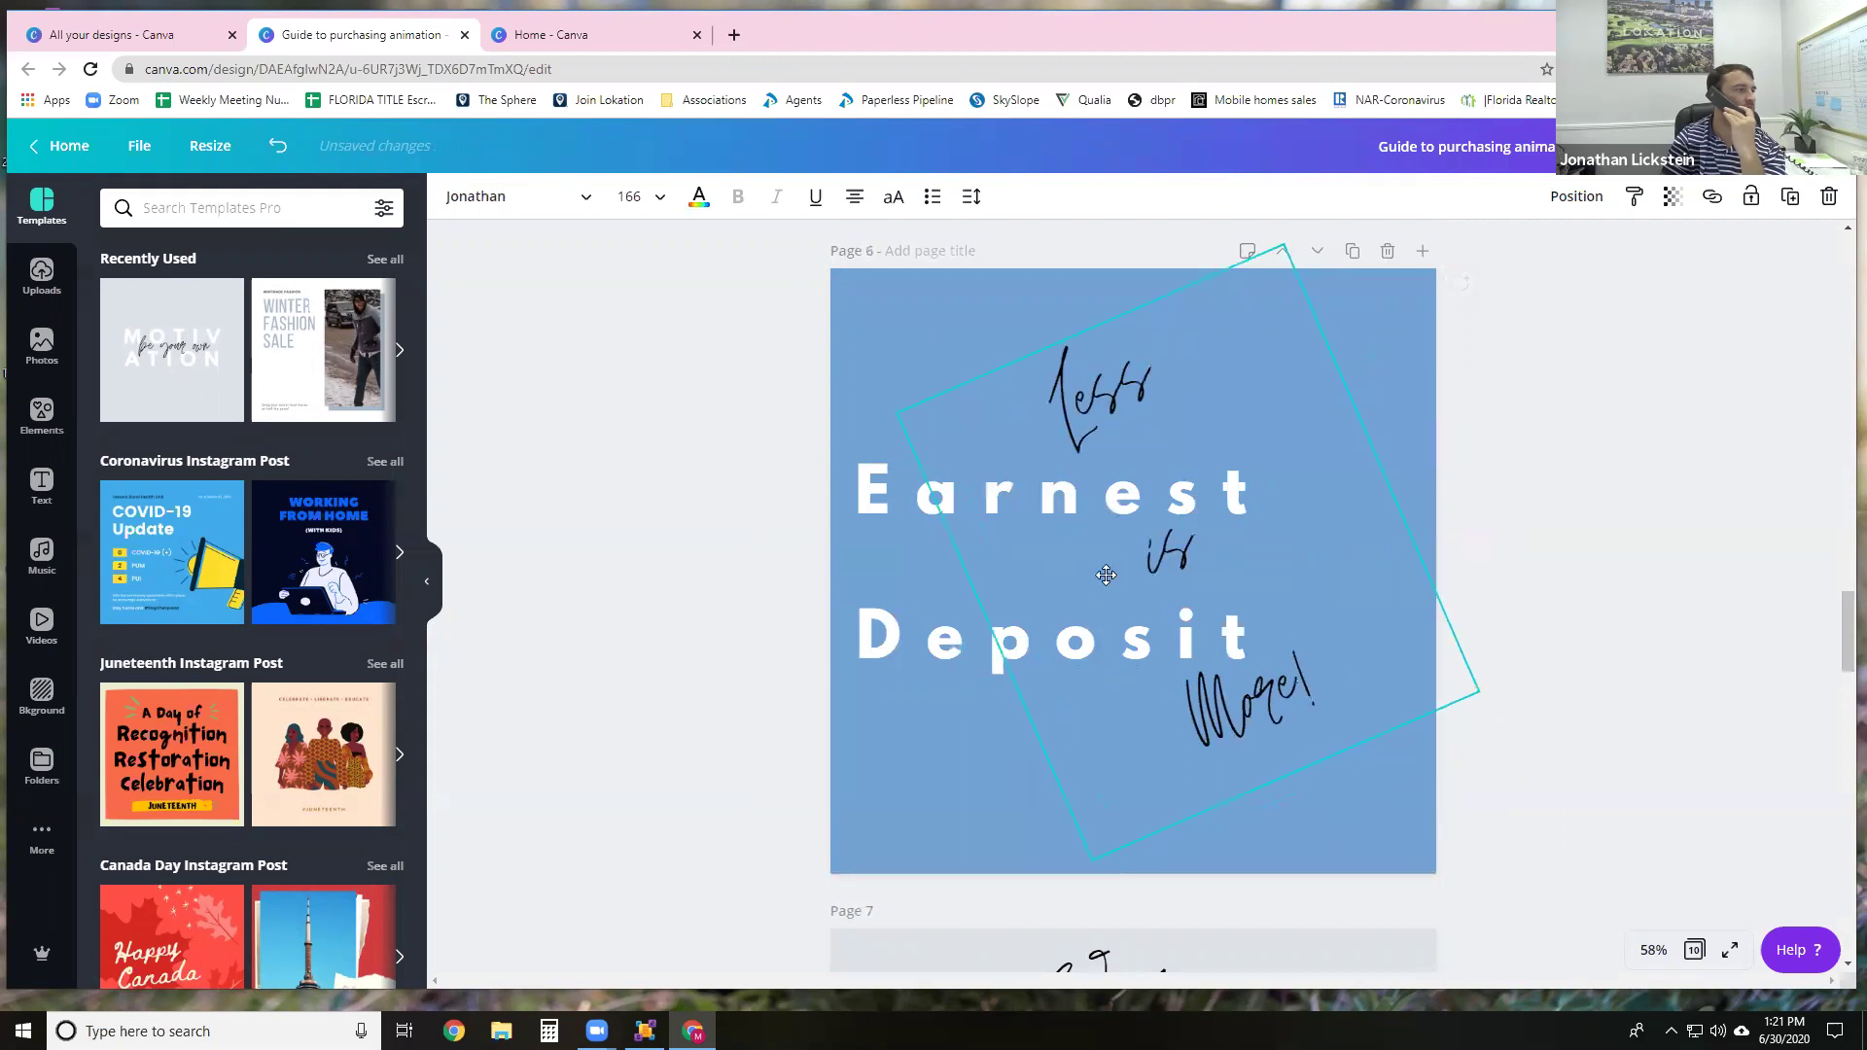
click(729, 669)
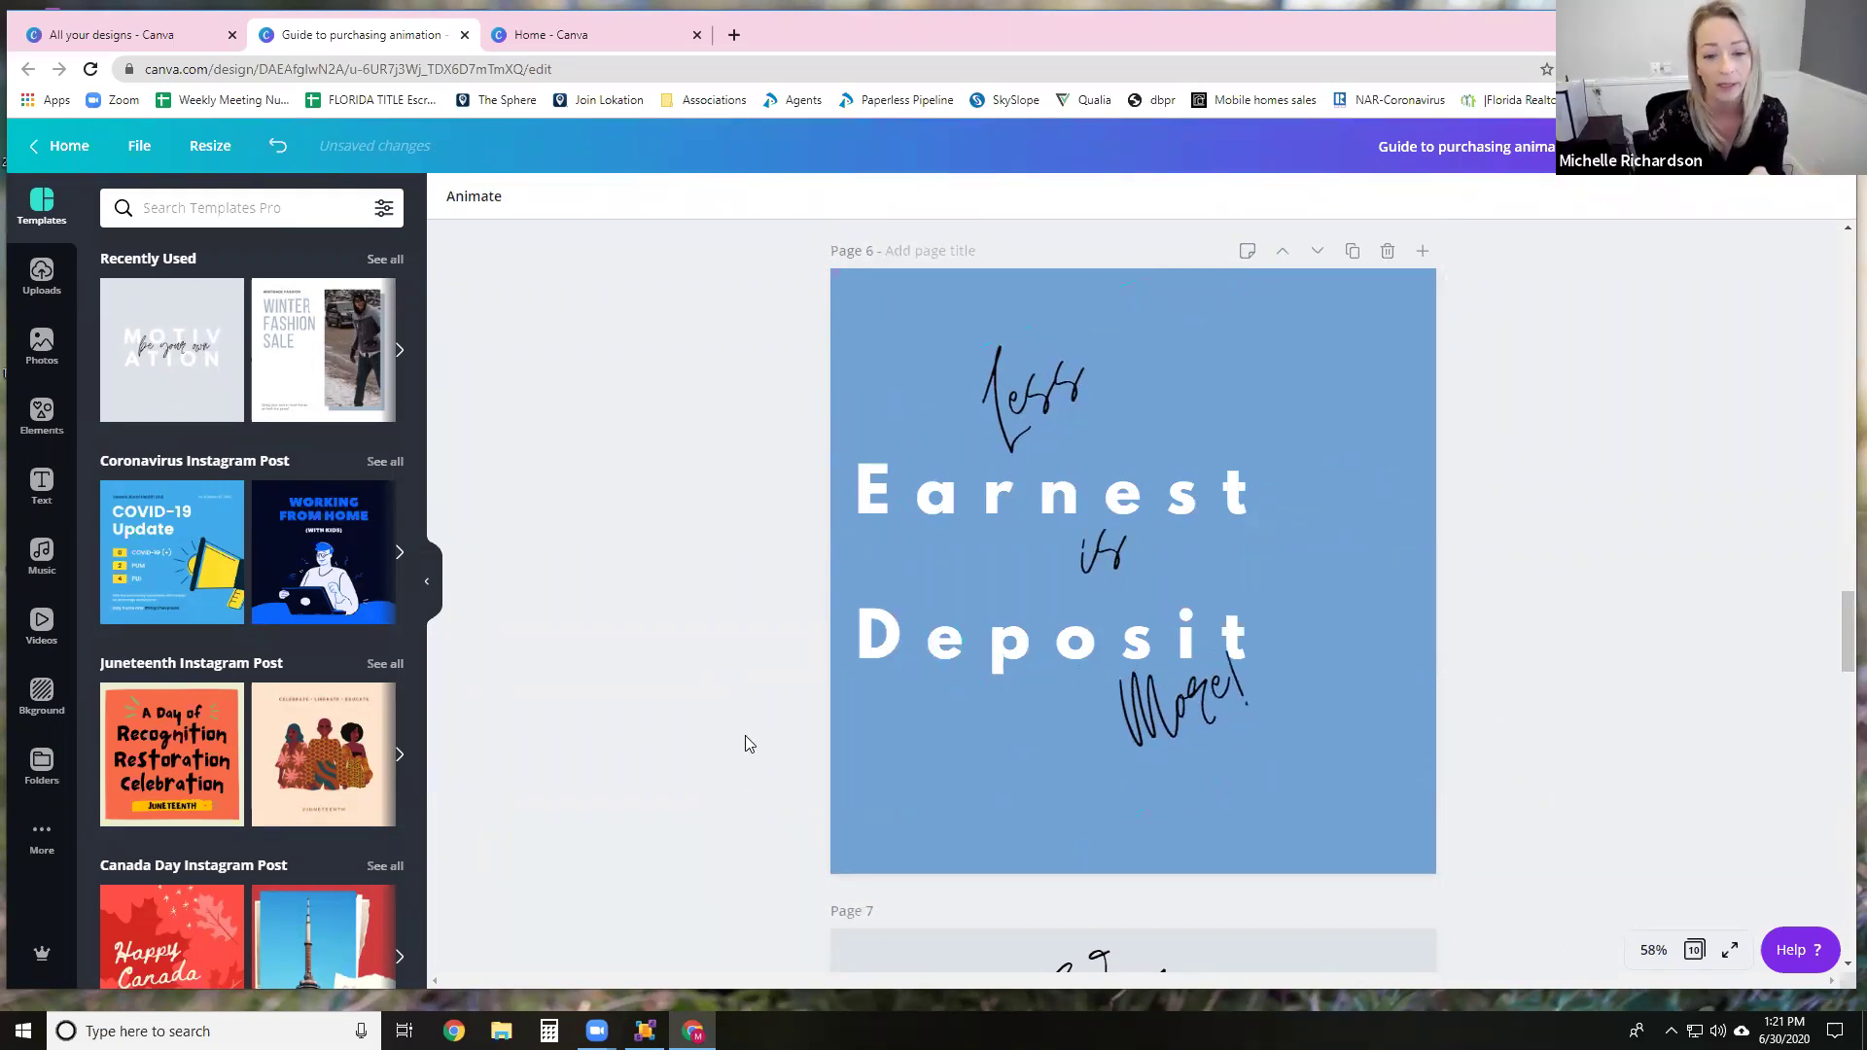
Step: Look through pages 7 to 10 of the guide, ending at the "Call a LoKation Realtor today!" page
scroll(747, 729, down, 3)
scroll(747, 723, down, 5)
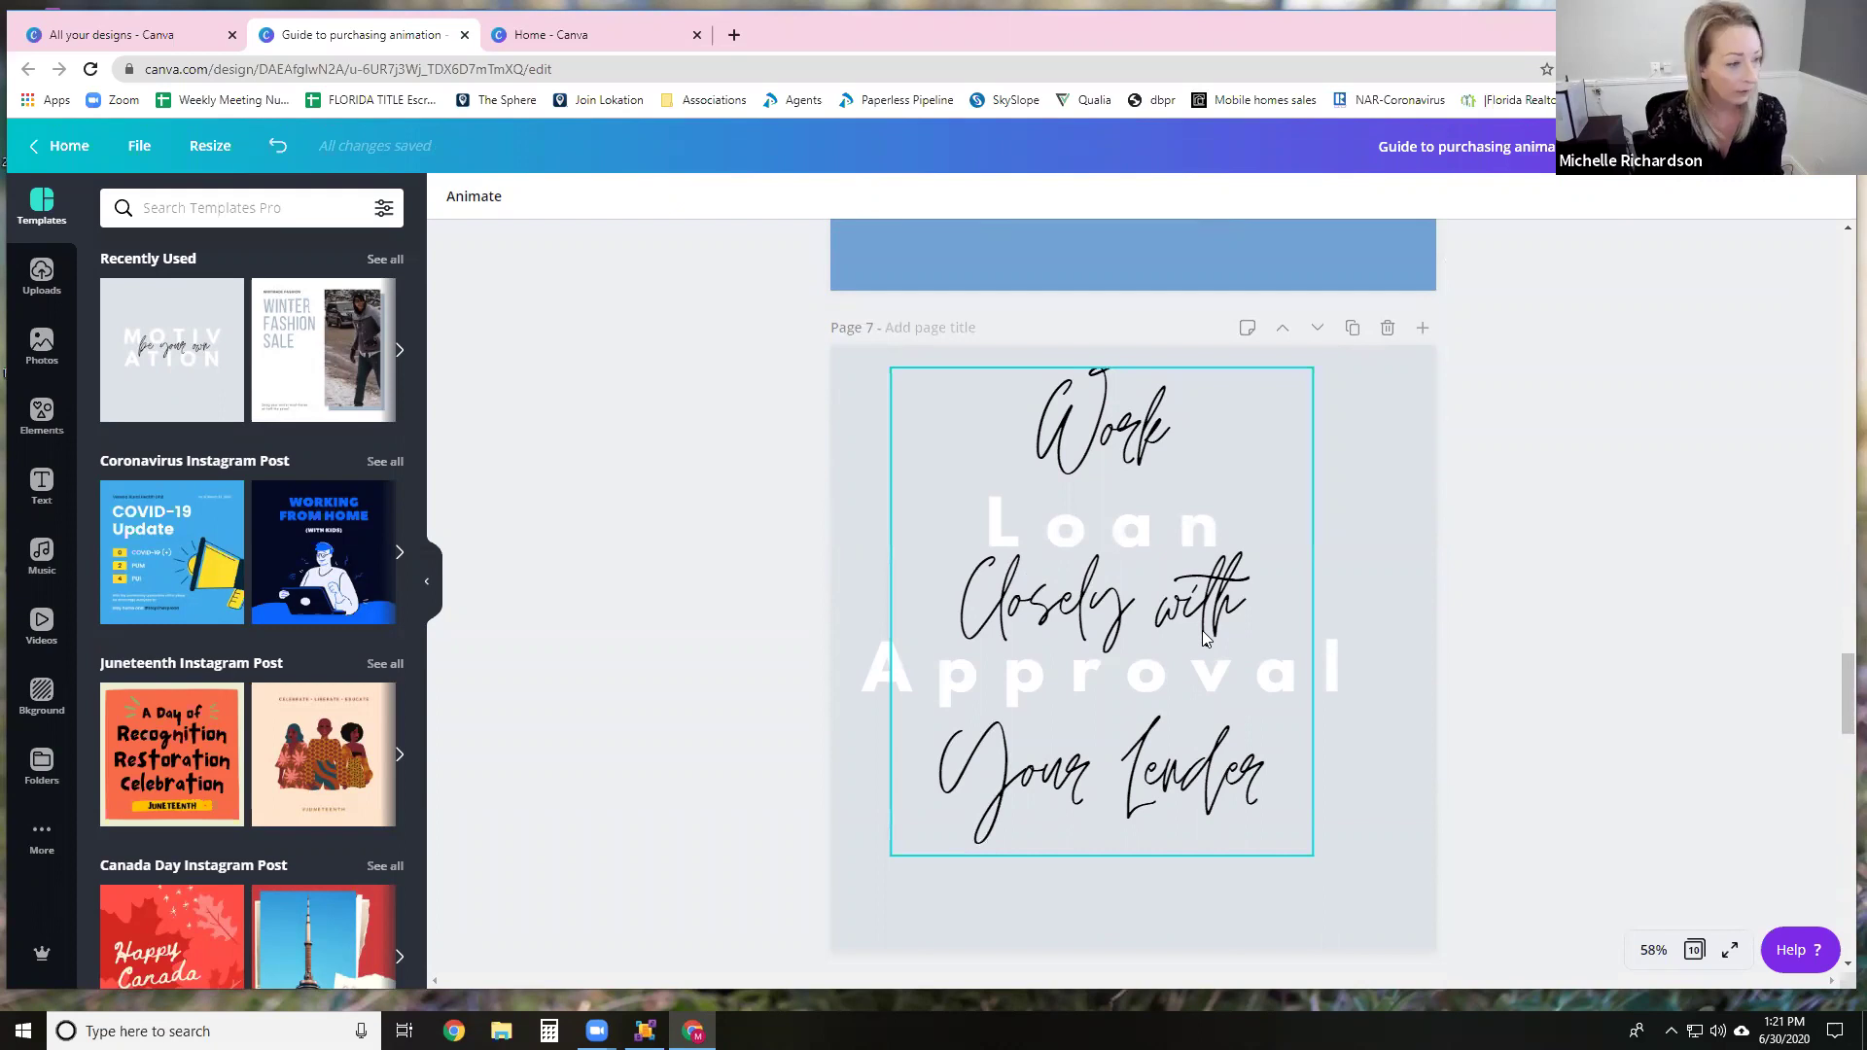
scroll(1177, 627, down, 3)
scroll(1147, 618, down, 15)
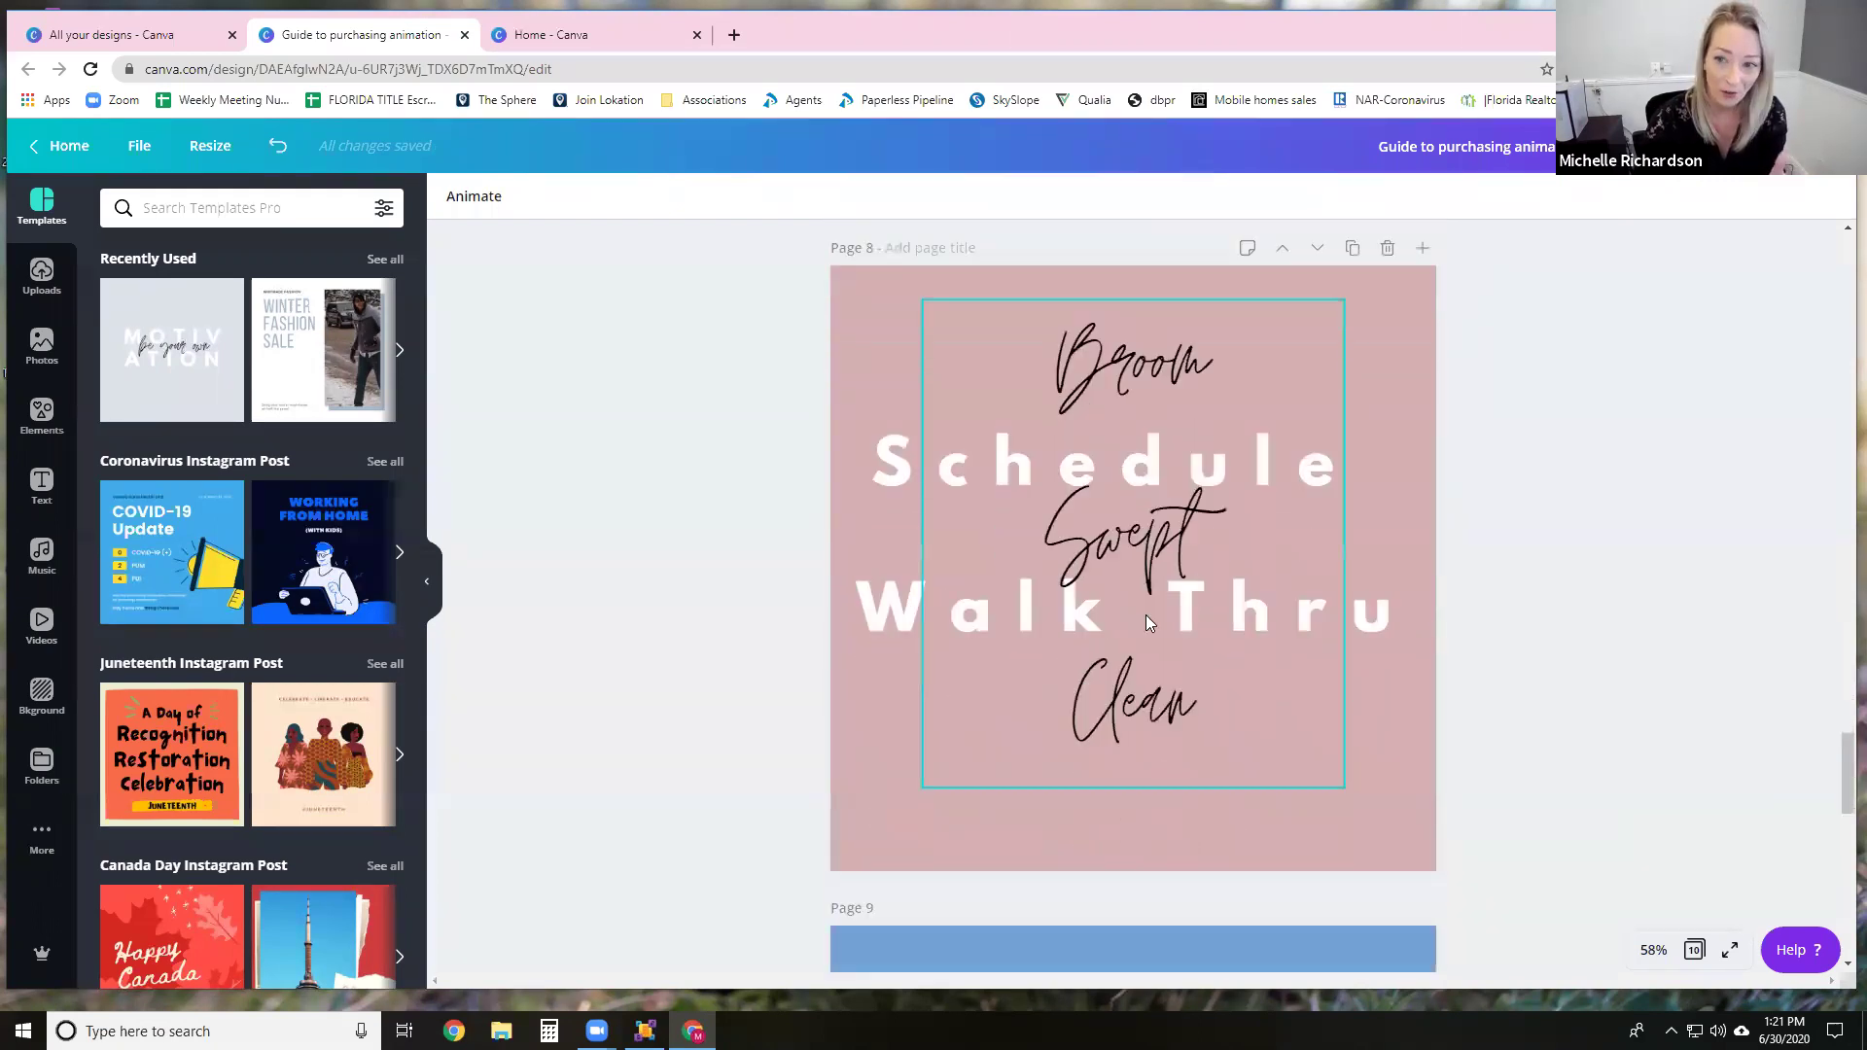
scroll(1145, 637, down, 5)
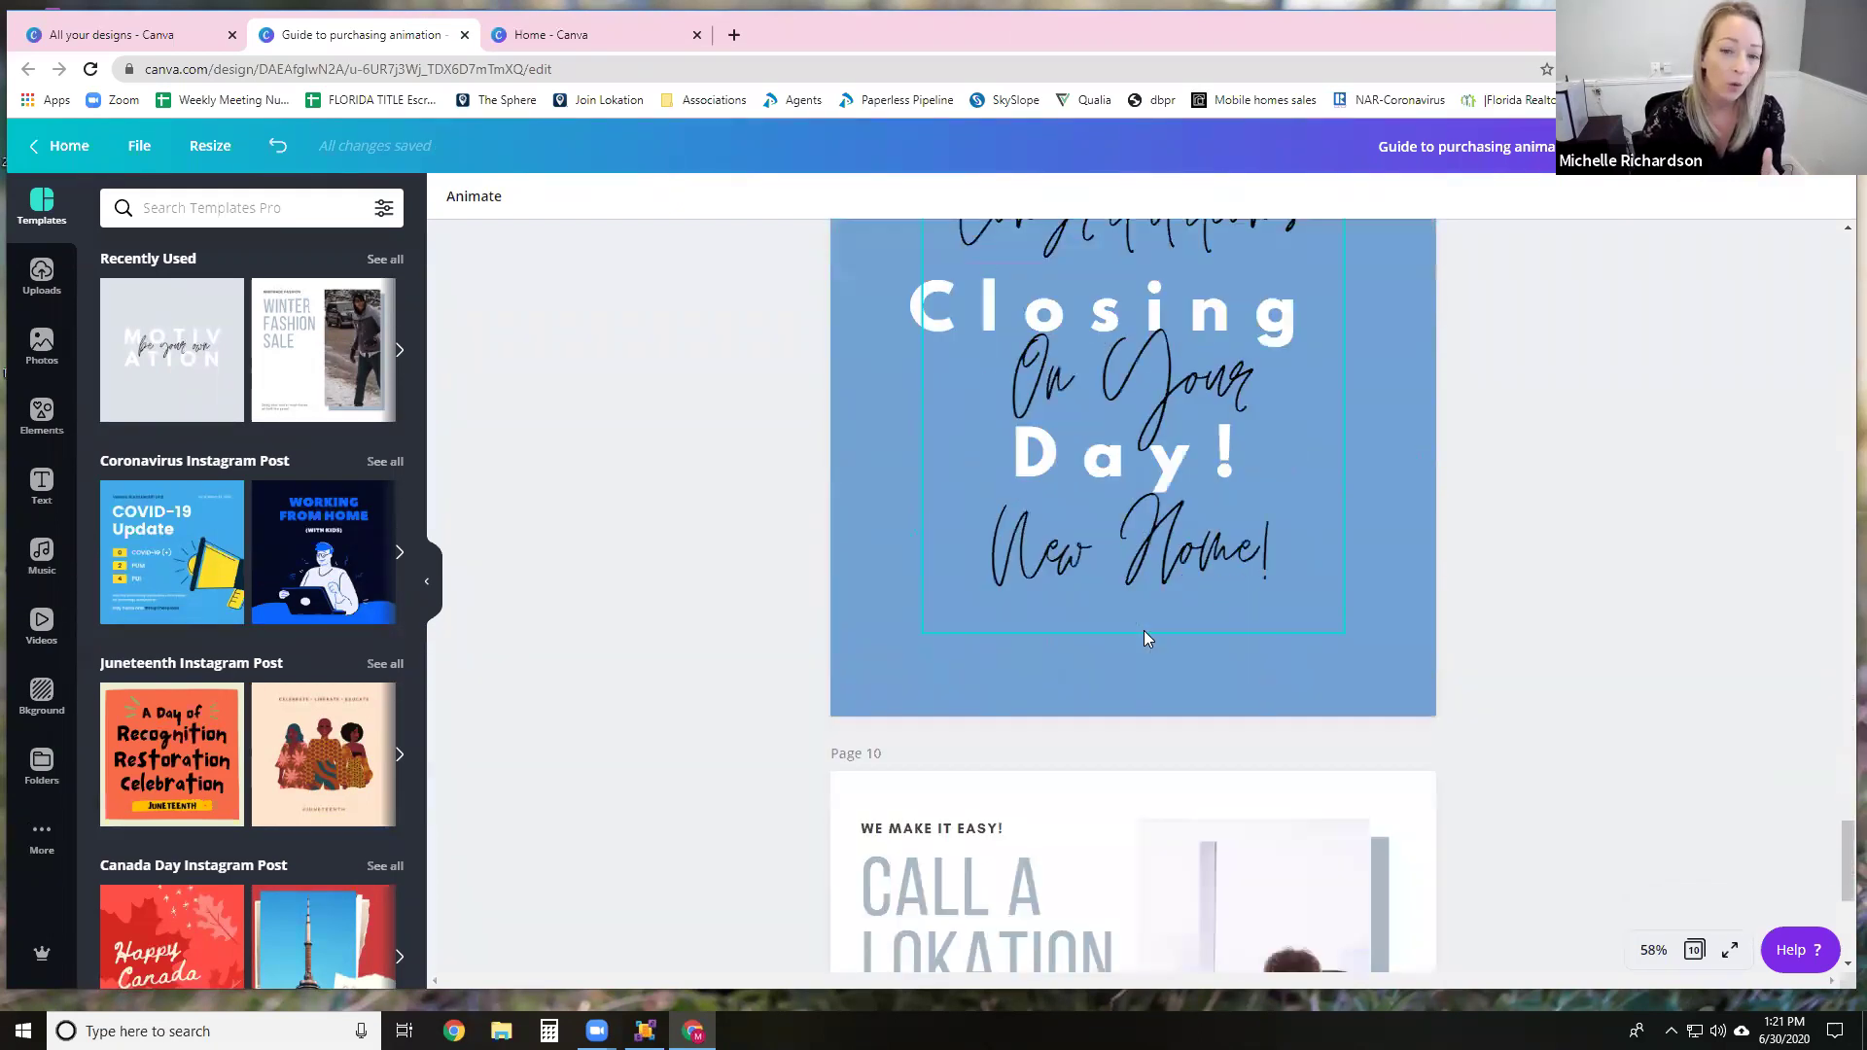
scroll(1144, 637, down, 3)
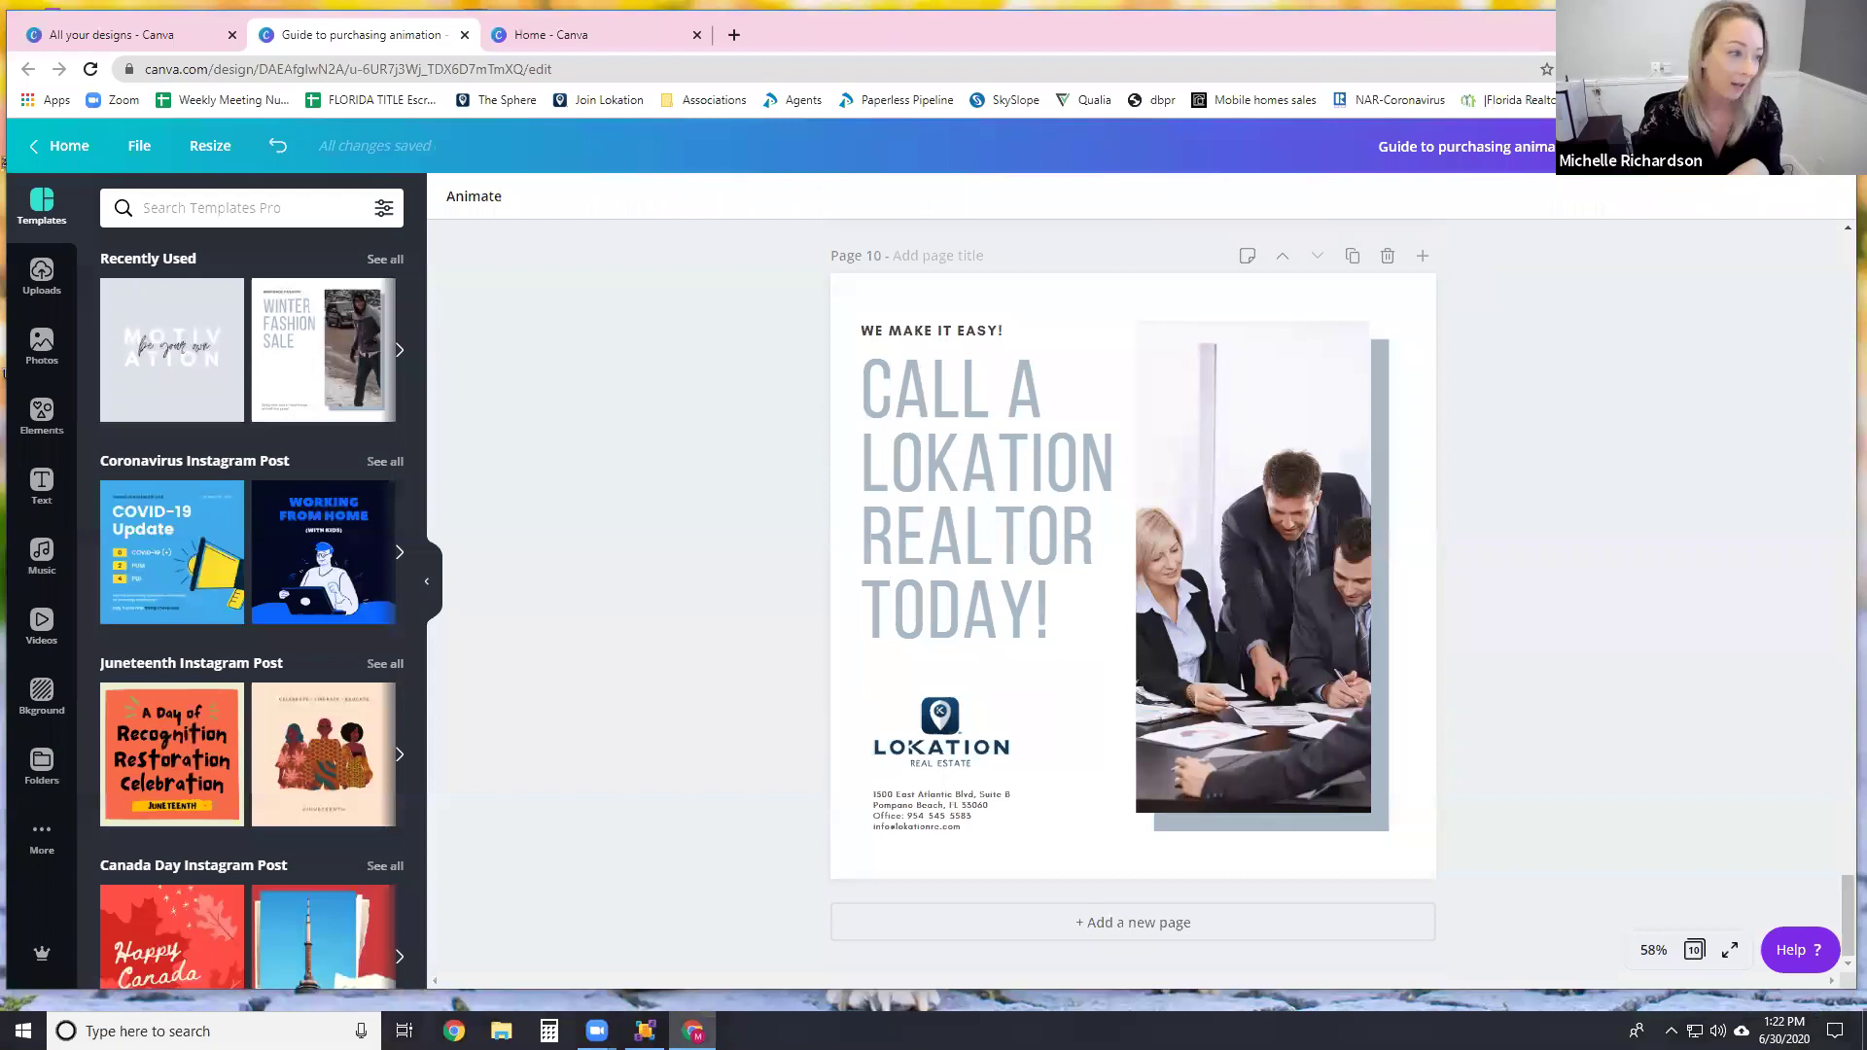
Step: Download all 10 pages of the design as an MP4 video
click(1745, 146)
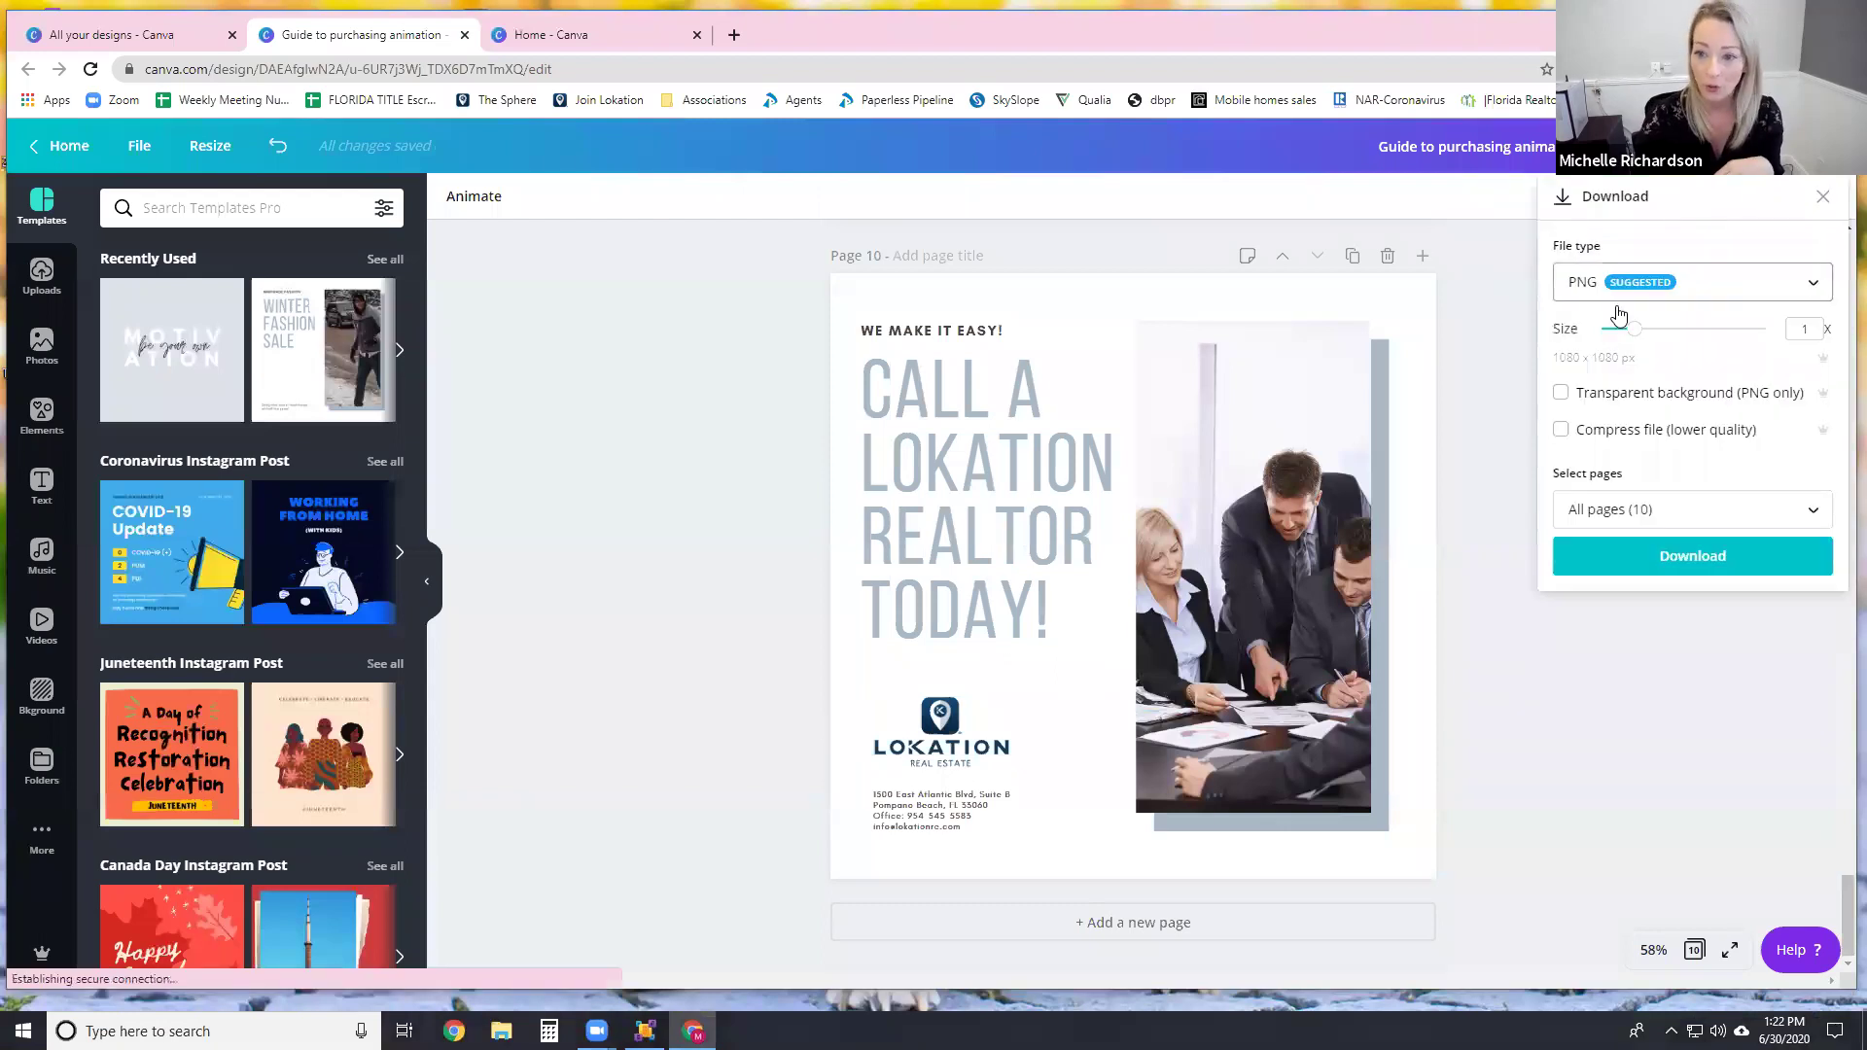
click(1604, 290)
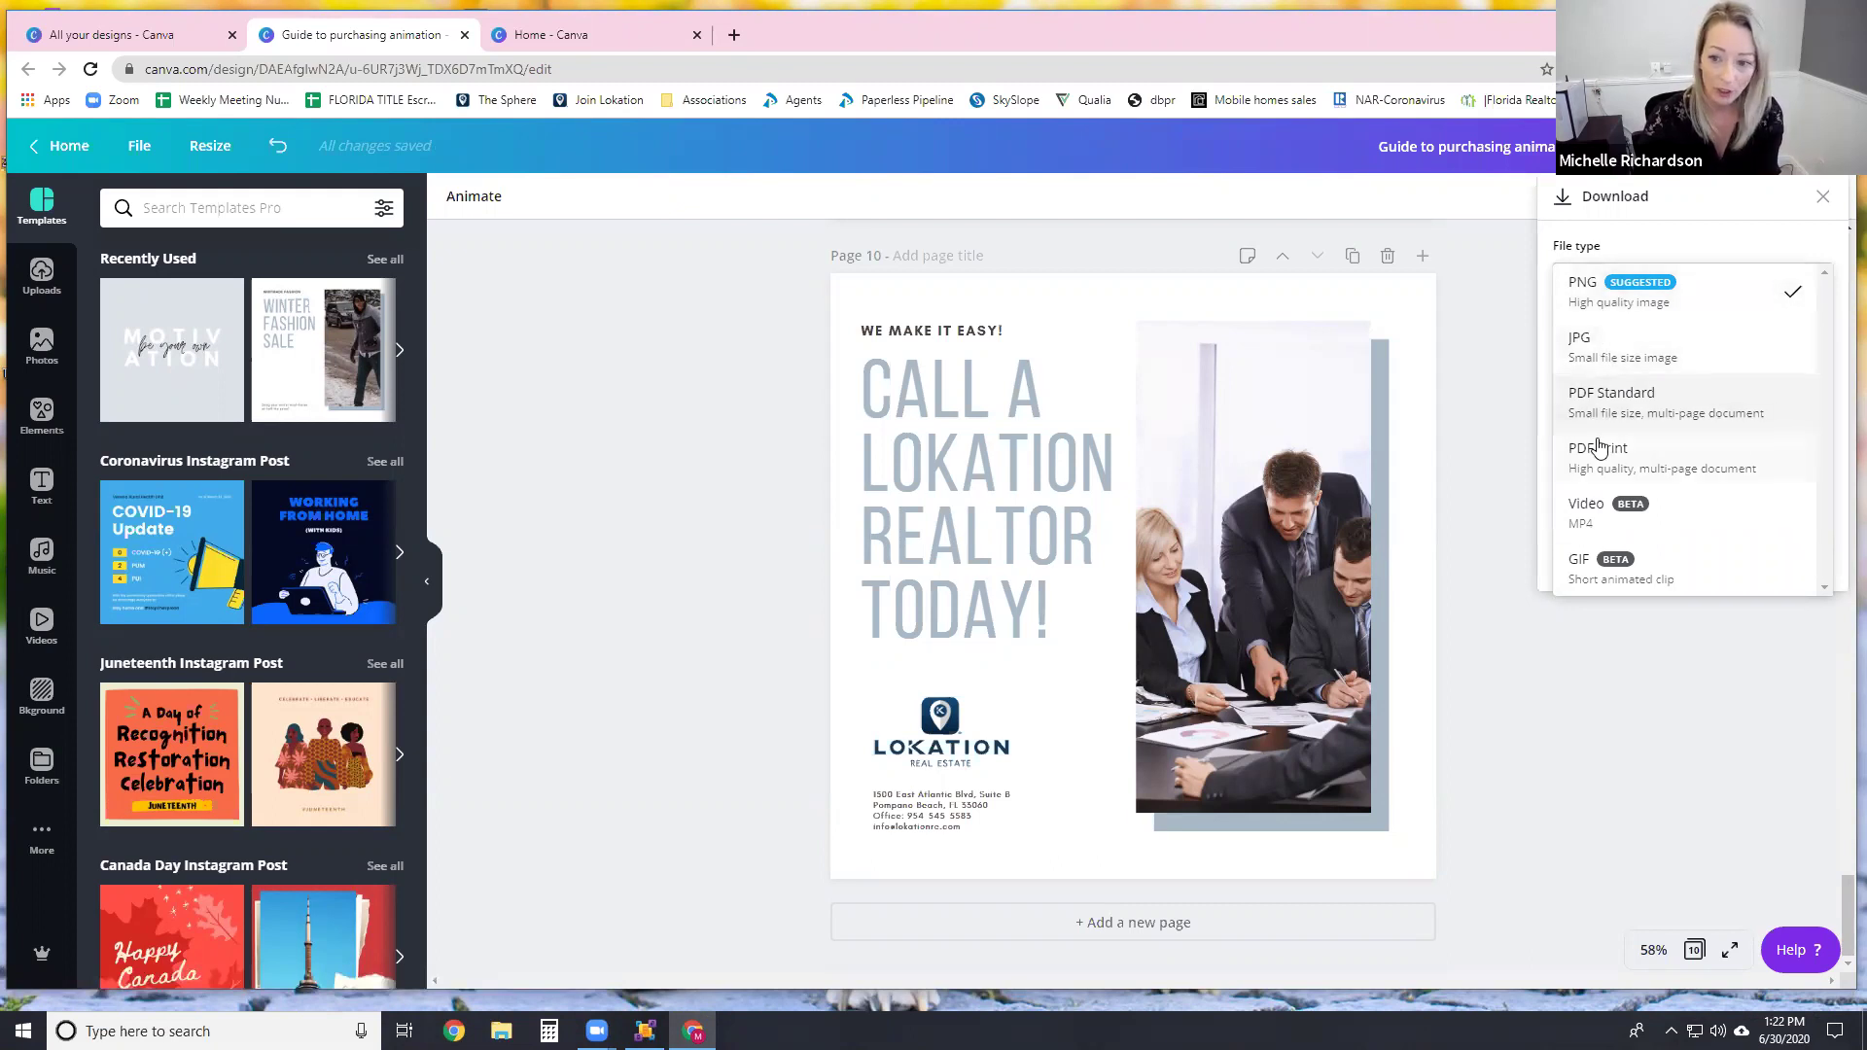
click(1581, 512)
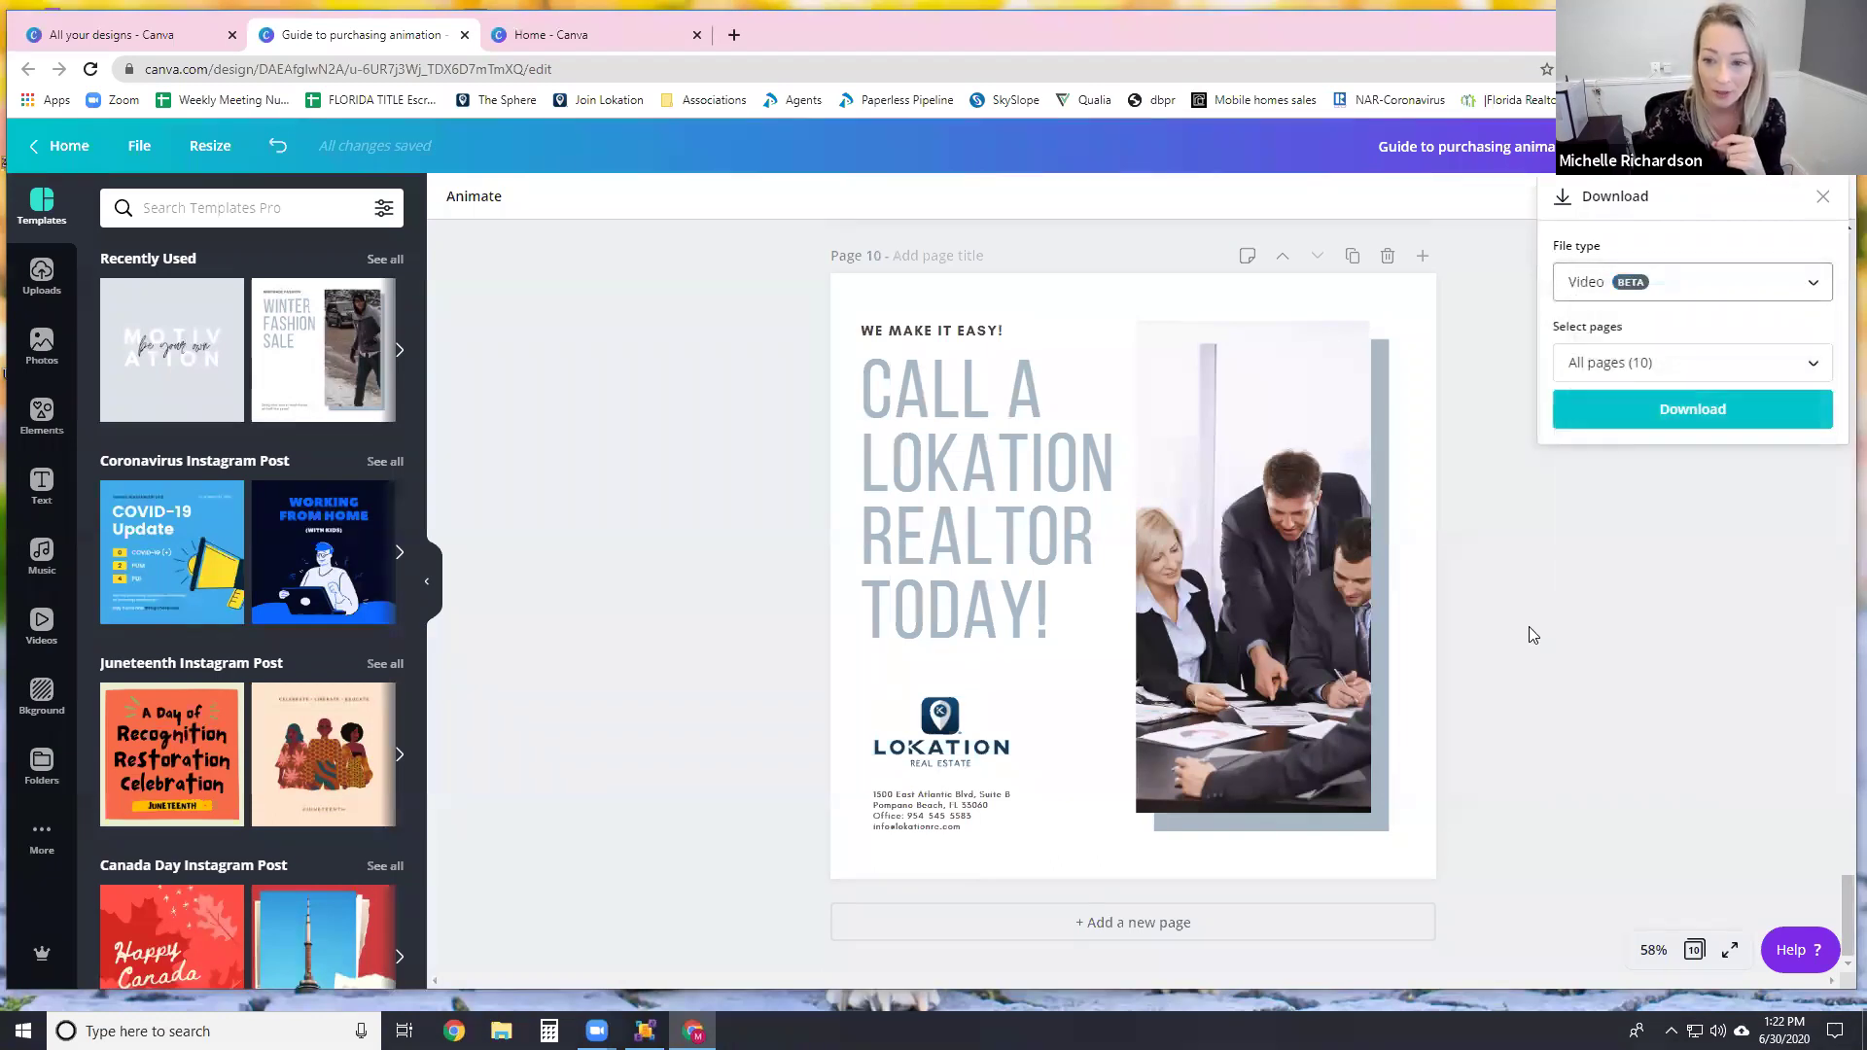
click(1662, 418)
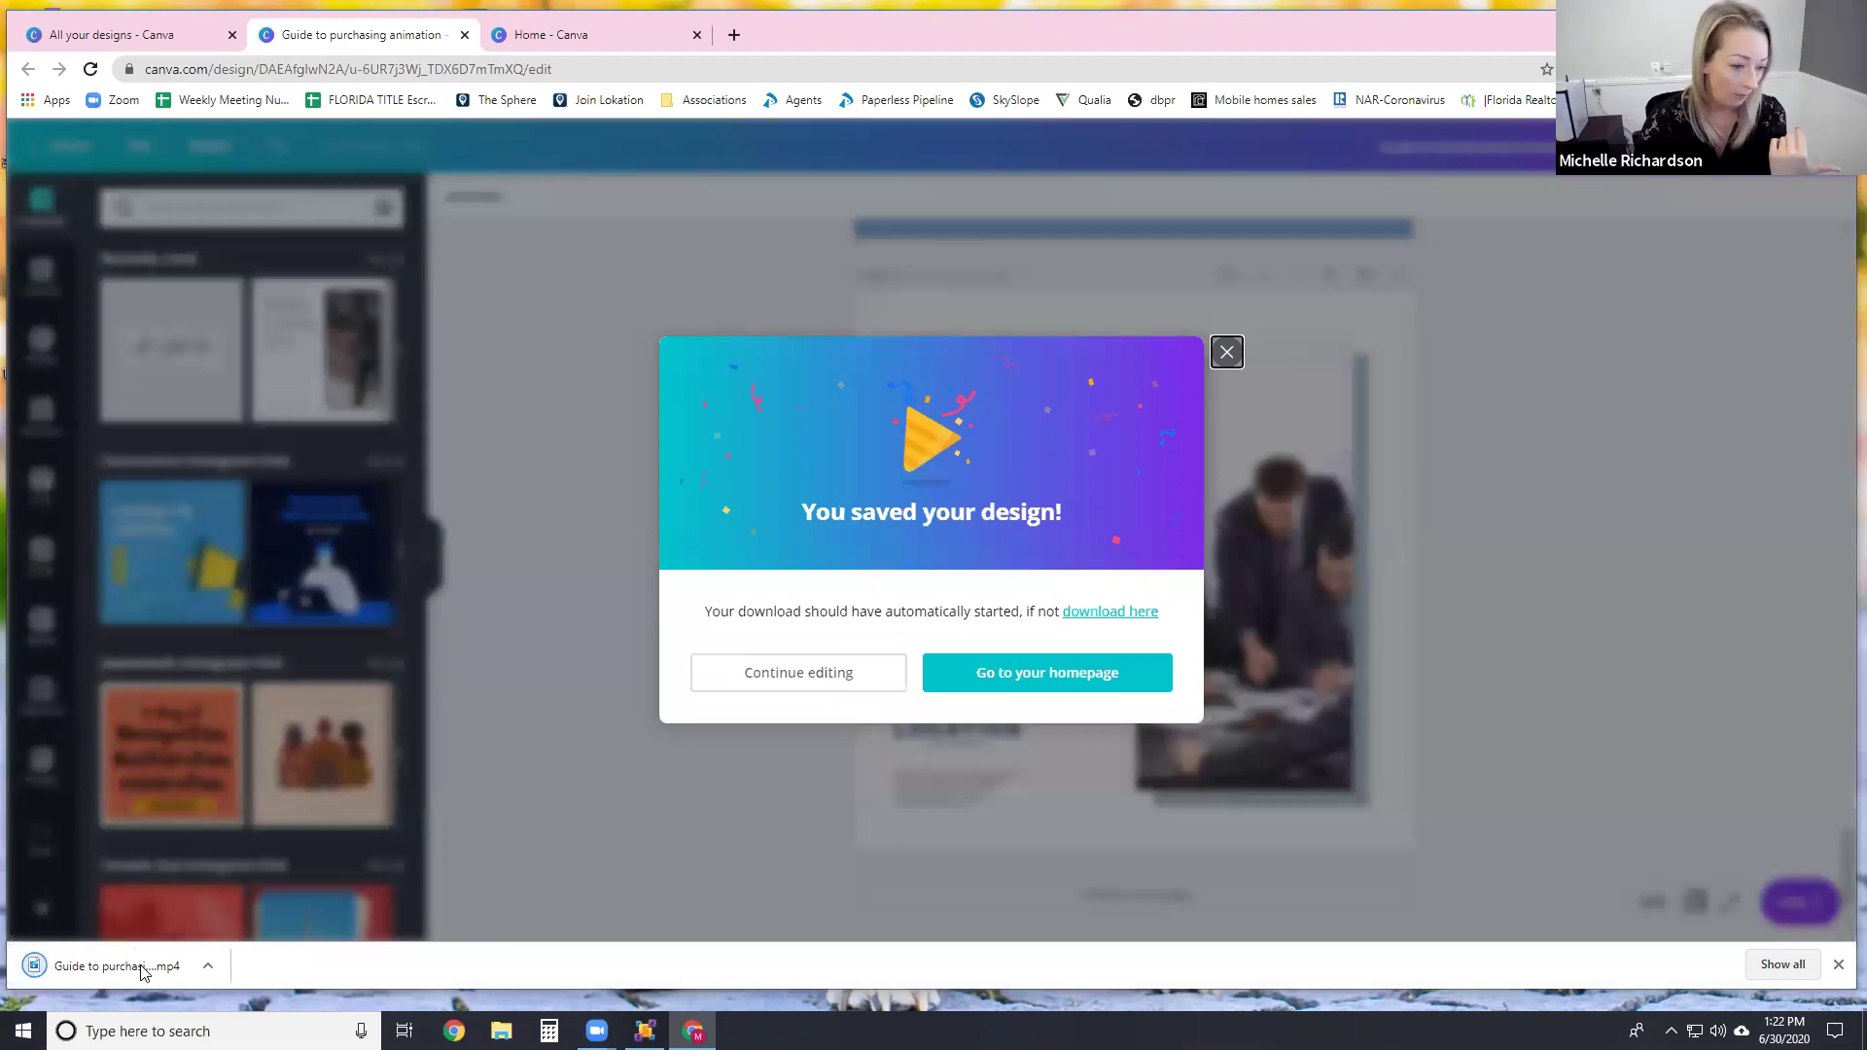
Step: Play the downloaded "Guide to purchasing animation" video through to its end, close it, and return to editing the design
click(141, 969)
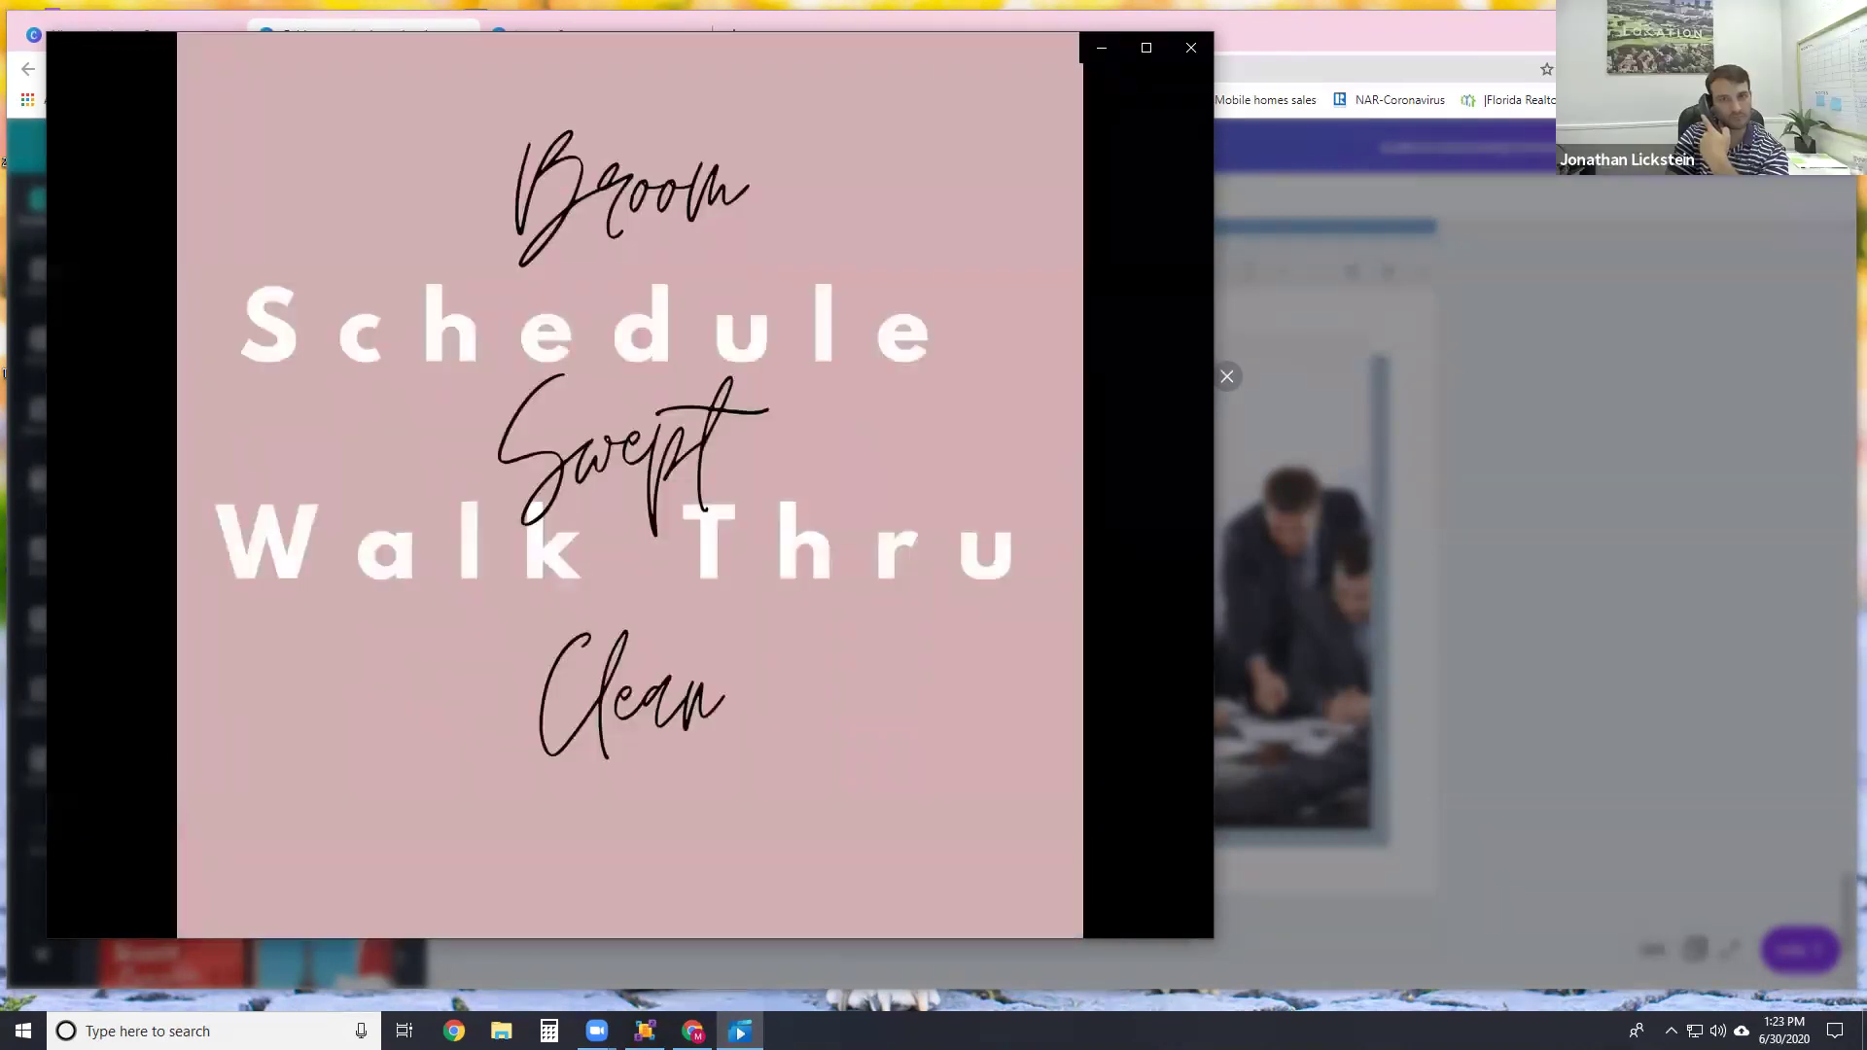
mouse_move(681, 589)
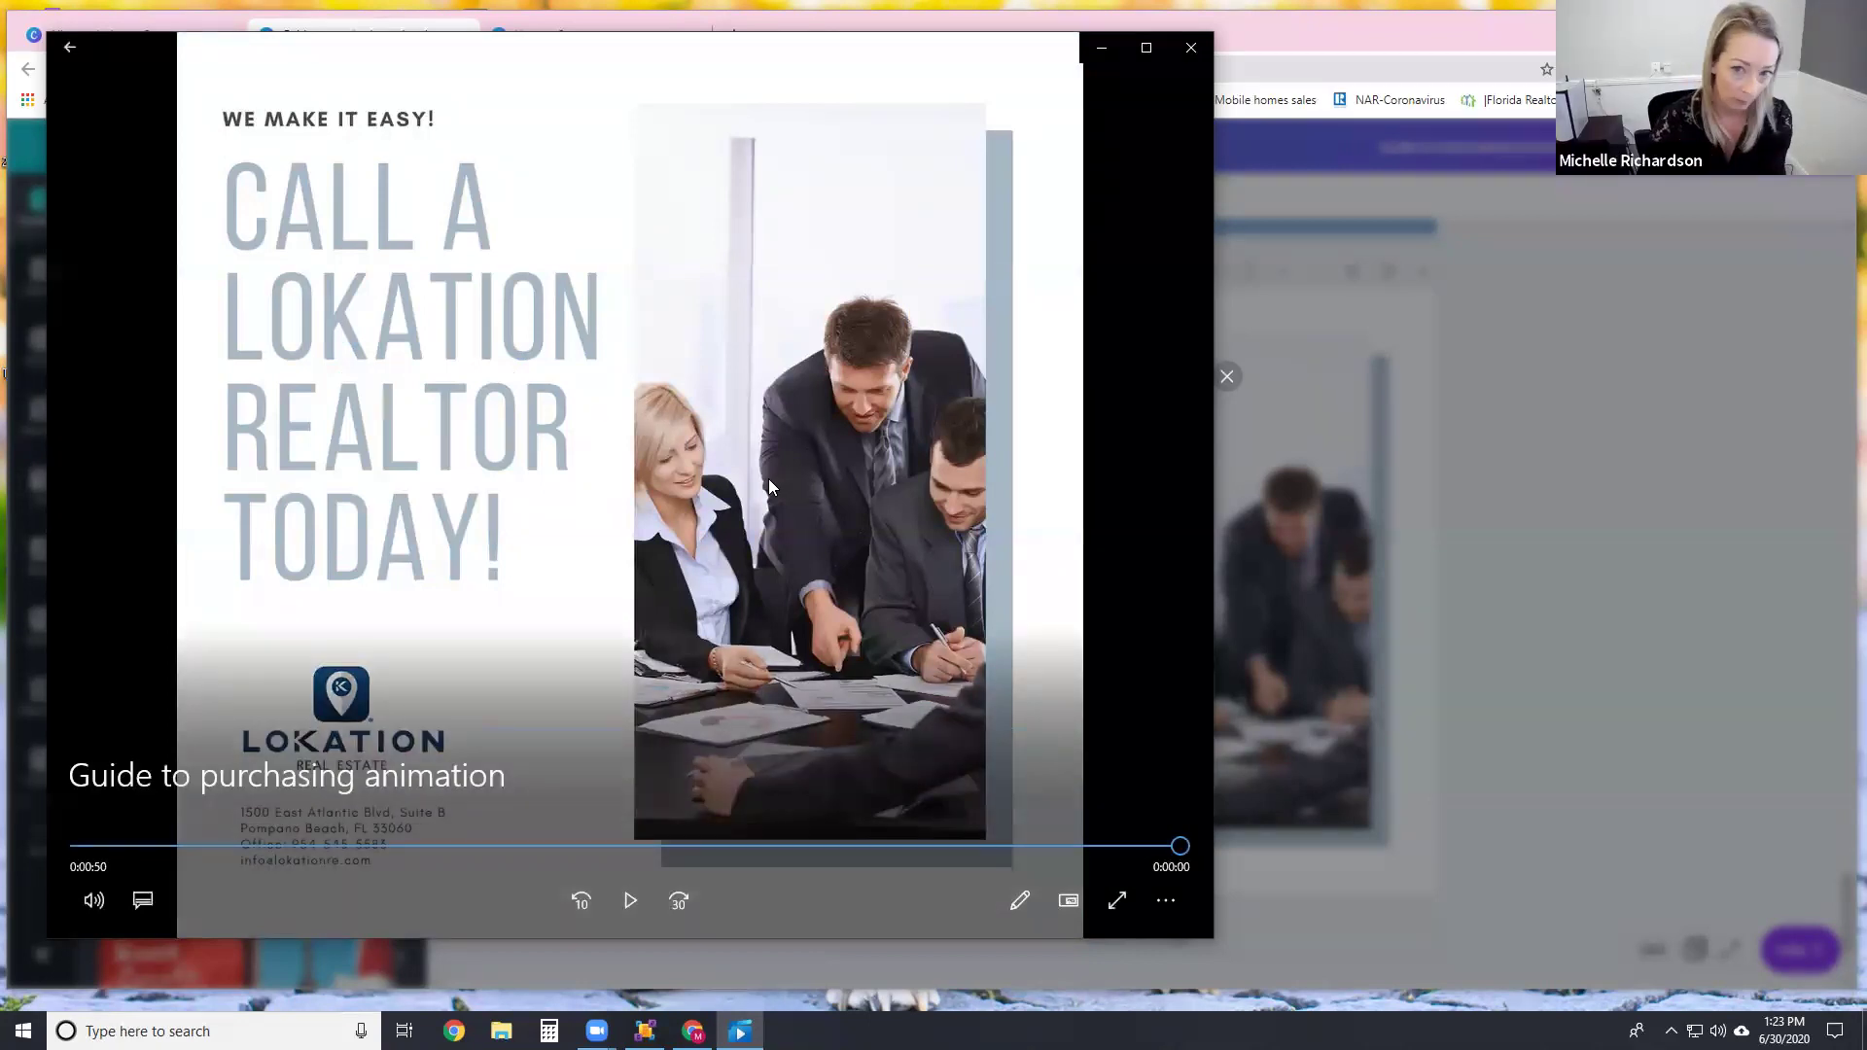
click(1188, 49)
click(627, 837)
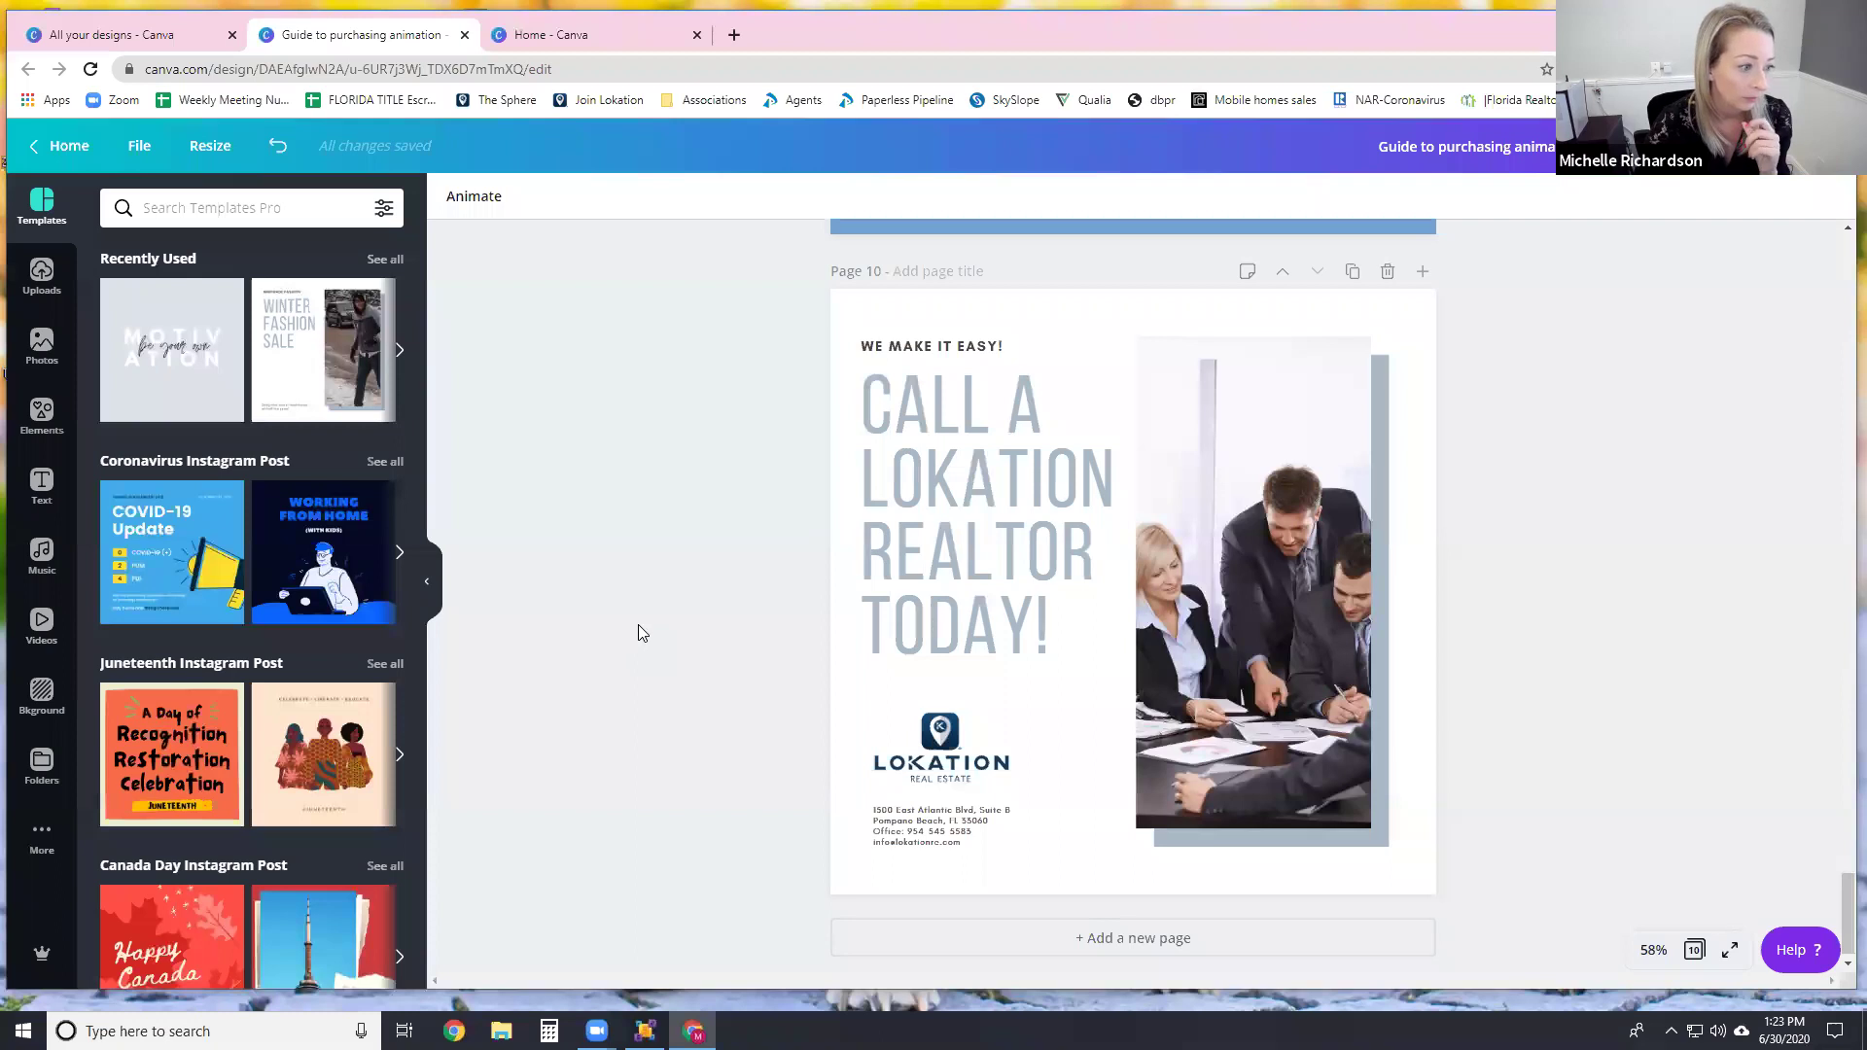
scroll(658, 622, up, 1)
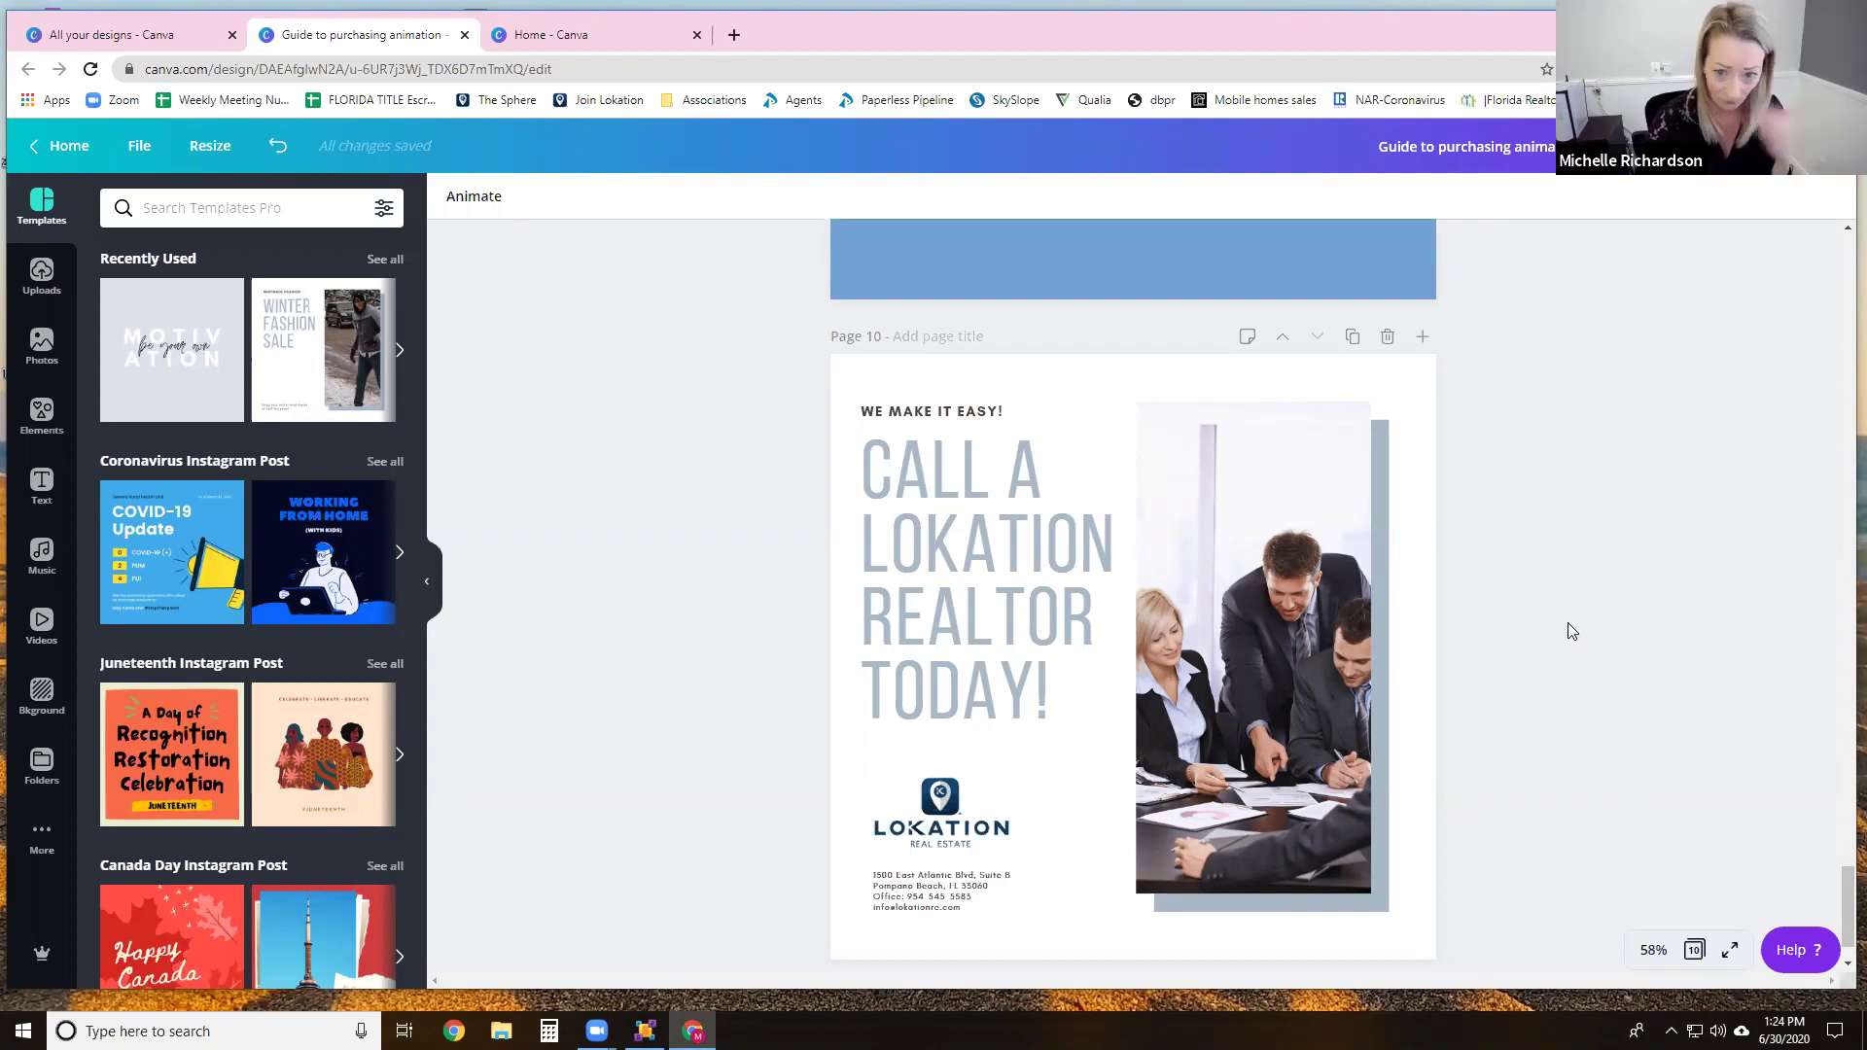
scroll(1692, 661, up, 1)
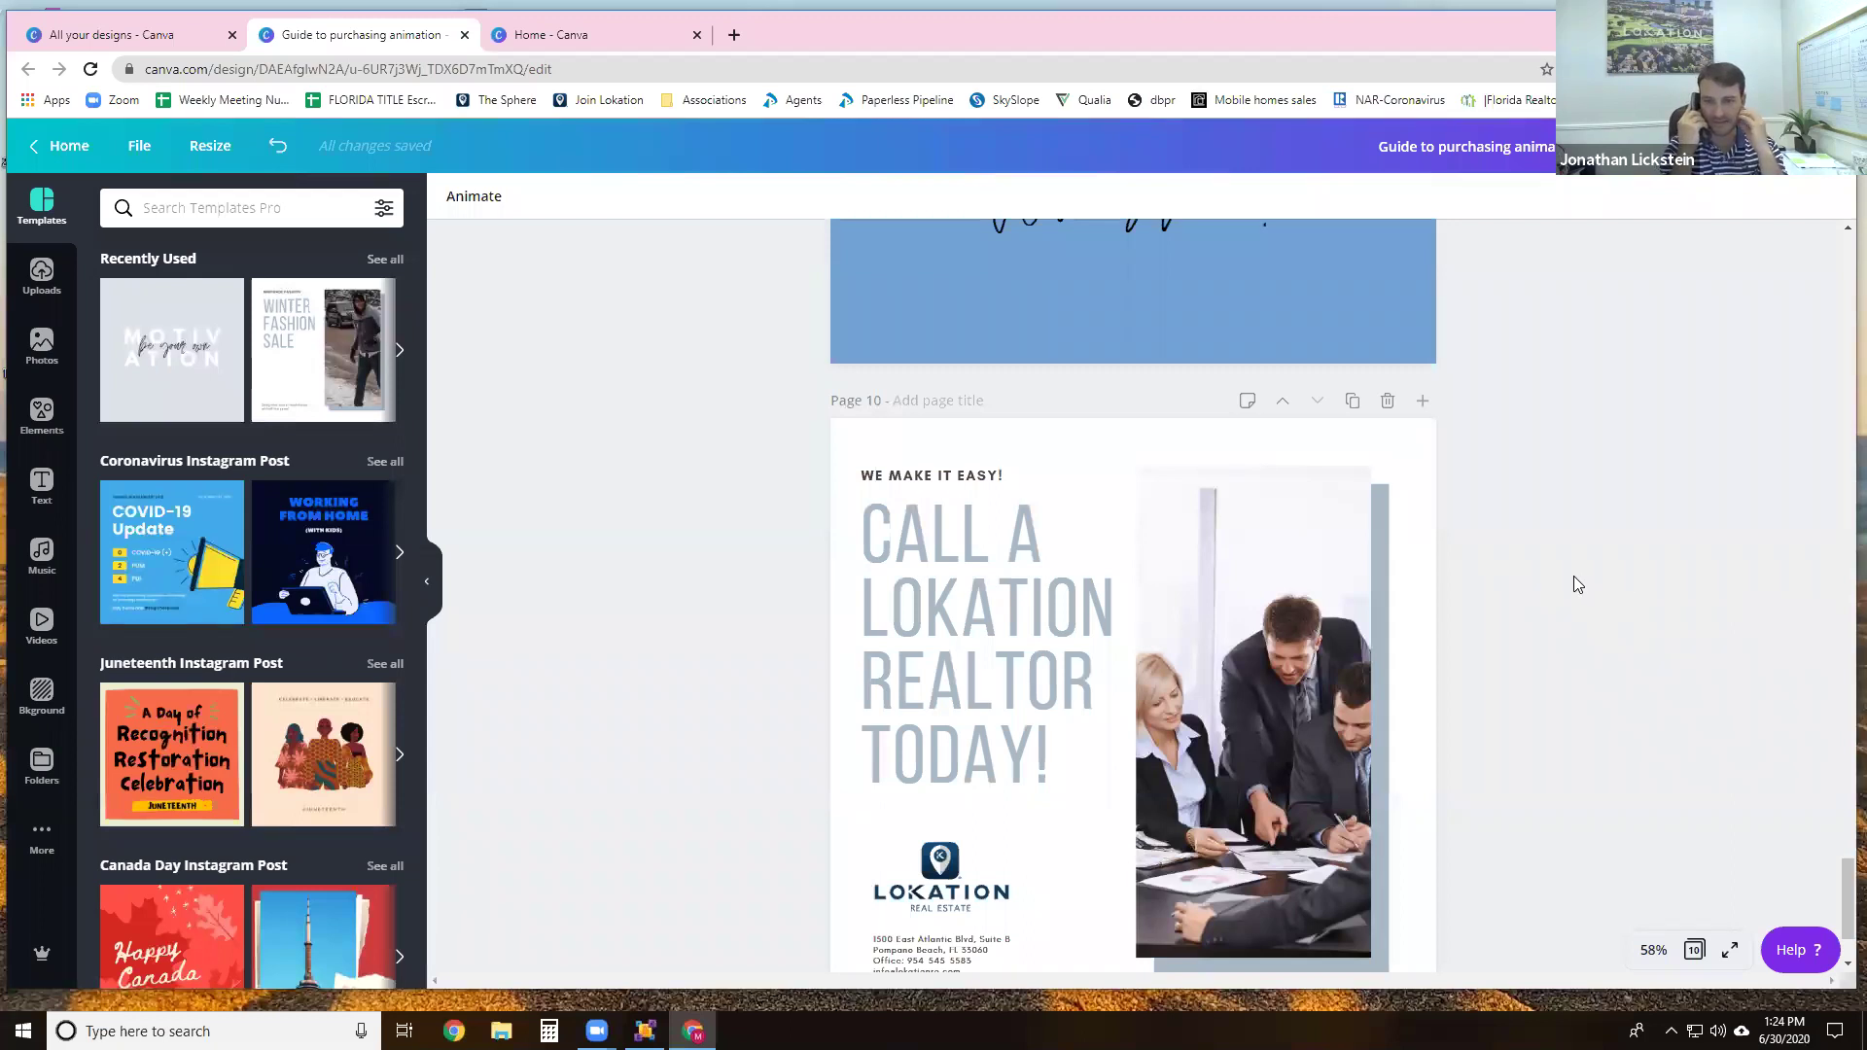
scroll(1570, 574, down, 2)
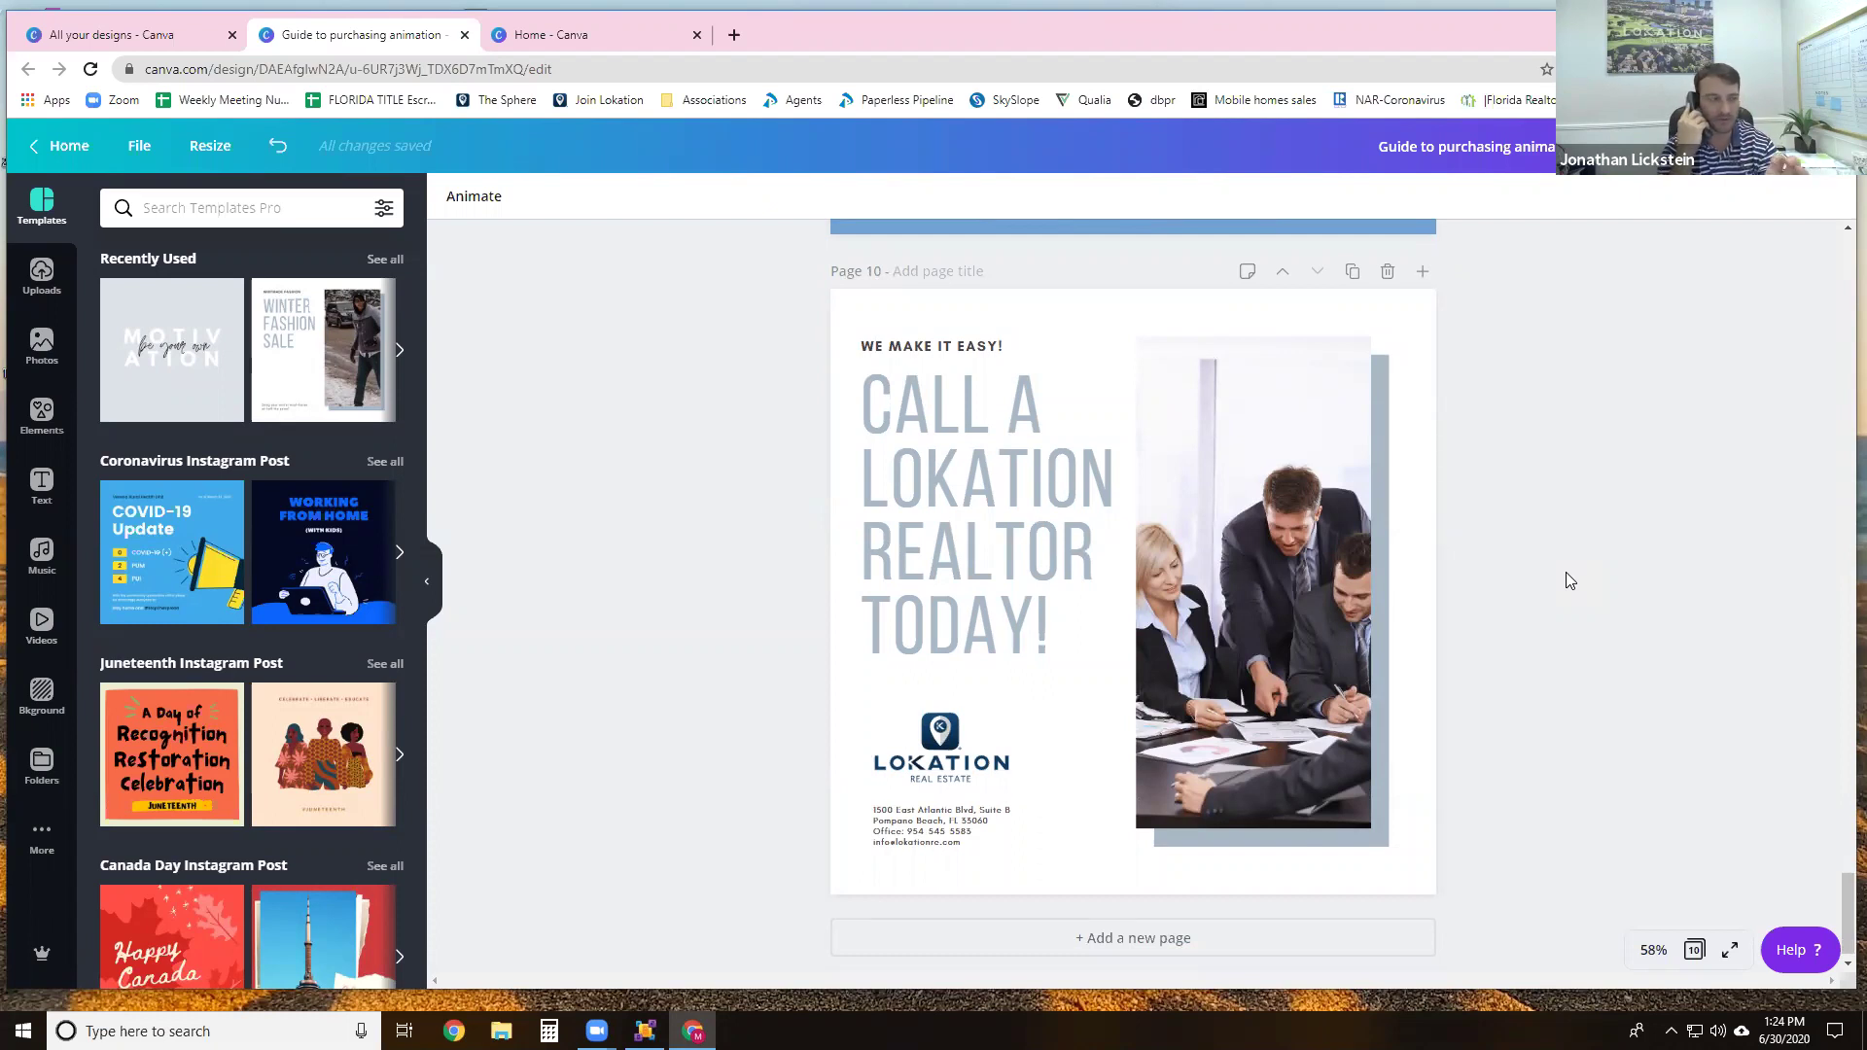
scroll(1556, 563, up, 2)
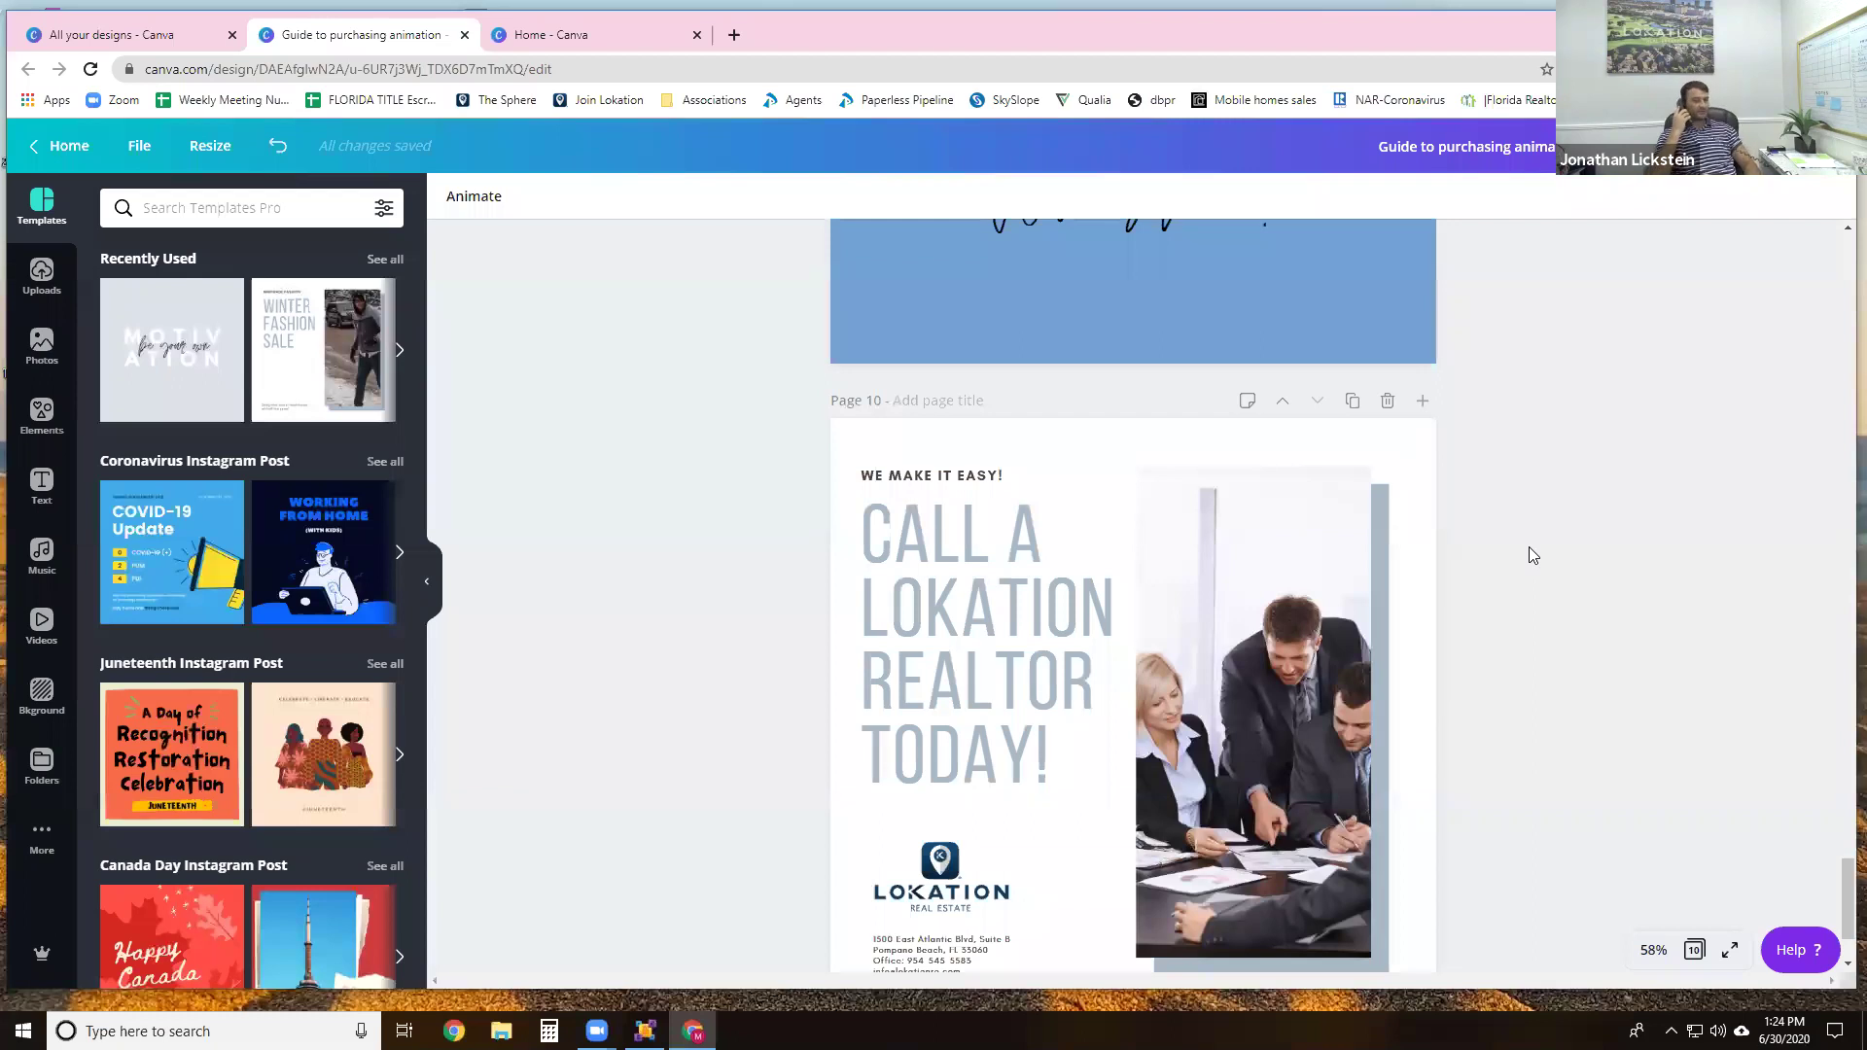
scroll(1526, 550, up, 6)
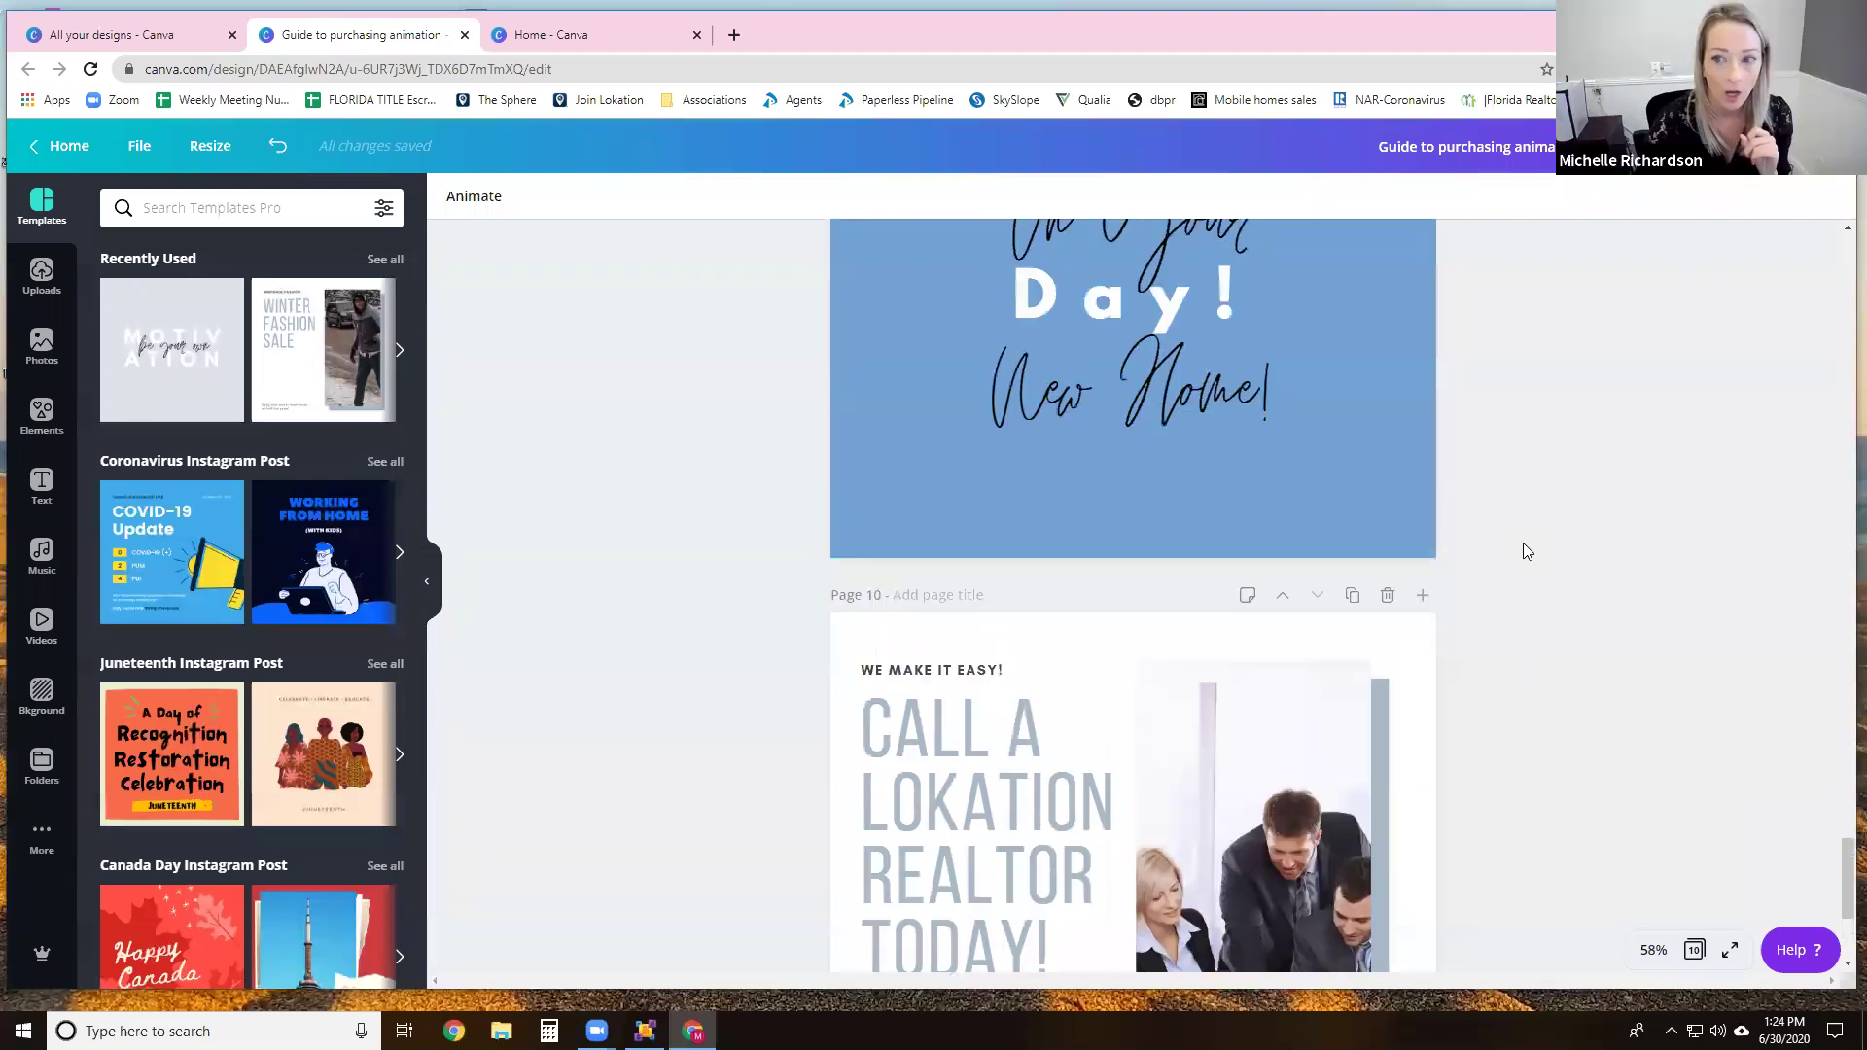
scroll(1524, 545, up, 5)
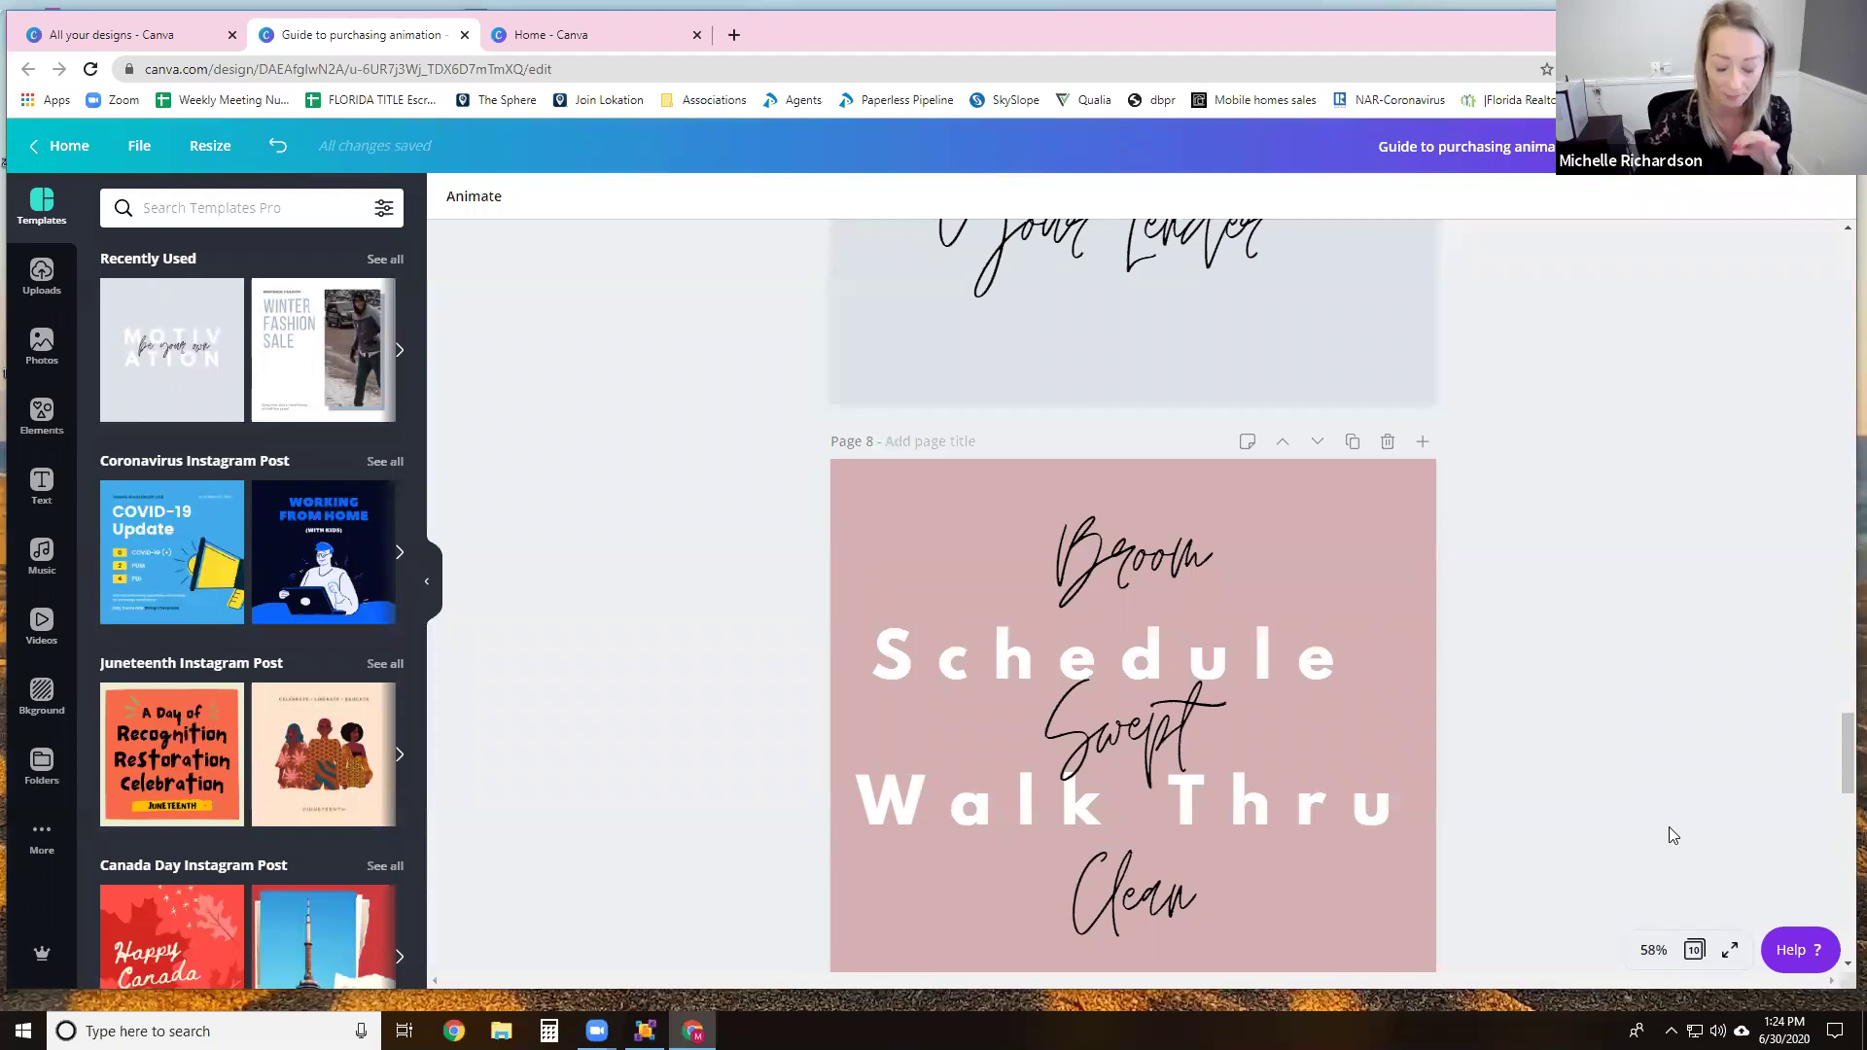
scroll(1445, 638, up, 1)
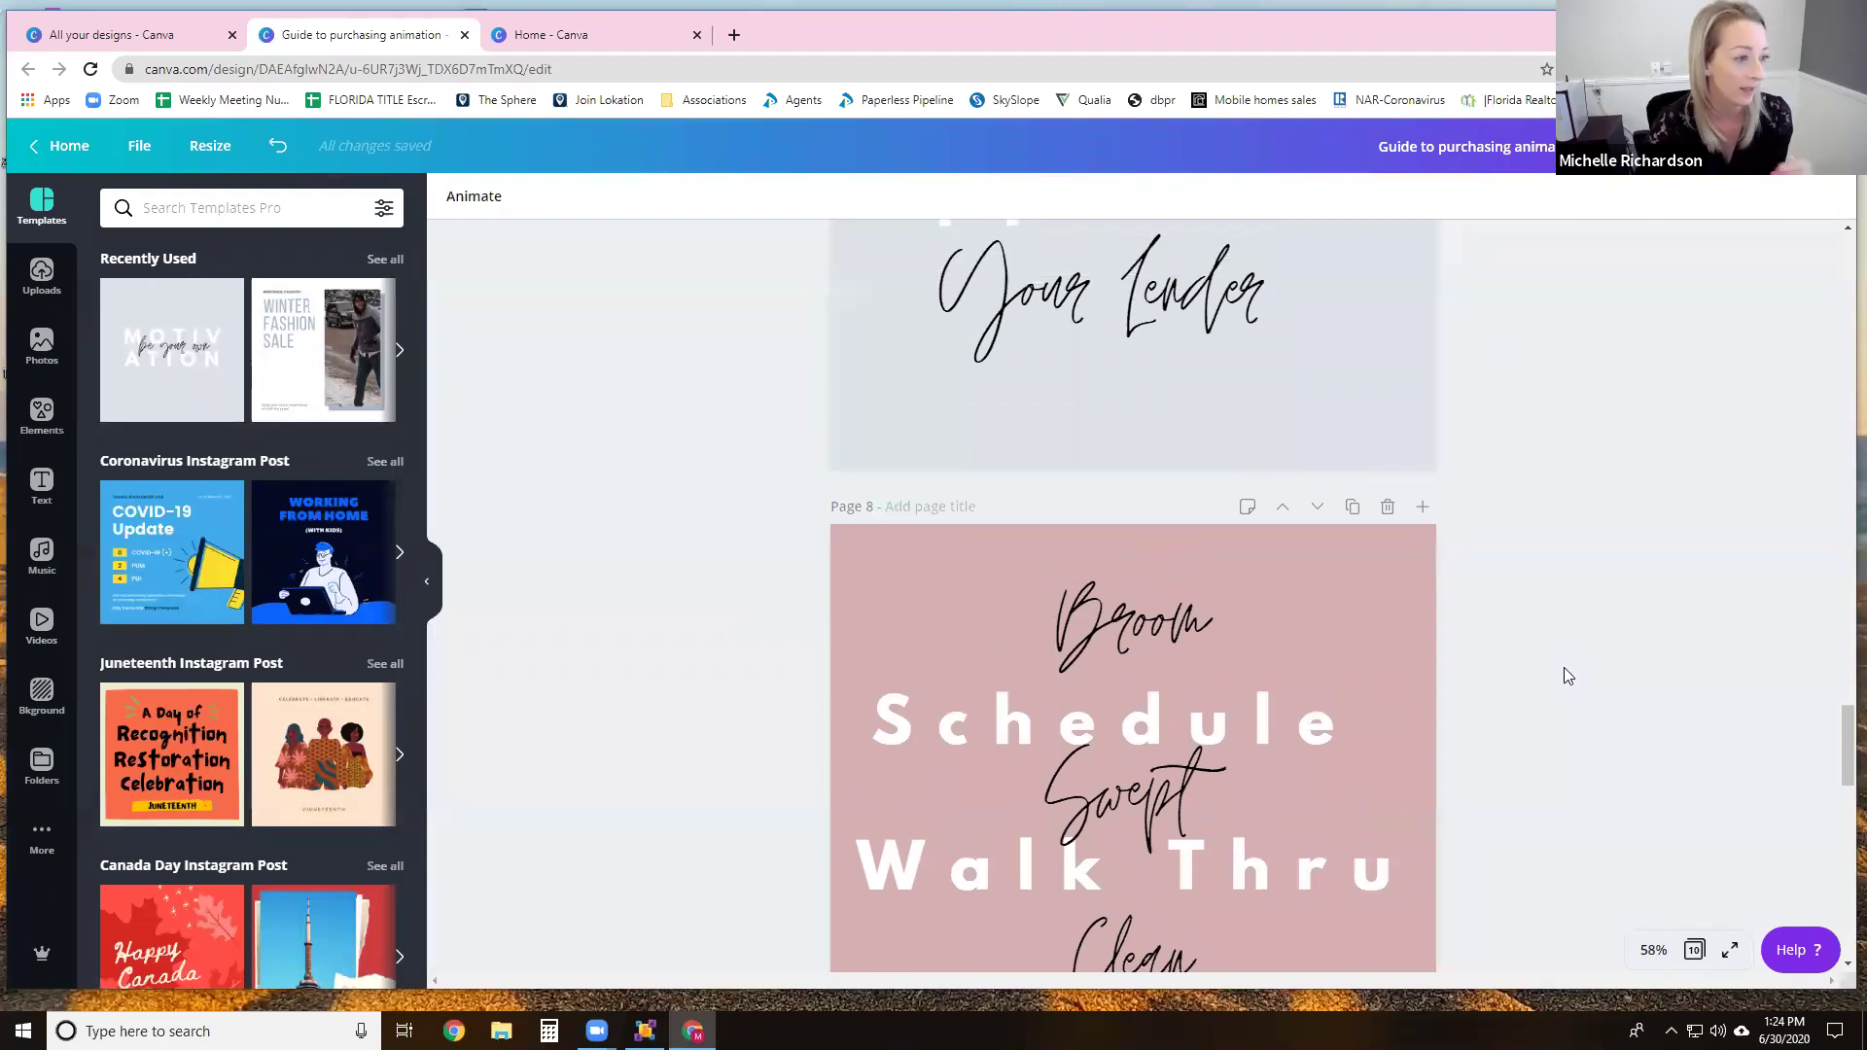
scroll(1519, 623, up, 1)
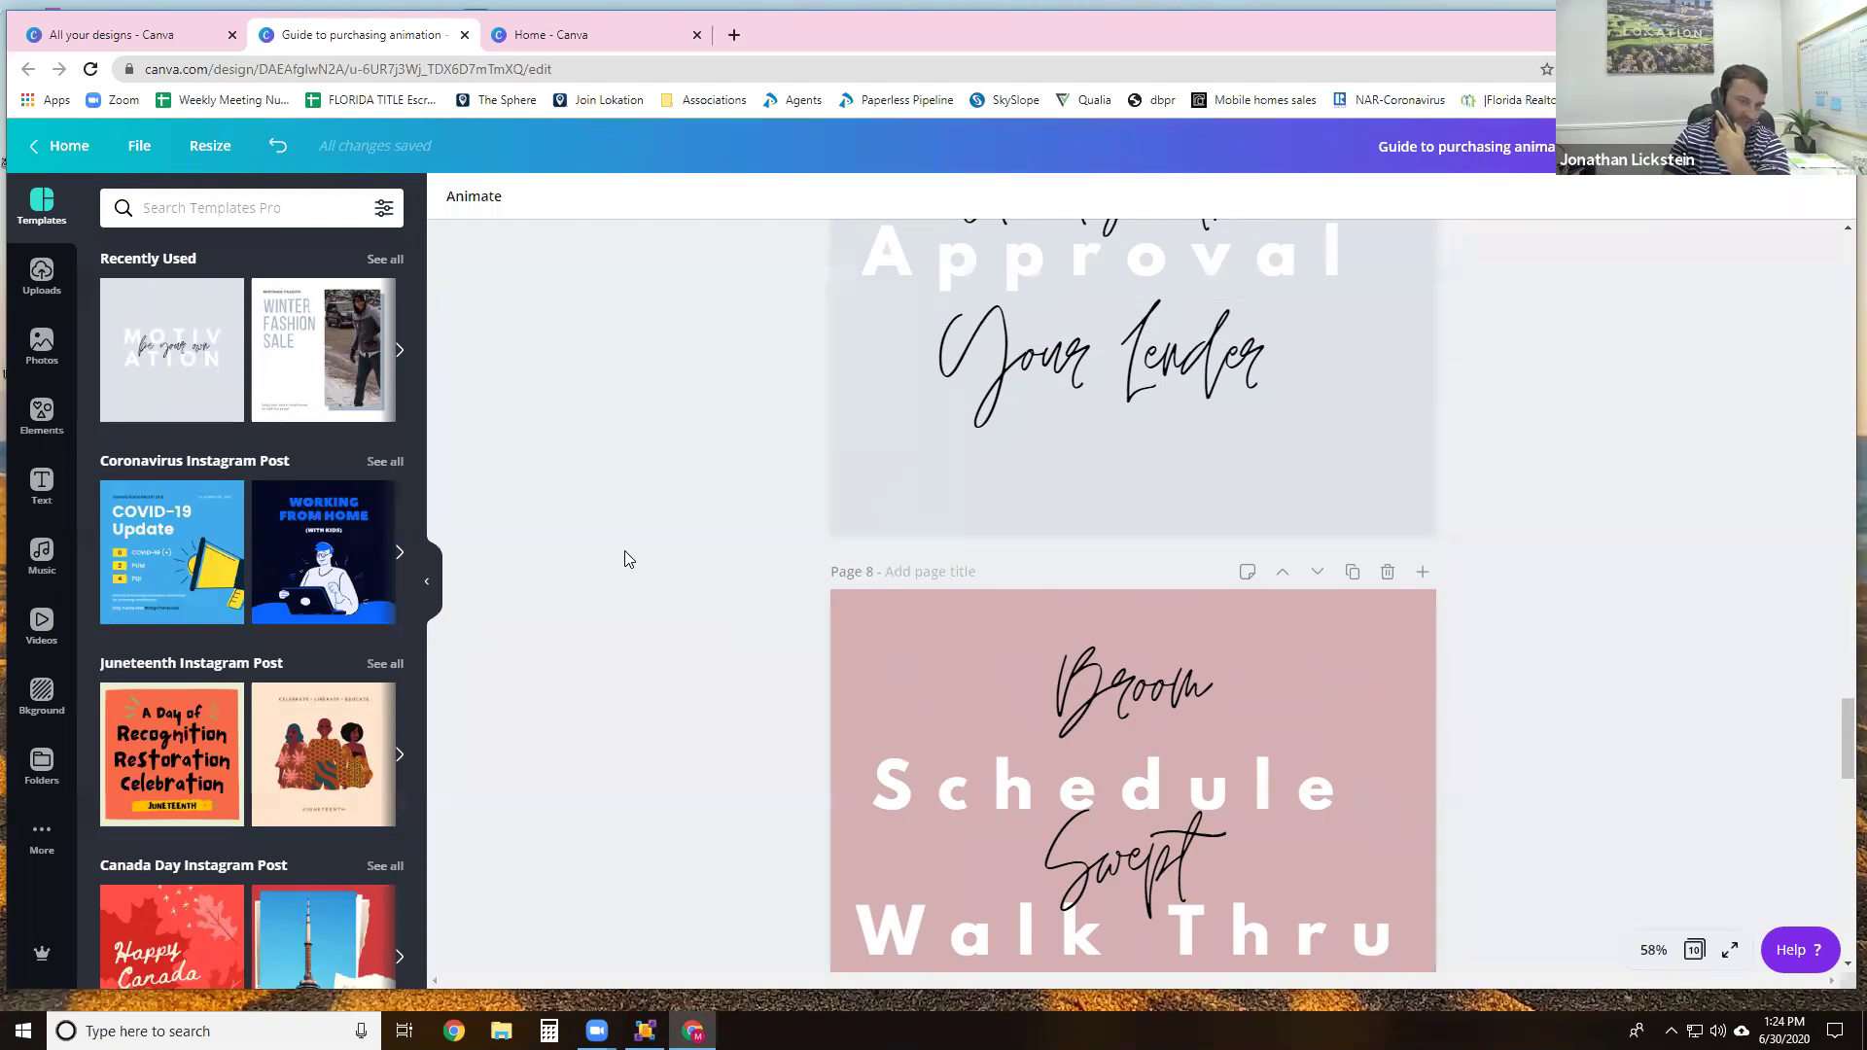
scroll(624, 559, up, 1)
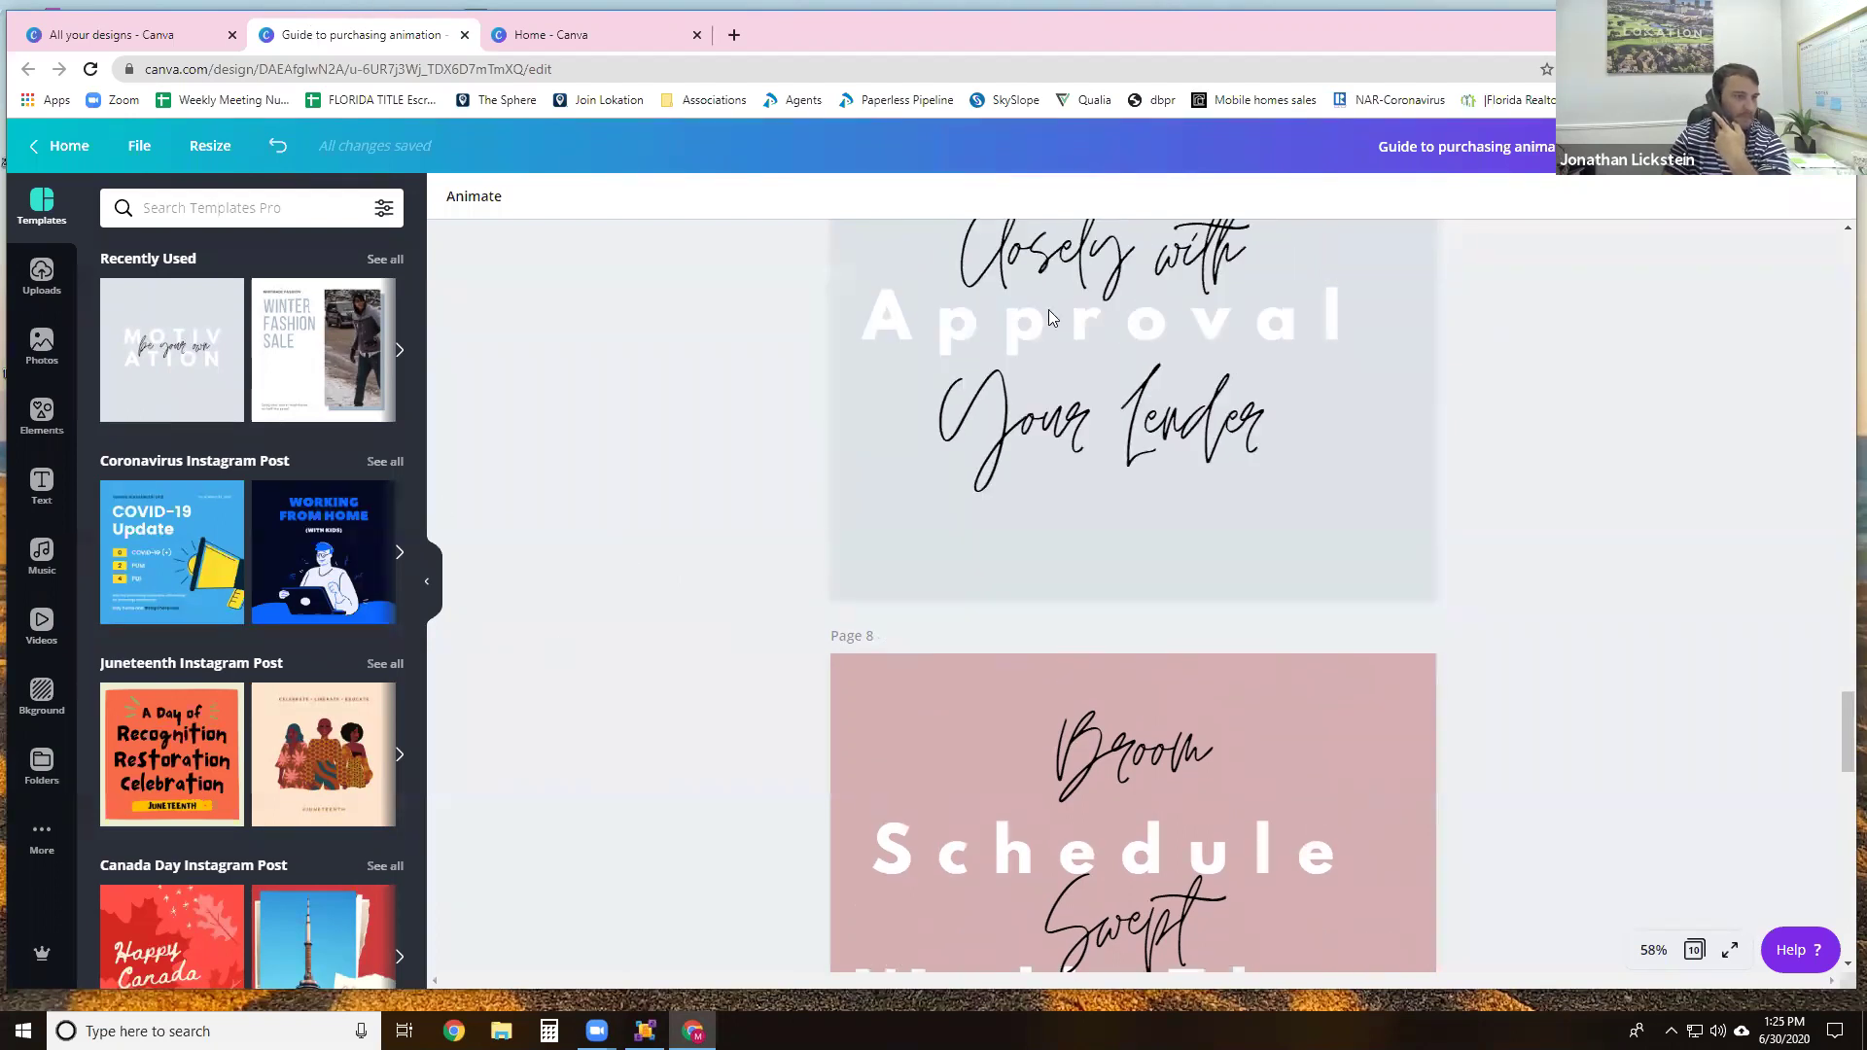
Step: Try the dark navy LoKation Real Estate brand color on page 1's "Guide to buying" title, and undo the color change
scroll(1199, 539, up, 15)
scroll(1200, 540, up, 20)
click(1007, 340)
click(904, 312)
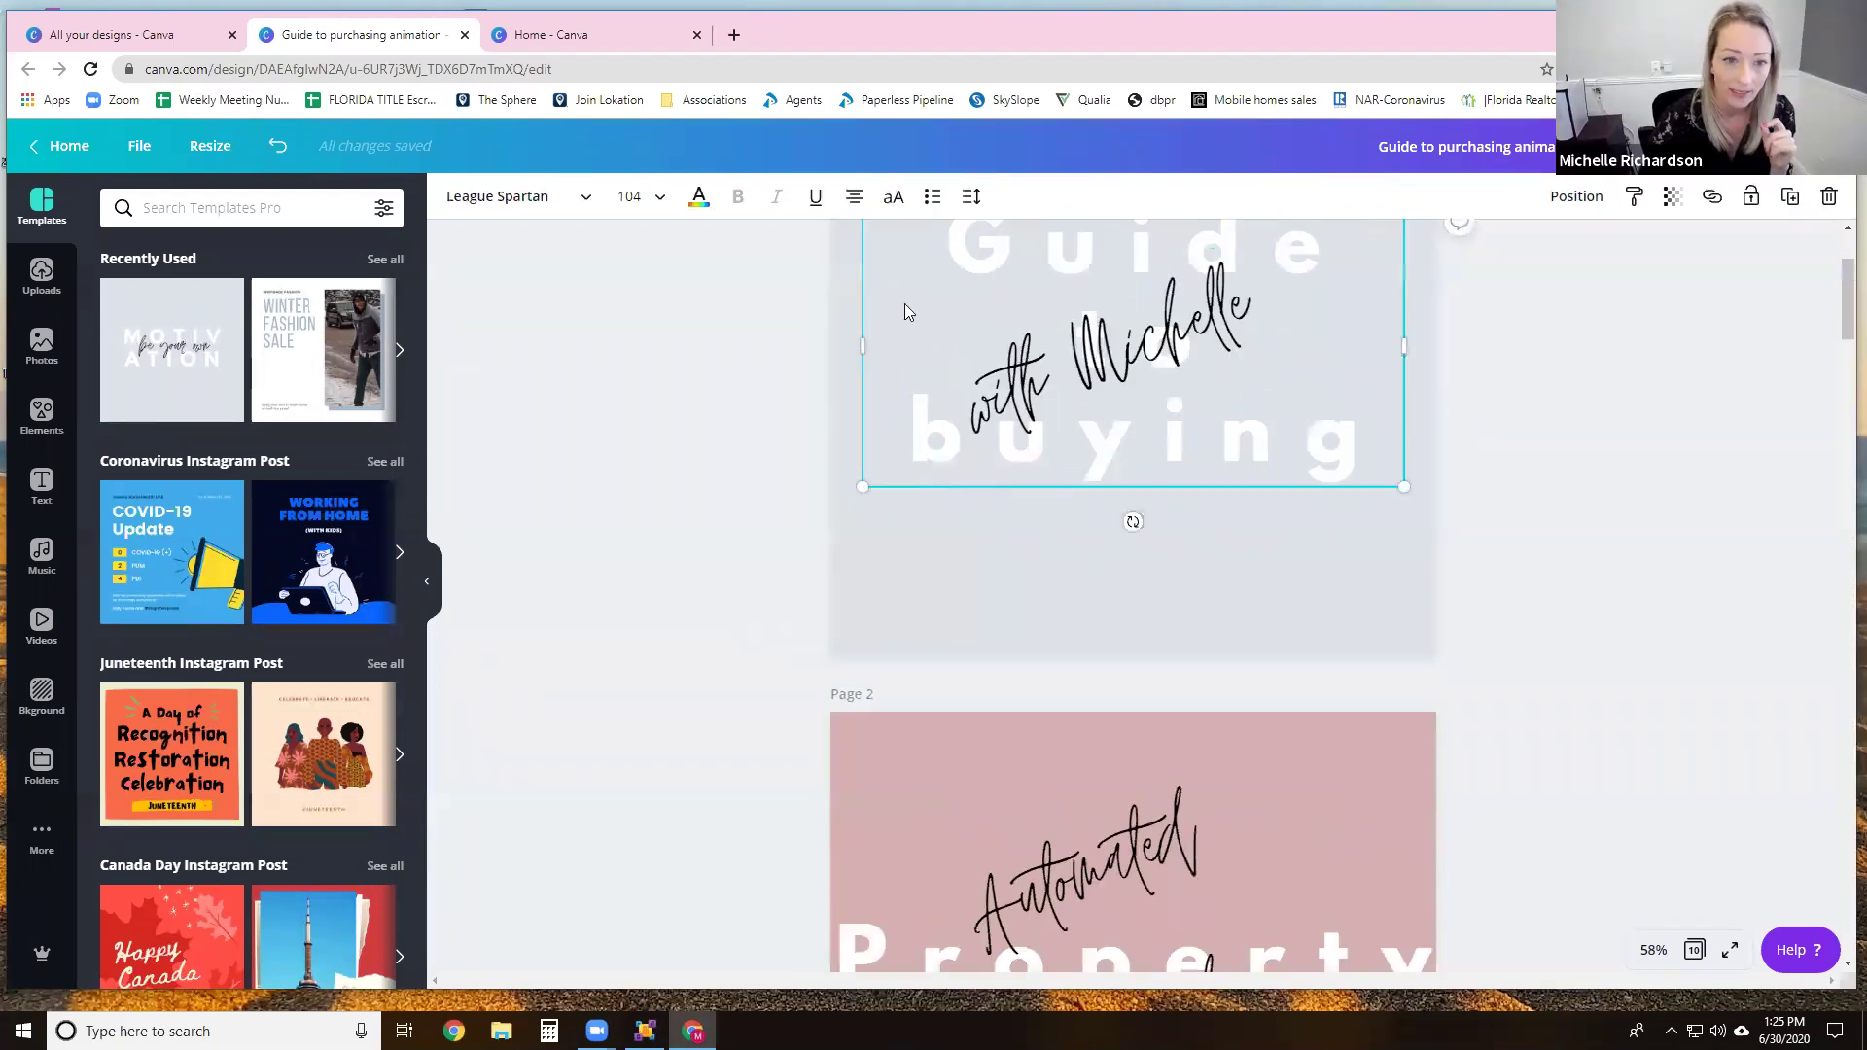
click(656, 196)
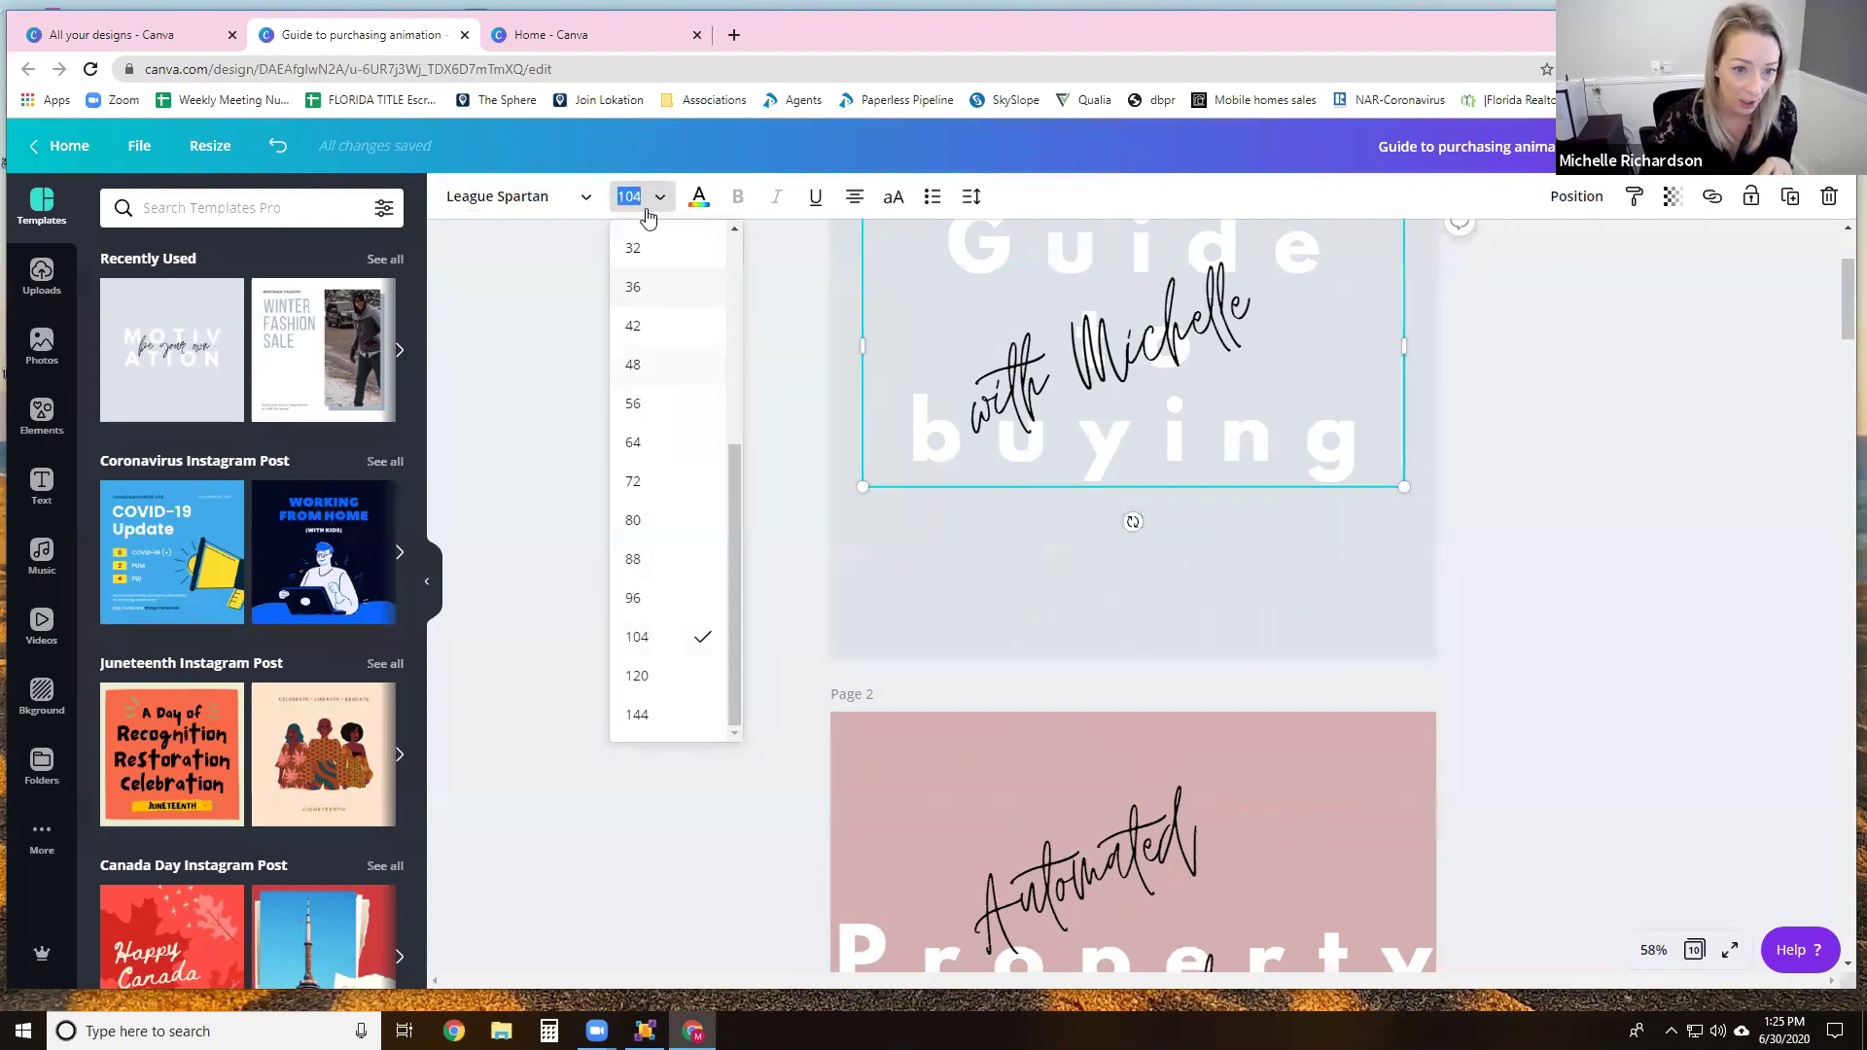
click(697, 199)
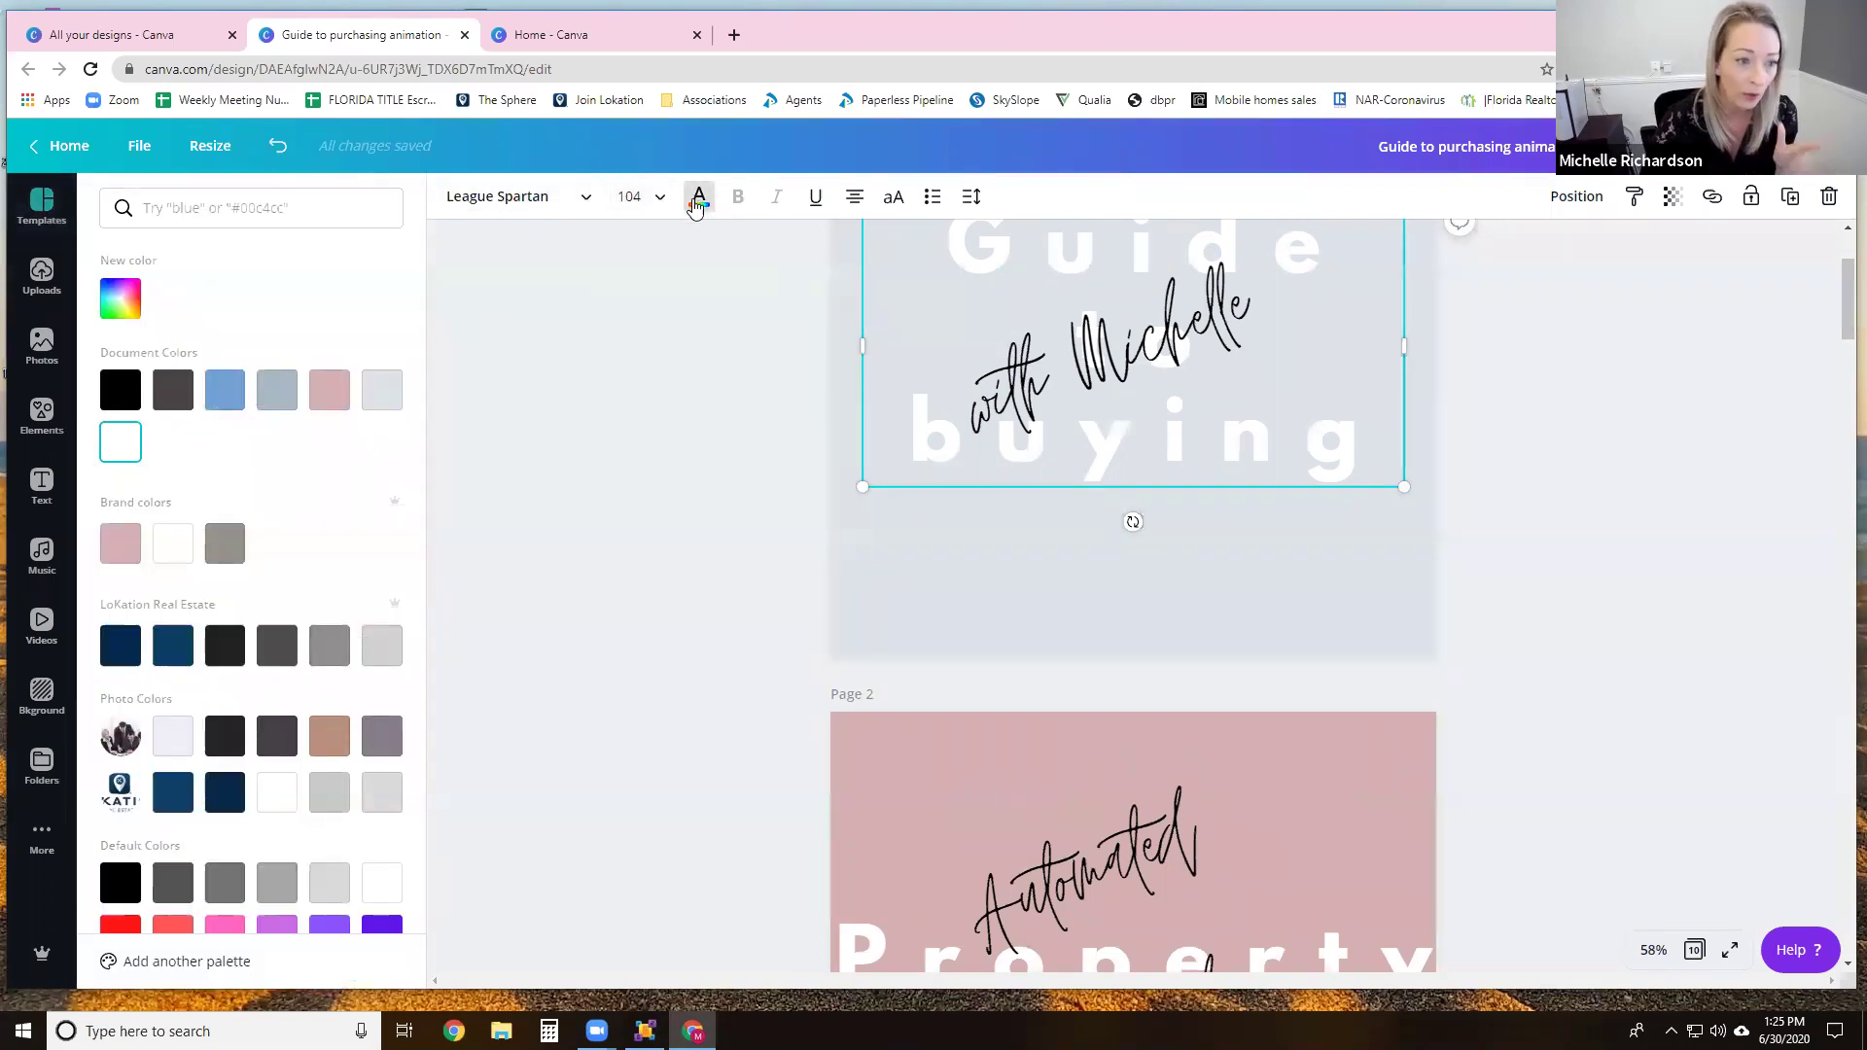
click(889, 465)
click(119, 645)
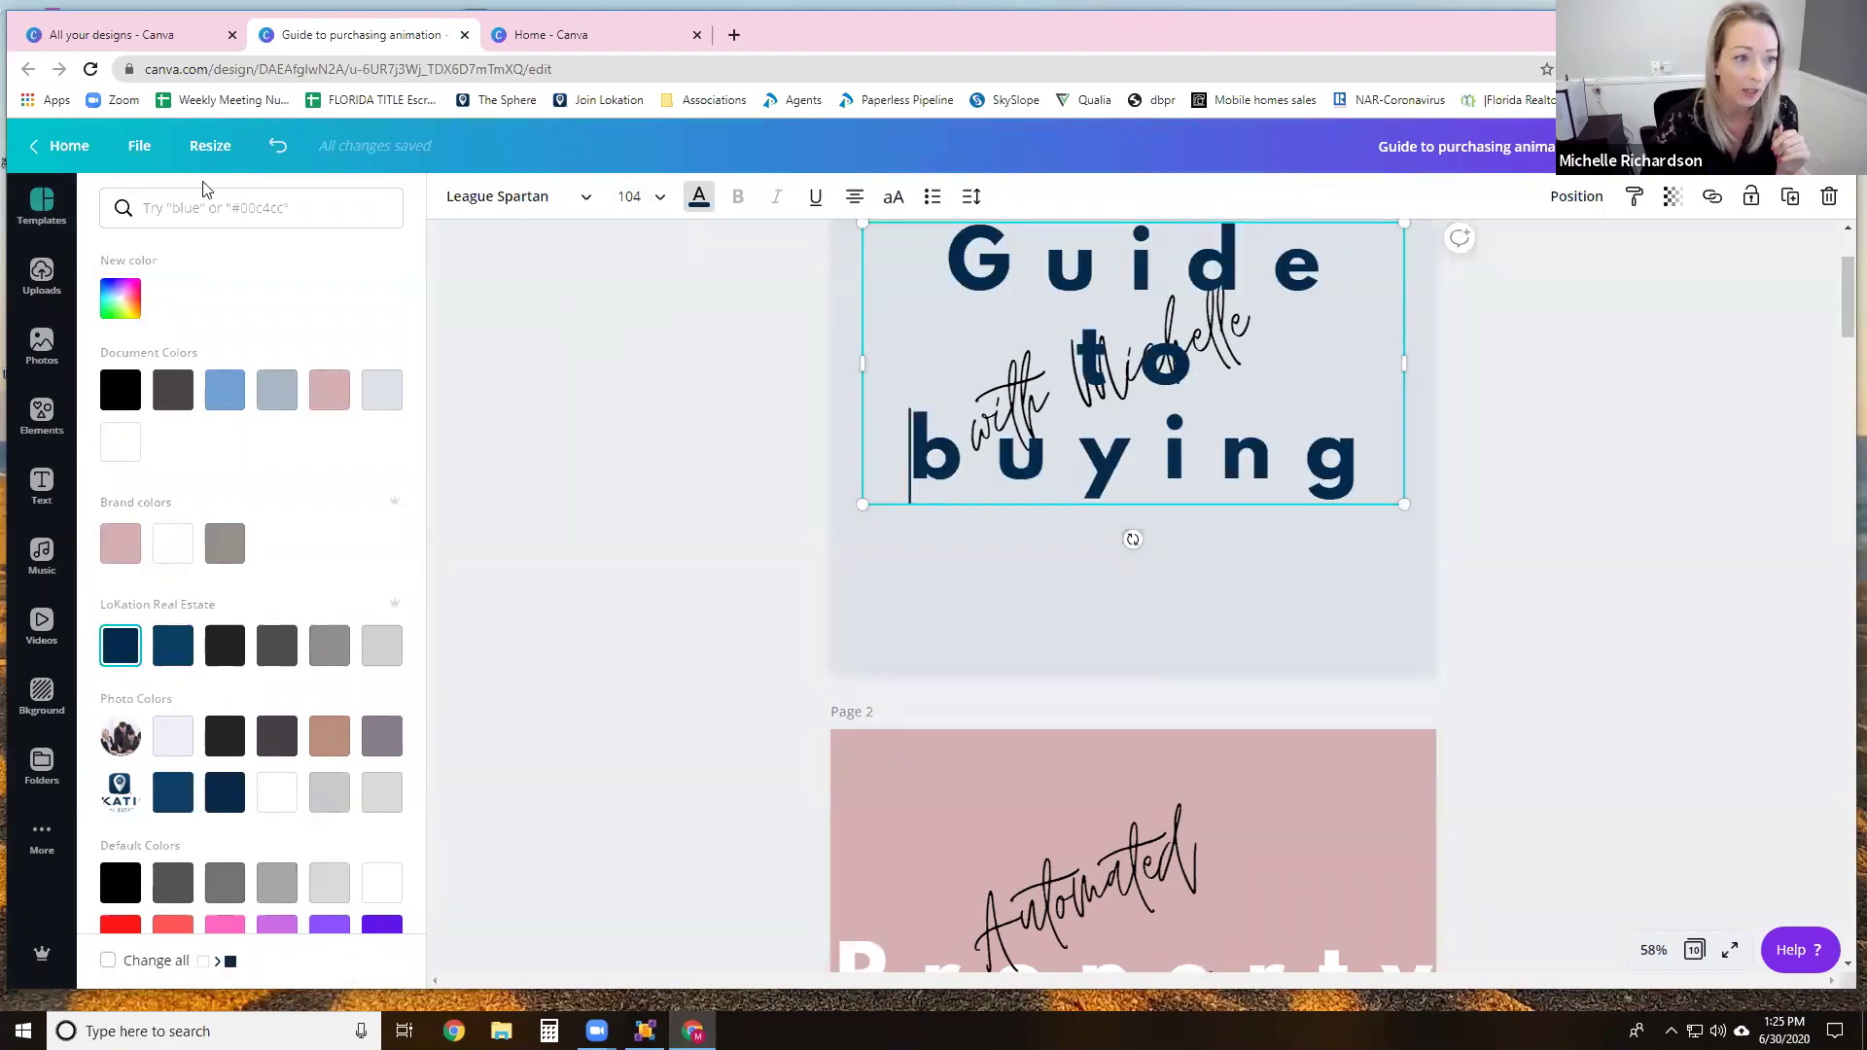
click(277, 145)
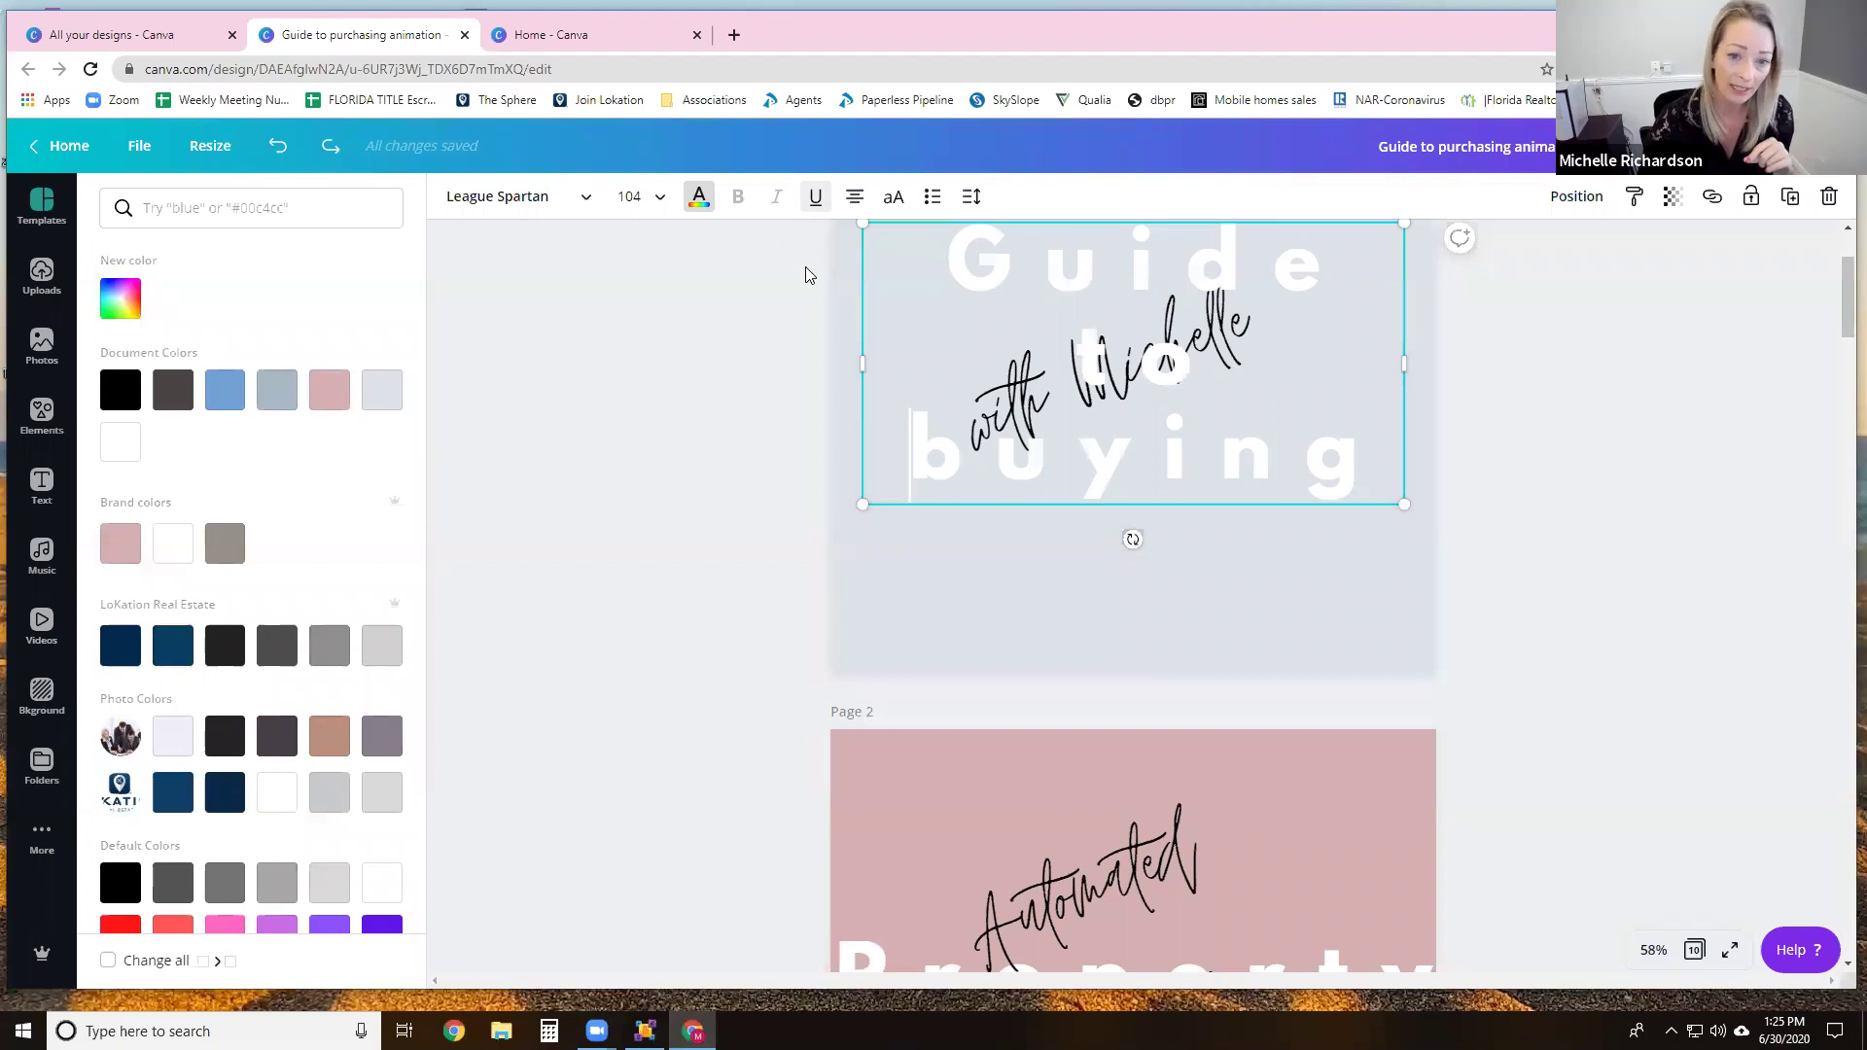
Step: Cycle the "Guide to buying" title through its text alignments back to centered, and switch uppercase on and off again
click(854, 197)
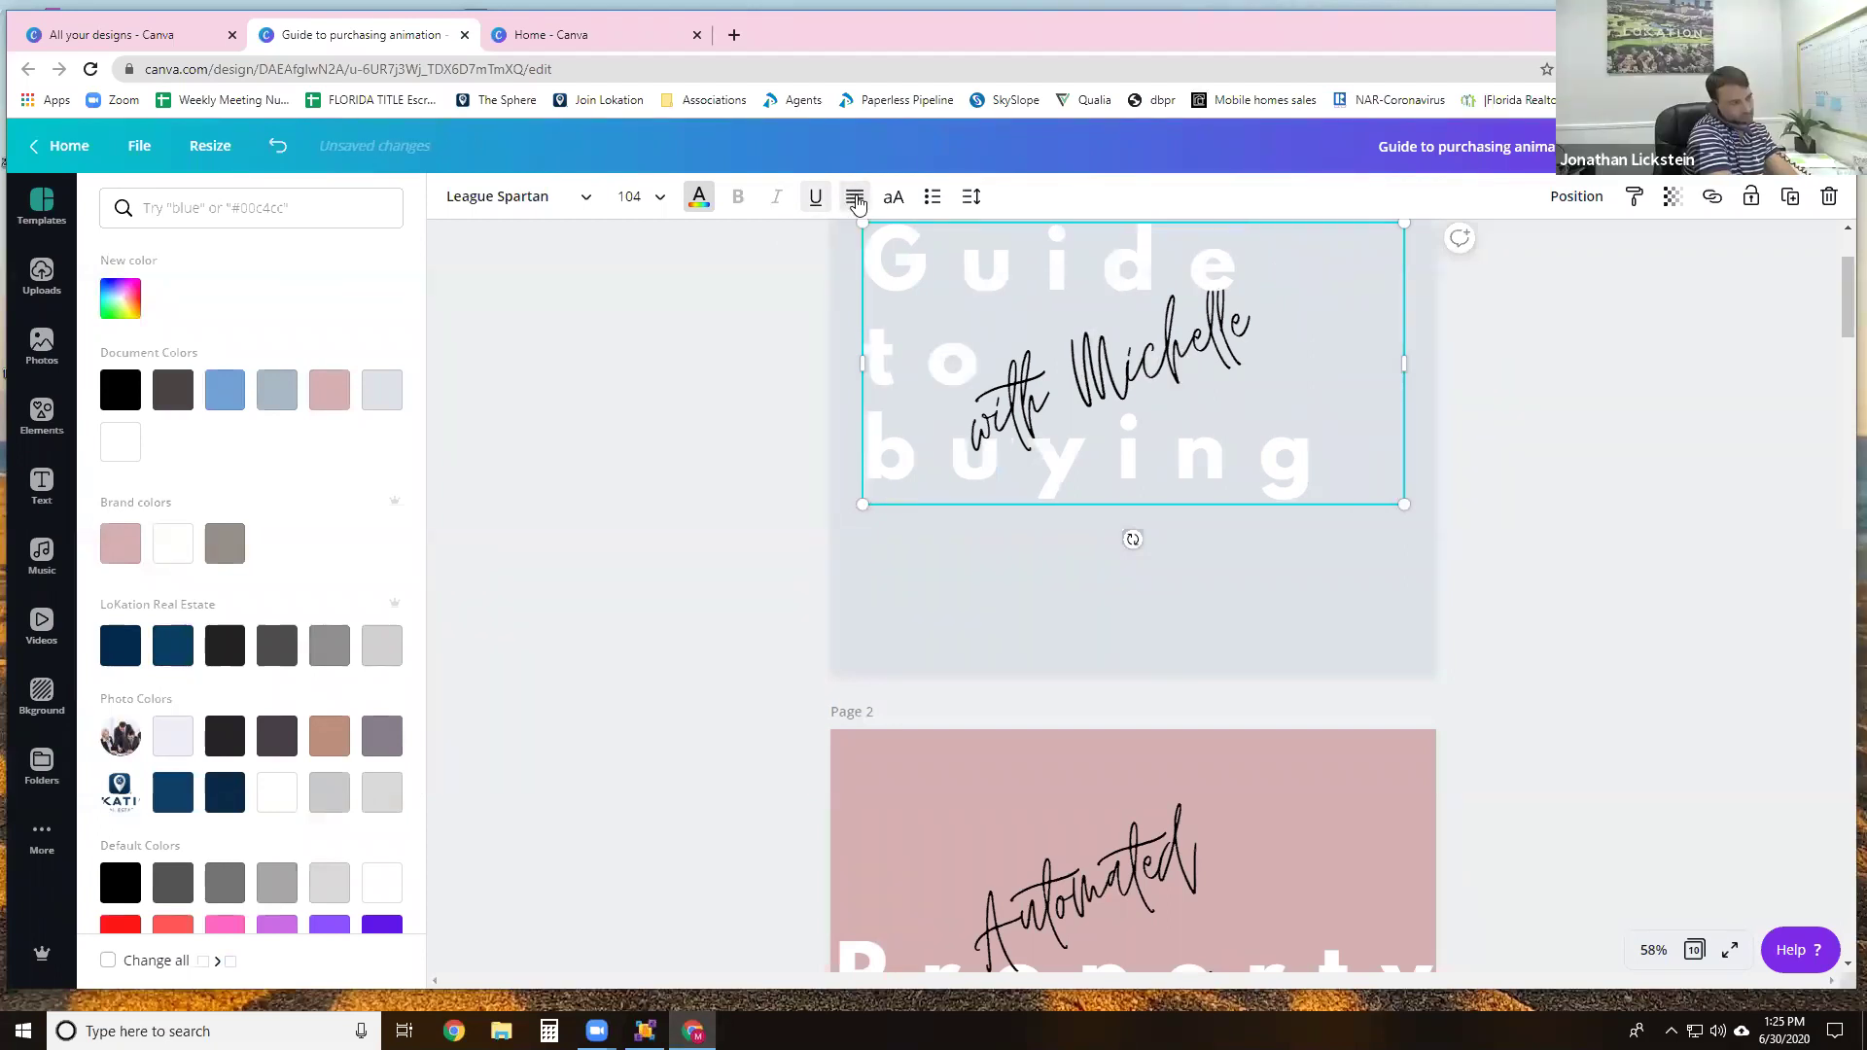
click(855, 197)
click(855, 197)
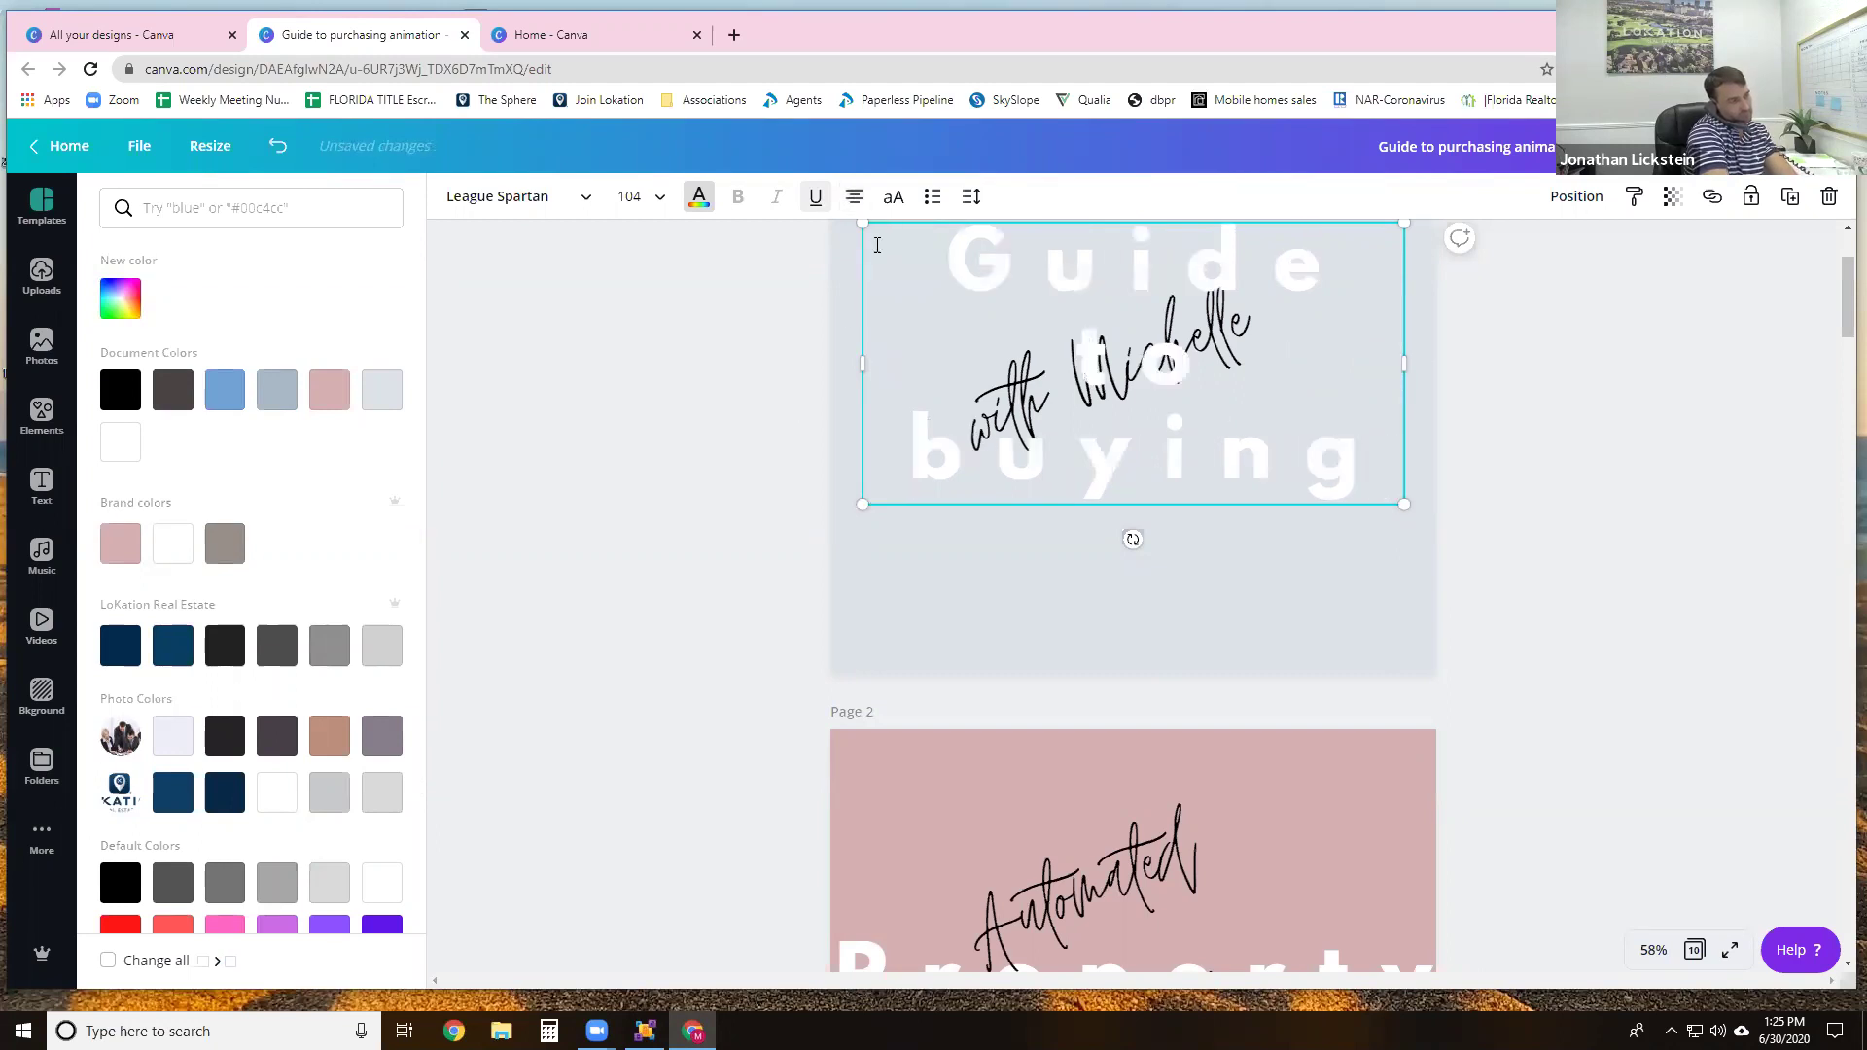
click(893, 197)
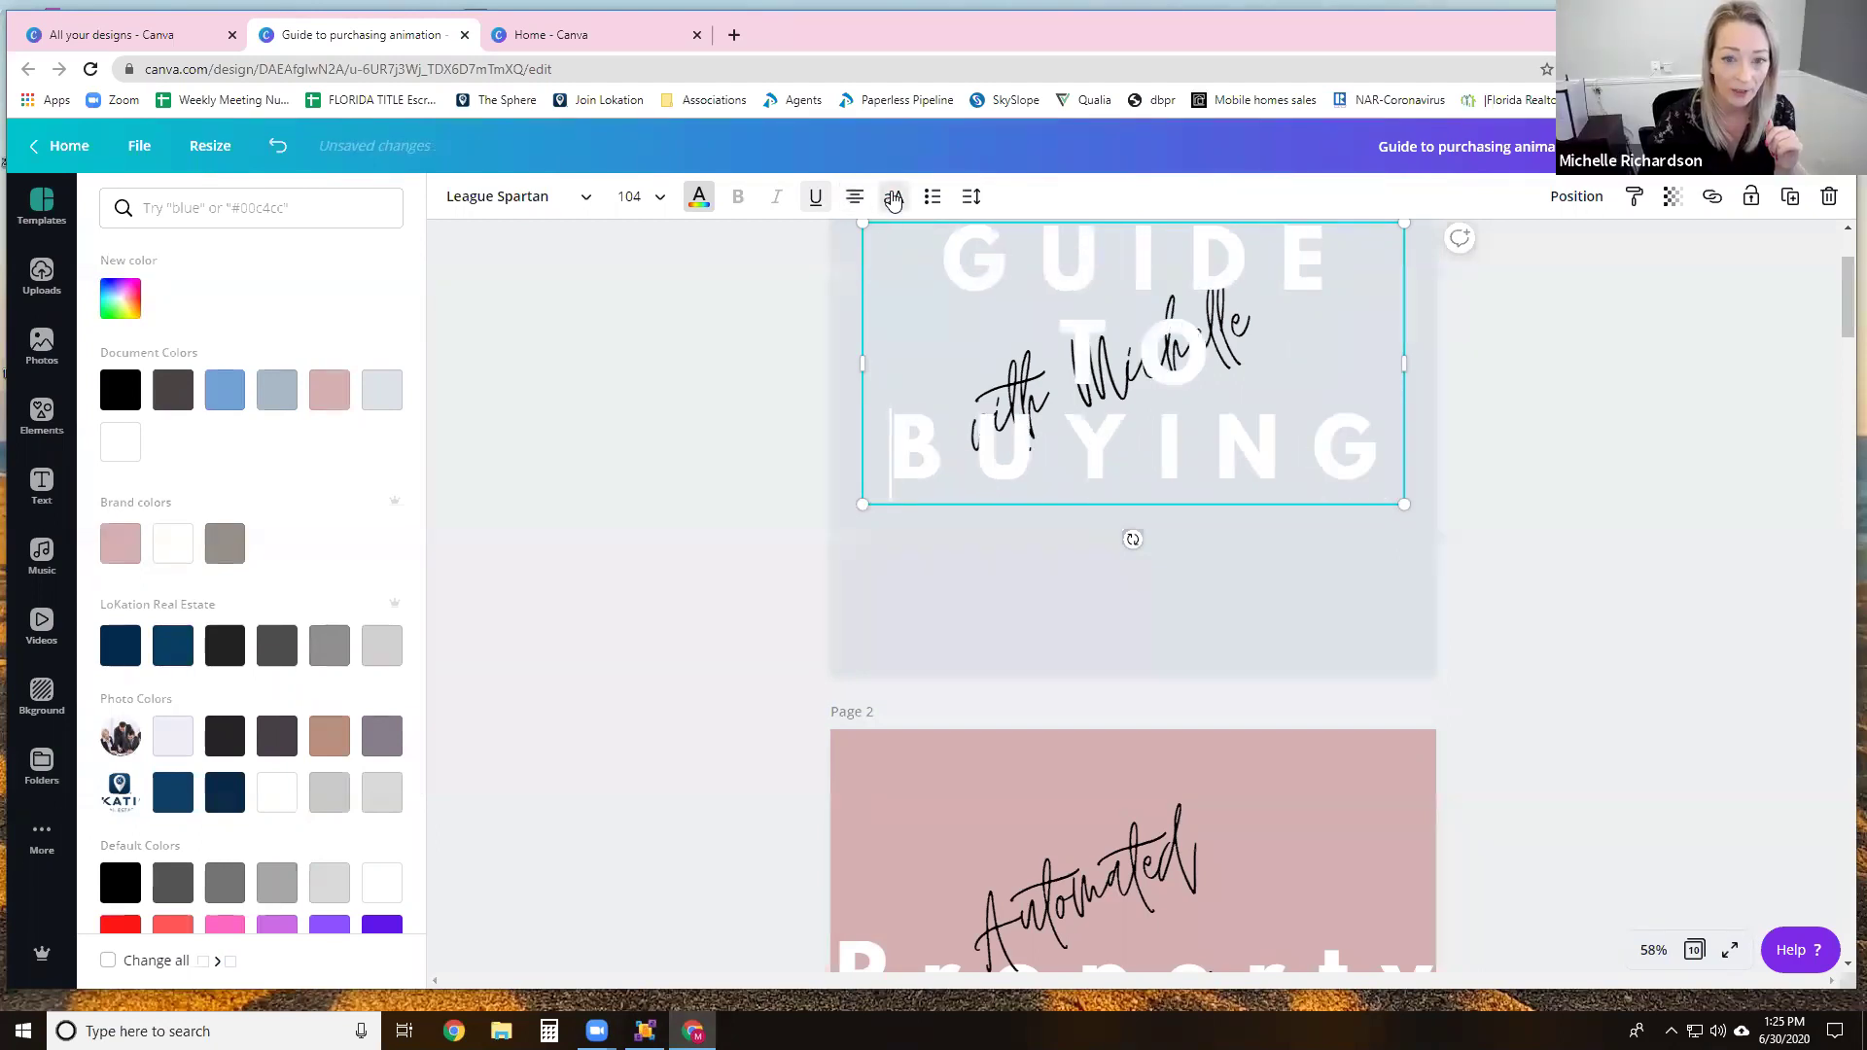
click(893, 198)
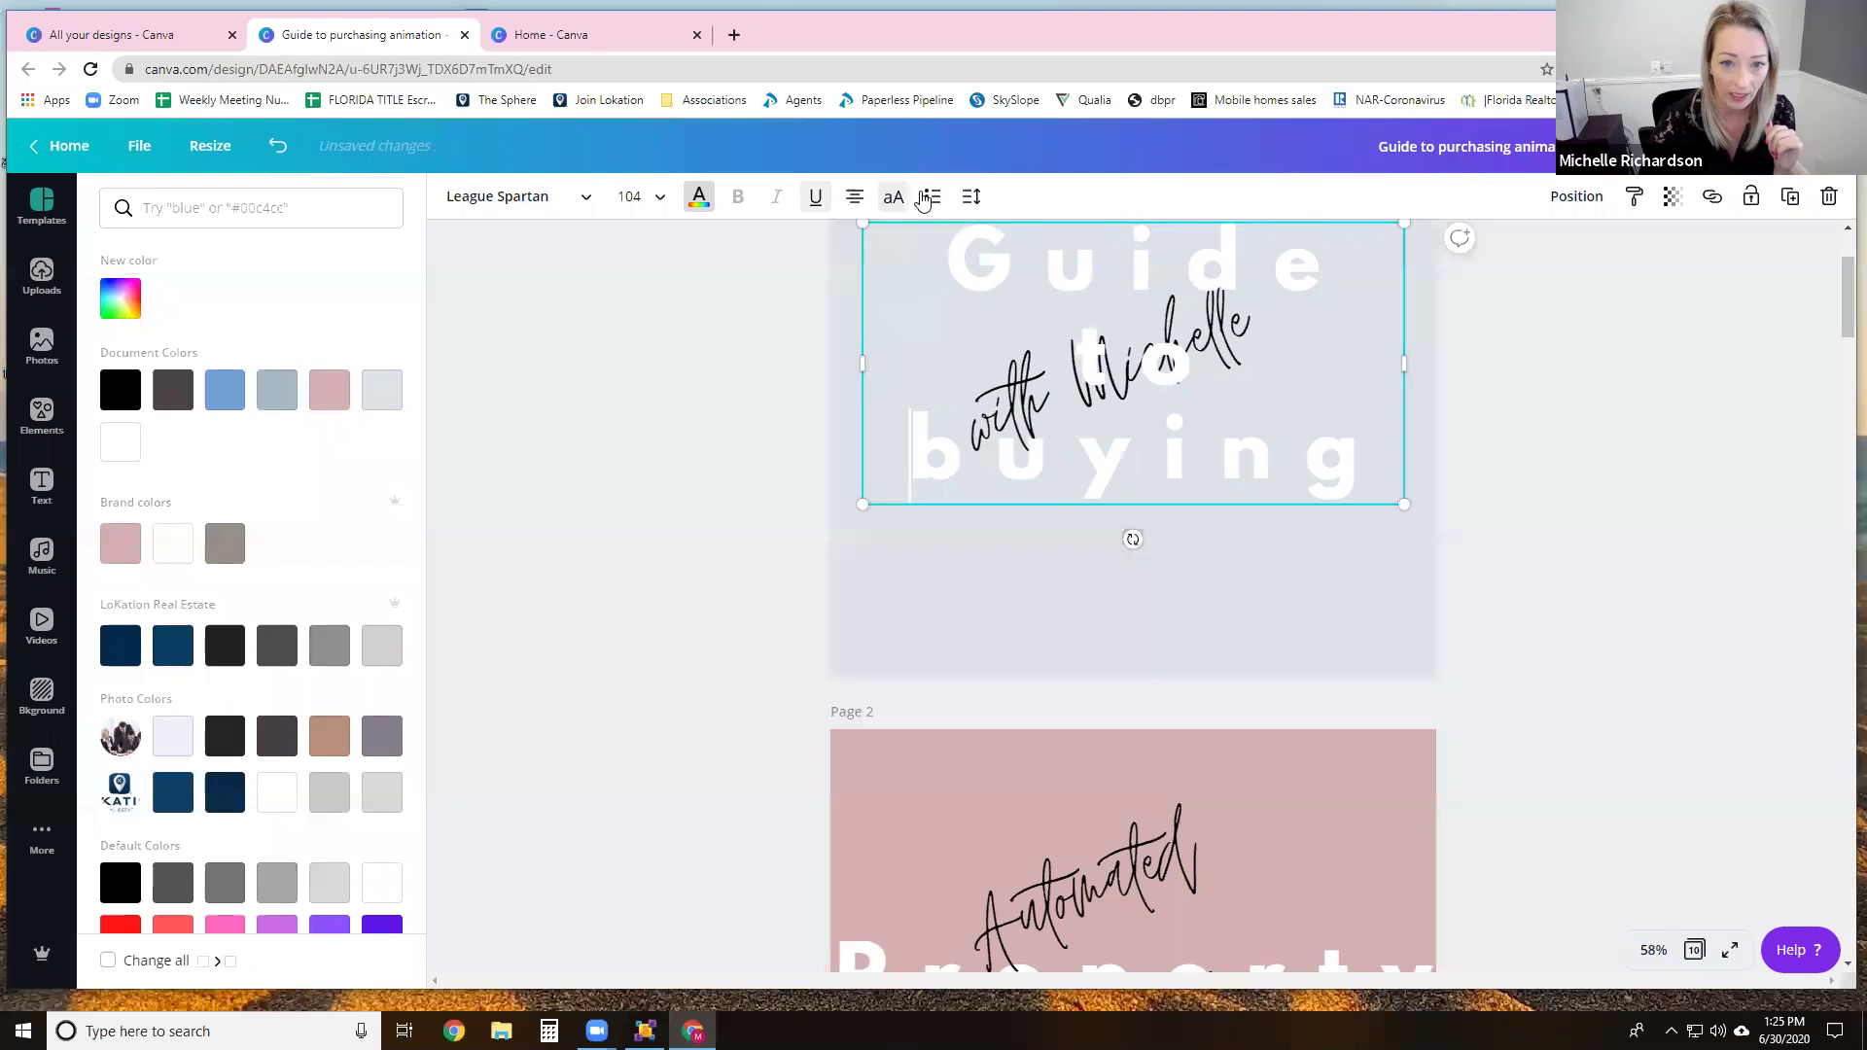
Step: Try bulleted and numbered list formatting on the "Guide to buying" title, and undo both list changes
click(929, 197)
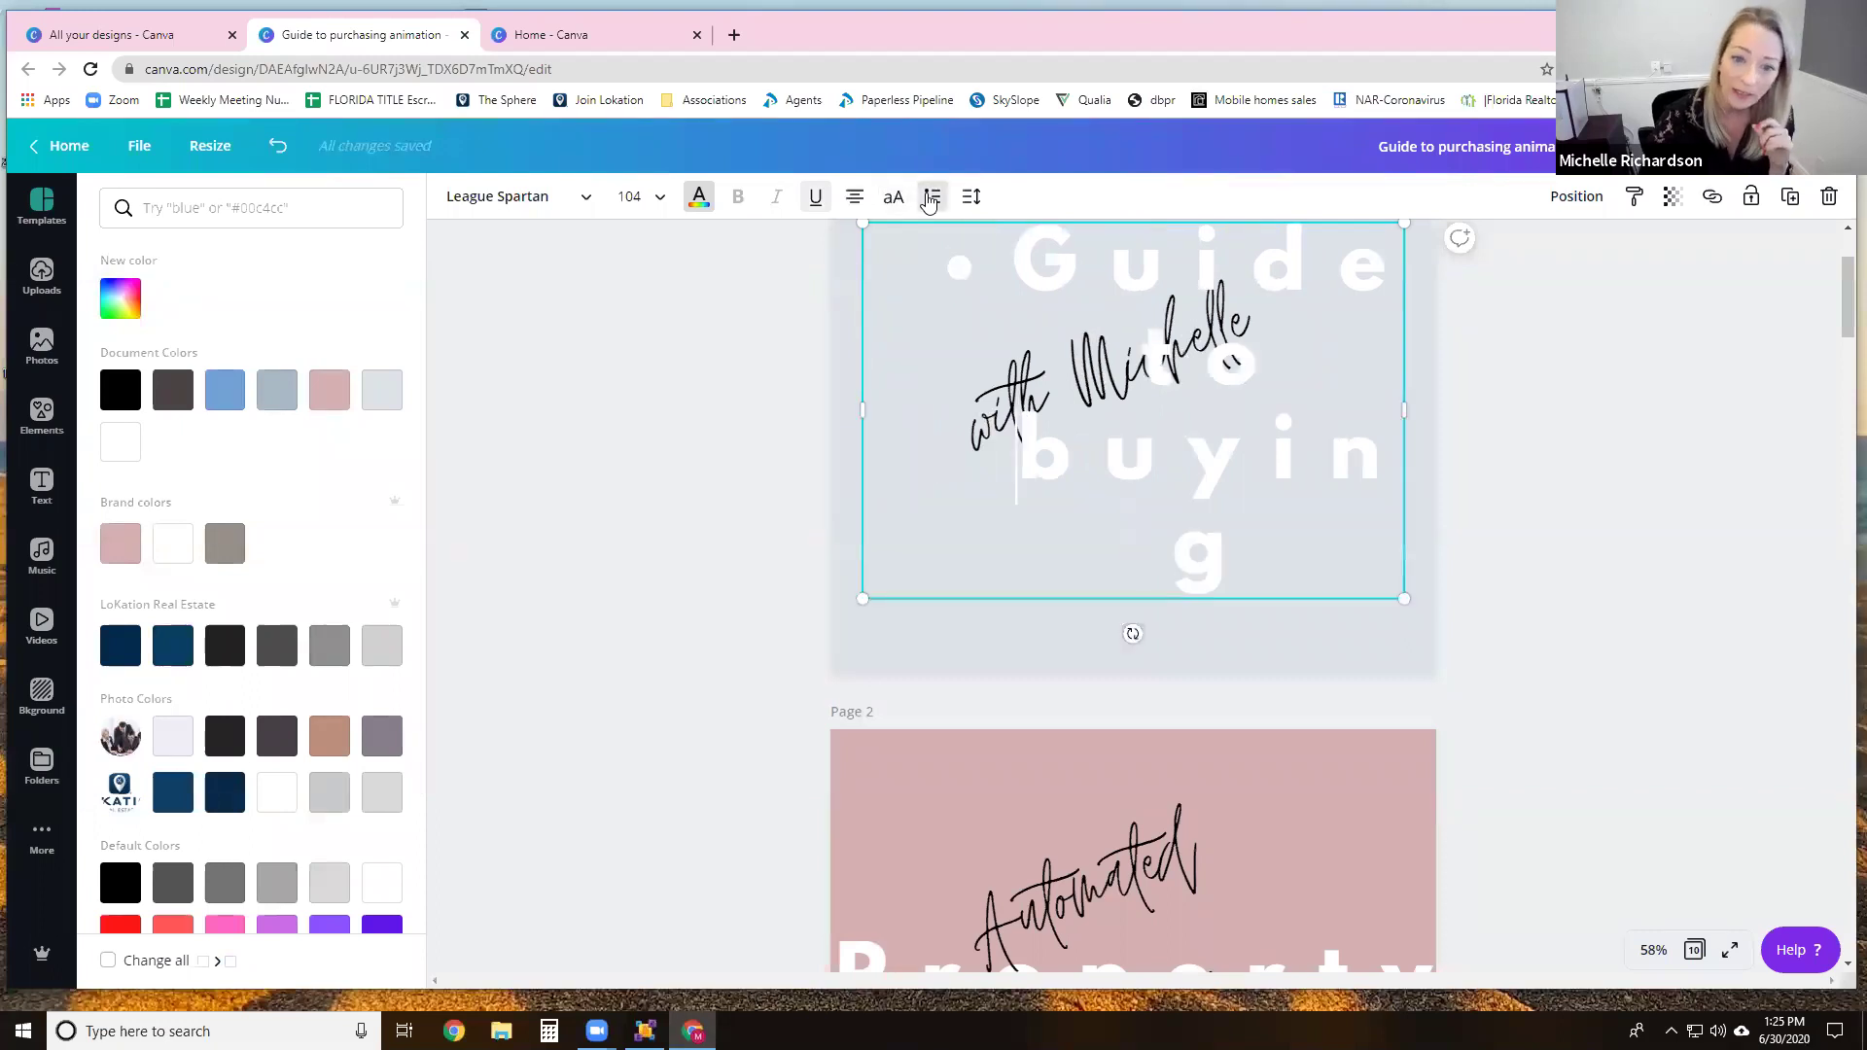
click(929, 198)
click(279, 147)
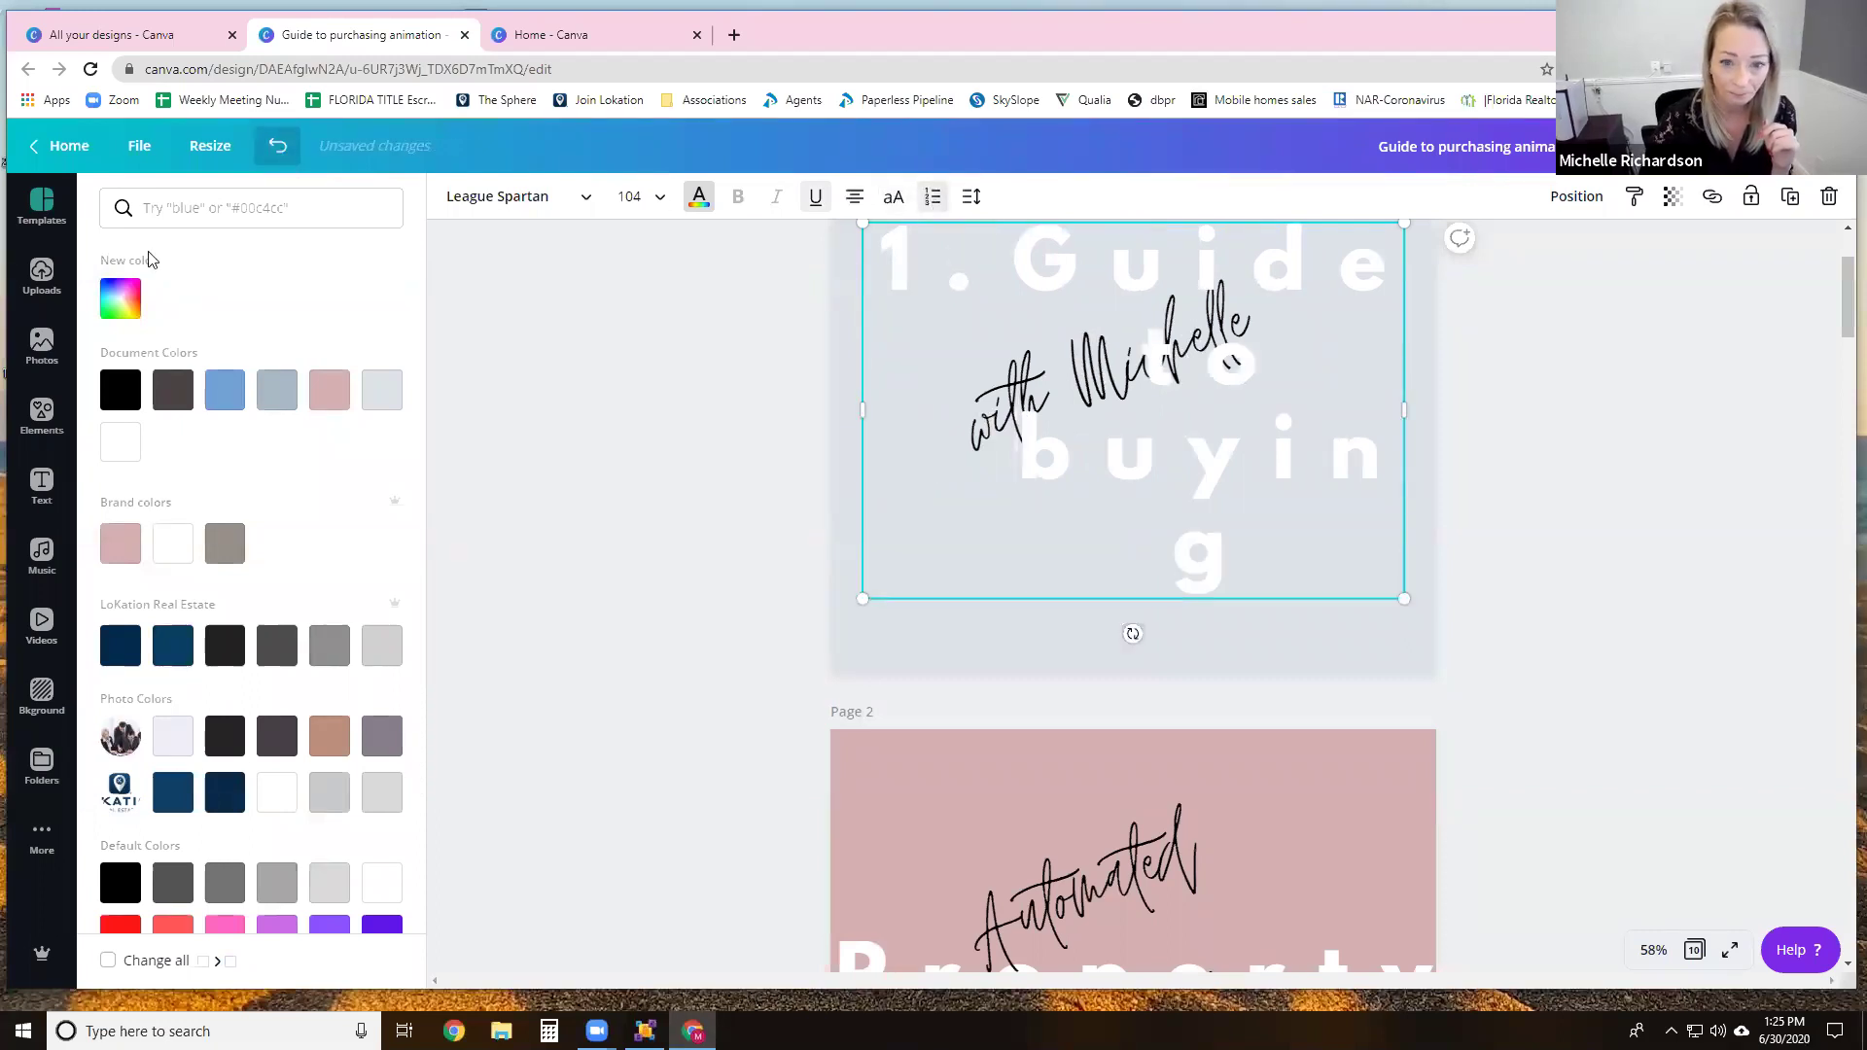
click(278, 148)
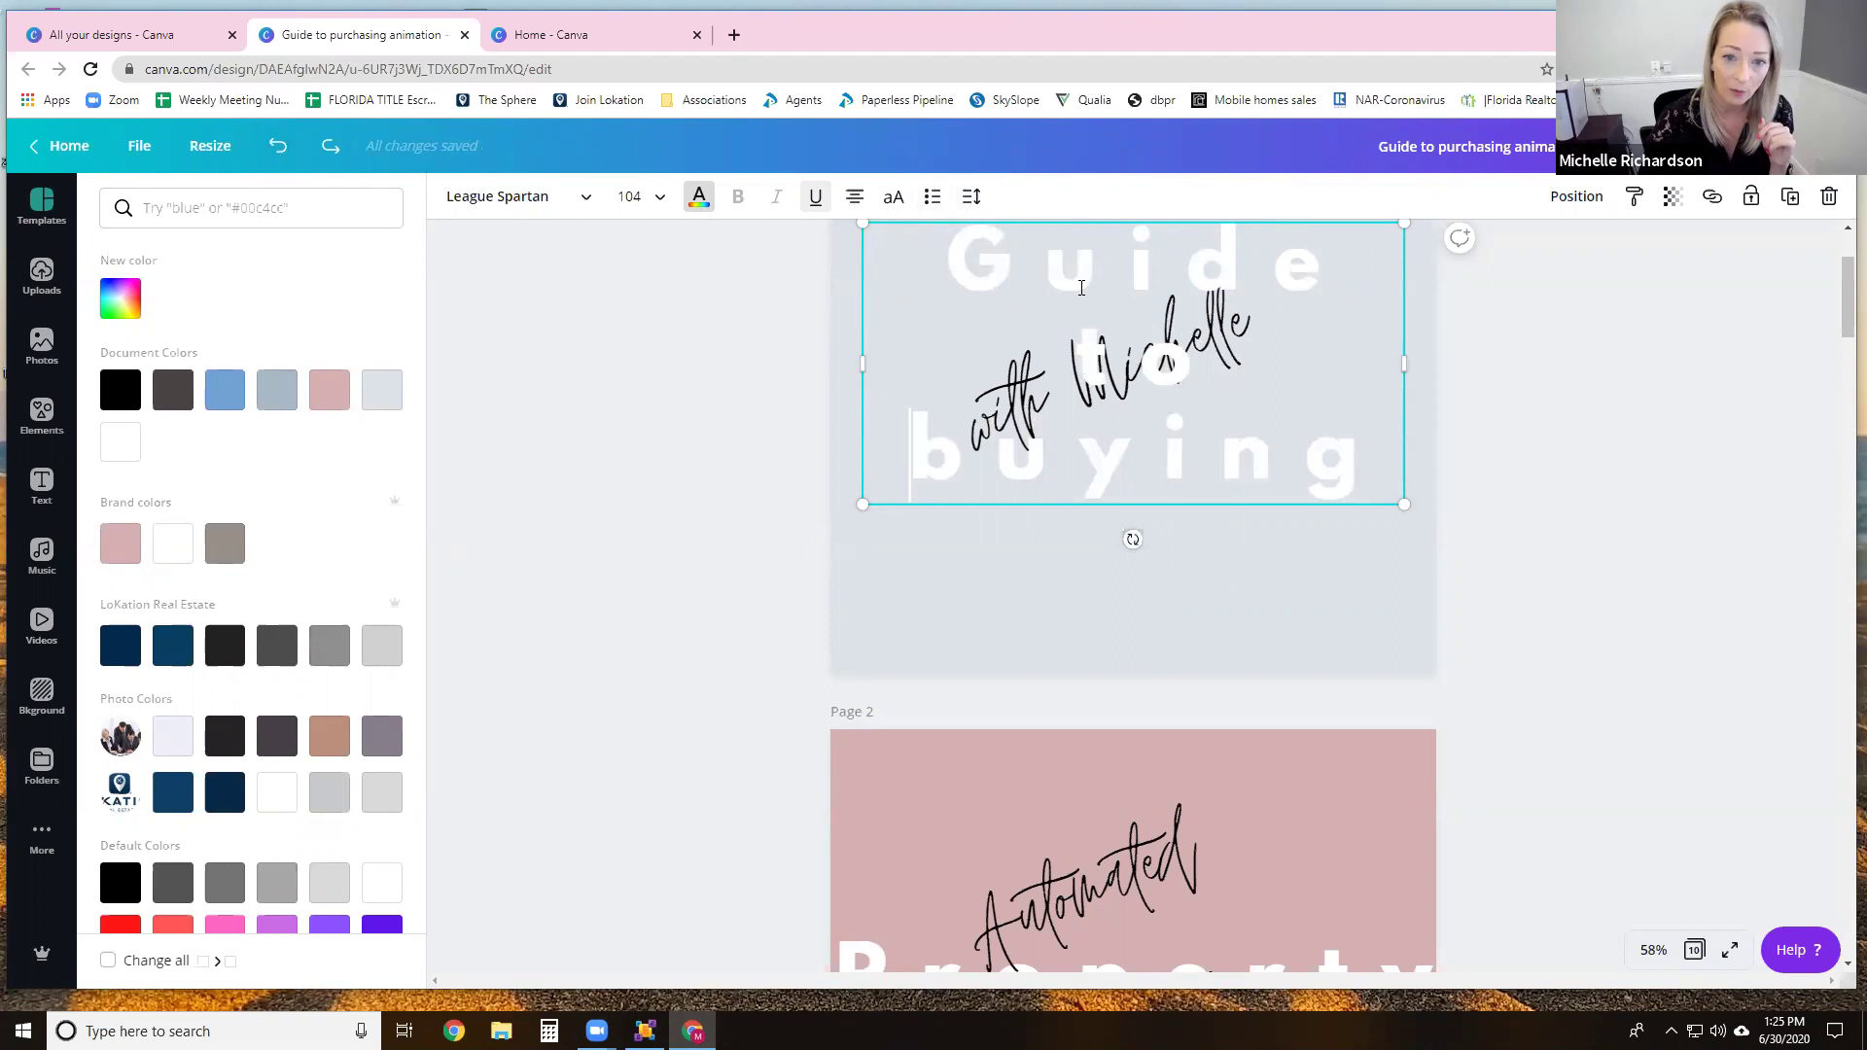
Step: Set the "Guide to buying" title's letter spacing to 560 and its line height to 1.83
click(973, 199)
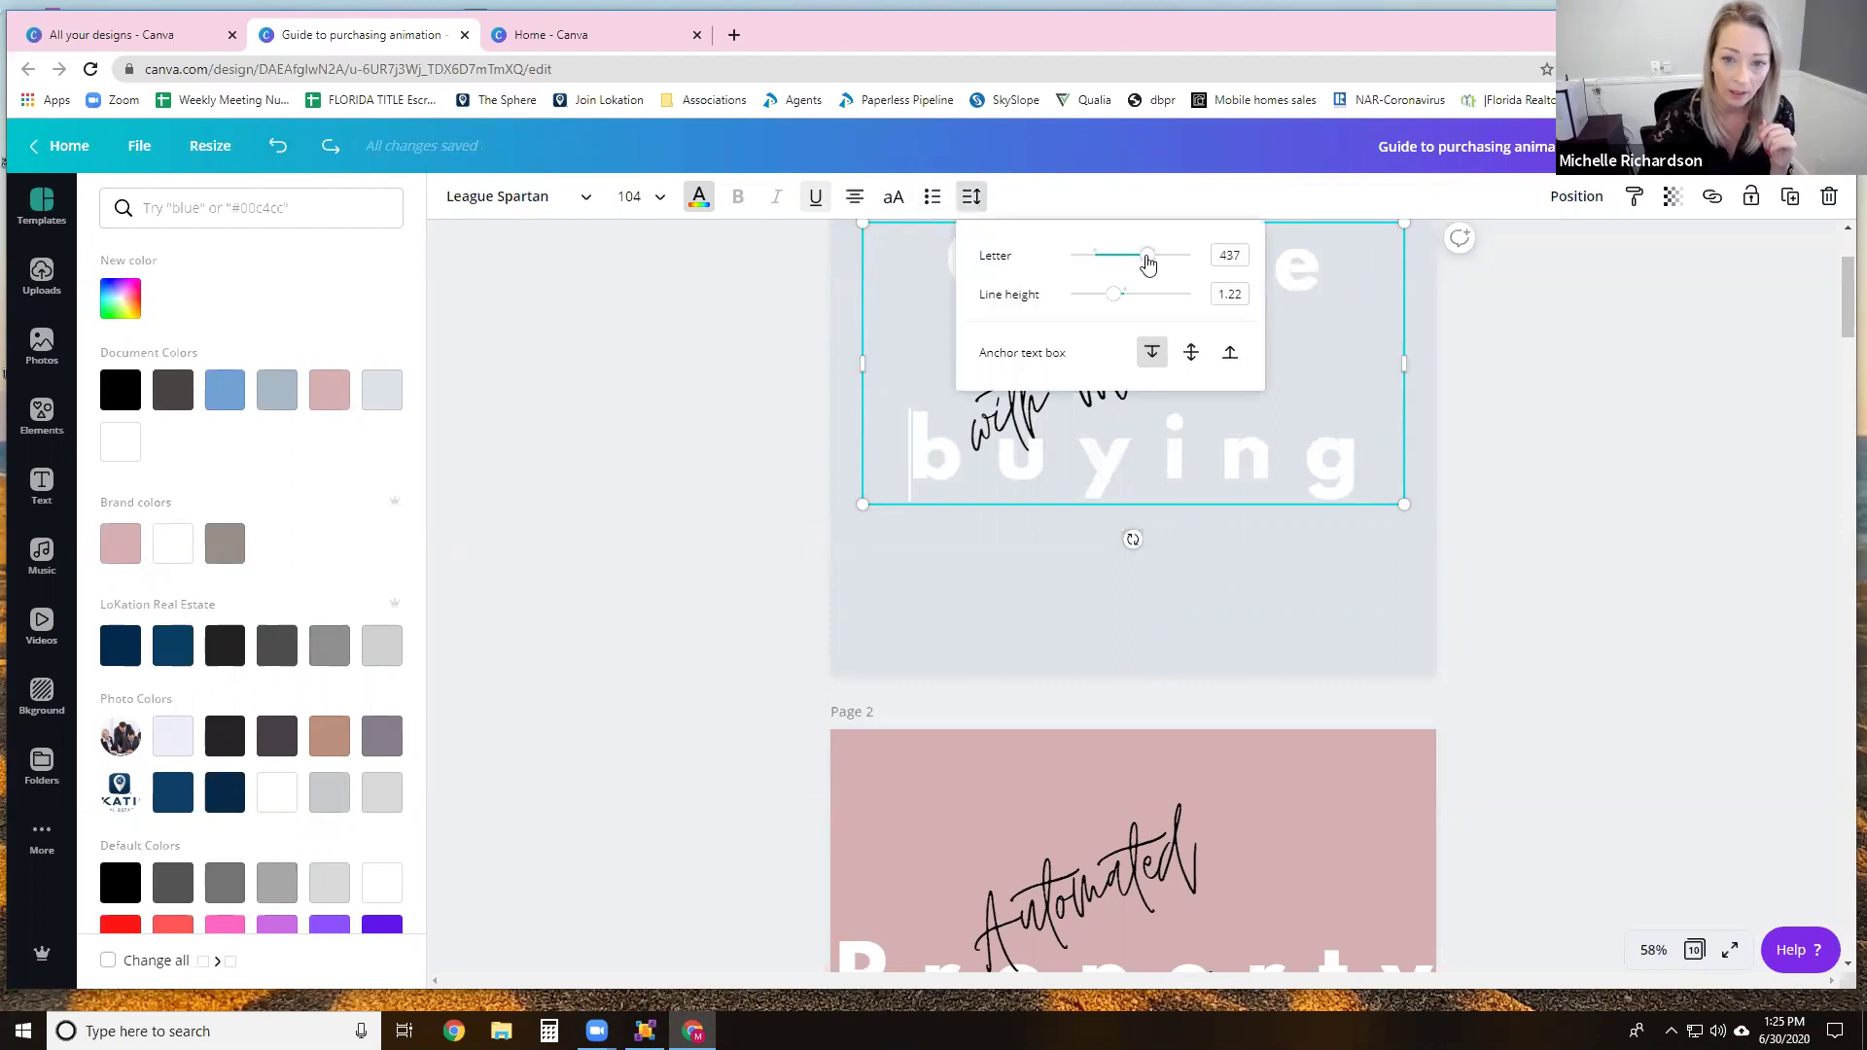
drag(1152, 263, 1152, 308)
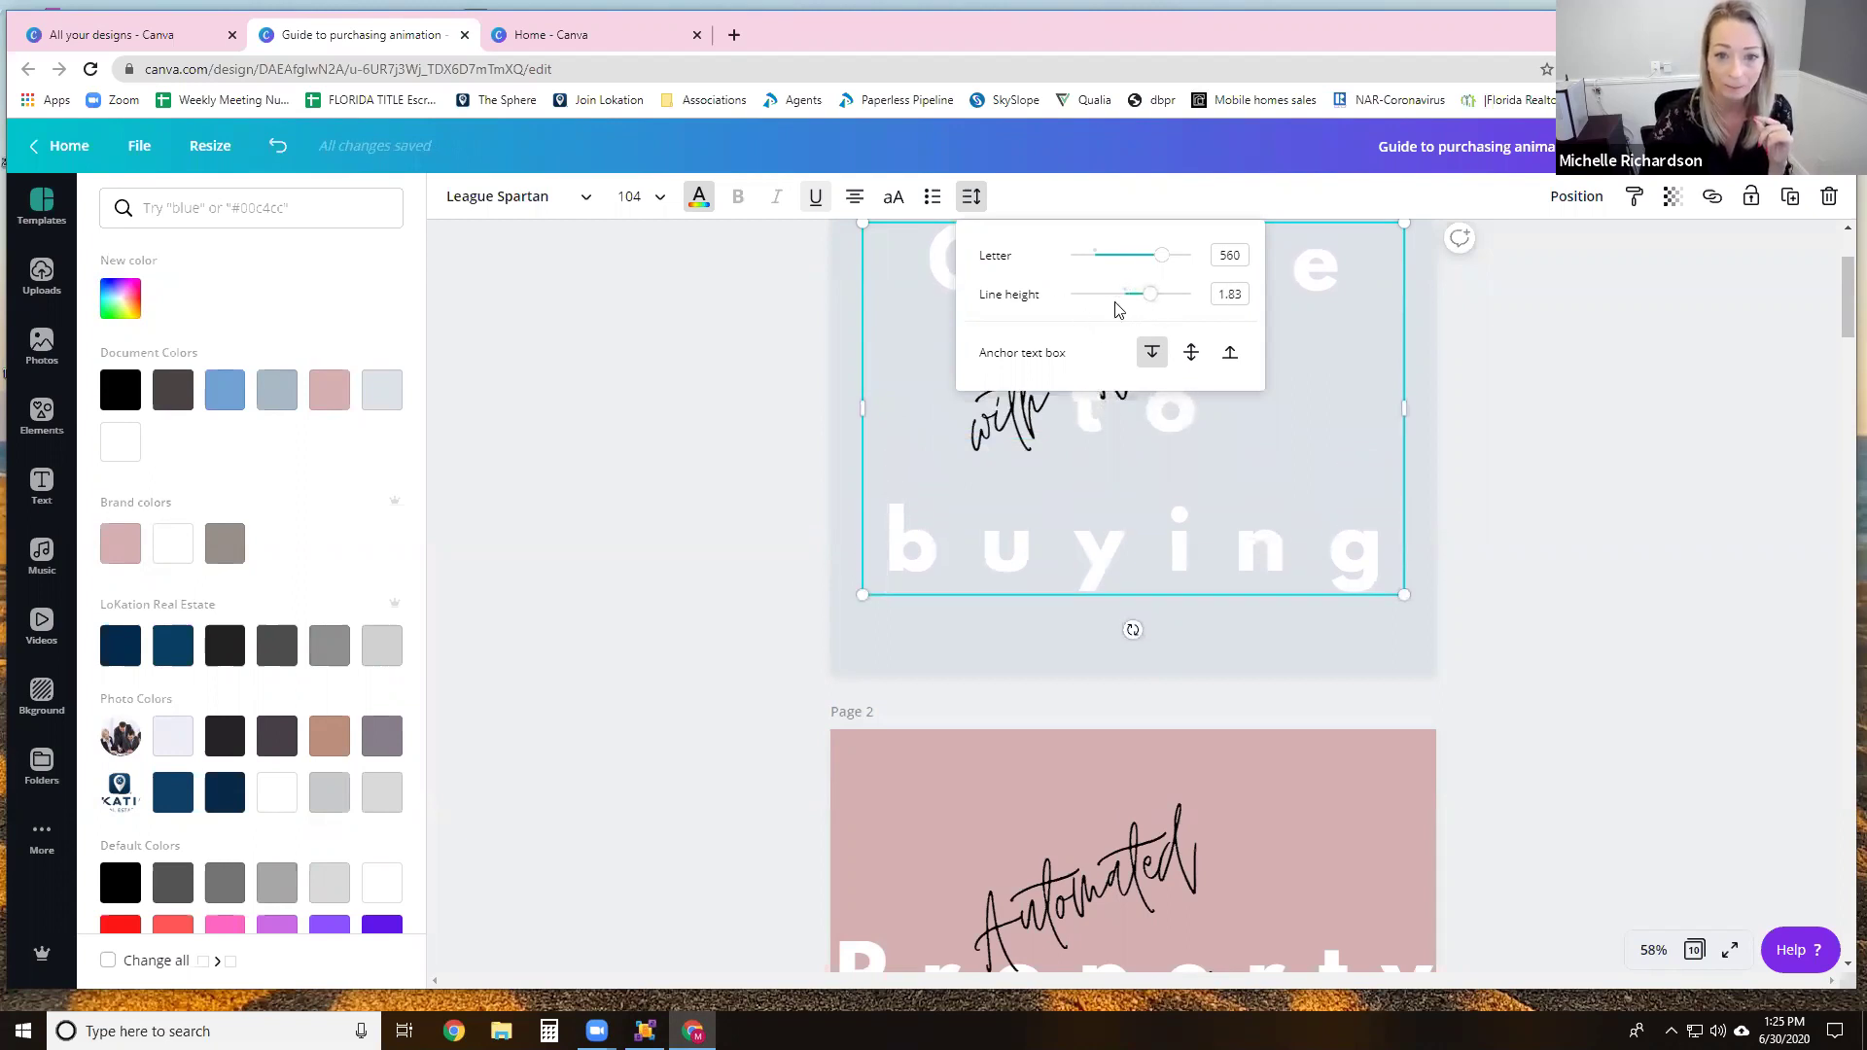
click(1434, 610)
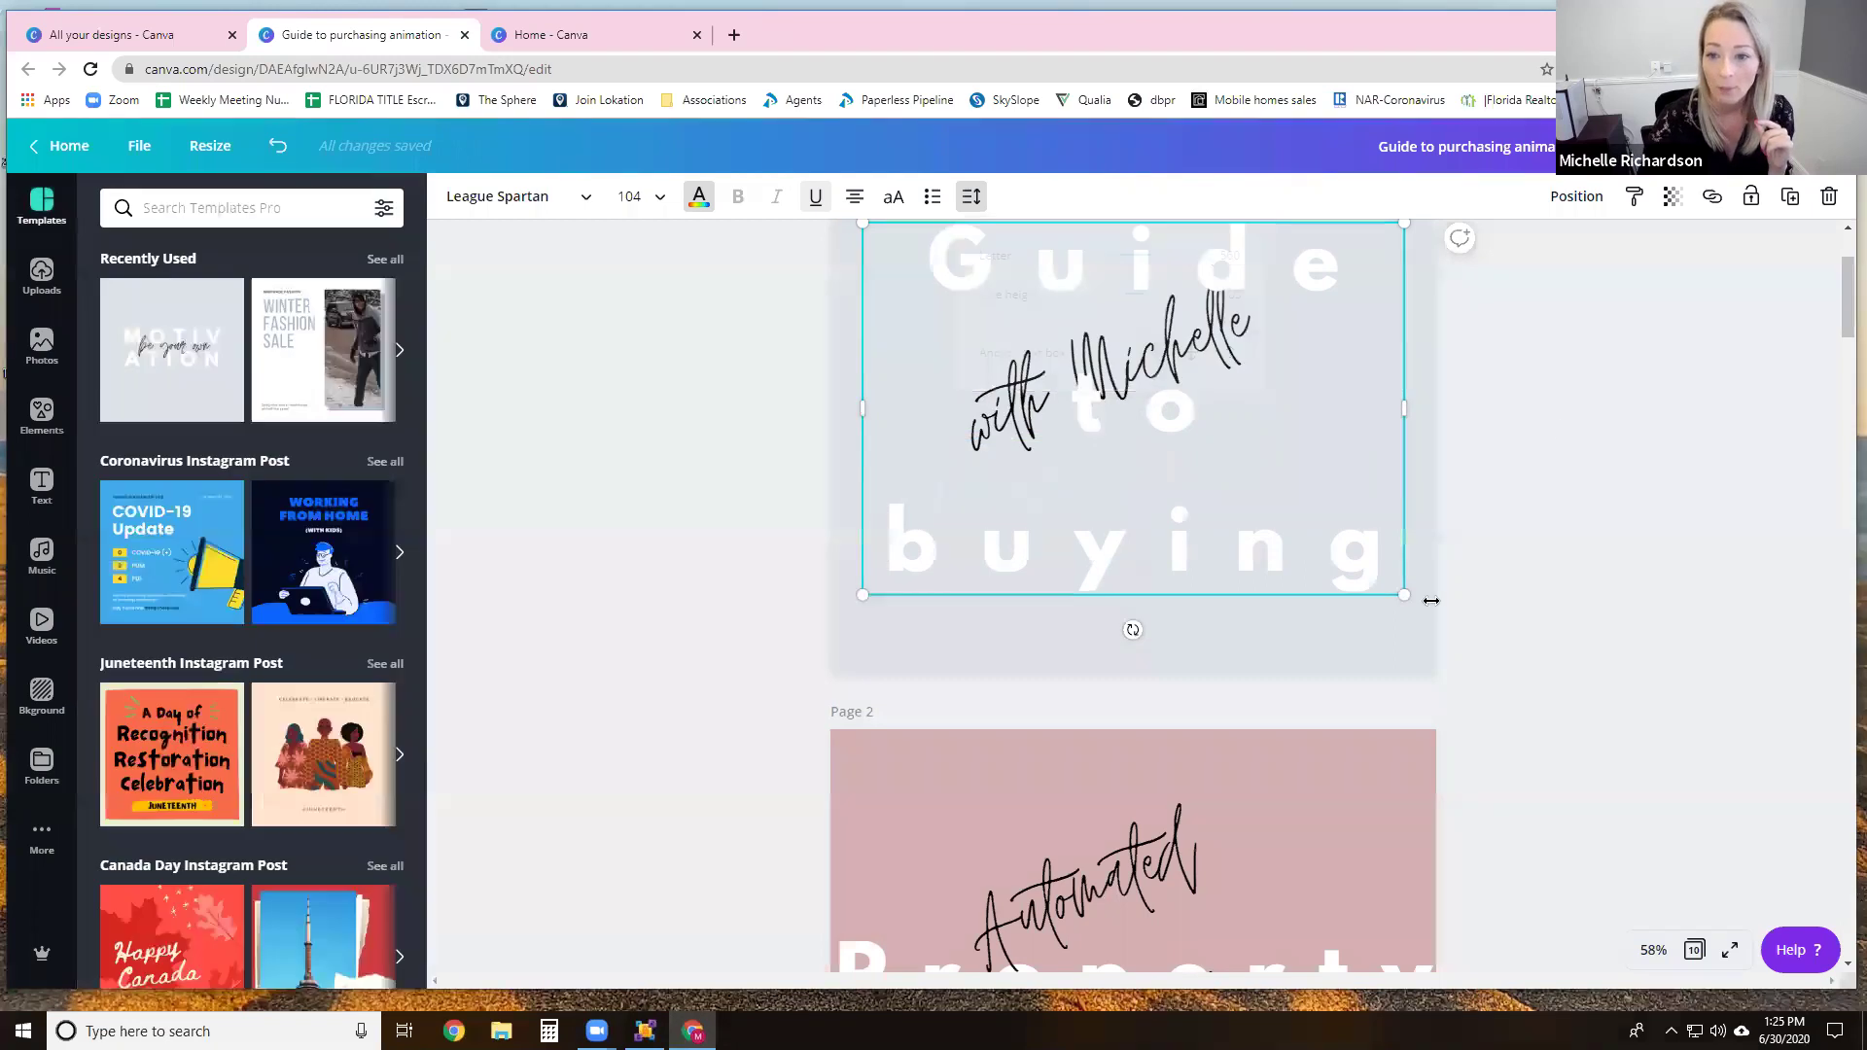
Step: Look at the title's layering and page alignment options, and at the transparency setting of page 1's background
click(1569, 204)
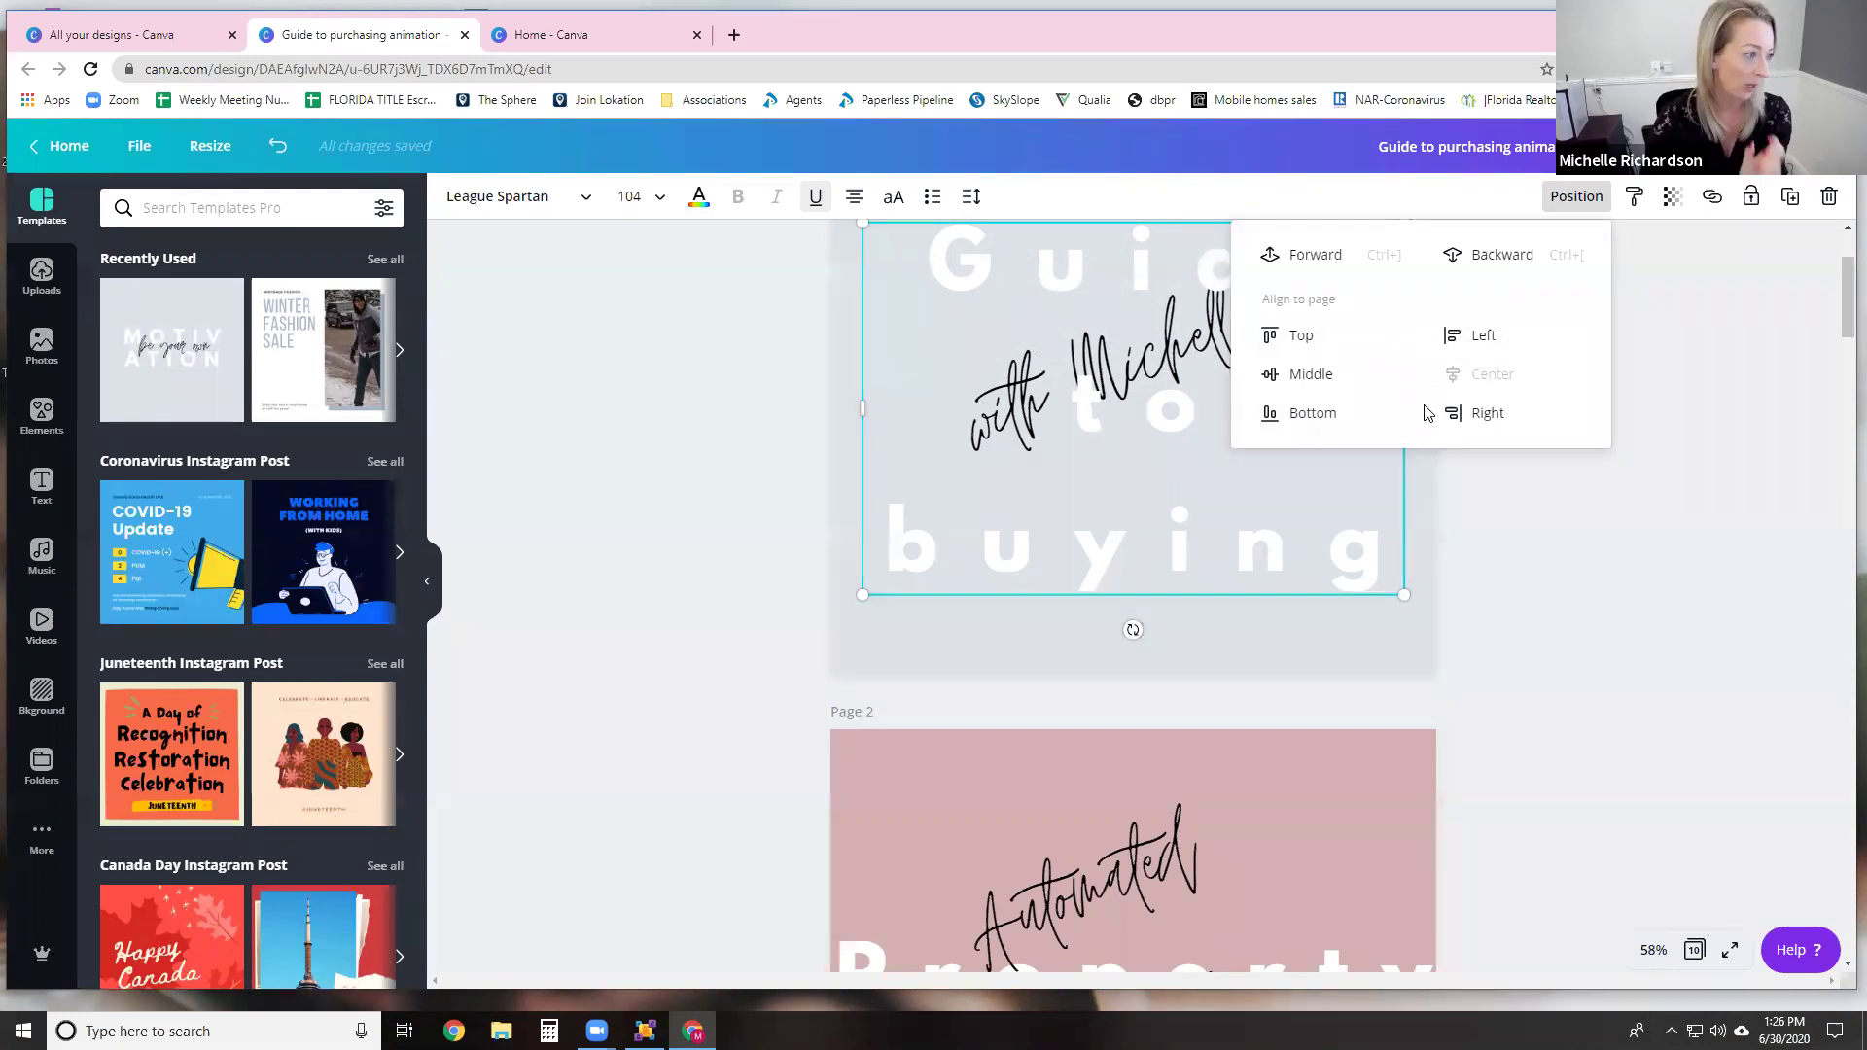
click(1670, 321)
click(1635, 196)
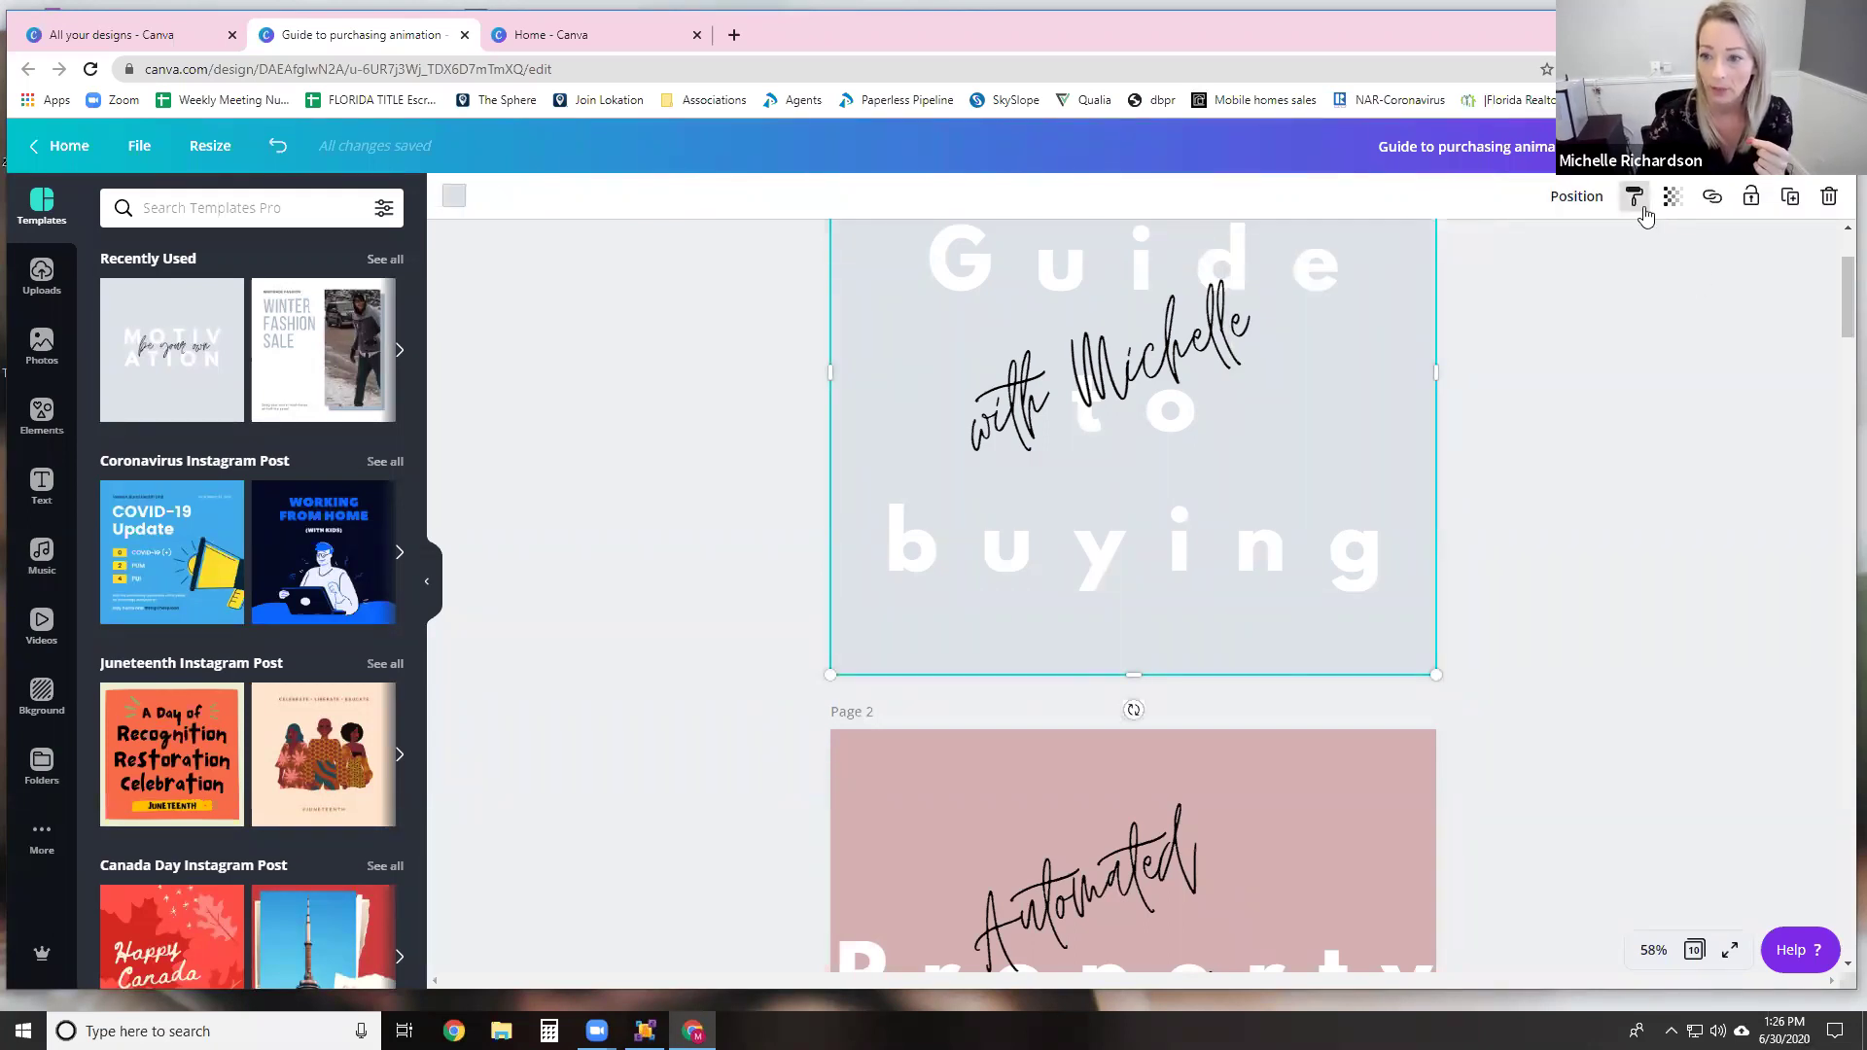
click(1672, 197)
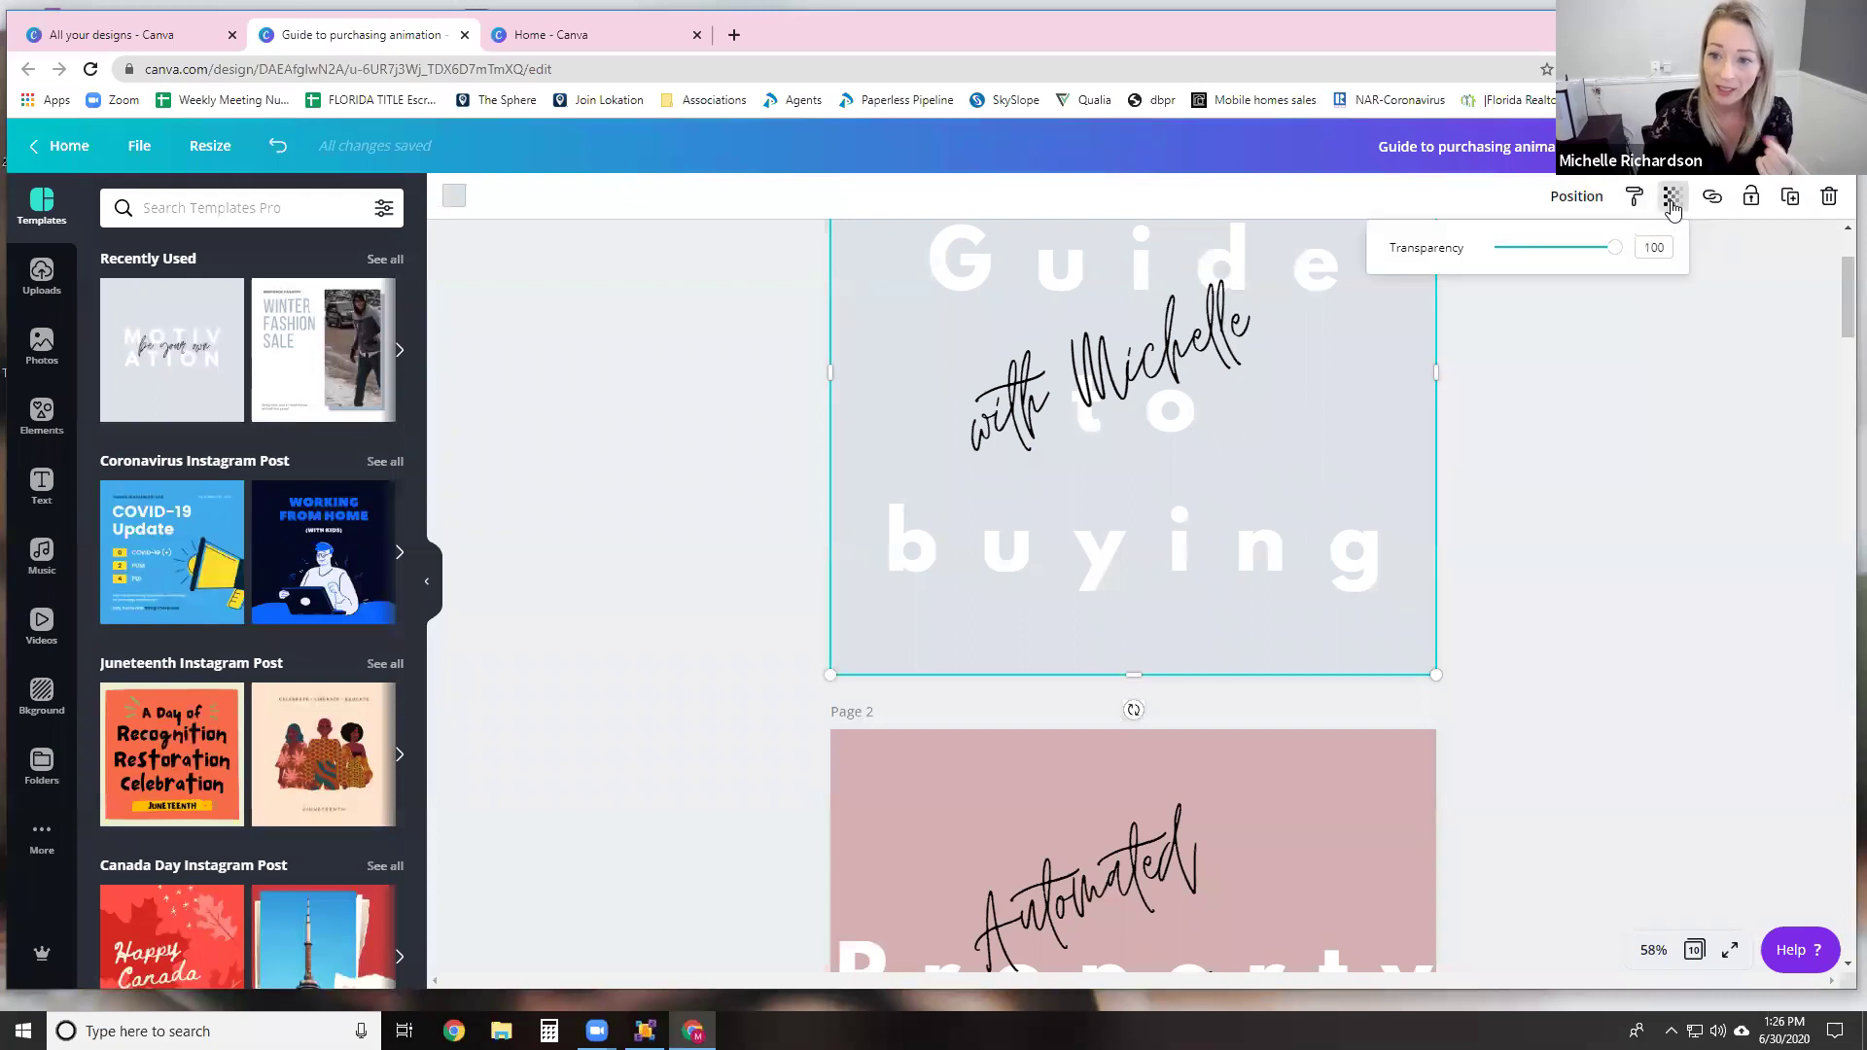
click(1358, 426)
Step: Set the transparency of page 2's pink background to 99
click(1354, 817)
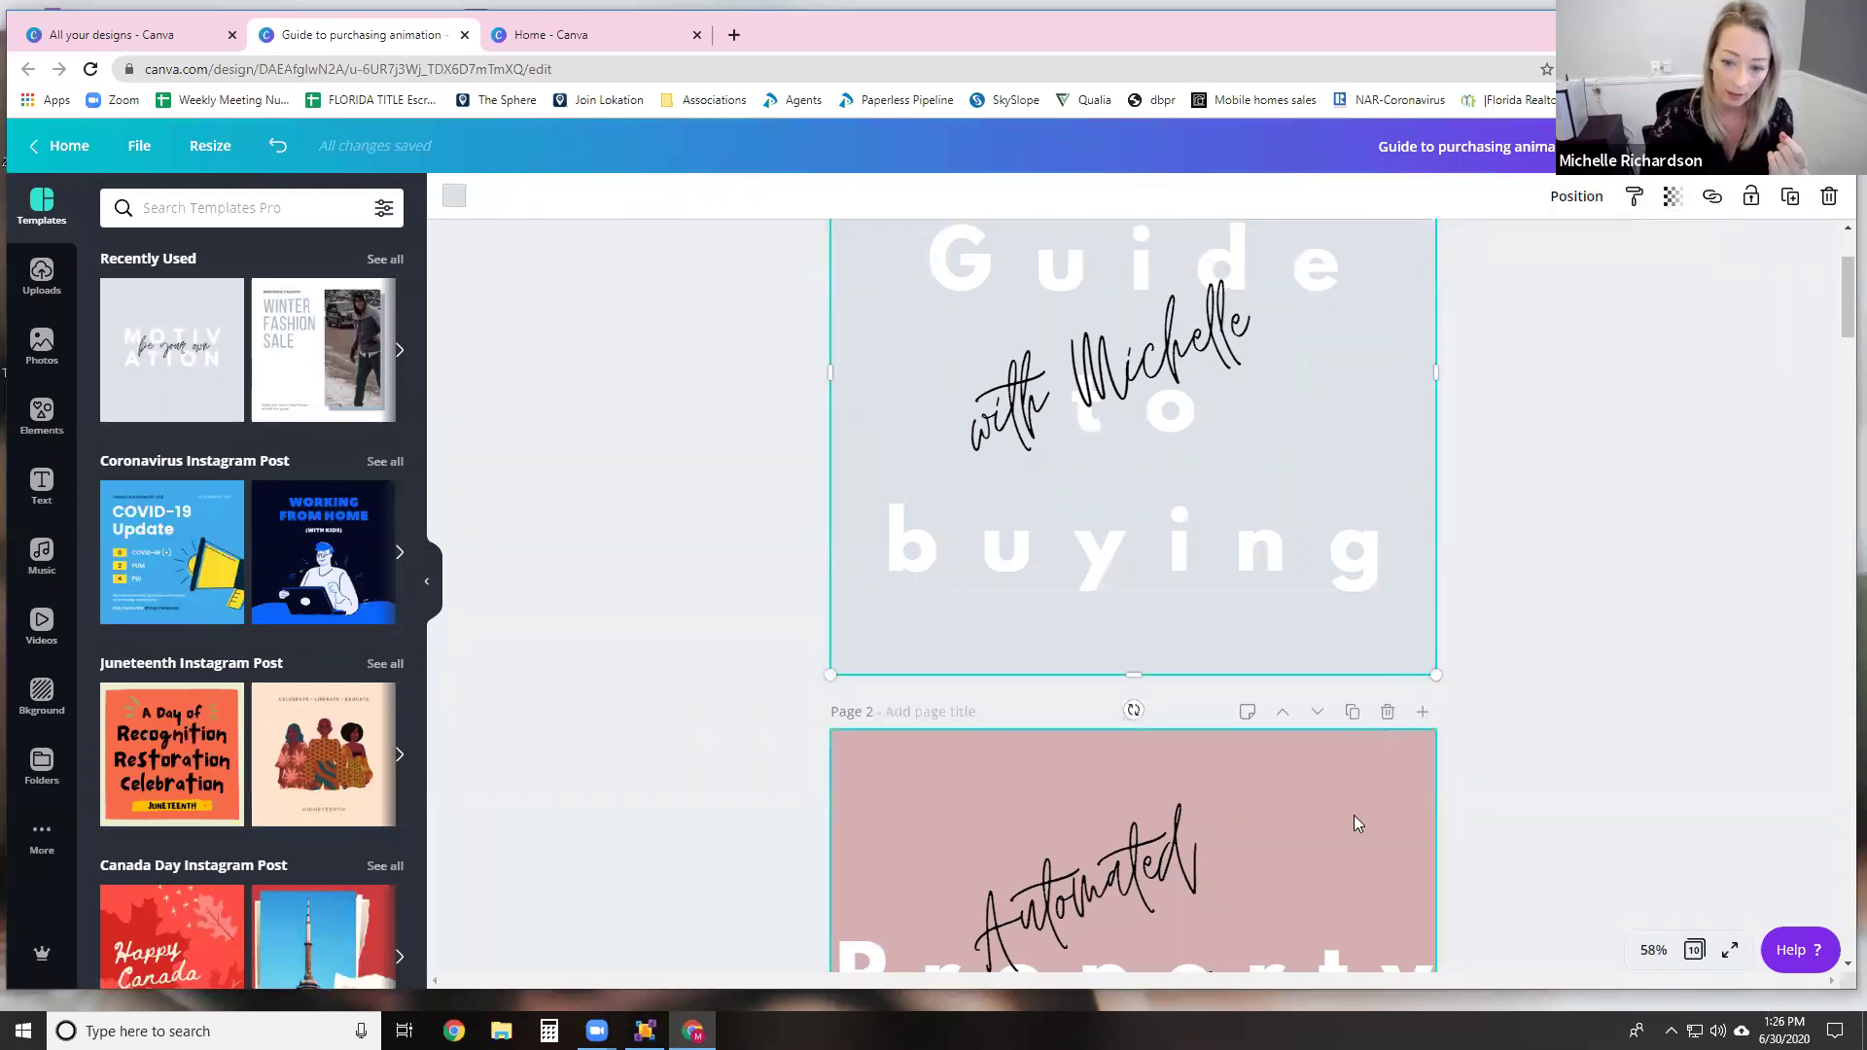
scroll(1635, 505, down, 4)
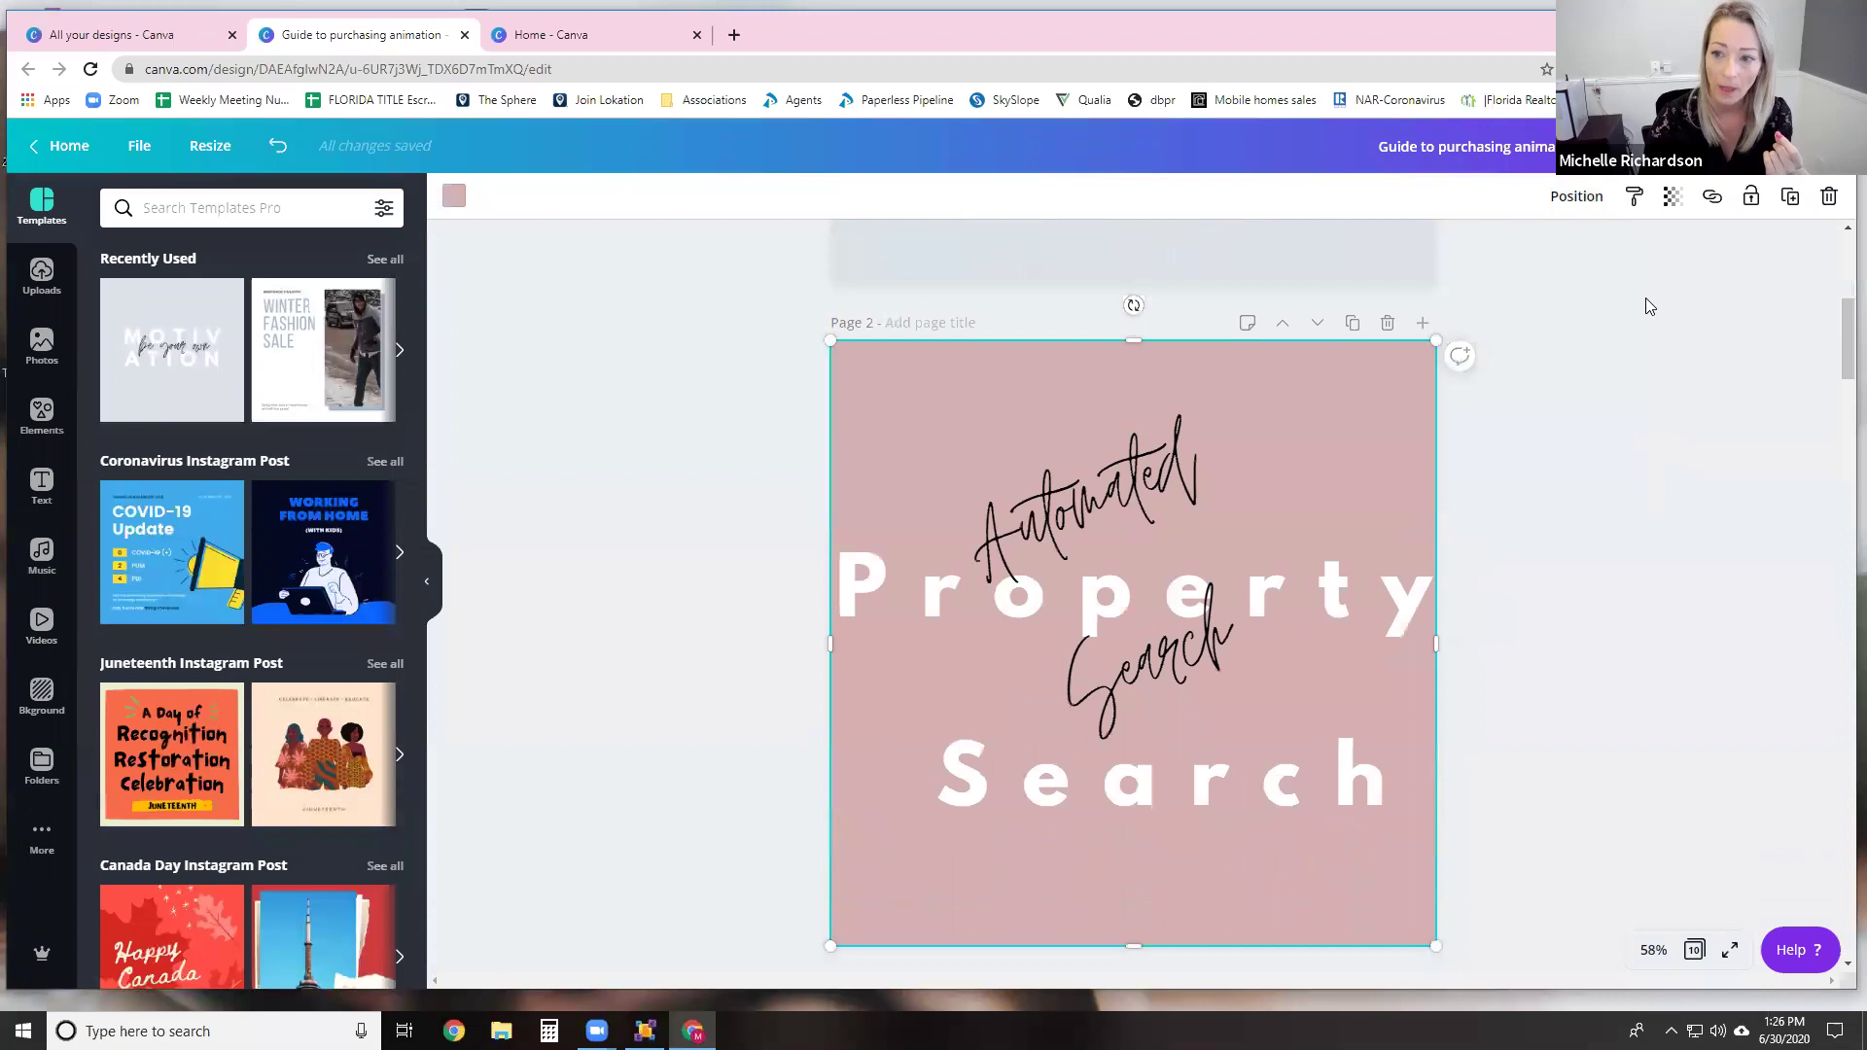
click(1668, 198)
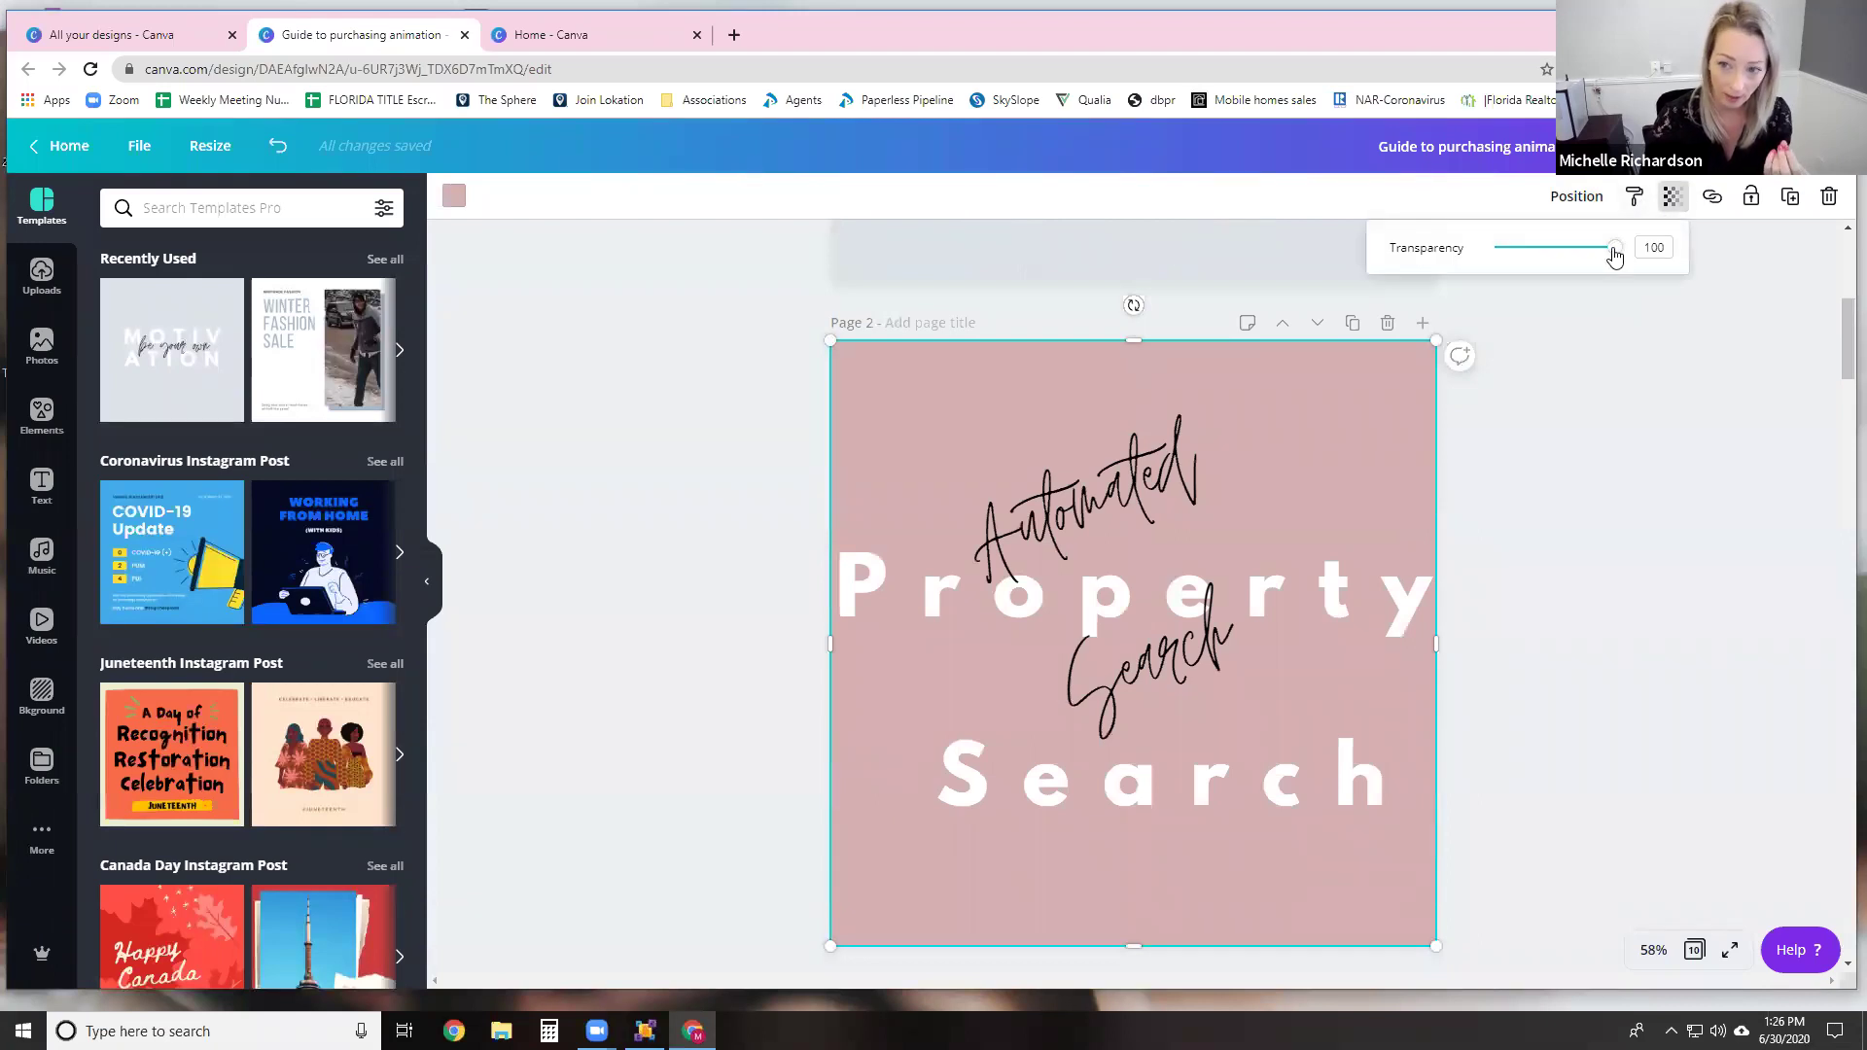
mouse_move(1615, 254)
mouse_down()
mouse_move(1536, 259)
mouse_move(1616, 255)
mouse_up()
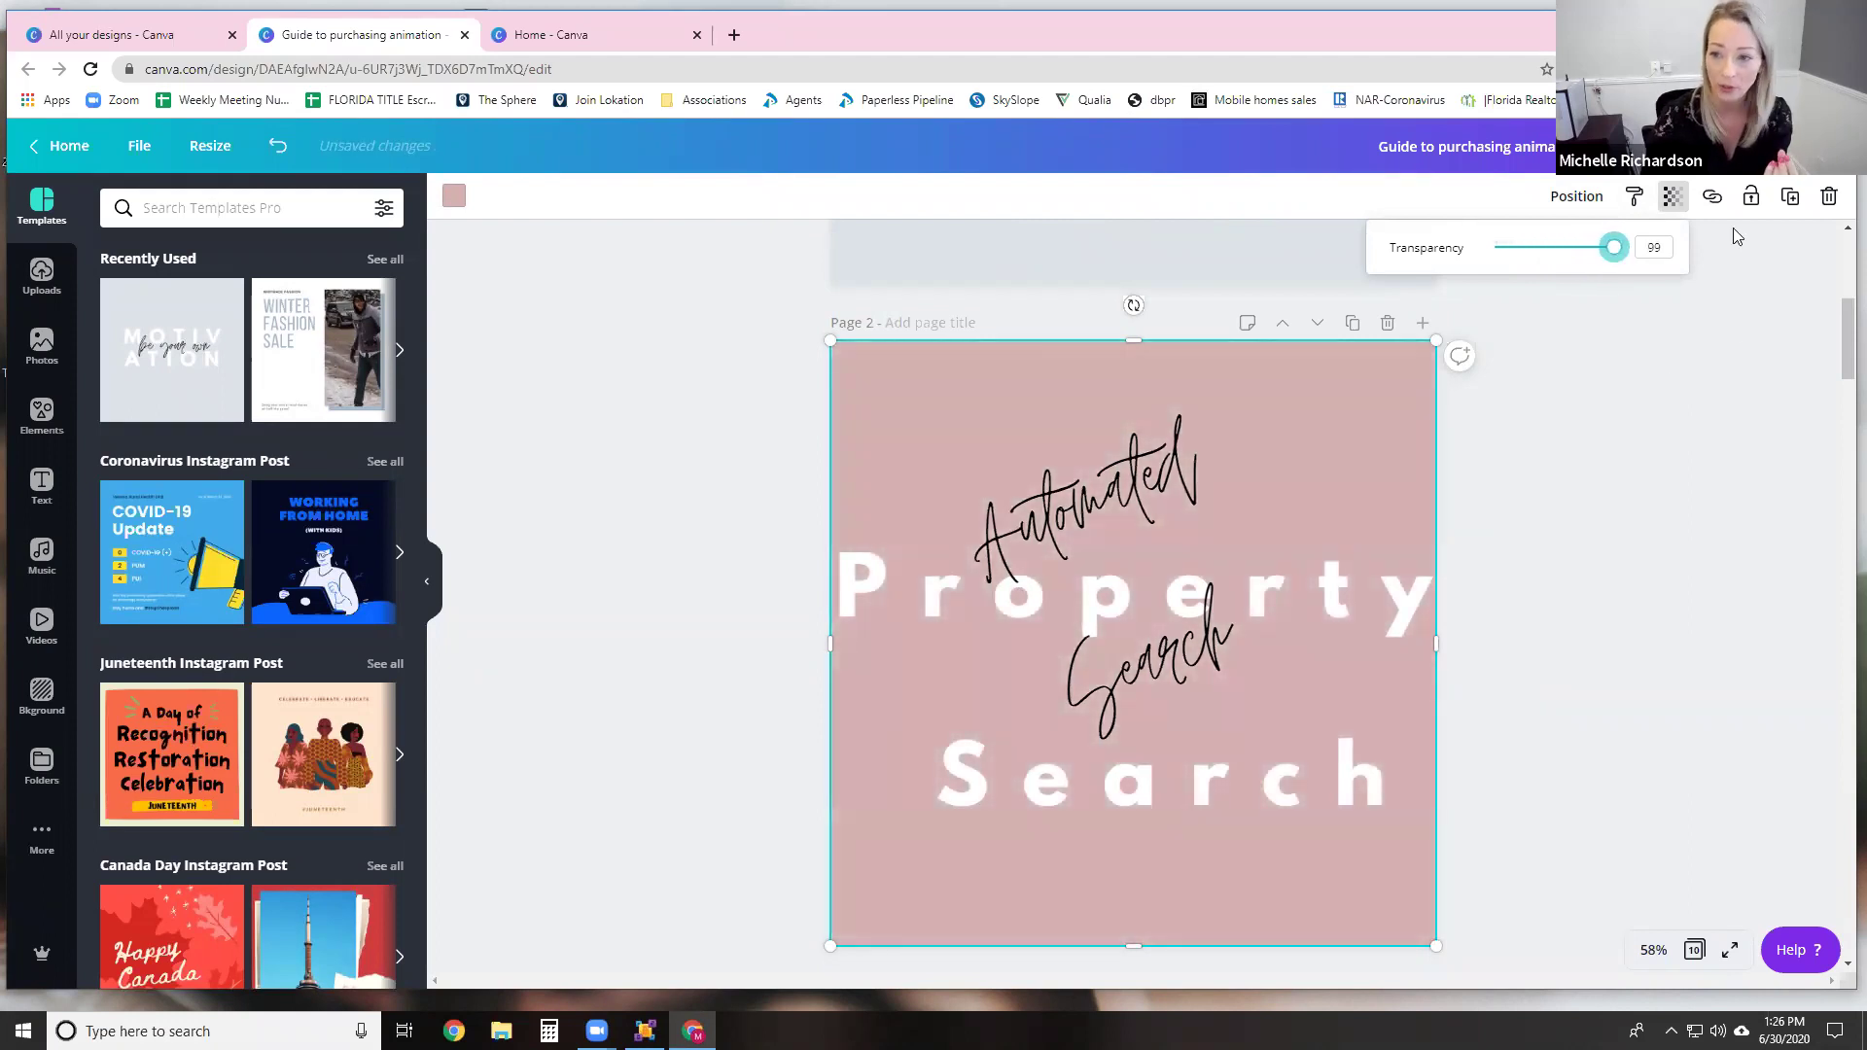
click(1643, 428)
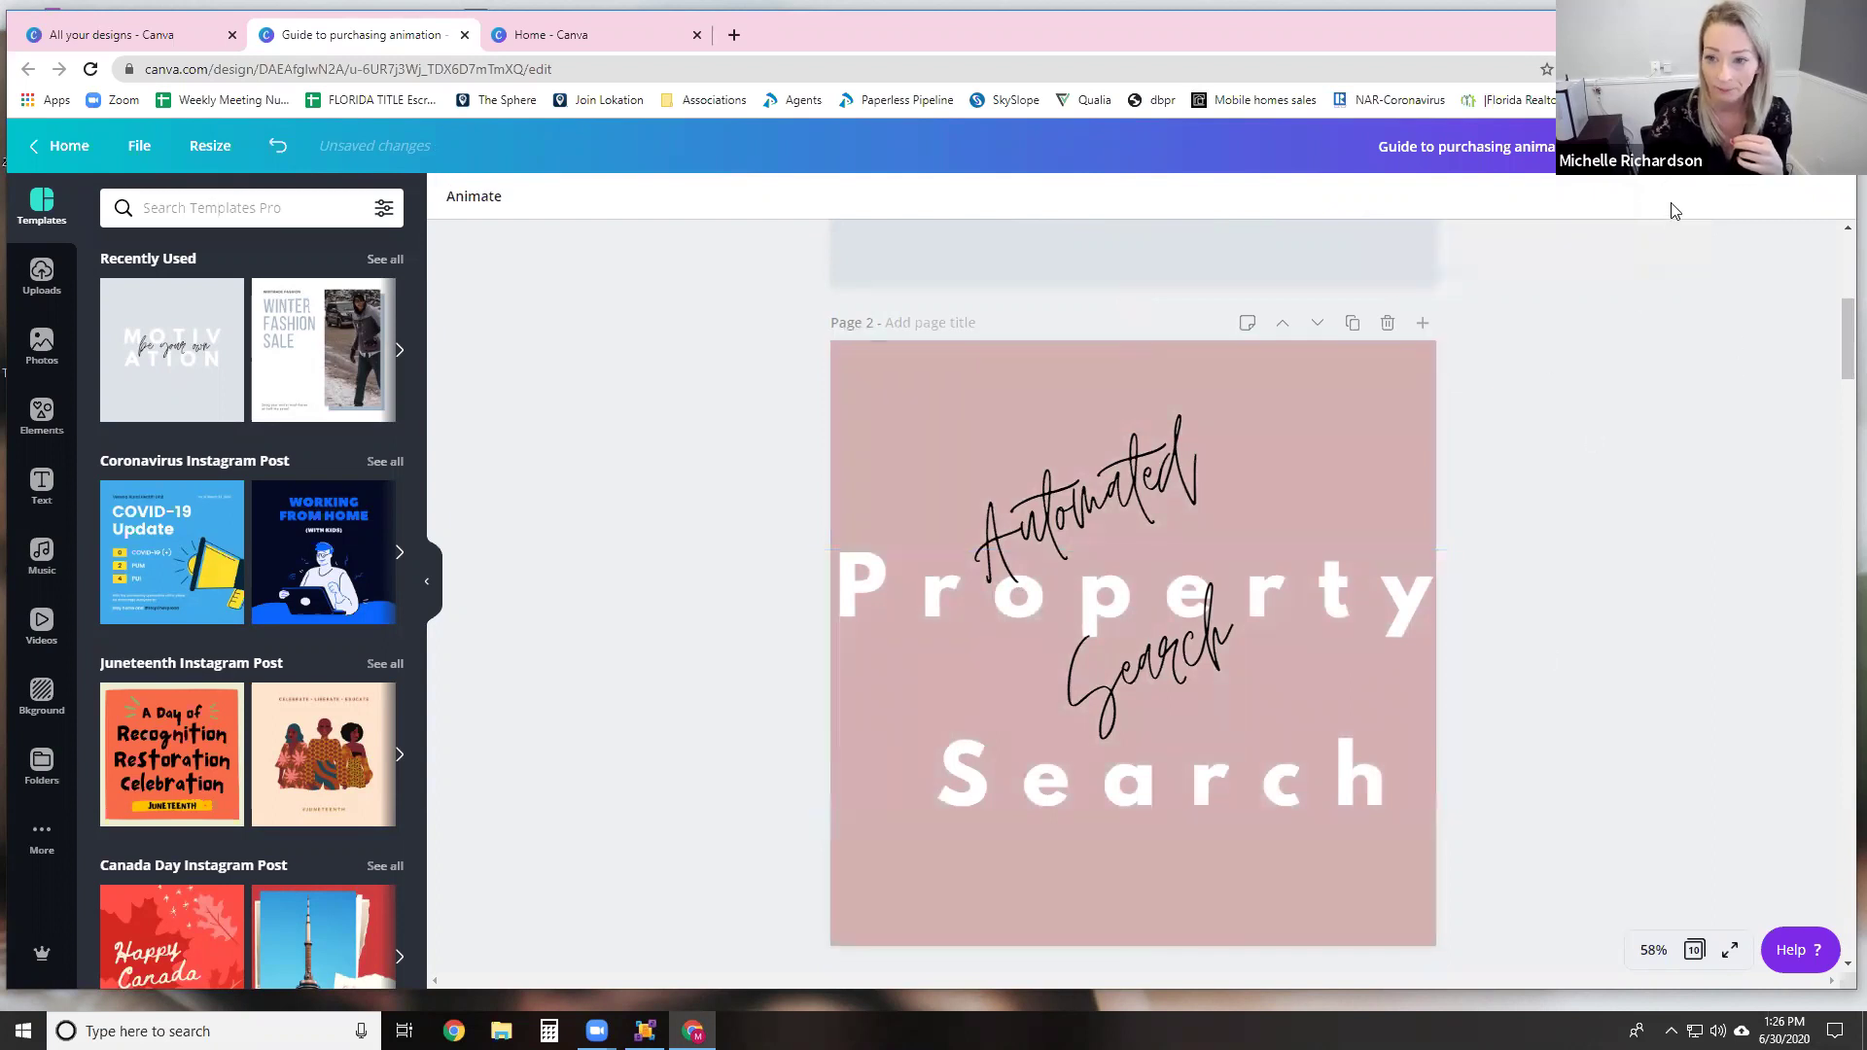
Step: View the external link option for page 2's pink background and close it without adding a link
click(881, 382)
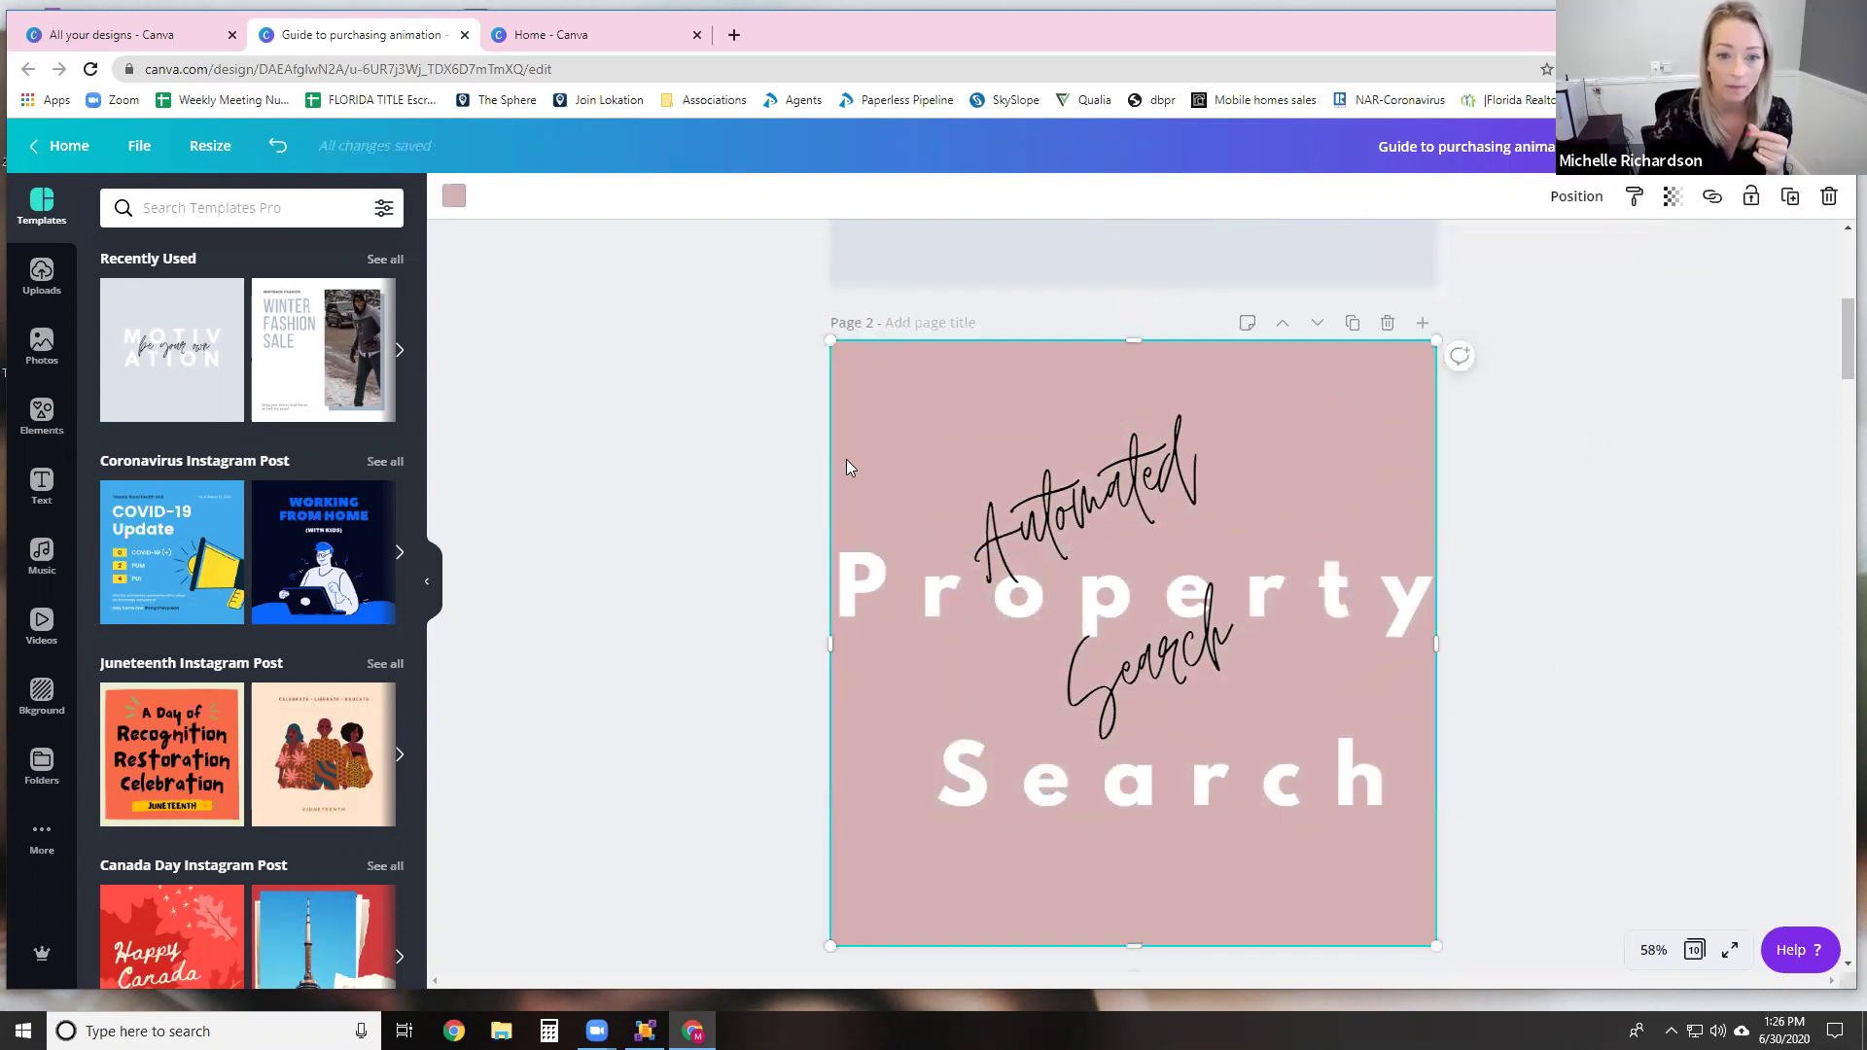
click(1713, 200)
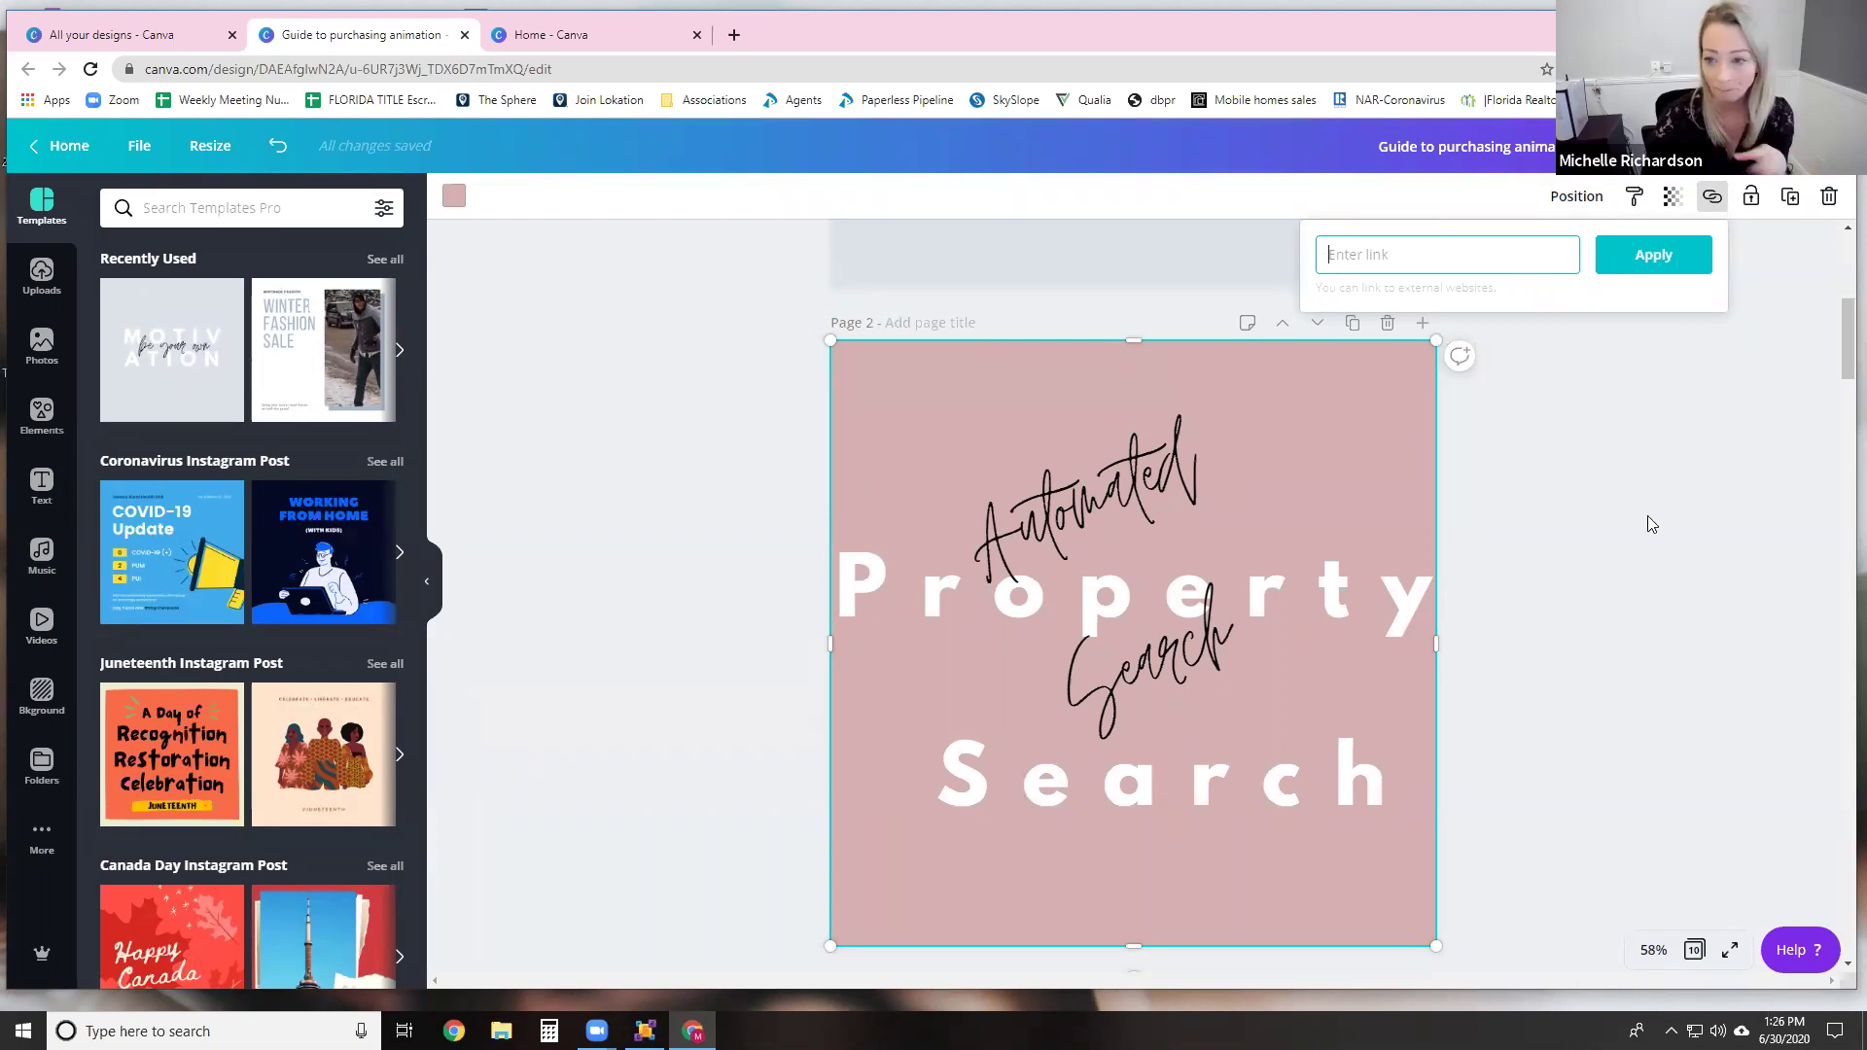
click(1766, 333)
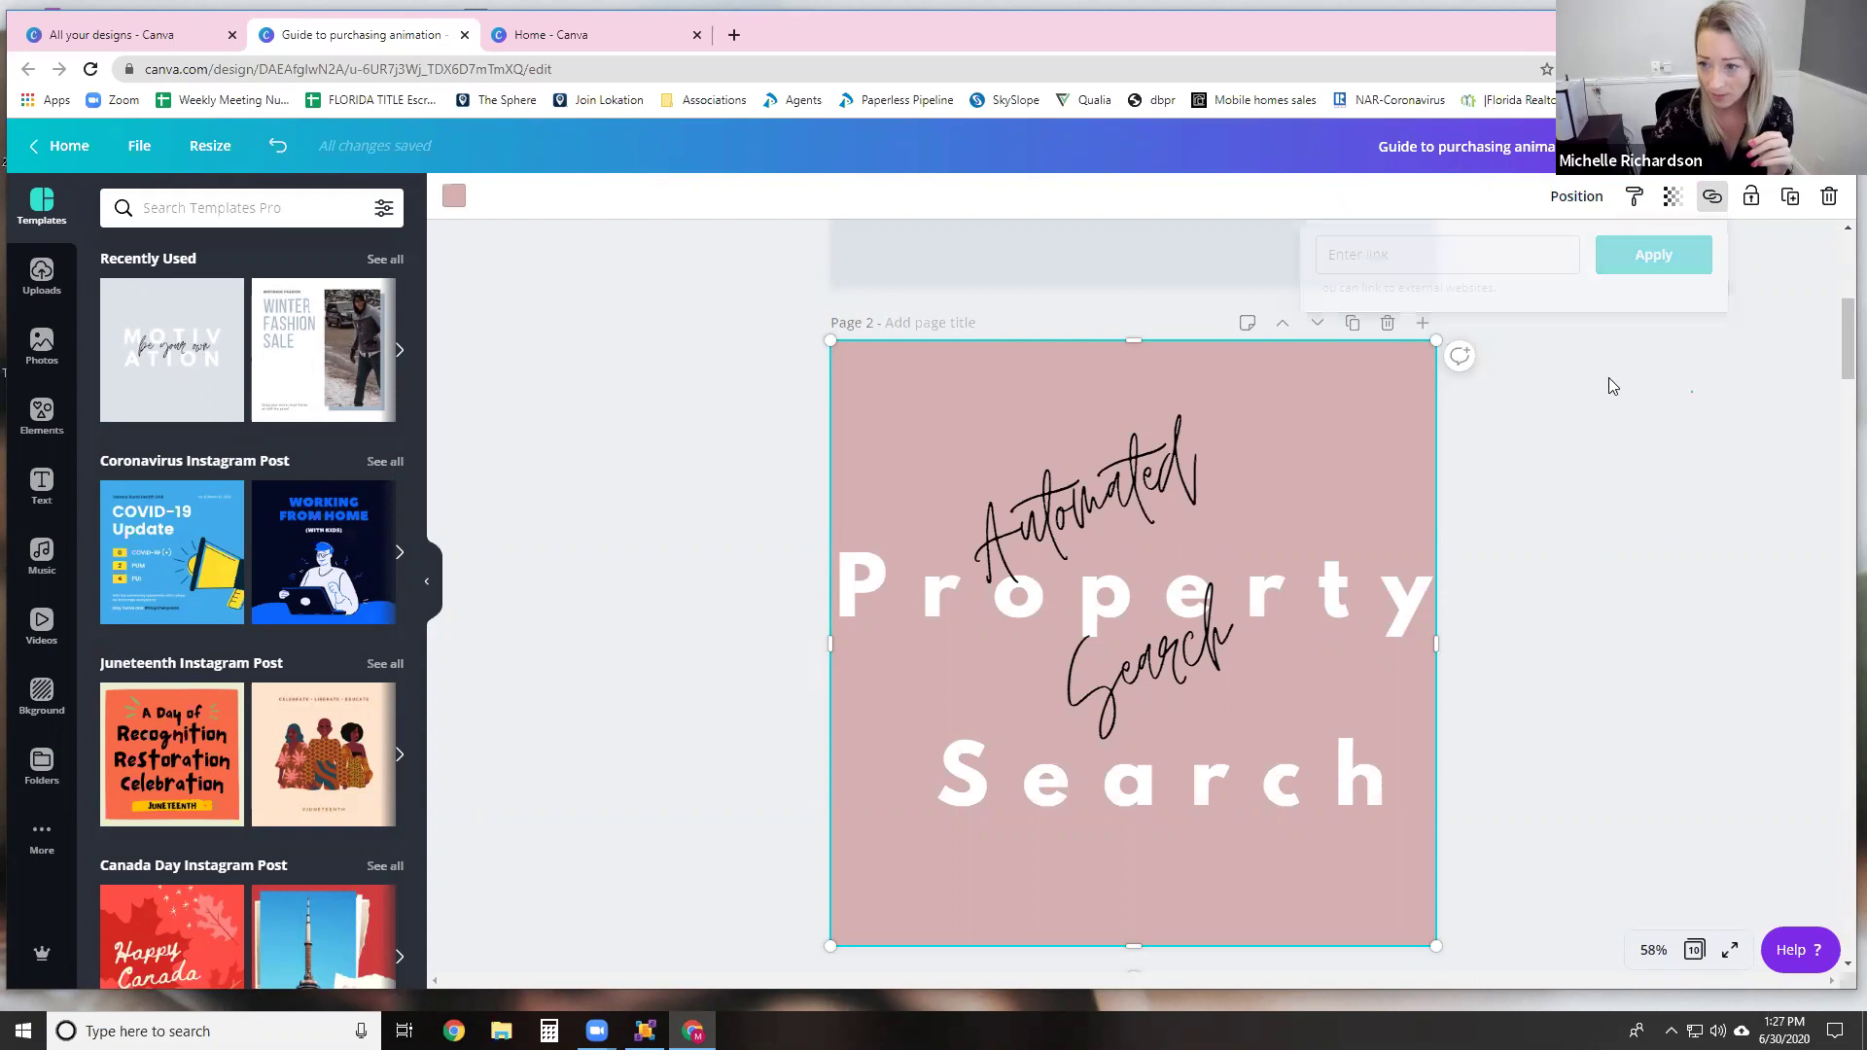
click(1392, 401)
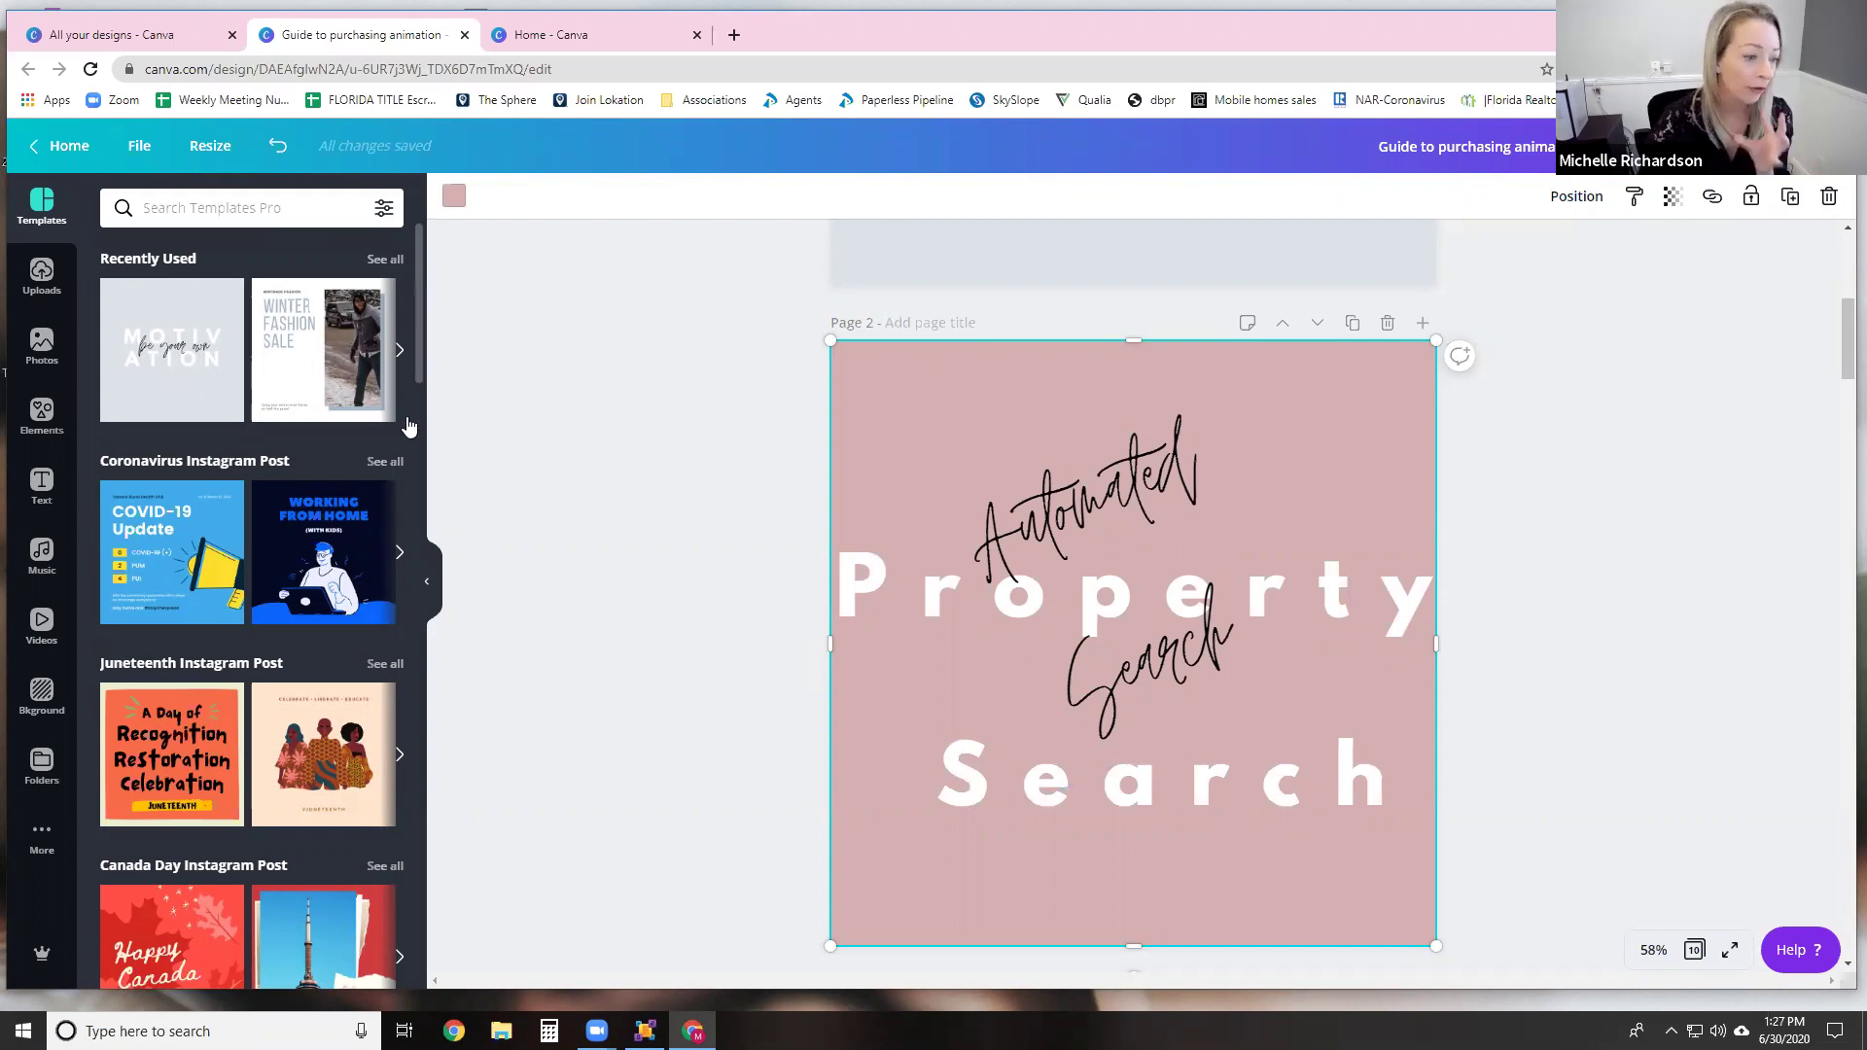
Step: Return to the home page and open the "Life is an Adventure Facebook Cover" from the recent designs
click(63, 146)
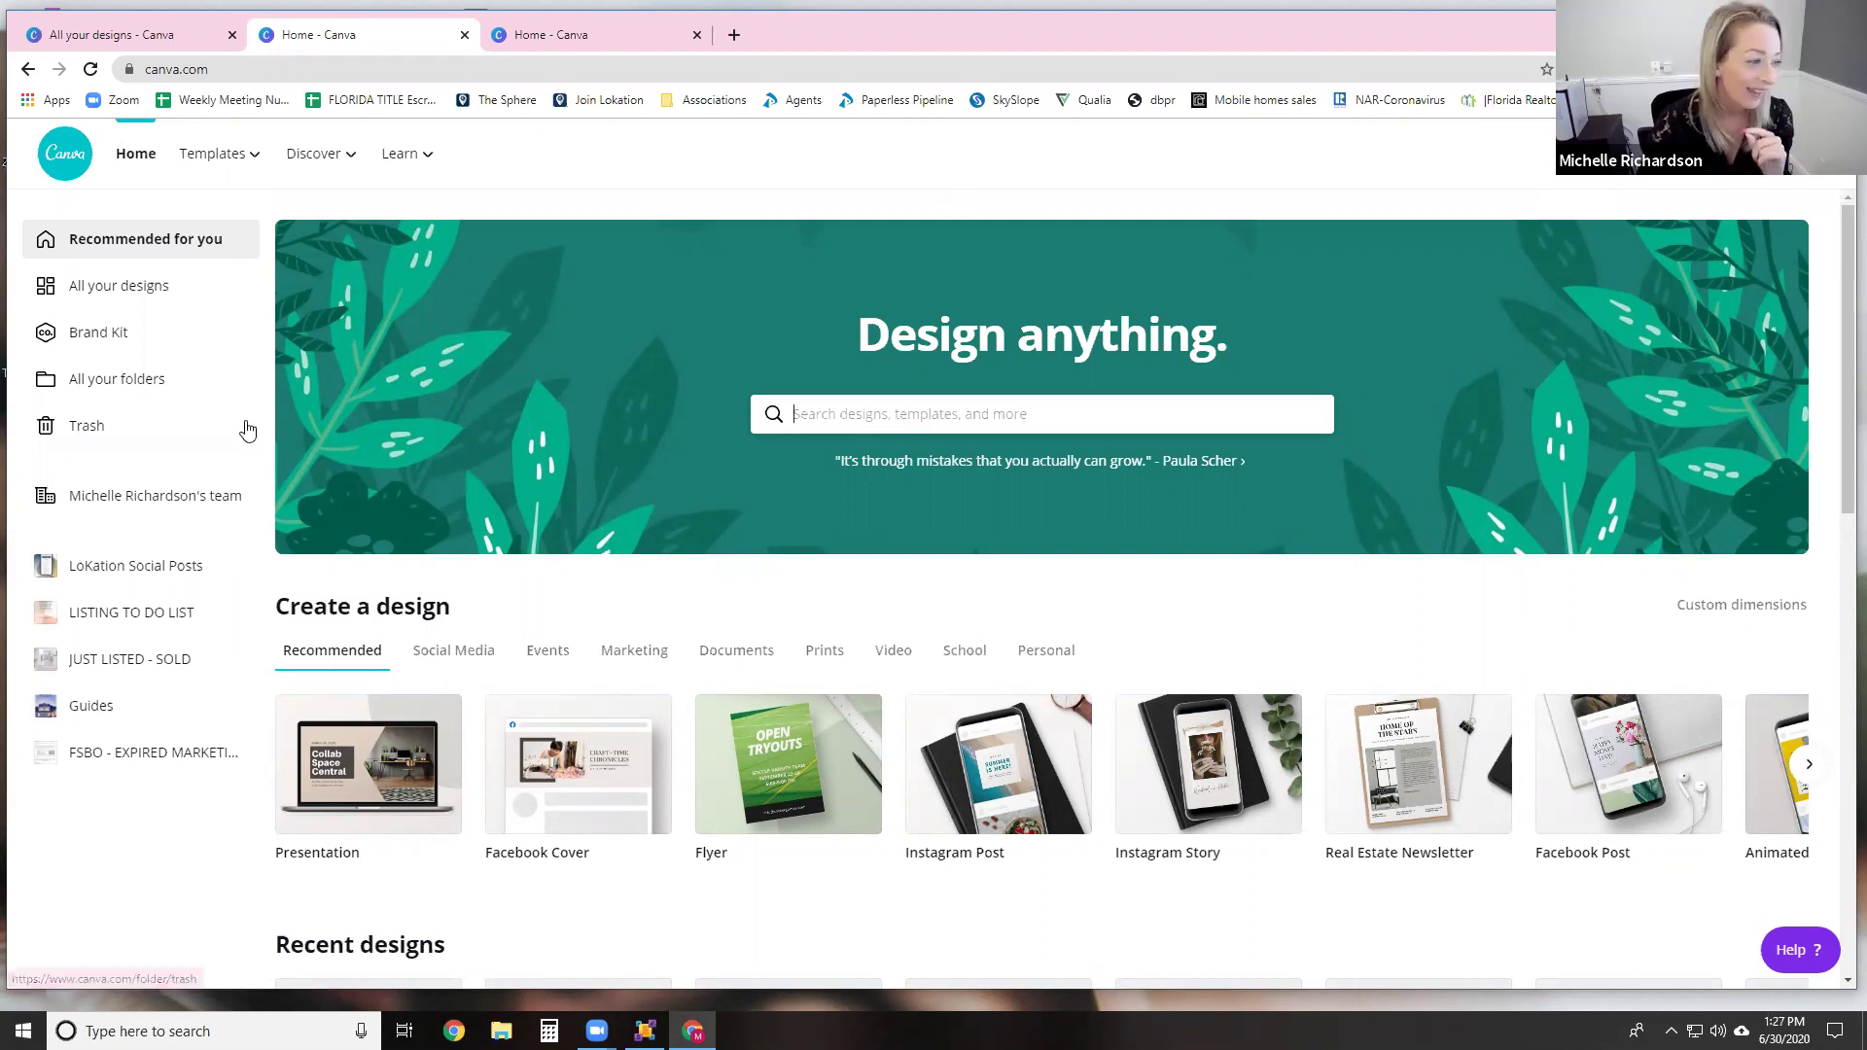
scroll(987, 549, down, 4)
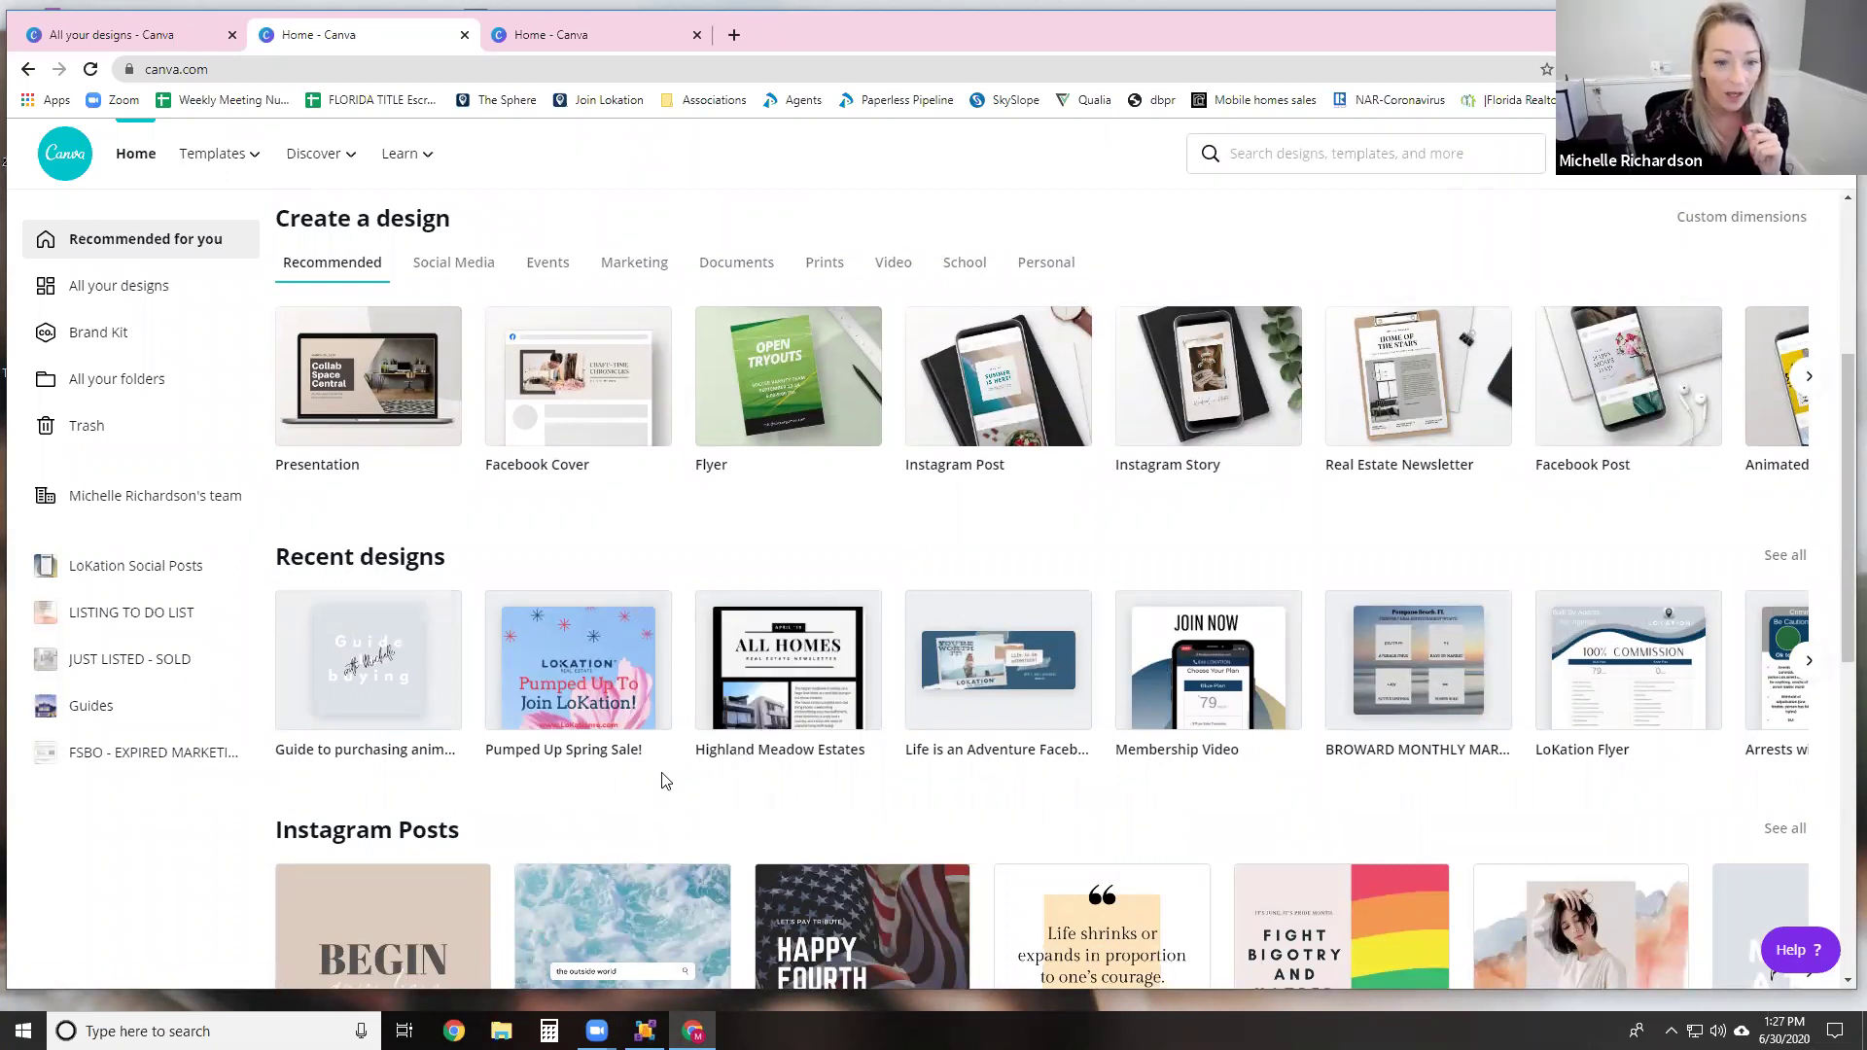
scroll(662, 781, down, 1)
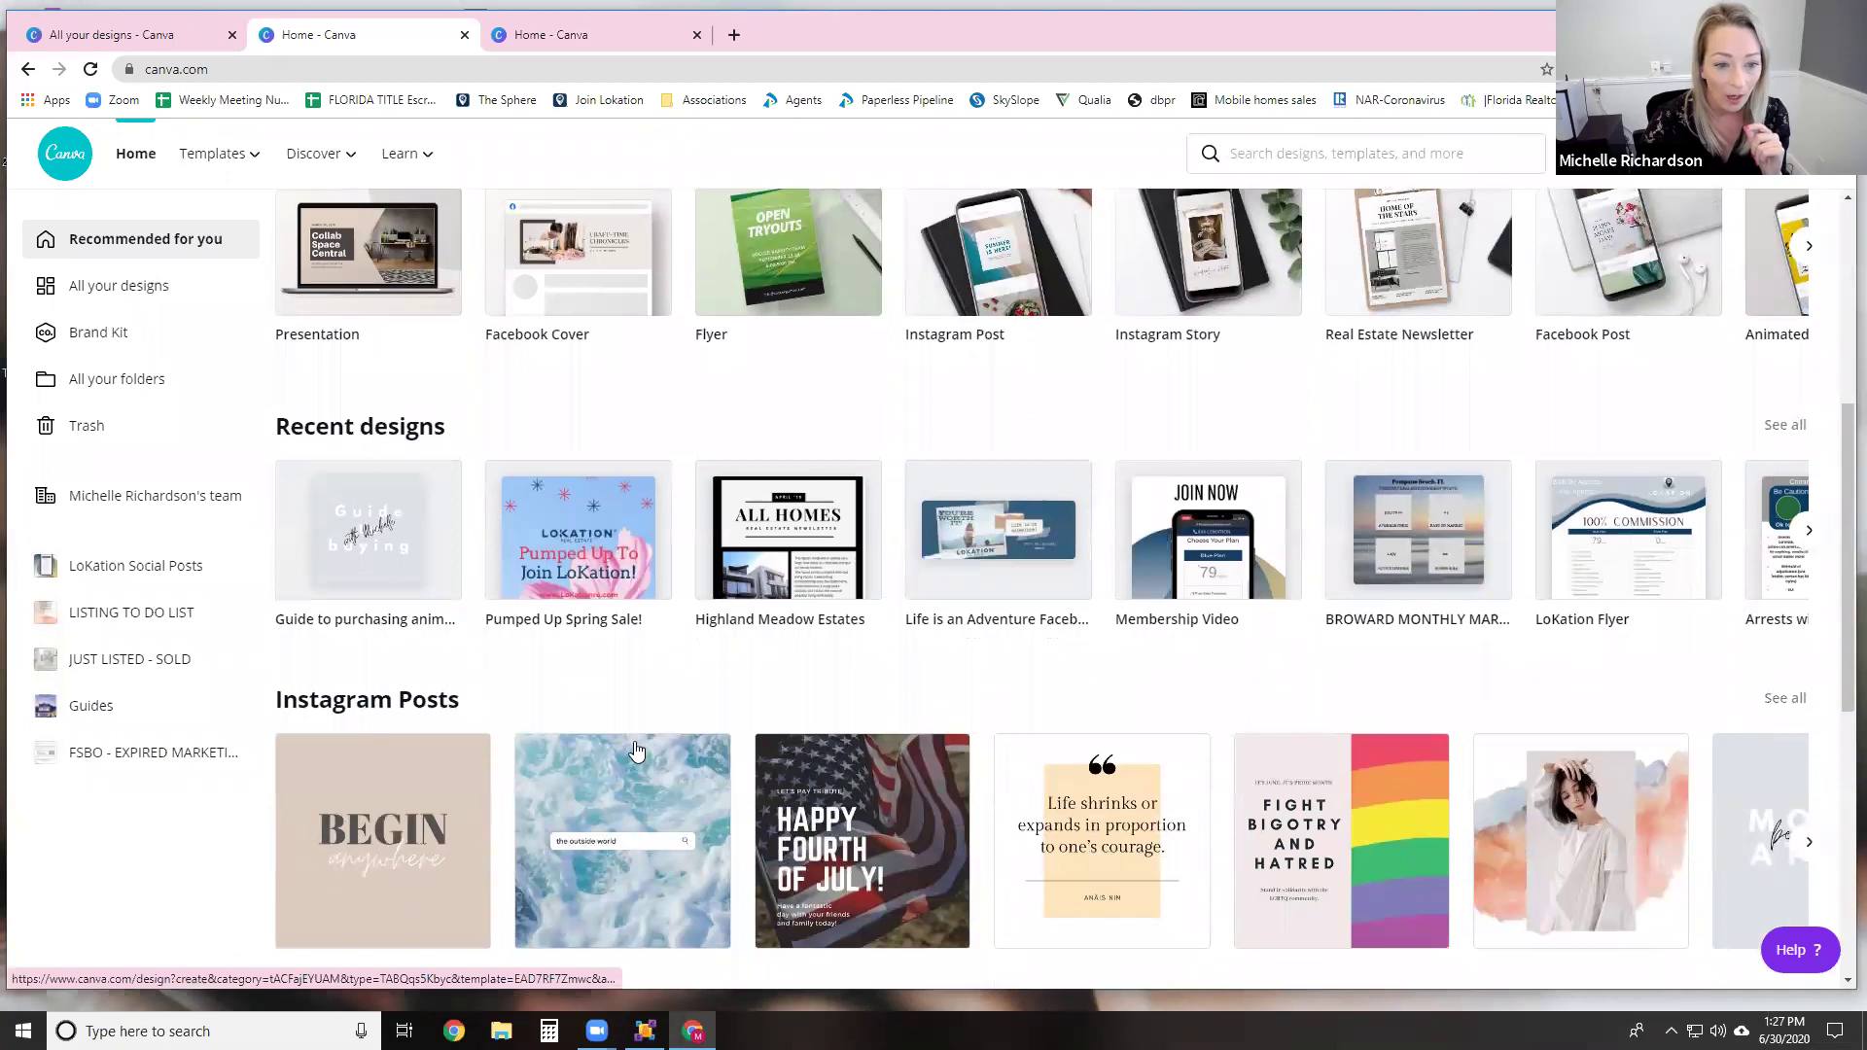
scroll(633, 748, down, 1)
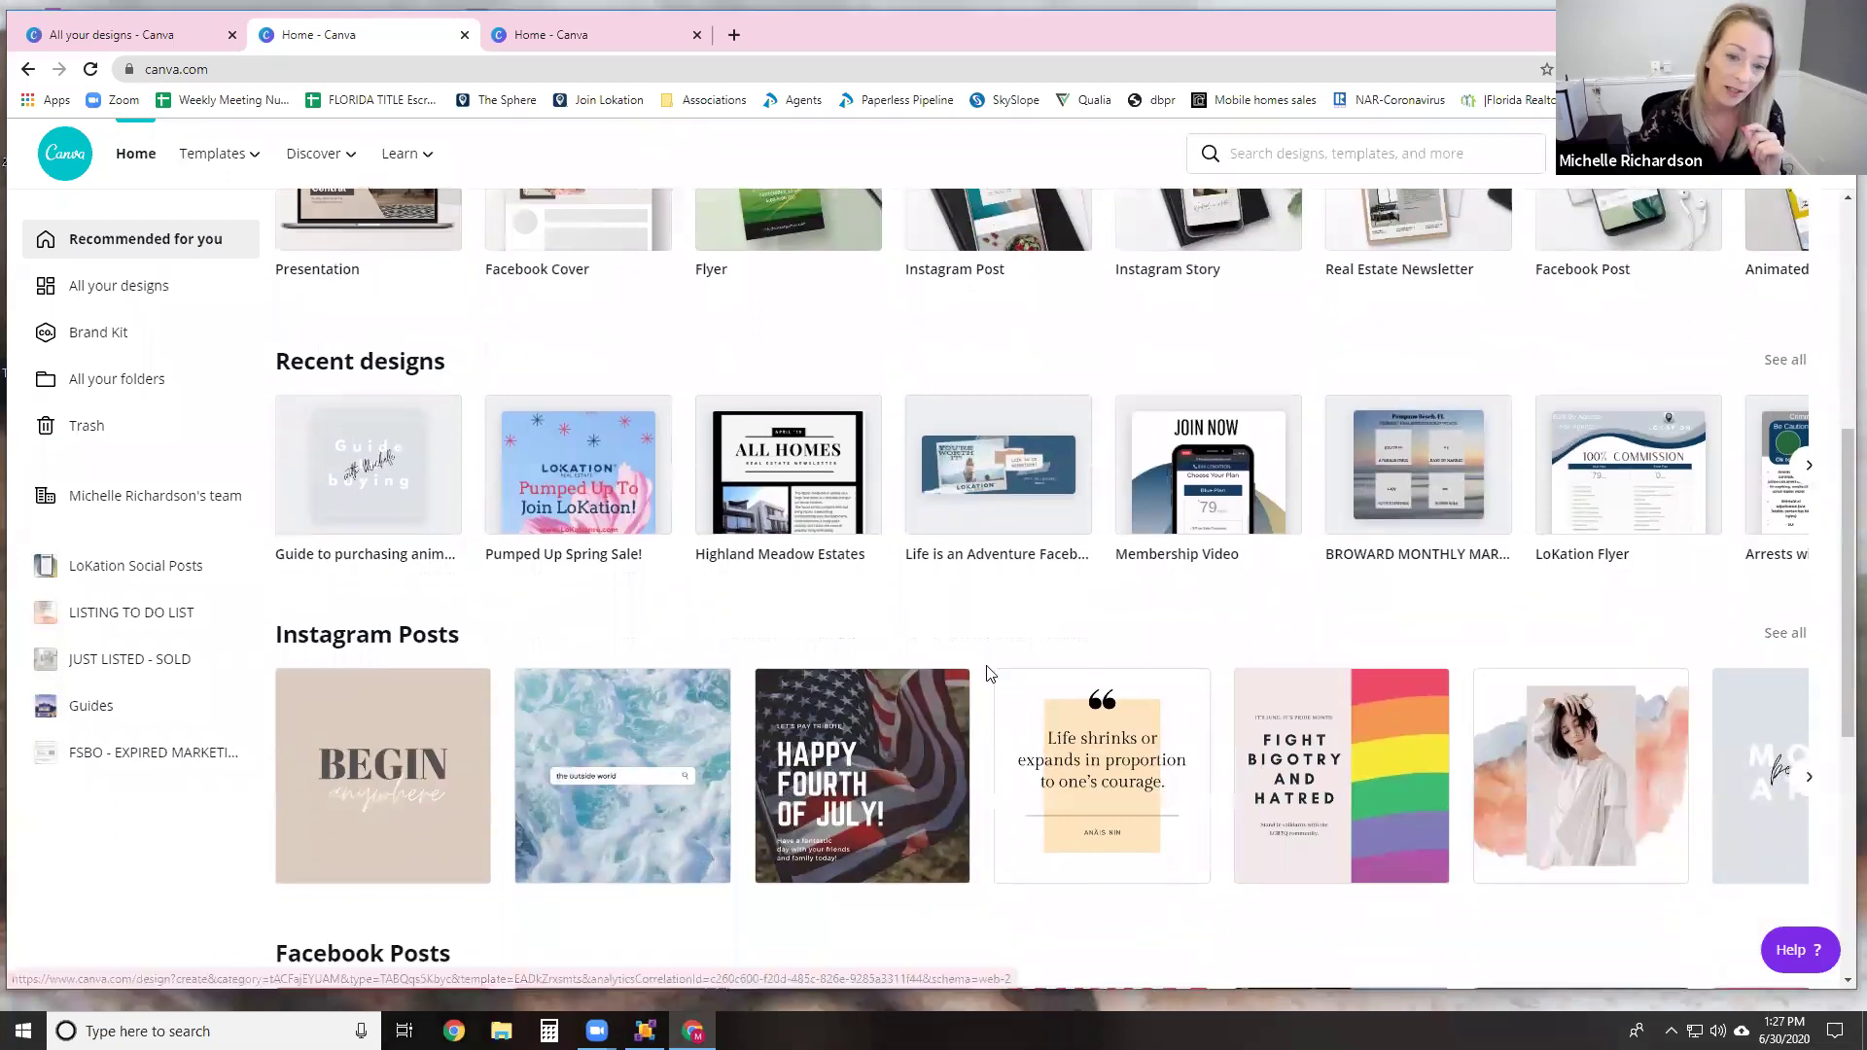
click(964, 538)
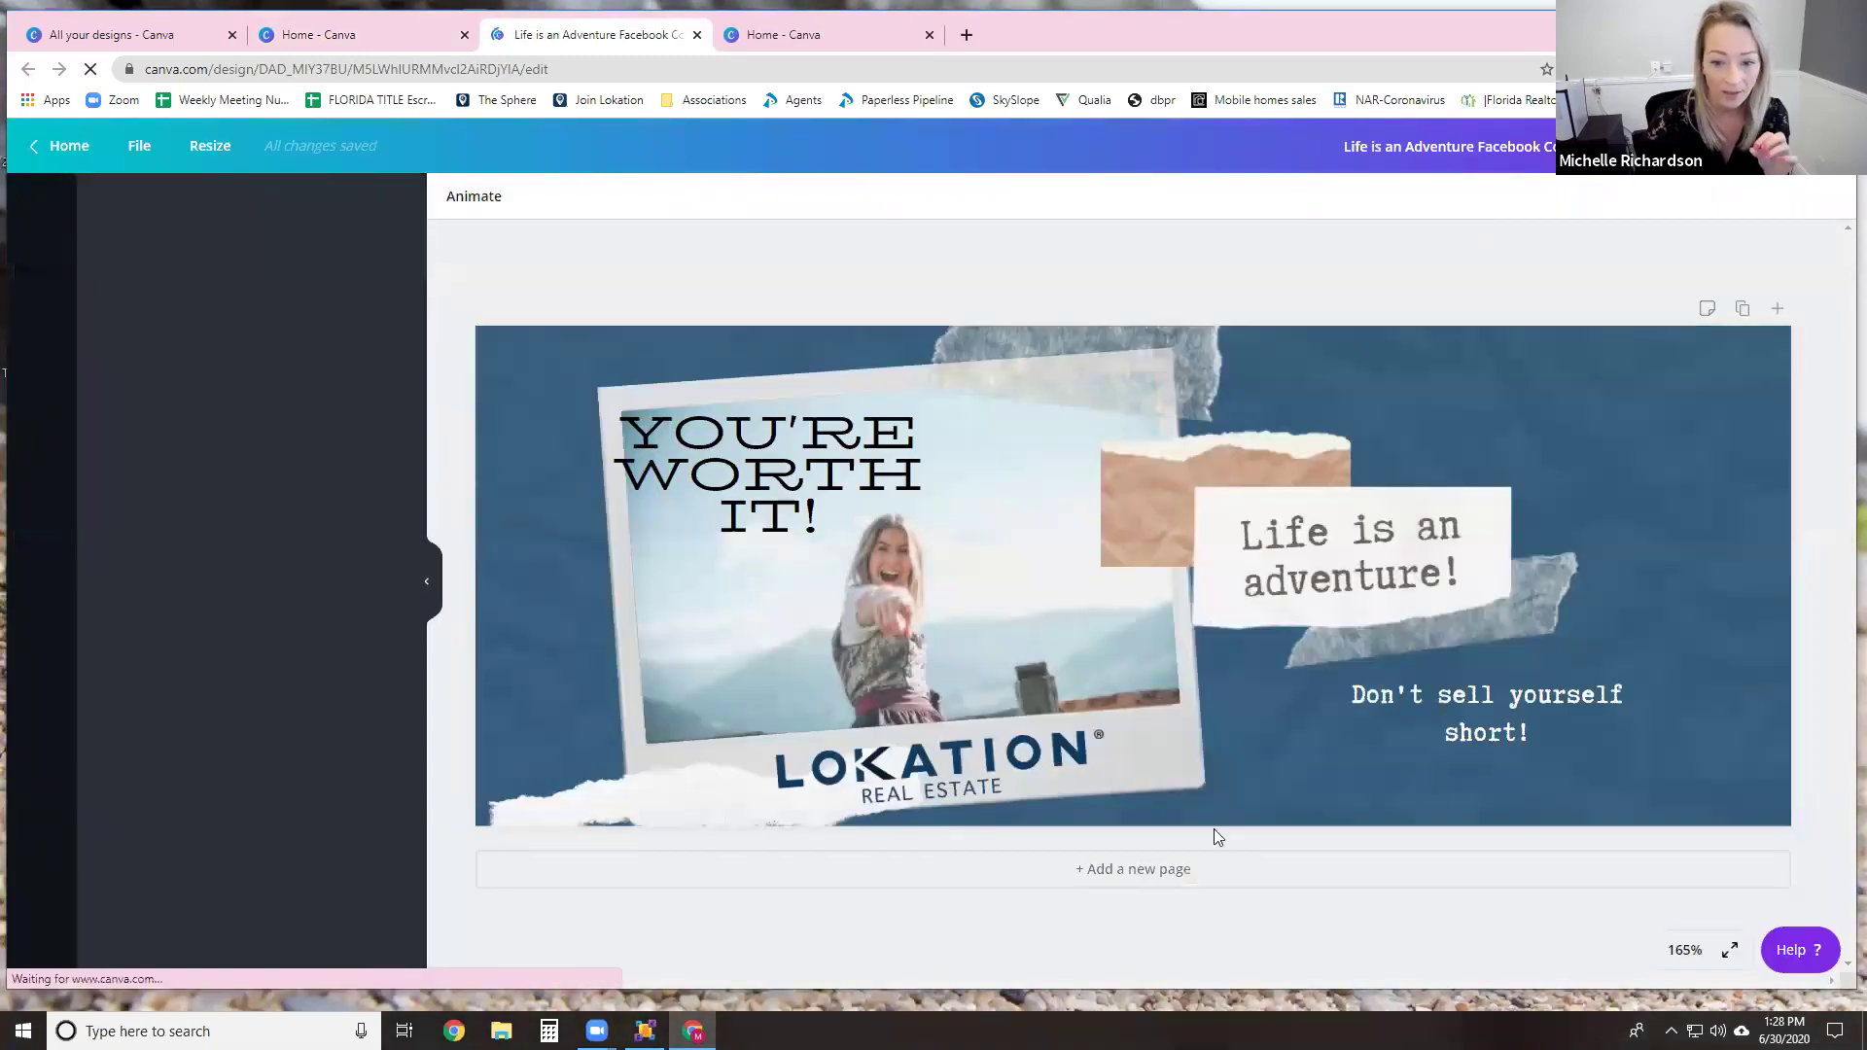
Step: Examine the cover's separate elements by selecting the polaroid frame, headline, torn paper, tape, background and "Don't sell yourself short!" text
click(1184, 770)
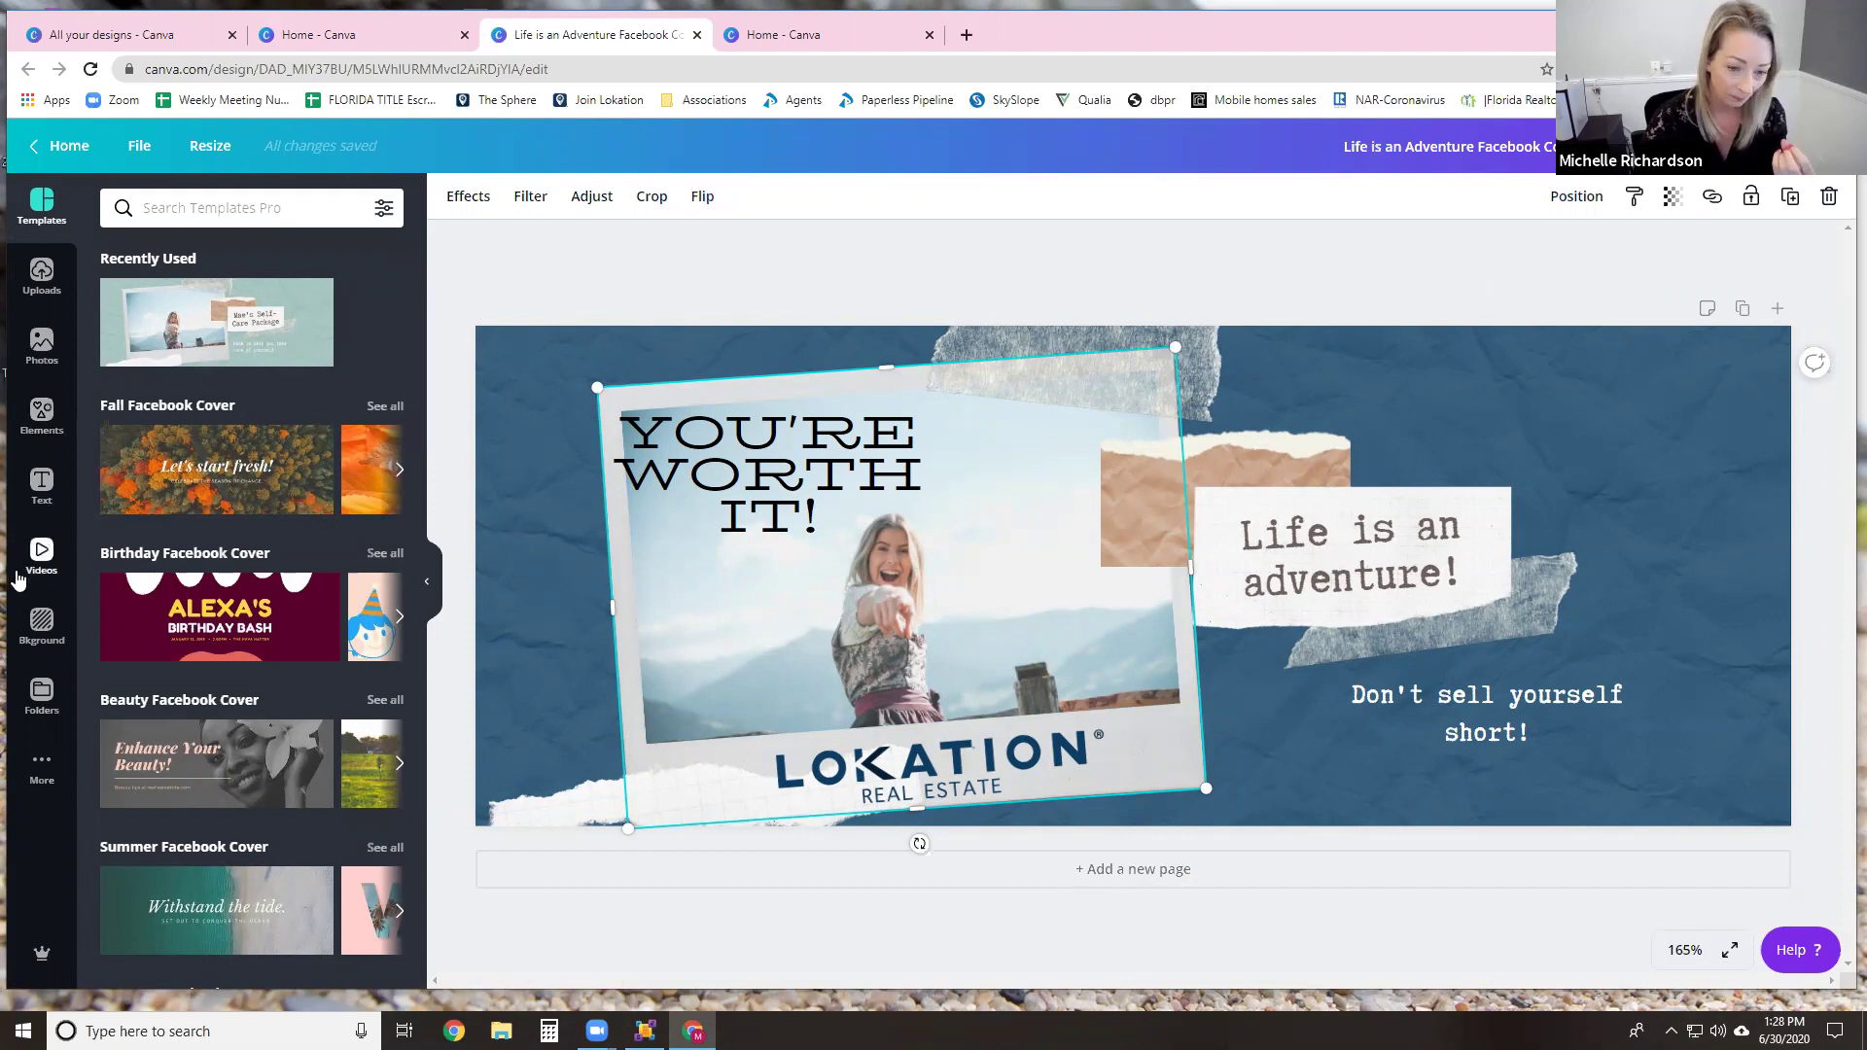
click(761, 481)
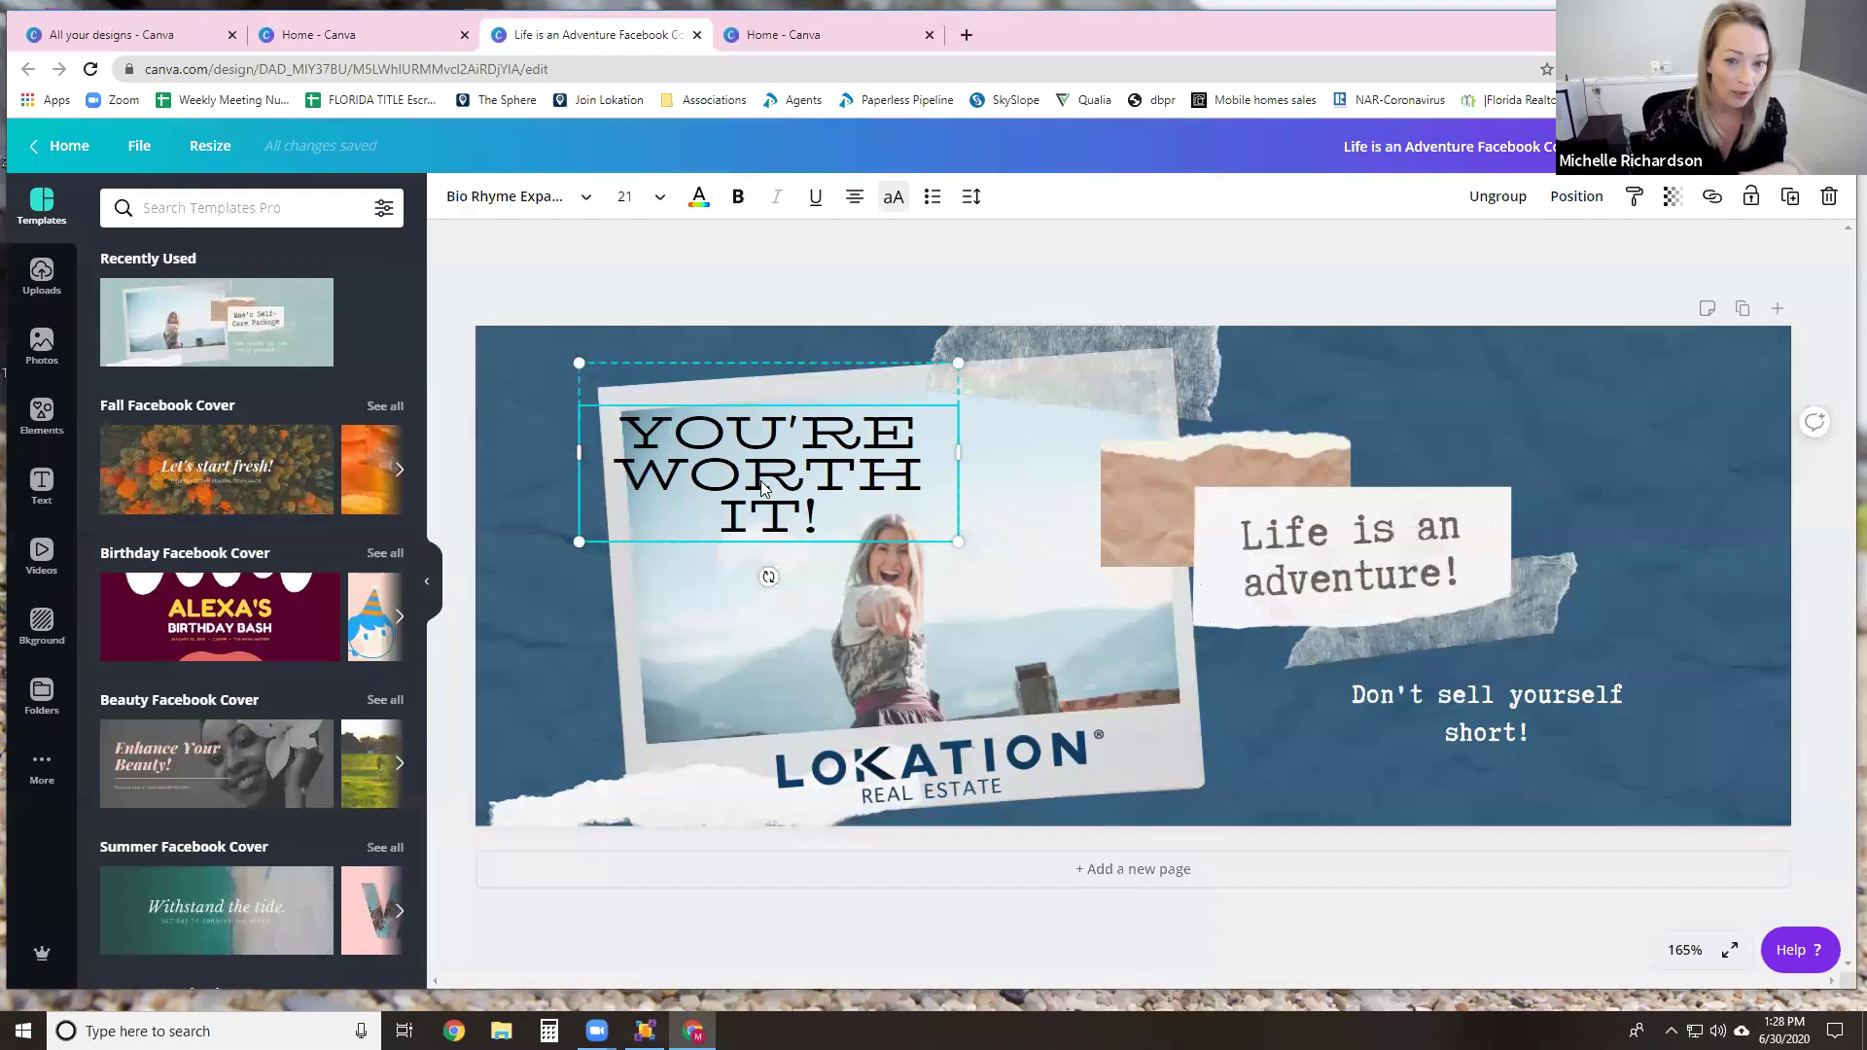
click(1187, 457)
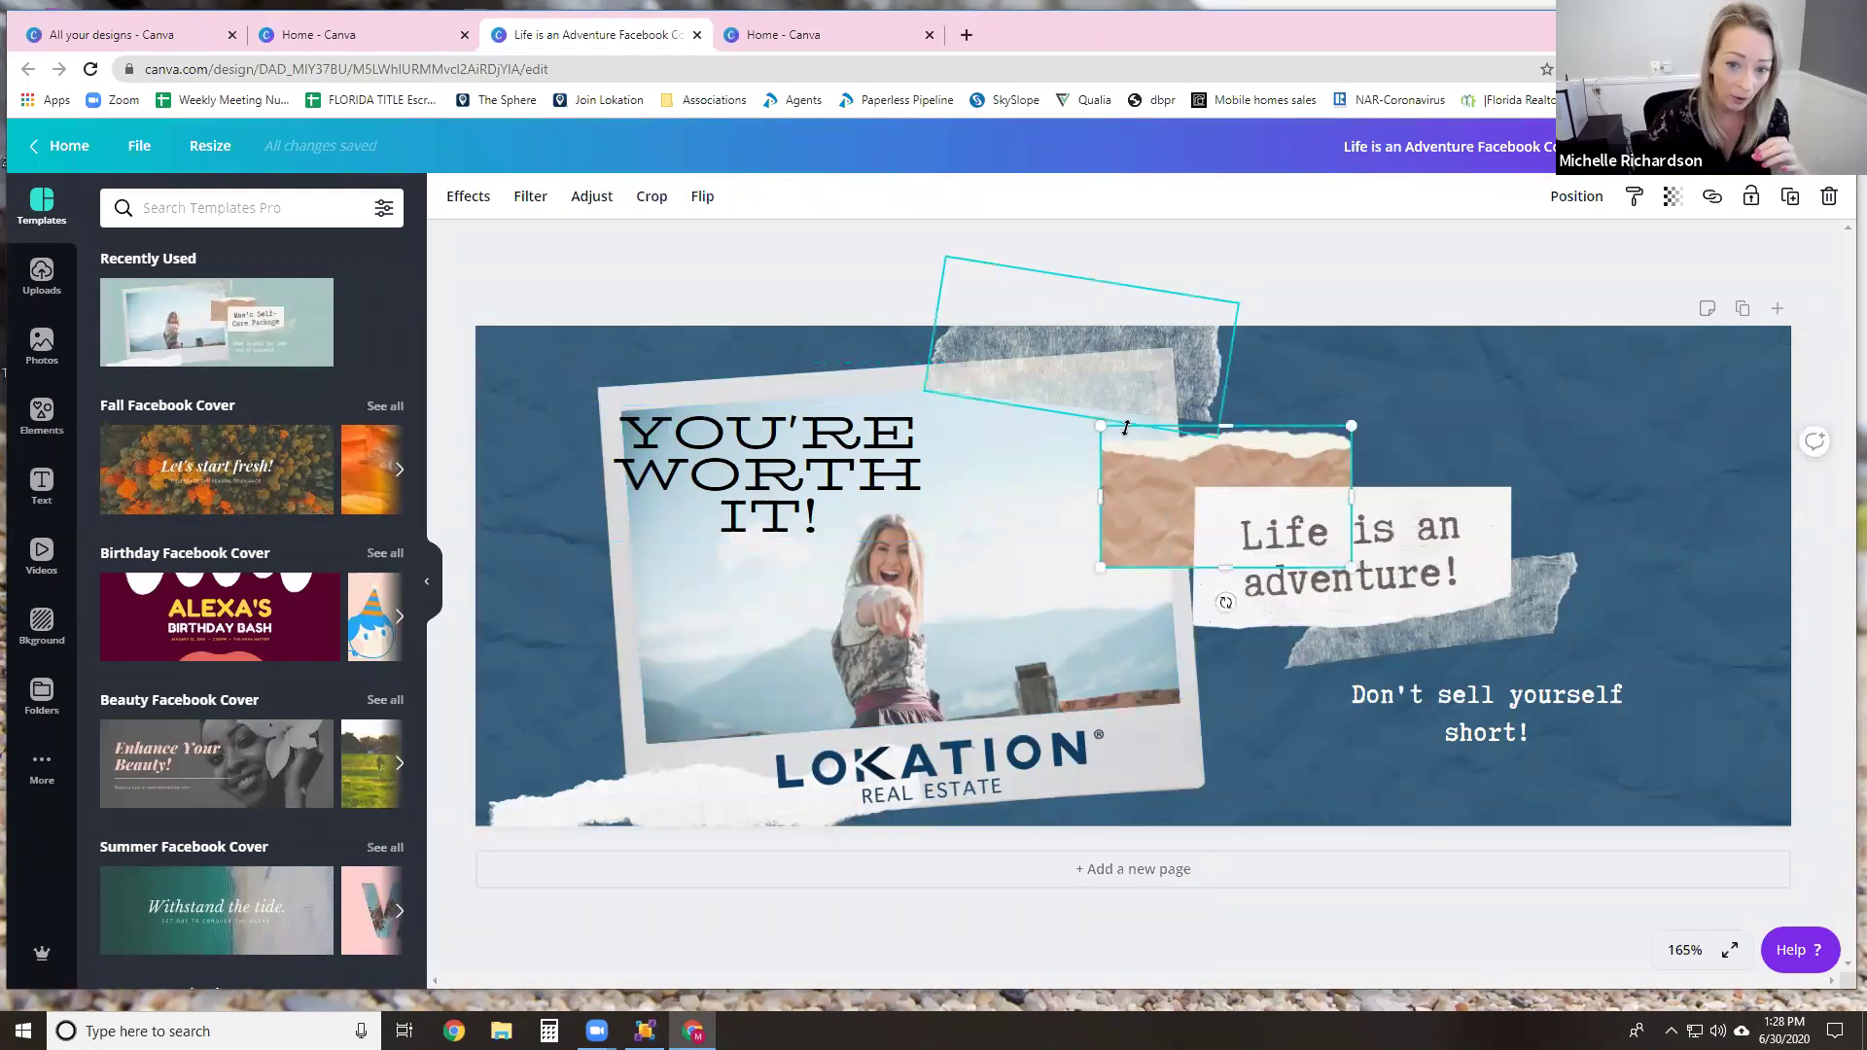
click(549, 796)
click(562, 811)
click(543, 692)
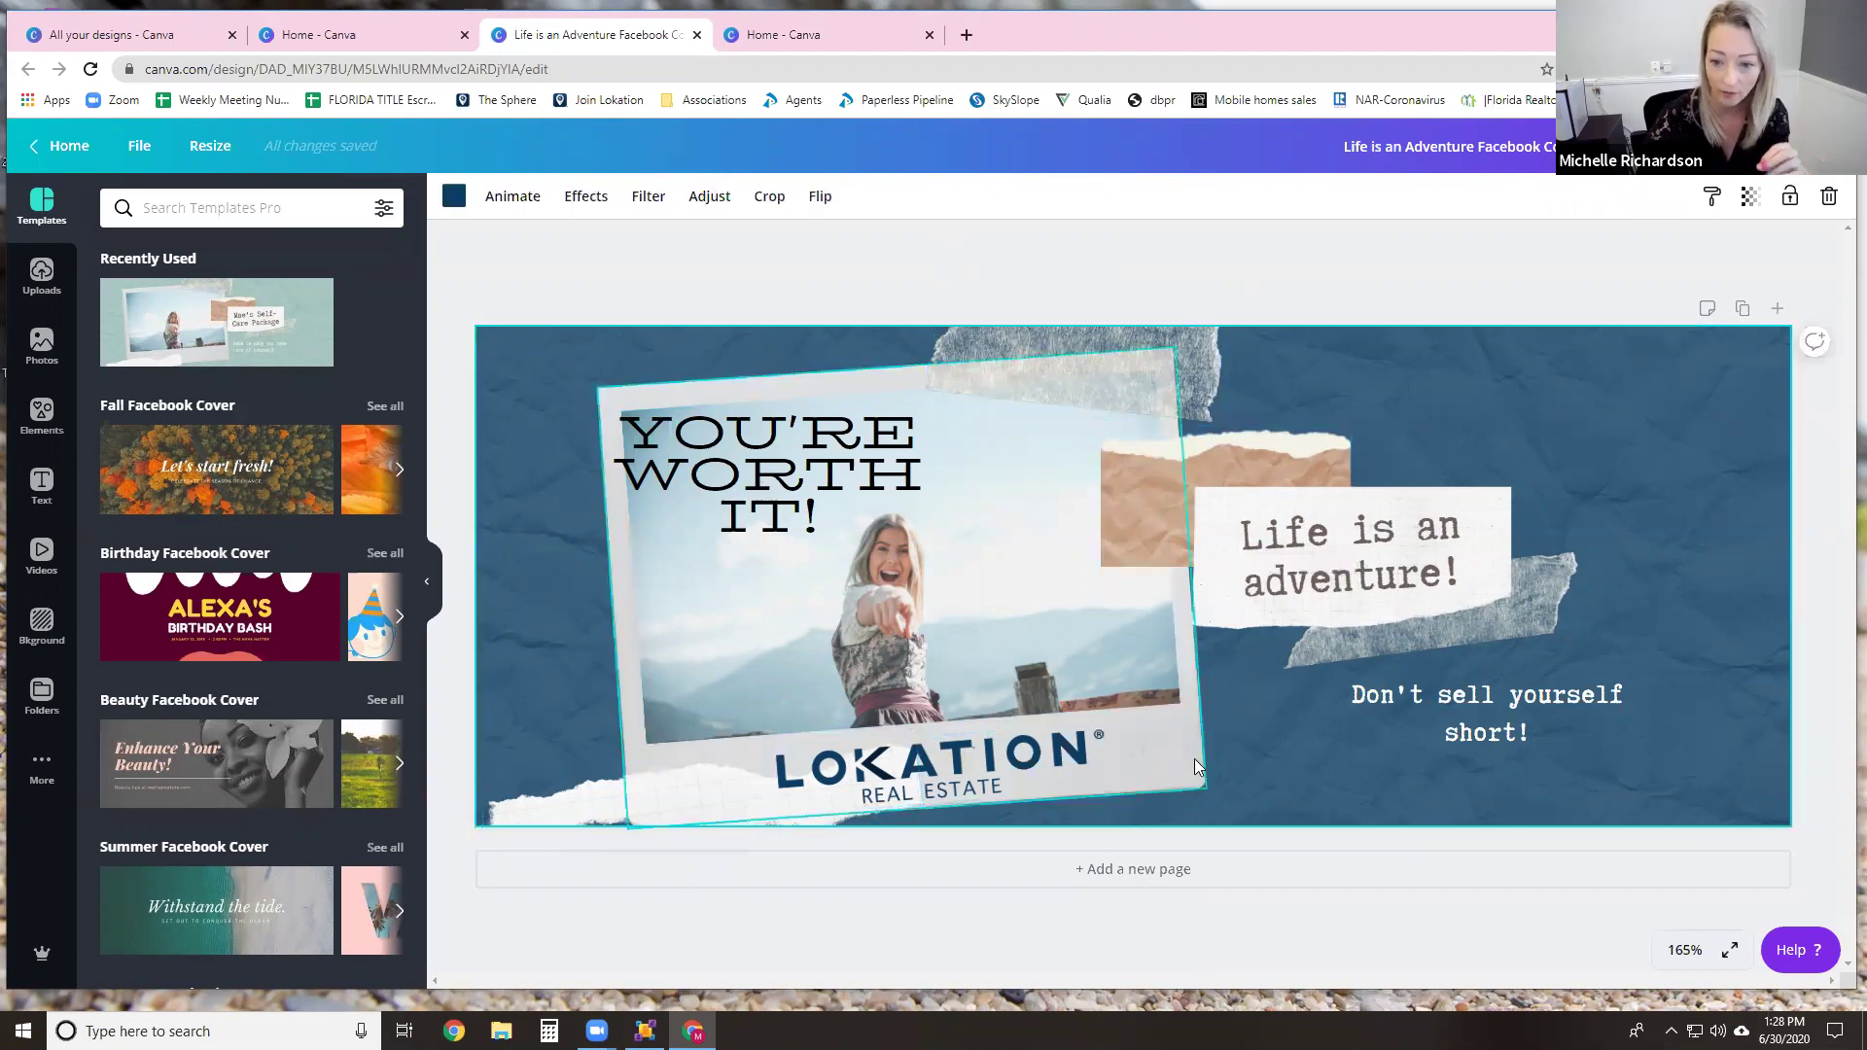
click(1353, 622)
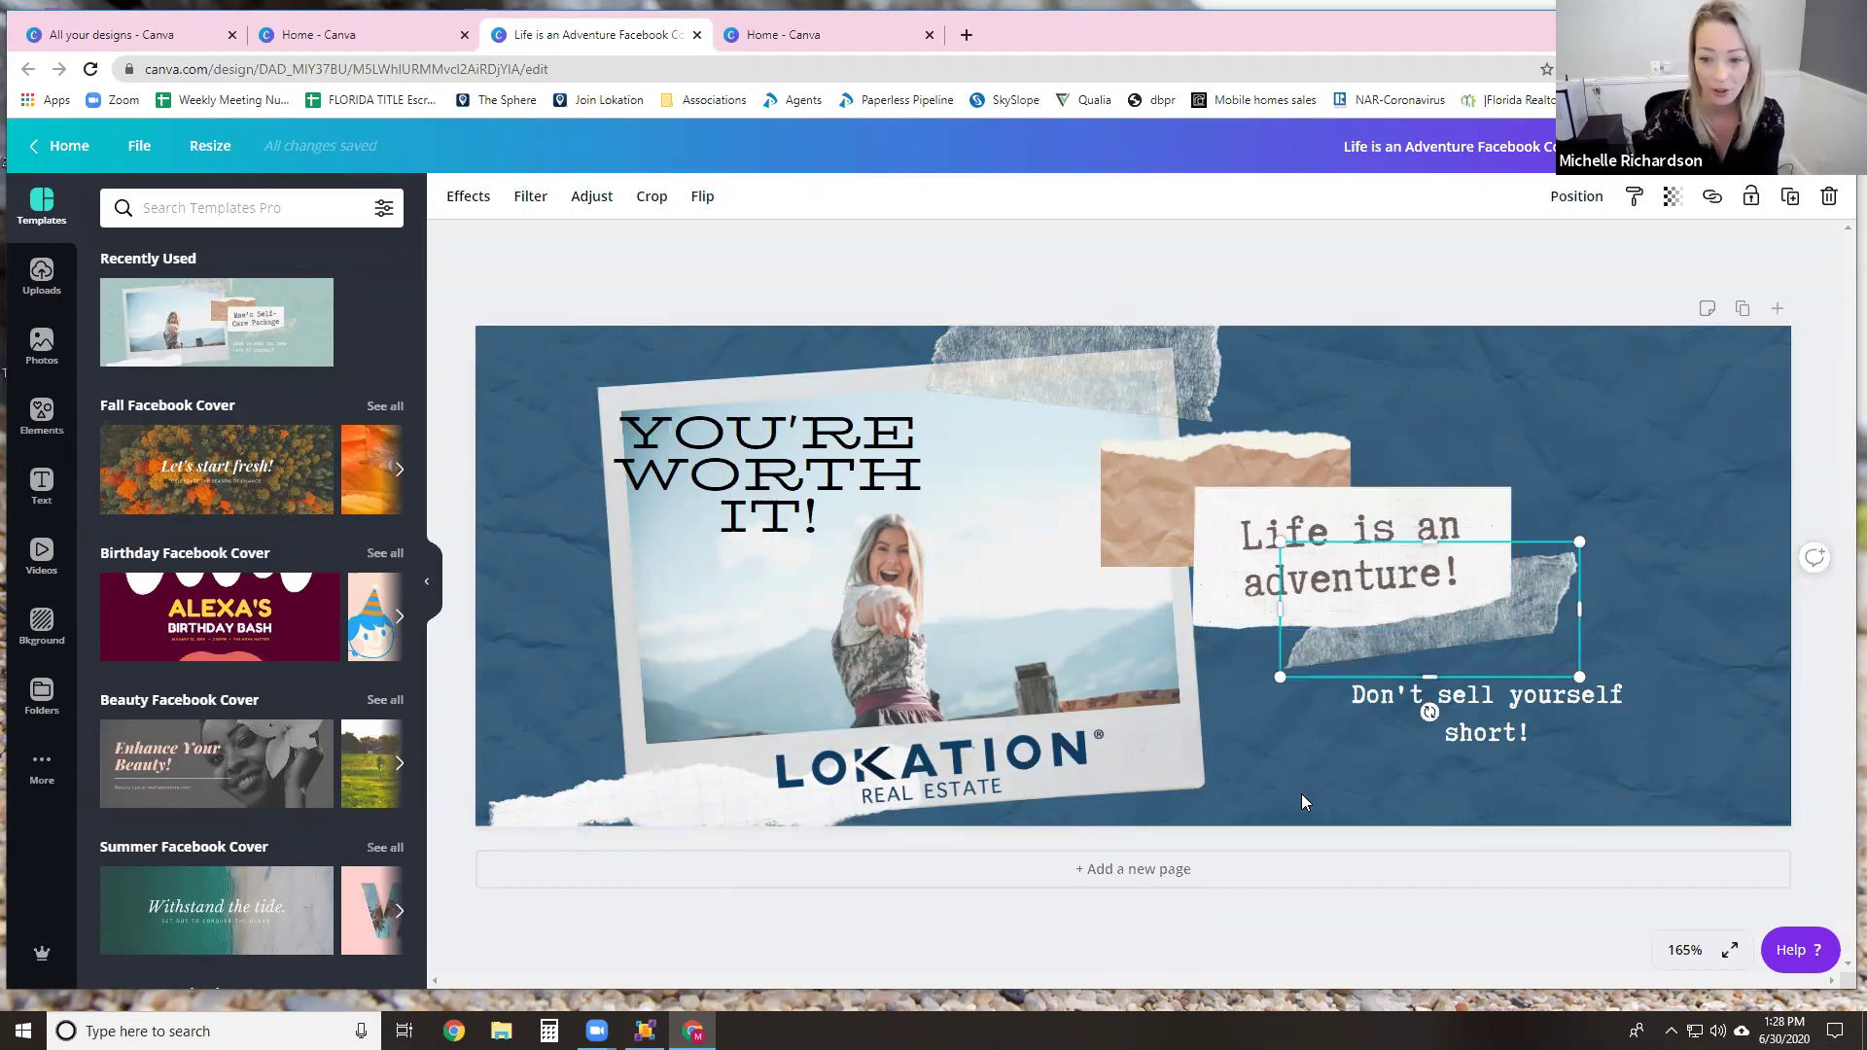
click(1515, 734)
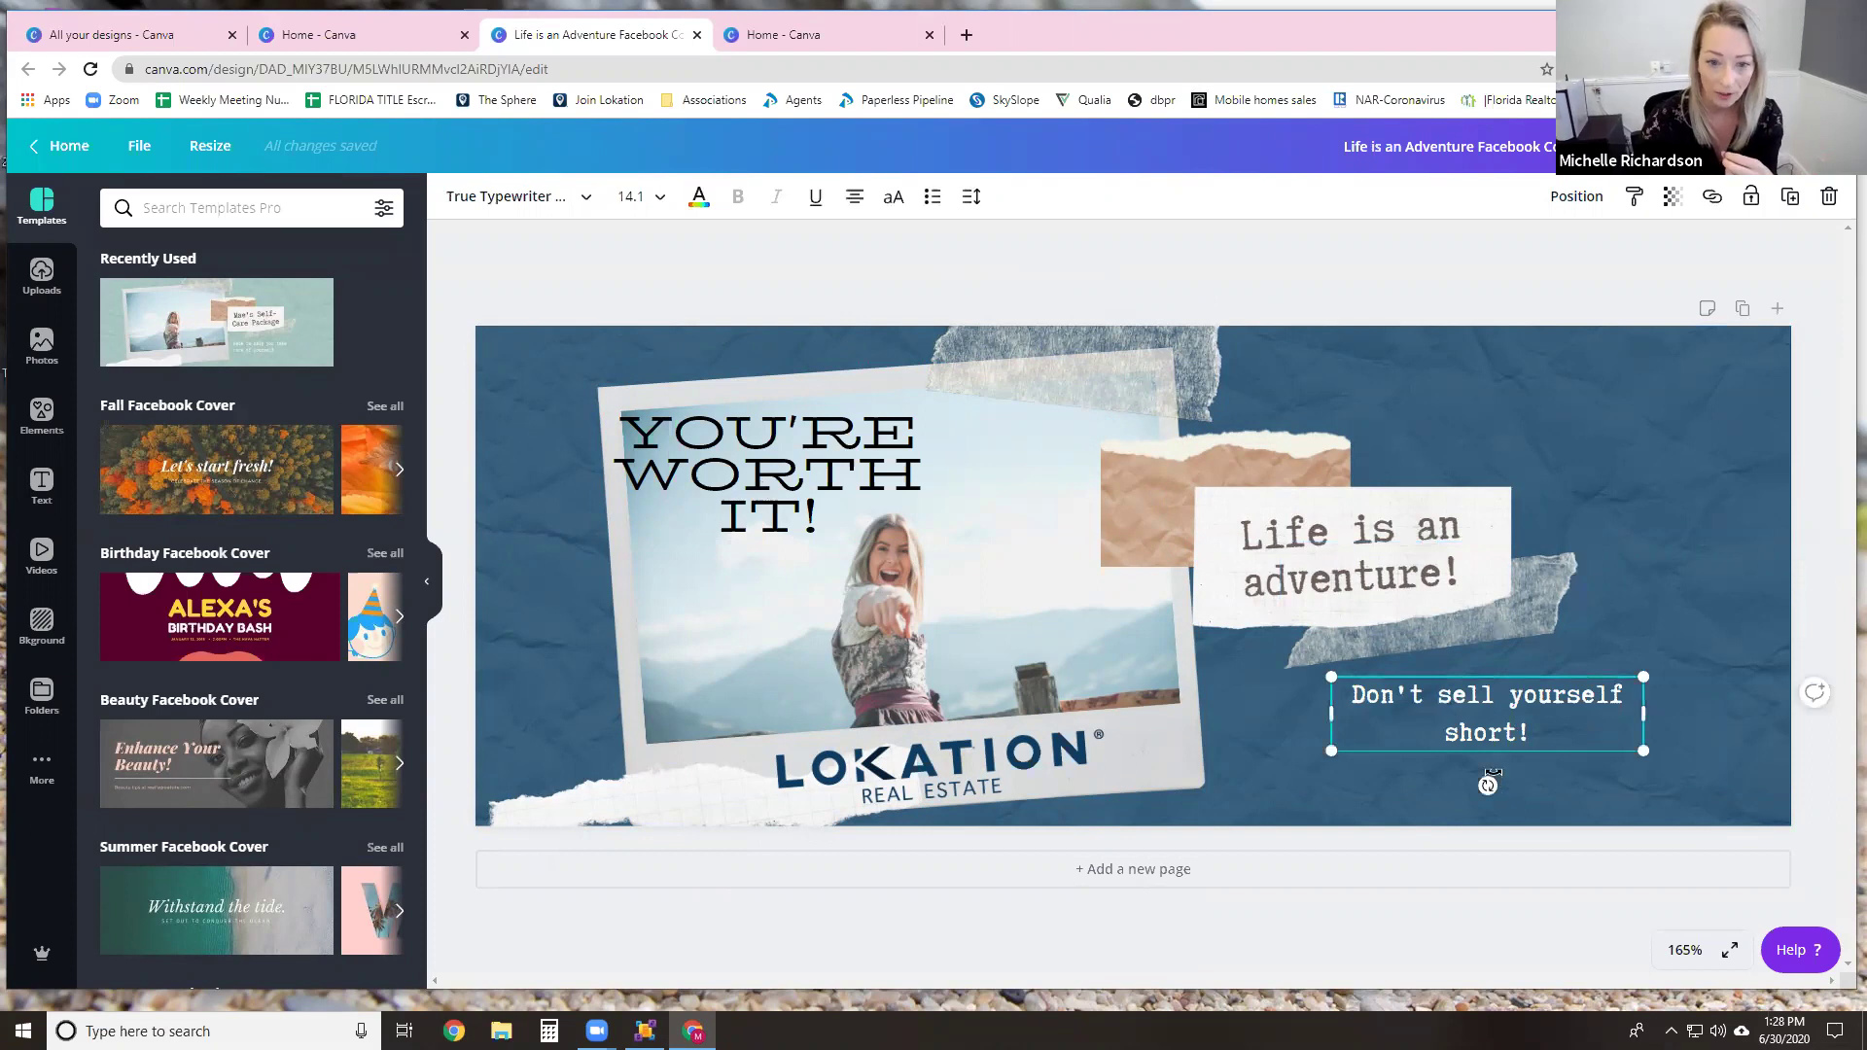
click(521, 389)
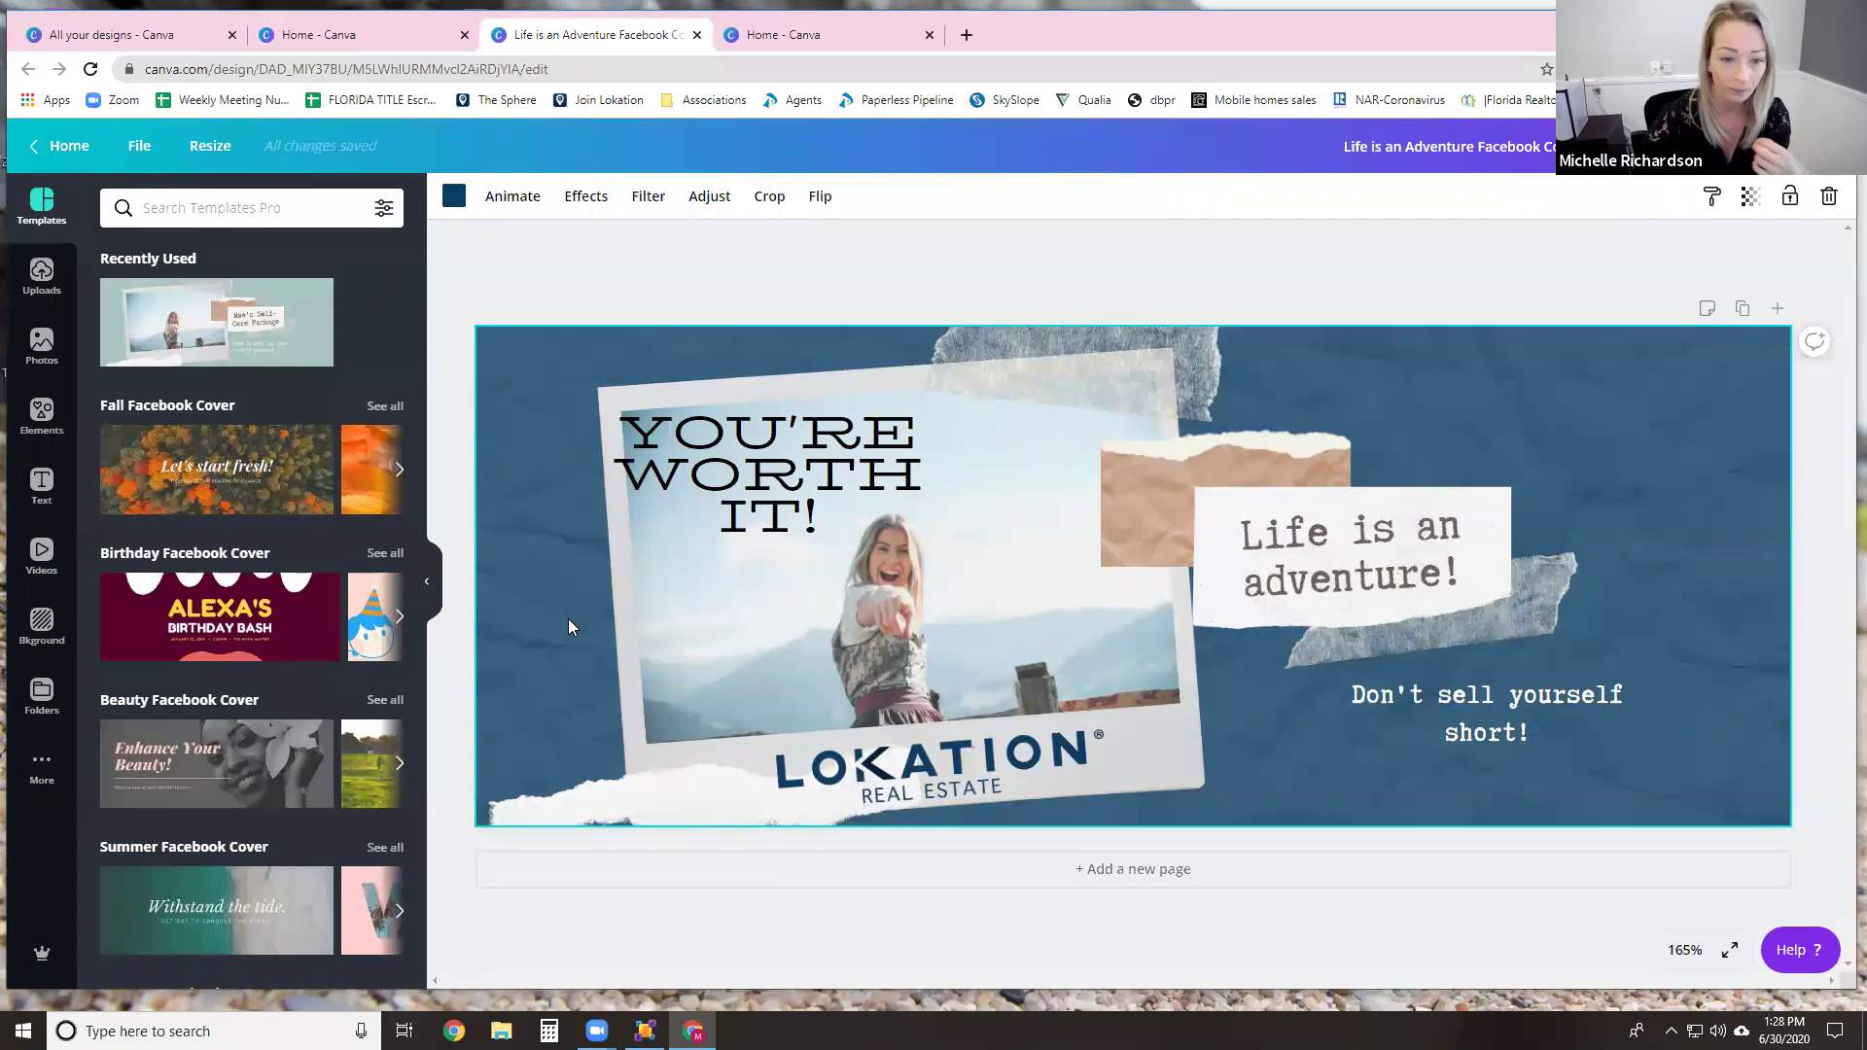
Step: Search the photo library for "ocean" and replace the woman's picture in the polaroid with the green wave photo
click(871, 639)
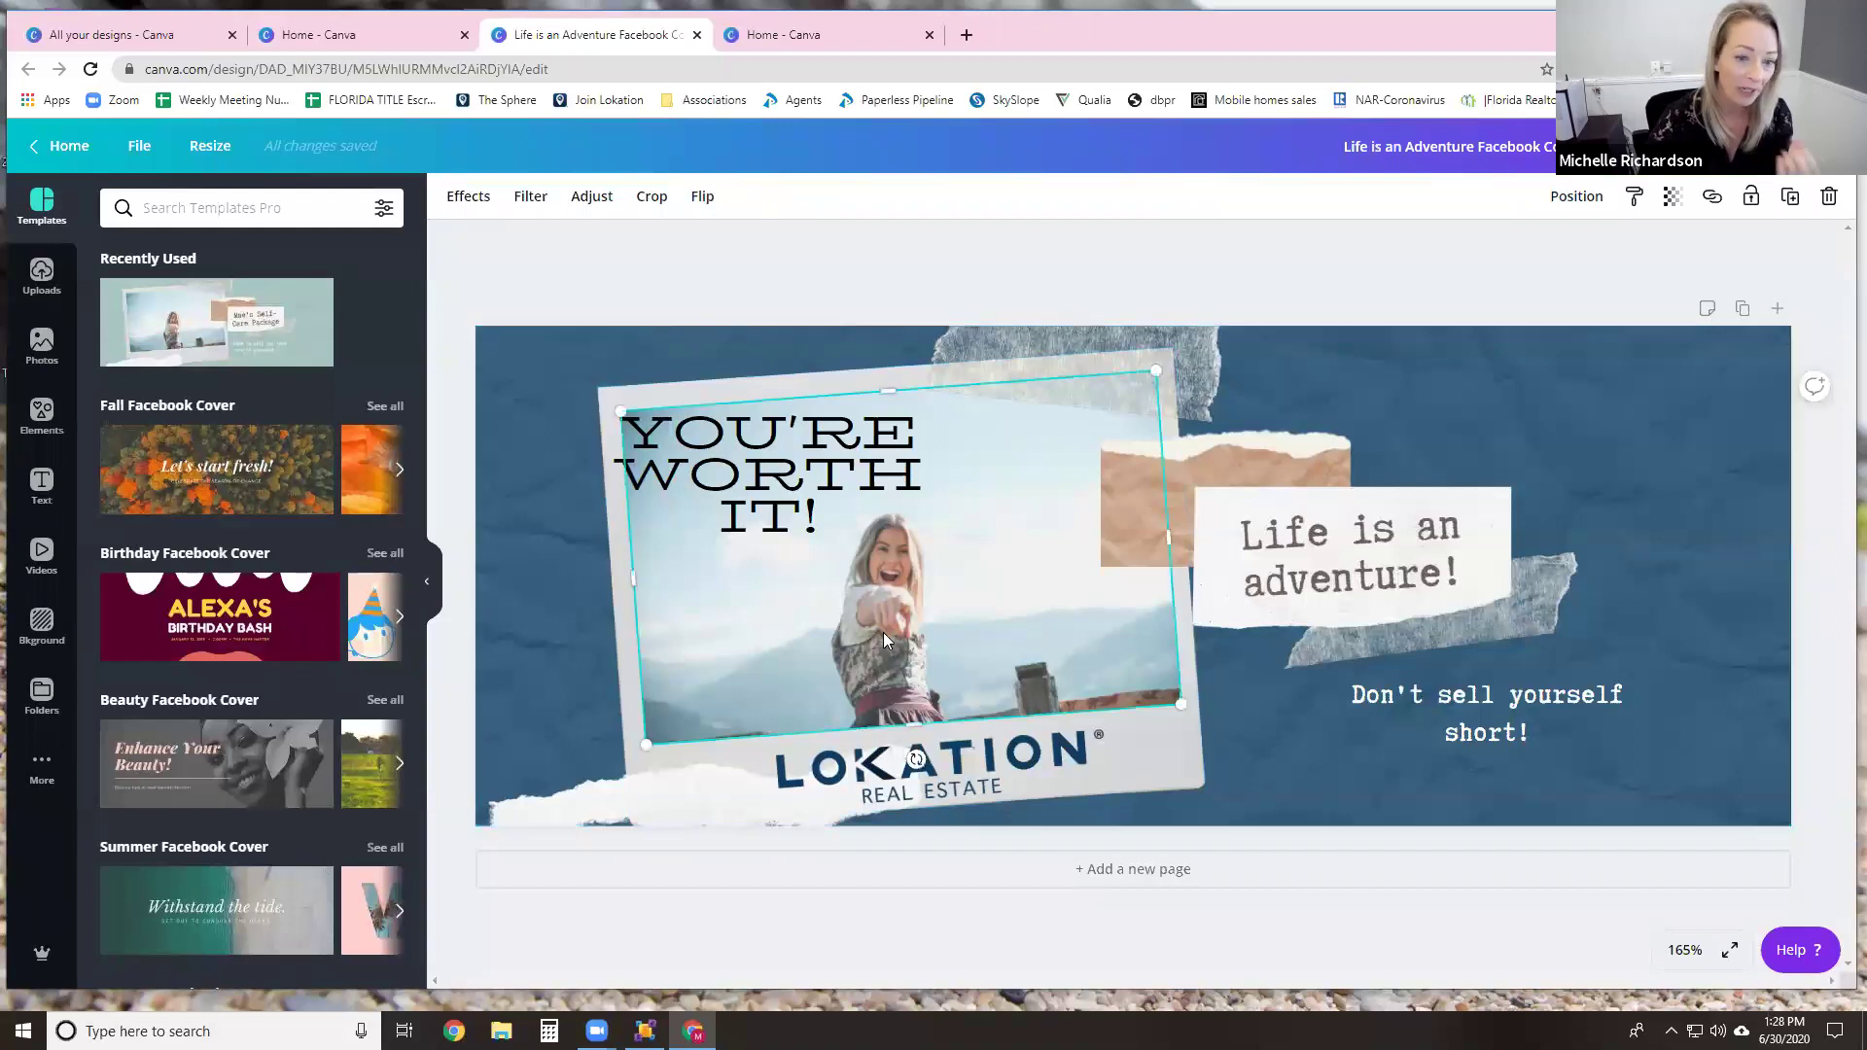
click(42, 350)
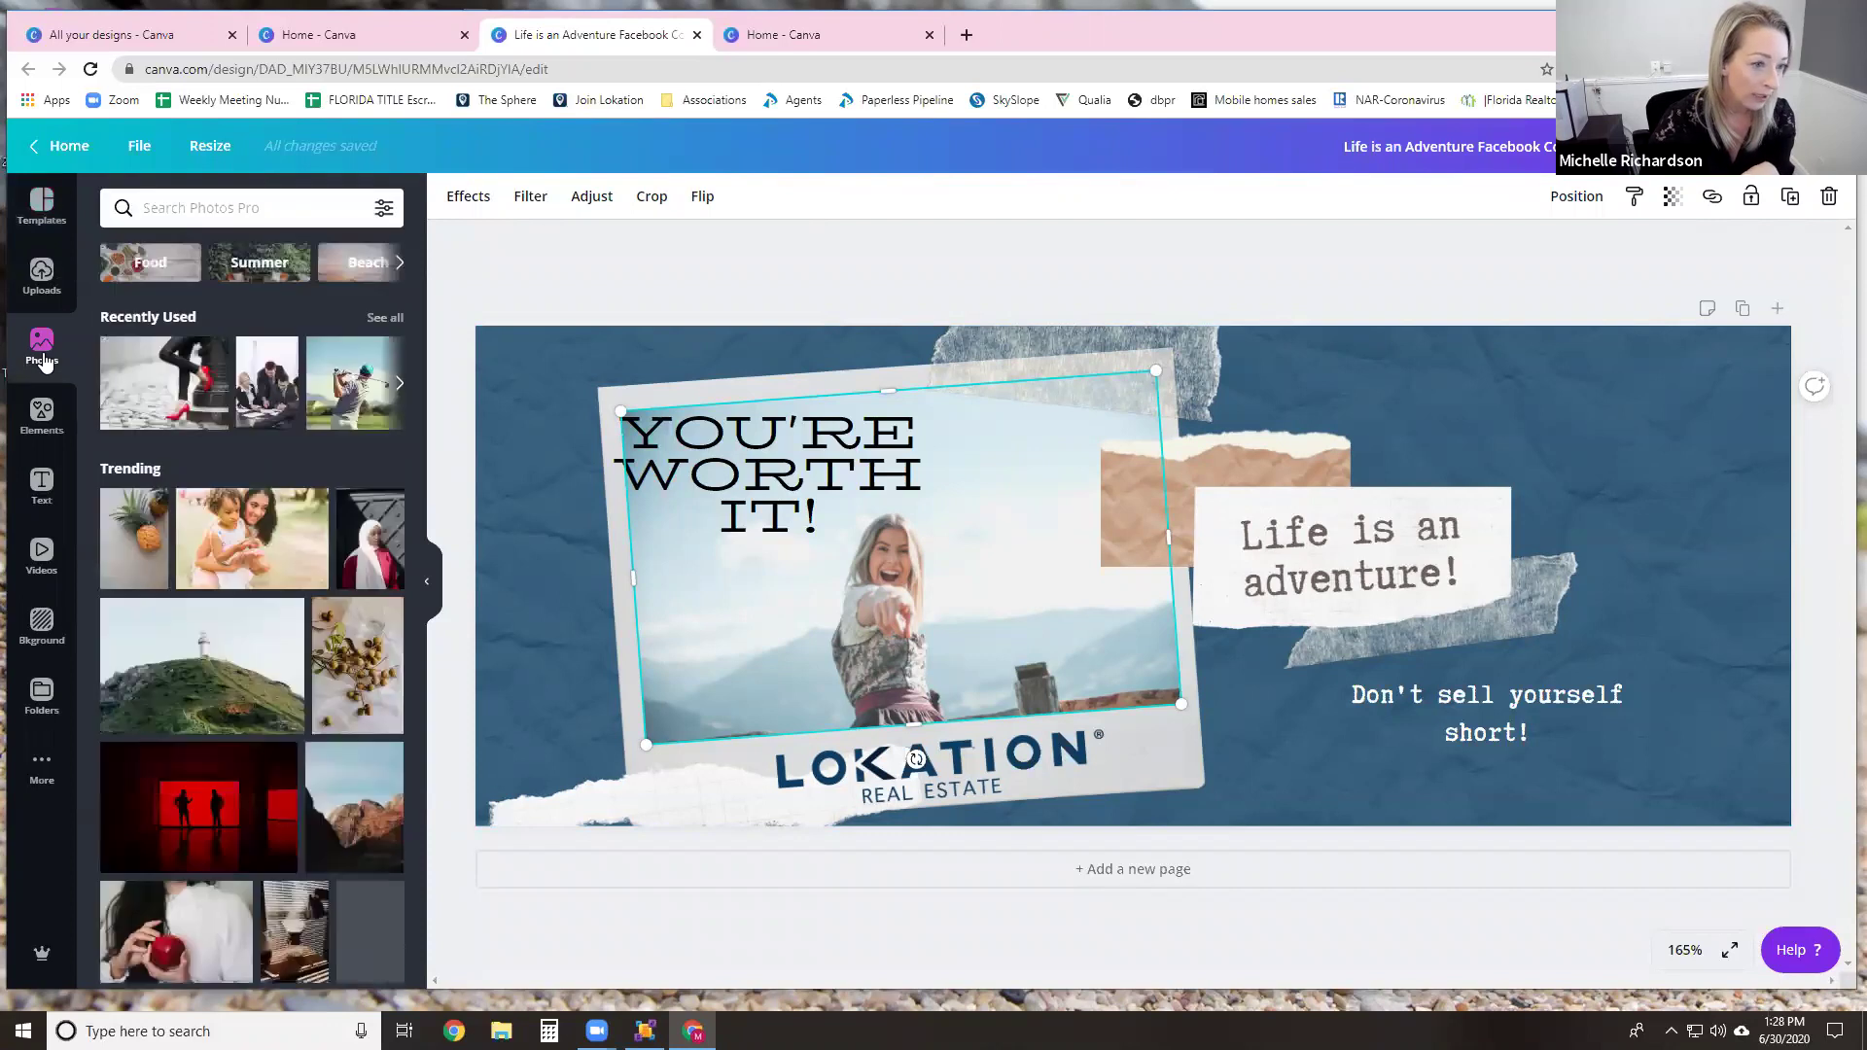
click(249, 216)
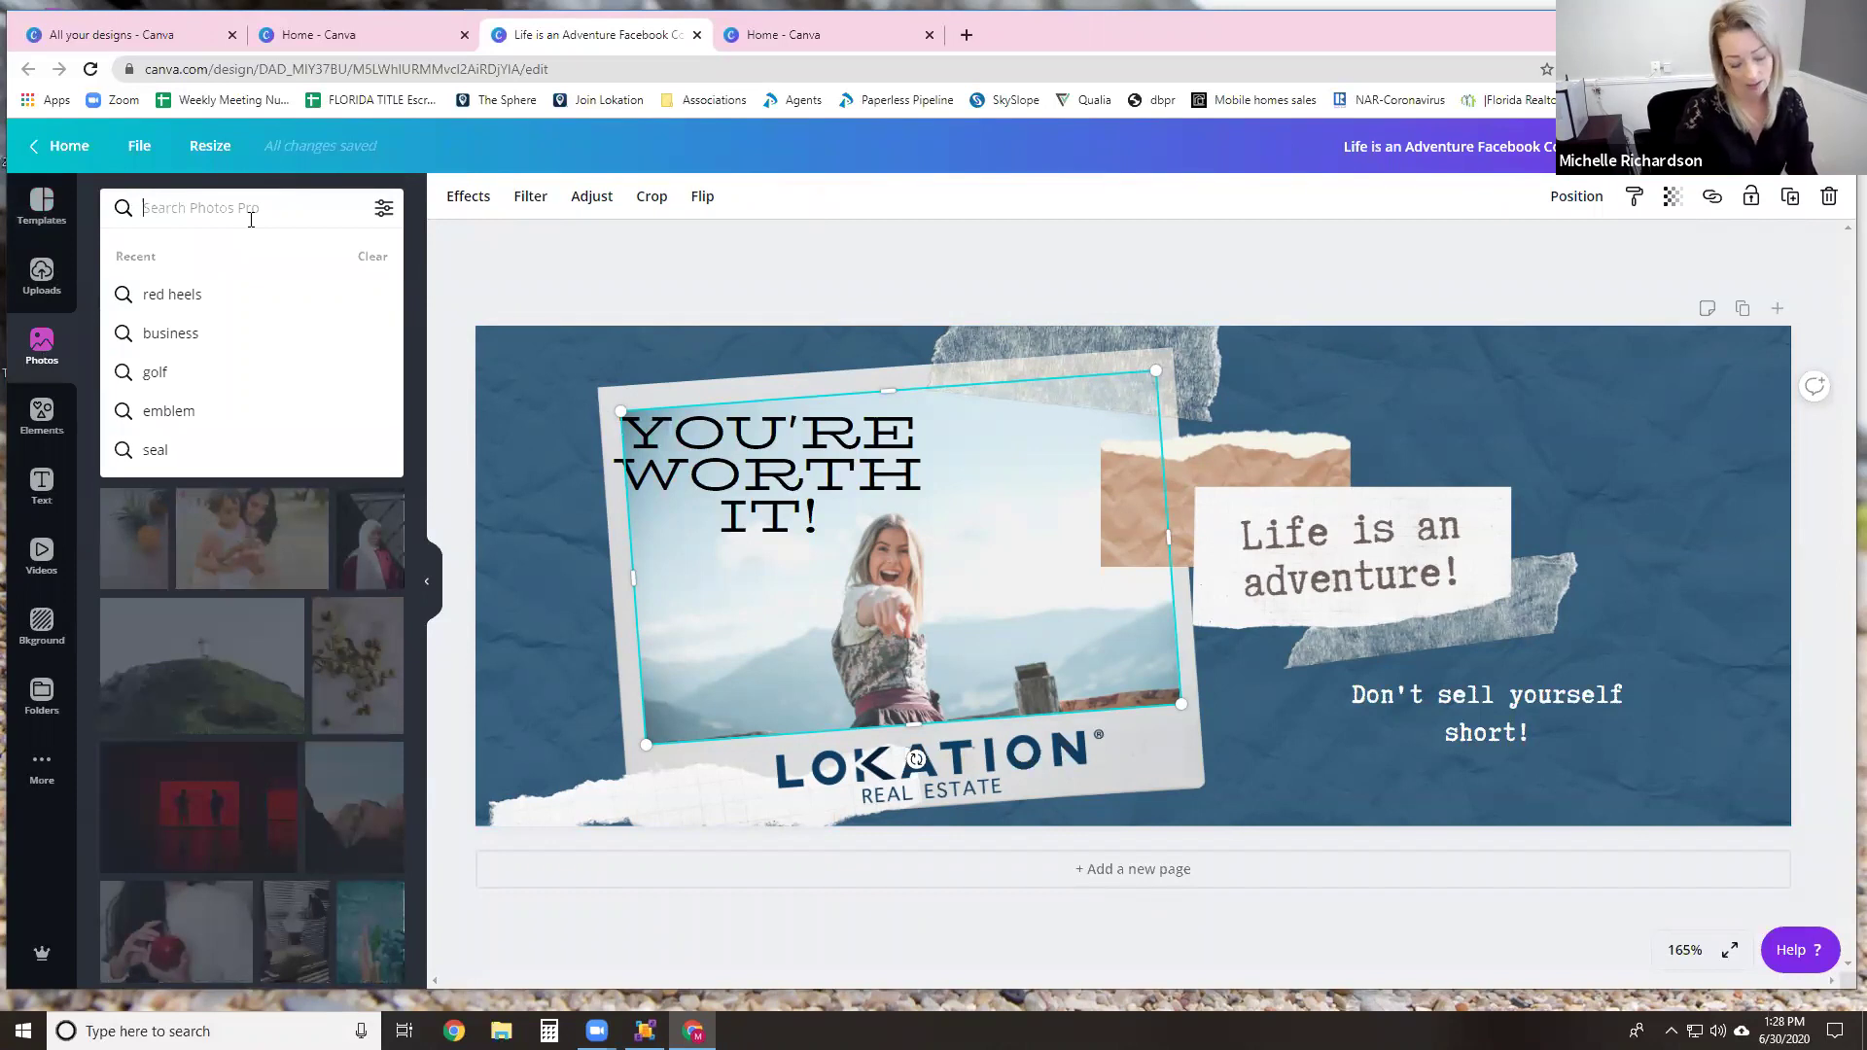
text(ocean)
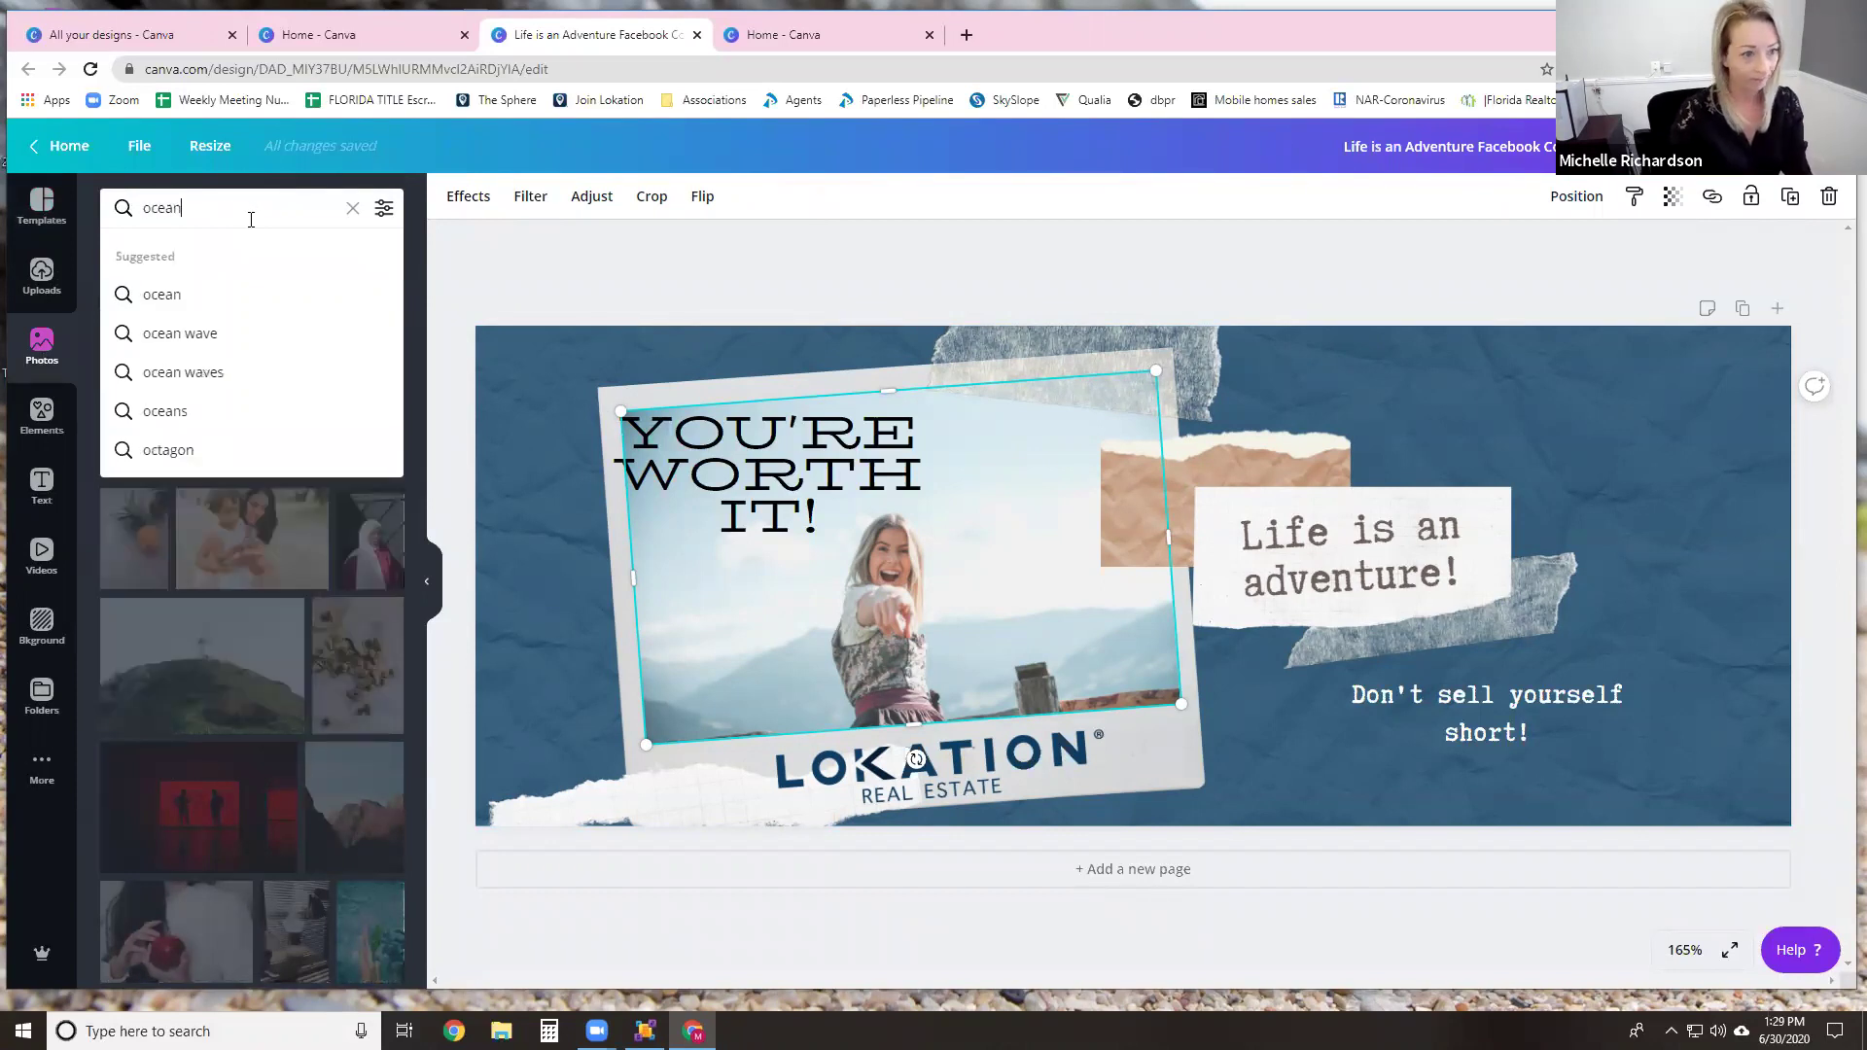
key(Return)
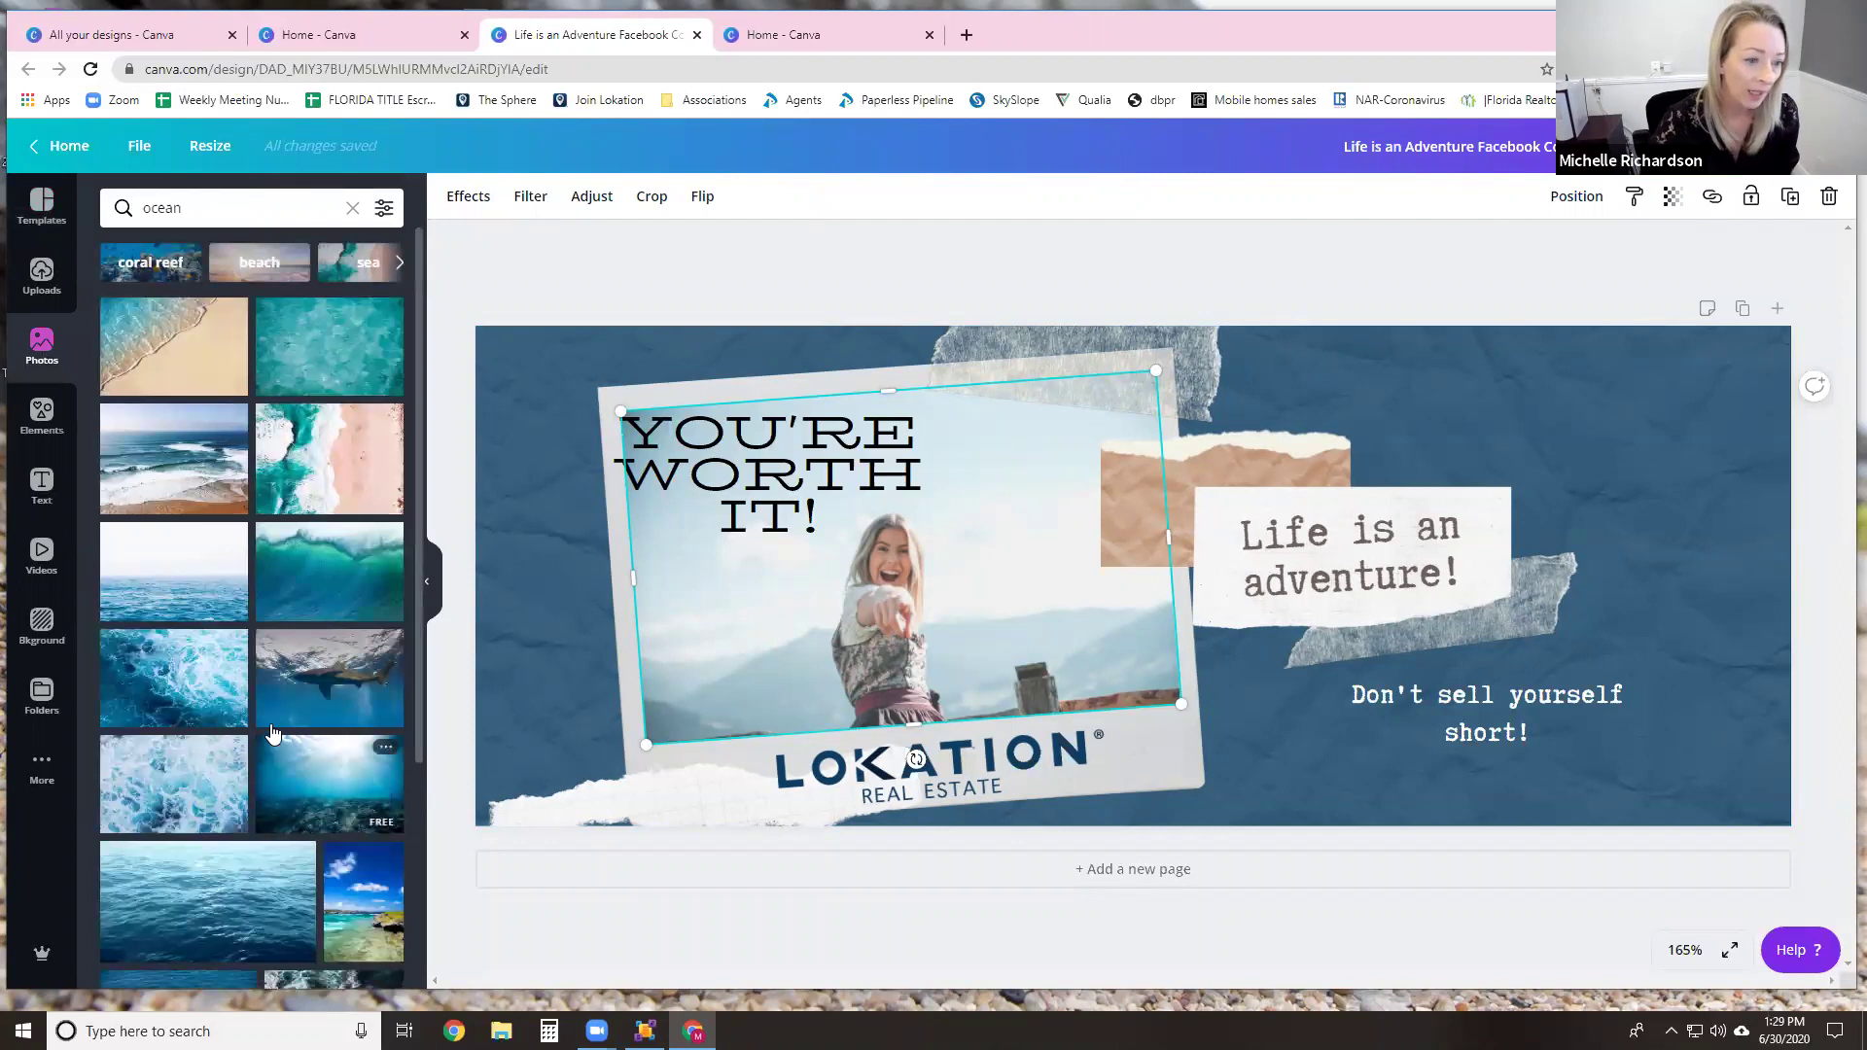
drag(298, 591, 858, 605)
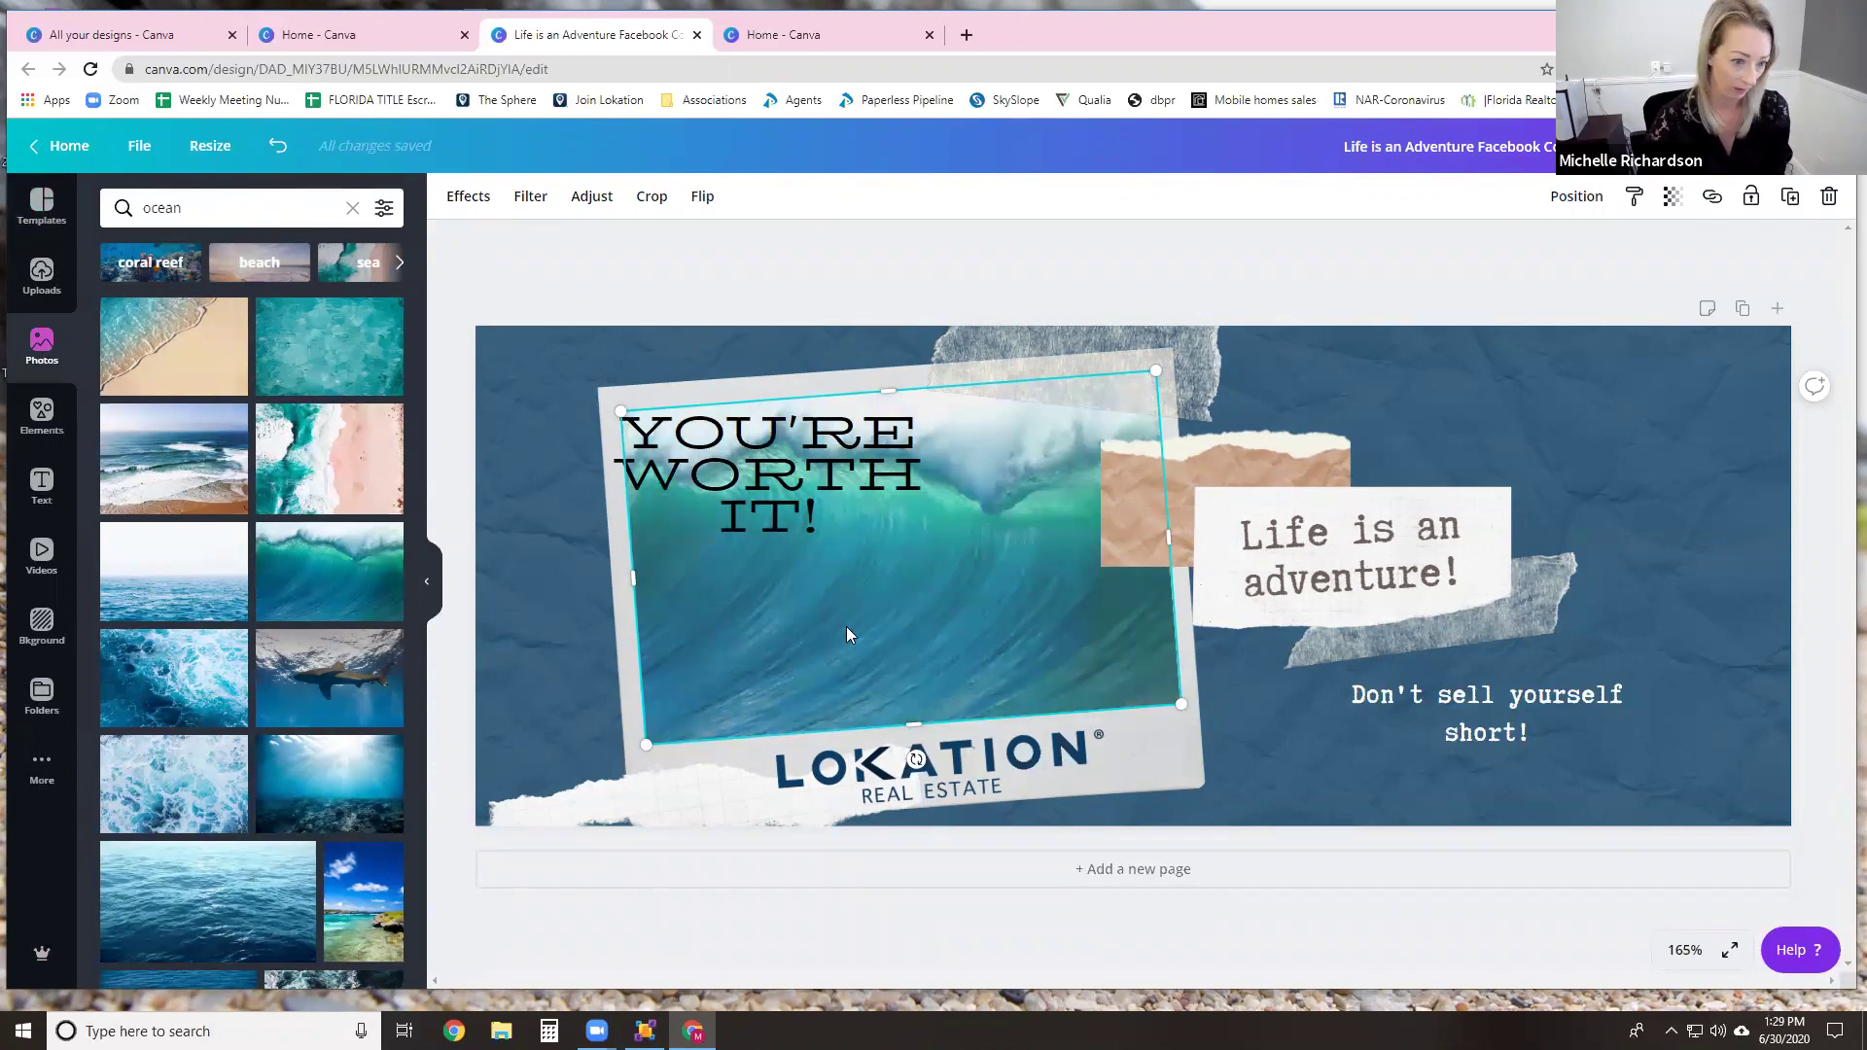
Step: Try the shark photo in the polaroid, and undo both photo replacements
drag(313, 698, 787, 603)
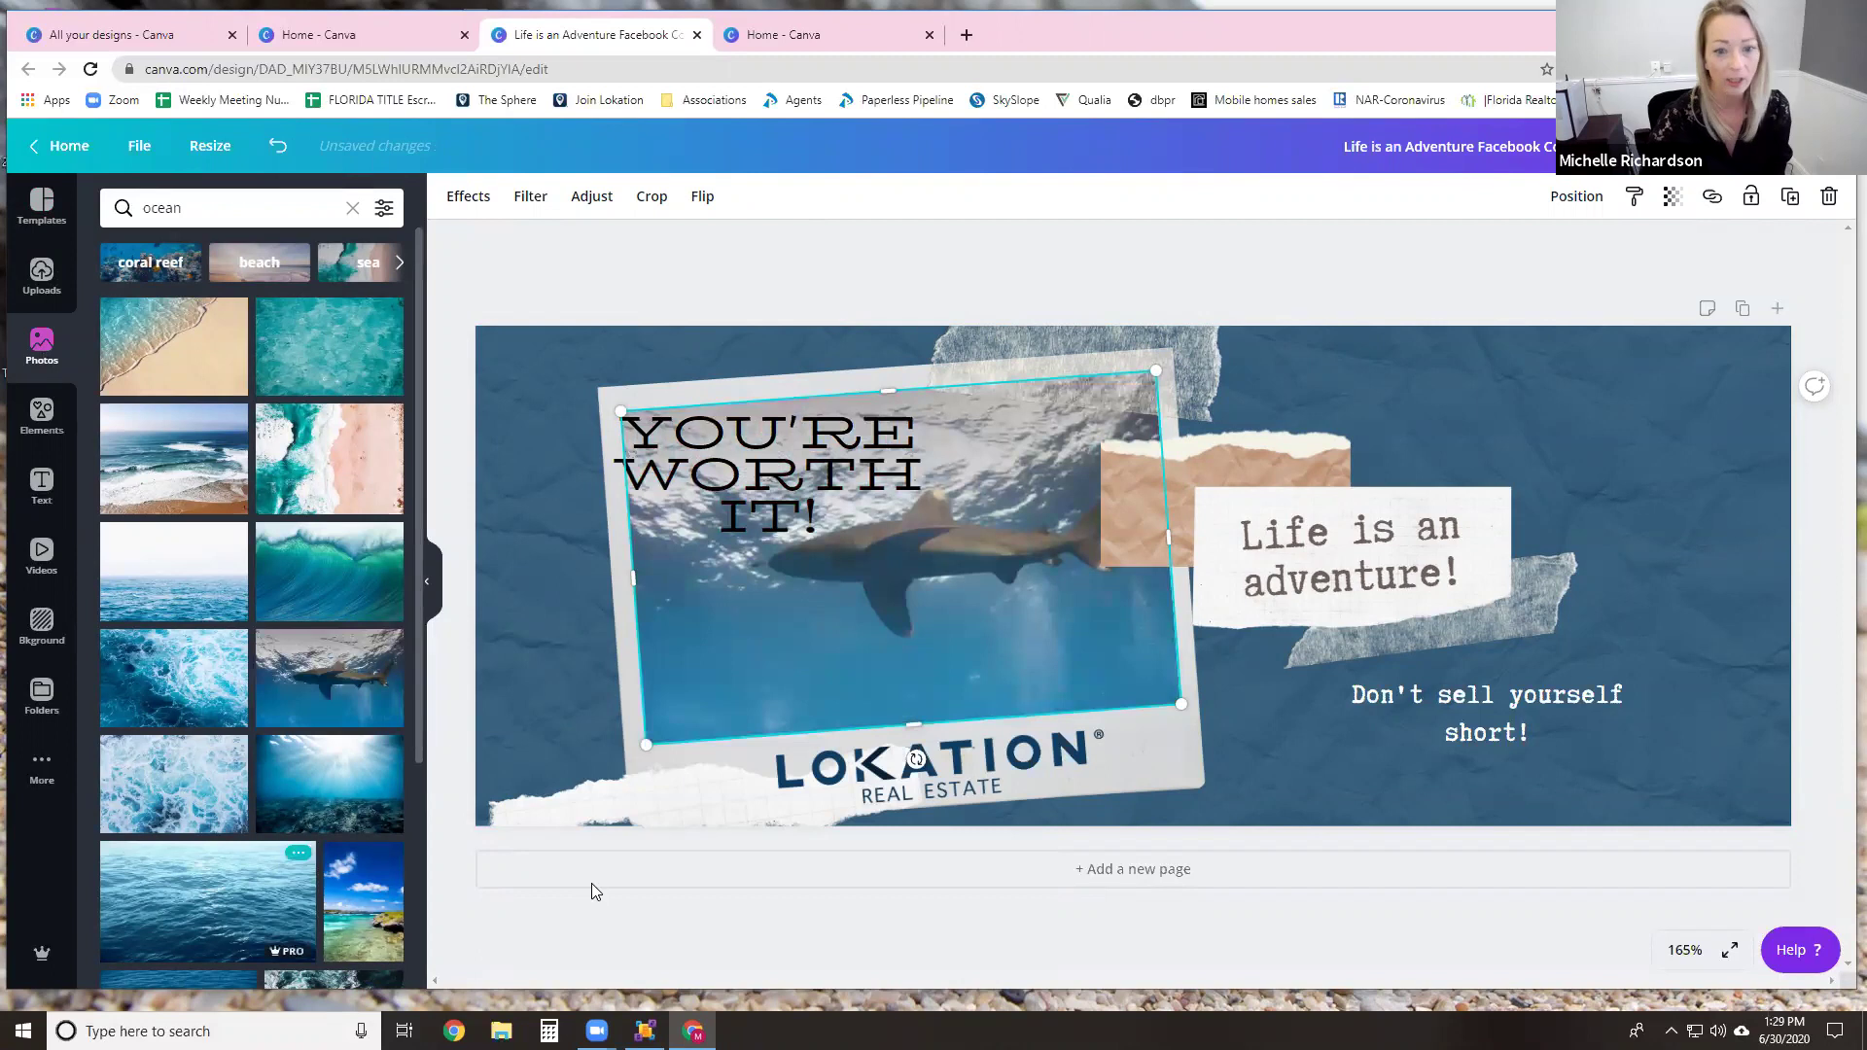
scroll(297, 832, down, 6)
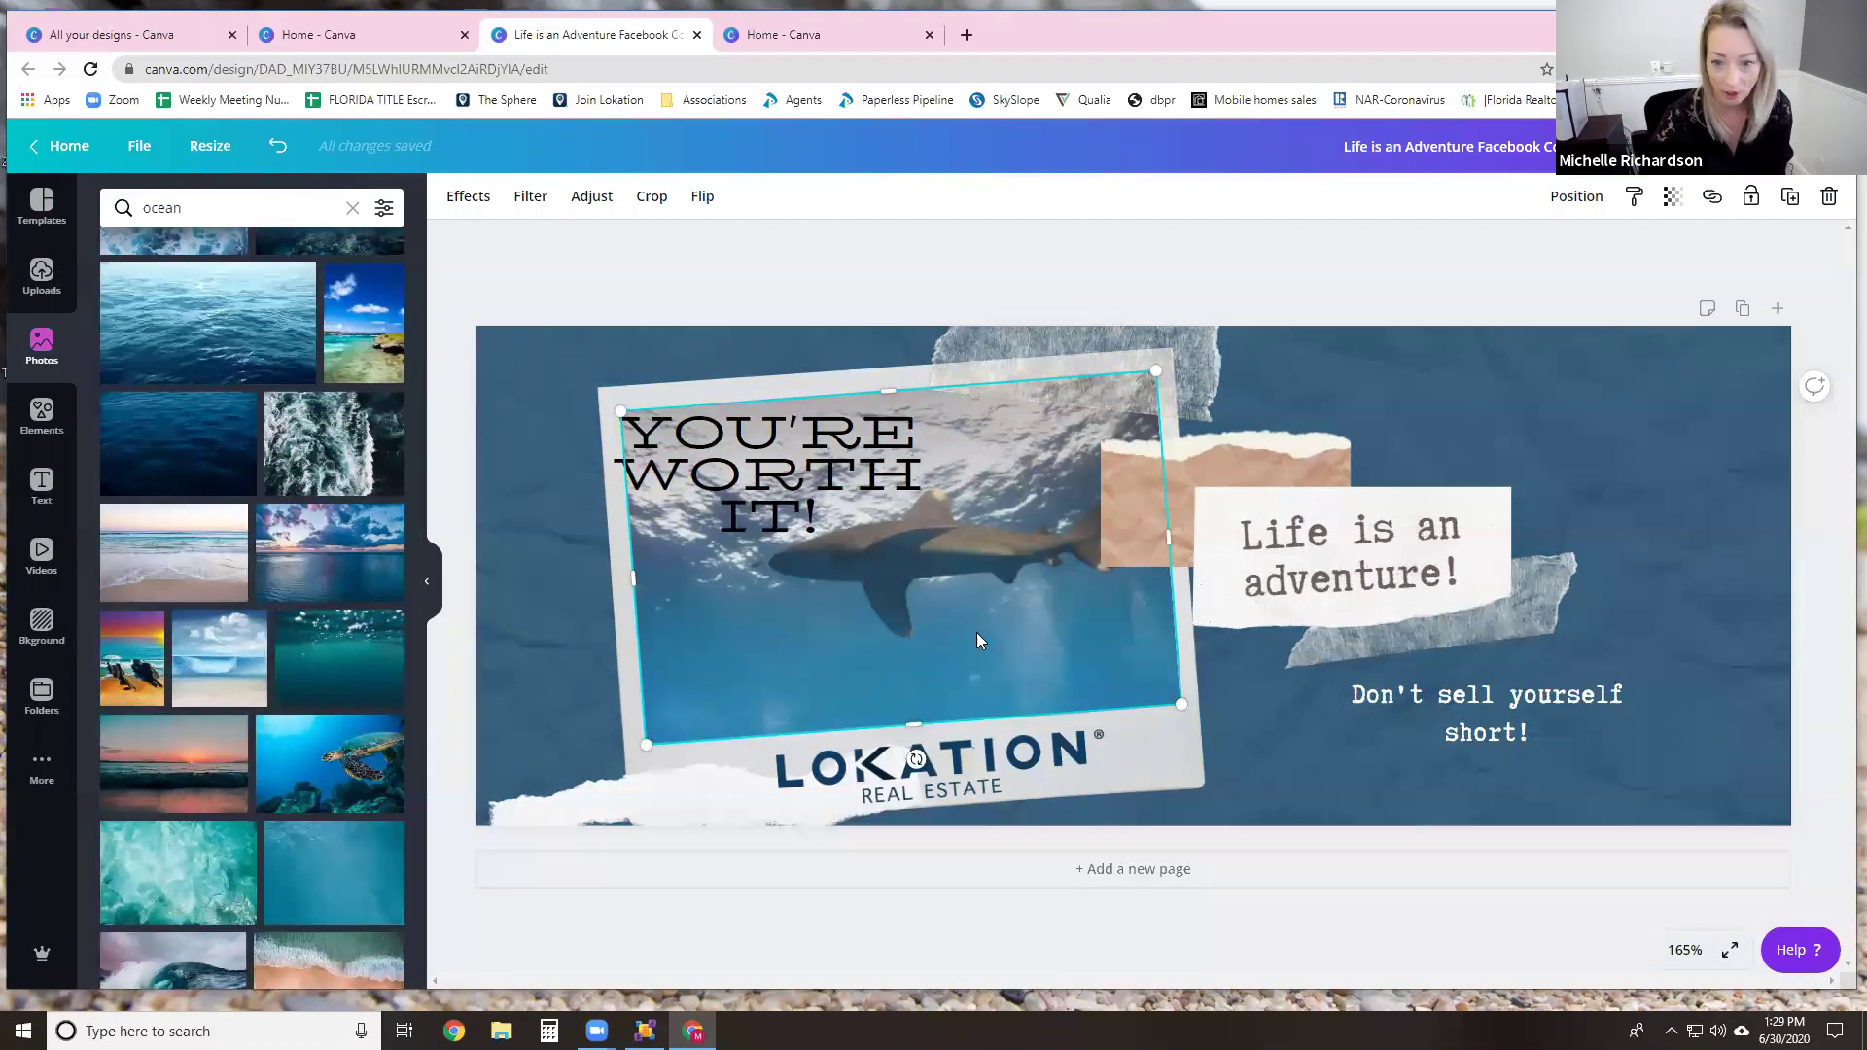
click(276, 148)
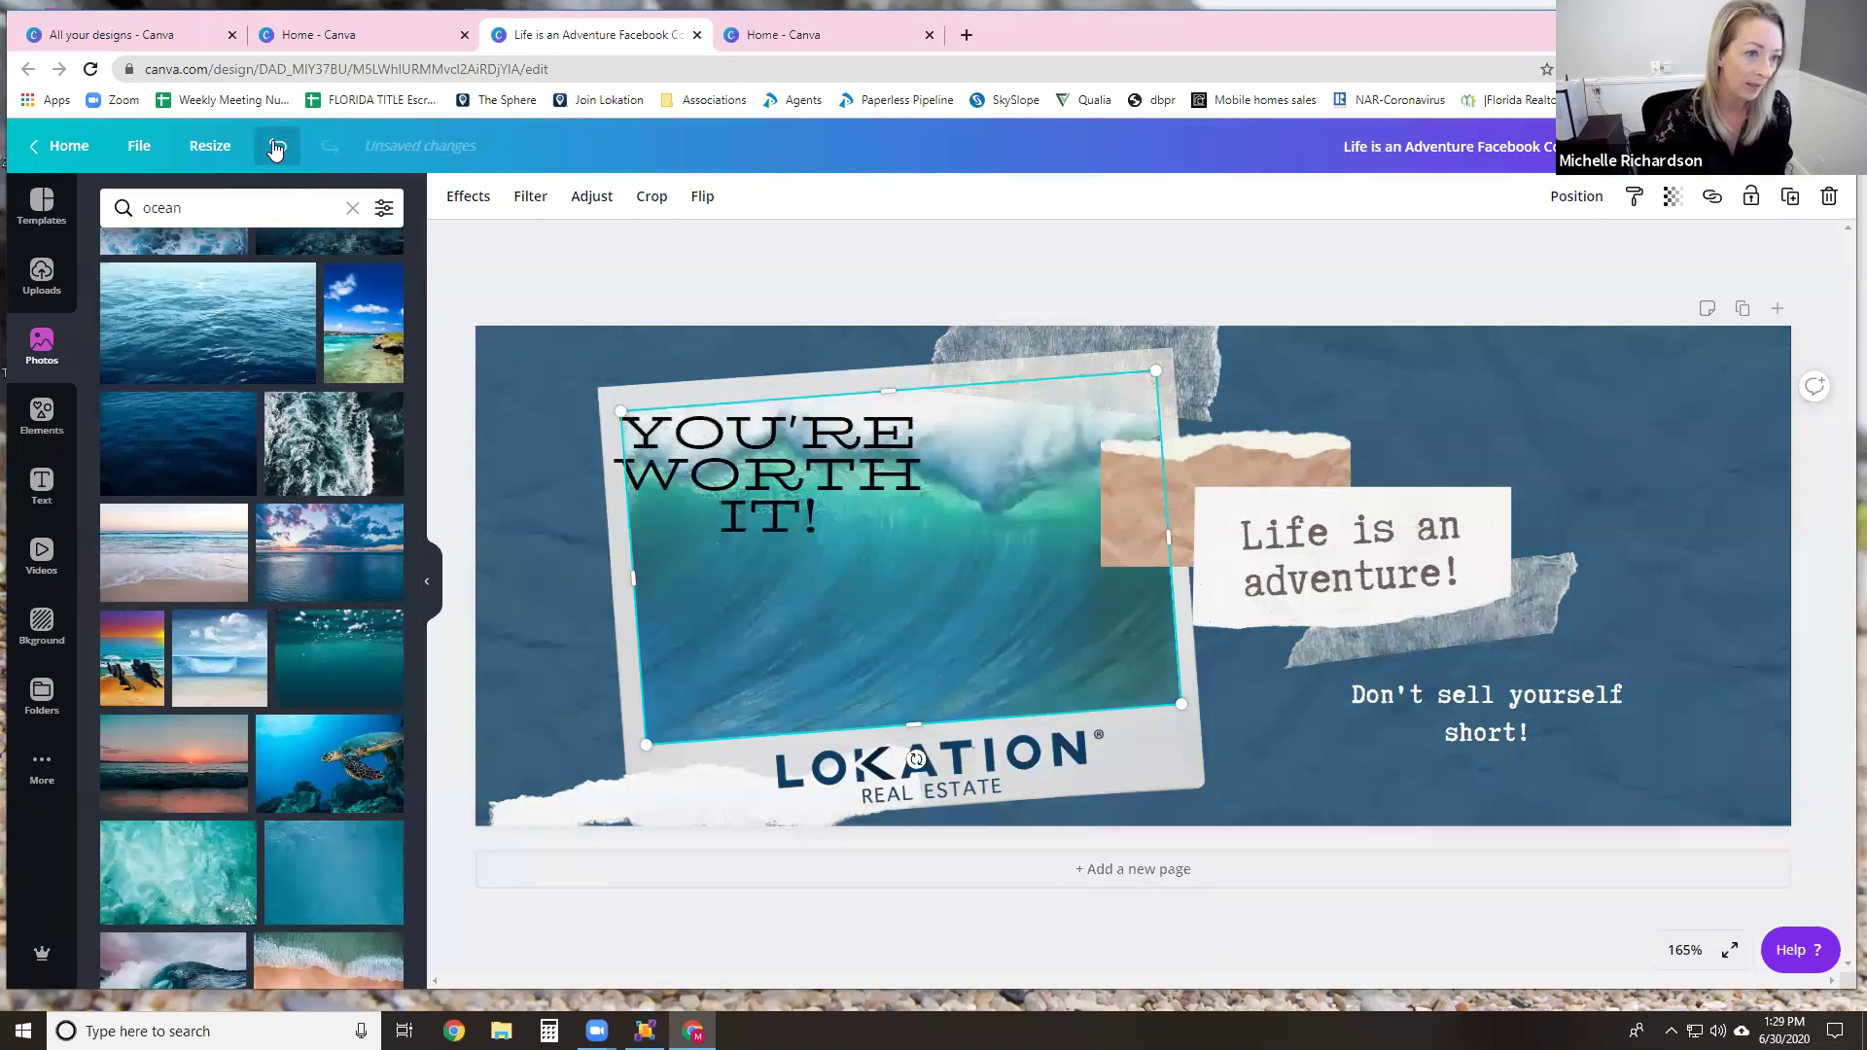
click(276, 146)
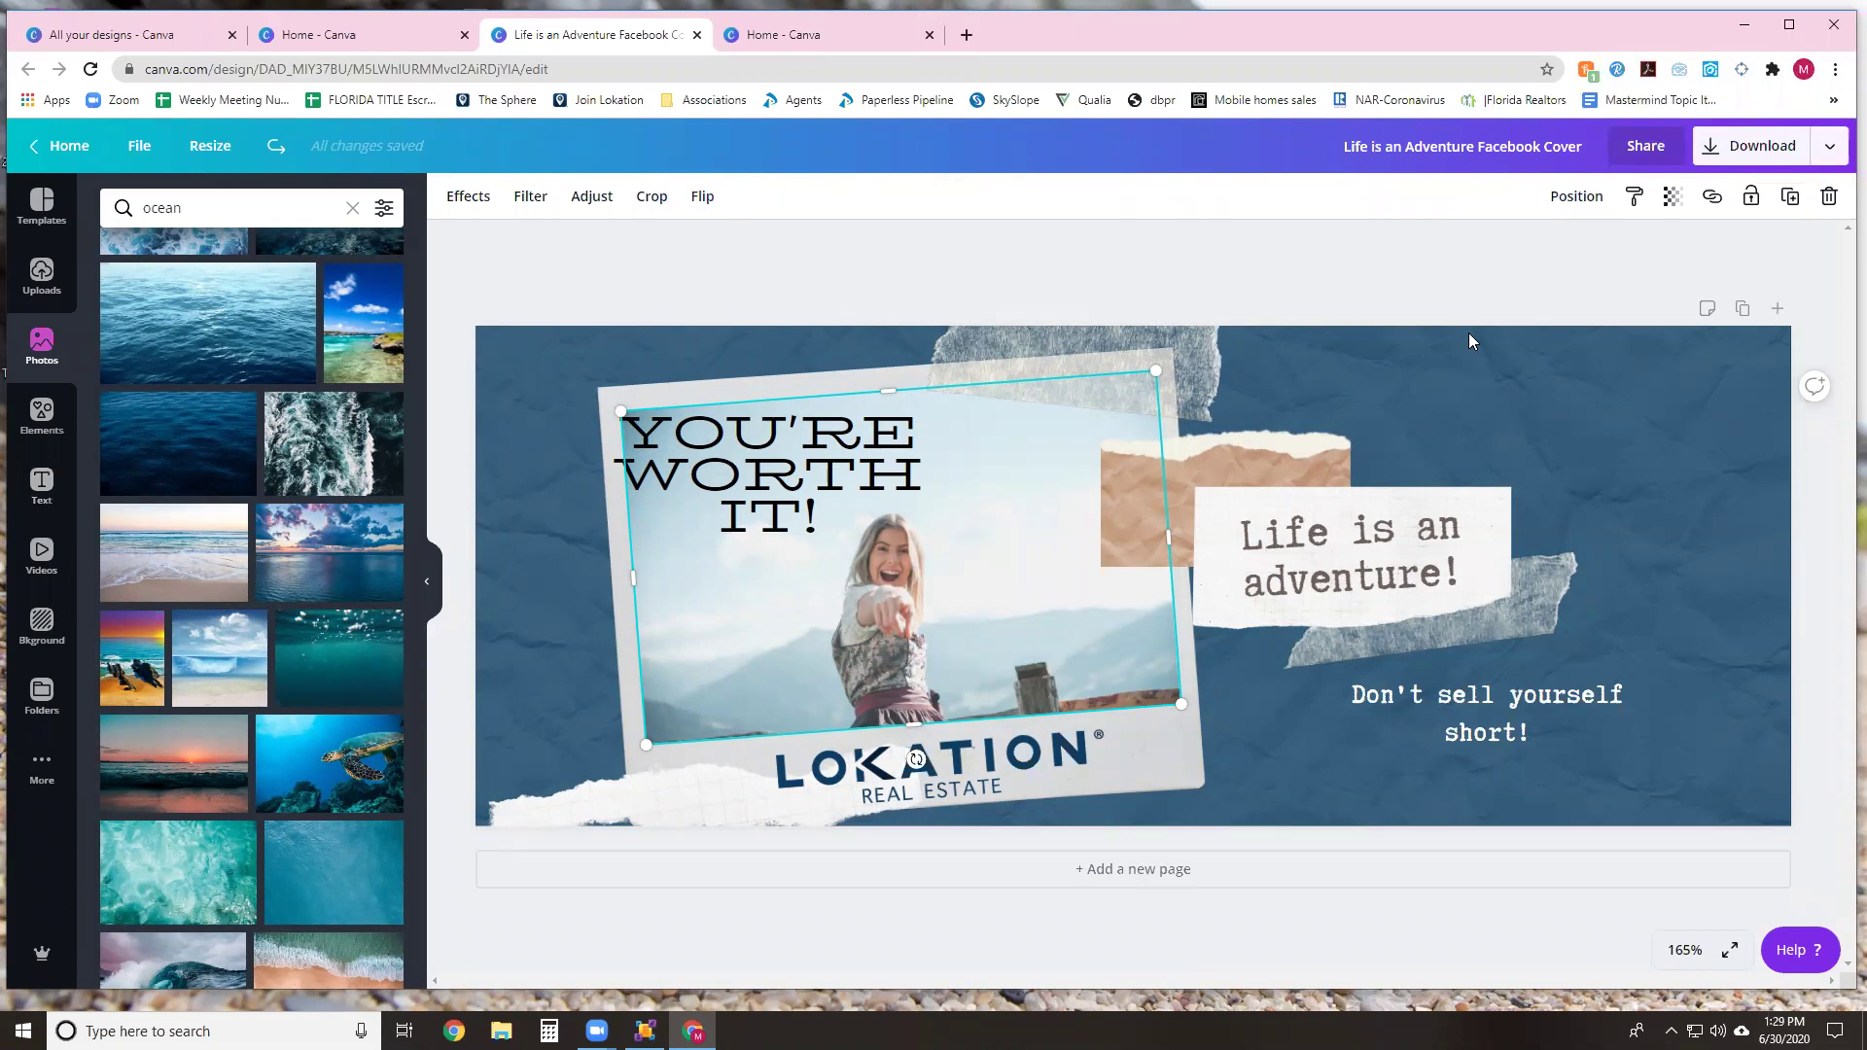
Step: Look at the cover's publishing options and the file types offered for download, and close them without downloading
click(1238, 267)
click(1828, 148)
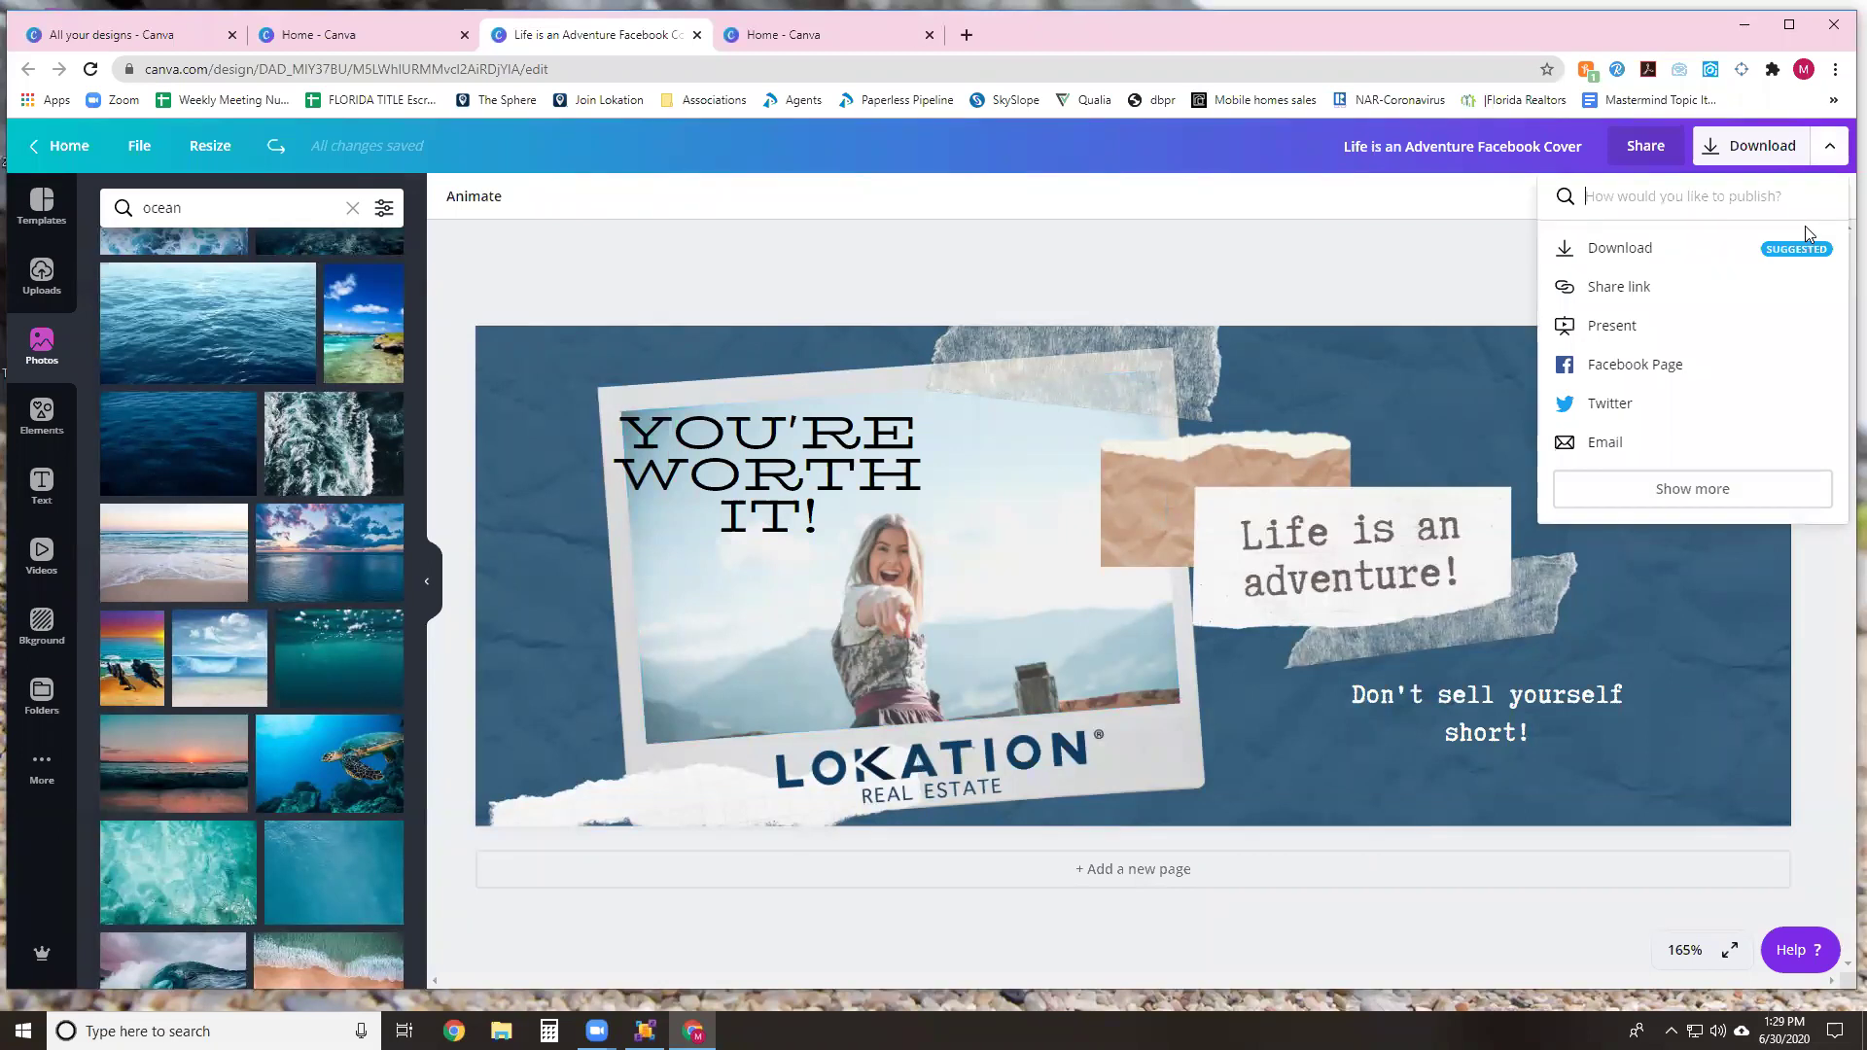
click(1618, 248)
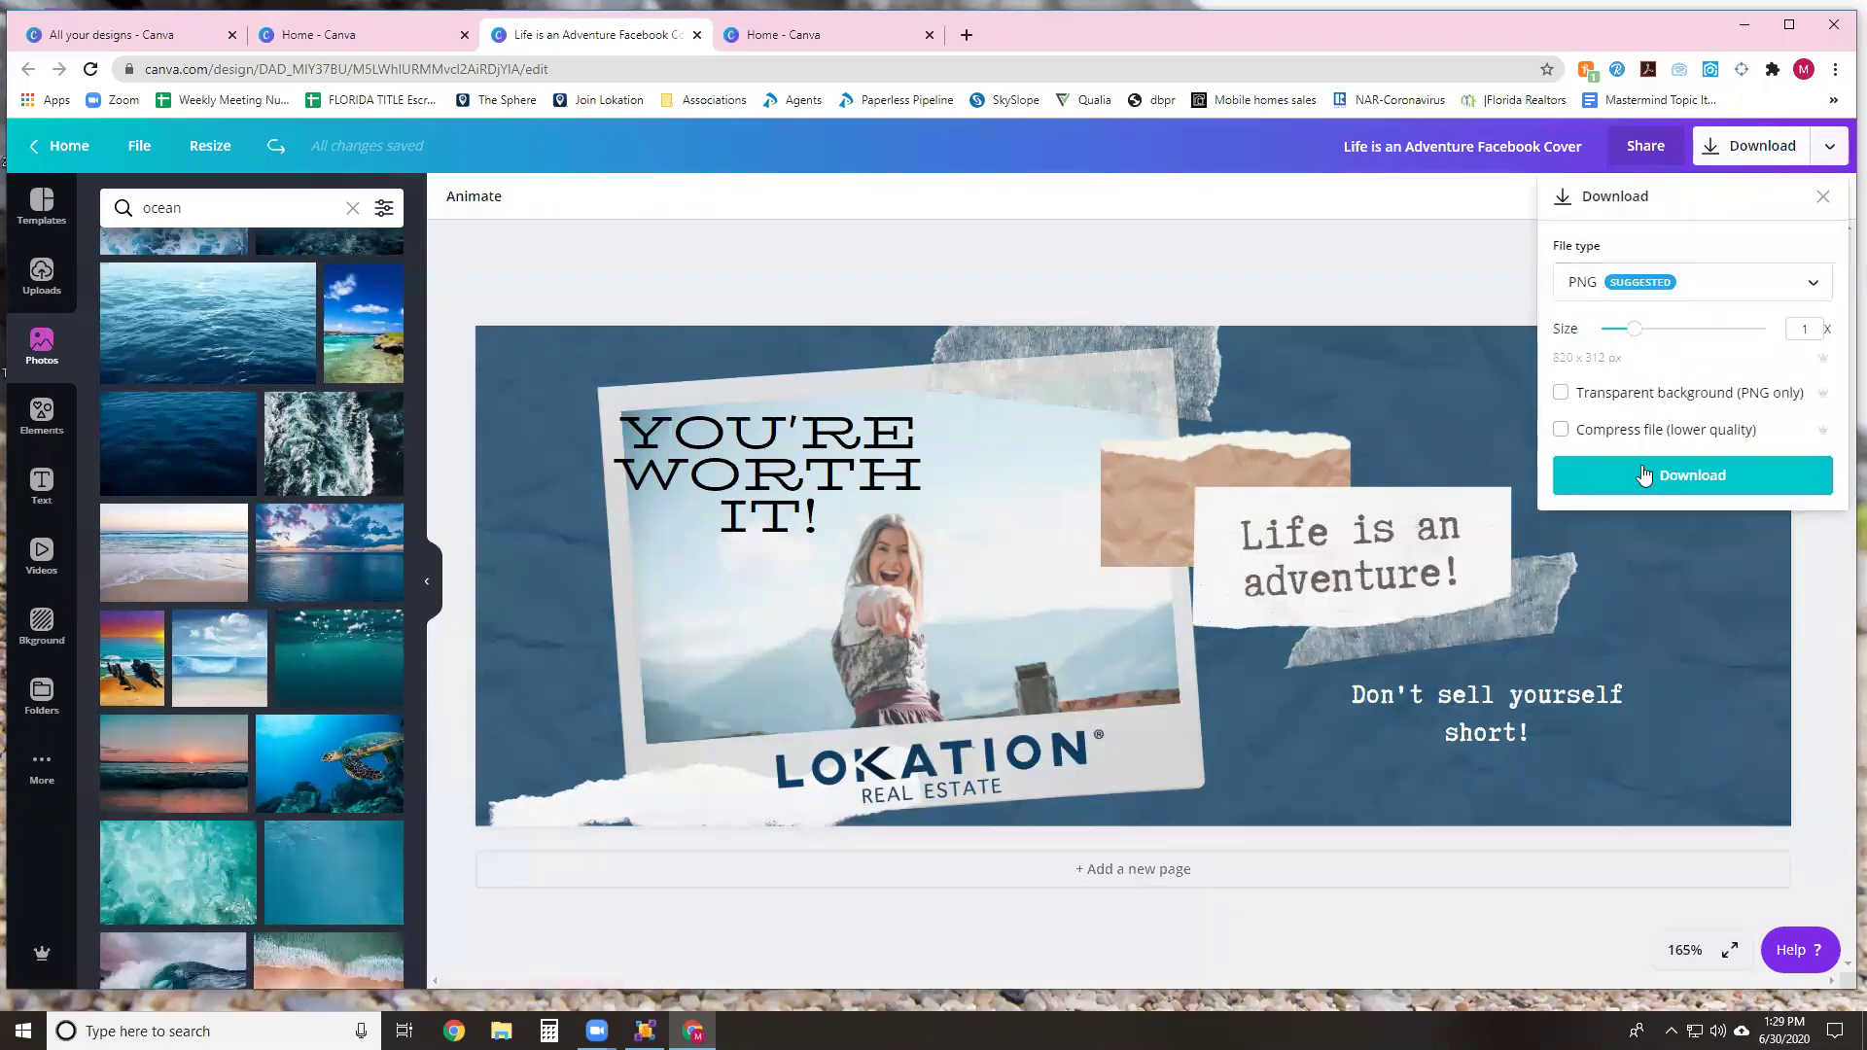
click(1771, 283)
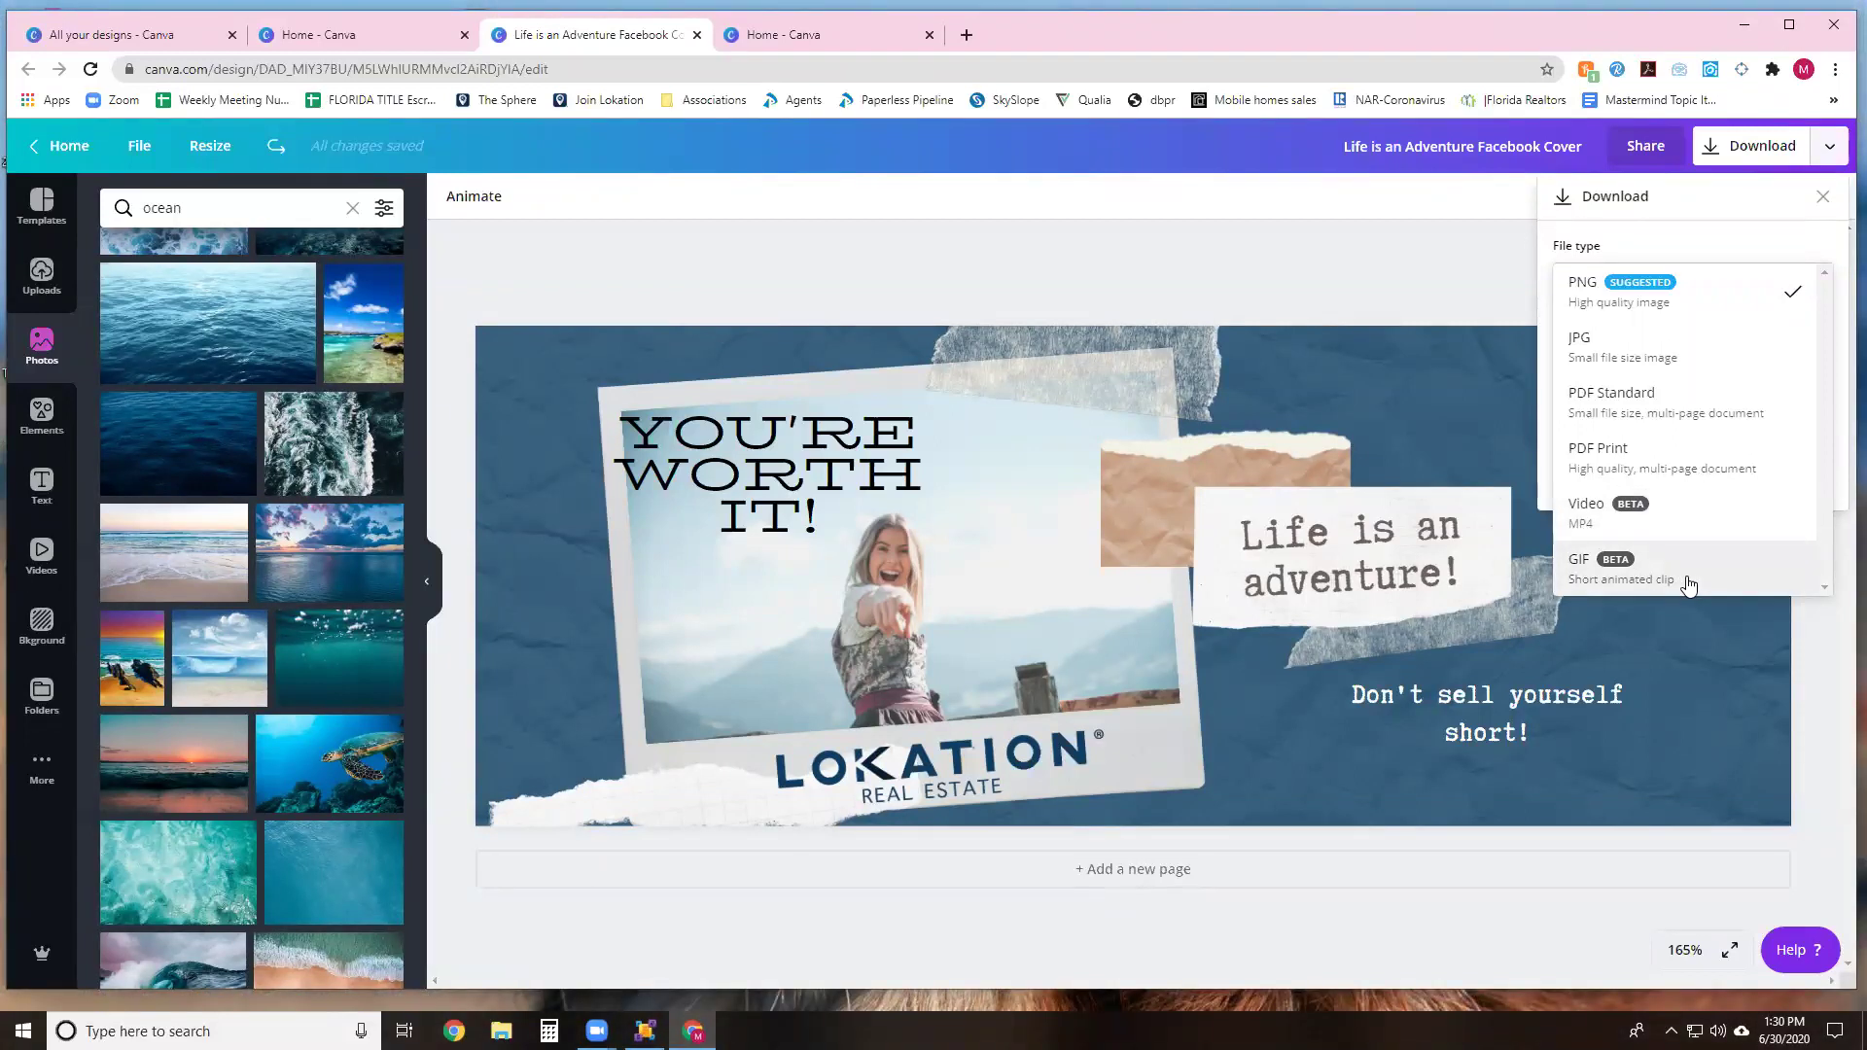
click(1441, 297)
Step: Return to the home page and open the pink-bordered "Buying" Facebook Cover from the list of all designs
click(70, 147)
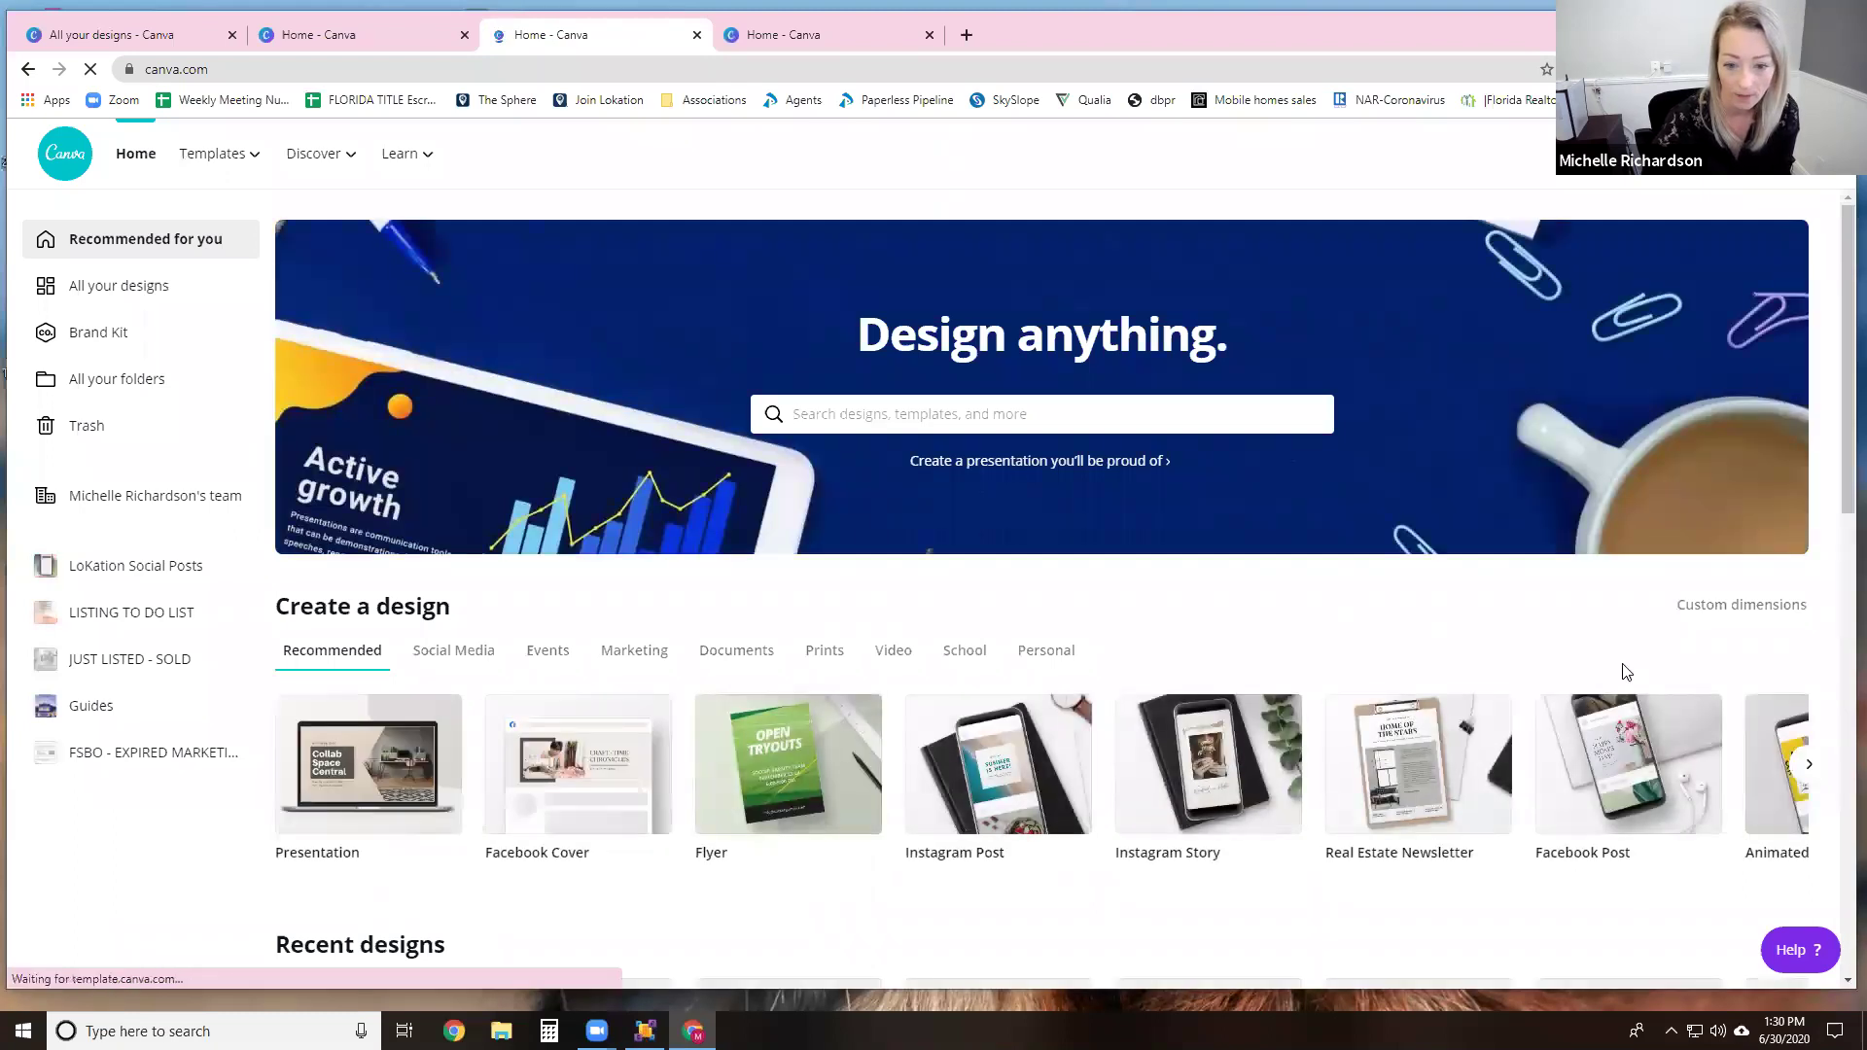
scroll(1201, 673, down, 3)
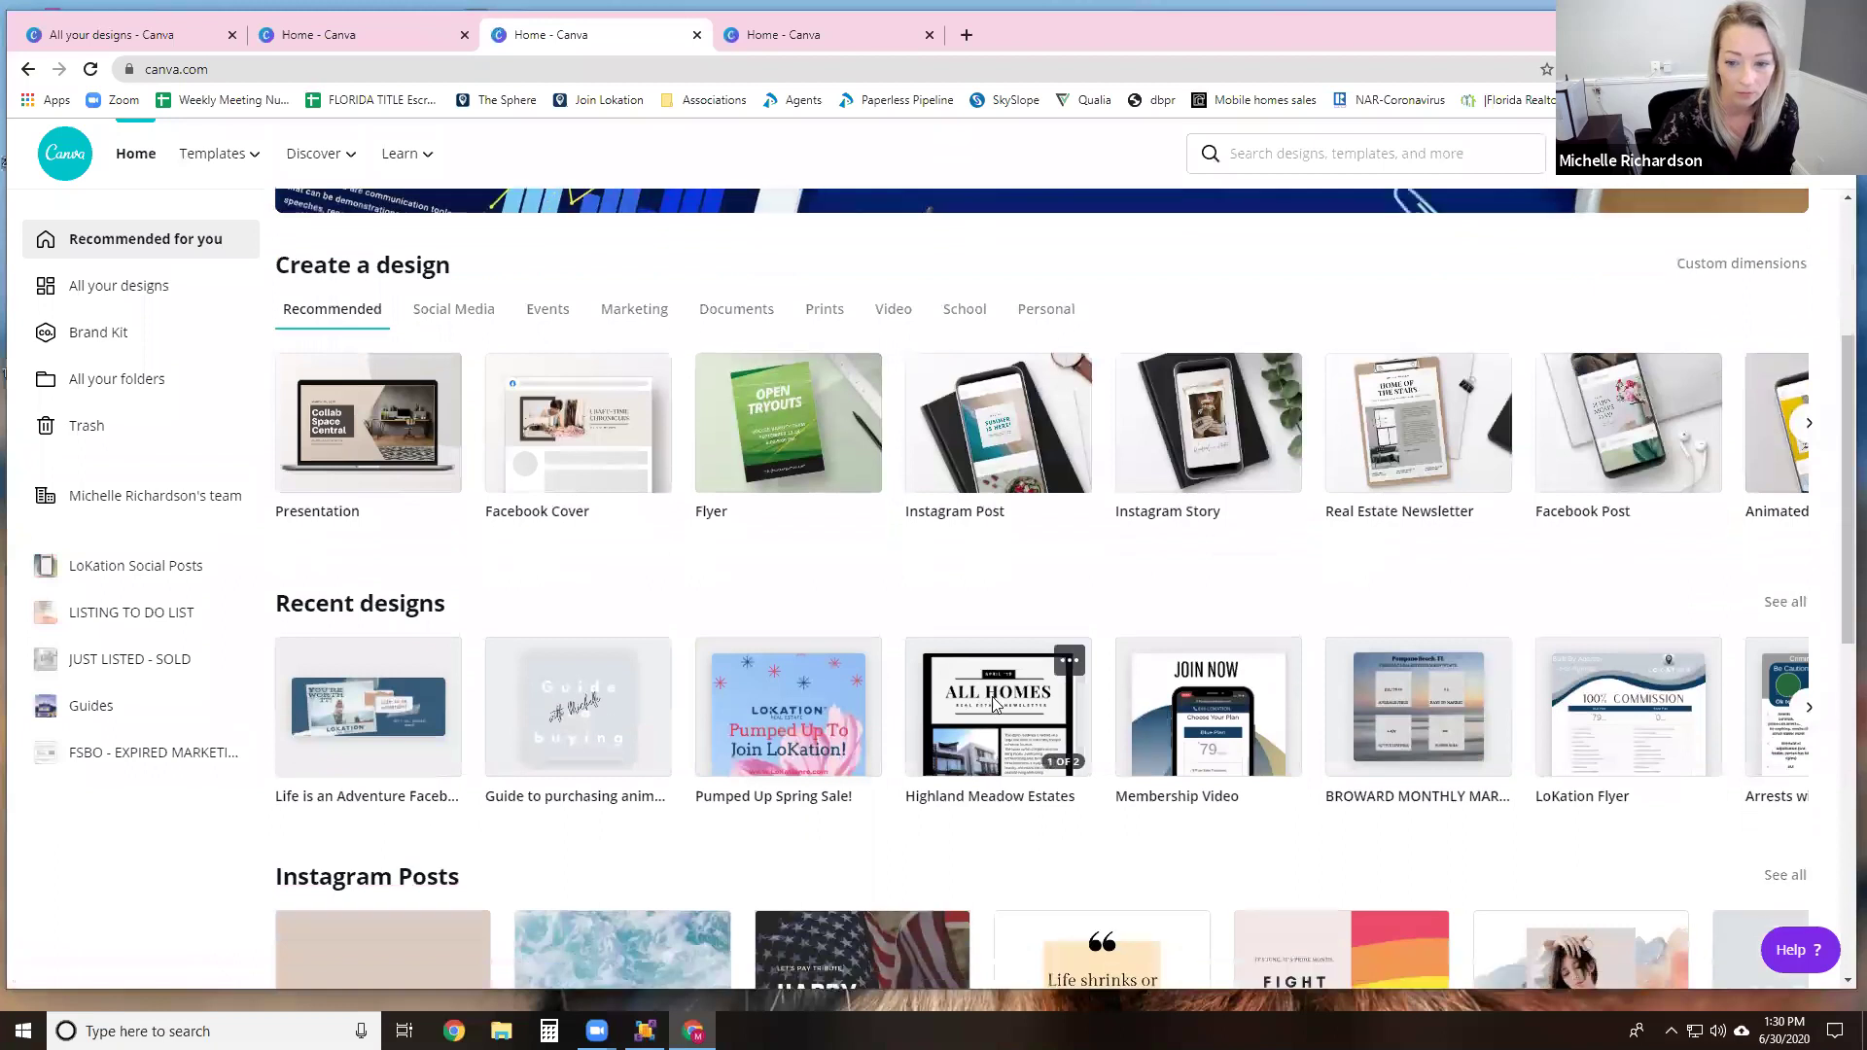
scroll(1021, 695, down, 3)
scroll(994, 702, down, 12)
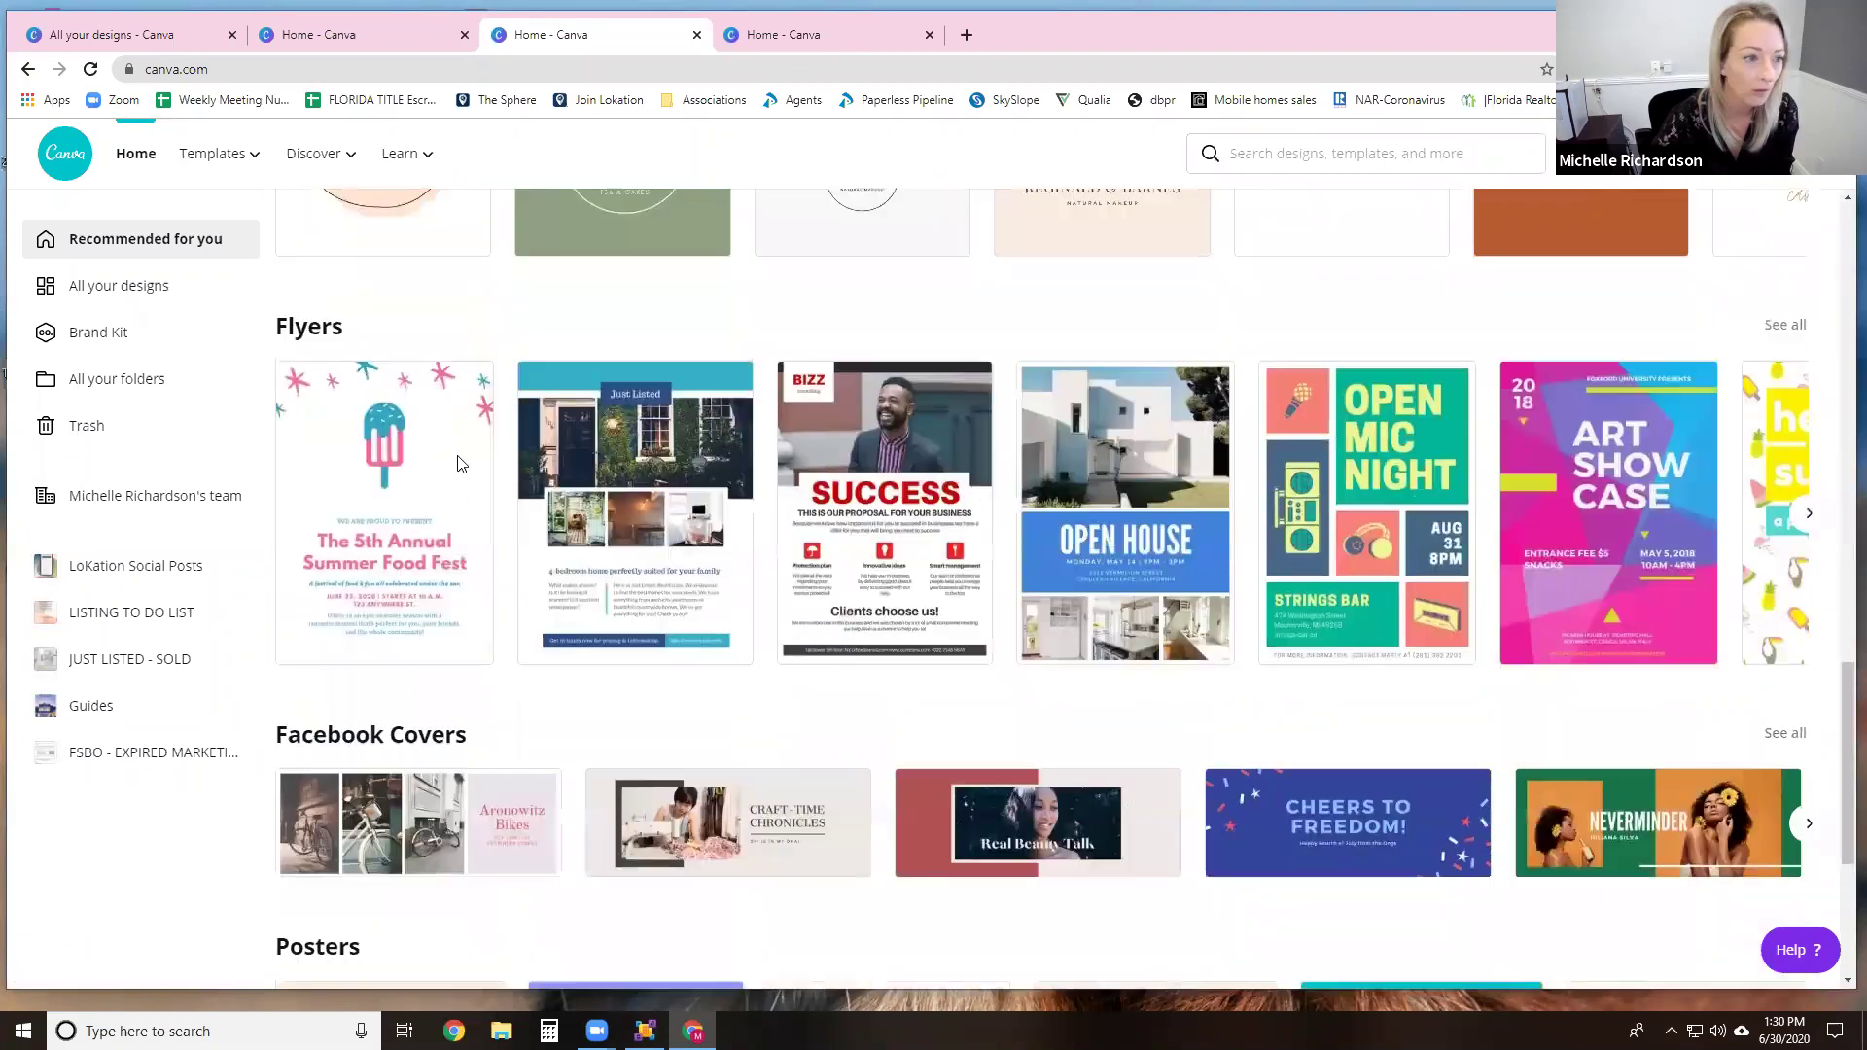
scroll(458, 464, up, 2)
click(151, 292)
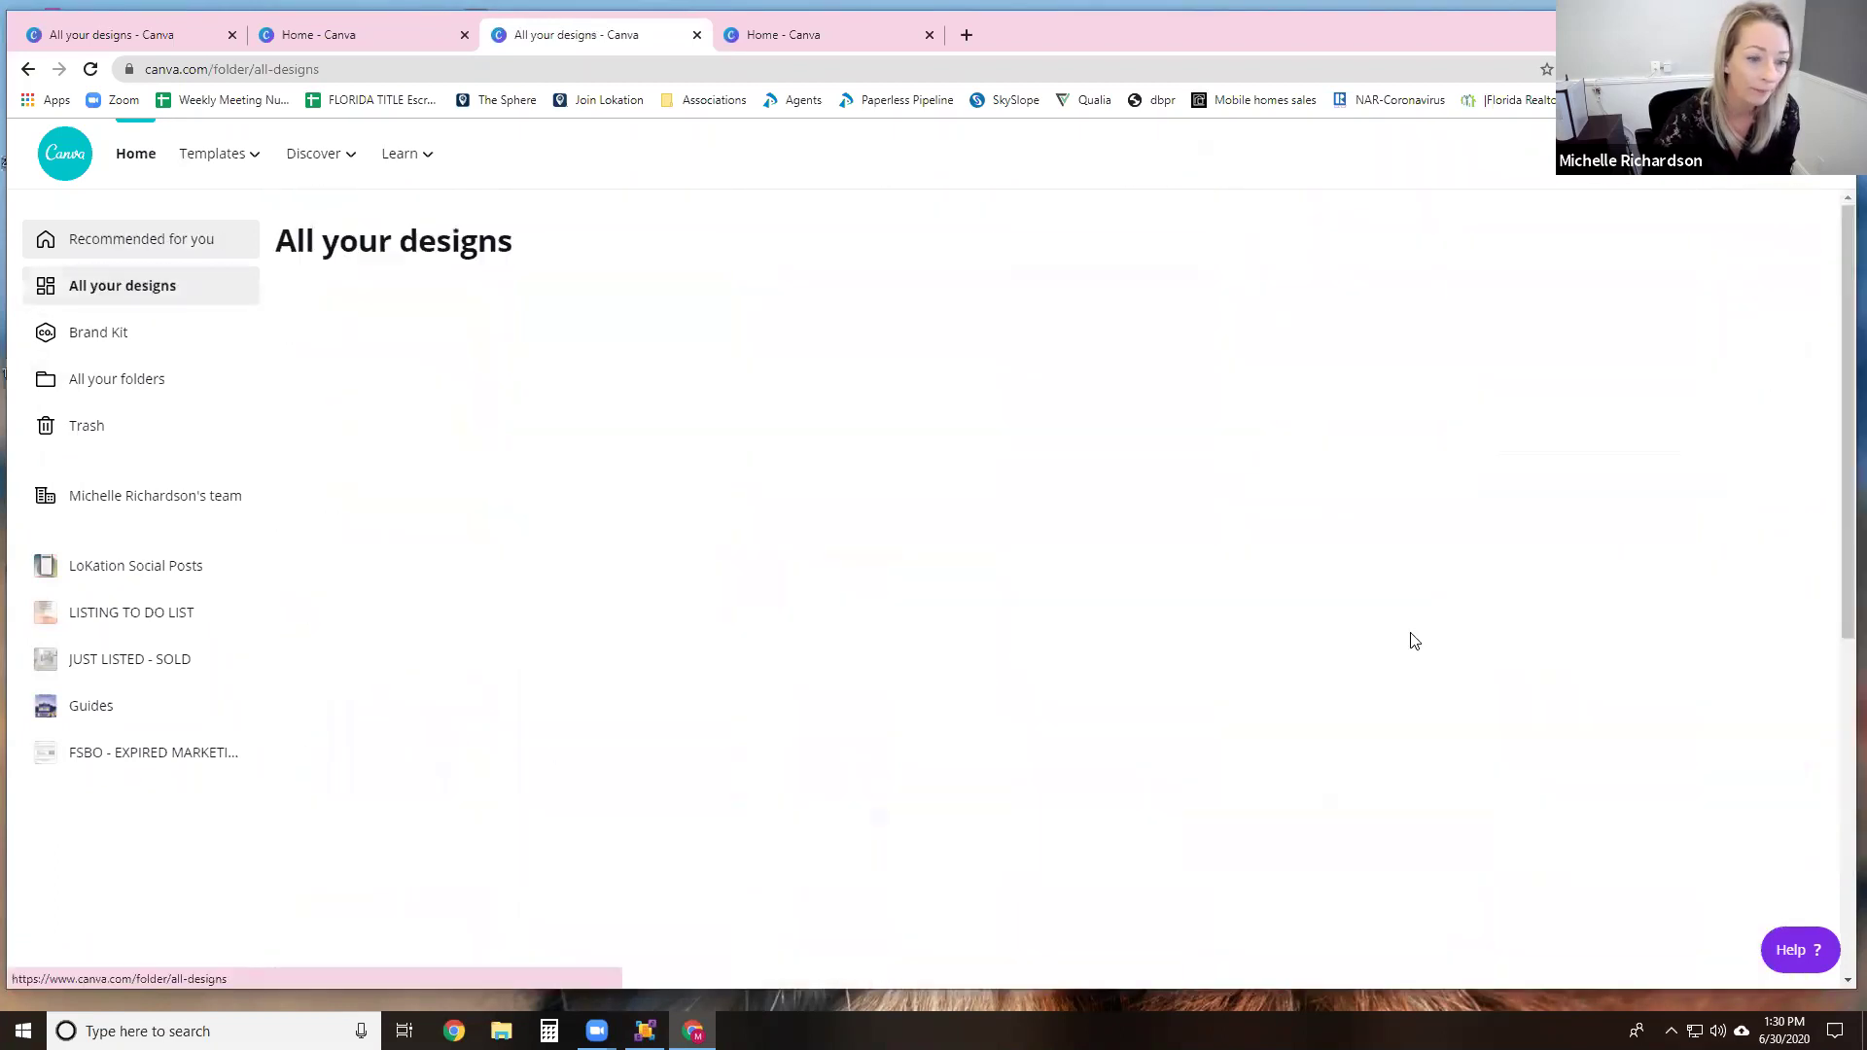
scroll(1281, 679, down, 2)
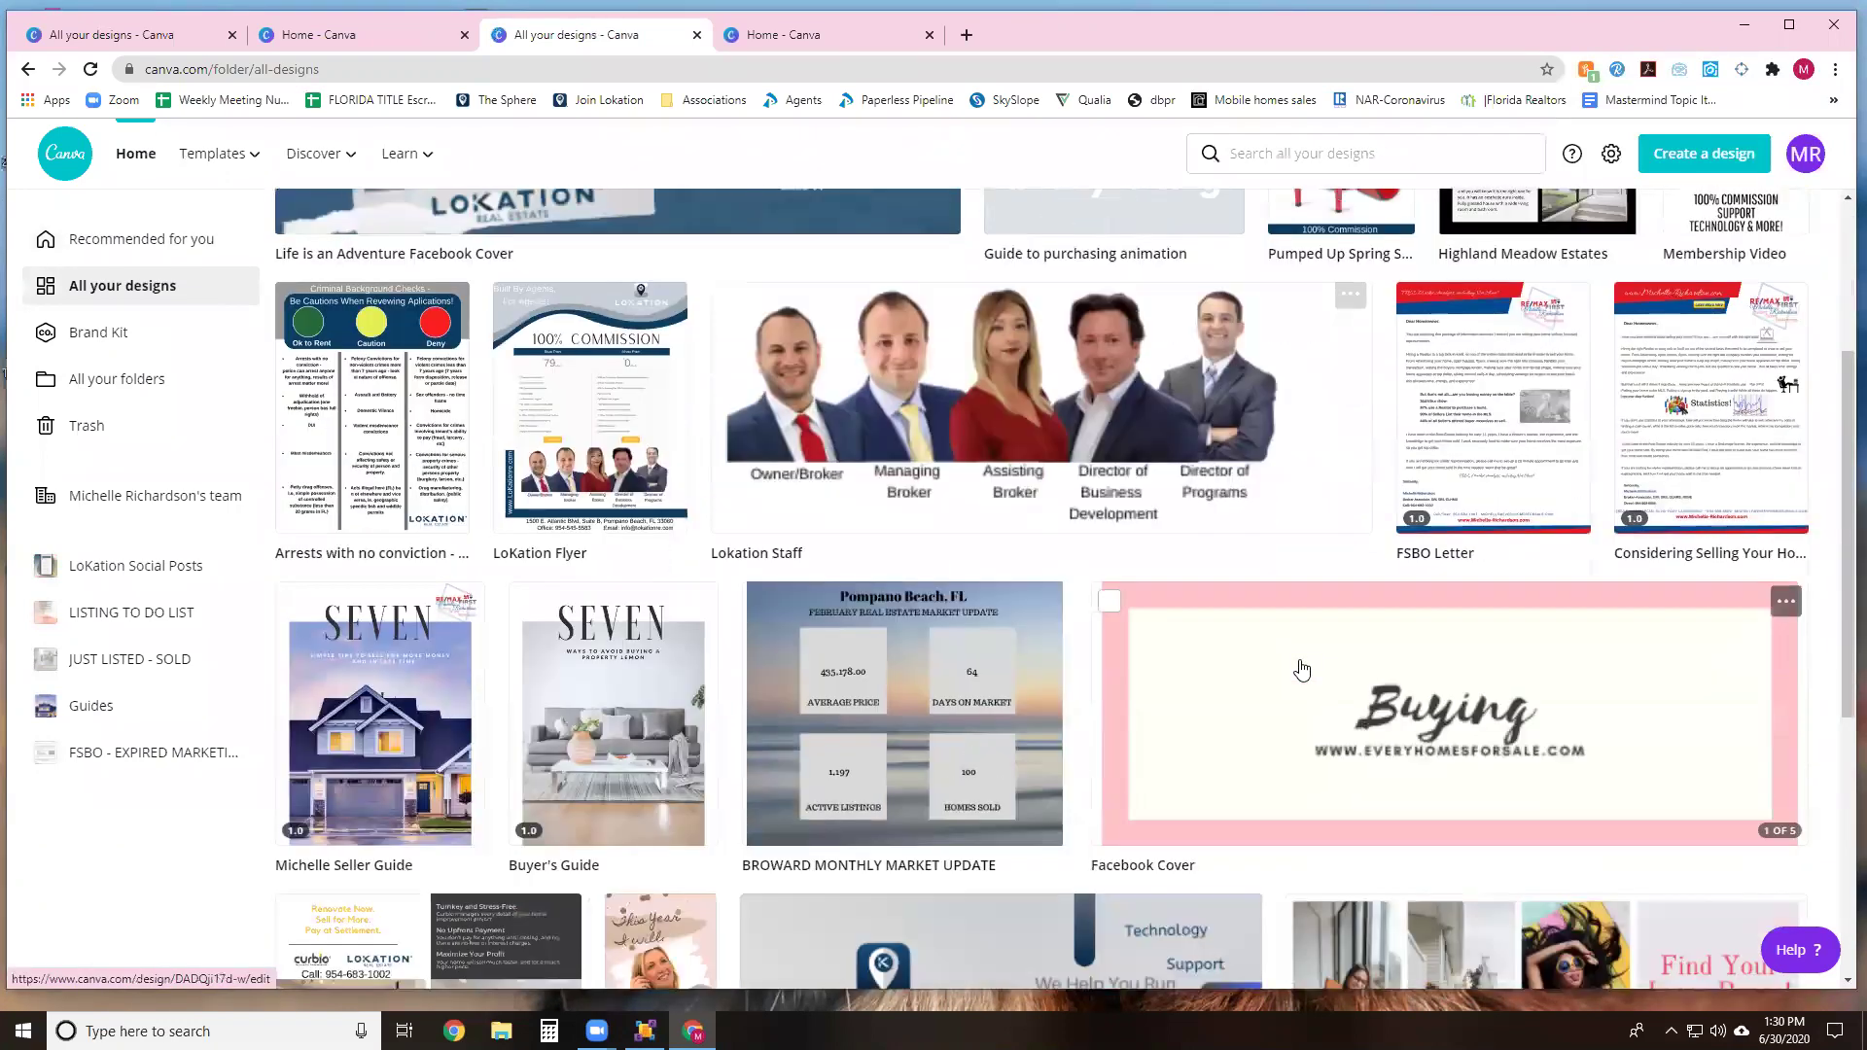
click(1258, 627)
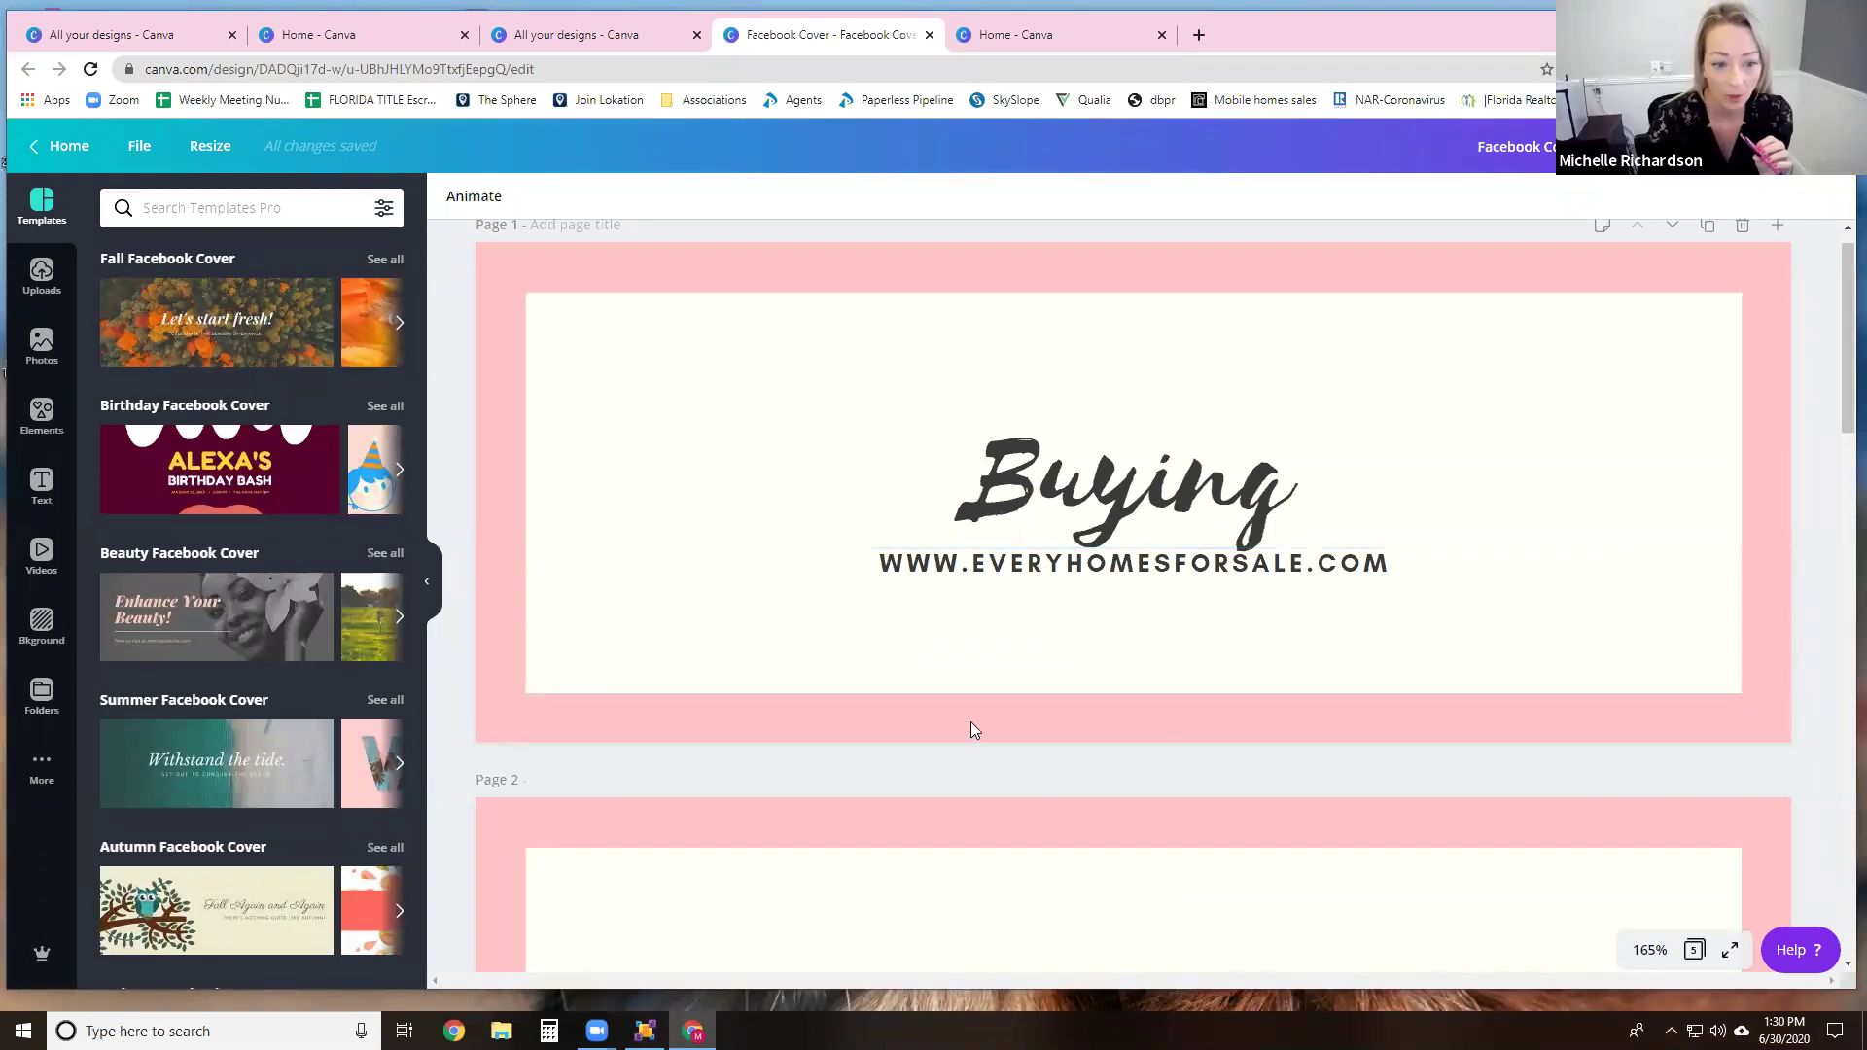
Step: Look through the Facebook Cover's Buying, Selling and Investing pages
scroll(970, 739, down, 4)
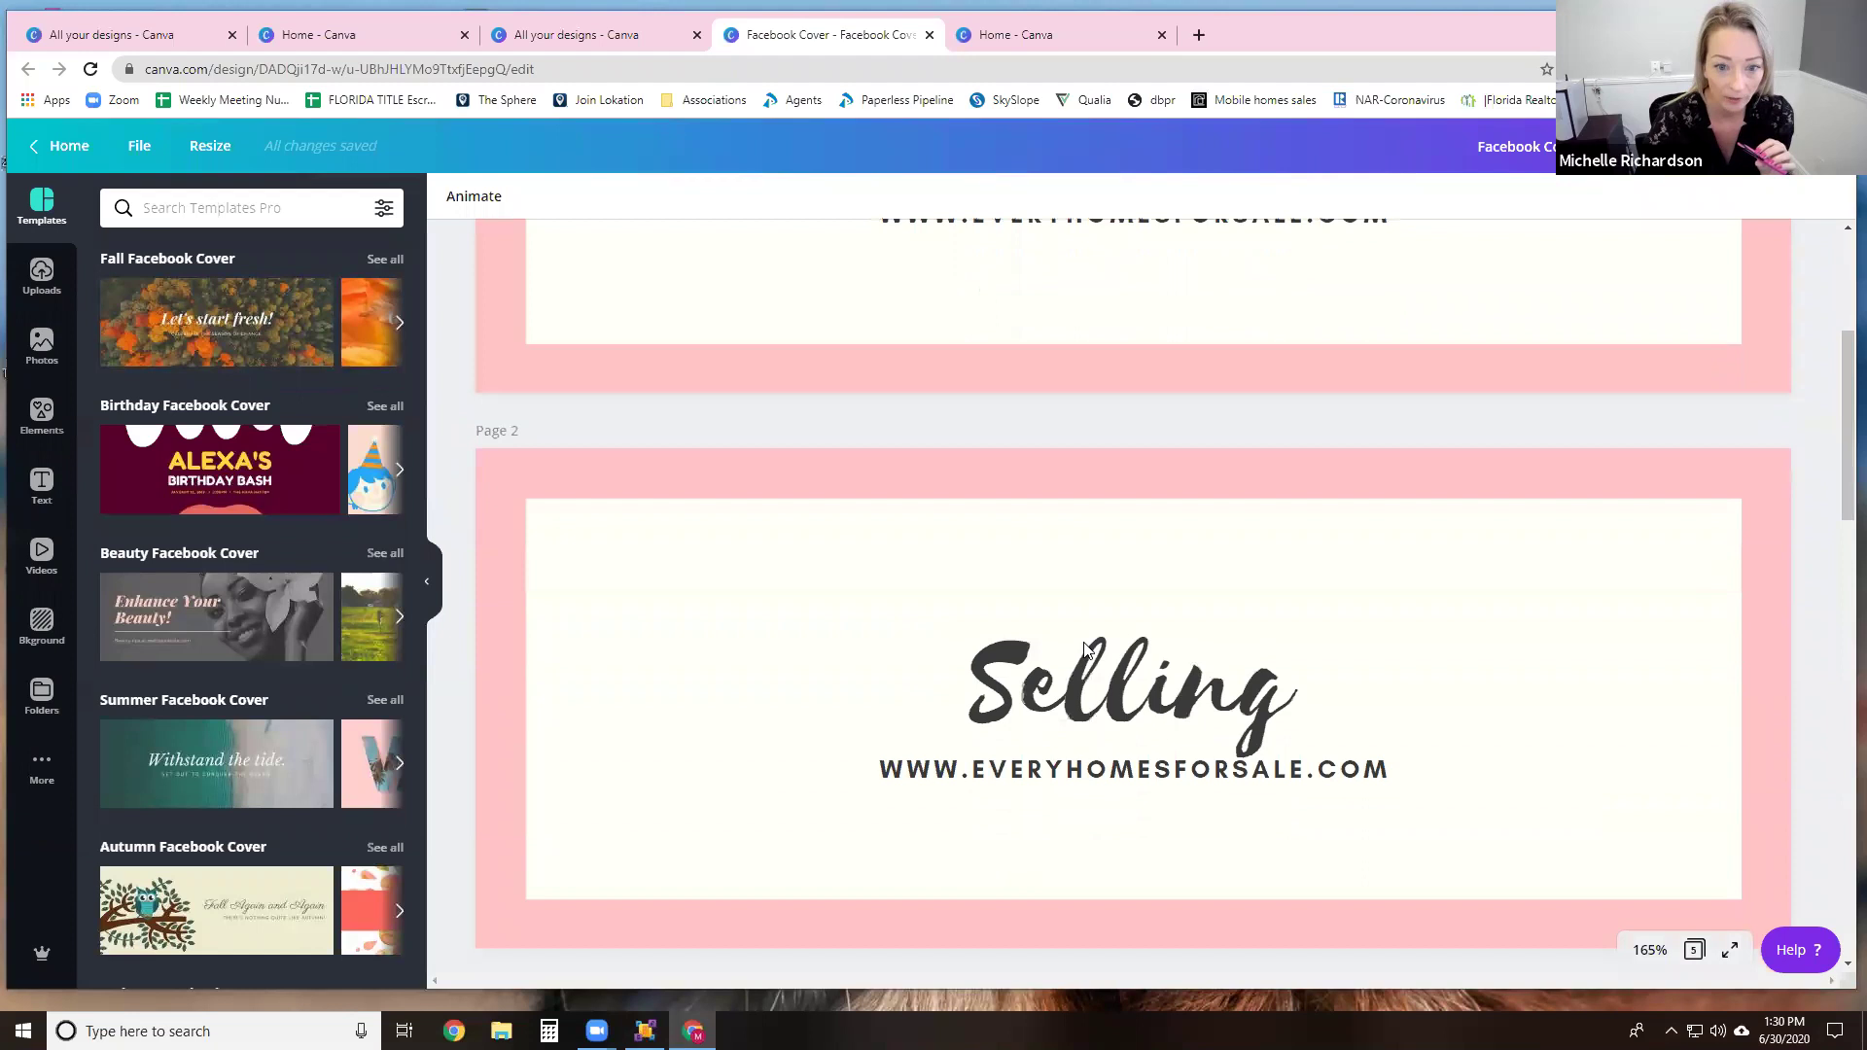
scroll(1086, 649, down, 8)
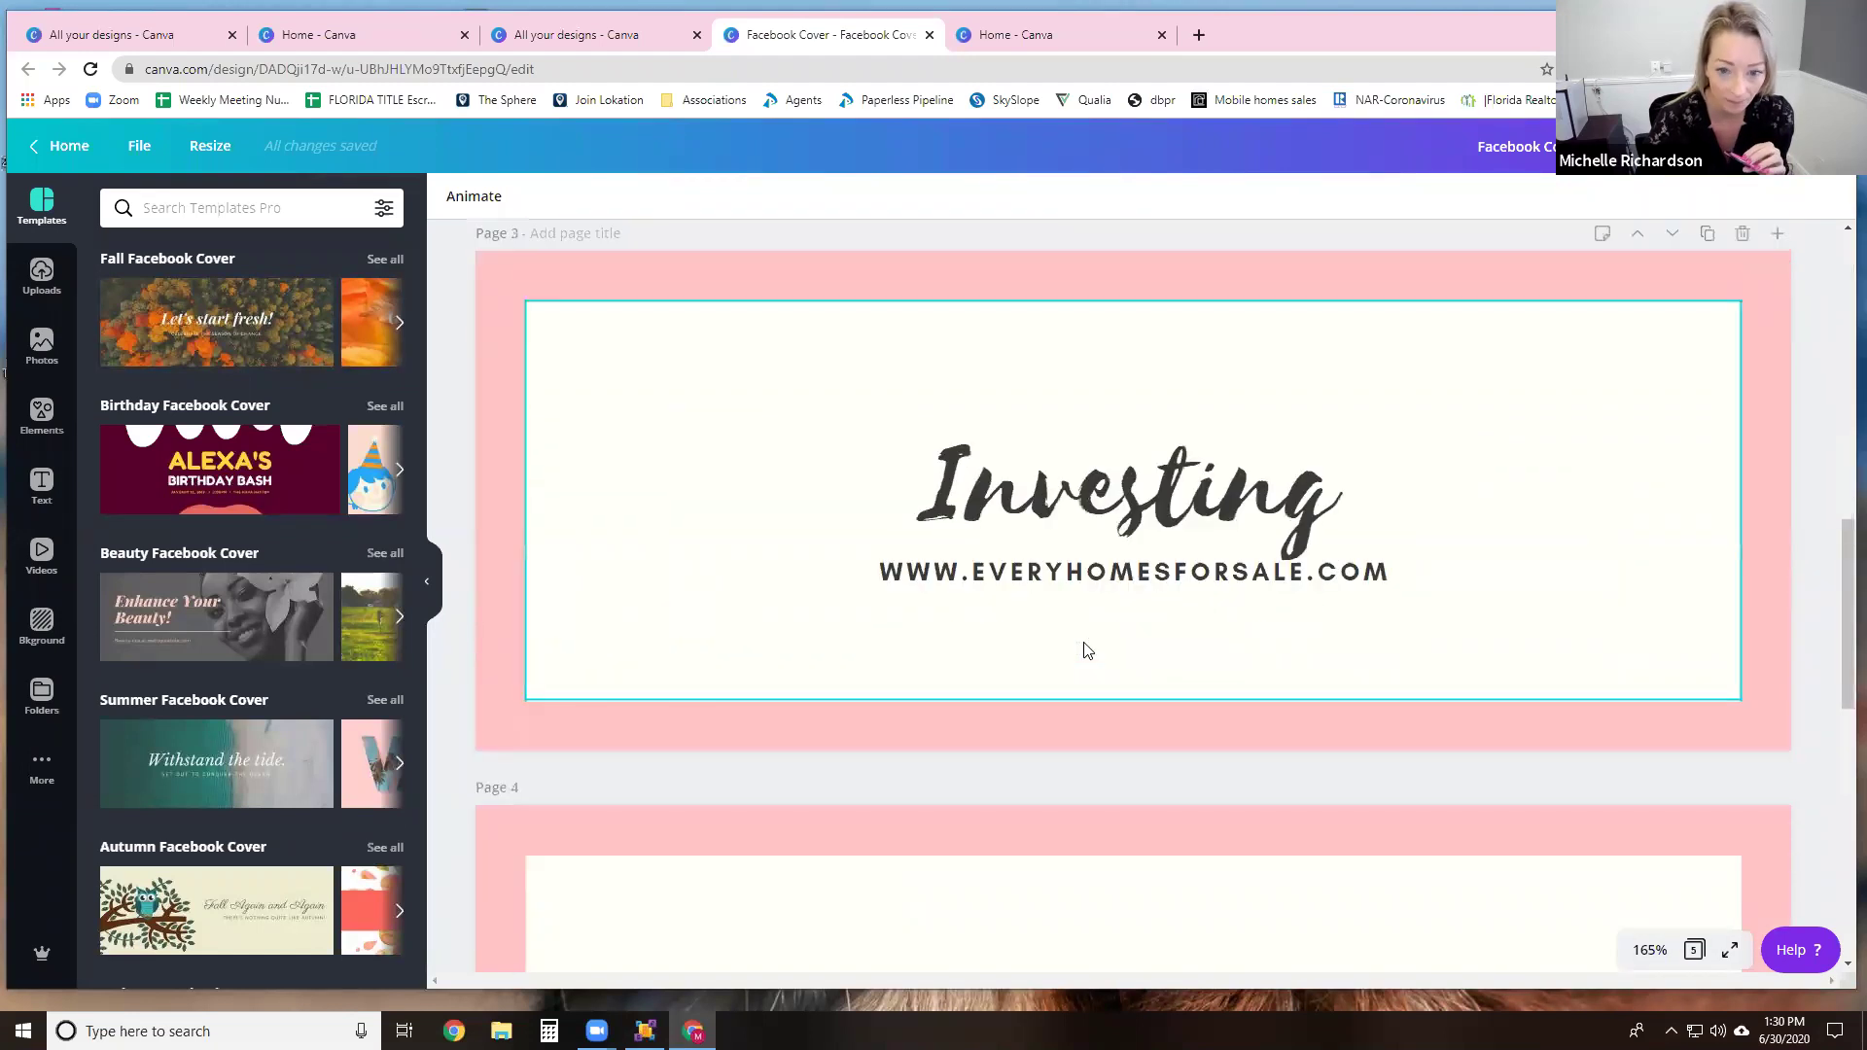
scroll(1086, 649, up, 12)
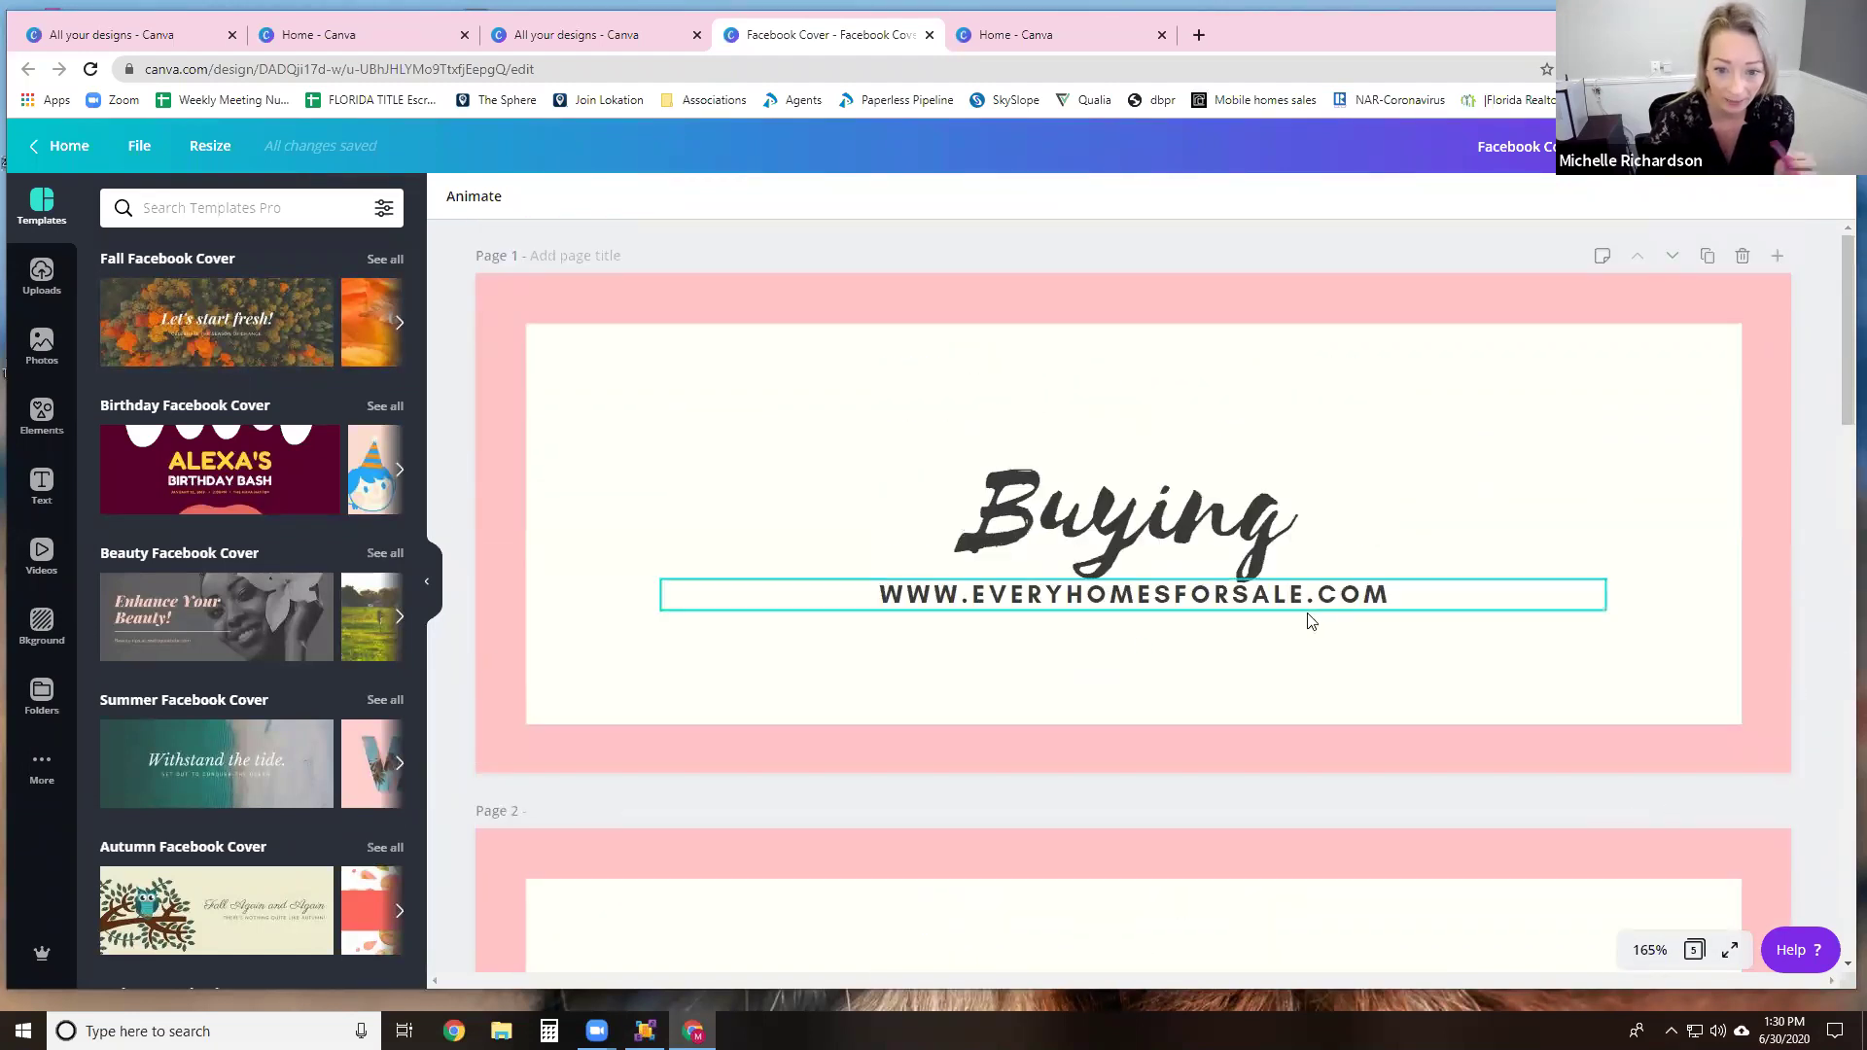
scroll(1310, 620, down, 6)
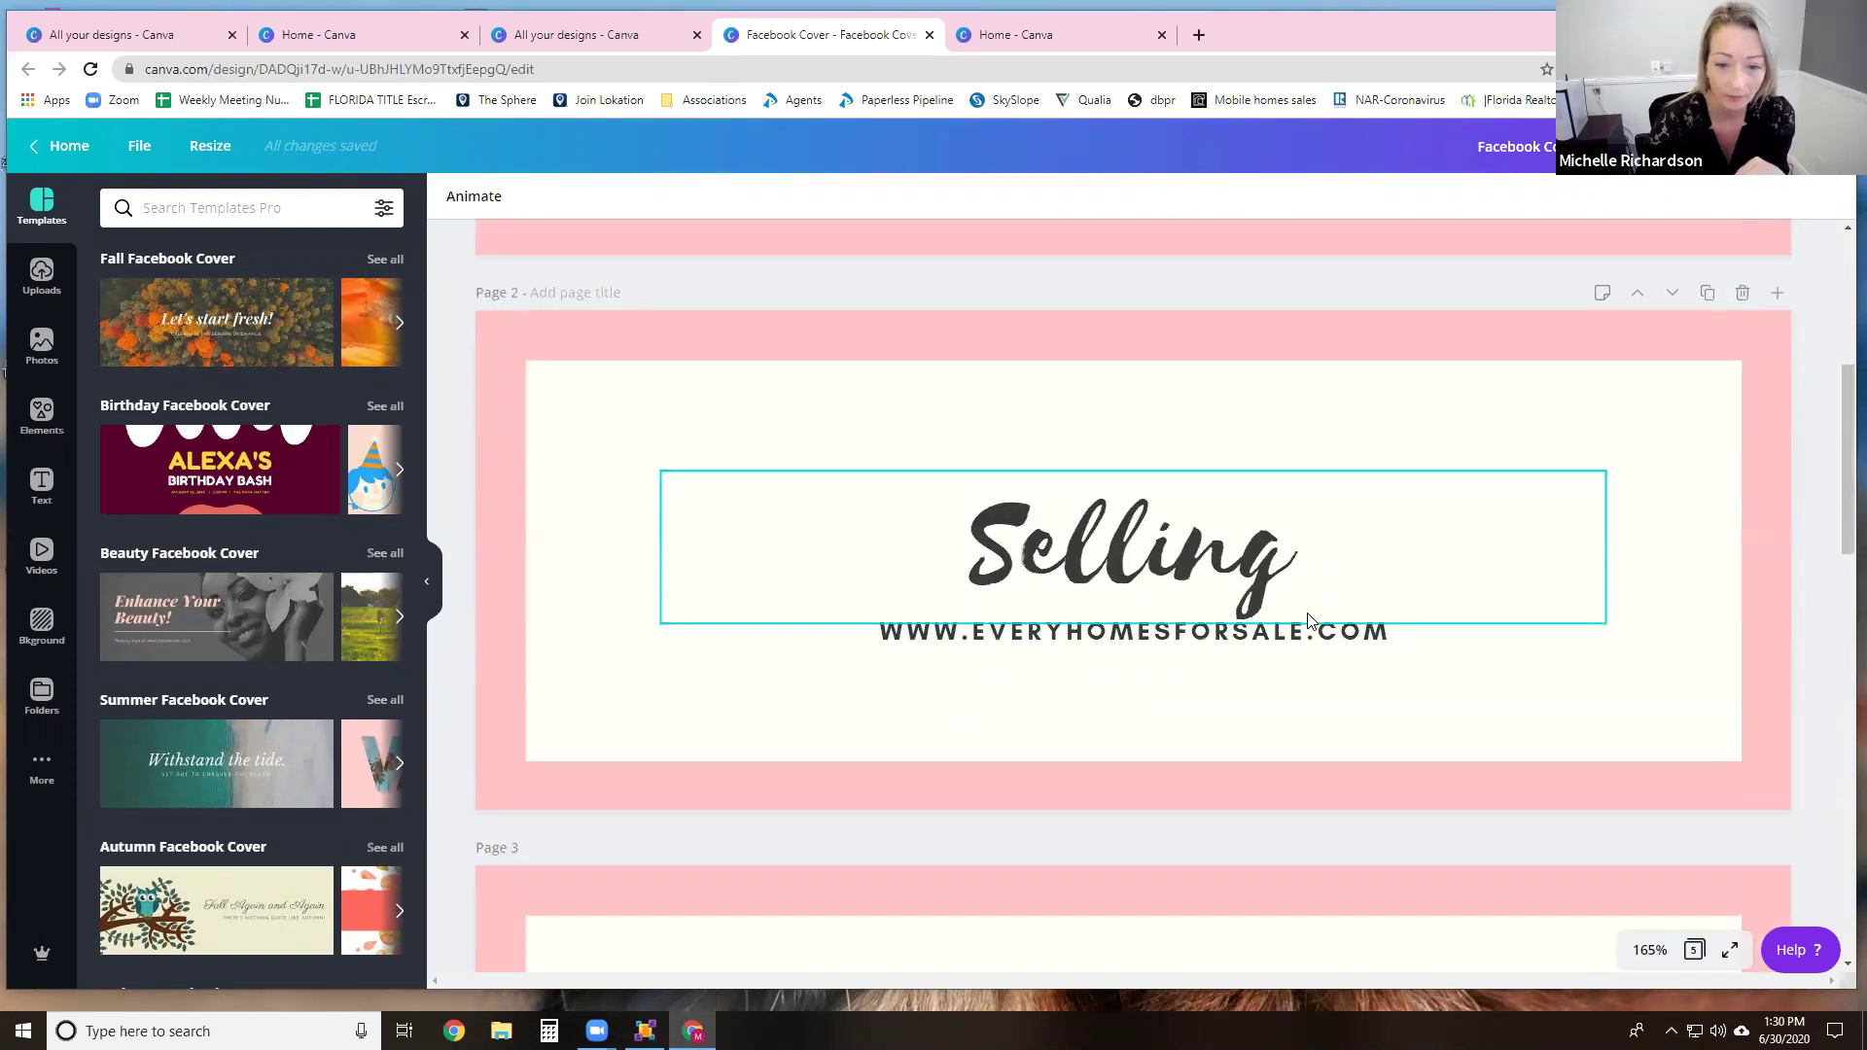
Step: Look through the remaining Facebook Cover pages, from Investing to the last page with the RE/MAX logos
scroll(1310, 620, down, 7)
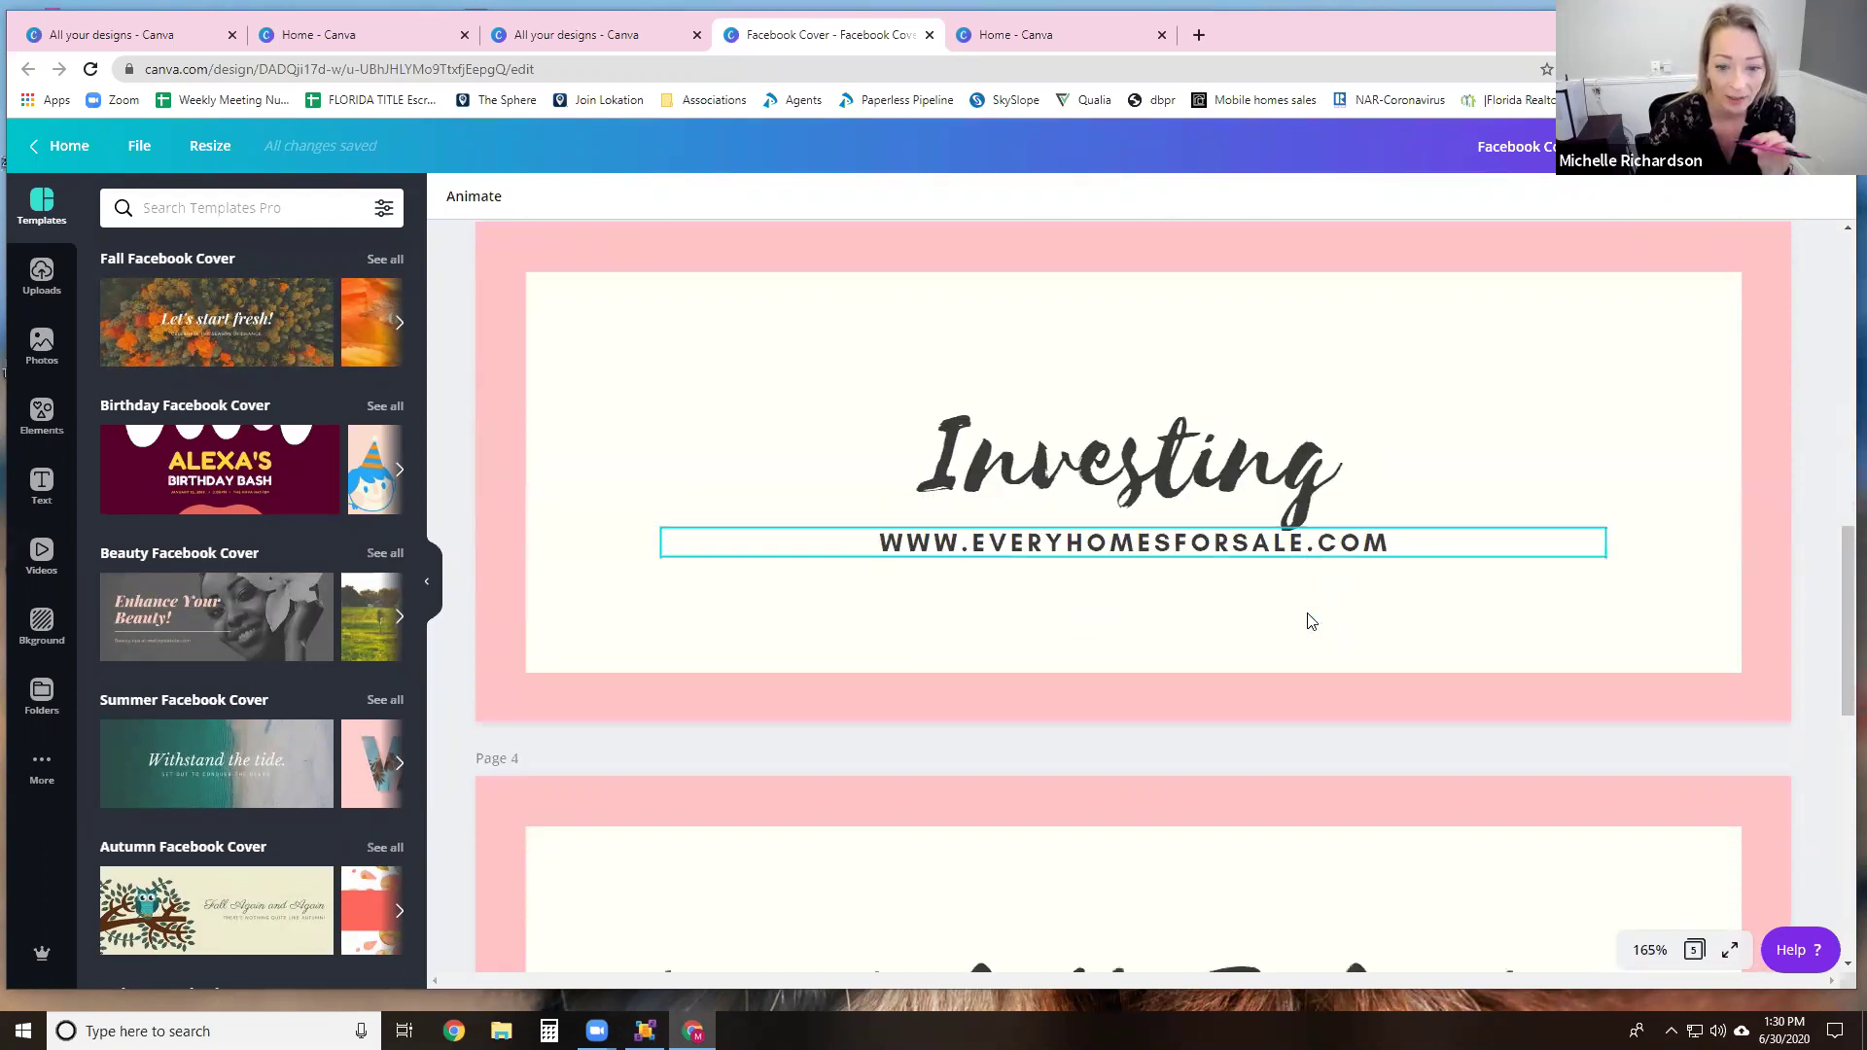
scroll(1310, 621, down, 7)
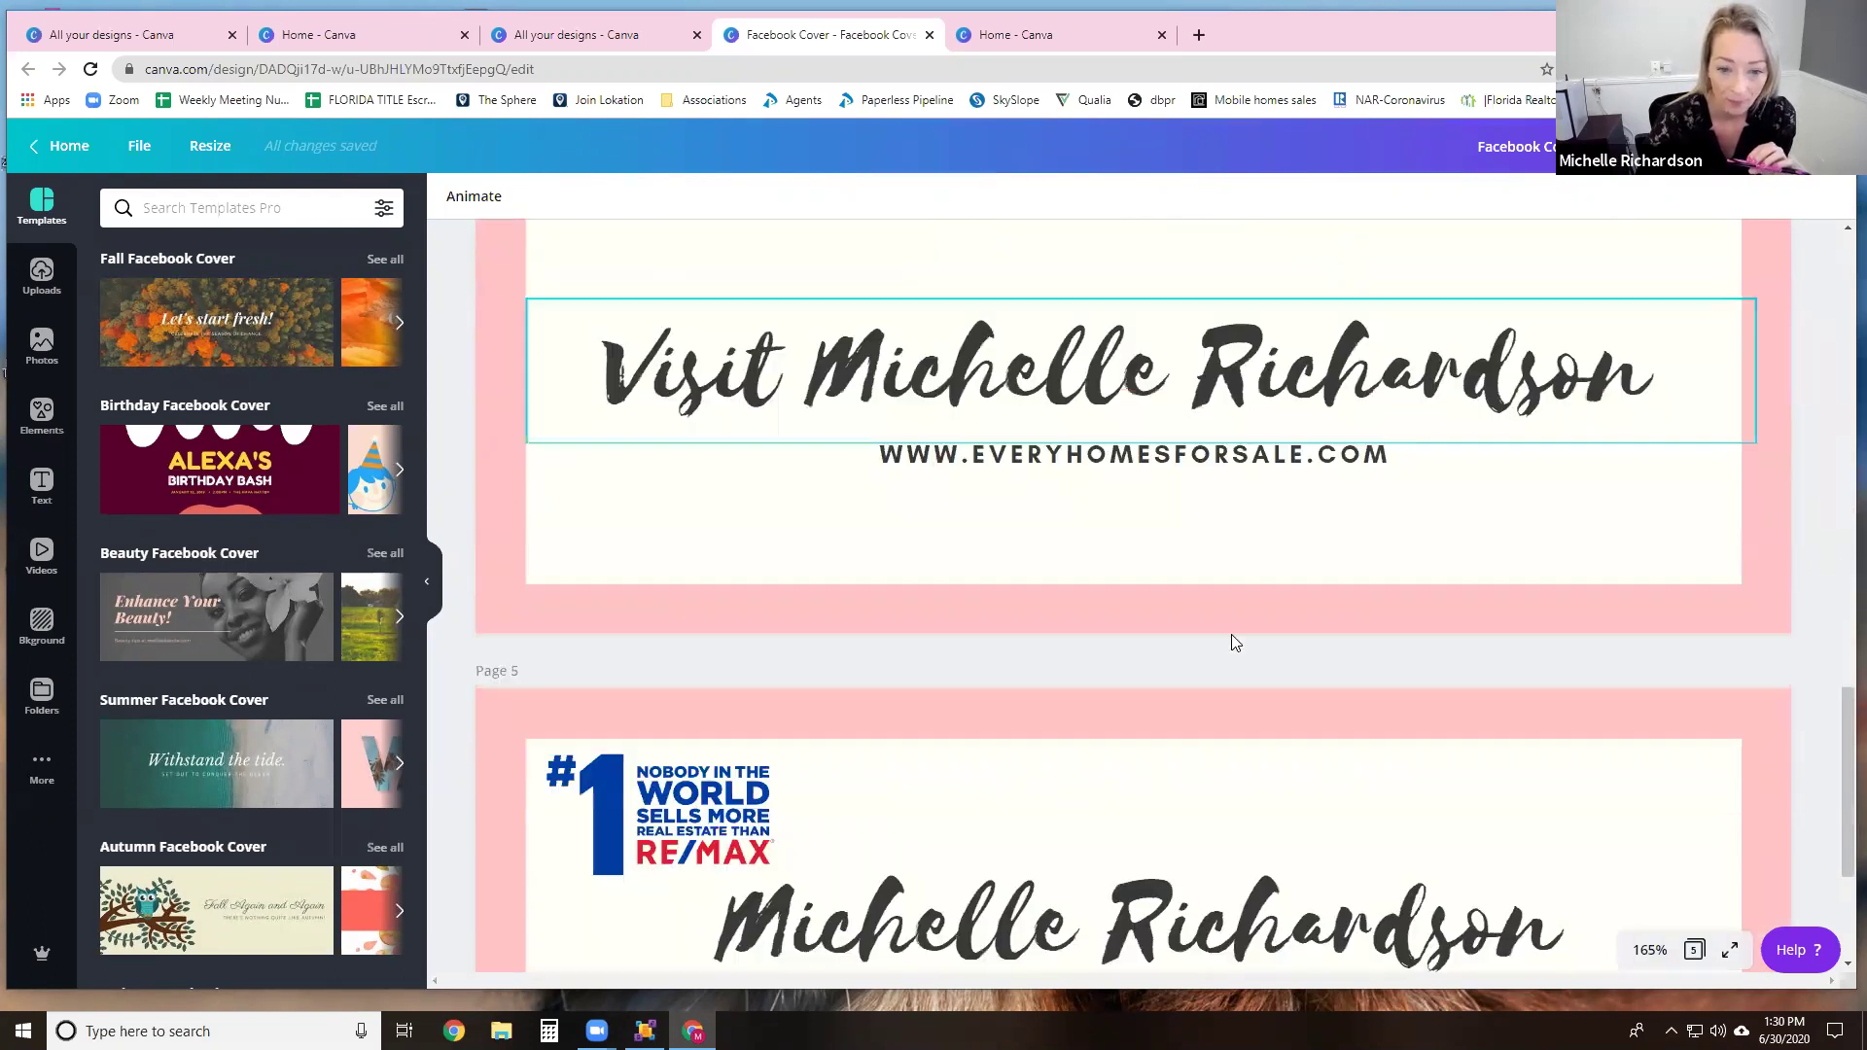
scroll(1231, 641, down, 2)
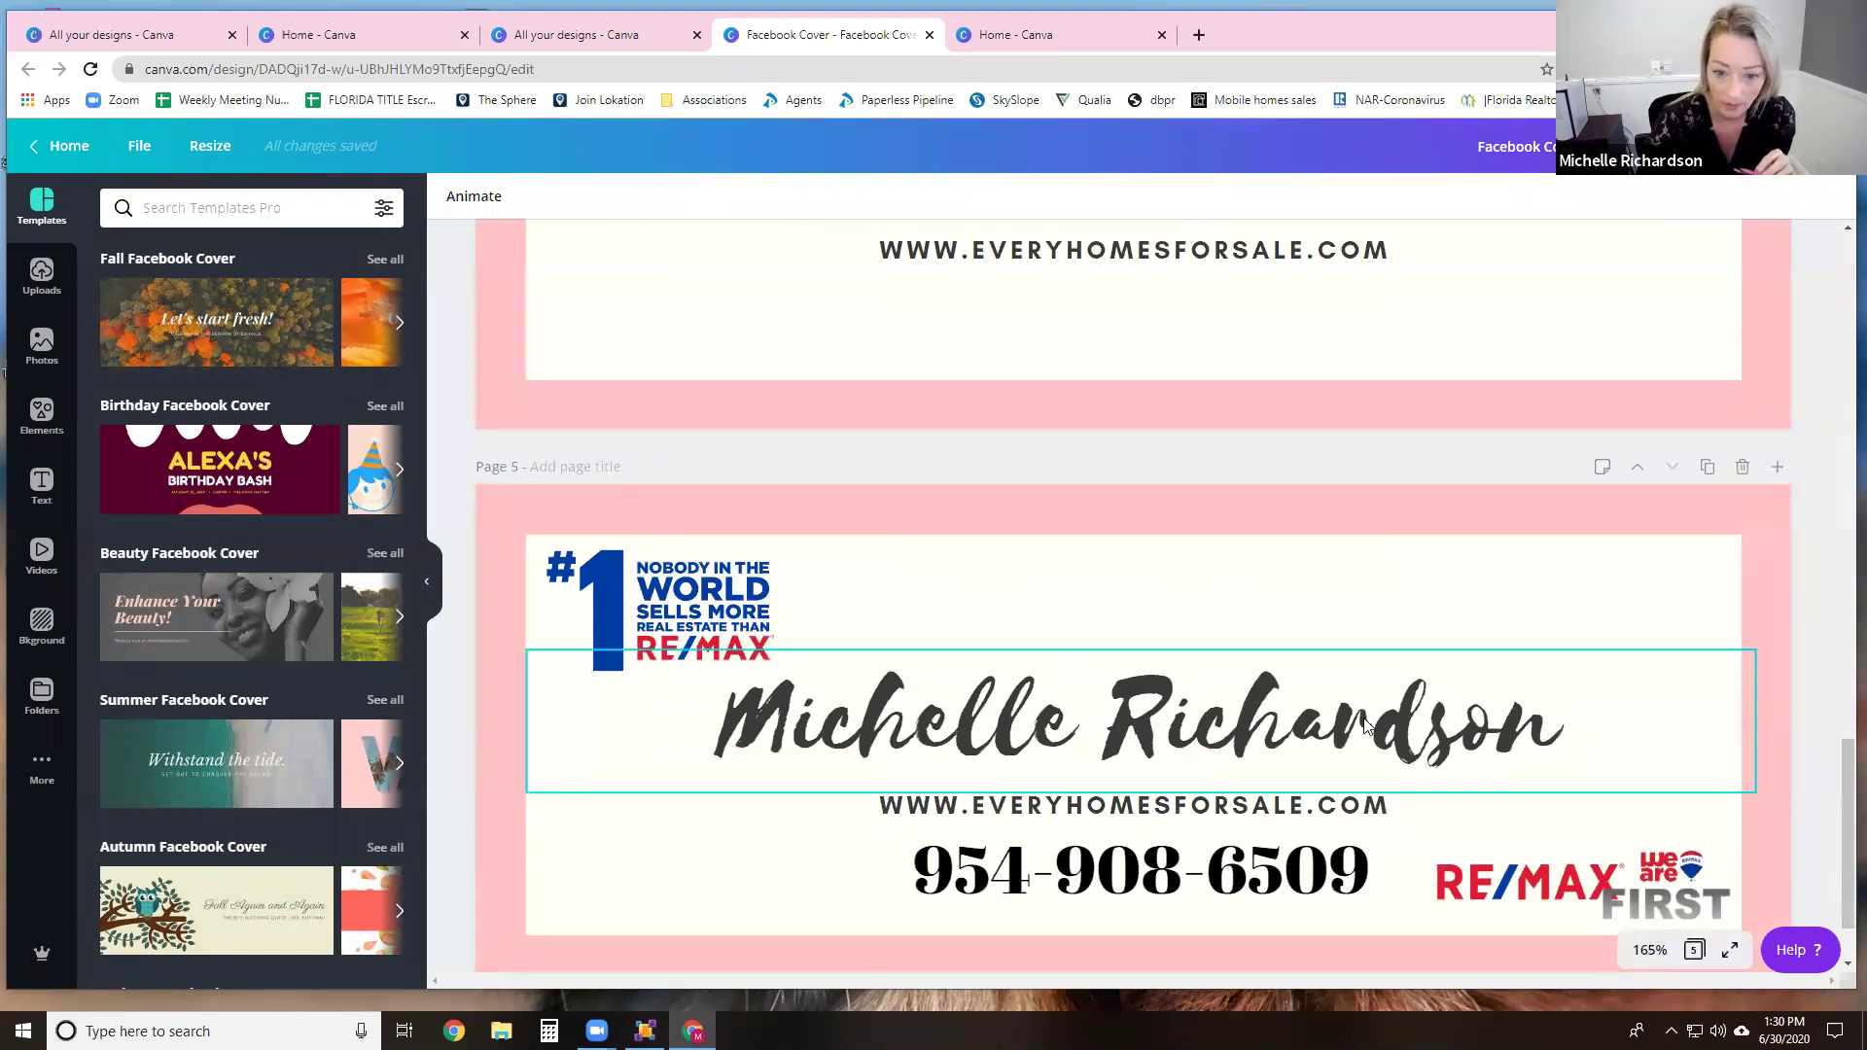
scroll(1362, 720, down, 1)
scroll(1338, 702, up, 2)
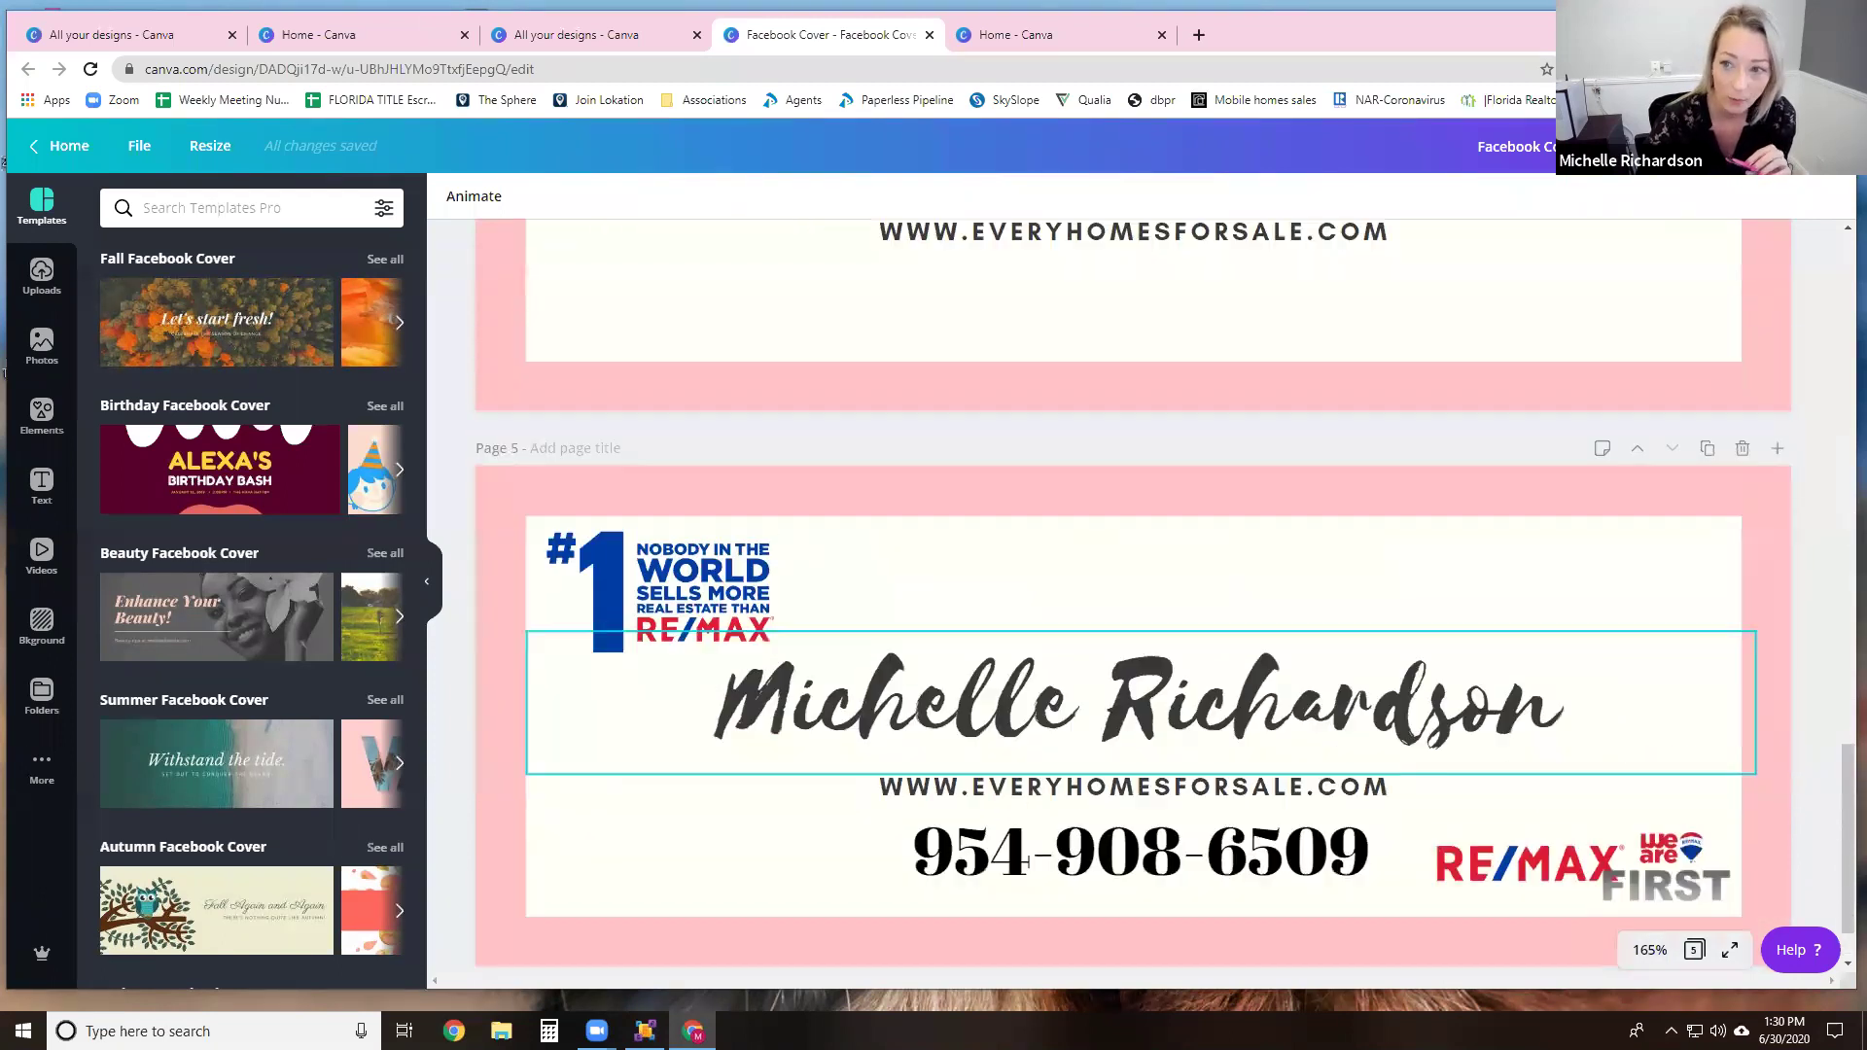
Step: Look at the file types offered for downloading the five-page cover, and close the download options without downloading
click(1750, 146)
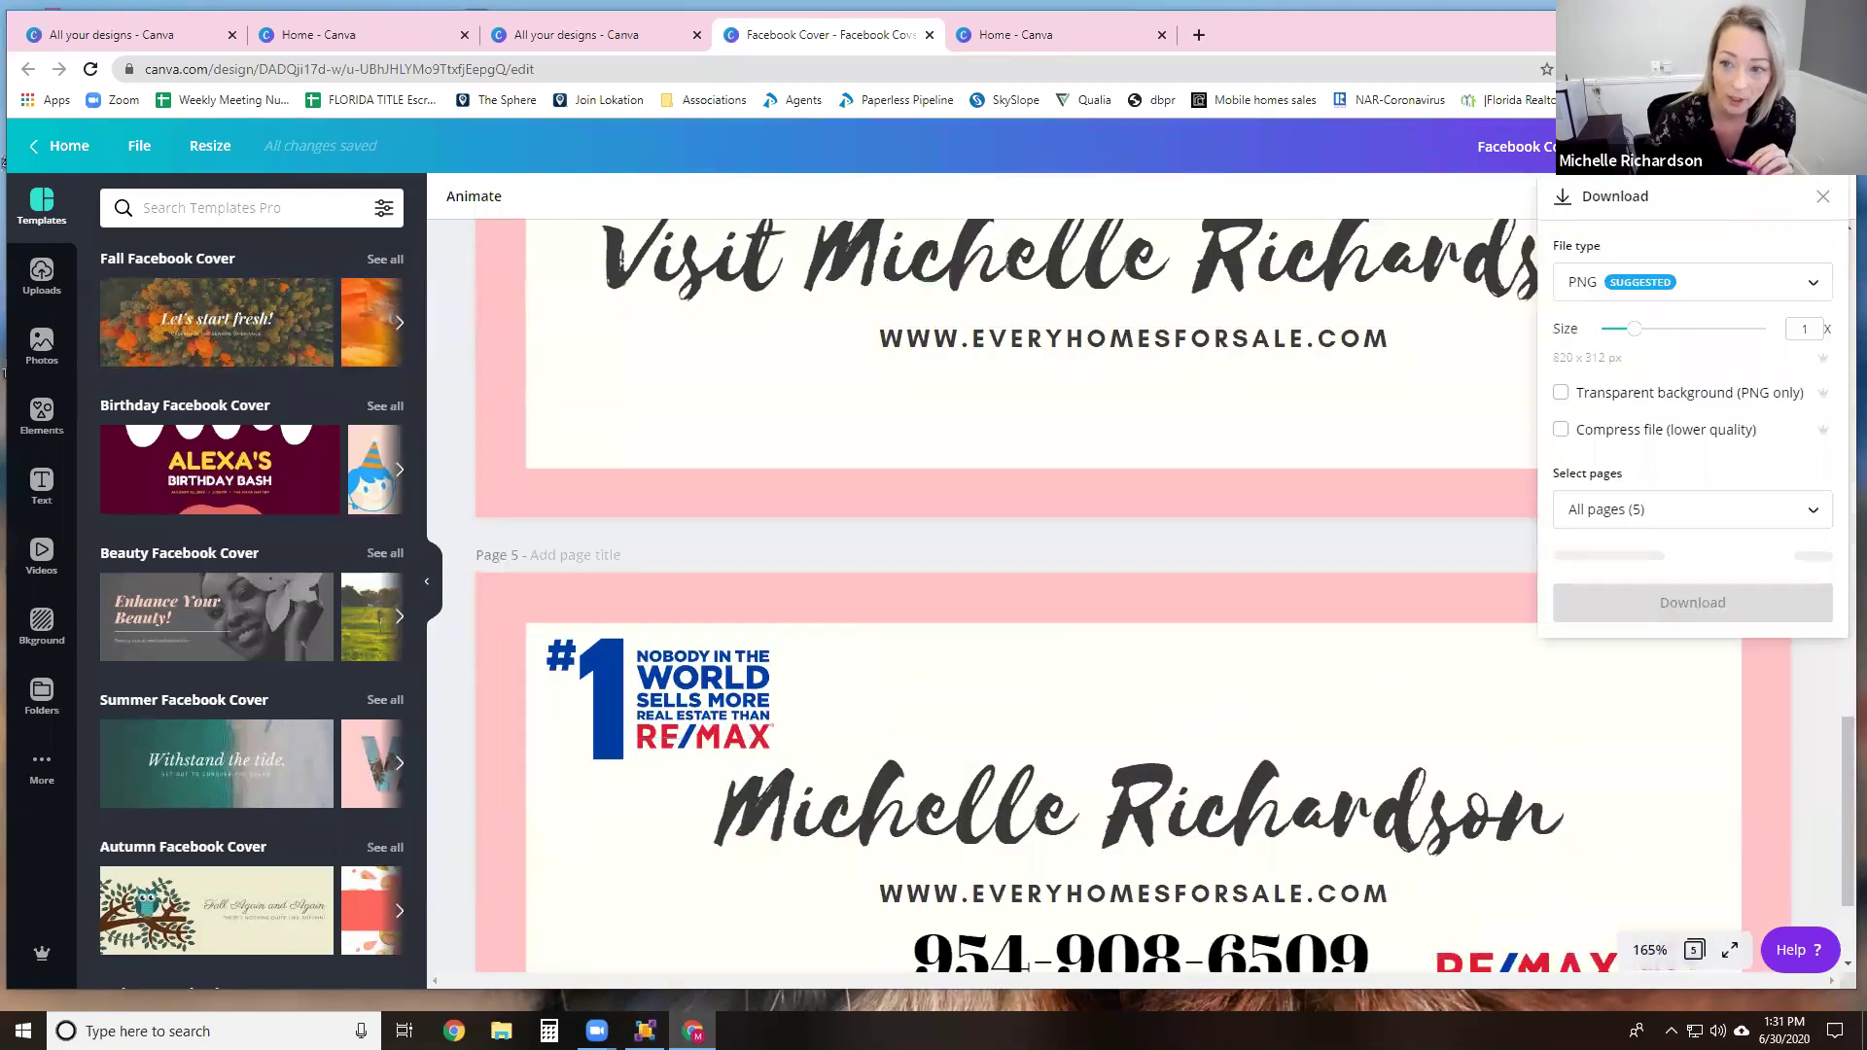
click(1678, 290)
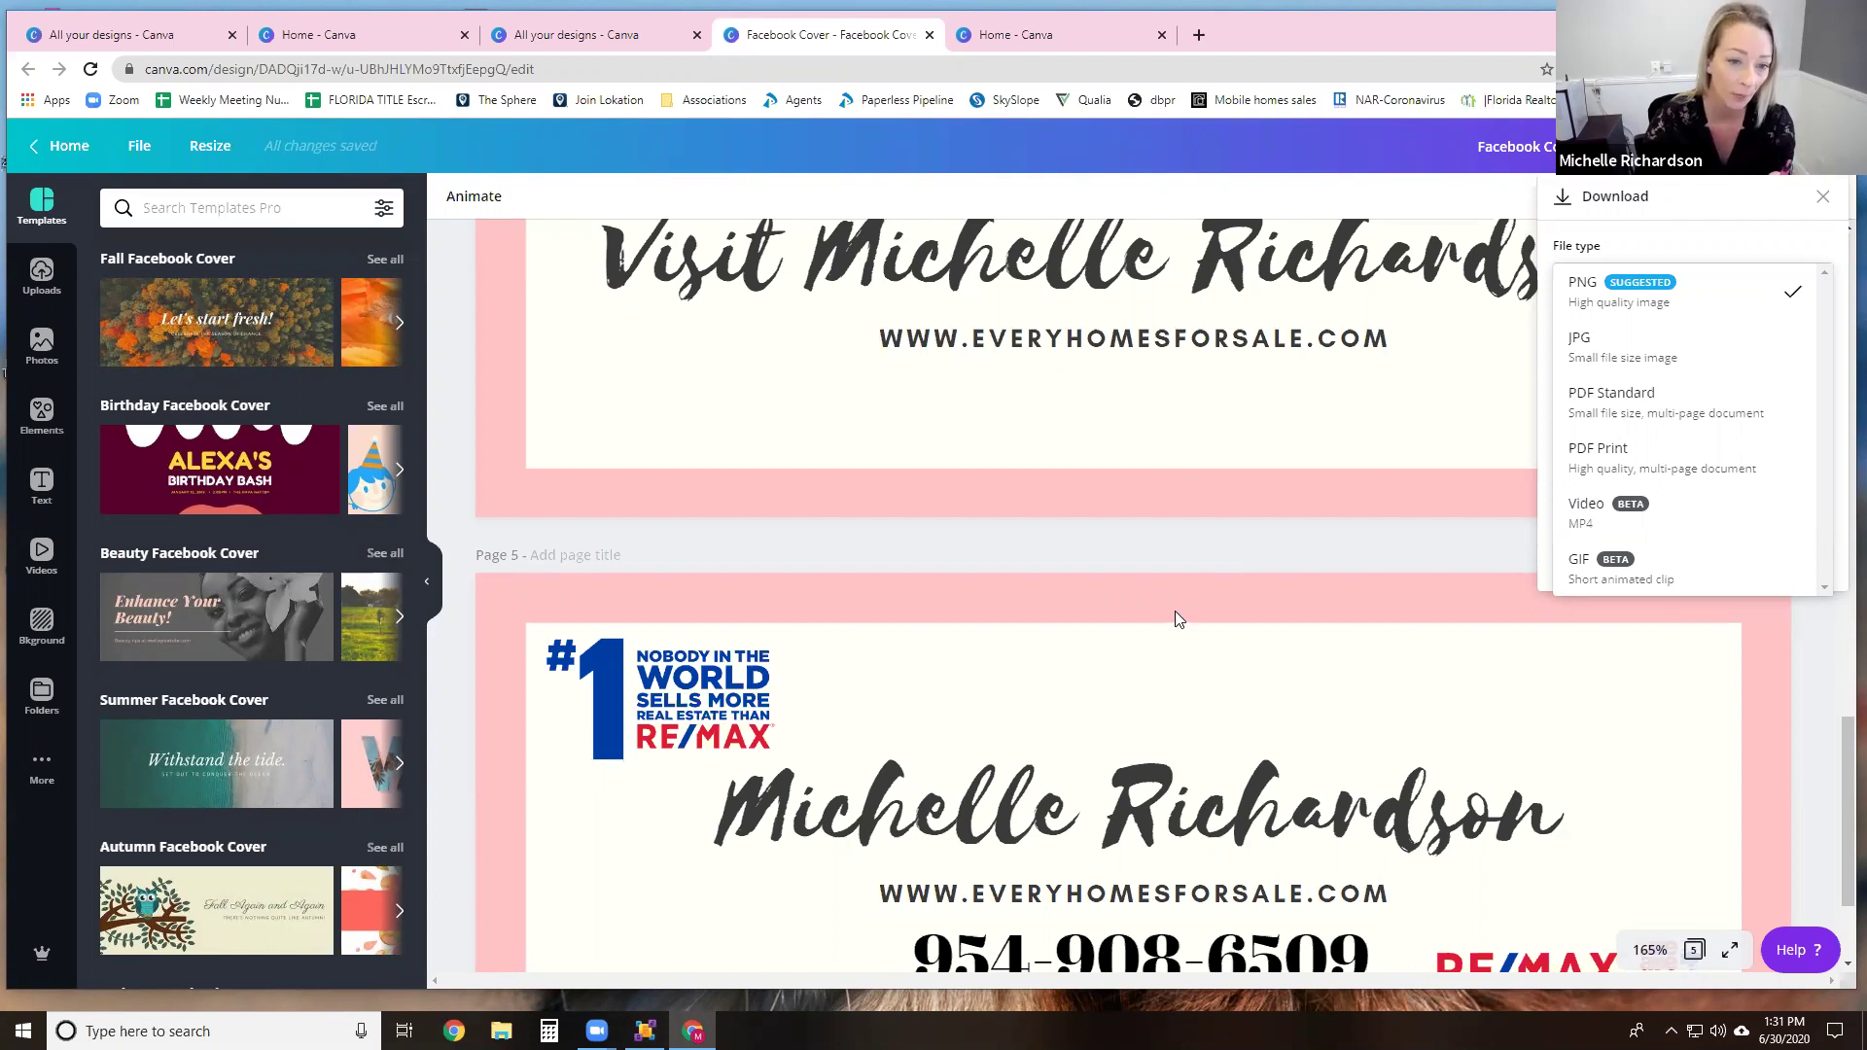
click(1303, 564)
scroll(1459, 409, up, 2)
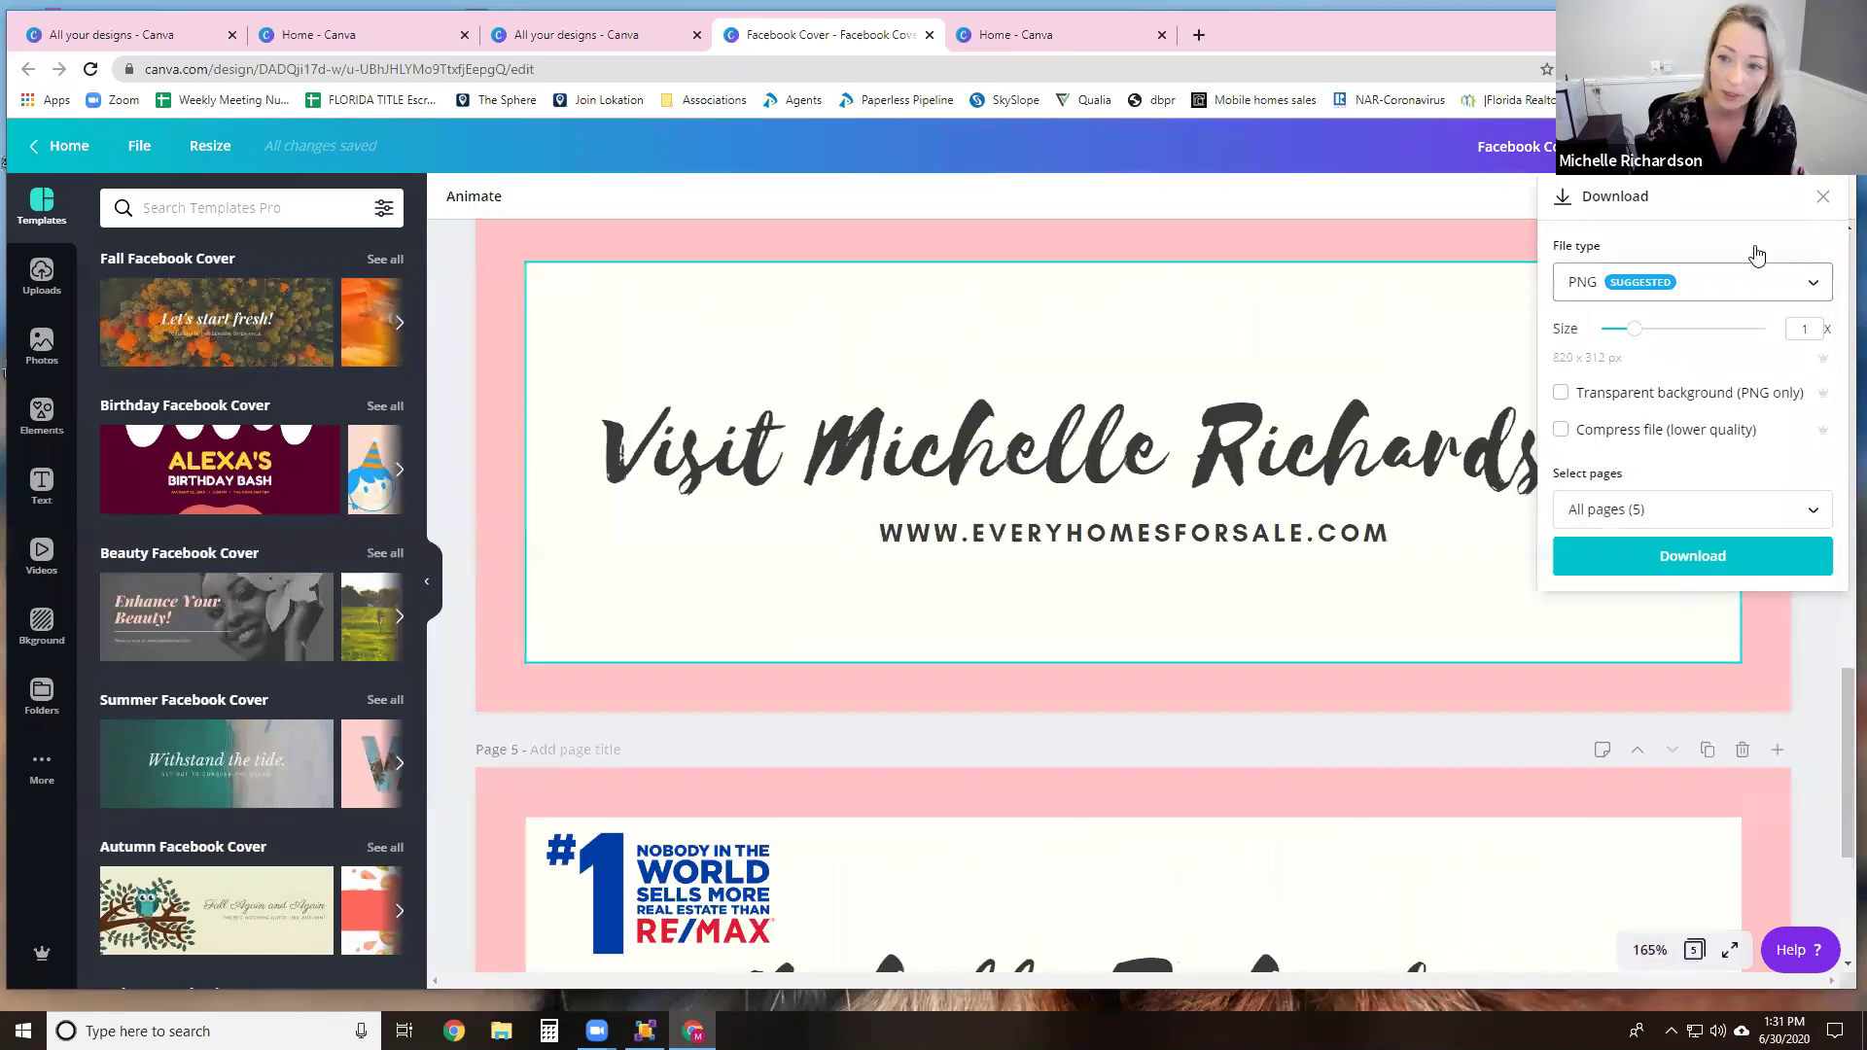
click(1822, 199)
Step: Look back through the Facebook Cover's pages, from page 4 to the Buying page
scroll(1011, 443, up, 10)
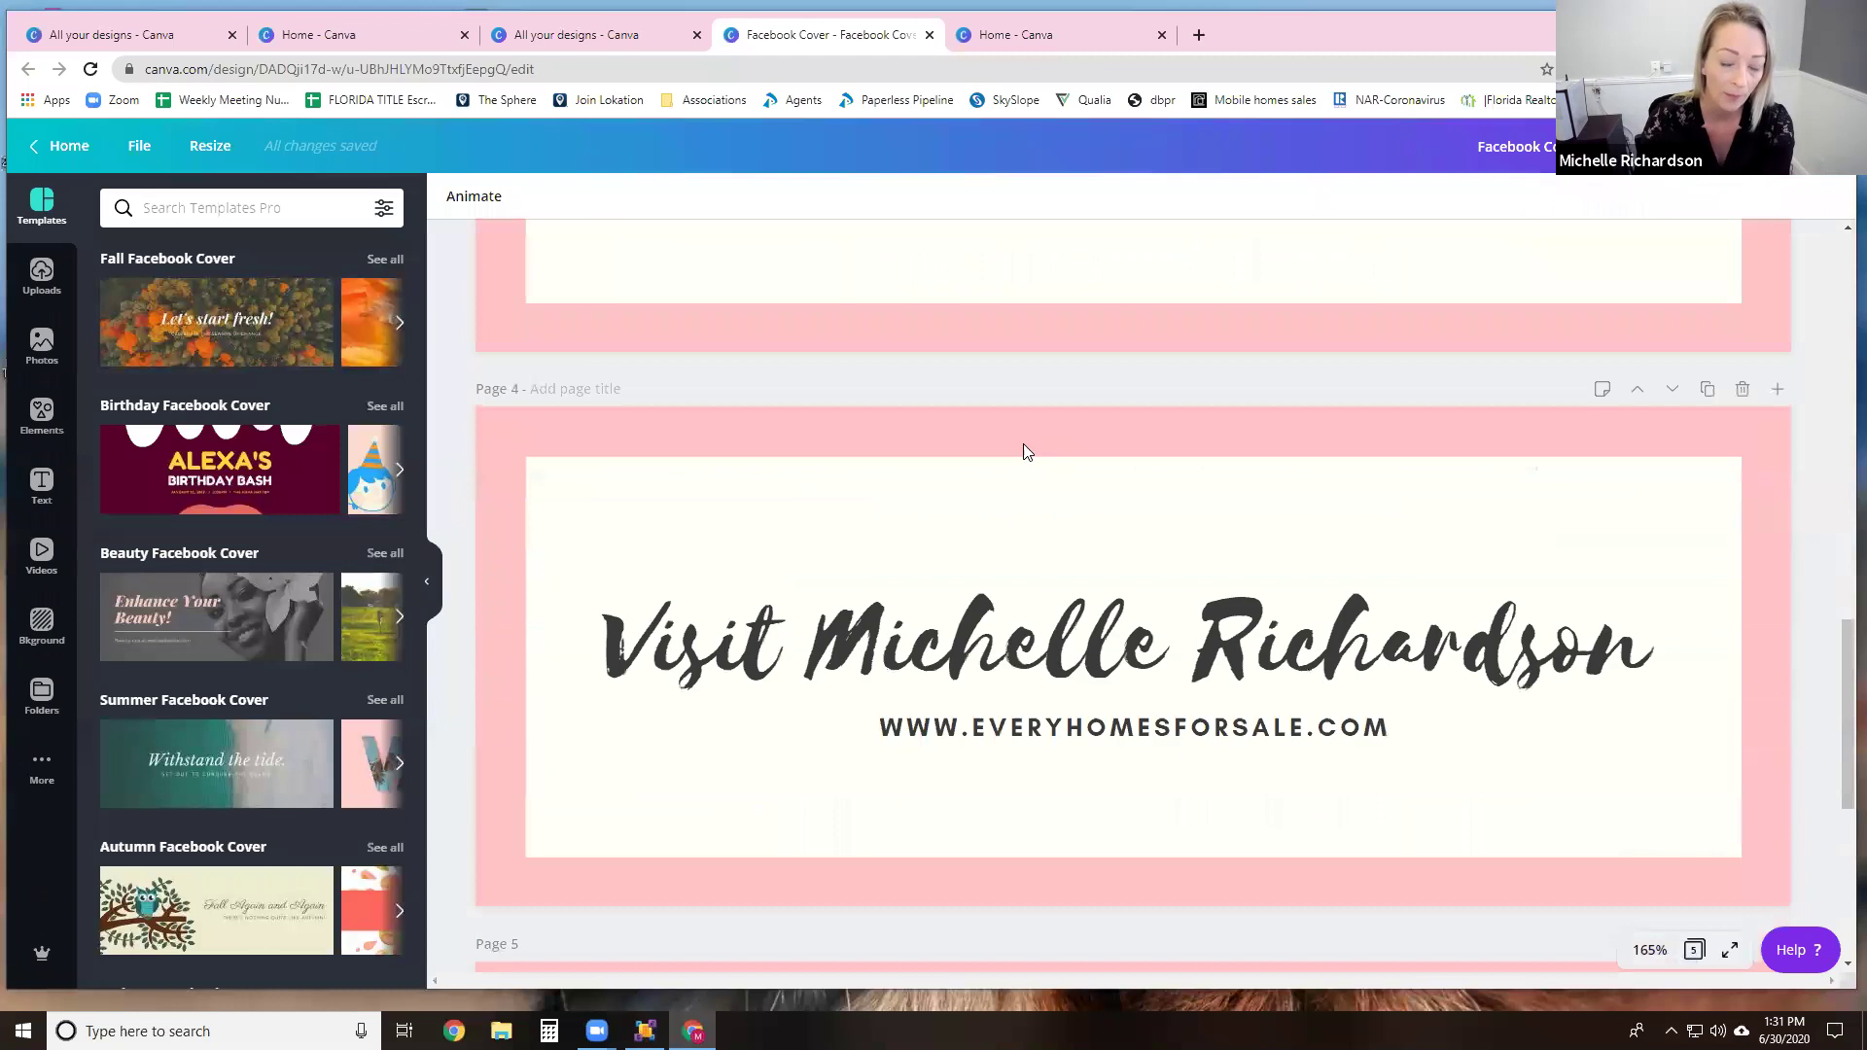
scroll(1002, 443, up, 6)
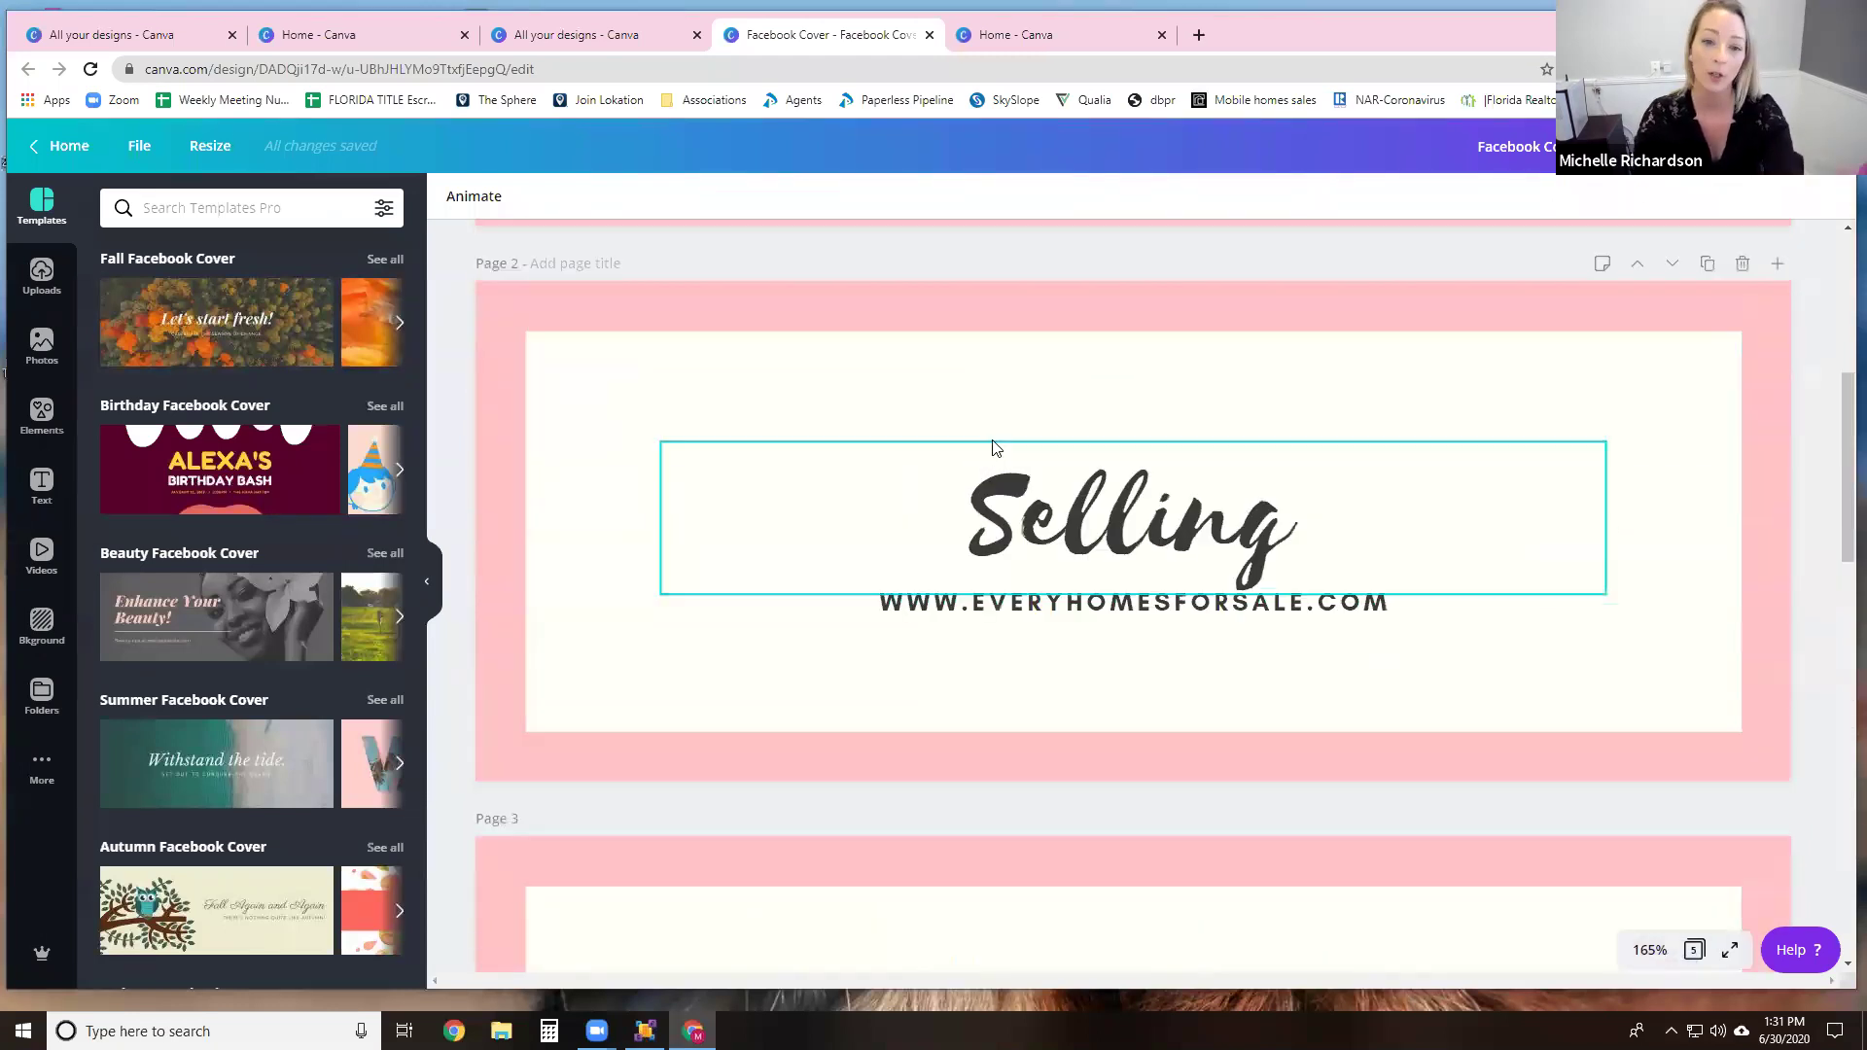
scroll(993, 457, down, 8)
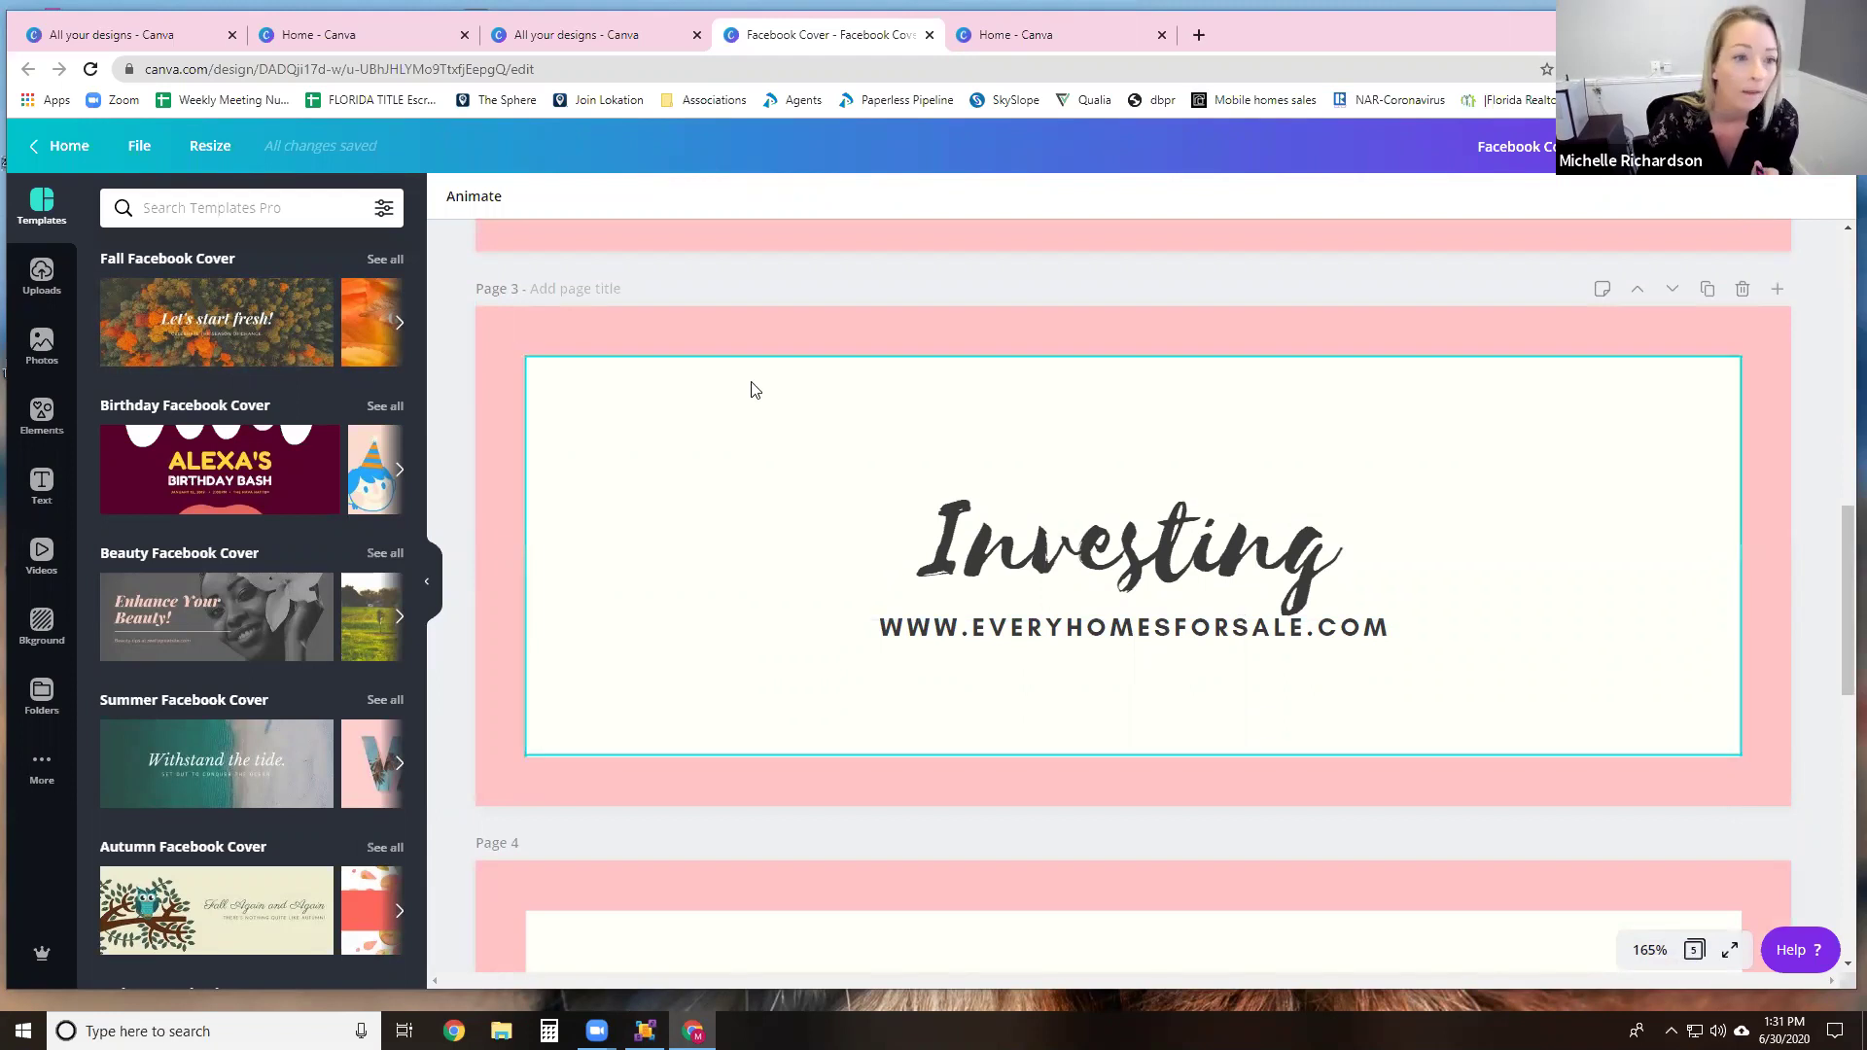
scroll(653, 316, up, 1)
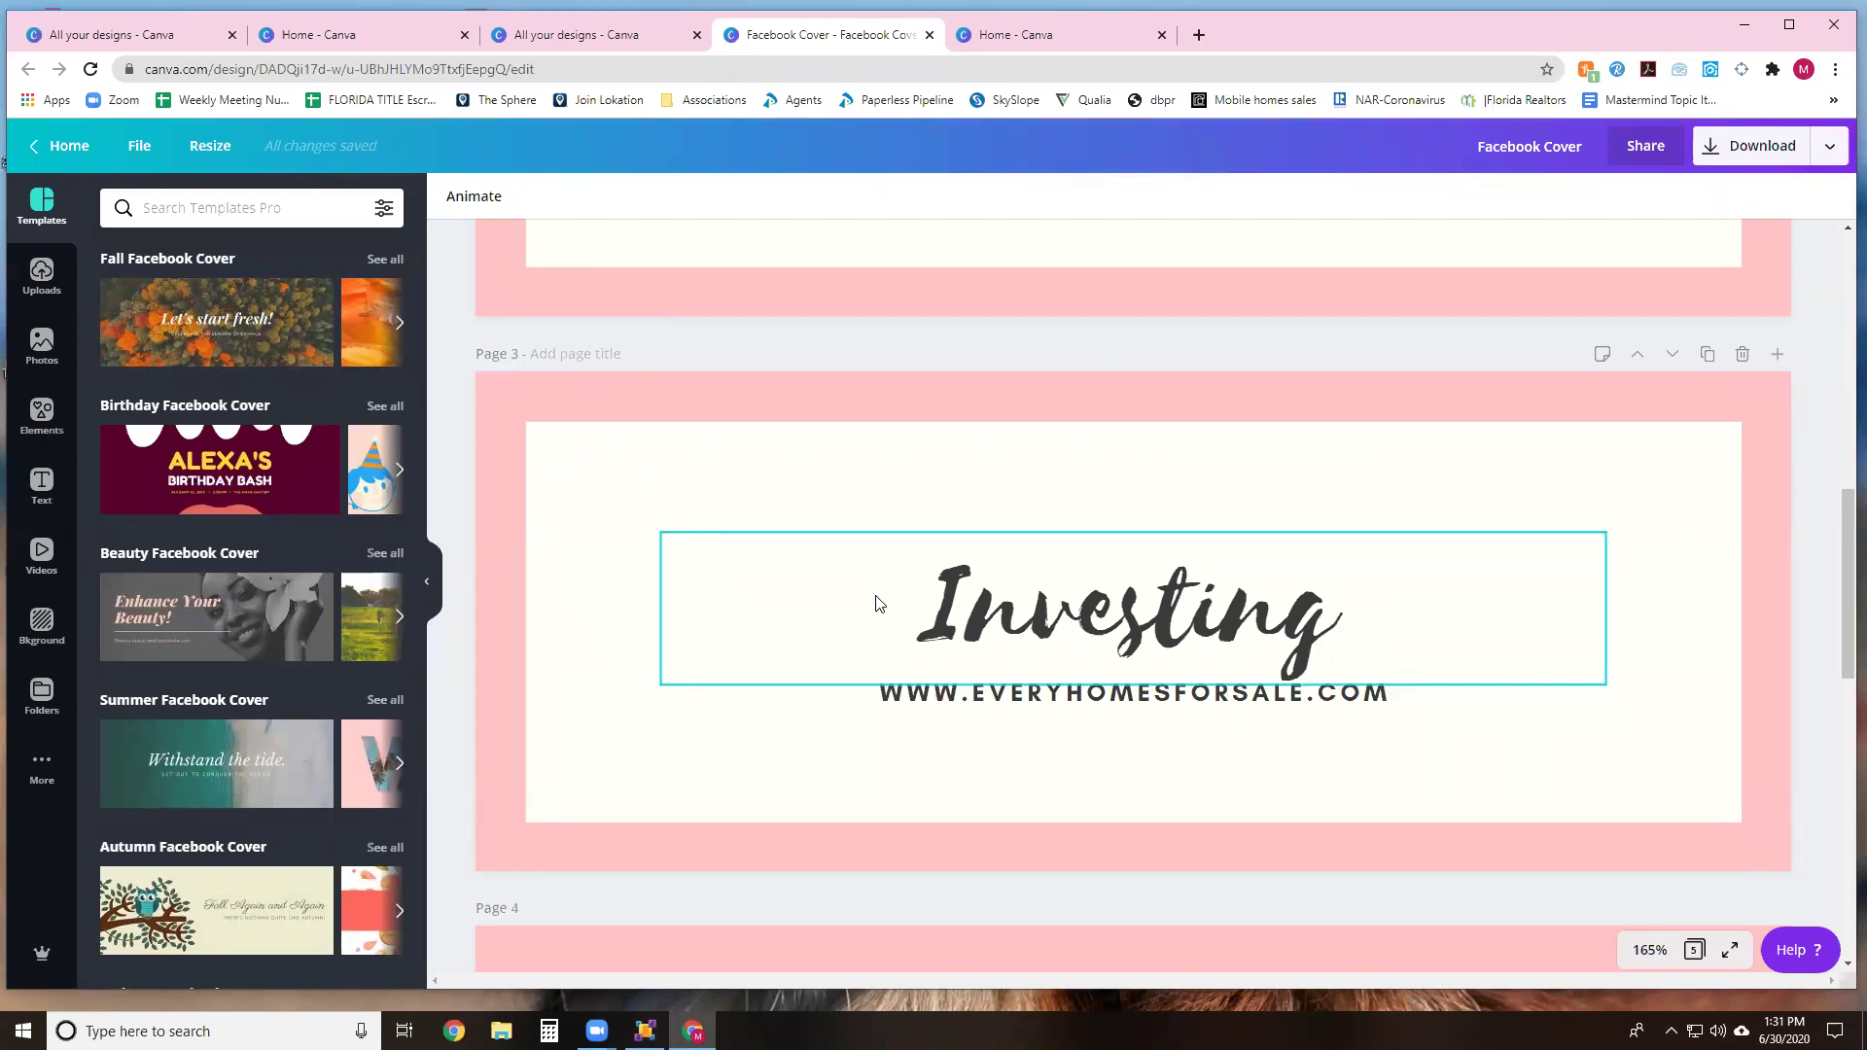
scroll(878, 603, down, 3)
scroll(878, 603, up, 1)
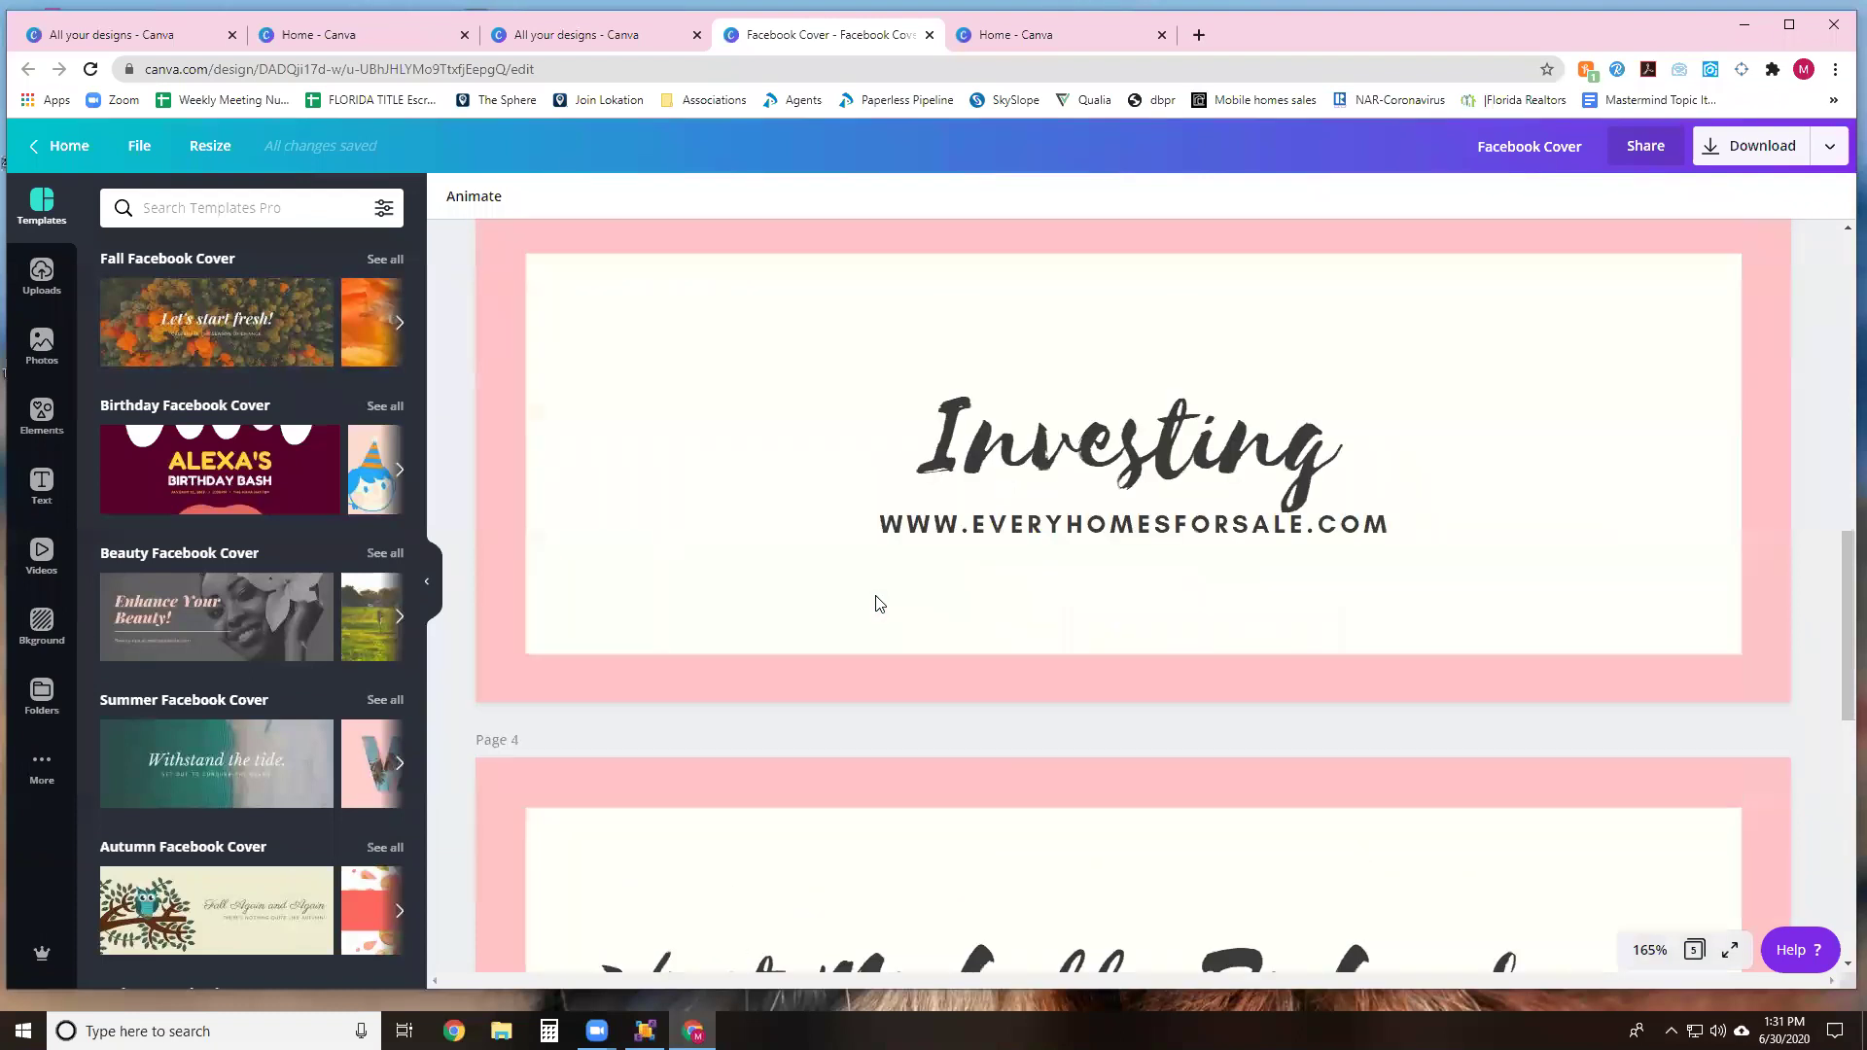
scroll(878, 602, up, 8)
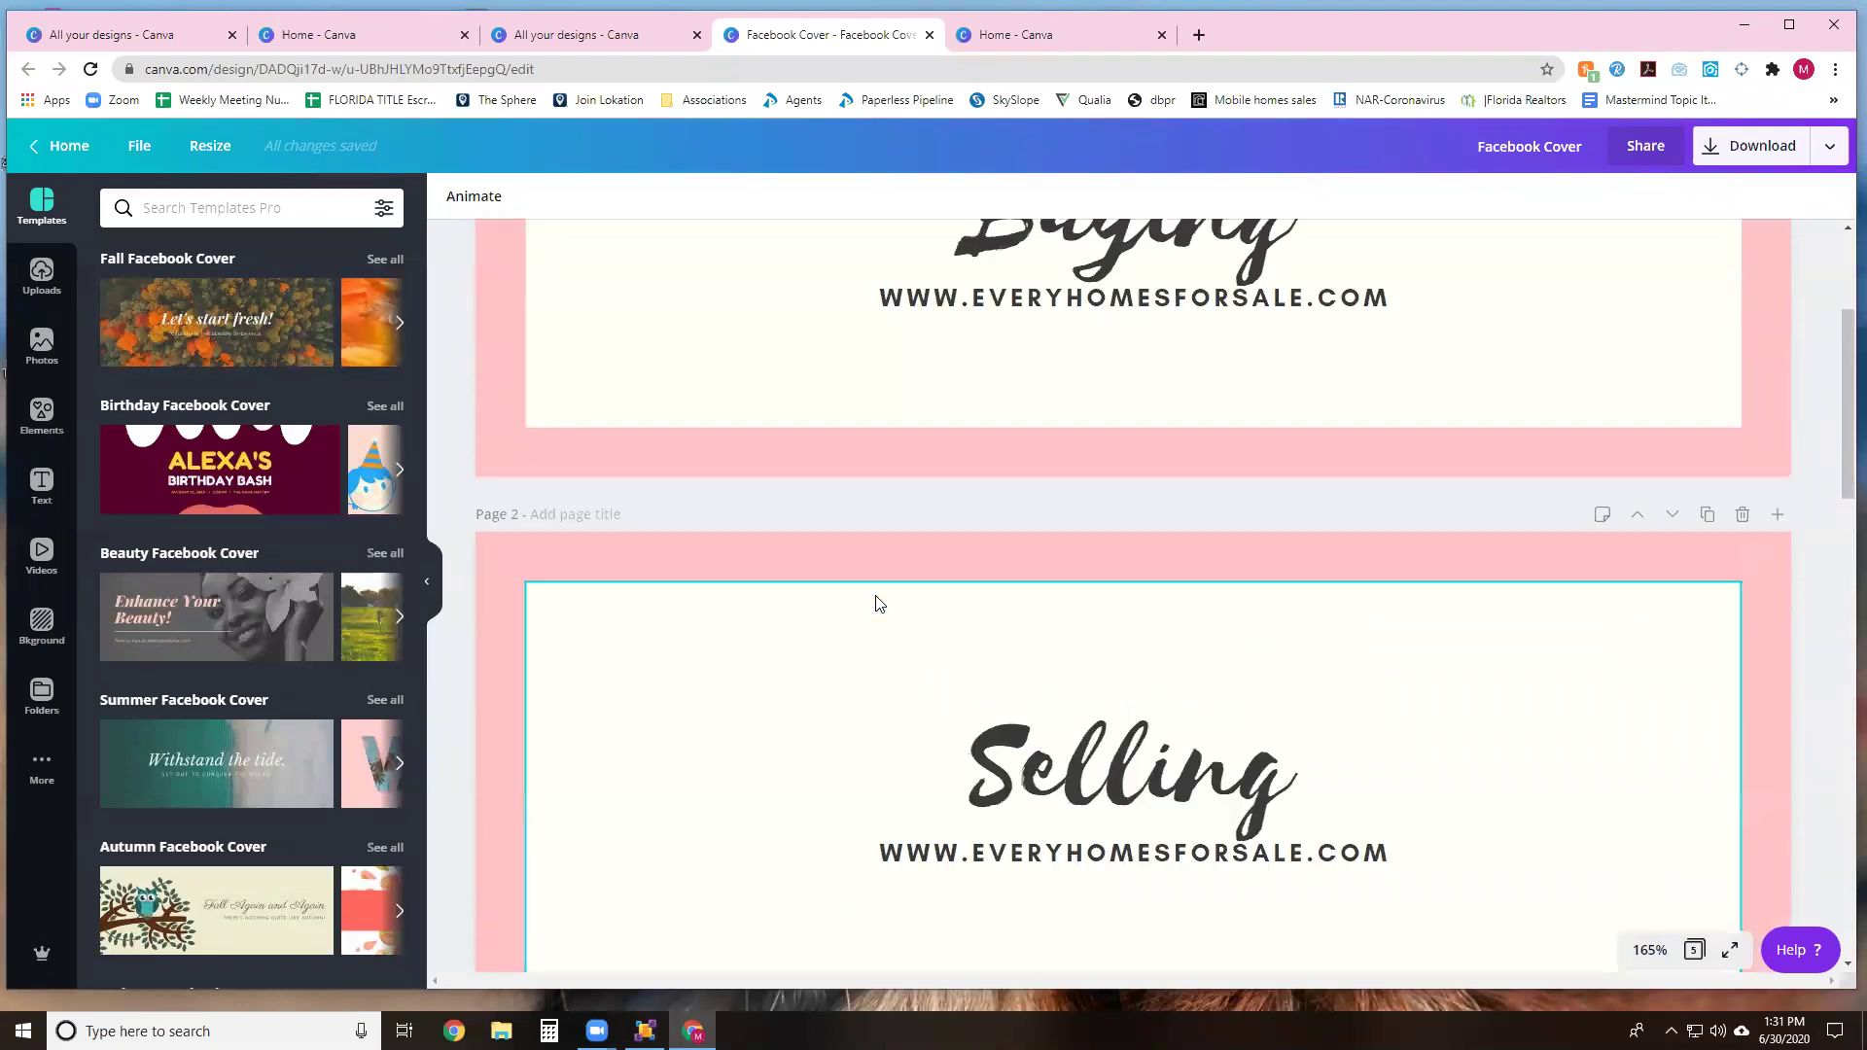
scroll(878, 603, up, 3)
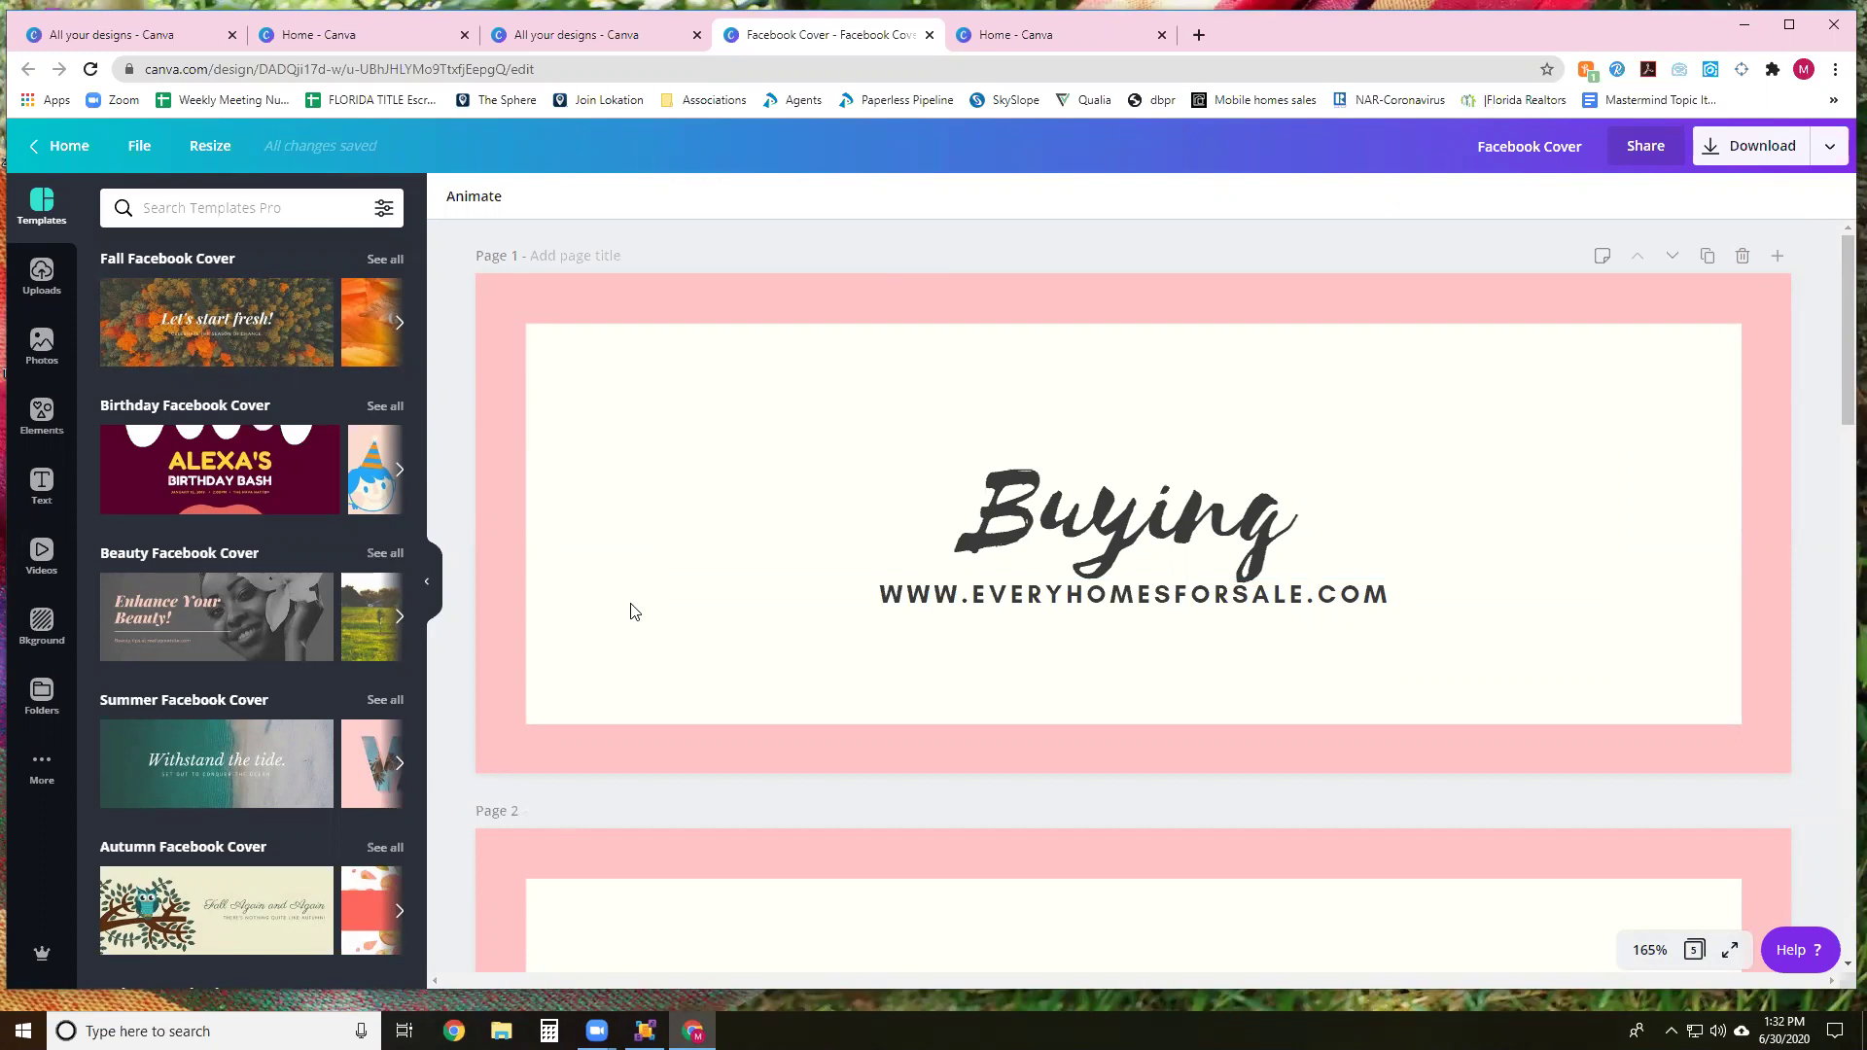
Step: Browse the suggested Facebook Cover templates, from Birthday to Wedding
scroll(236, 805, down, 4)
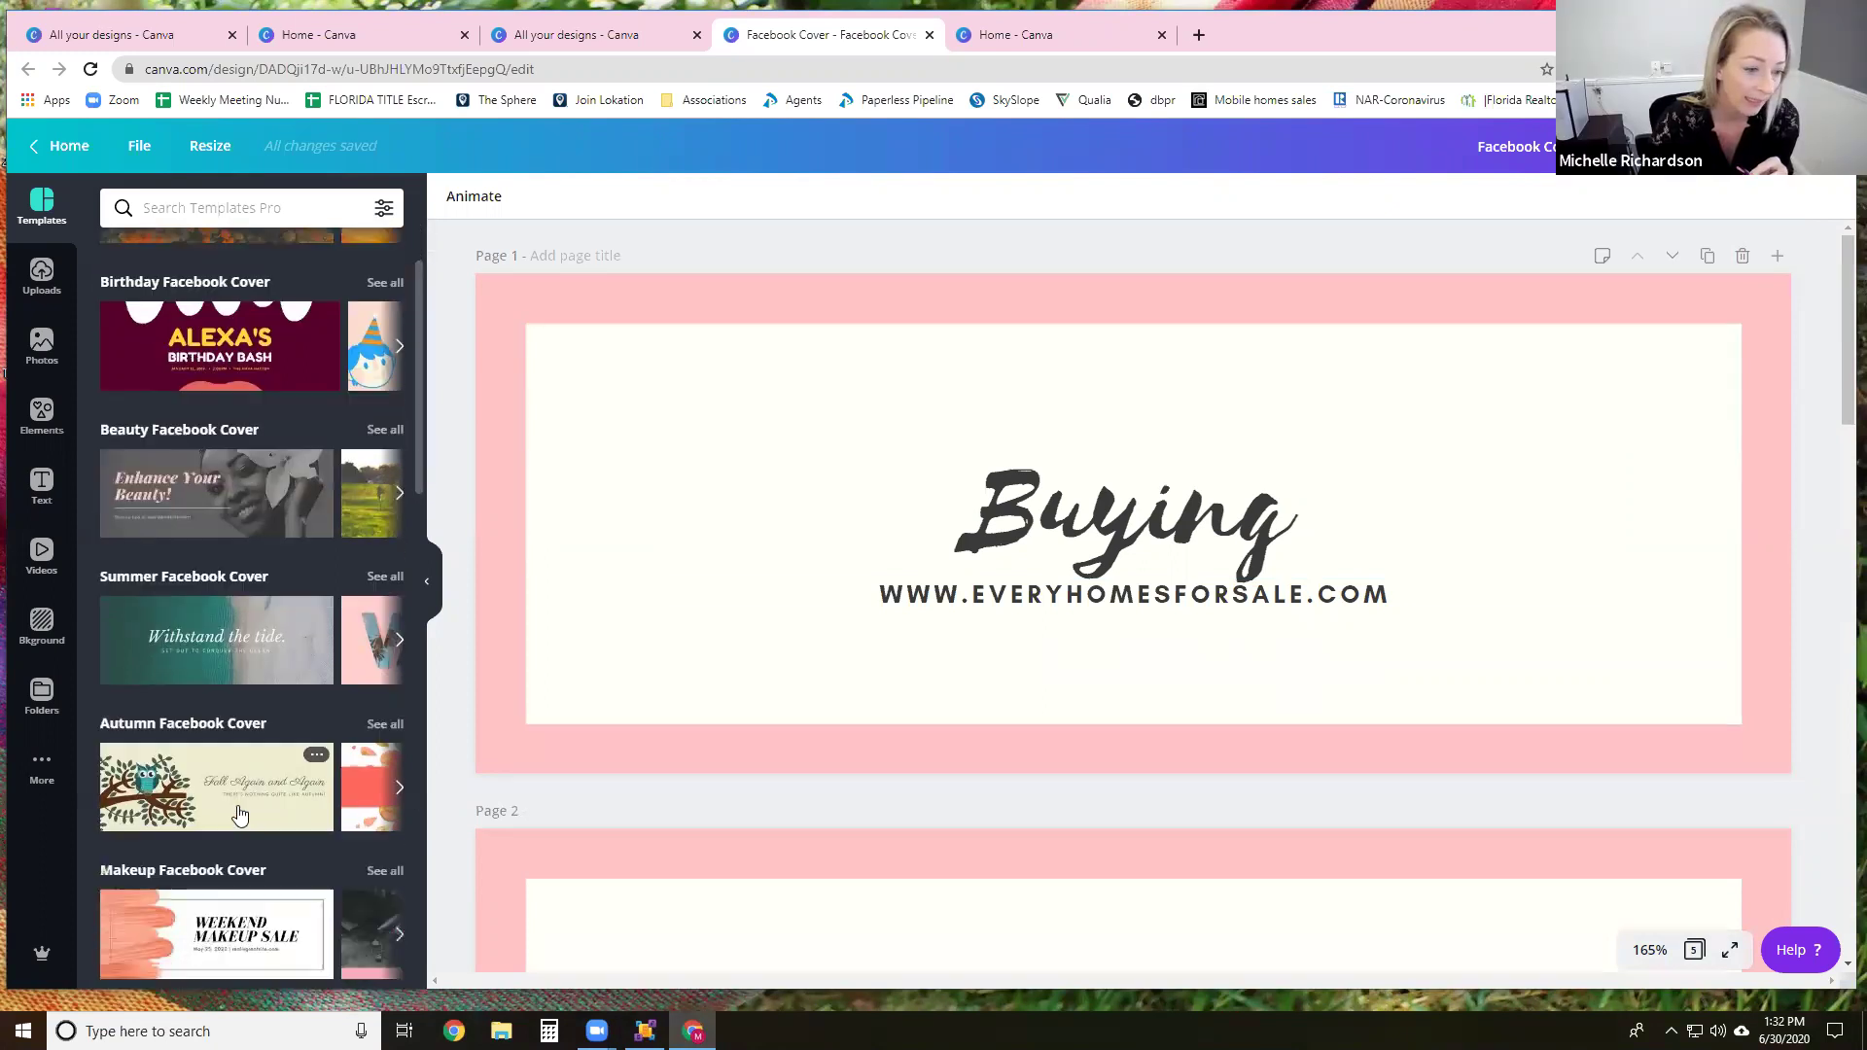
scroll(236, 805, down, 2)
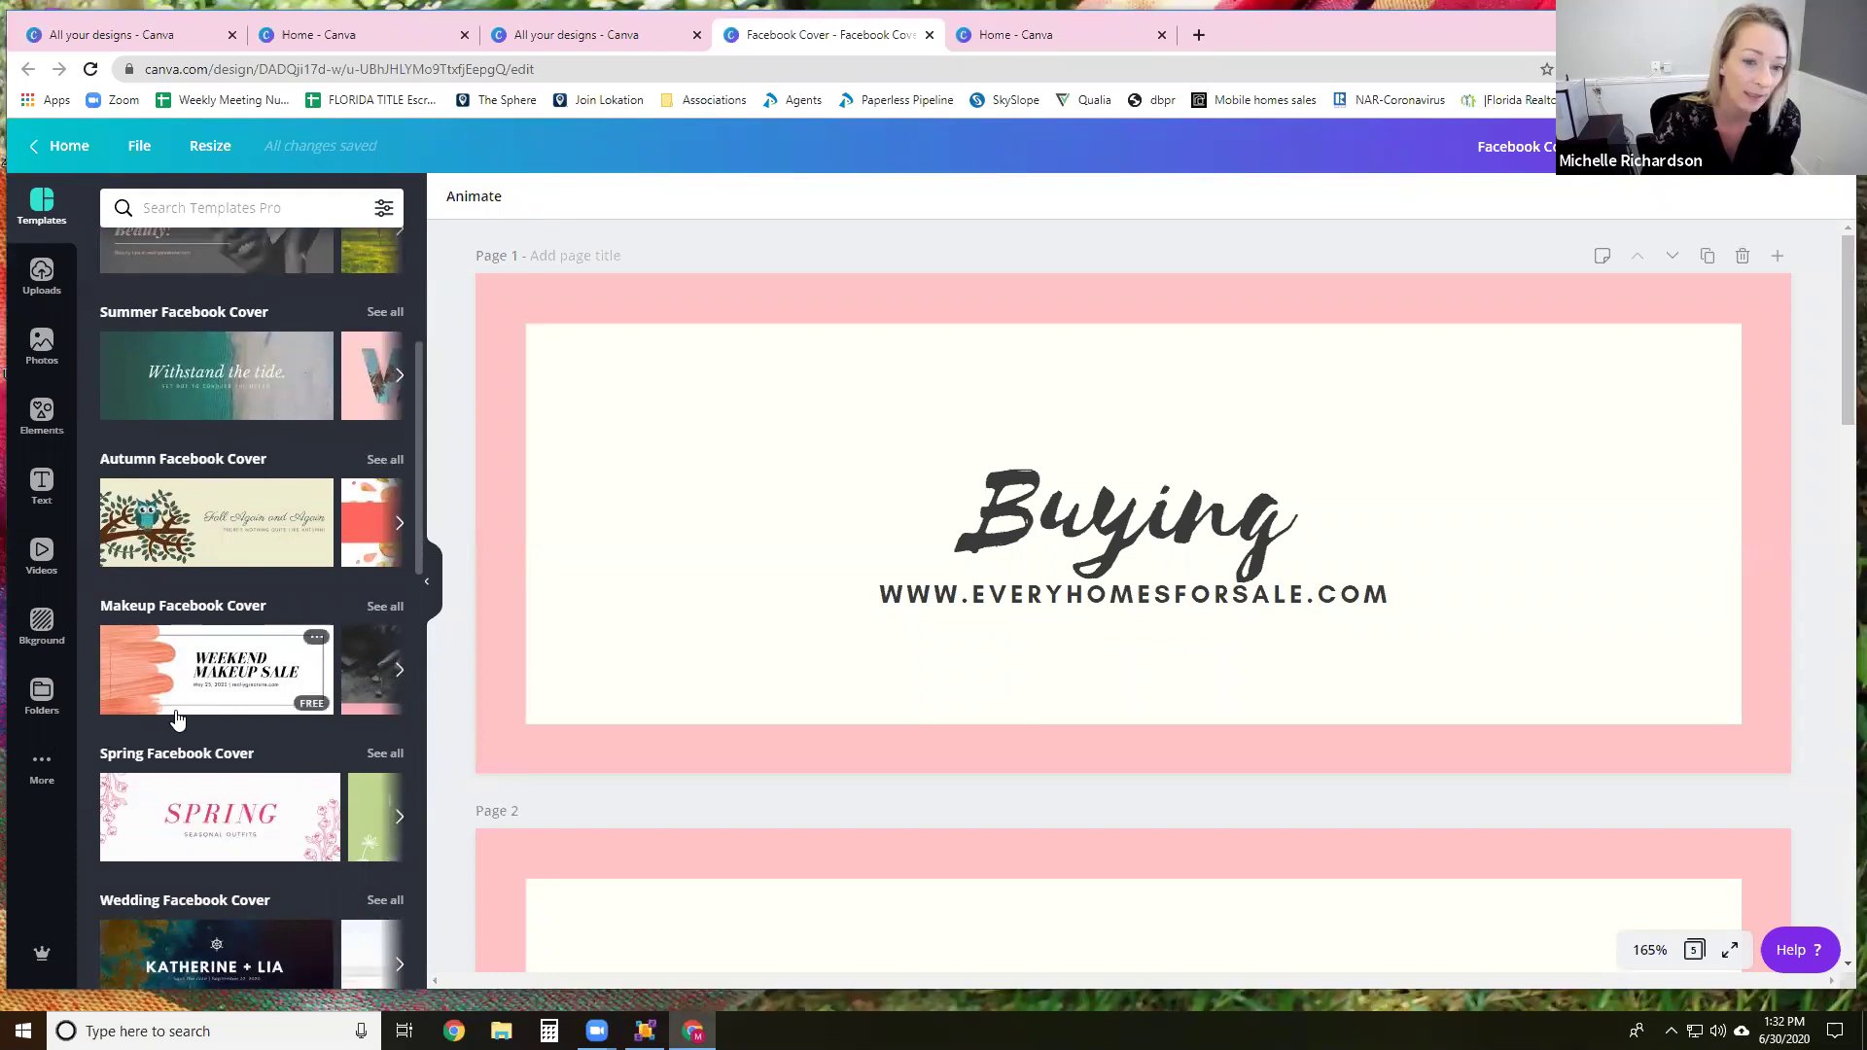
scroll(192, 696, down, 1)
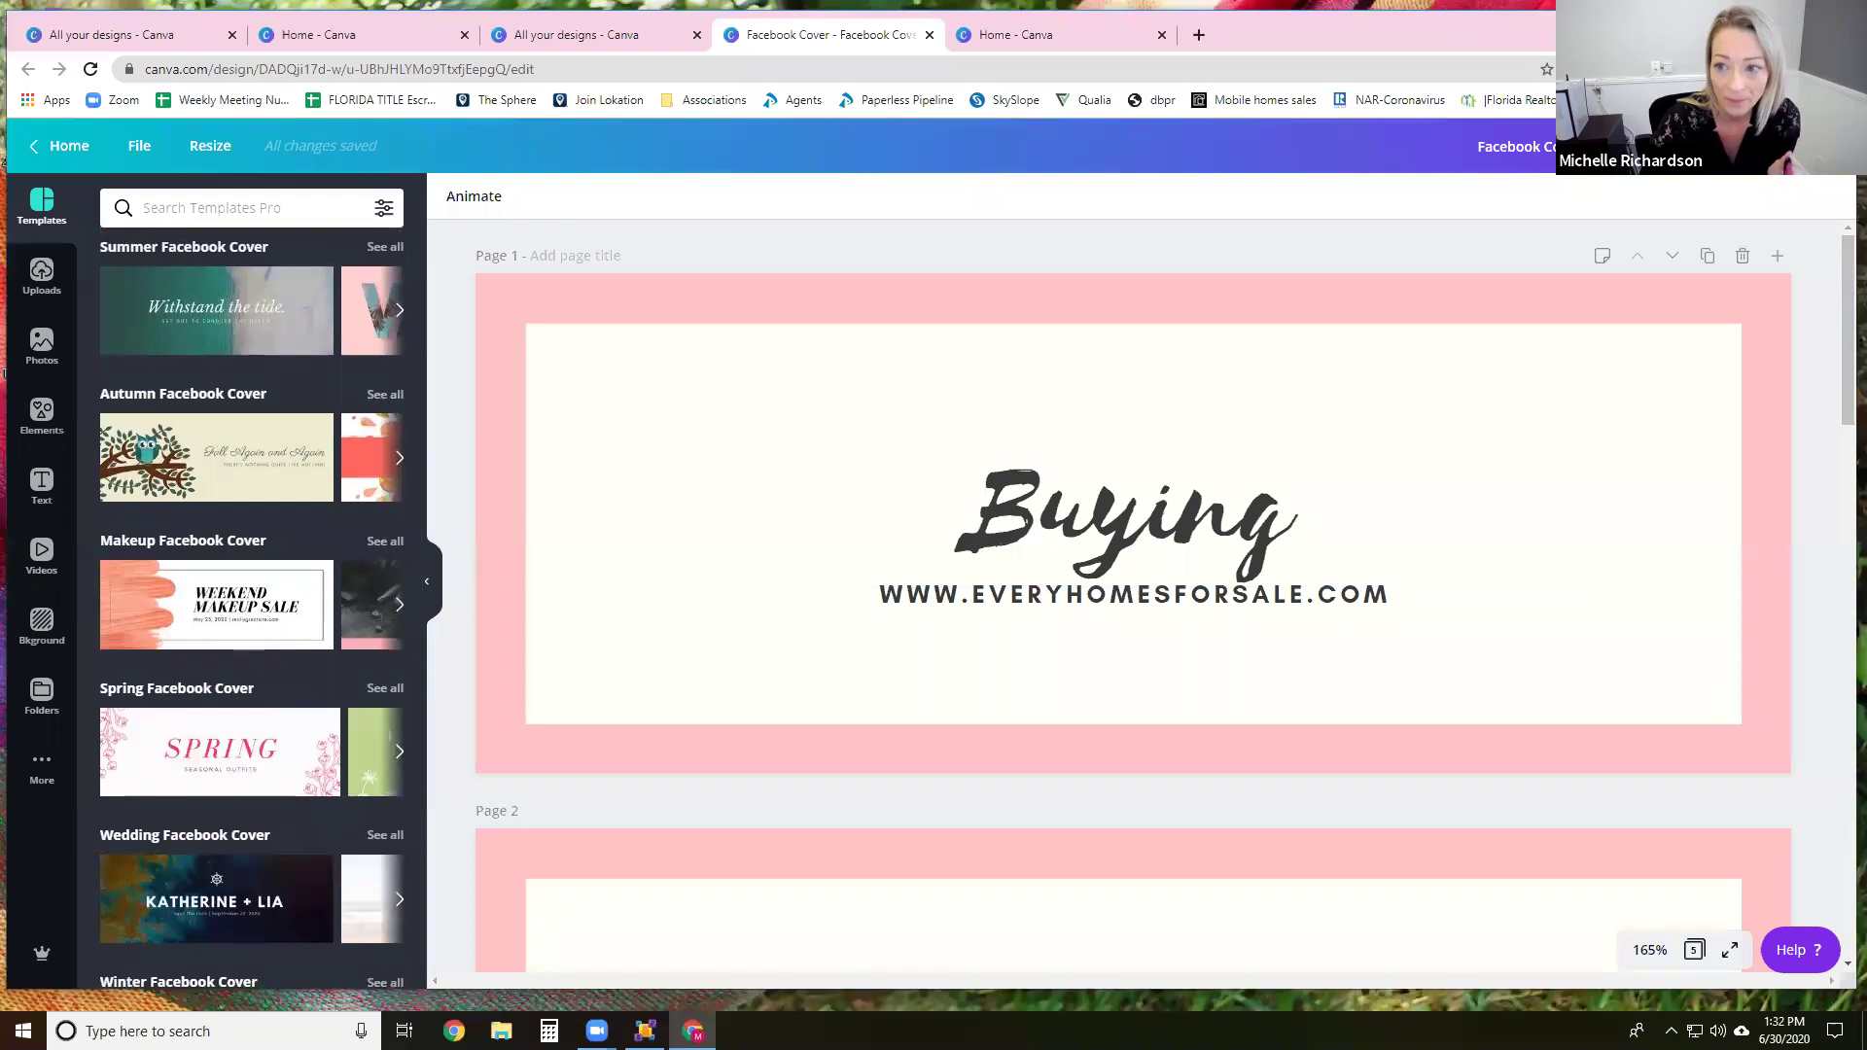
Step: Review the download file types for the cover again, including Video and GIF, and leave without downloading
click(1736, 146)
click(1701, 294)
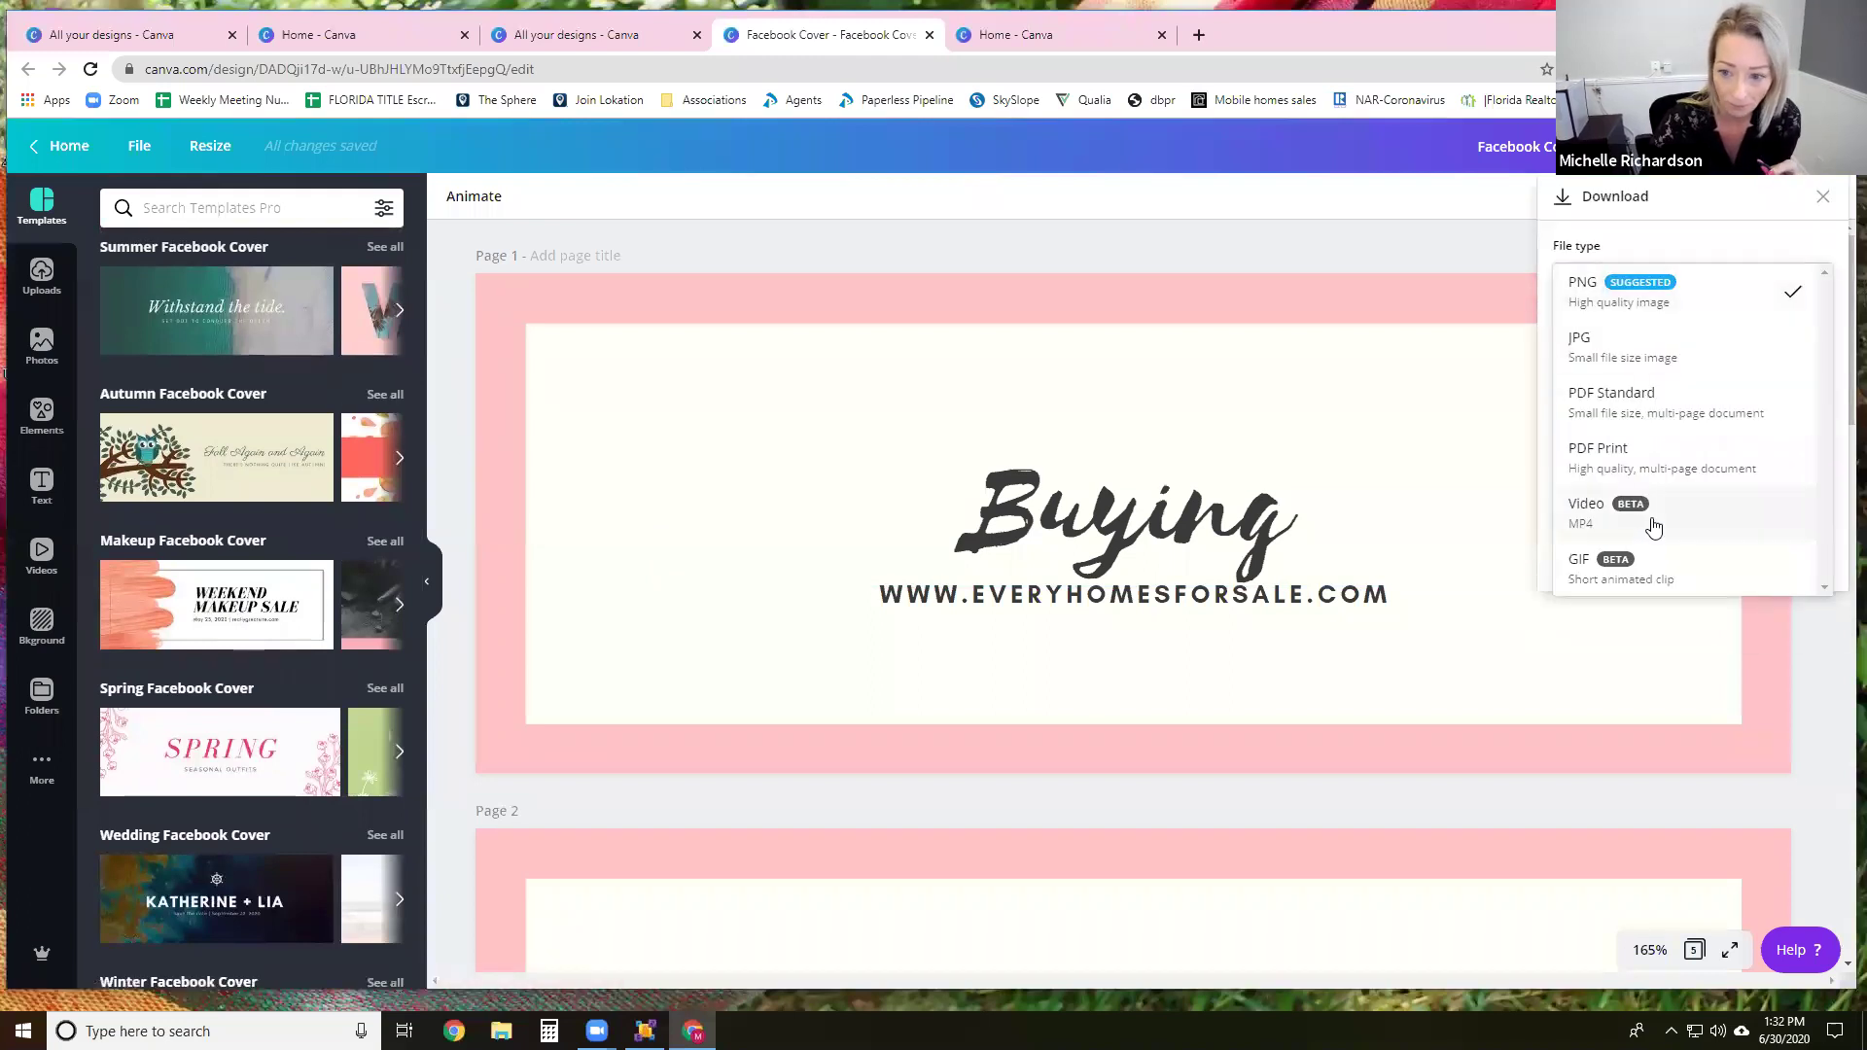
click(1474, 252)
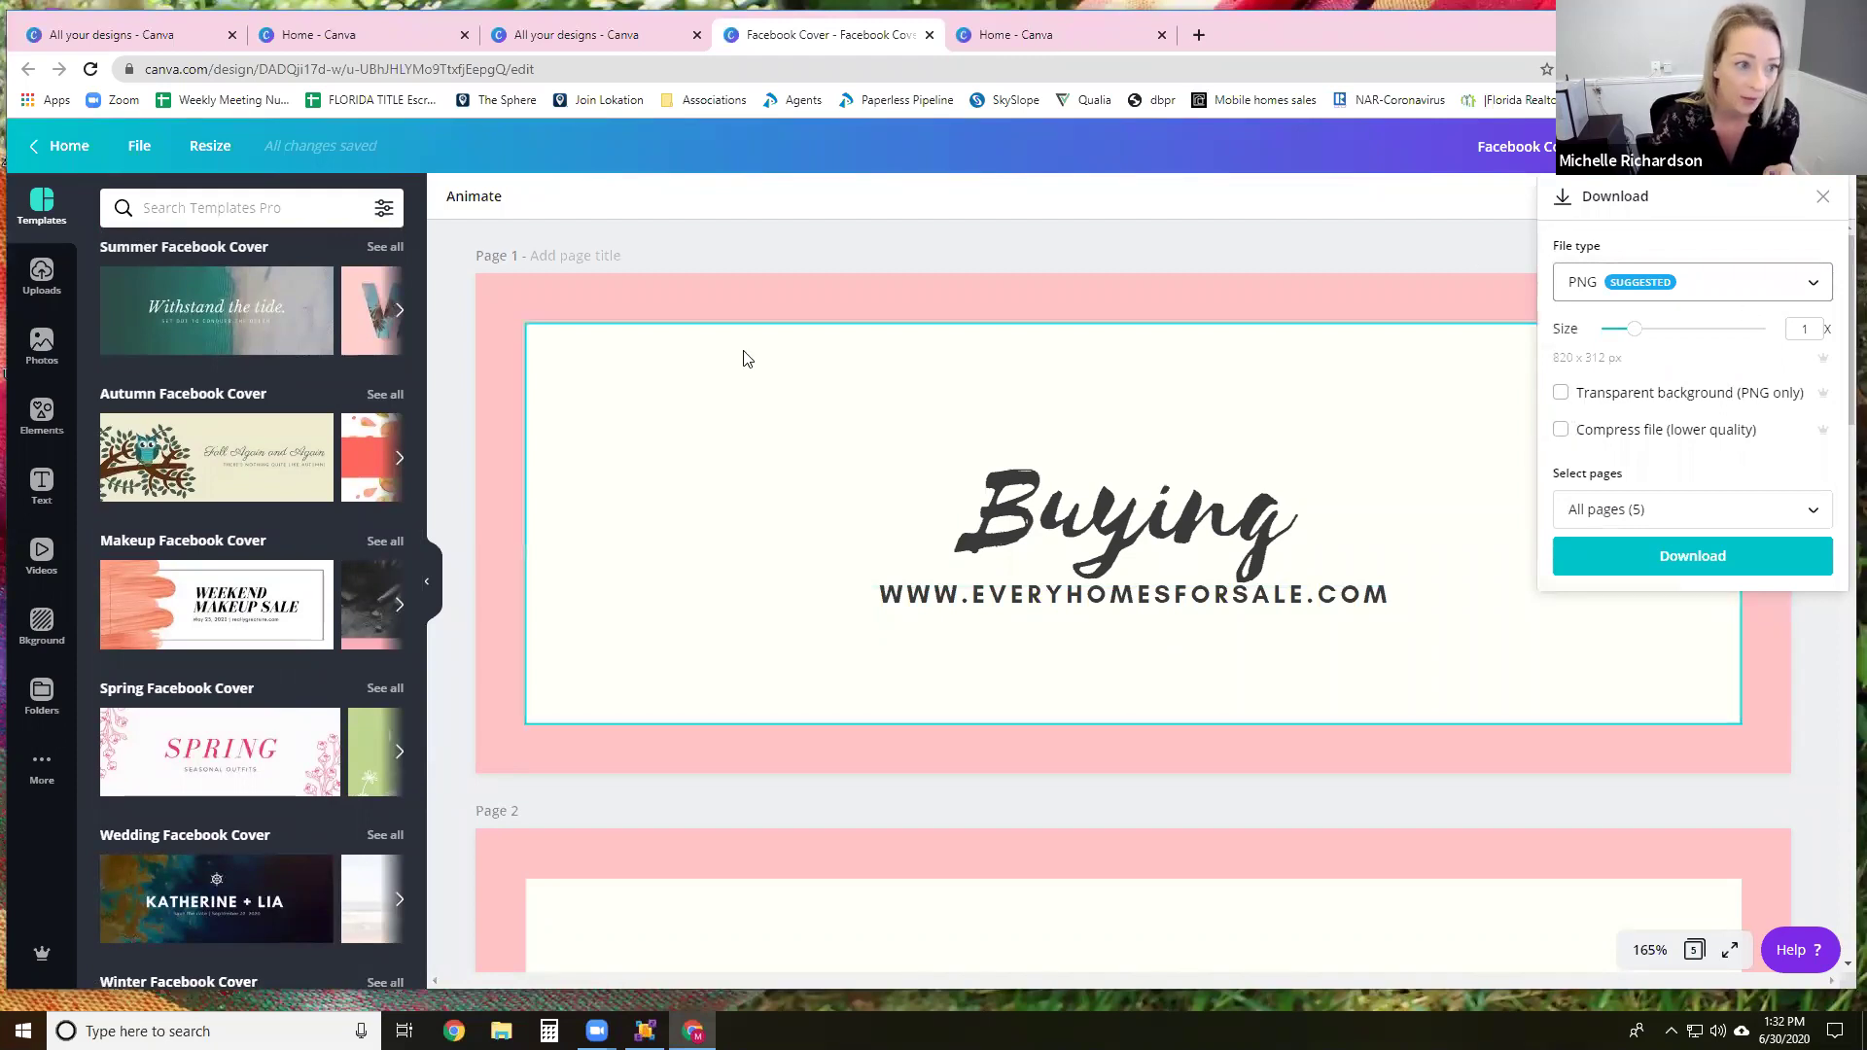
click(525, 526)
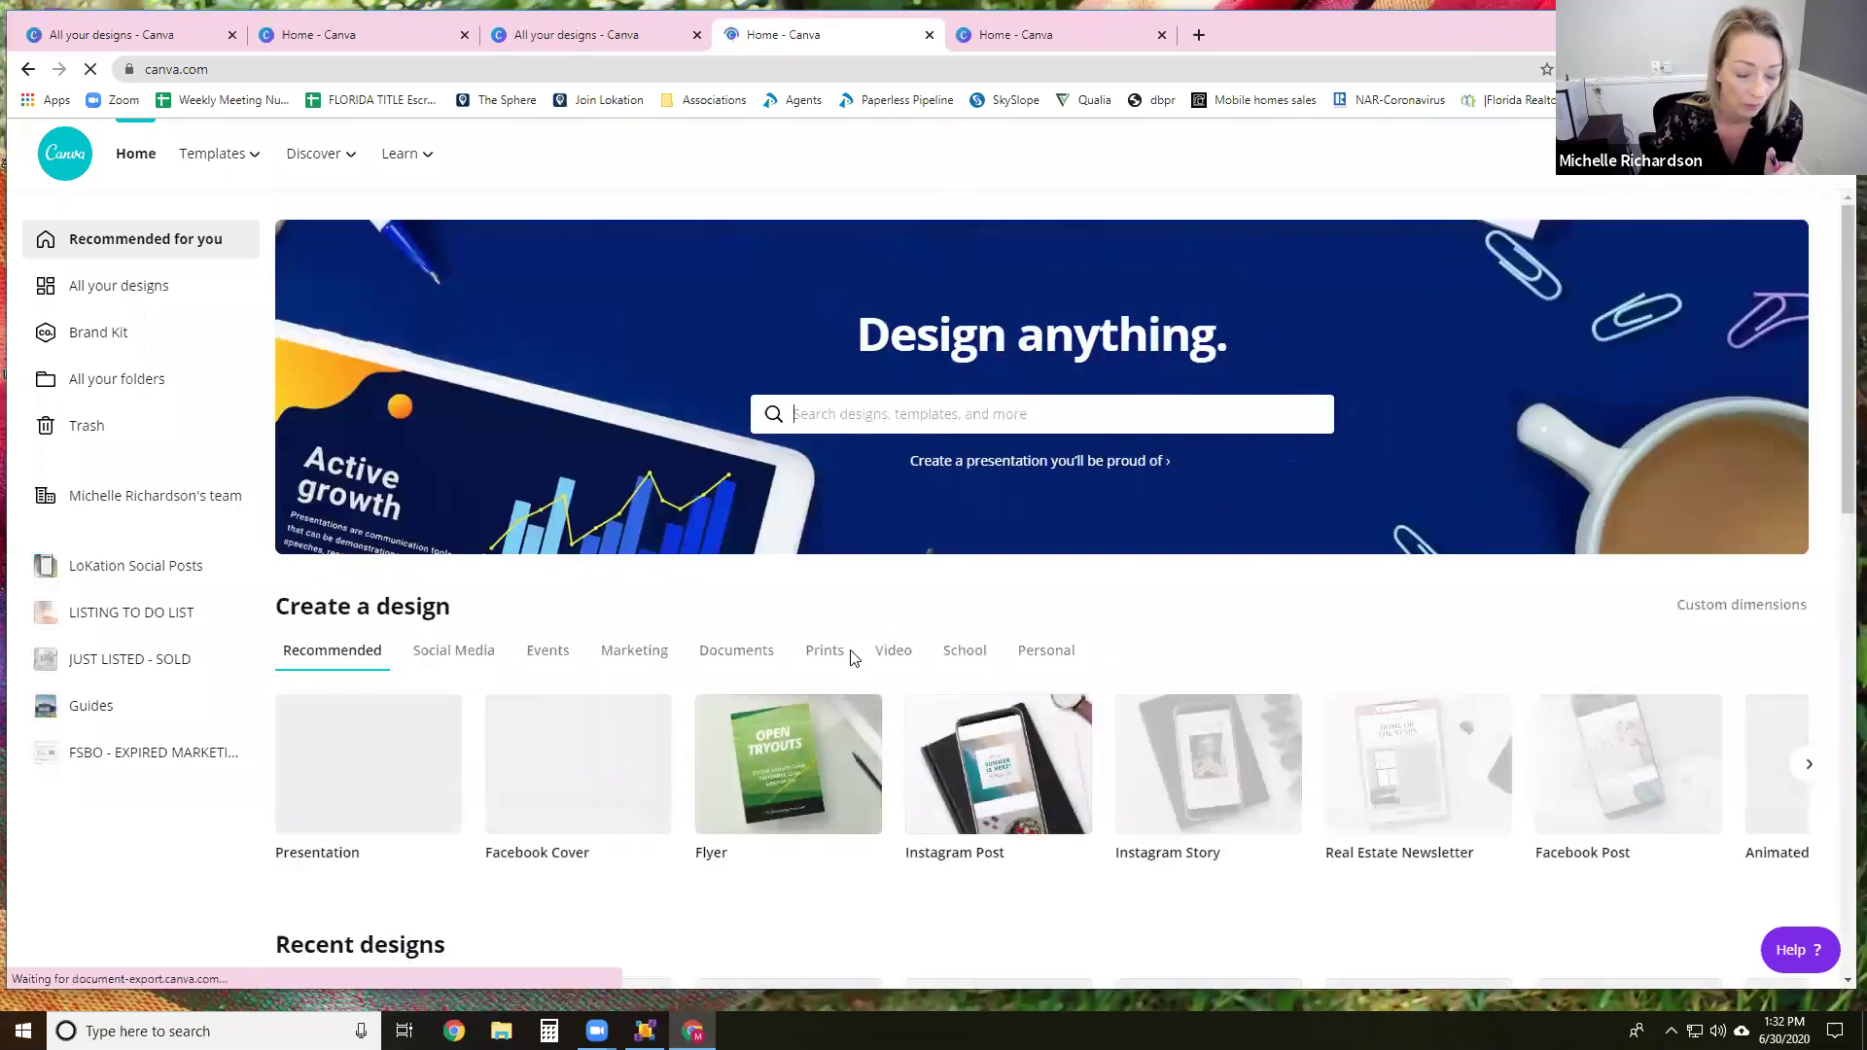
Step: Open the Lokation Staff design from the list of all designs
scroll(852, 658, down, 5)
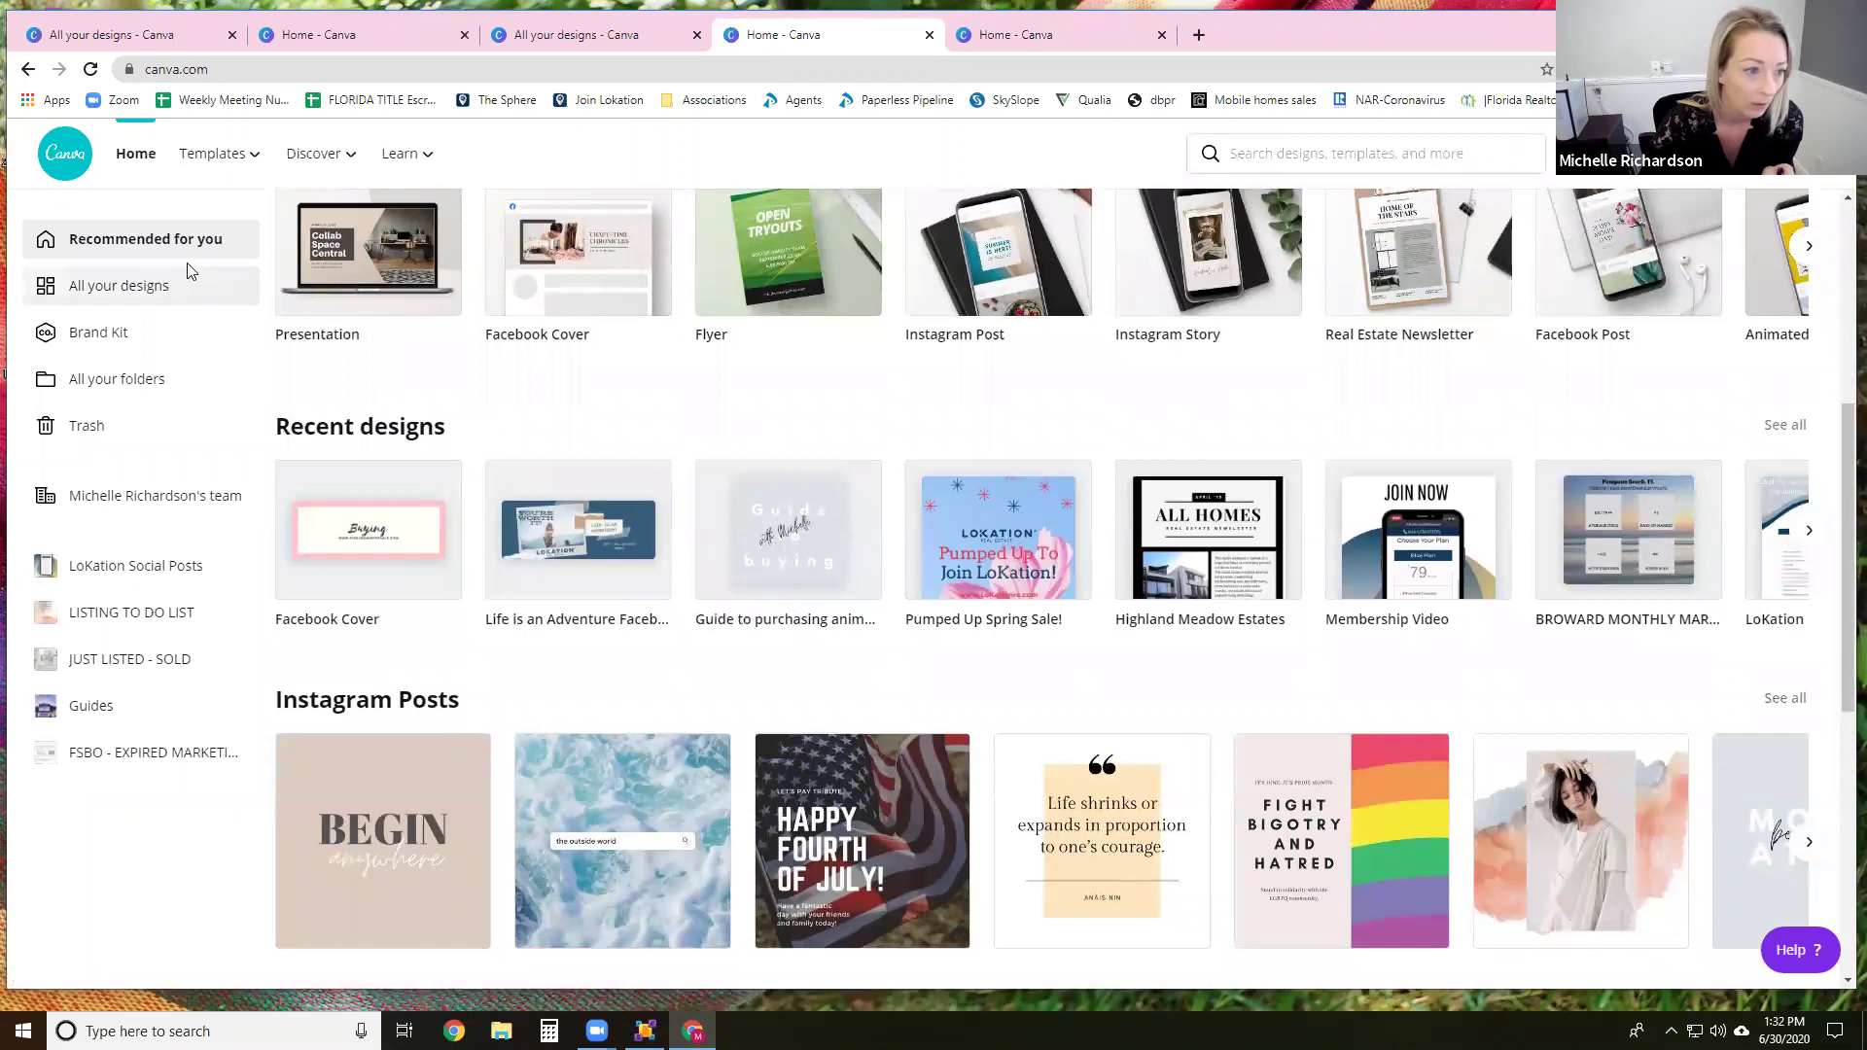
click(188, 282)
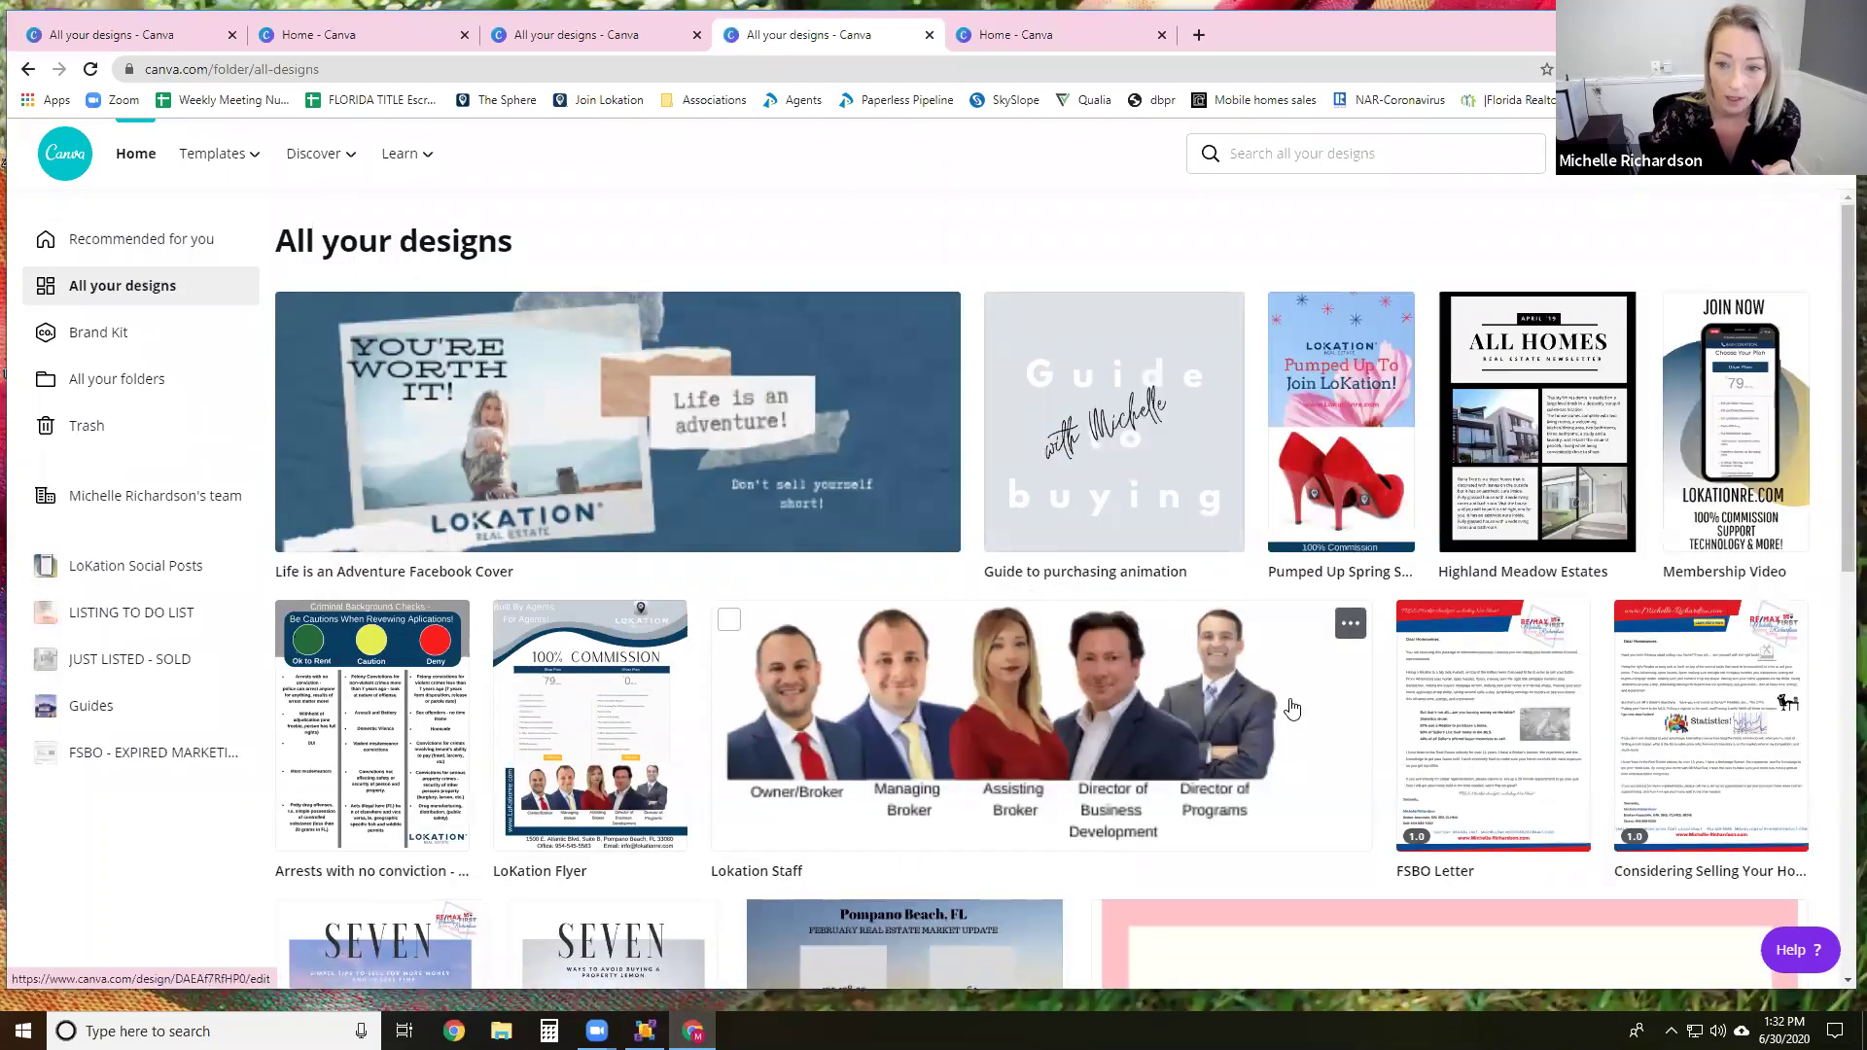
scroll(1070, 739, down, 1)
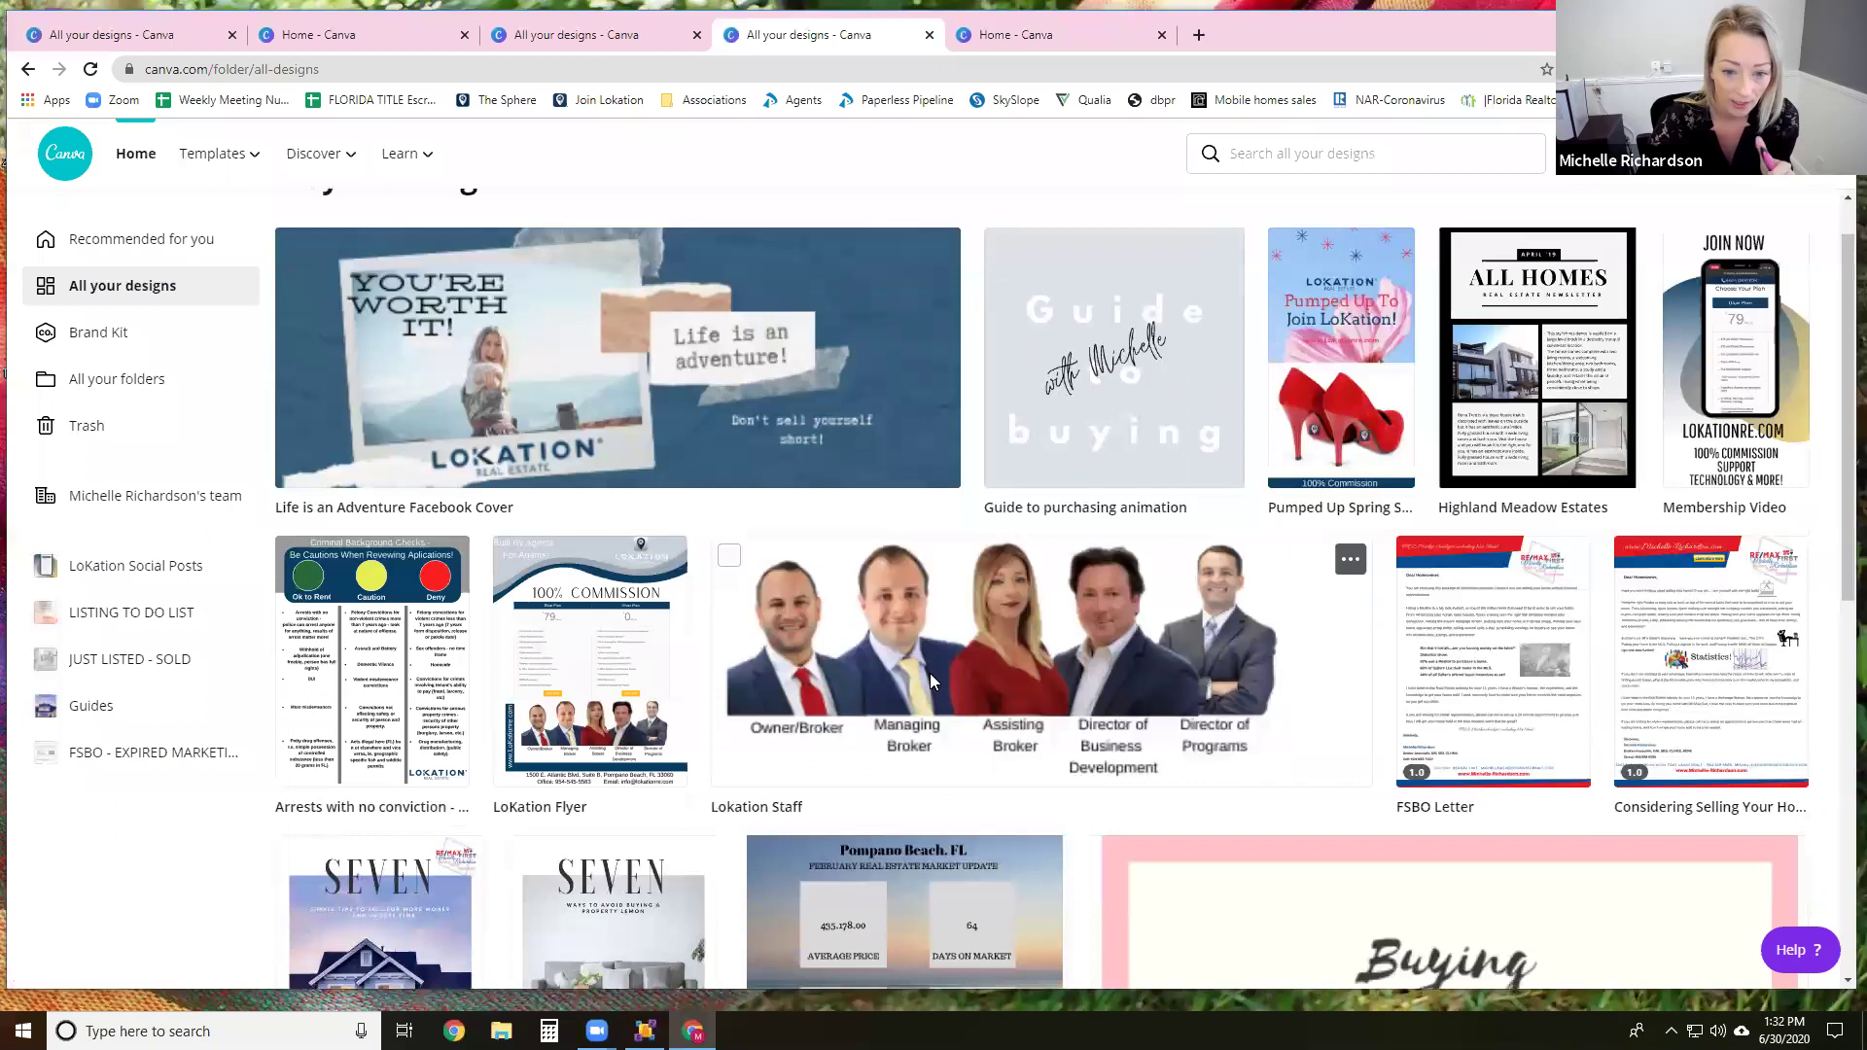
click(929, 673)
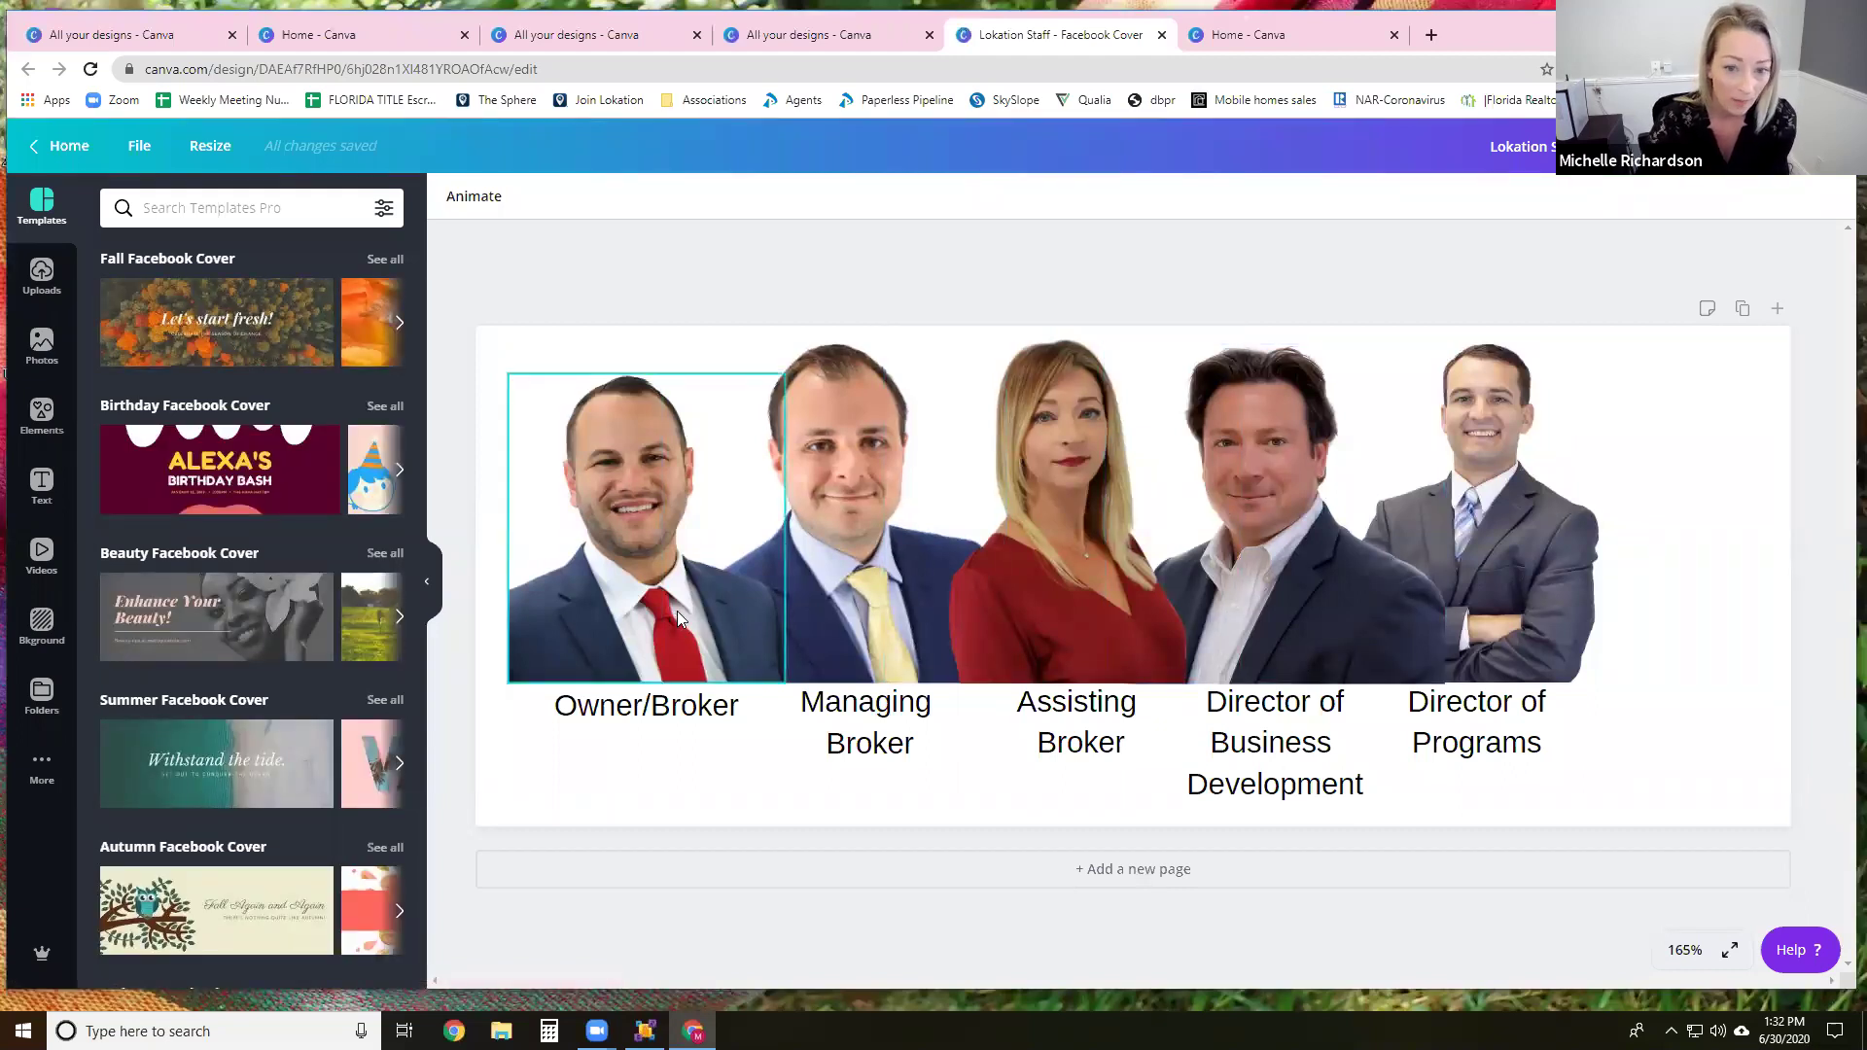
Step: Show the image effects, including Background Remover, for the Owner/Broker photo and move that photo up slightly
click(622, 542)
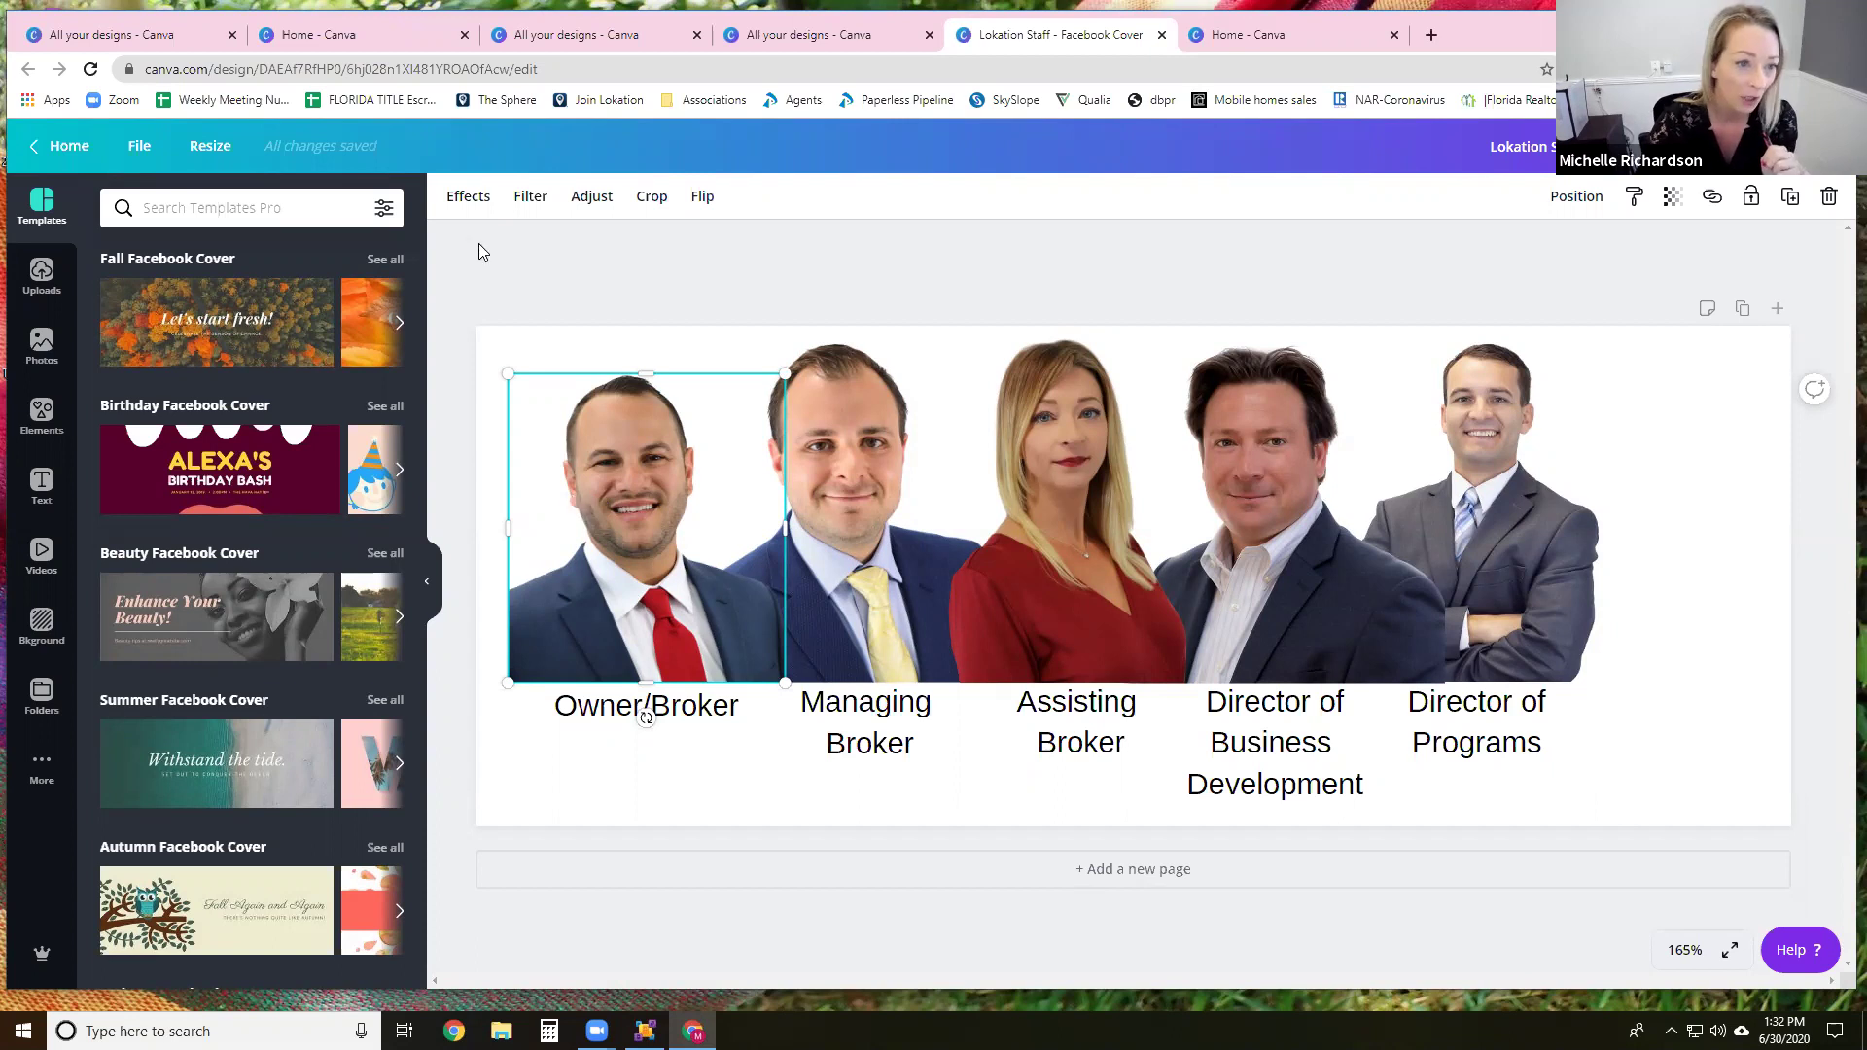
click(465, 198)
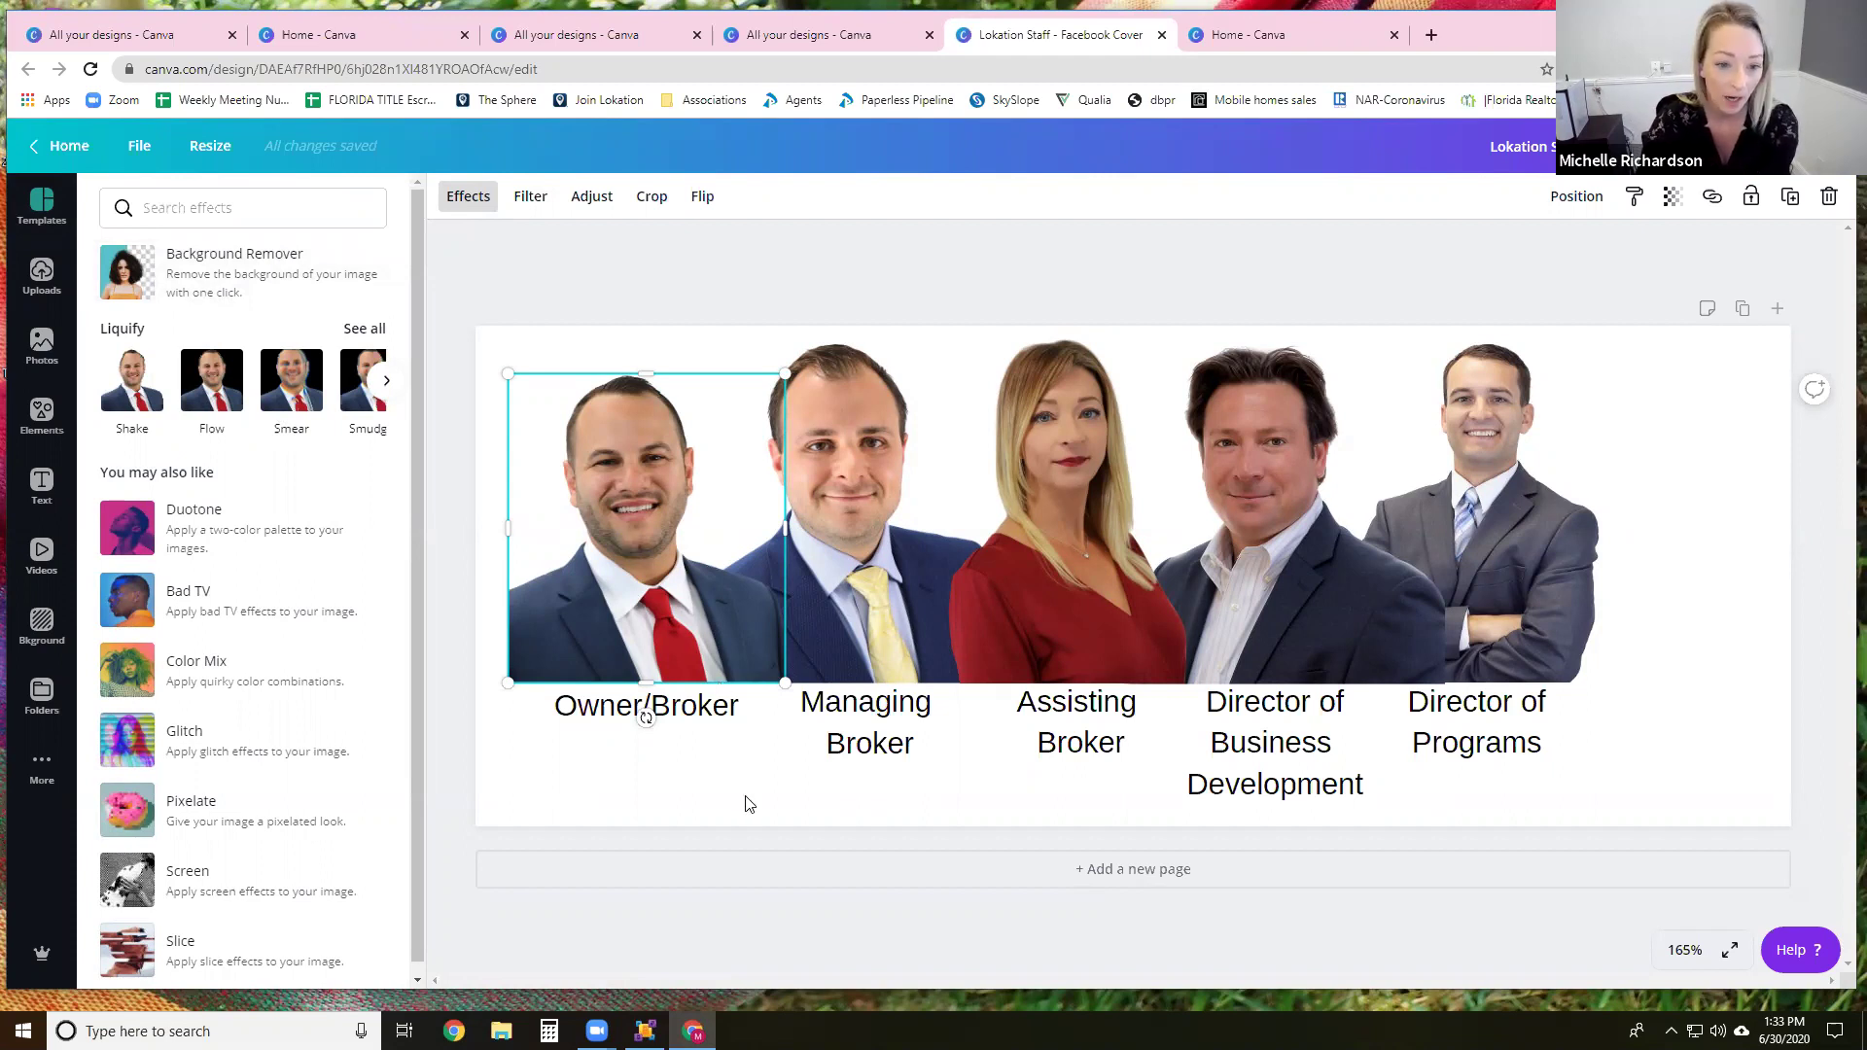
mouse_move(606, 580)
mouse_down()
mouse_move(700, 574)
mouse_move(605, 566)
mouse_up()
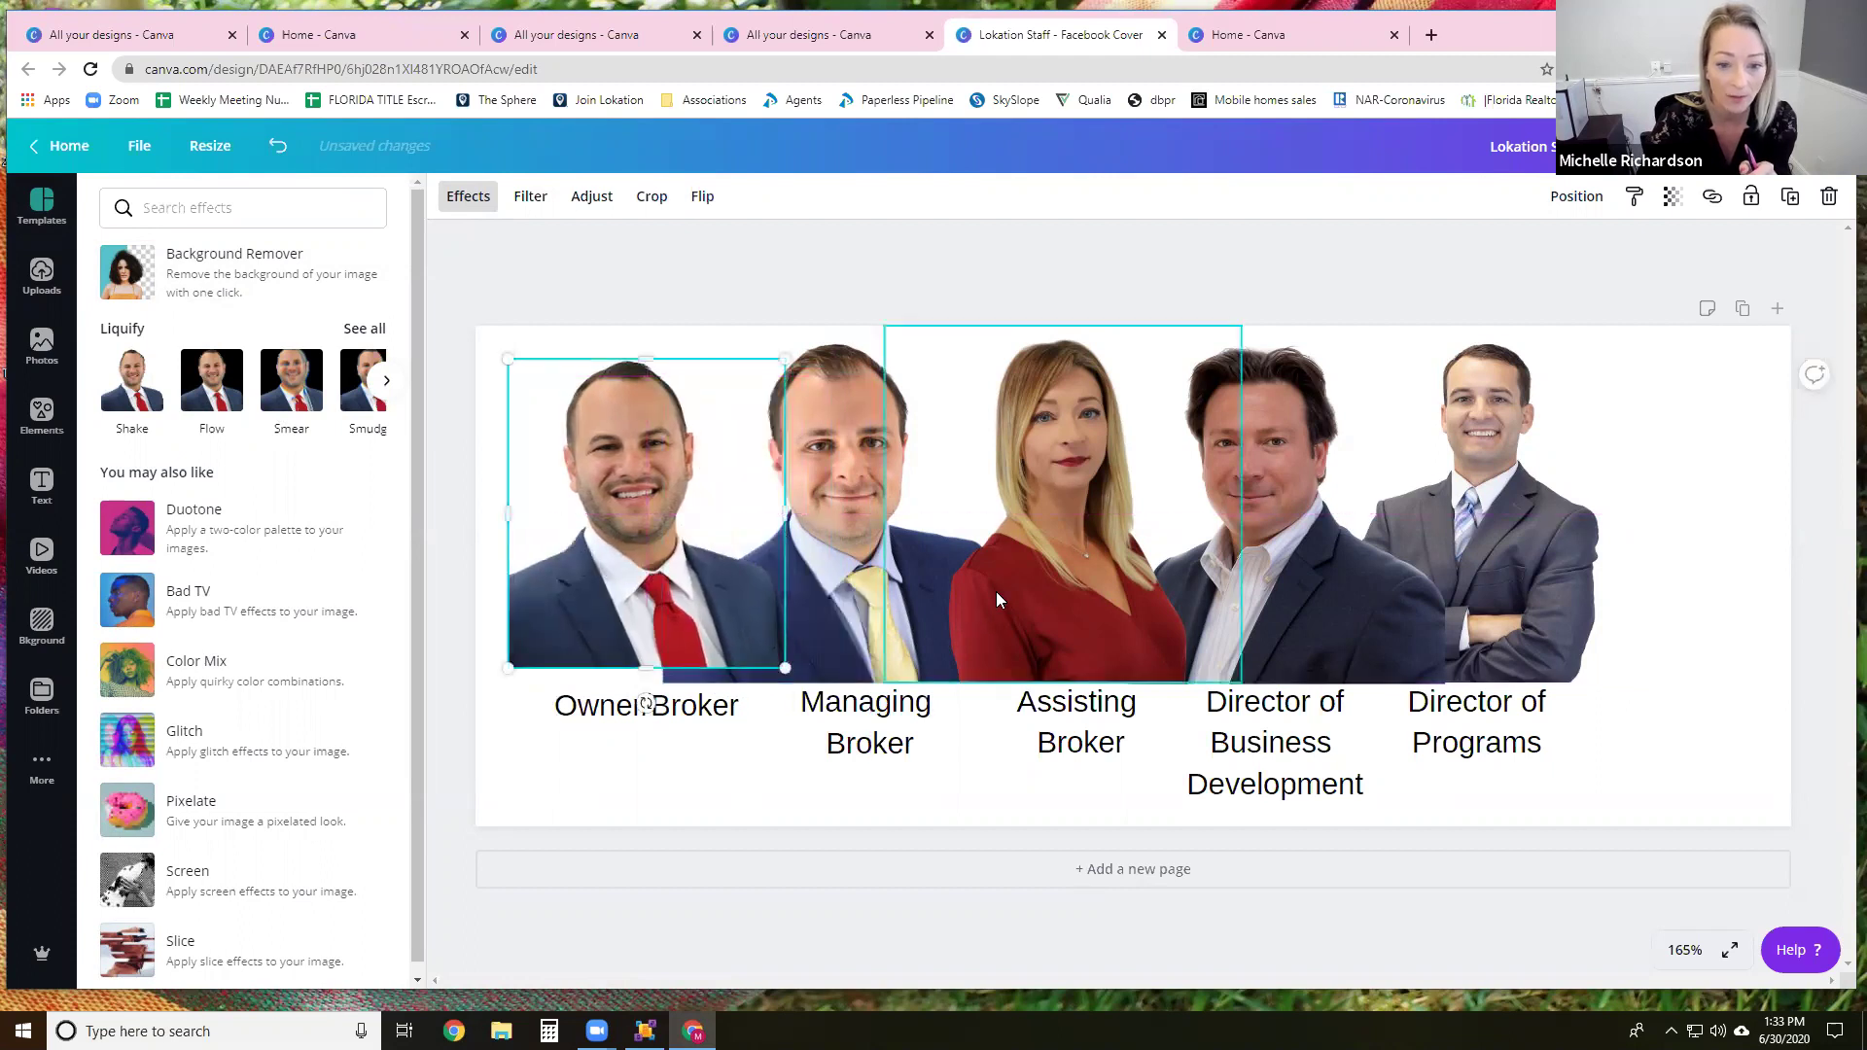
Step: Swap the positions of the photos above the Assisting Broker and Director of Programs captions
drag(1100, 593, 1641, 640)
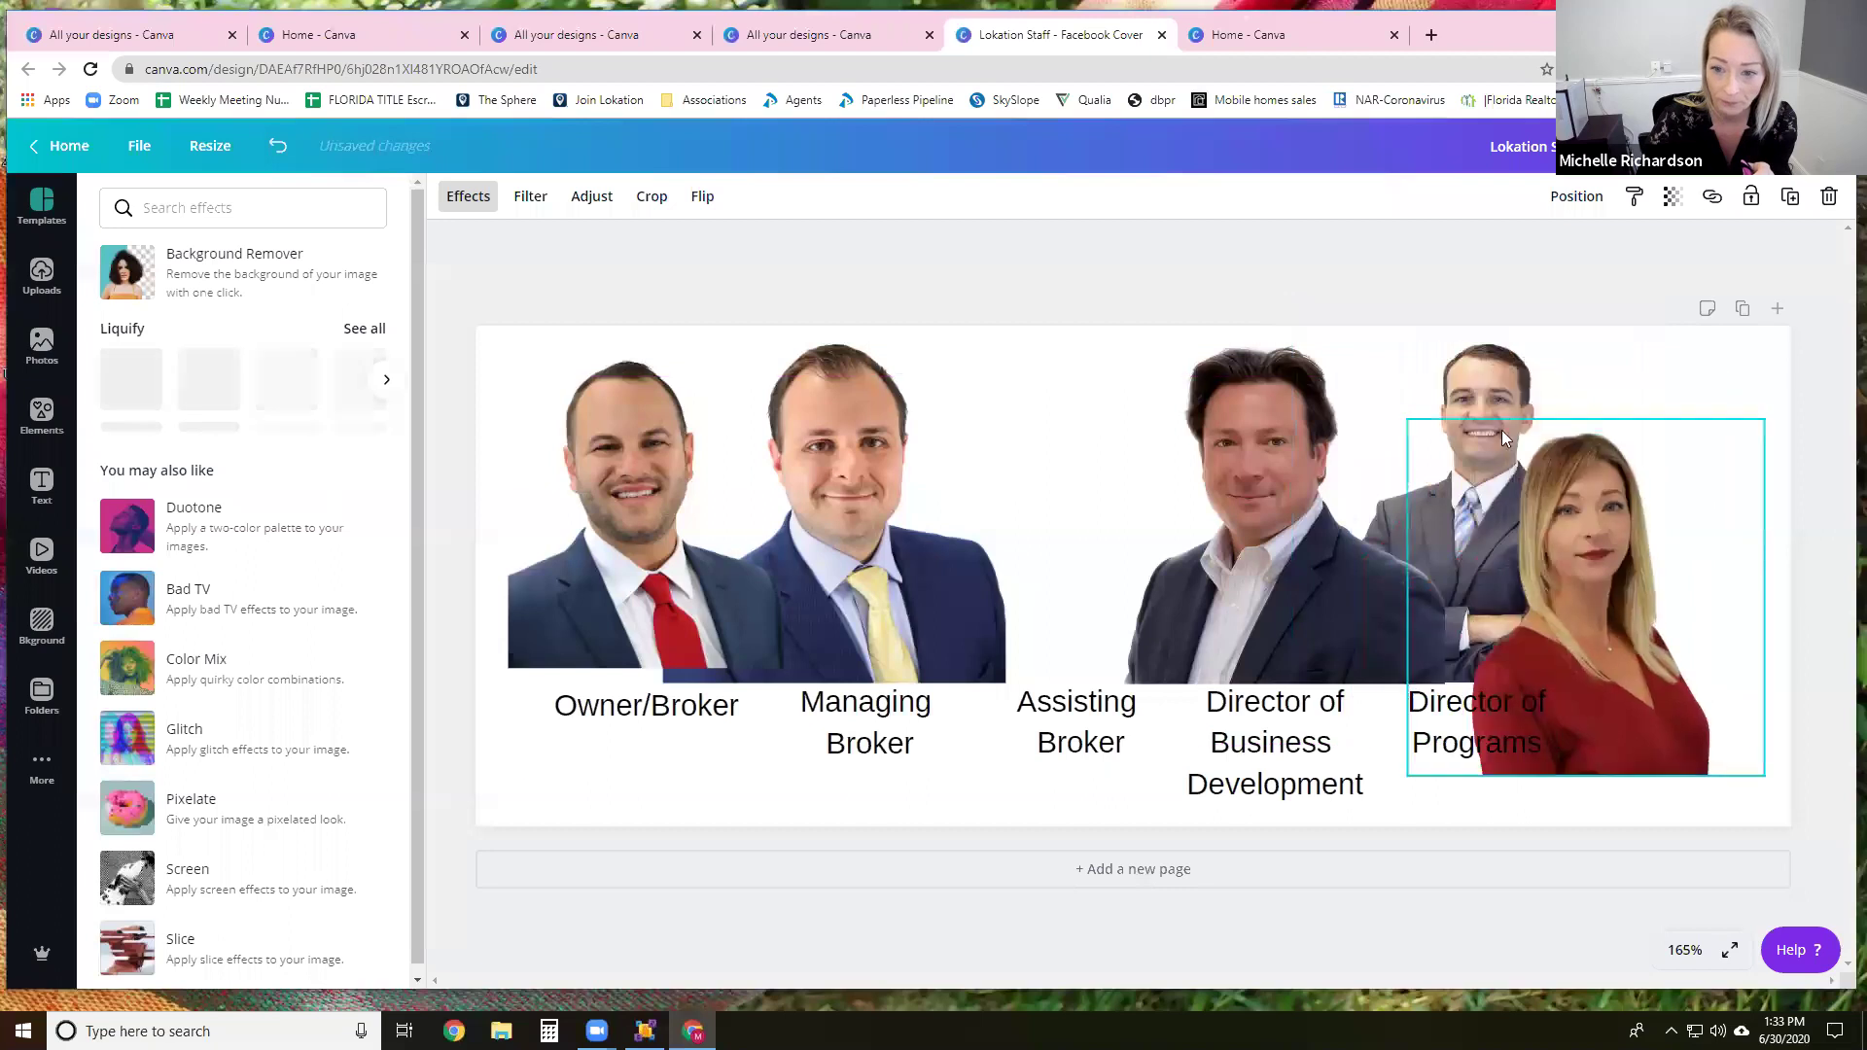
click(1482, 385)
drag(952, 407, 1049, 386)
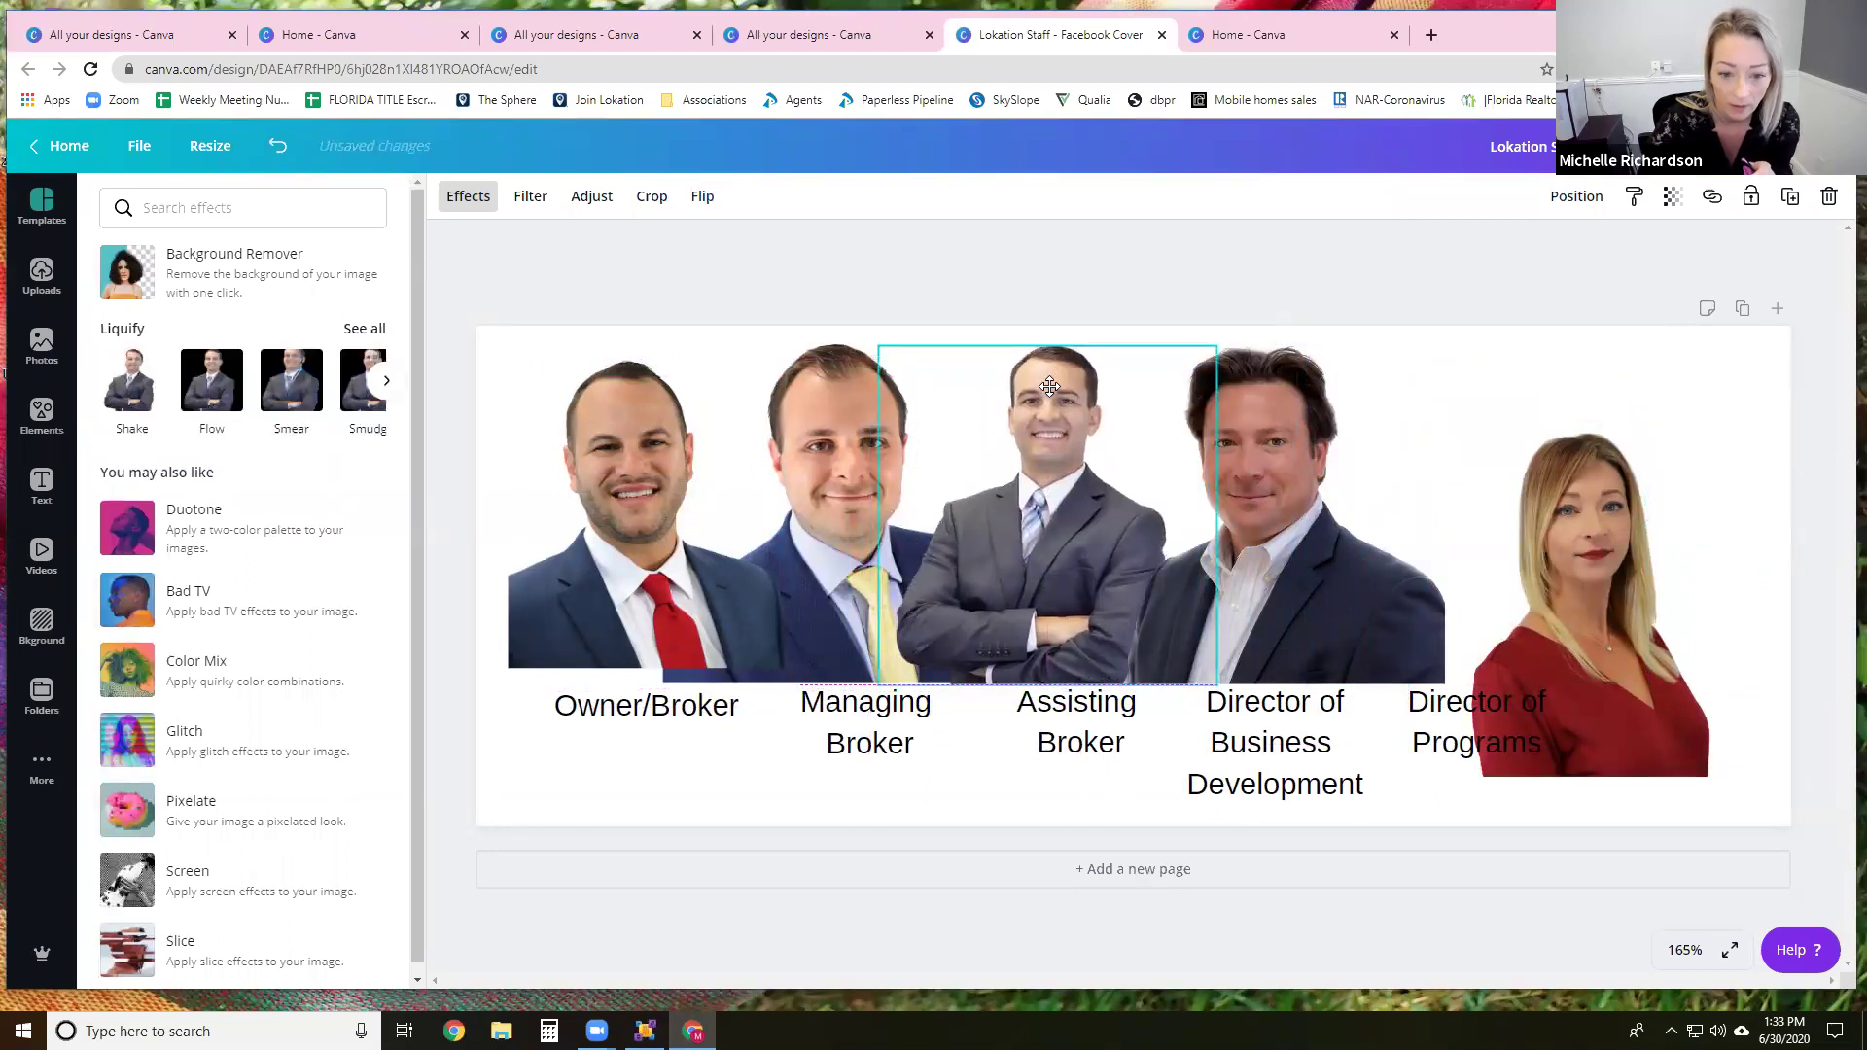
drag(1589, 507, 1499, 418)
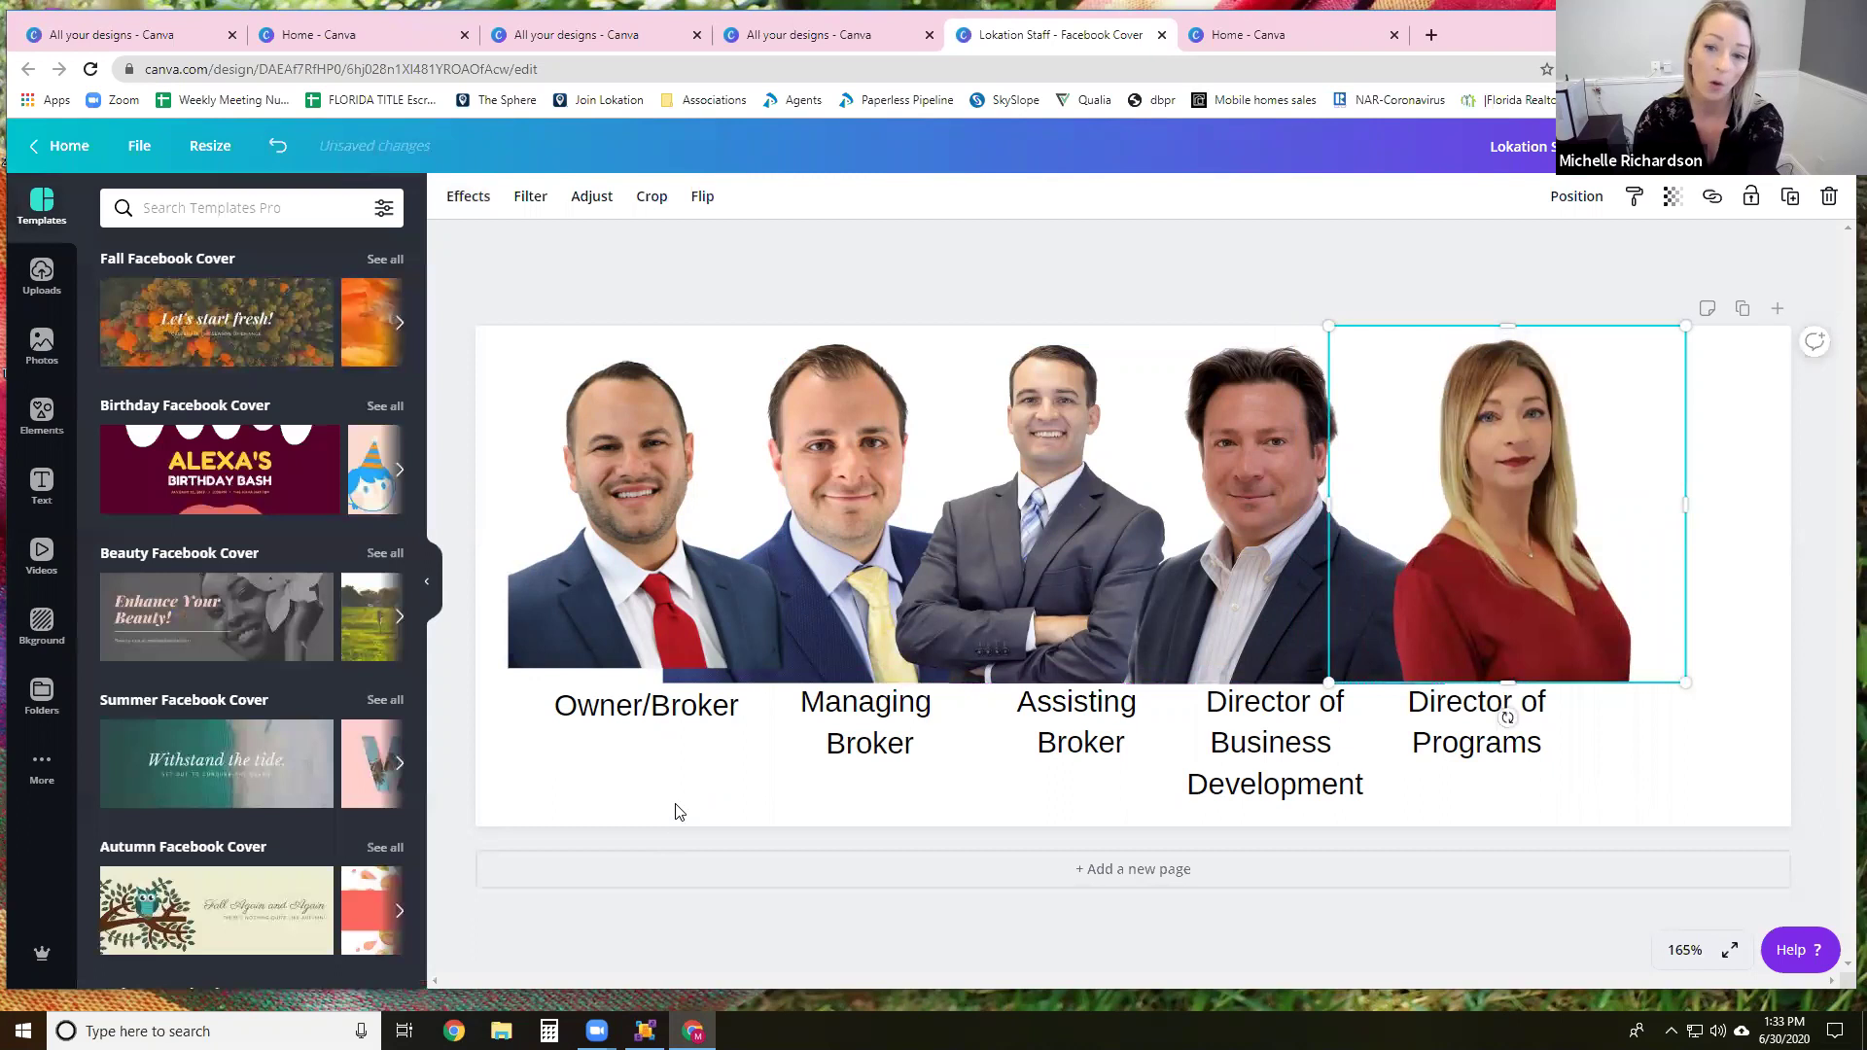
Step: Group all five staff photos with their title captions, and shift the group slightly right and down on the page
click(476, 282)
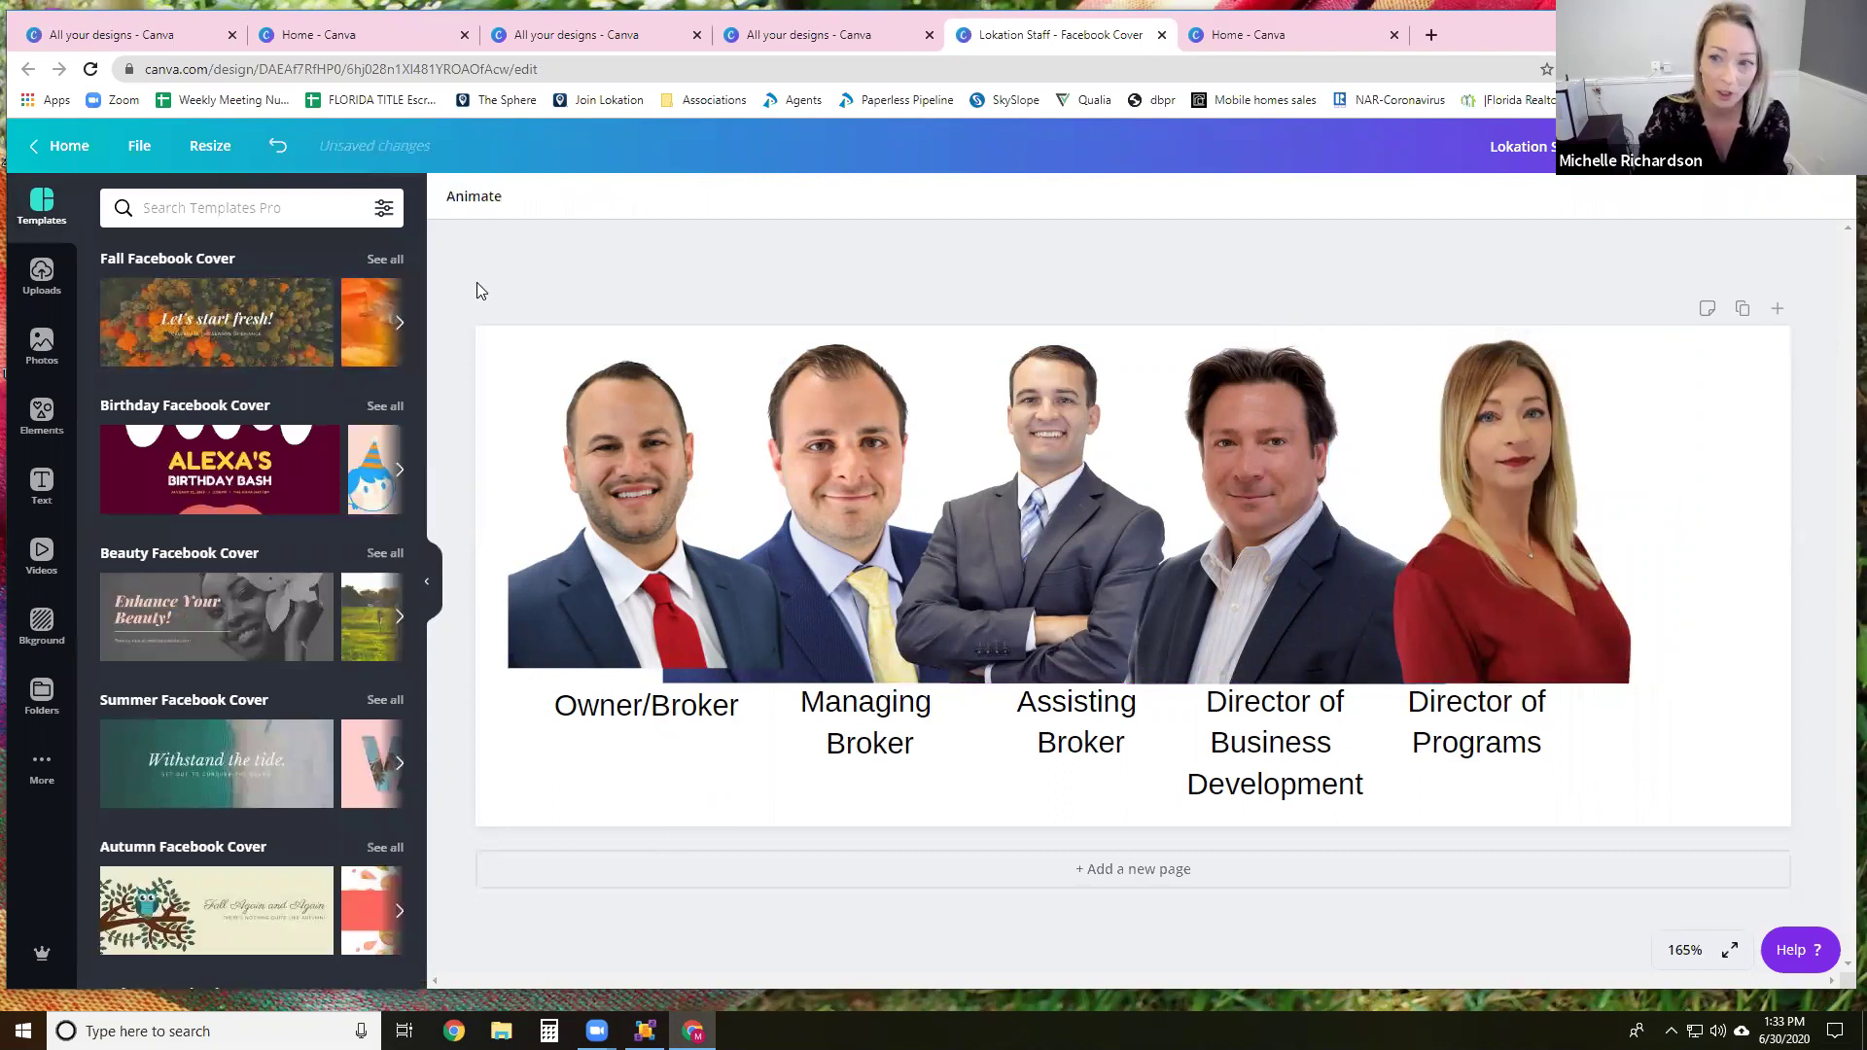
click(715, 439)
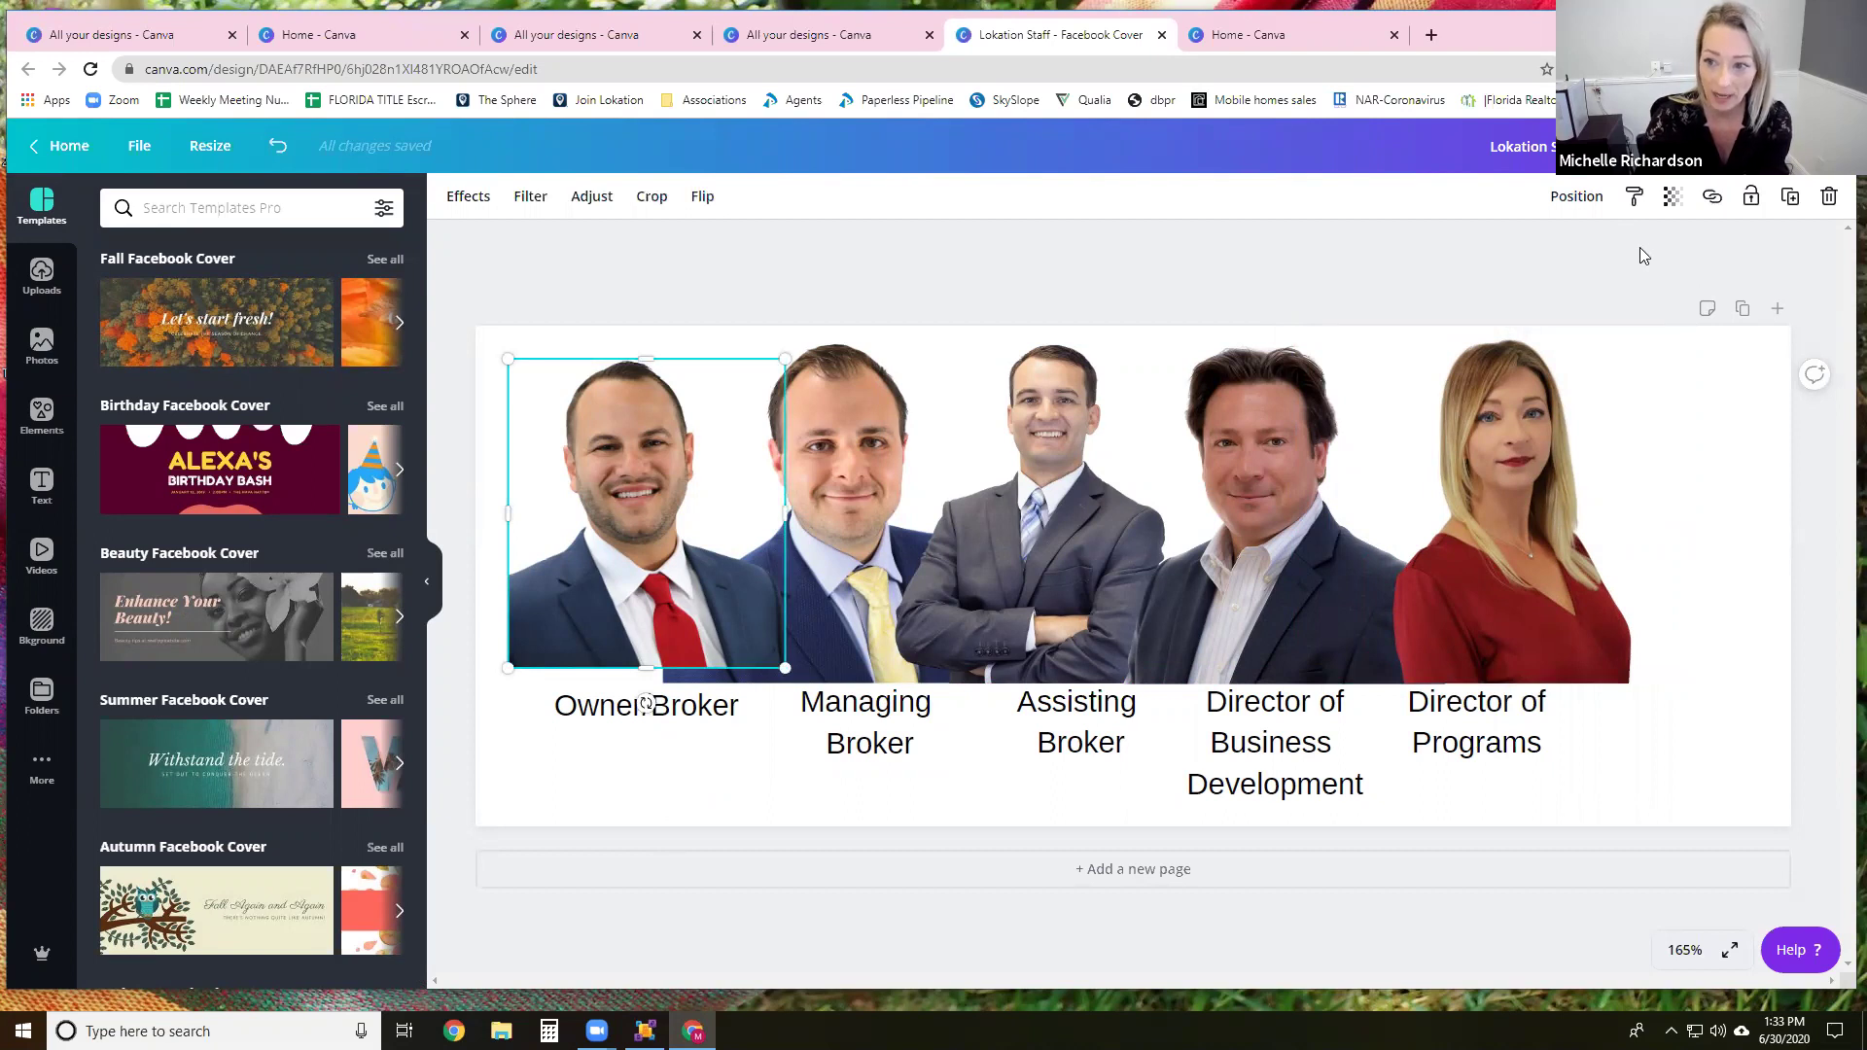
drag(494, 342, 1736, 802)
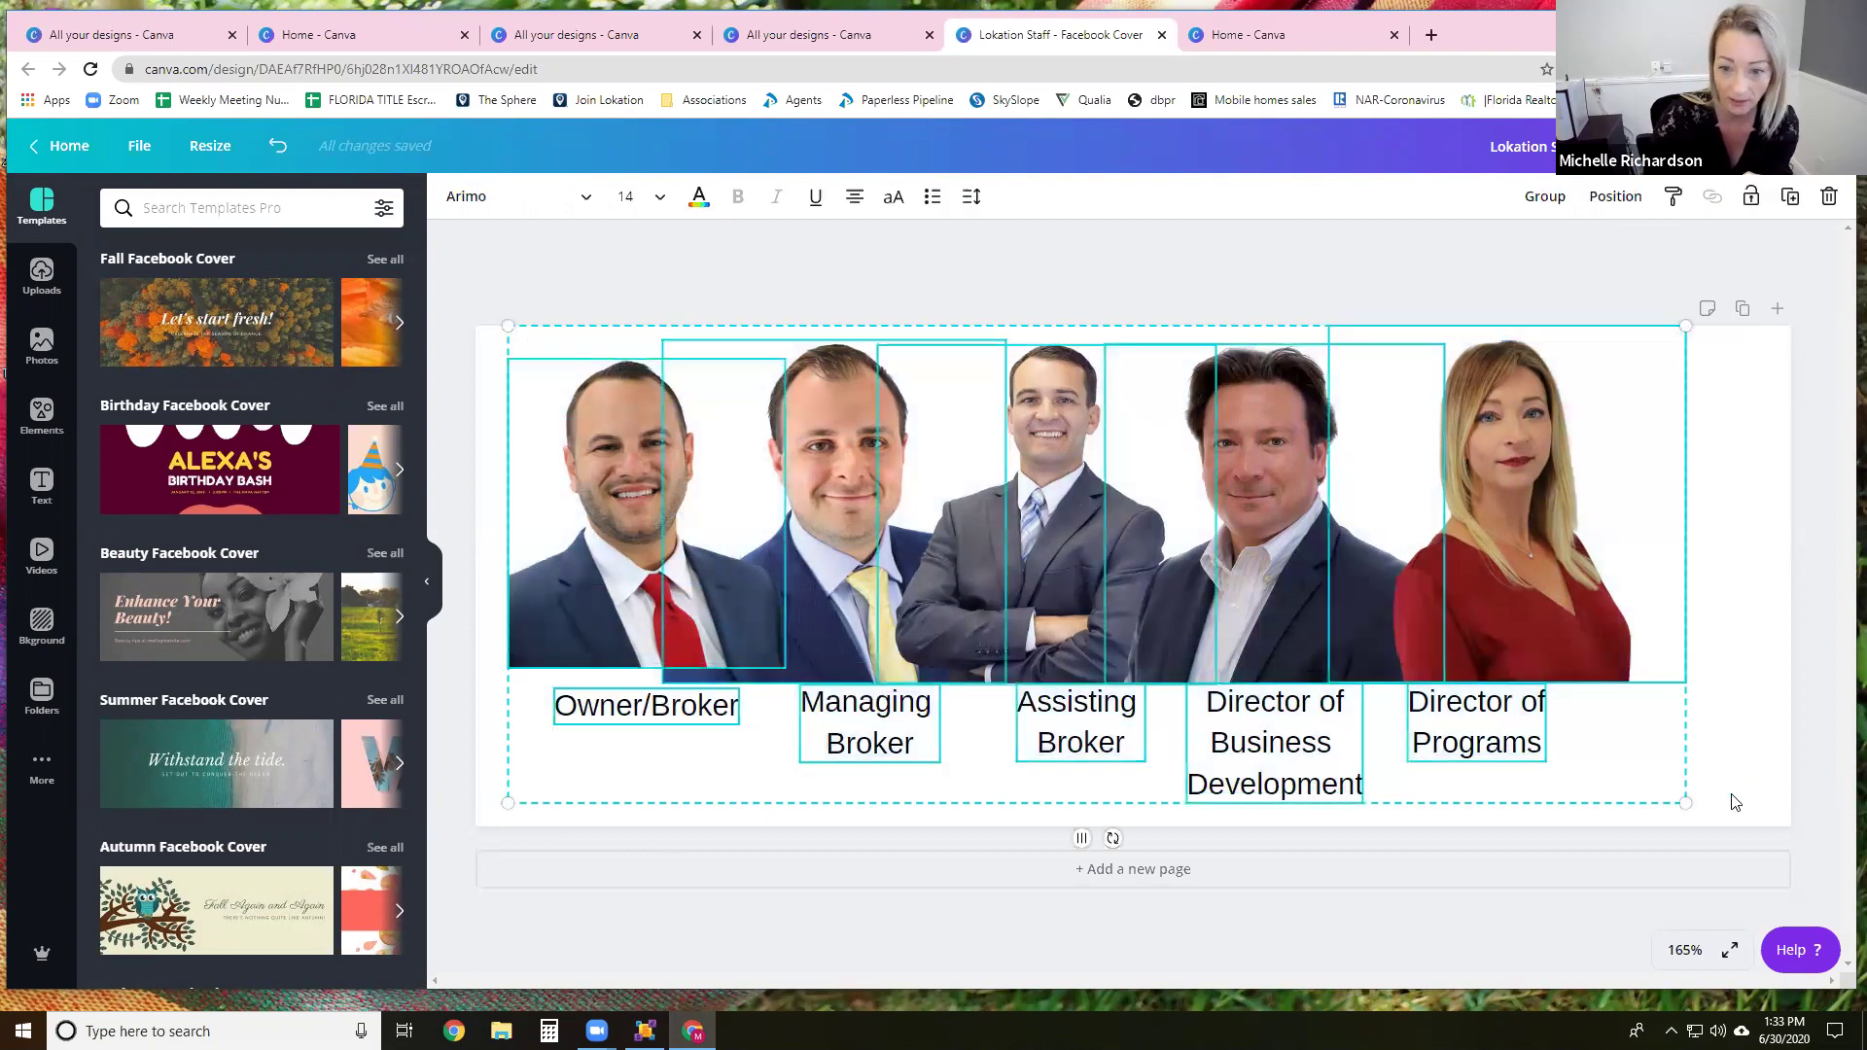
click(1544, 199)
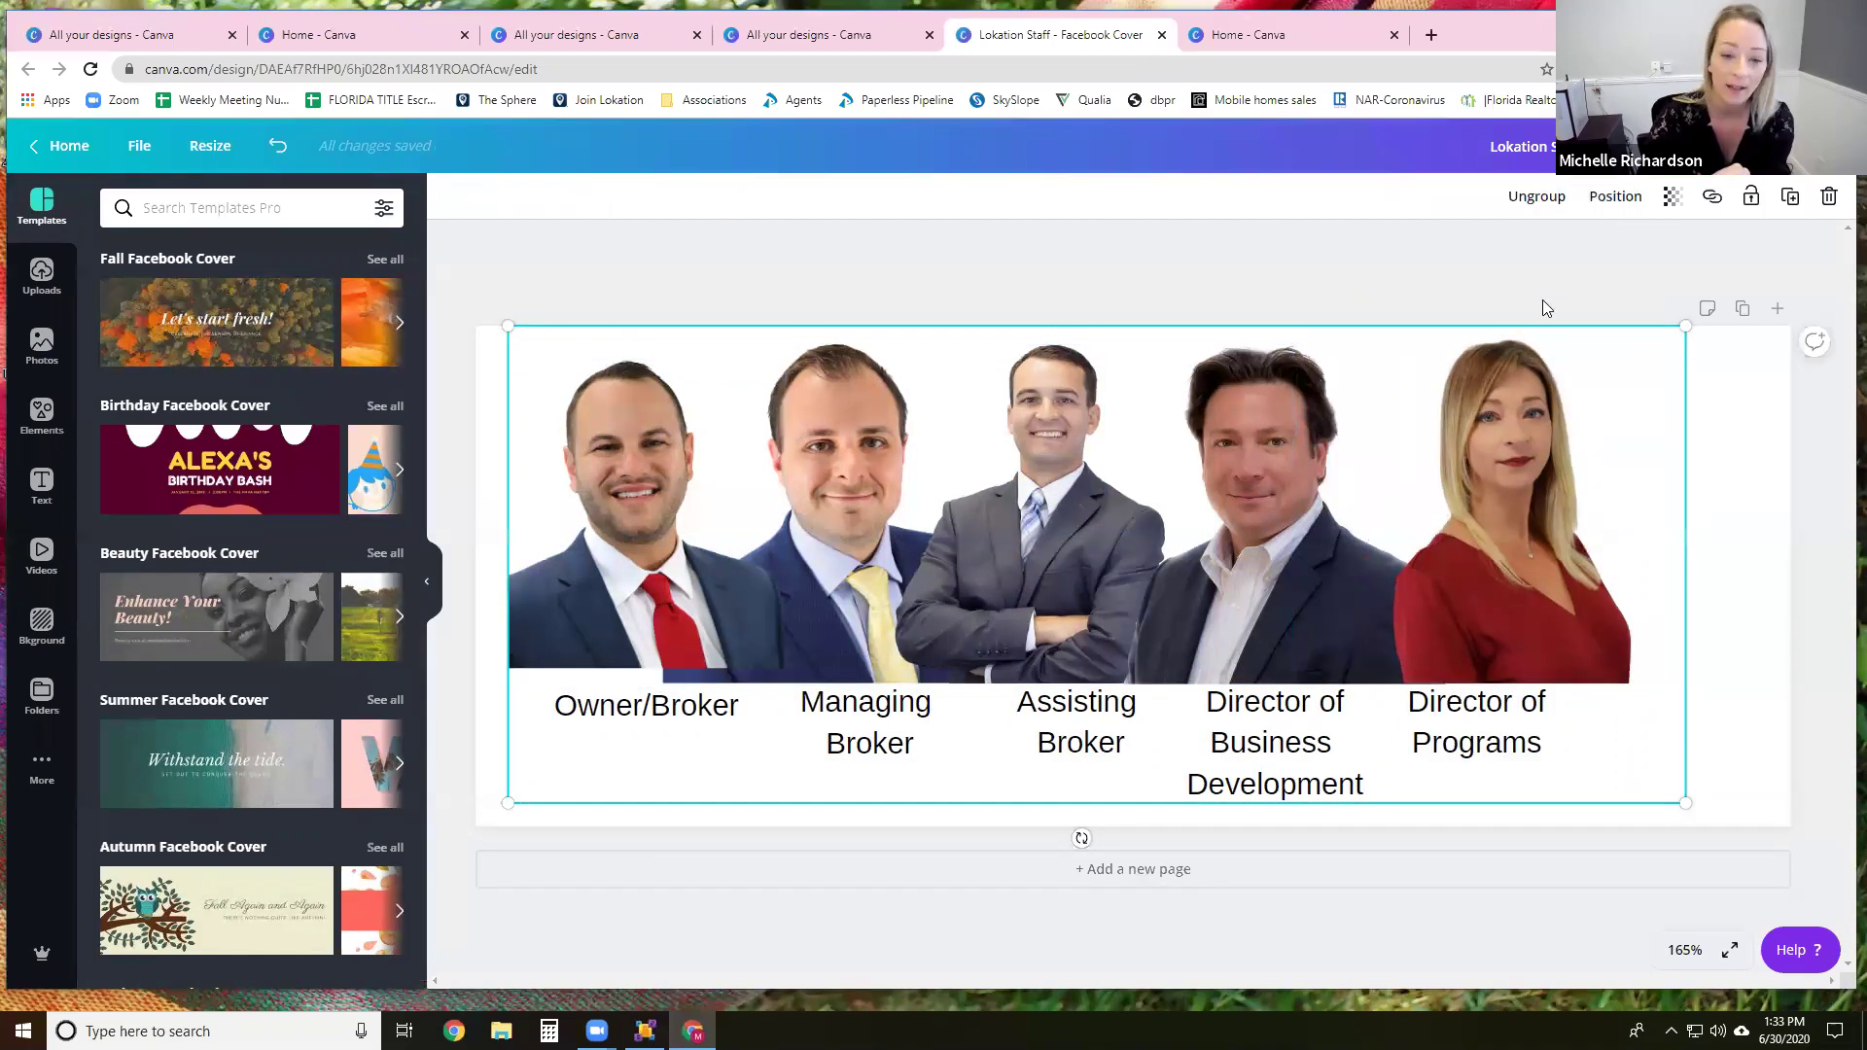
drag(999, 477, 1133, 497)
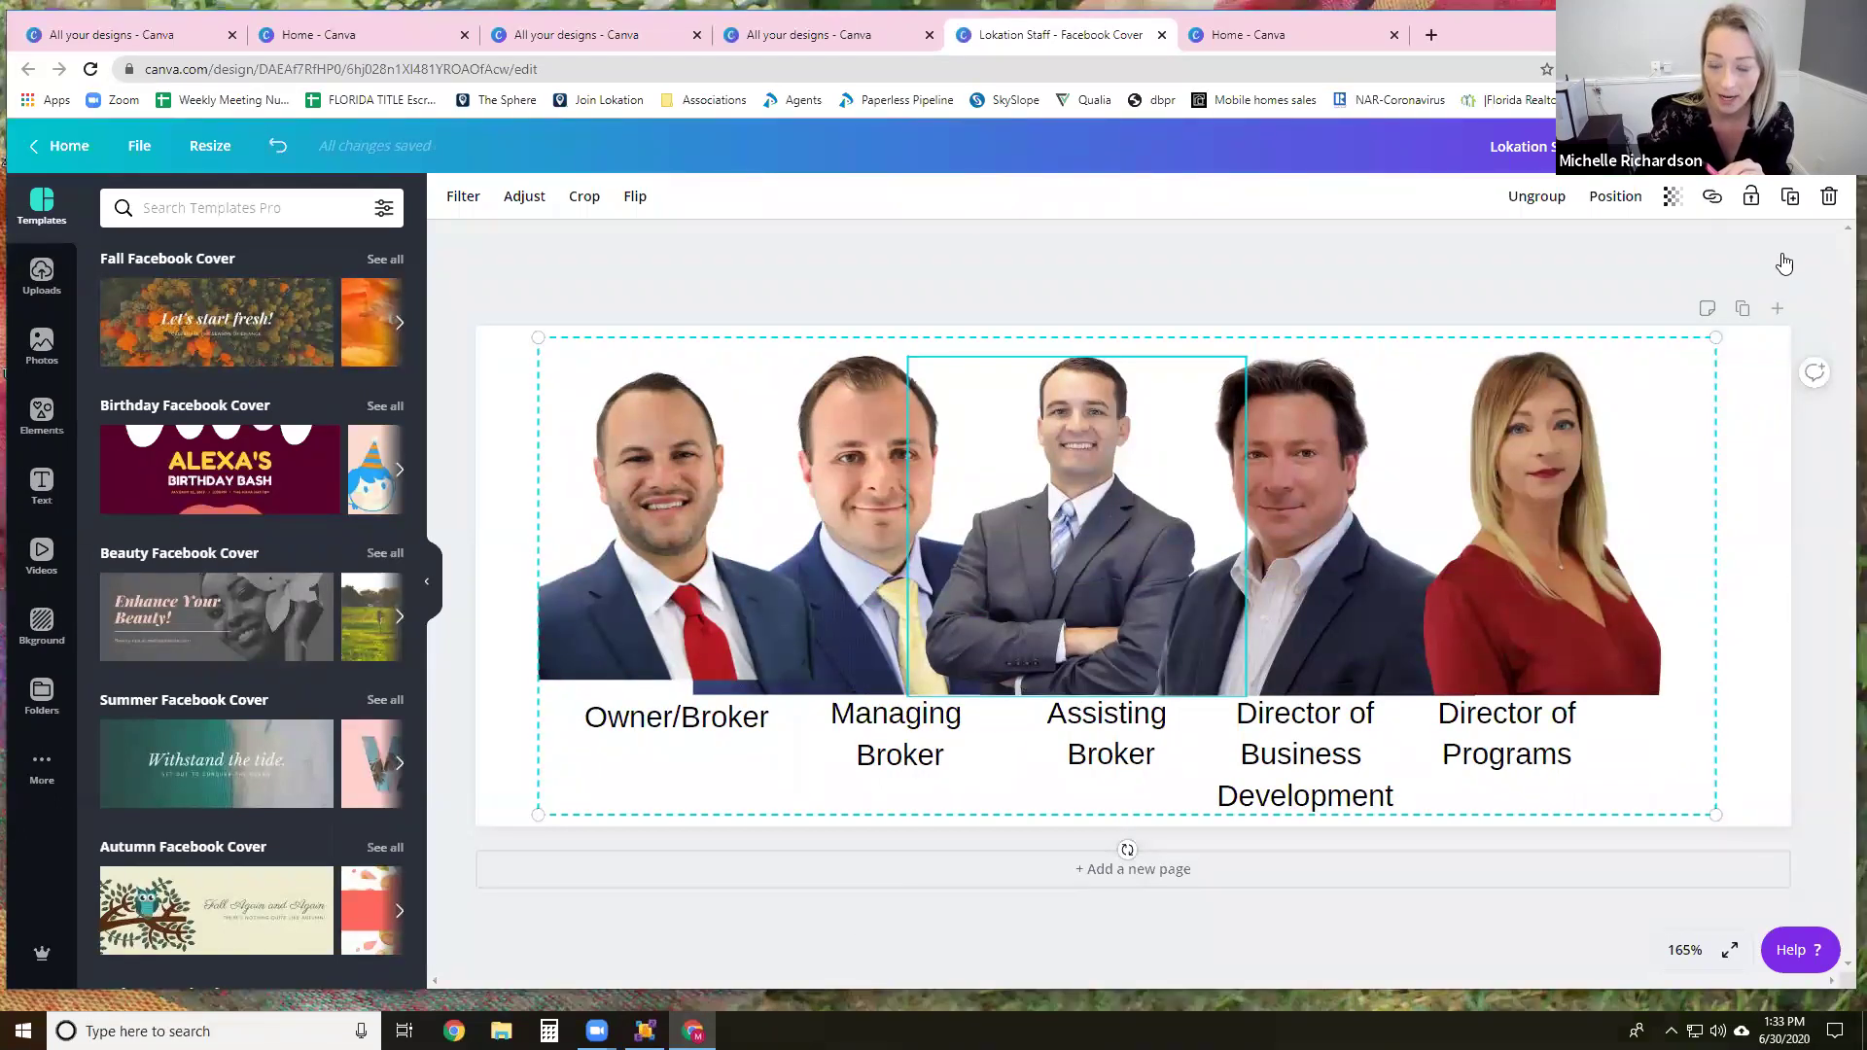
Step: Set the staff design's download options to PNG with a transparent background
click(1799, 146)
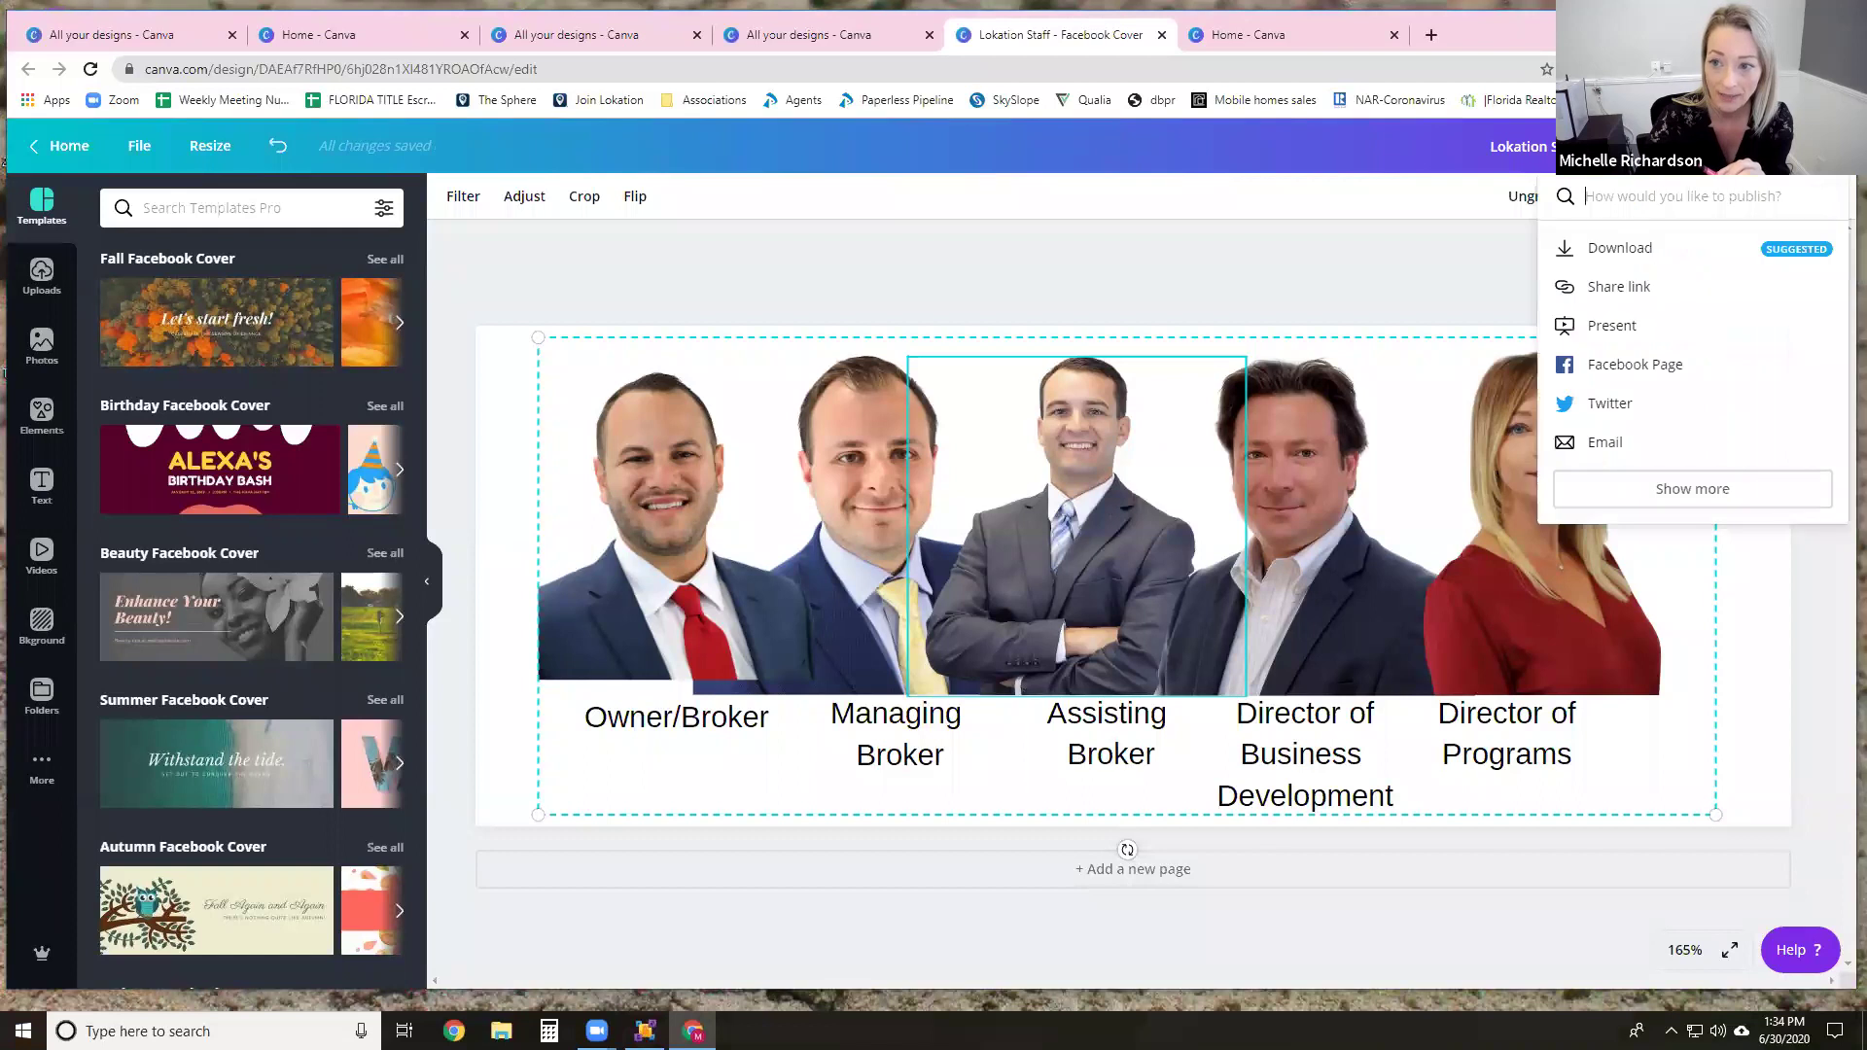
click(1293, 234)
click(1750, 146)
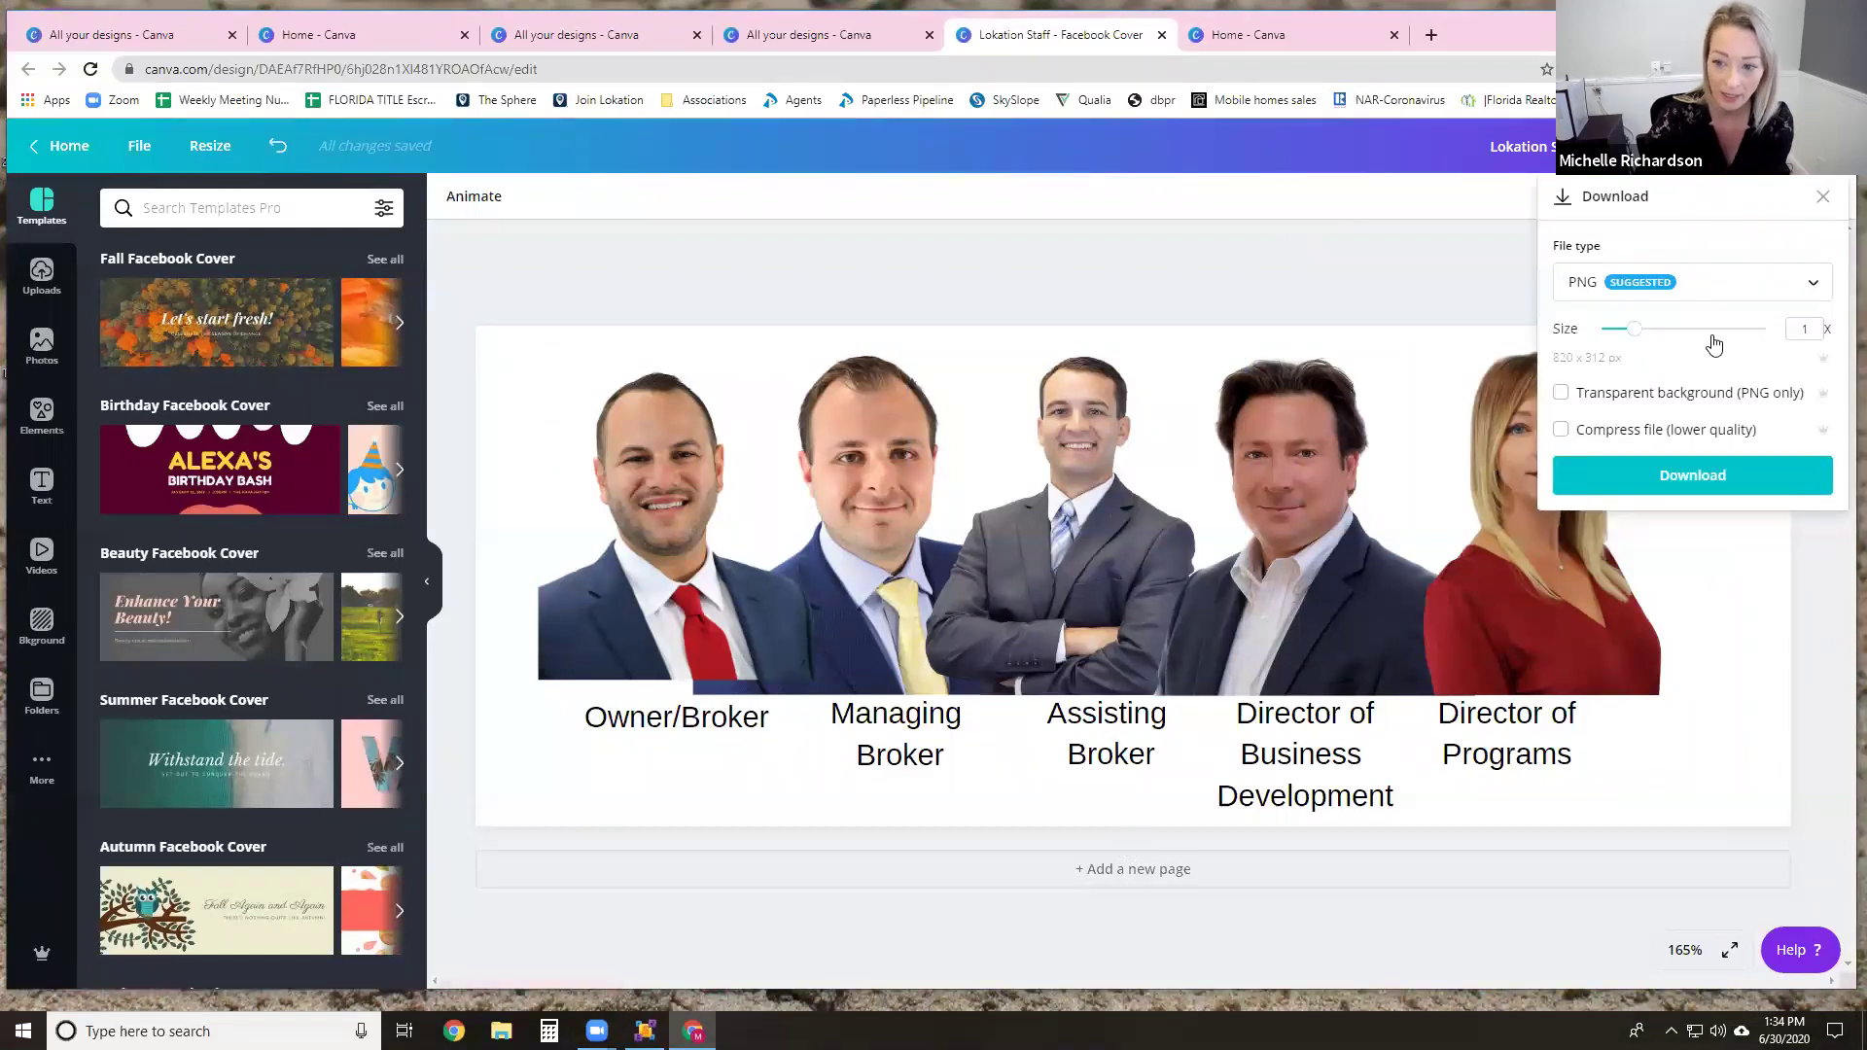
click(1664, 401)
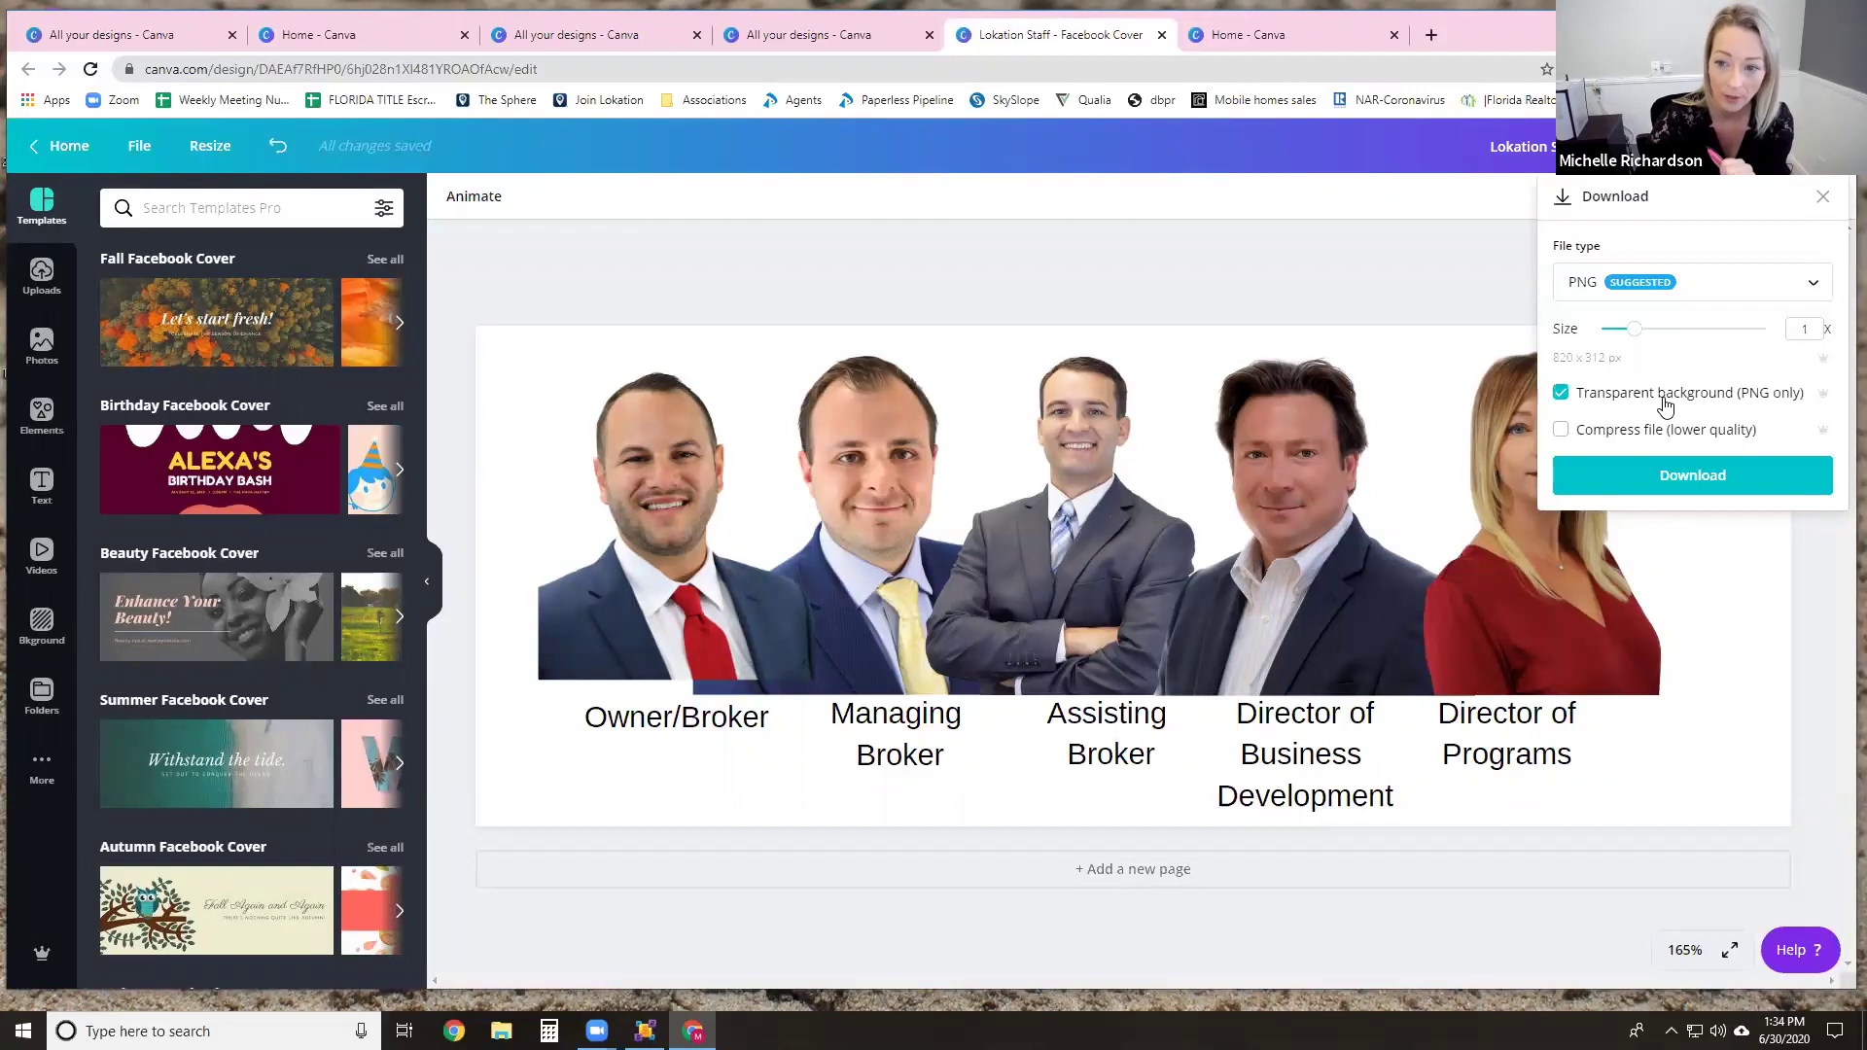
click(1647, 496)
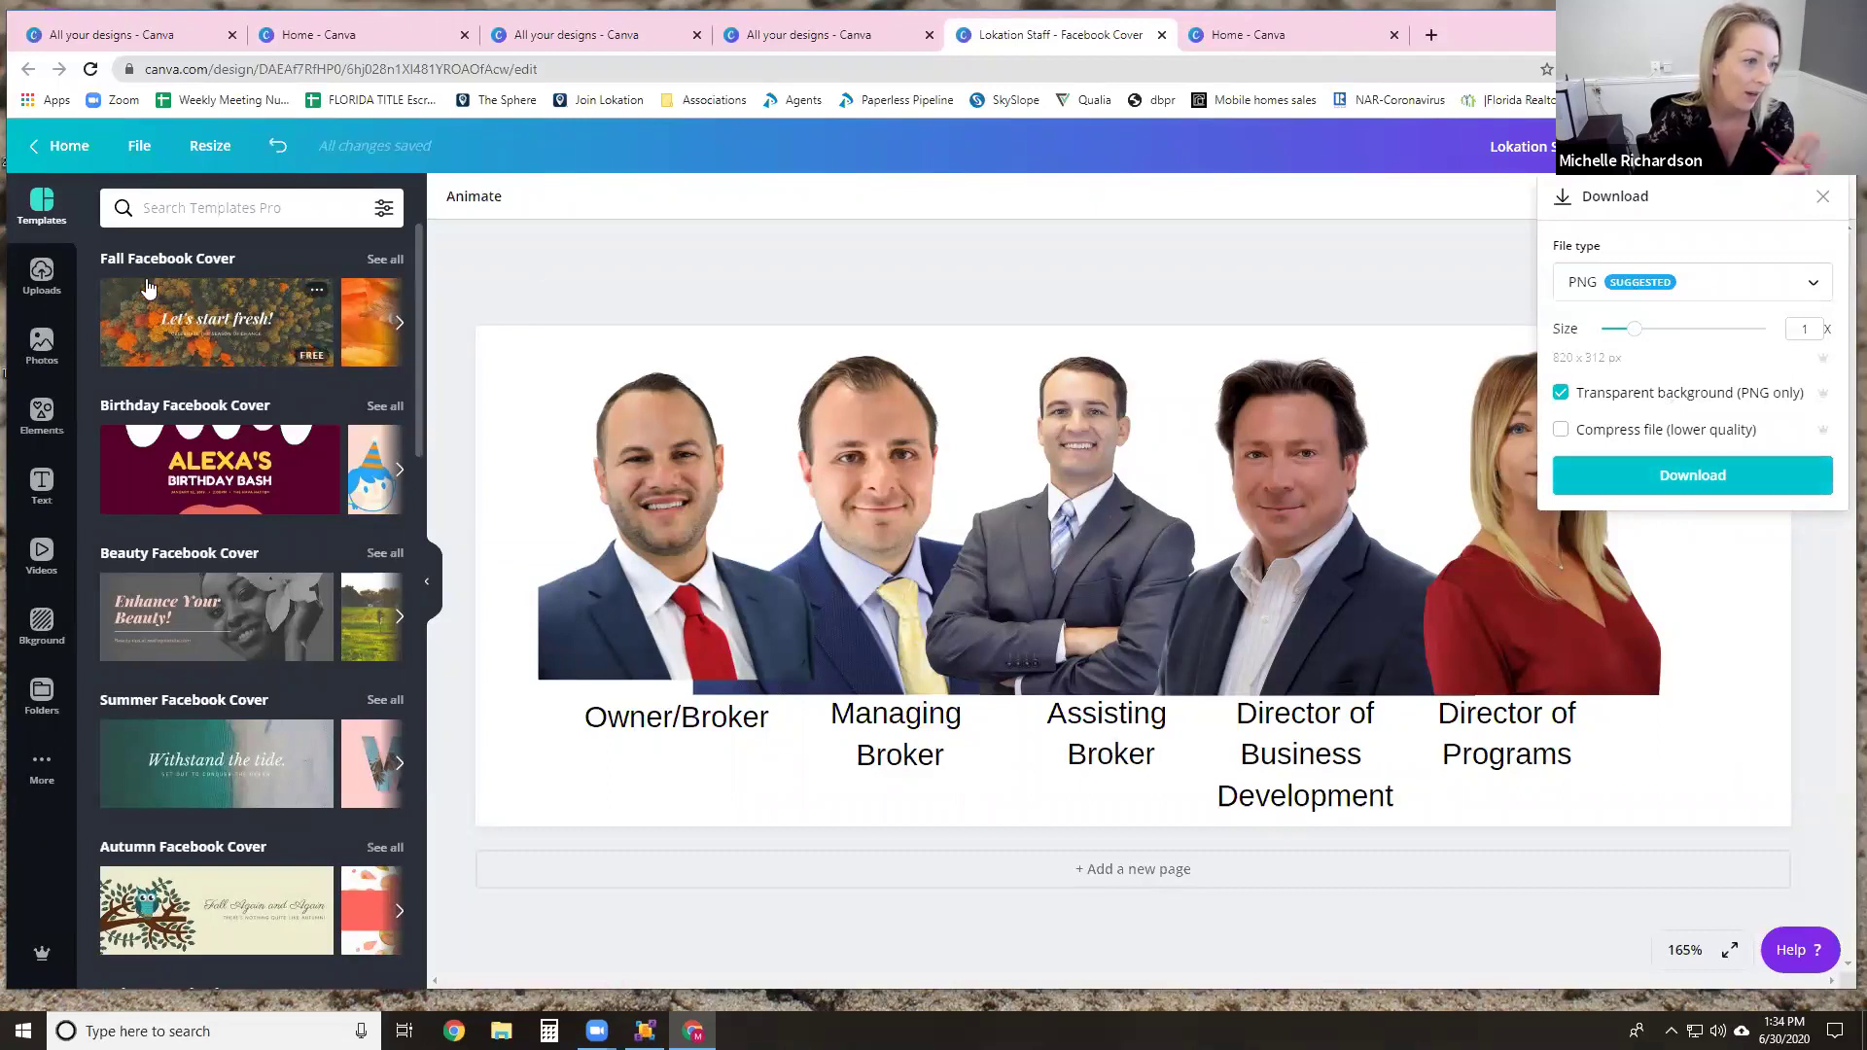
Step: Add the uploaded transparent staff group image to the page and shift it slightly right and down over the existing photos
click(39, 282)
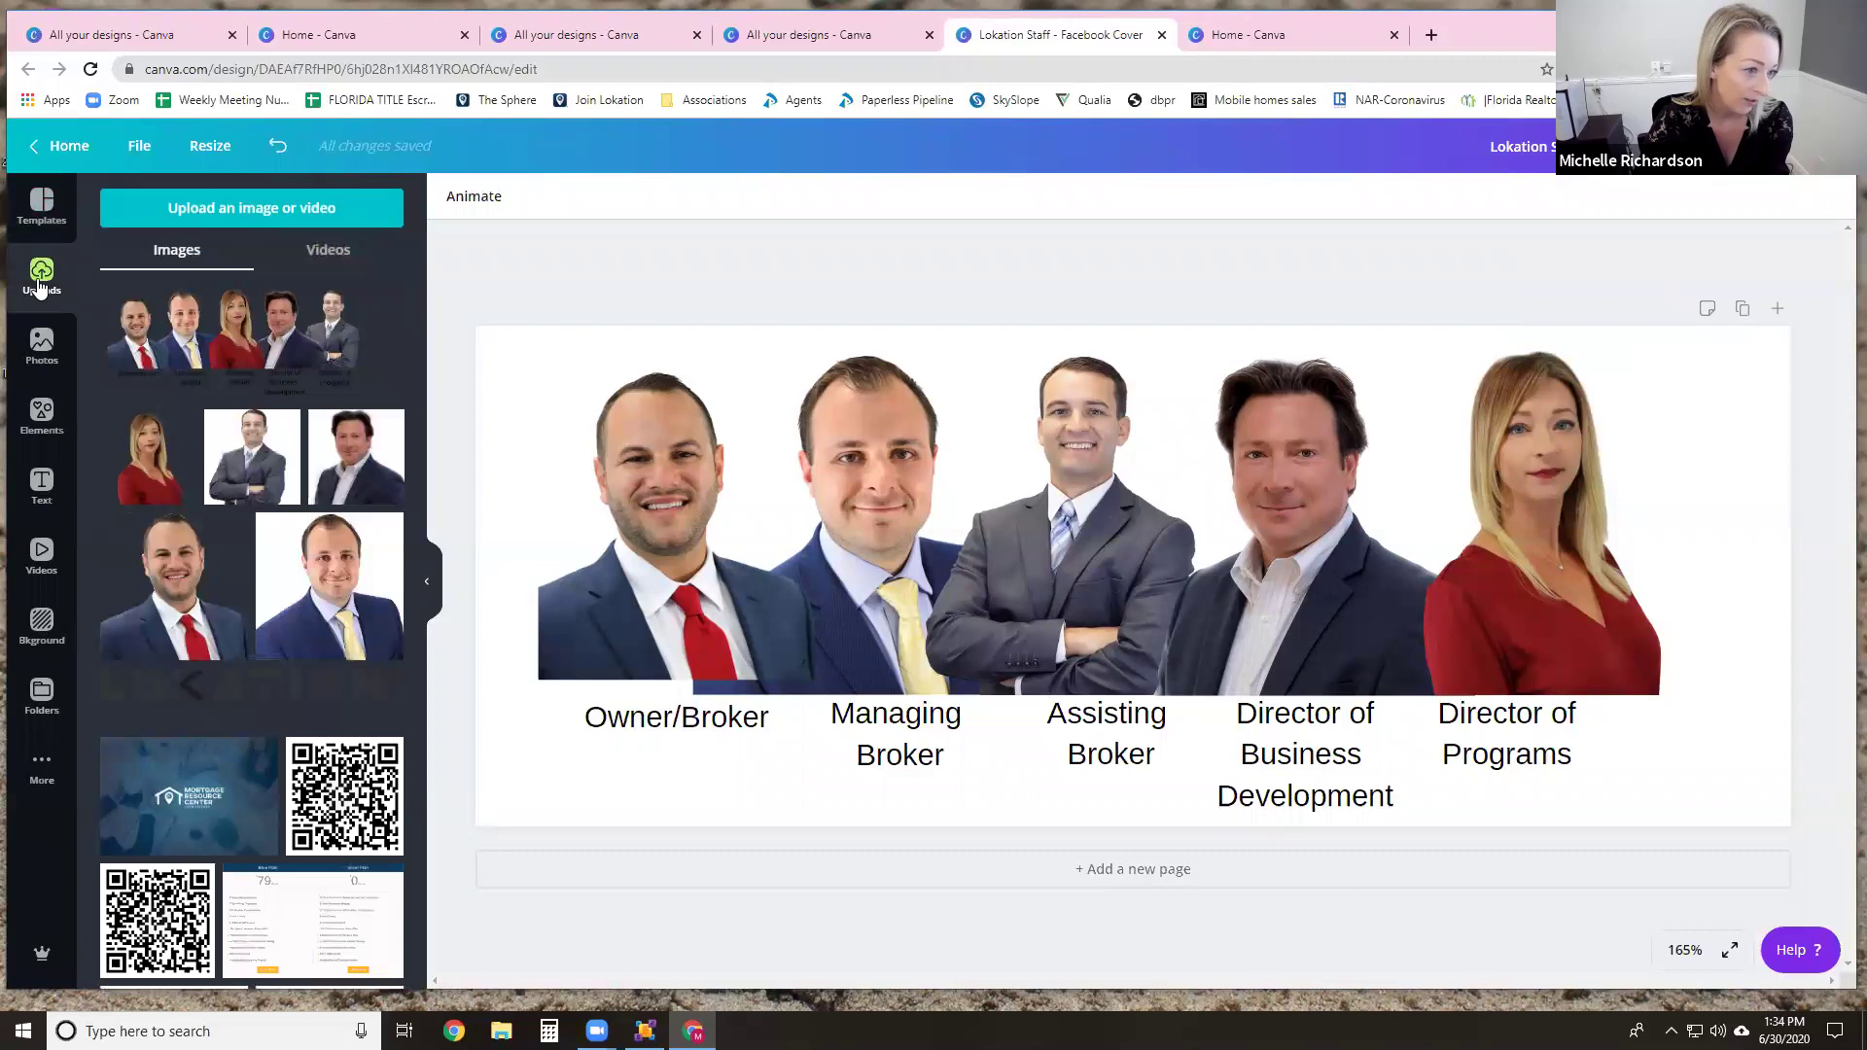
click(211, 337)
drag(1045, 444, 1130, 505)
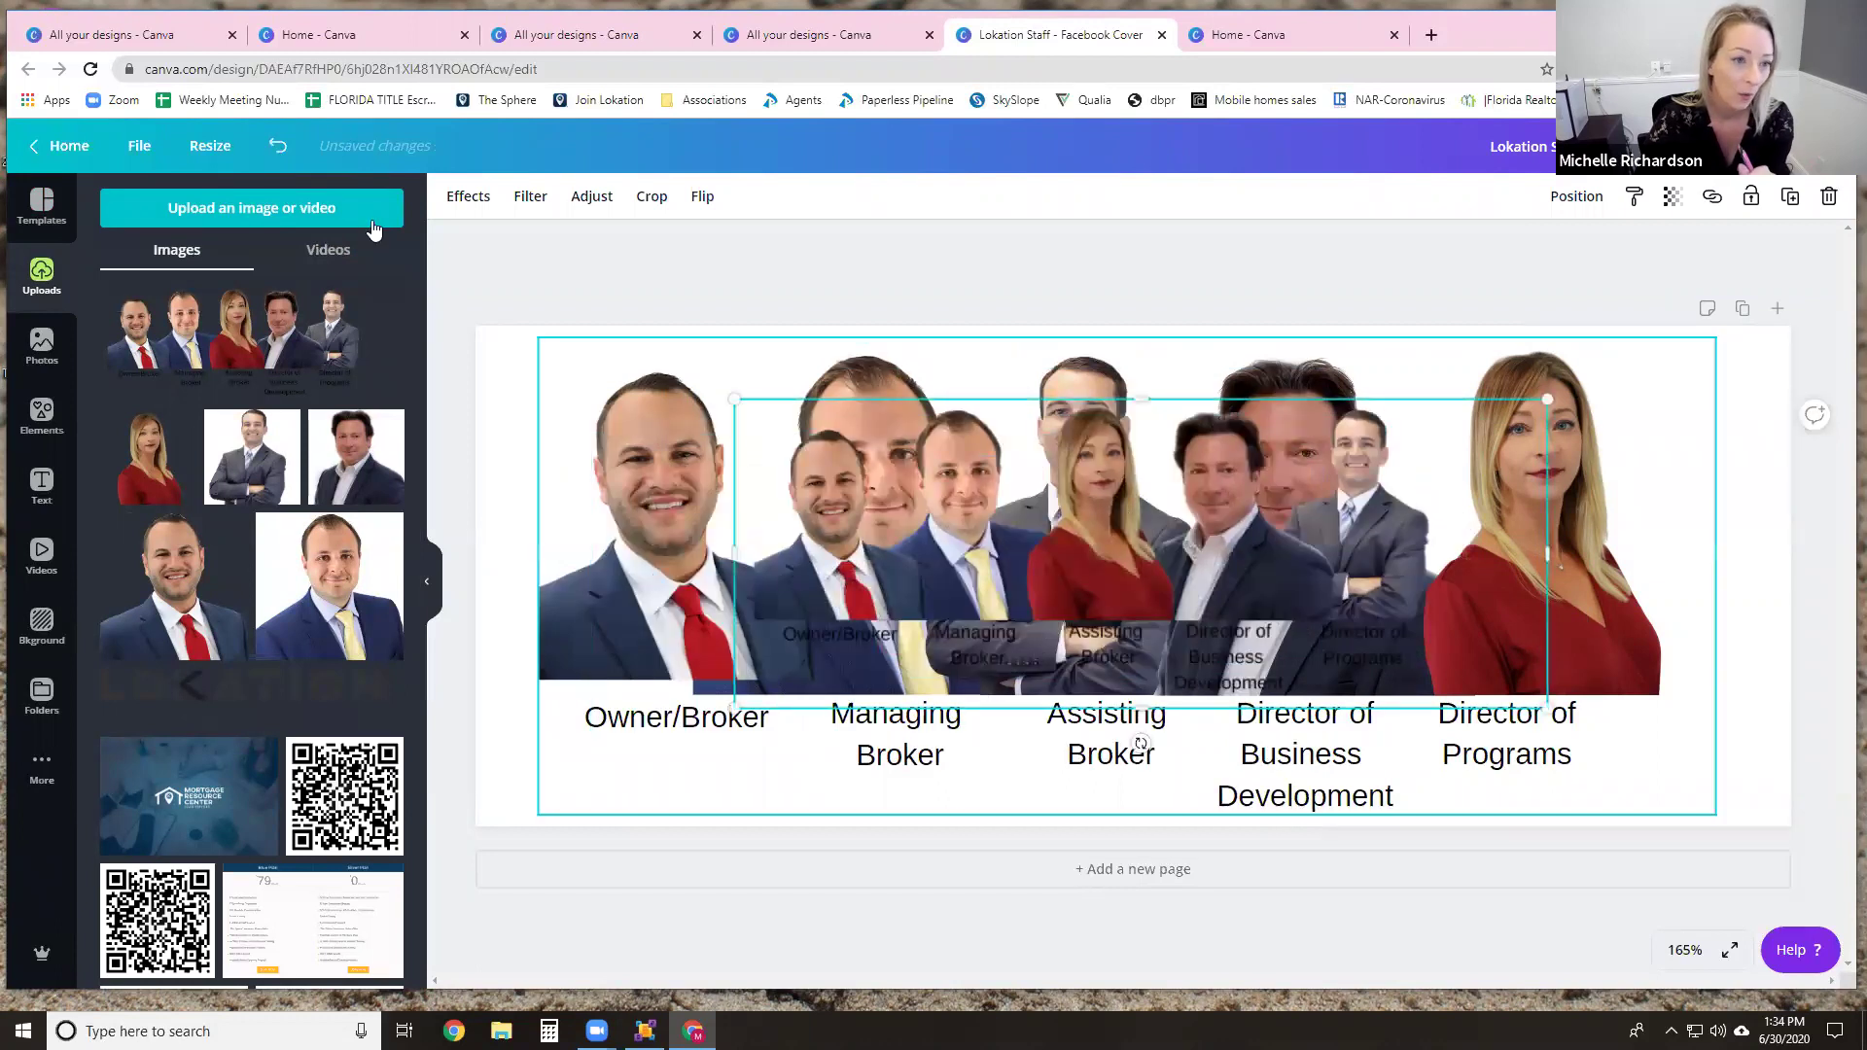
Step: Open the LoKation Flyer design from the list of all designs and view it at 75% zoom
click(765, 37)
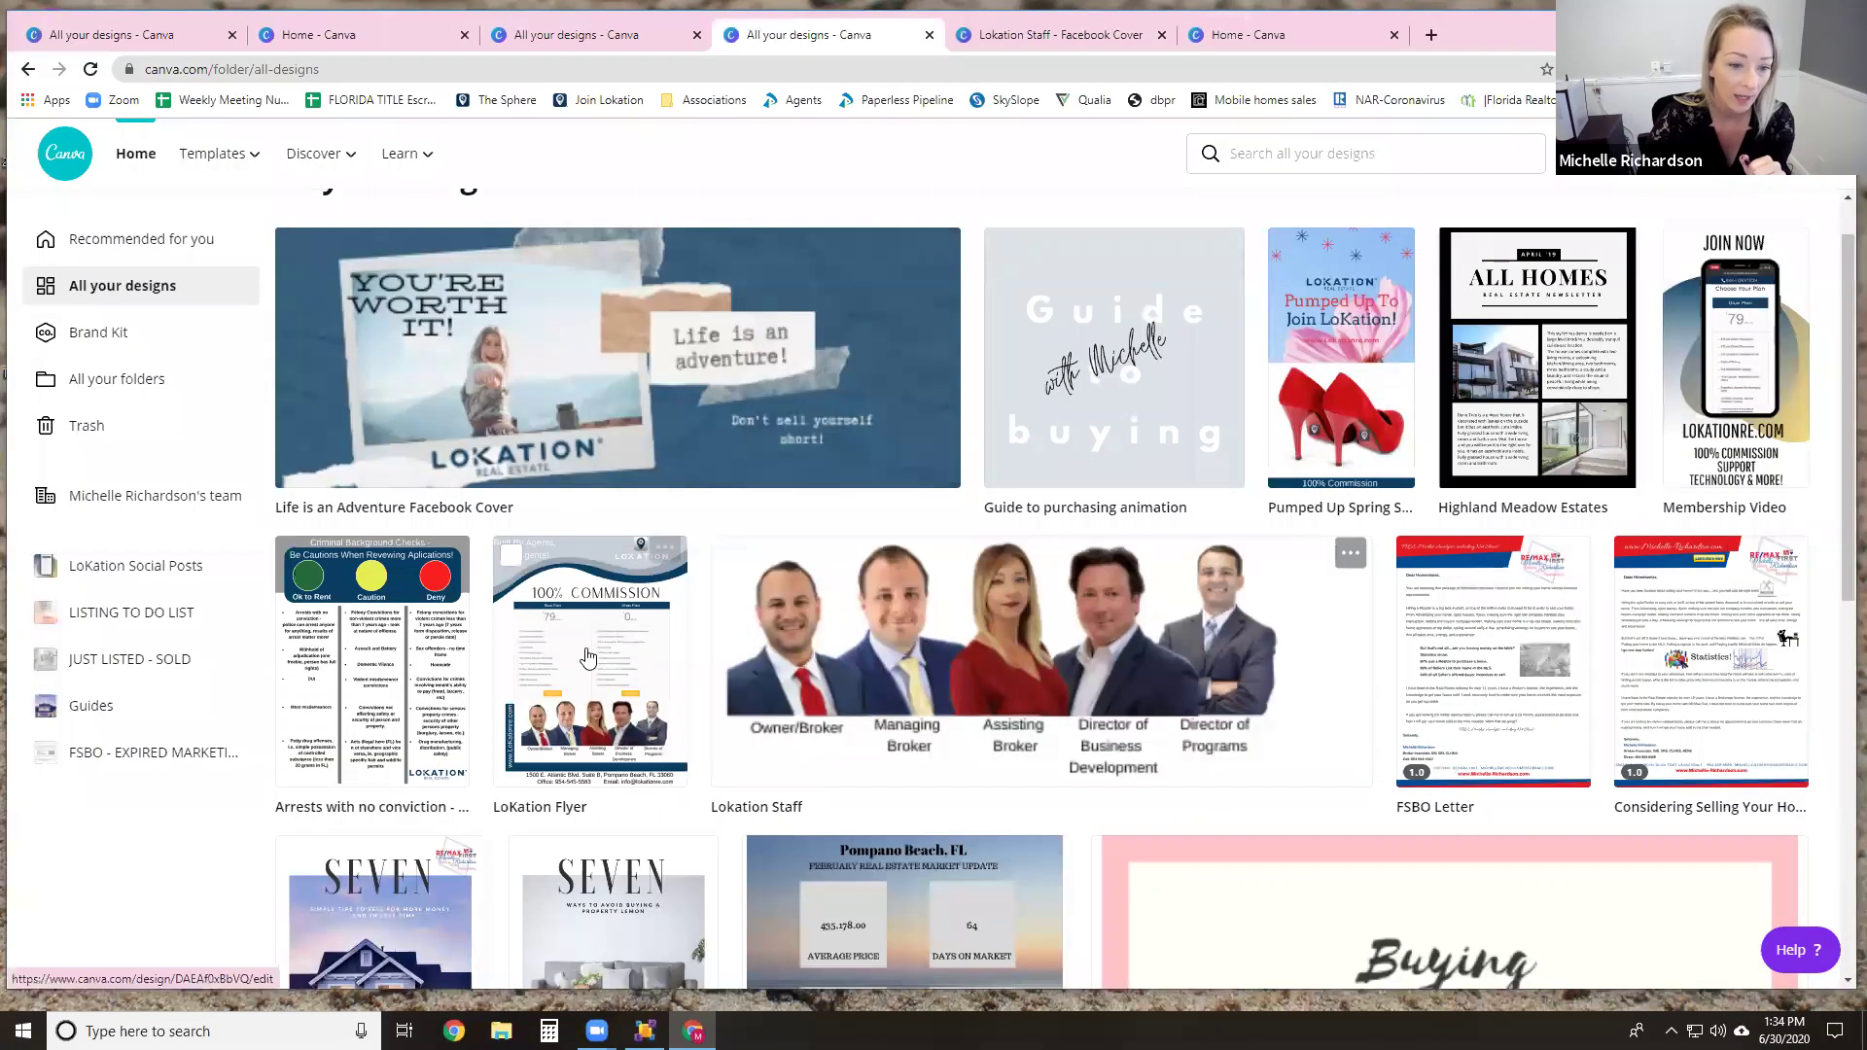
click(561, 887)
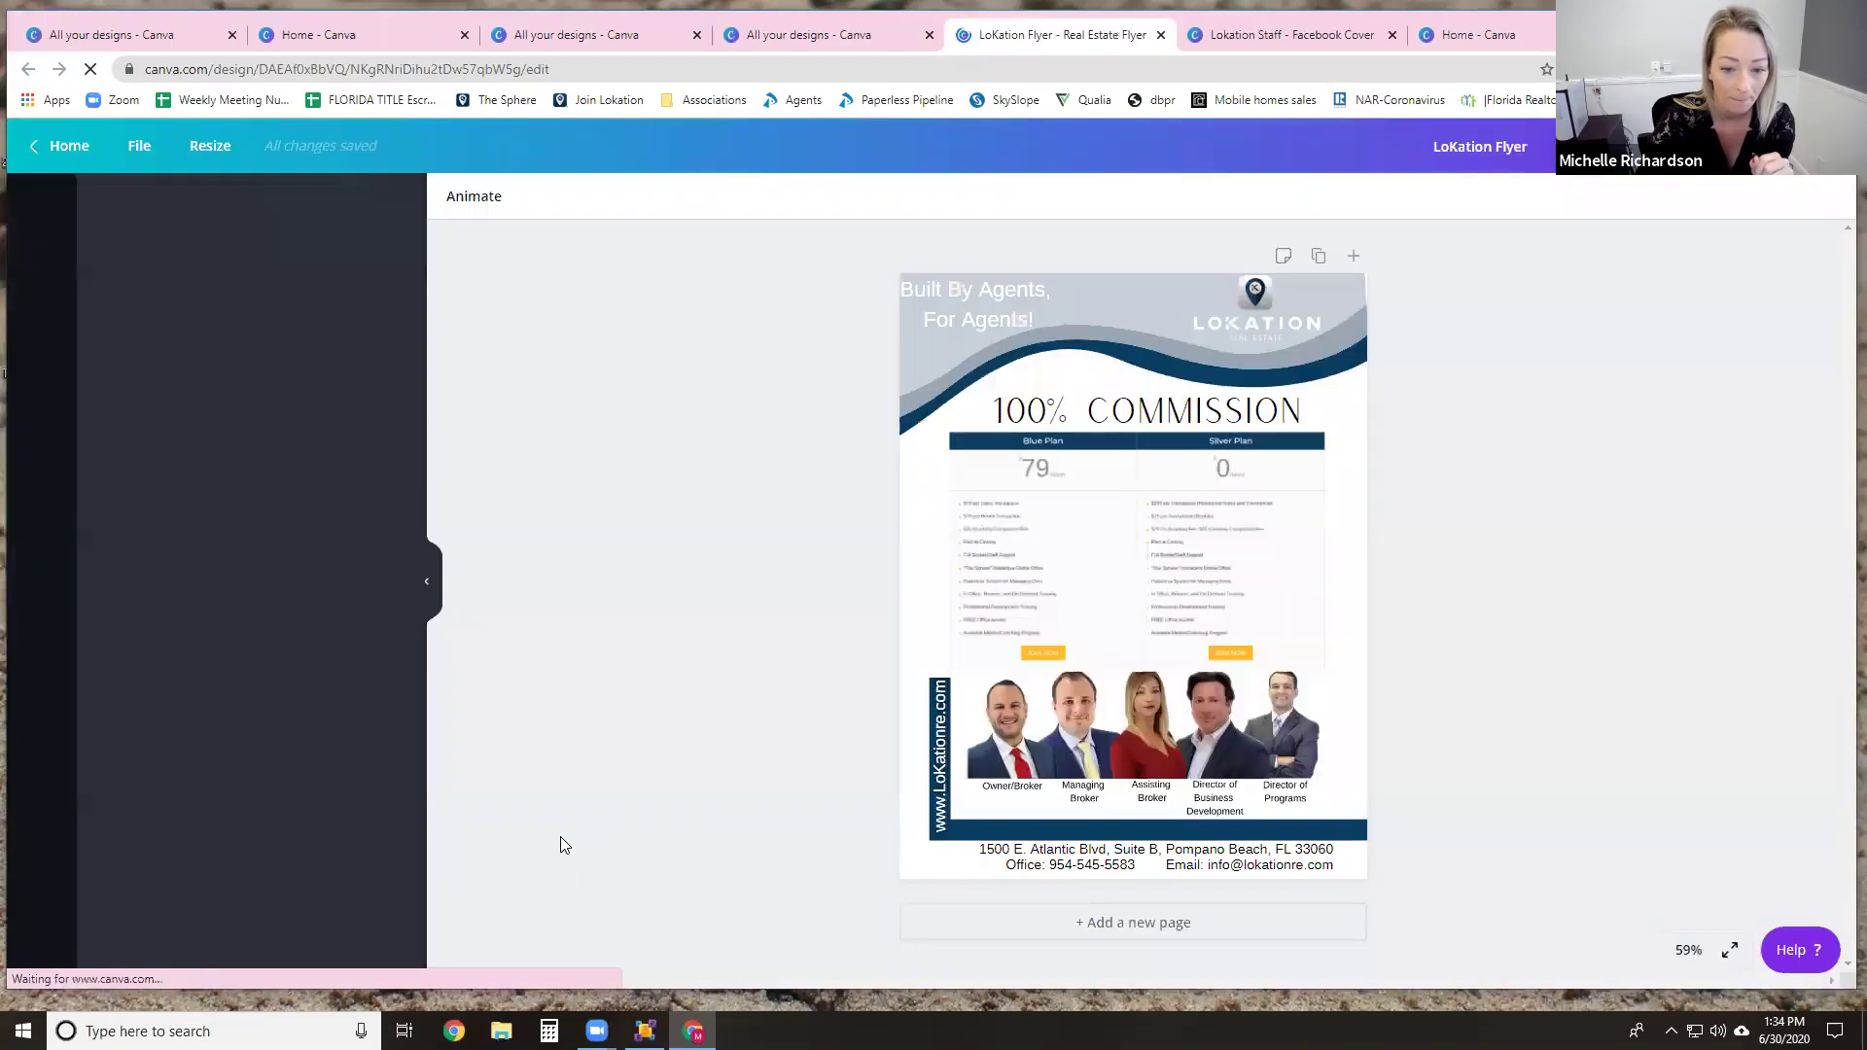
click(1688, 950)
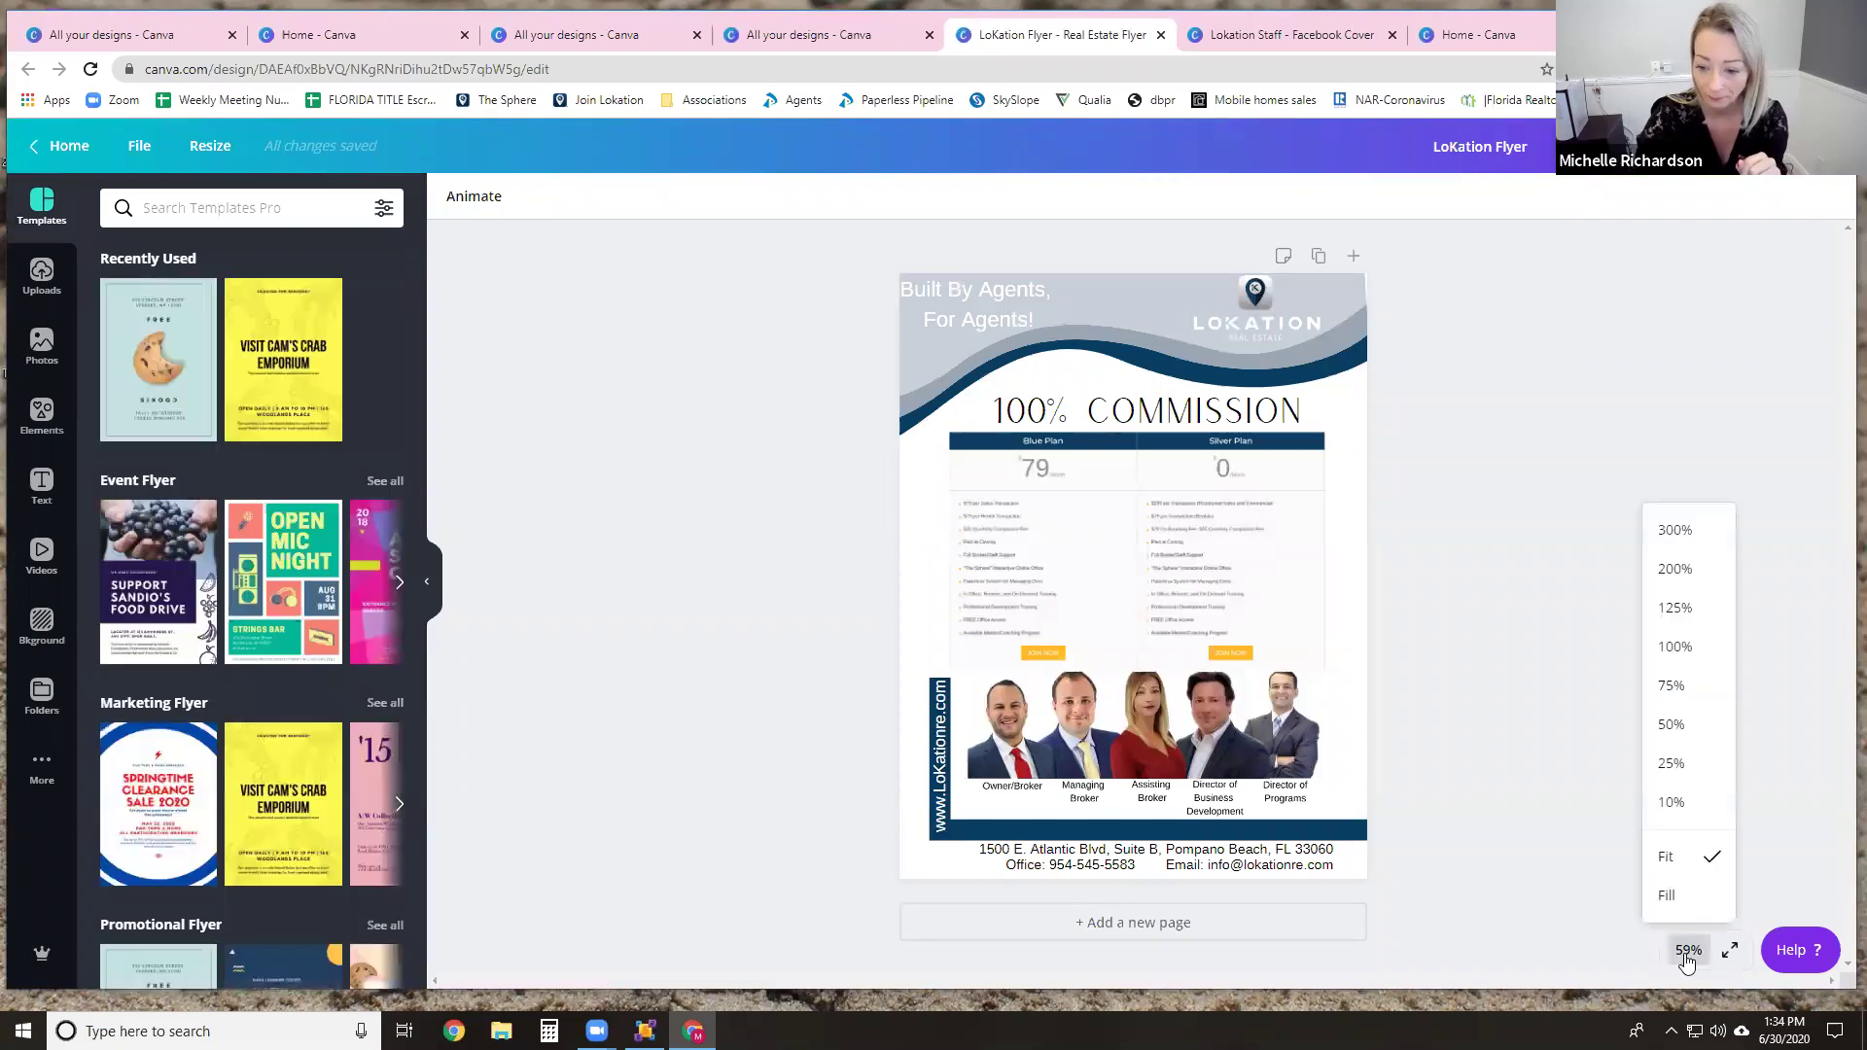
click(1683, 686)
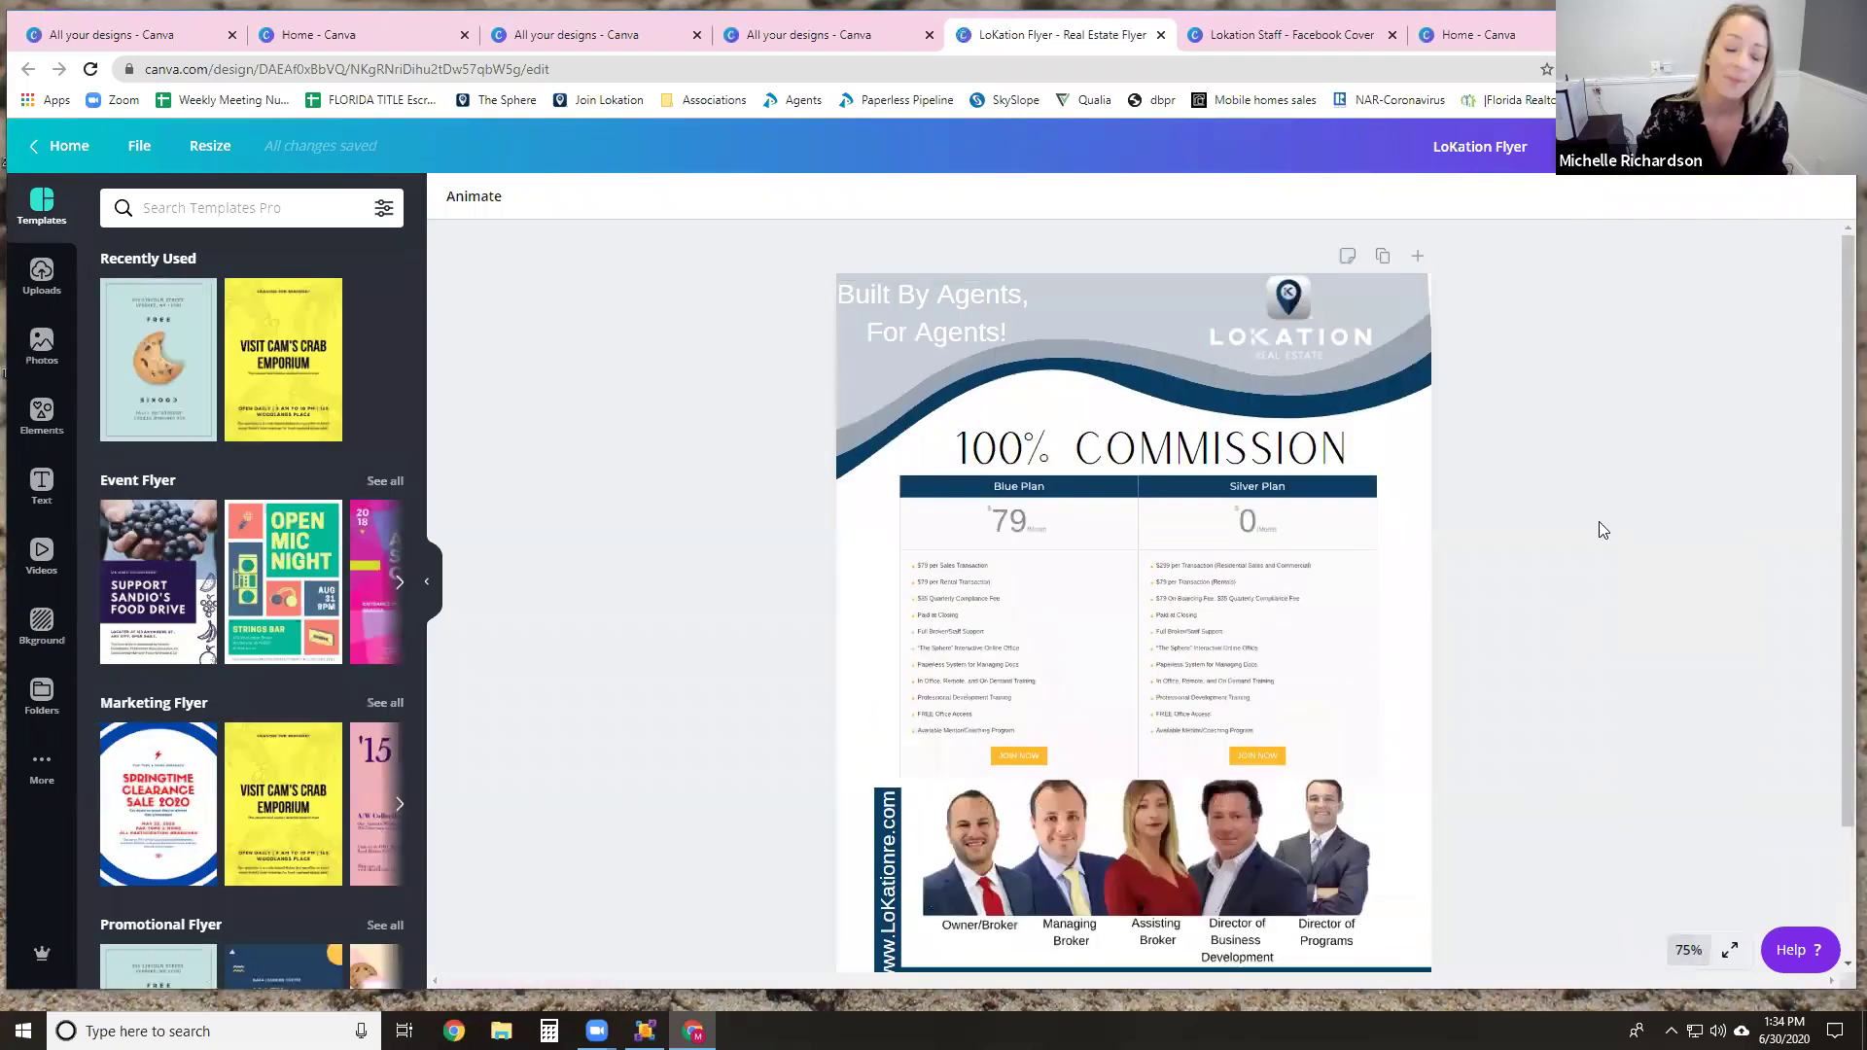
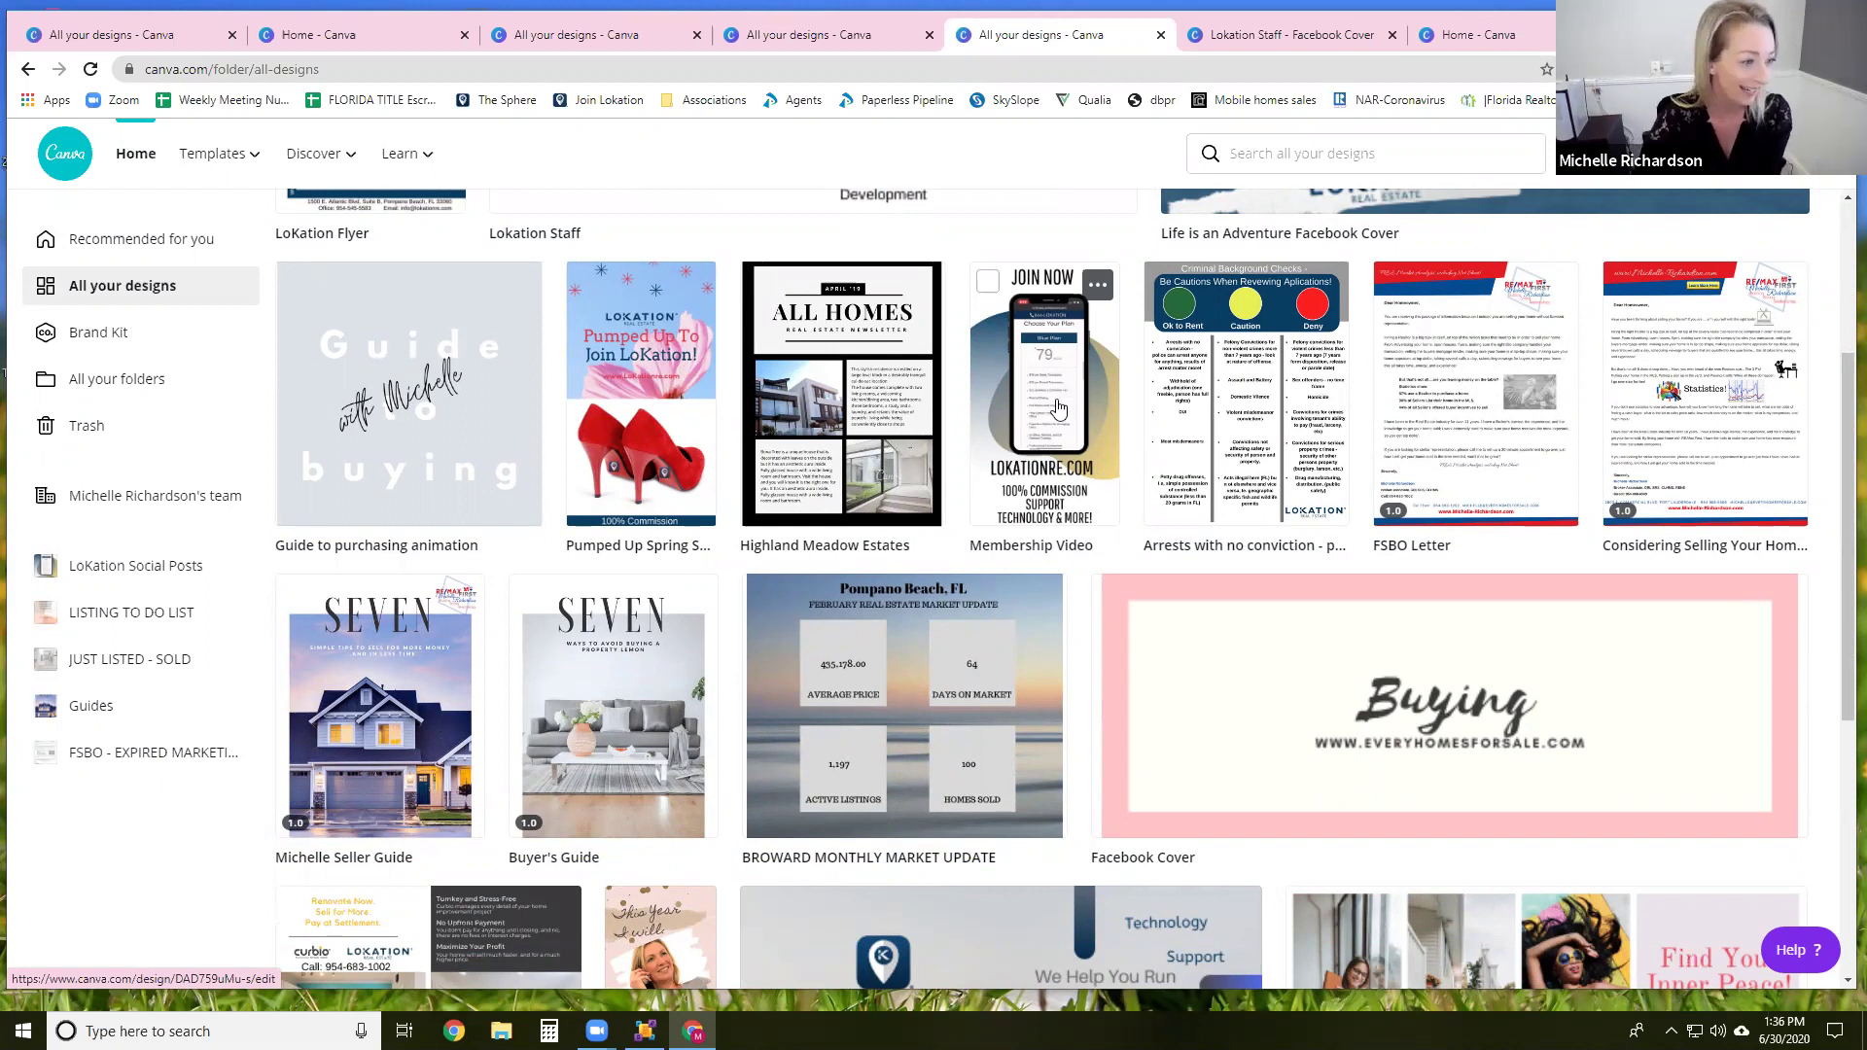
Step: Open the Membership Video design and play the video inside its phone frame
click(1050, 428)
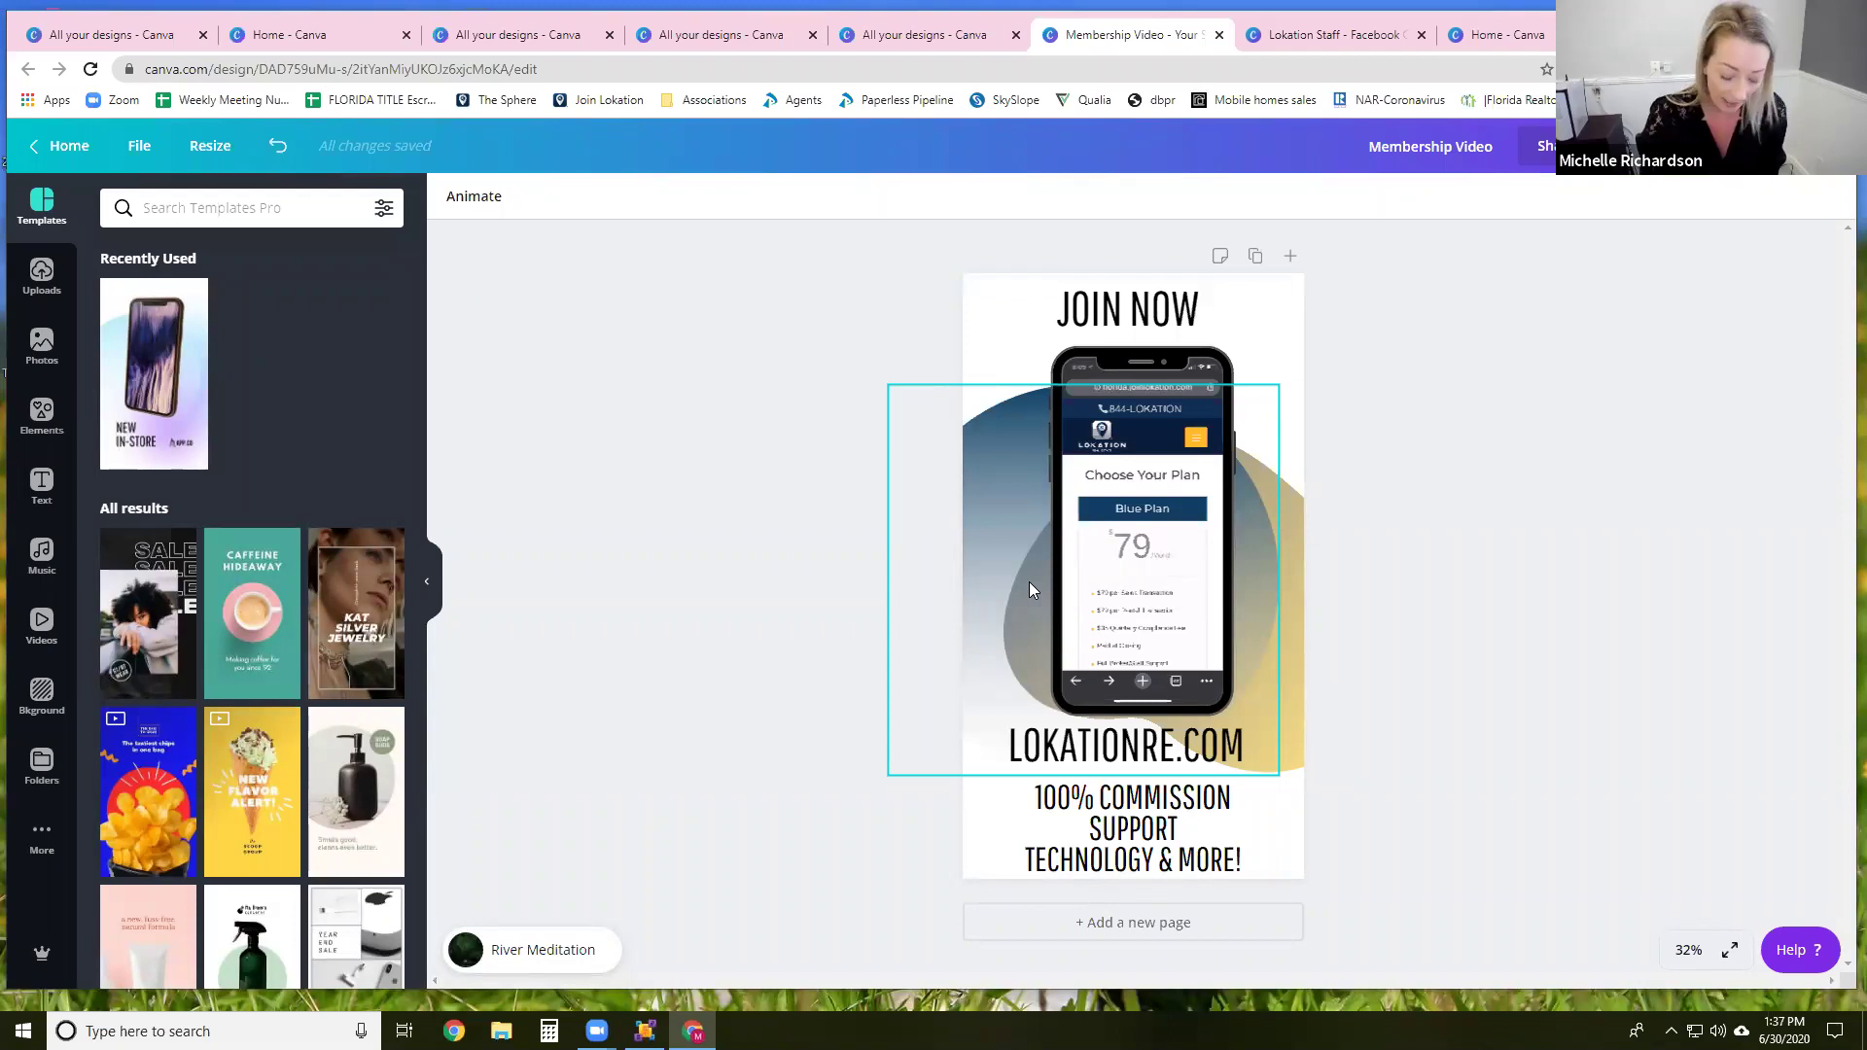
click(1131, 562)
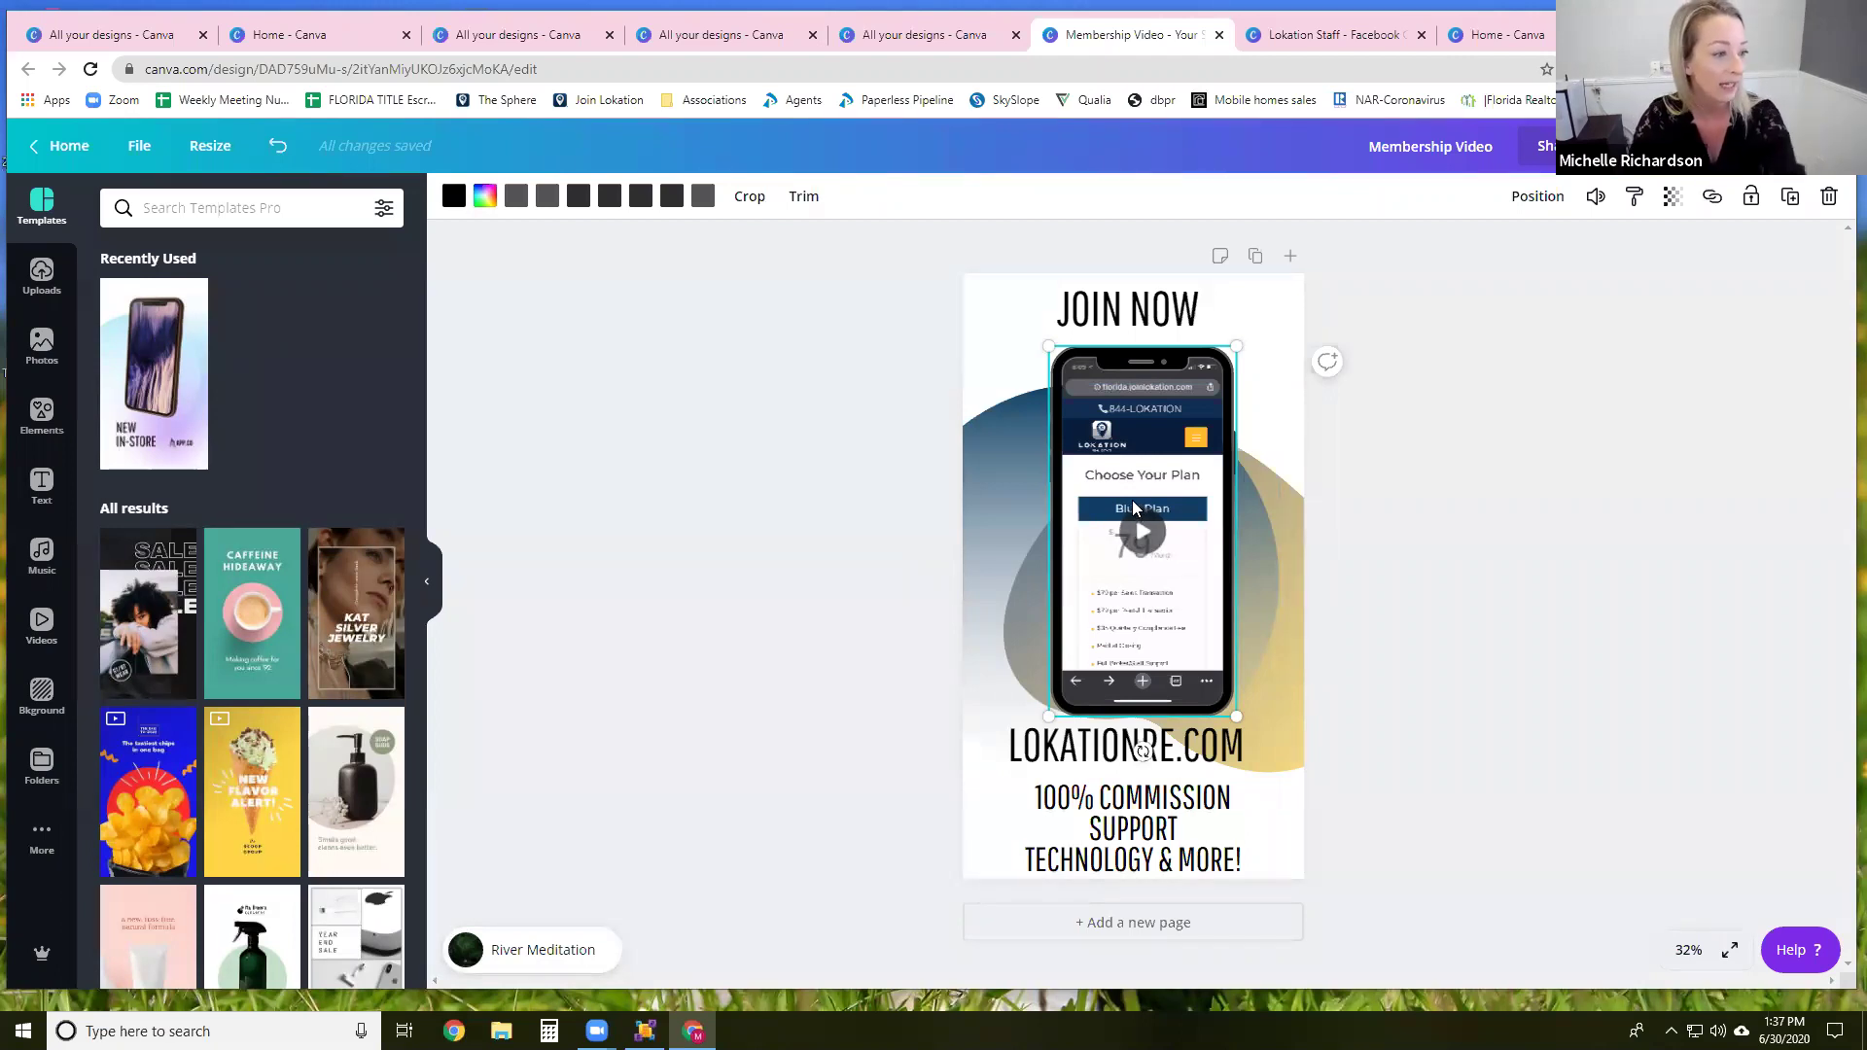
click(1141, 538)
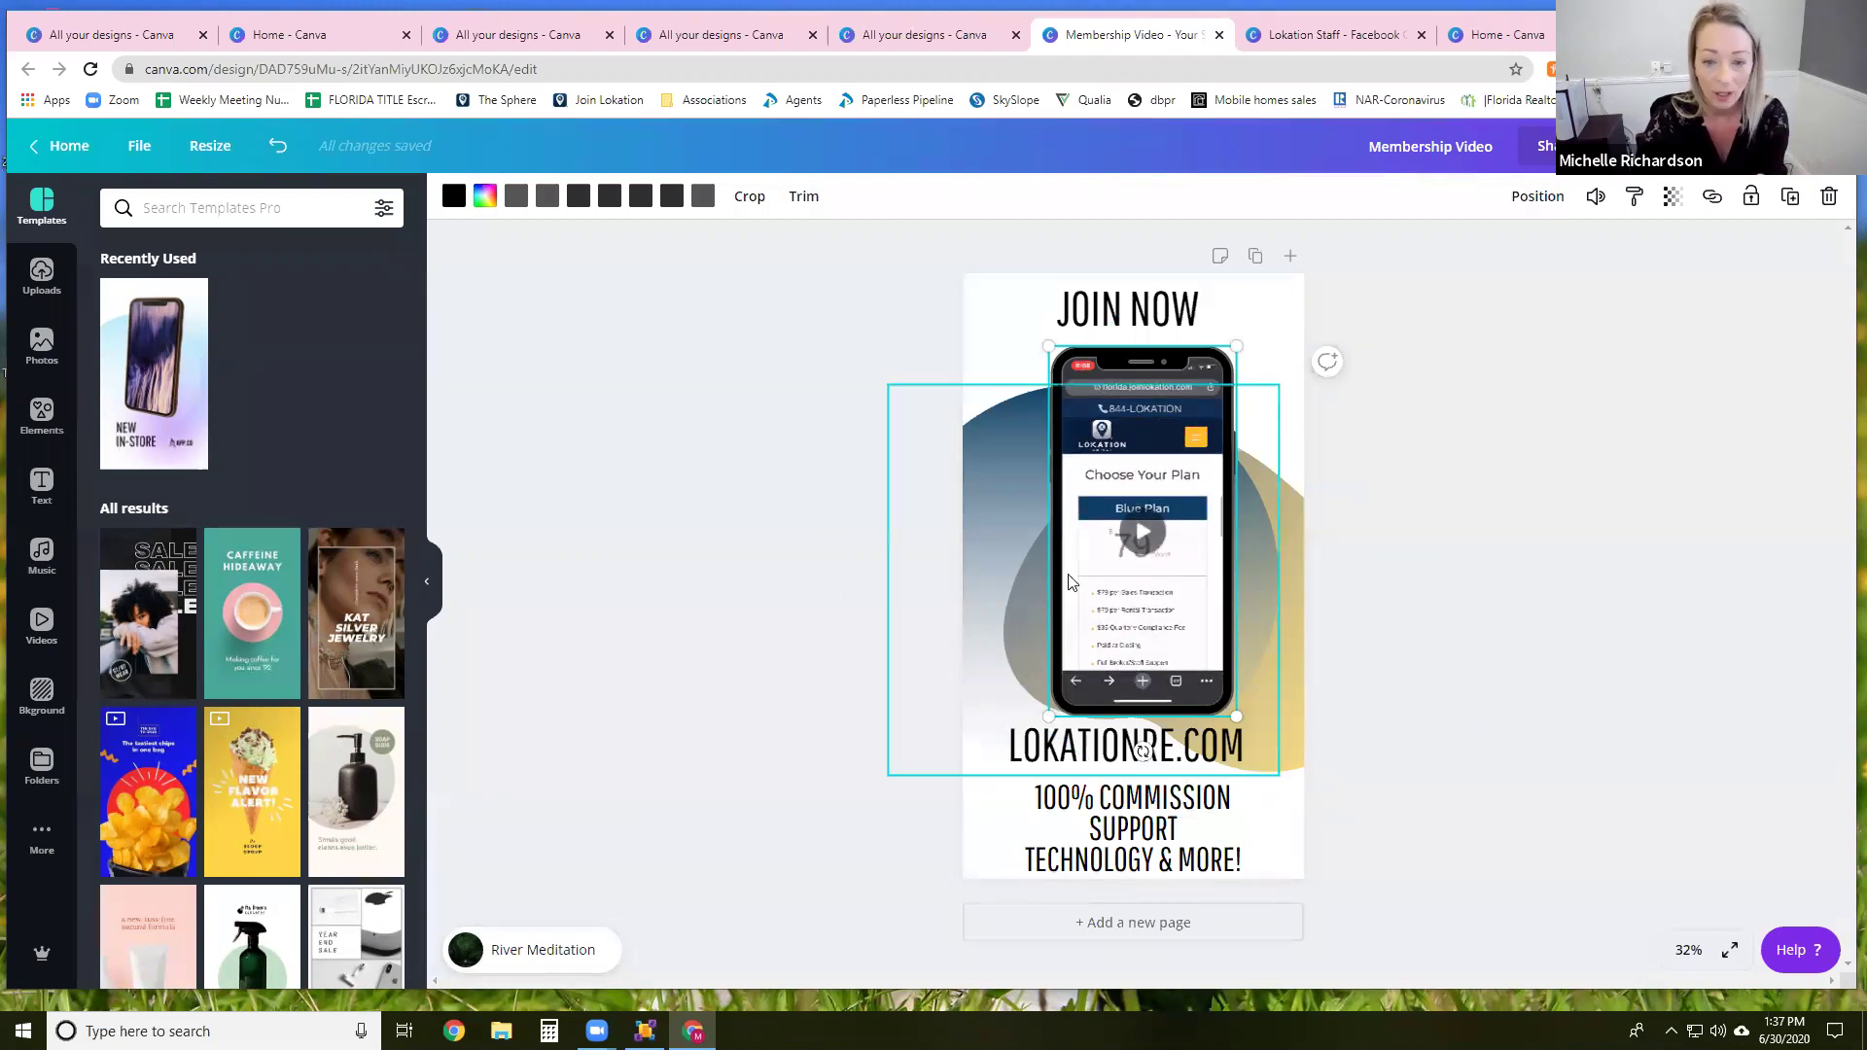
click(1408, 842)
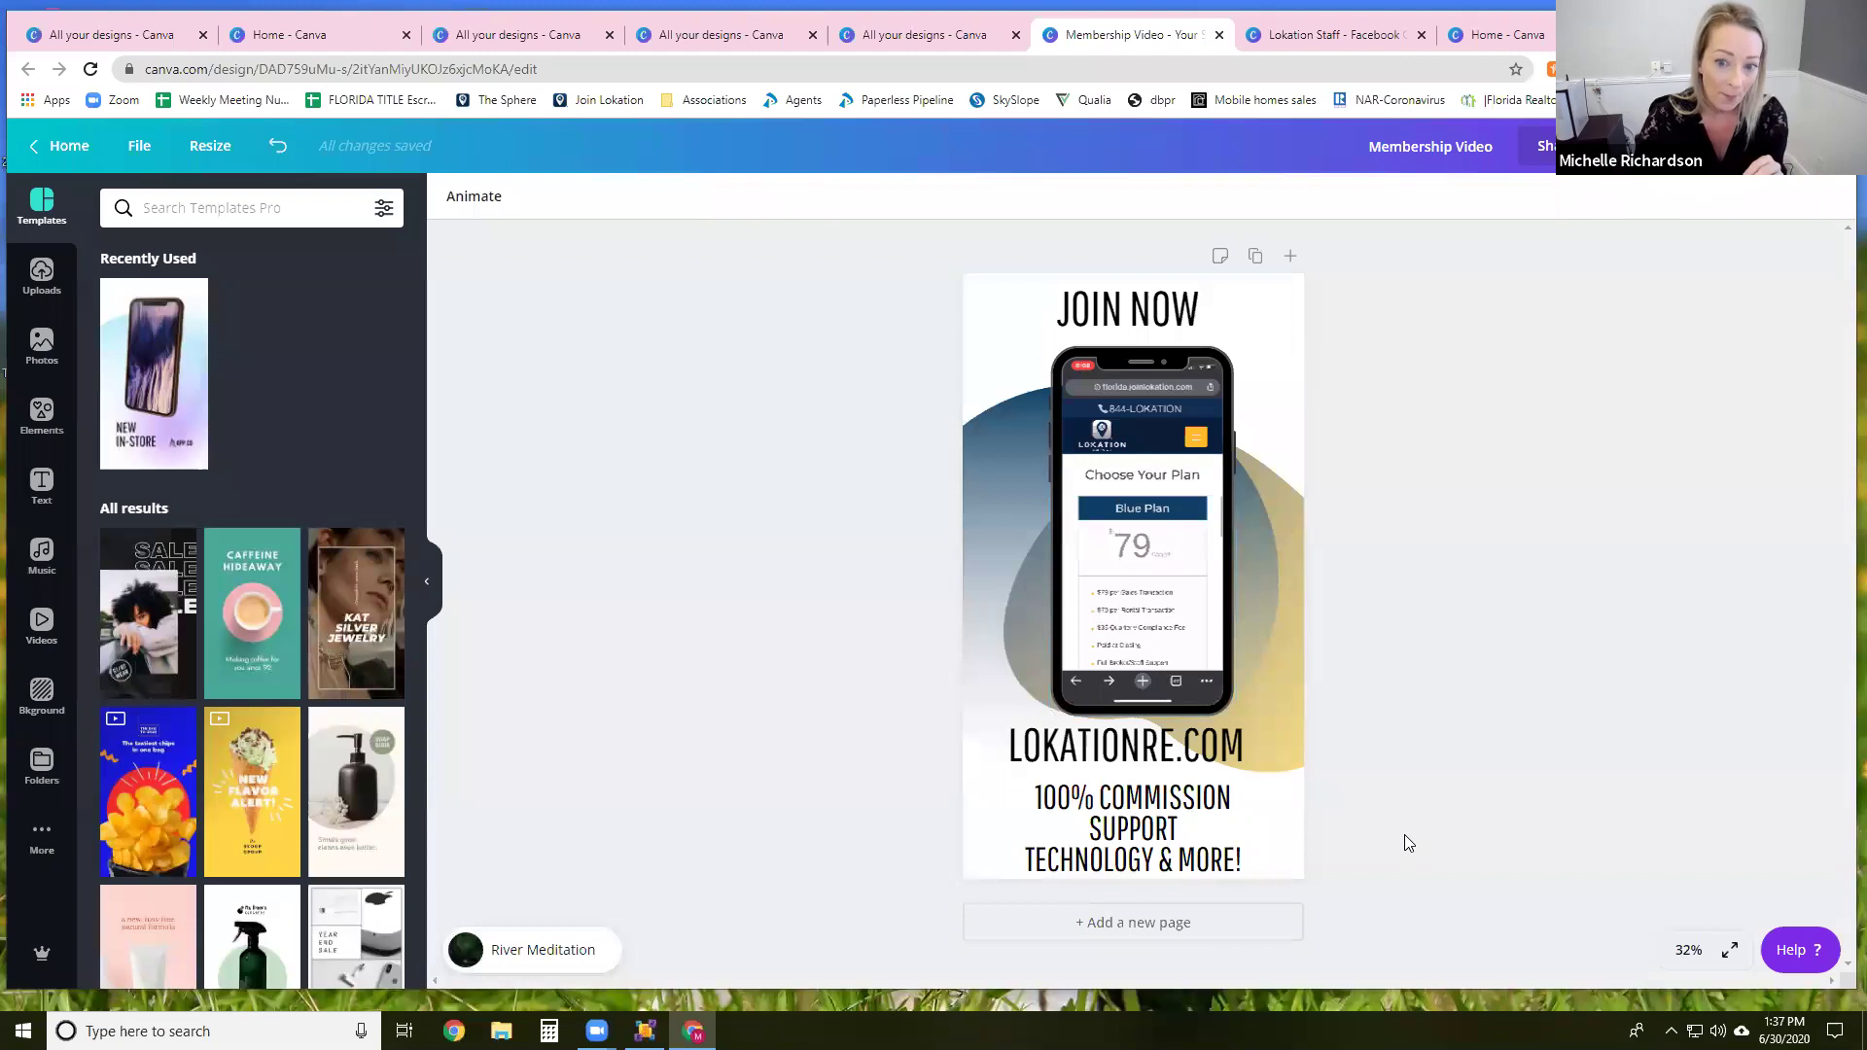
Step: Examine the blue gradient shape behind the phone and browse the Gradients collection in the elements library
click(1010, 534)
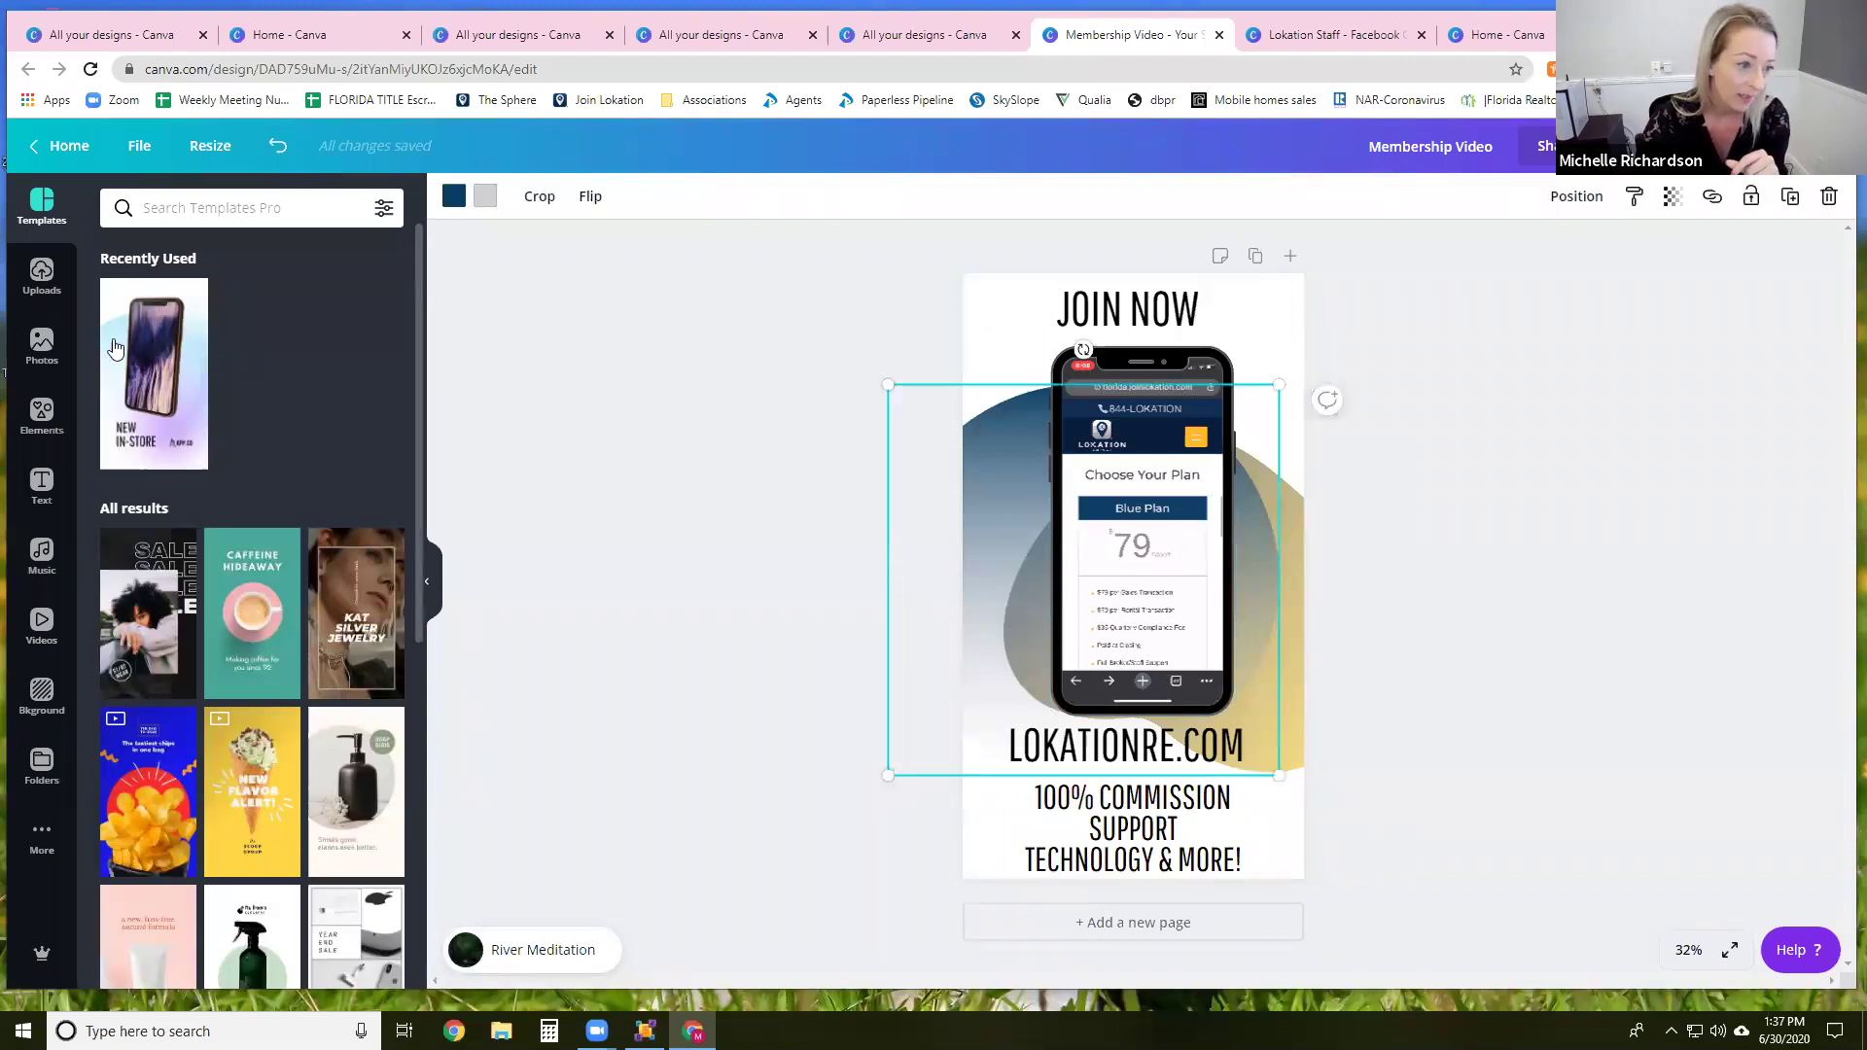
click(41, 416)
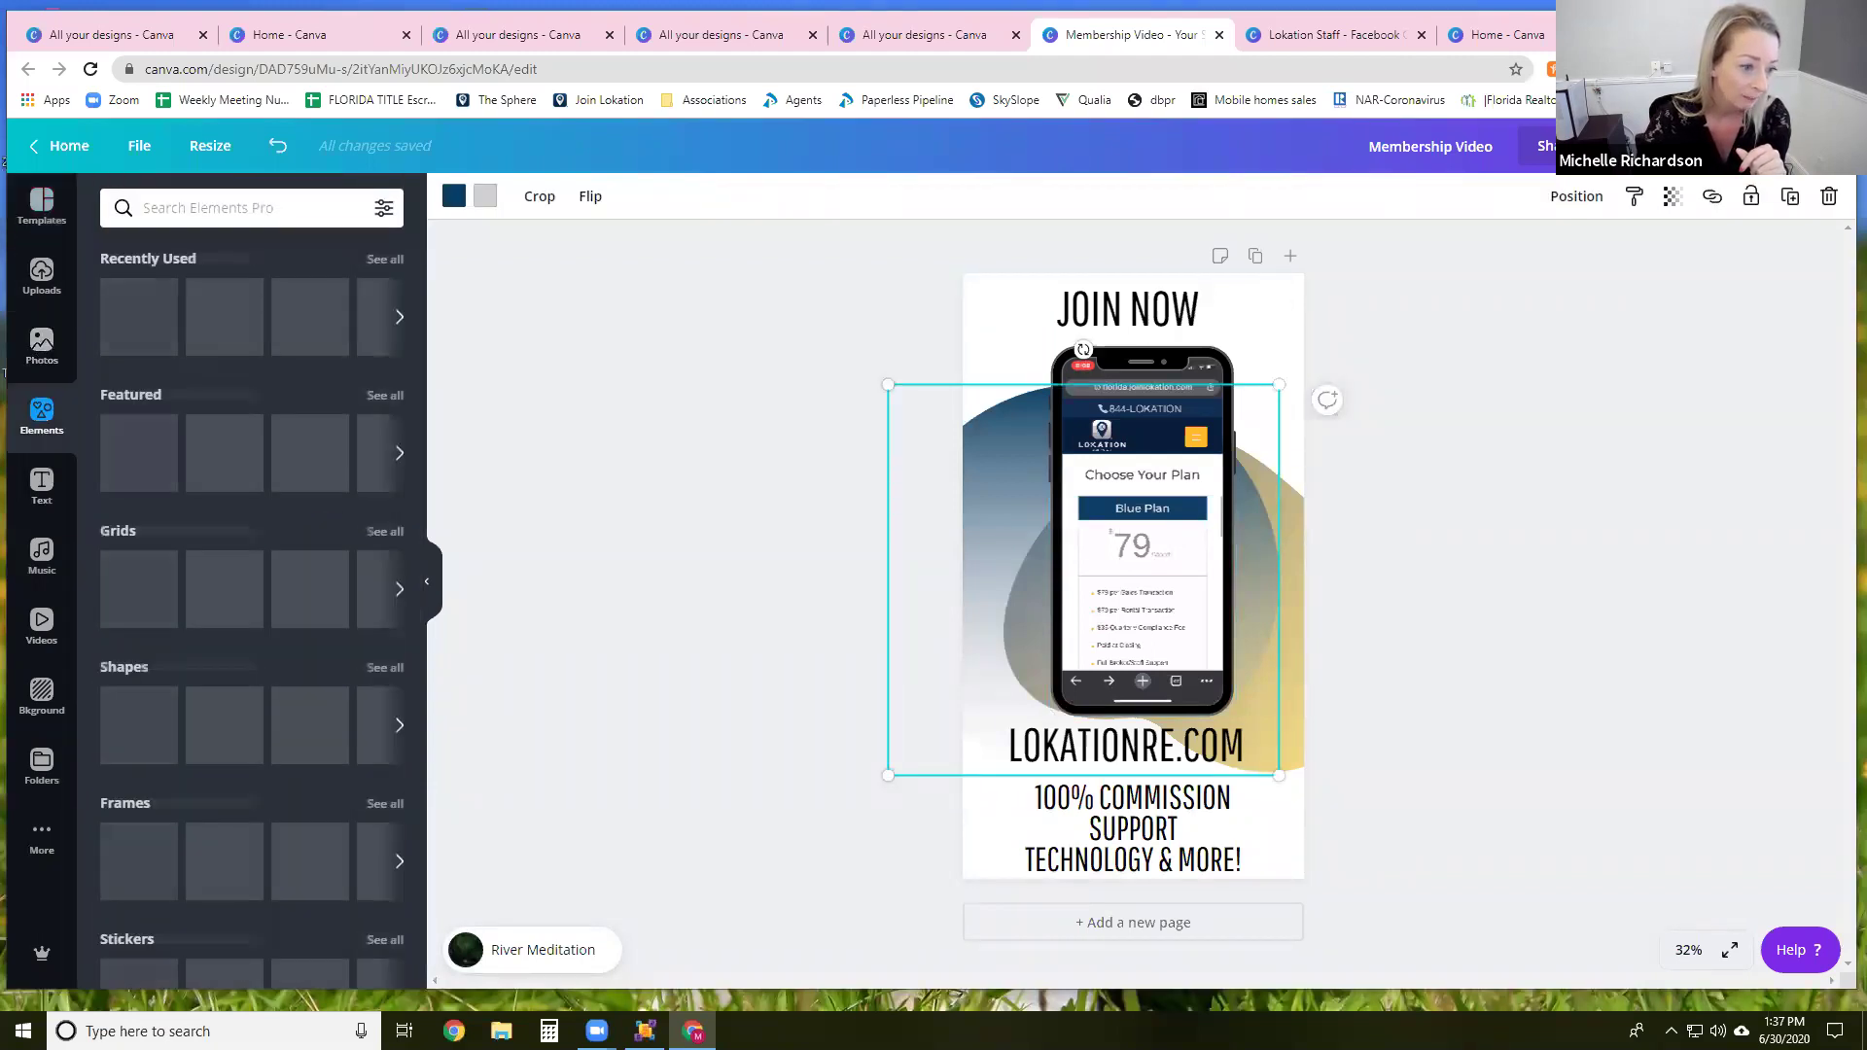
scroll(292, 486, down, 1)
scroll(268, 484, down, 5)
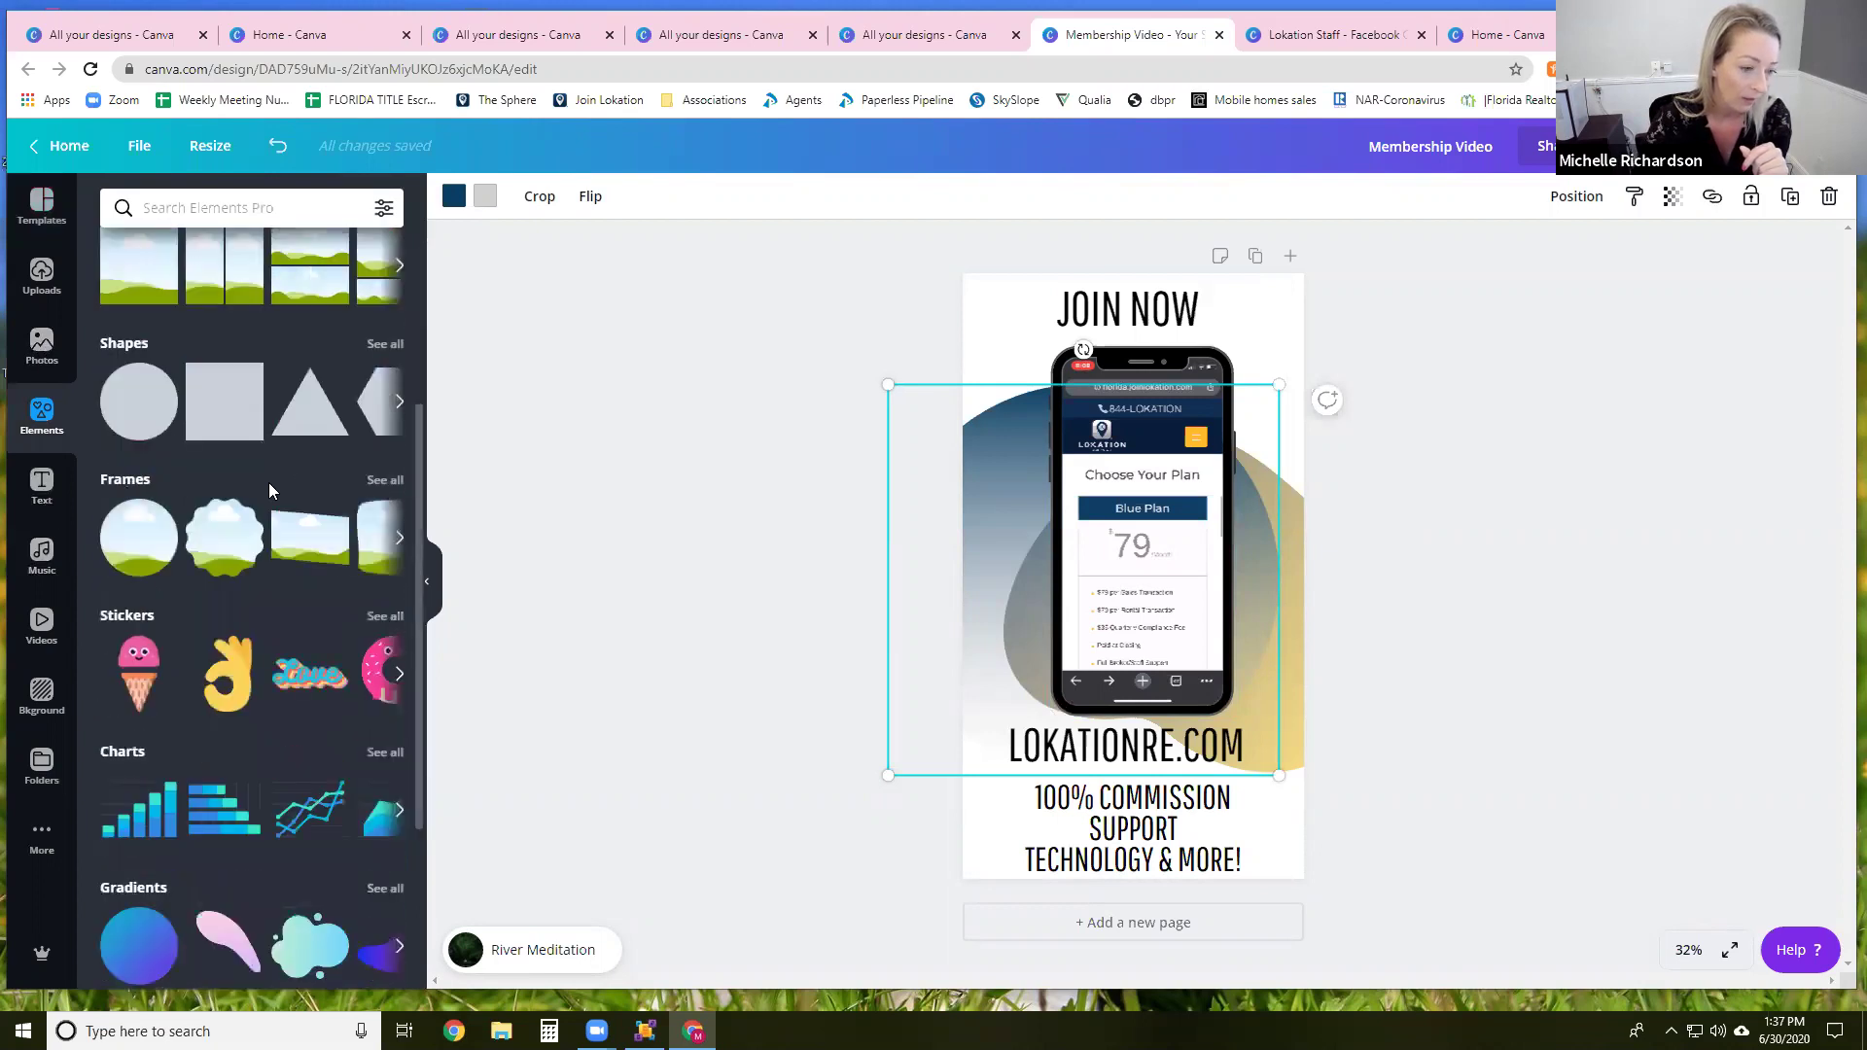
scroll(195, 709, down, 1)
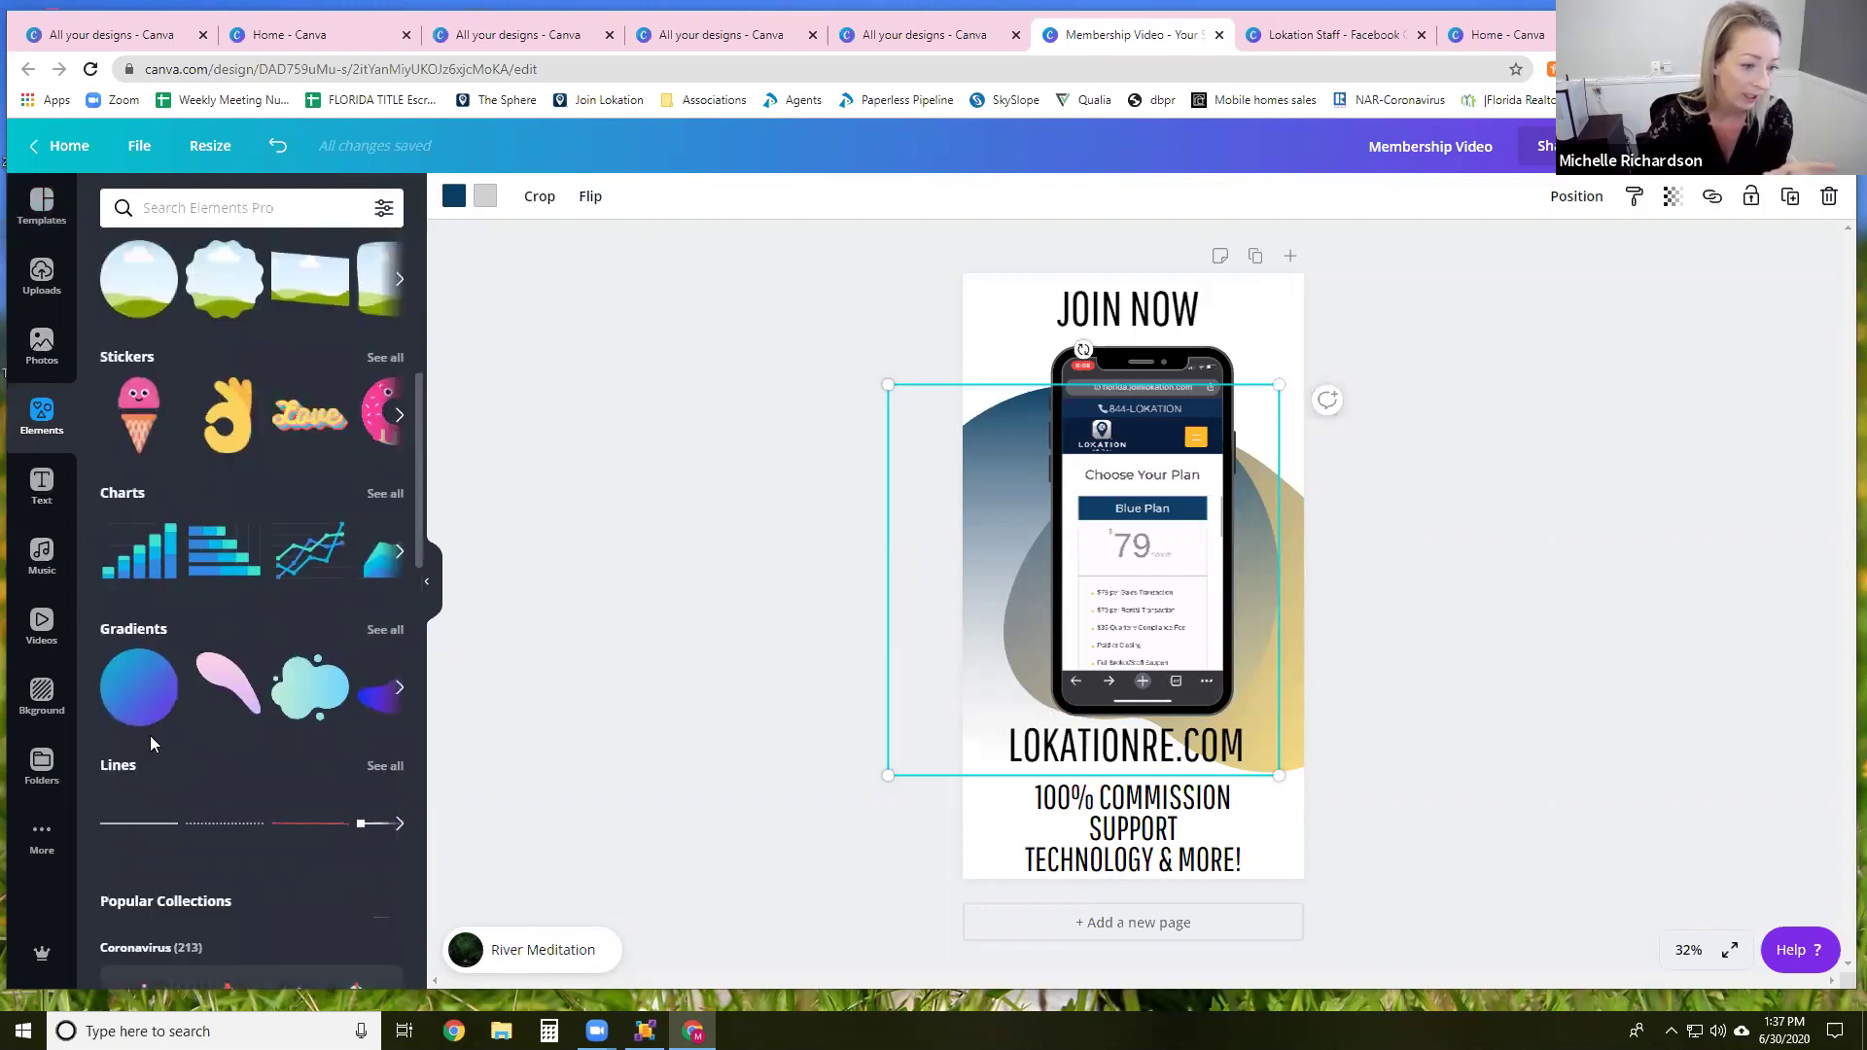
click(399, 688)
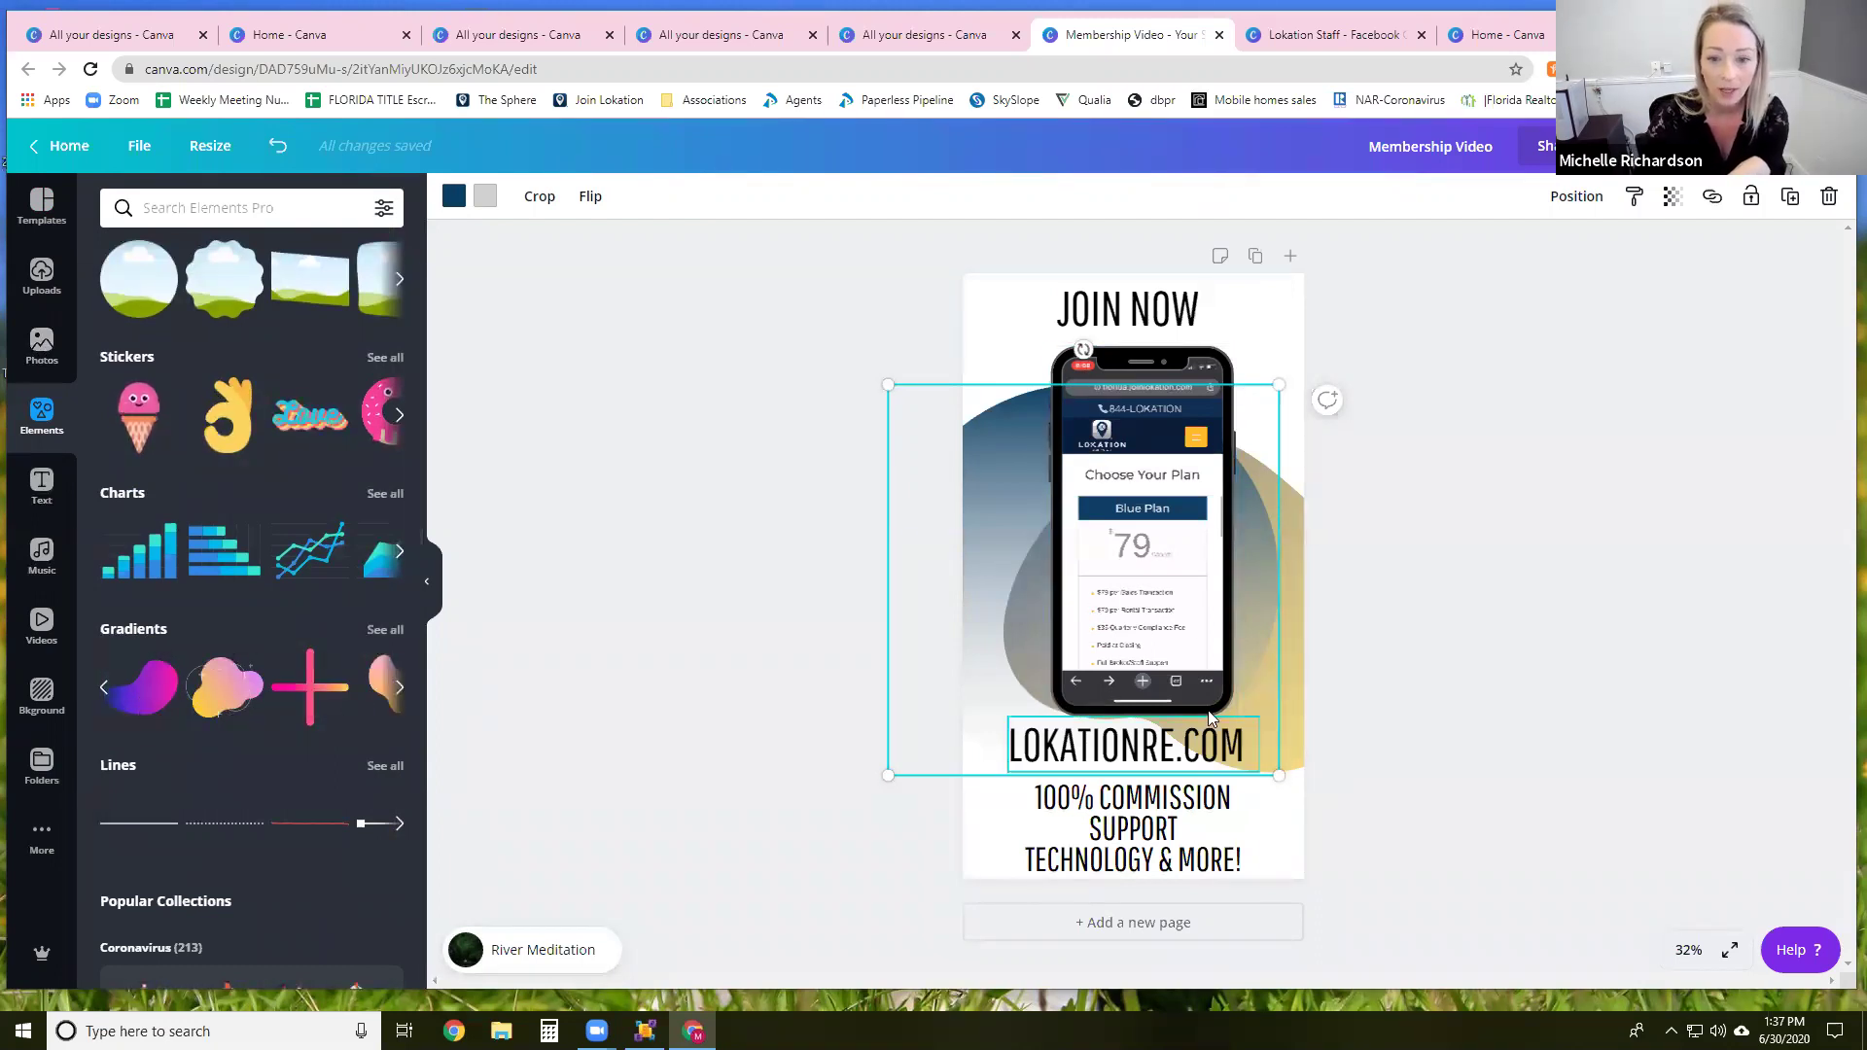
click(1468, 587)
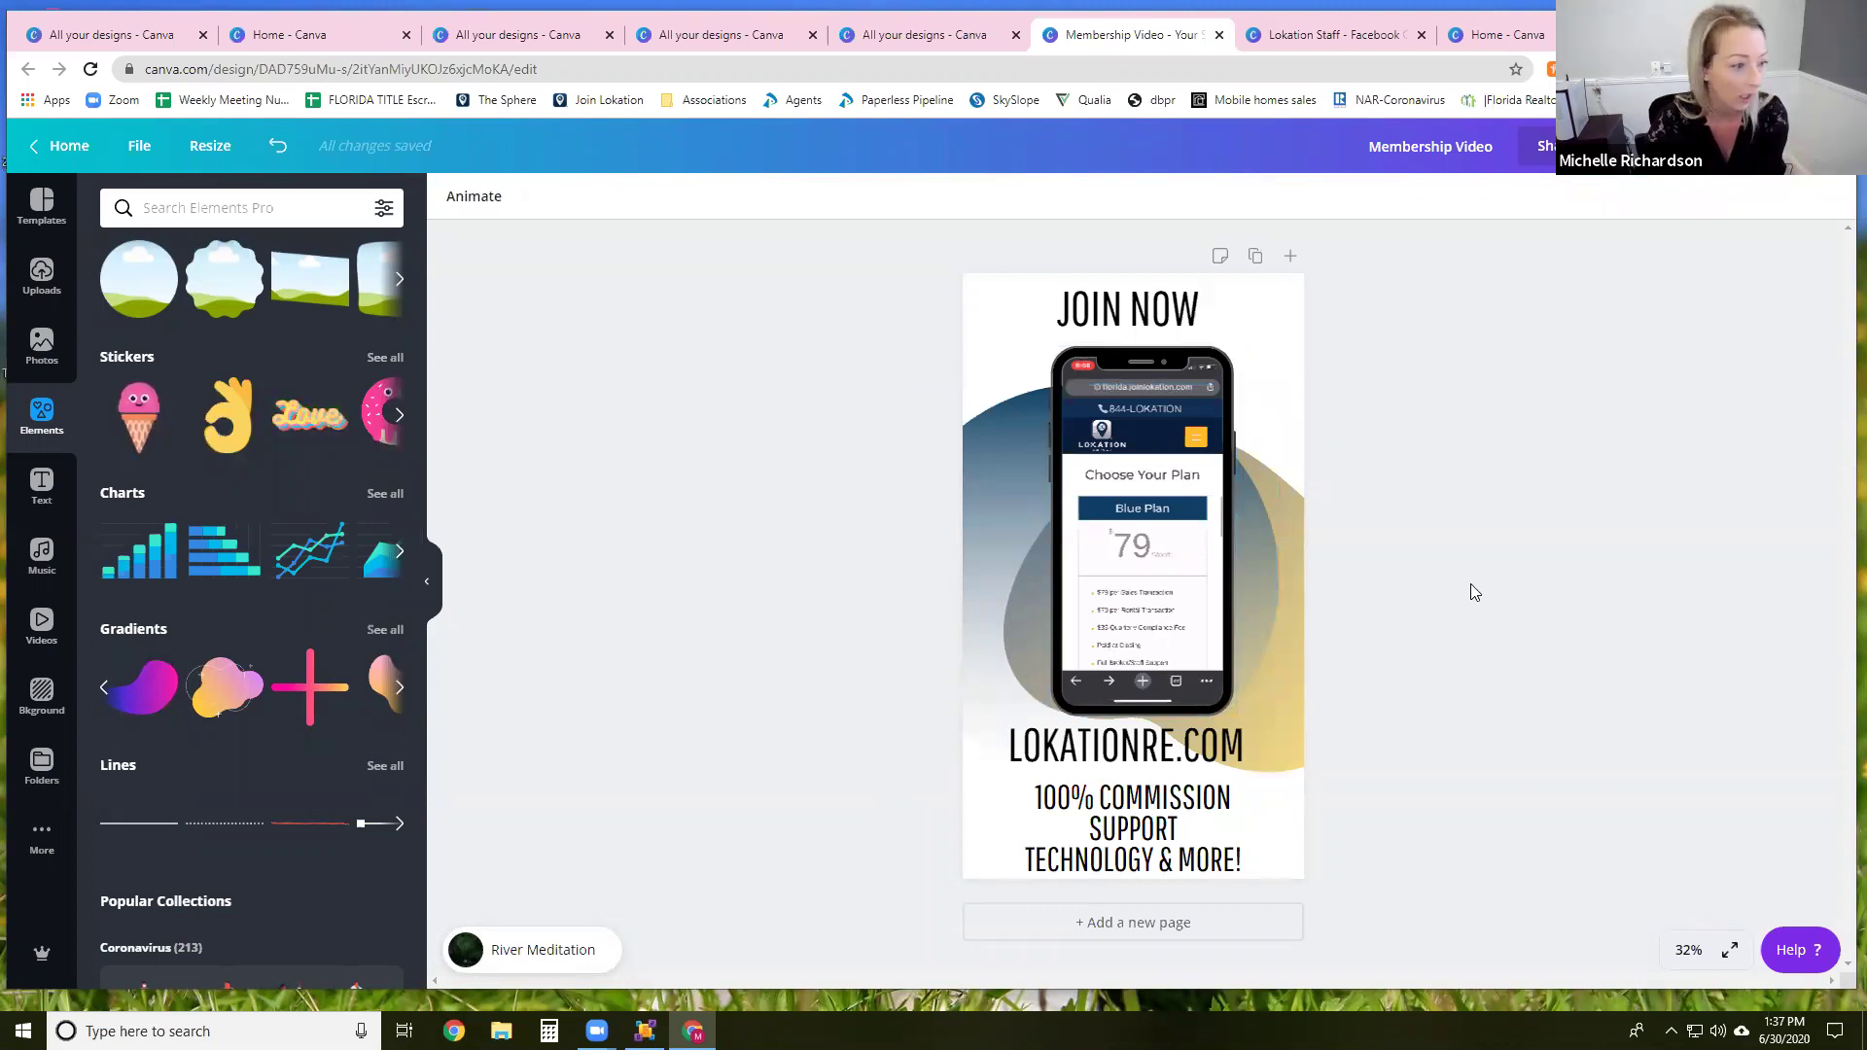
Step: Recolor the yellow gradient shape behind the phone red and the blue gradient shape green
click(1300, 678)
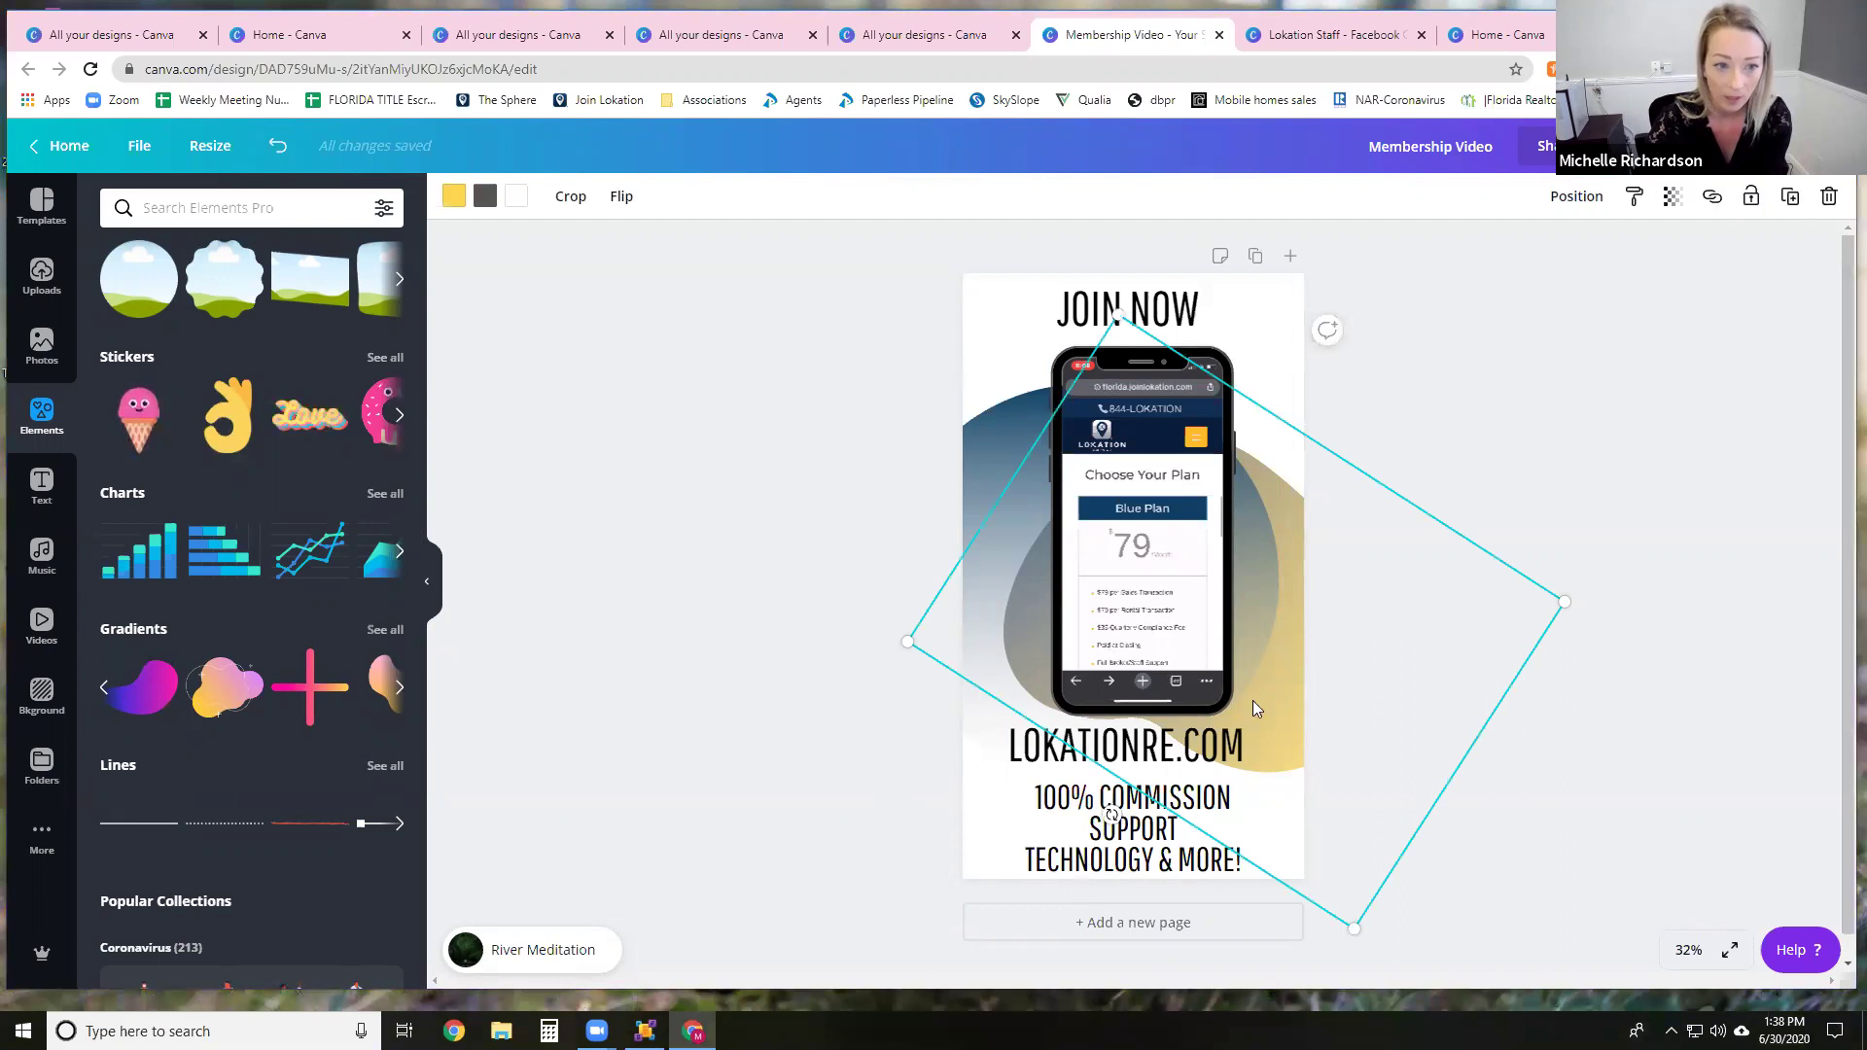
click(453, 197)
click(118, 792)
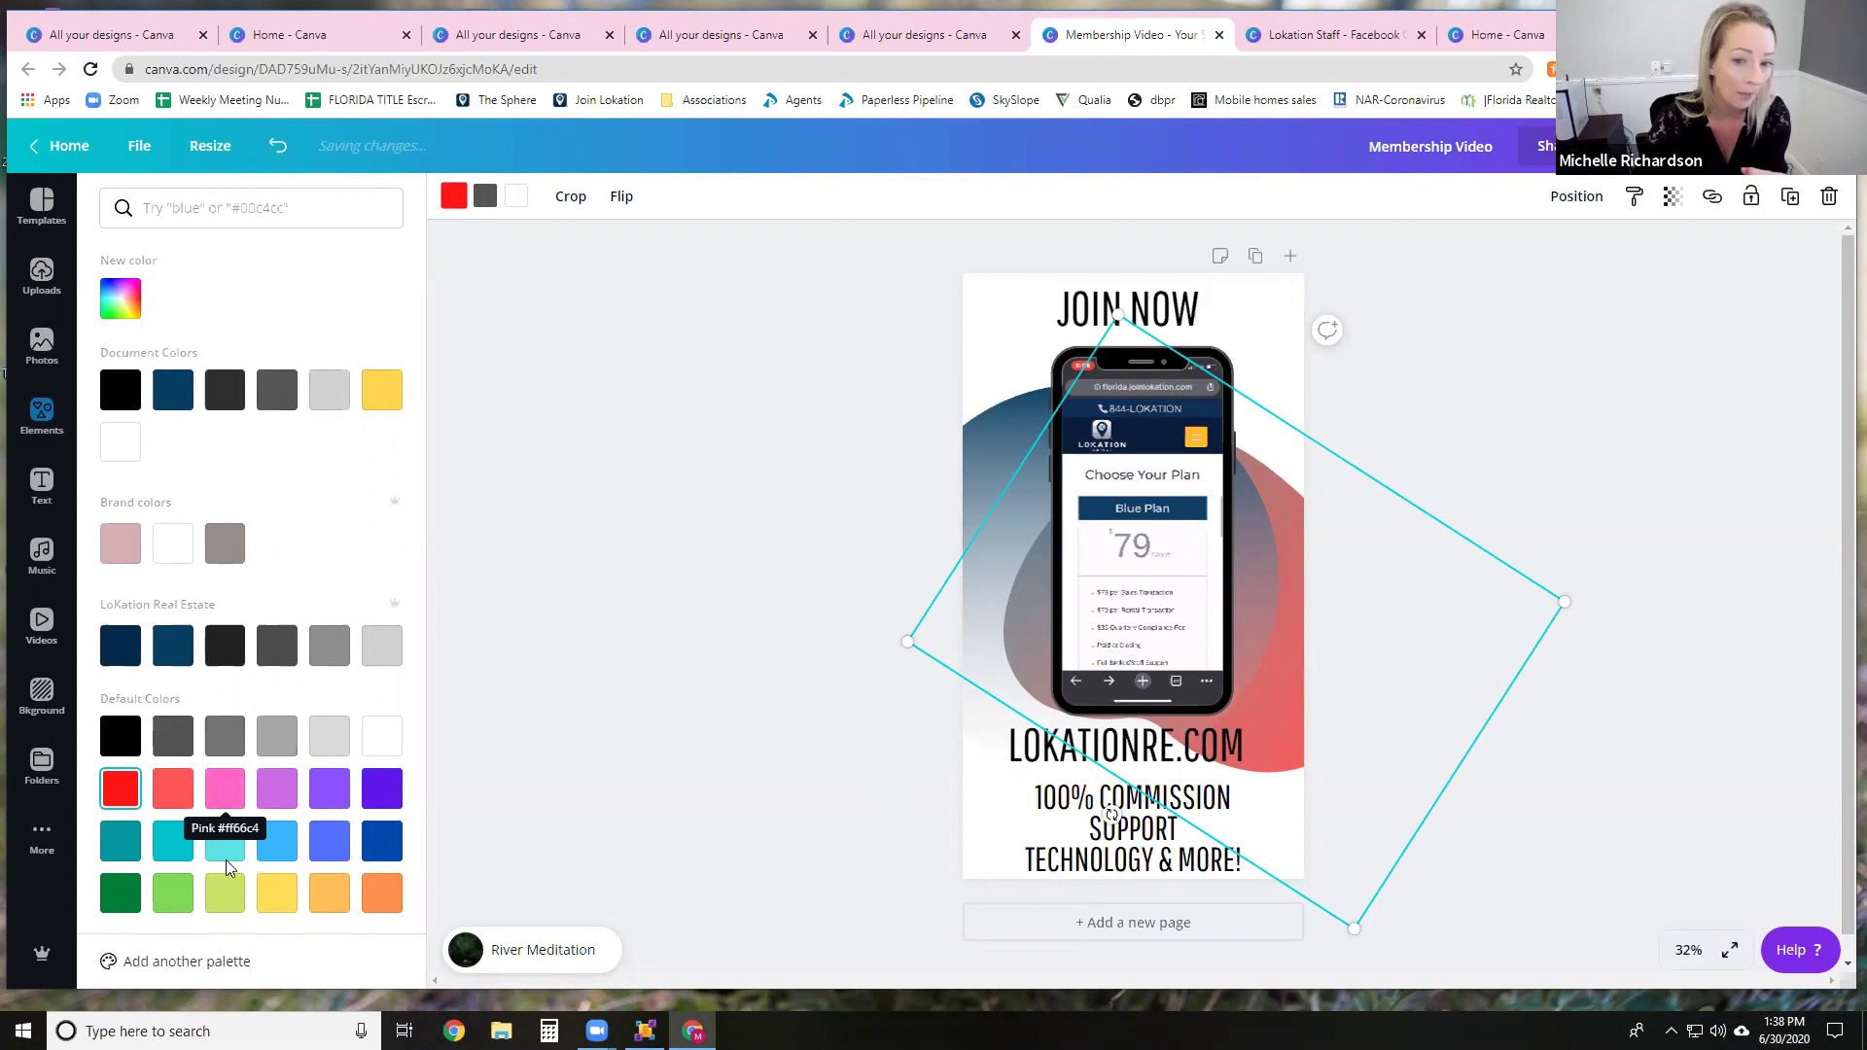
click(919, 481)
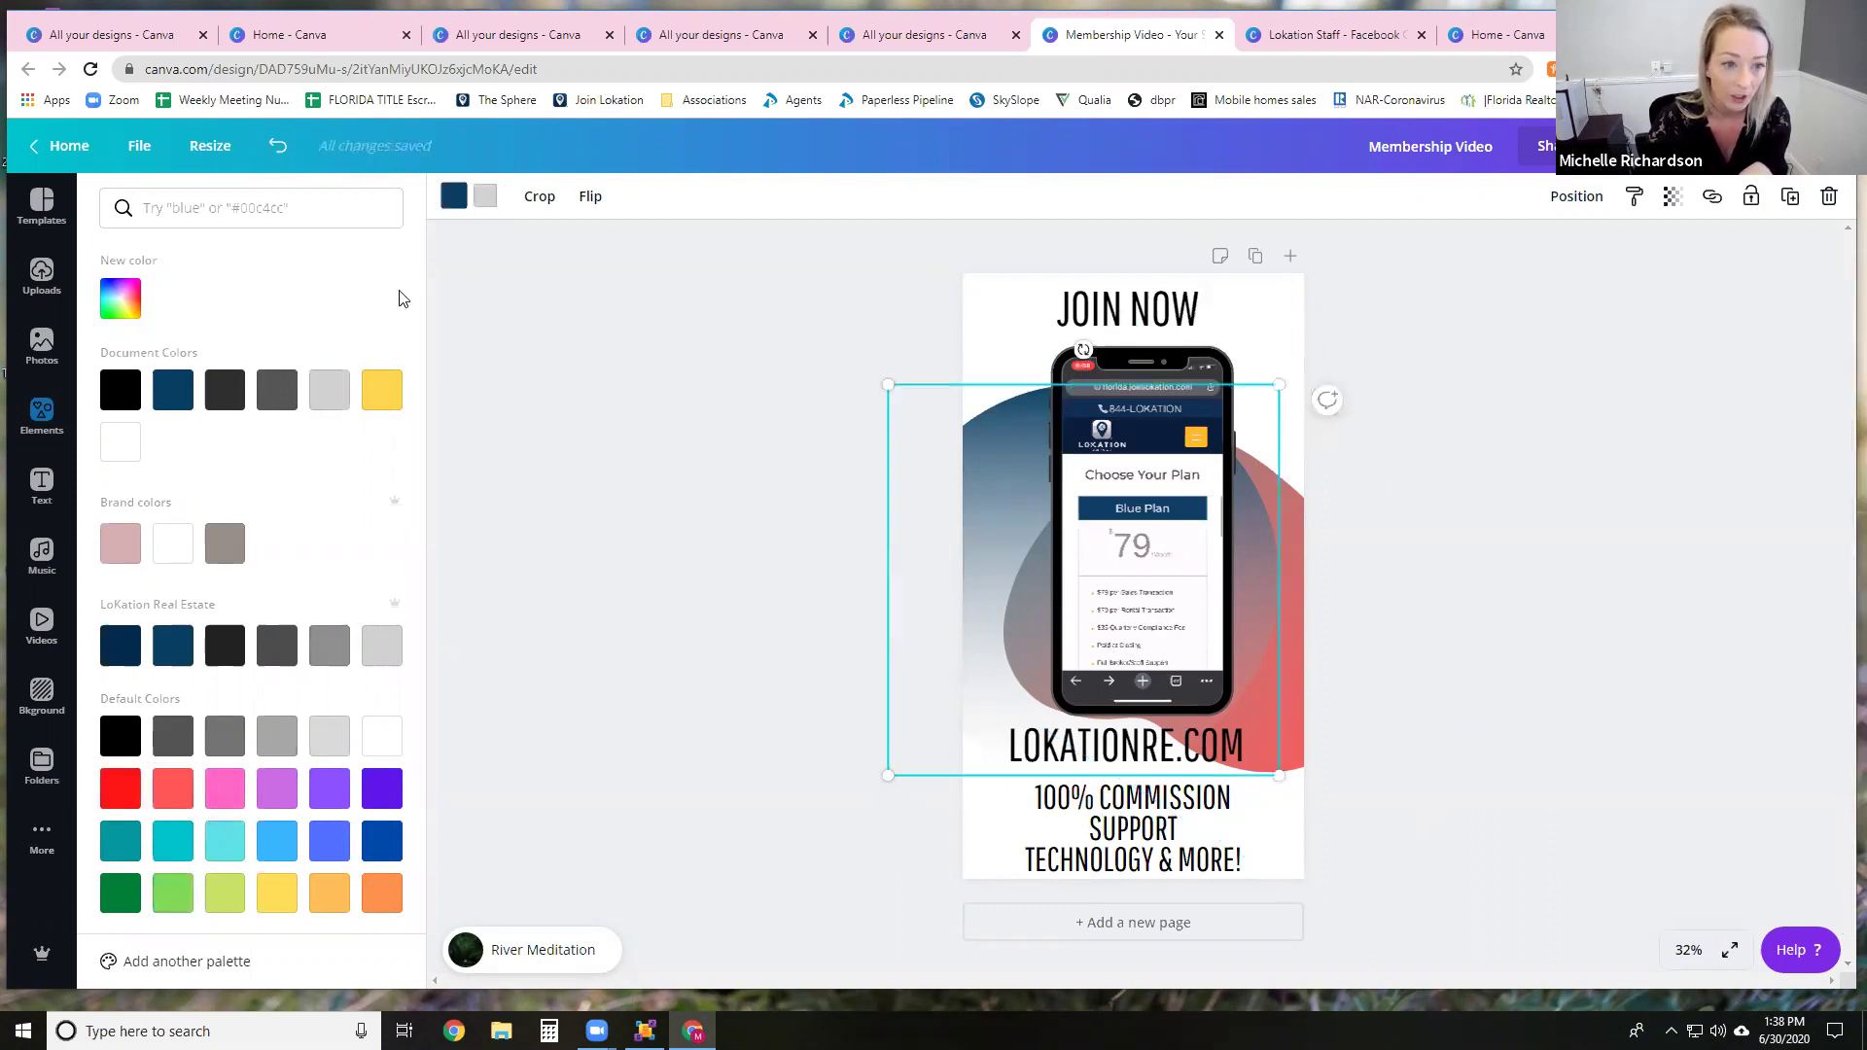
click(455, 197)
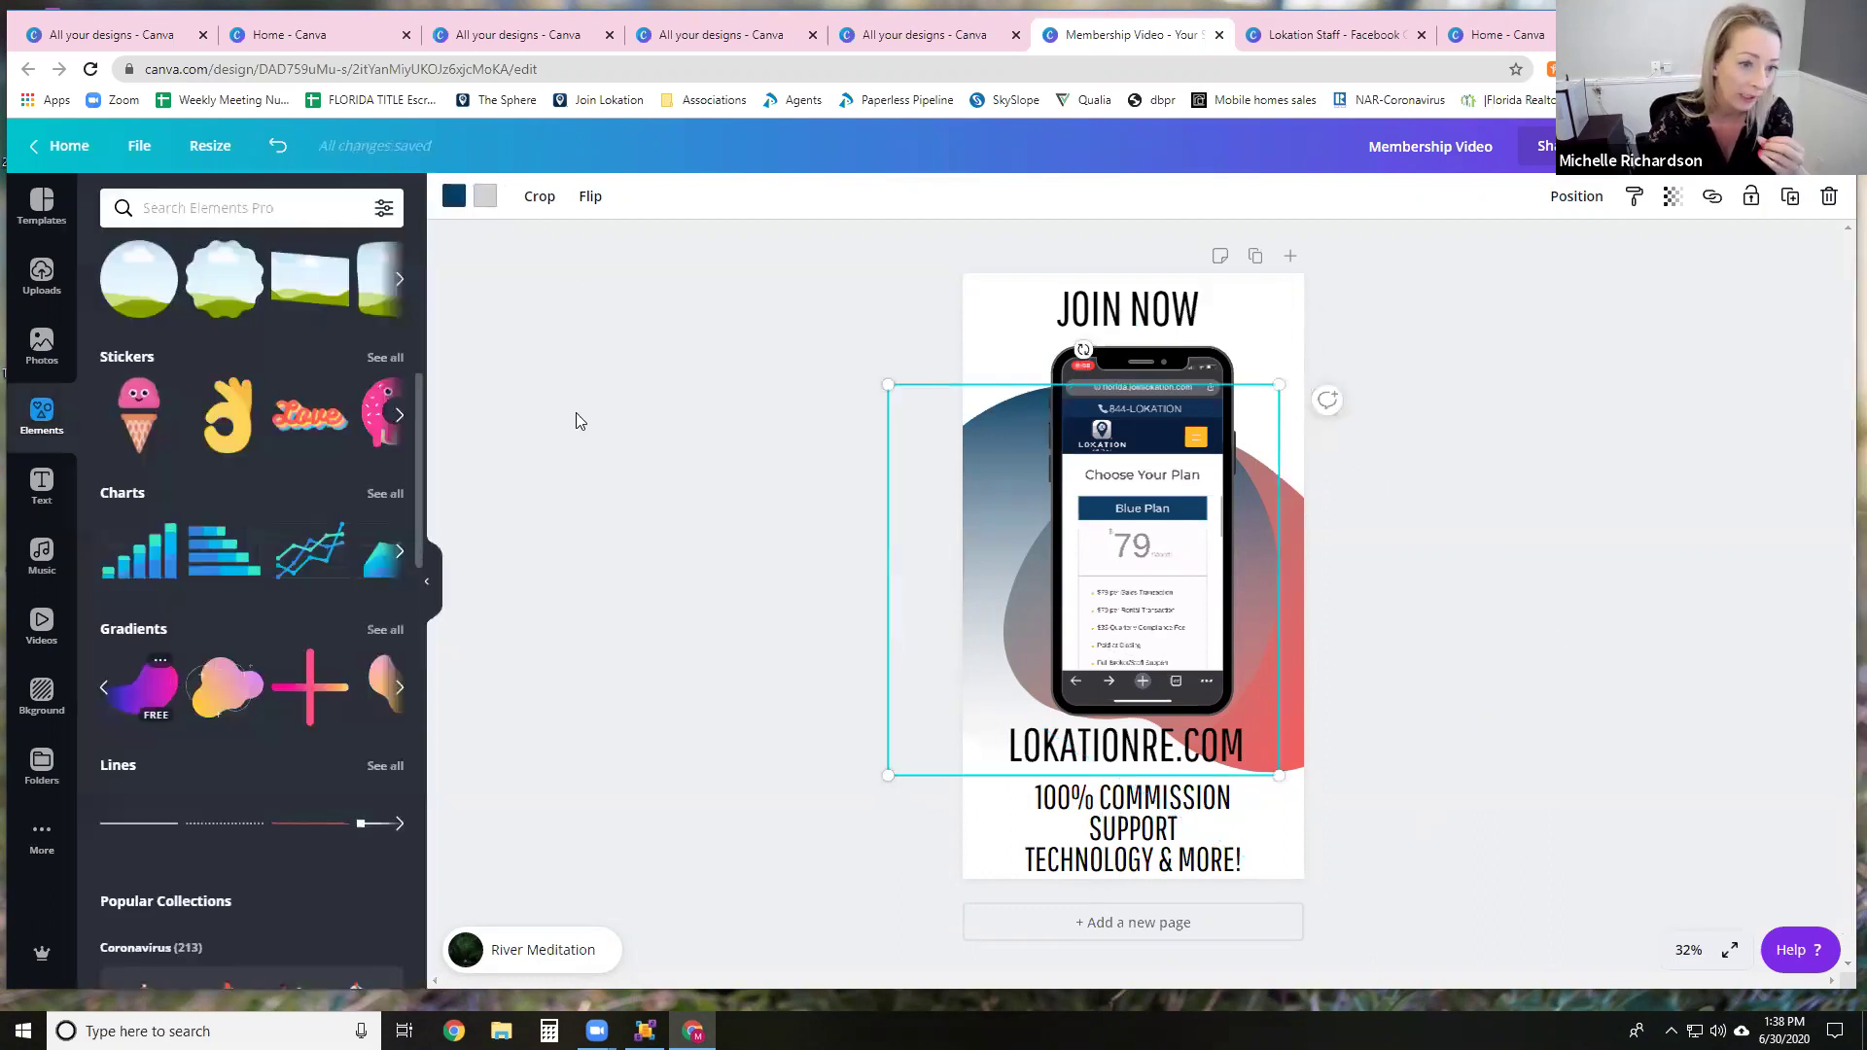
click(452, 198)
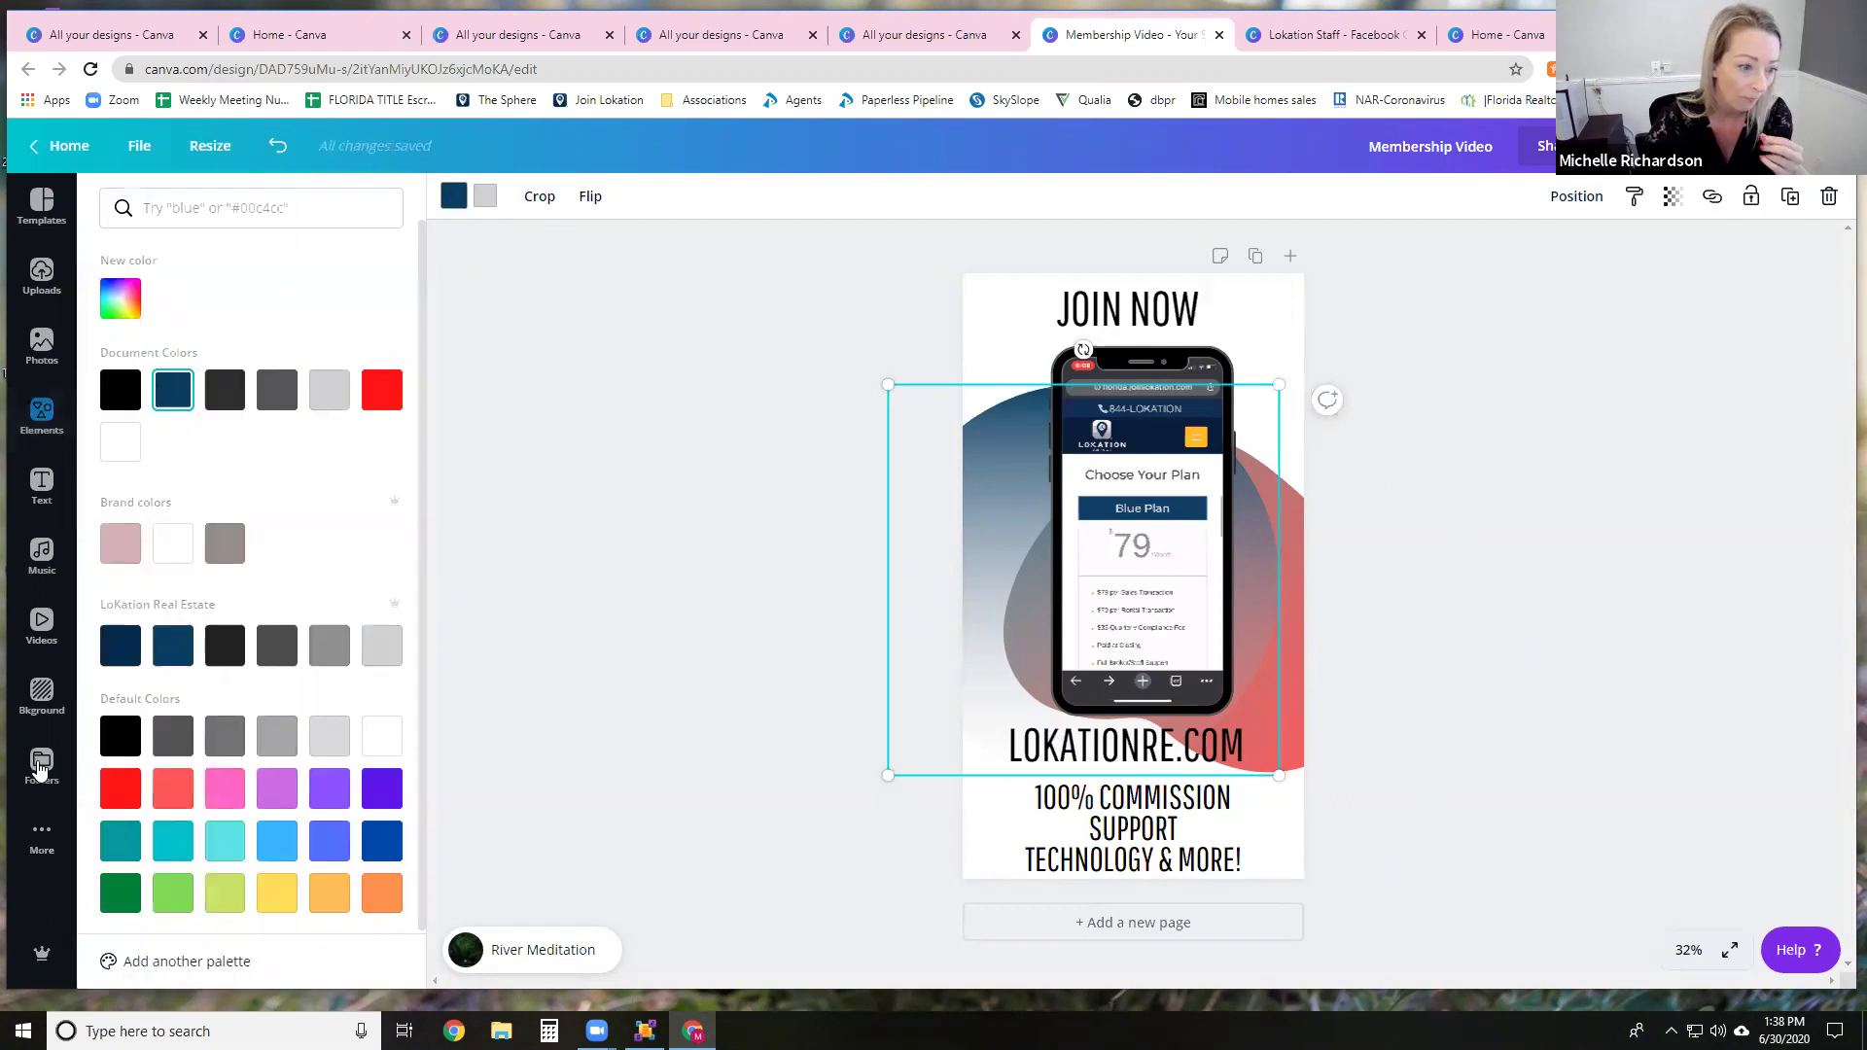
click(121, 893)
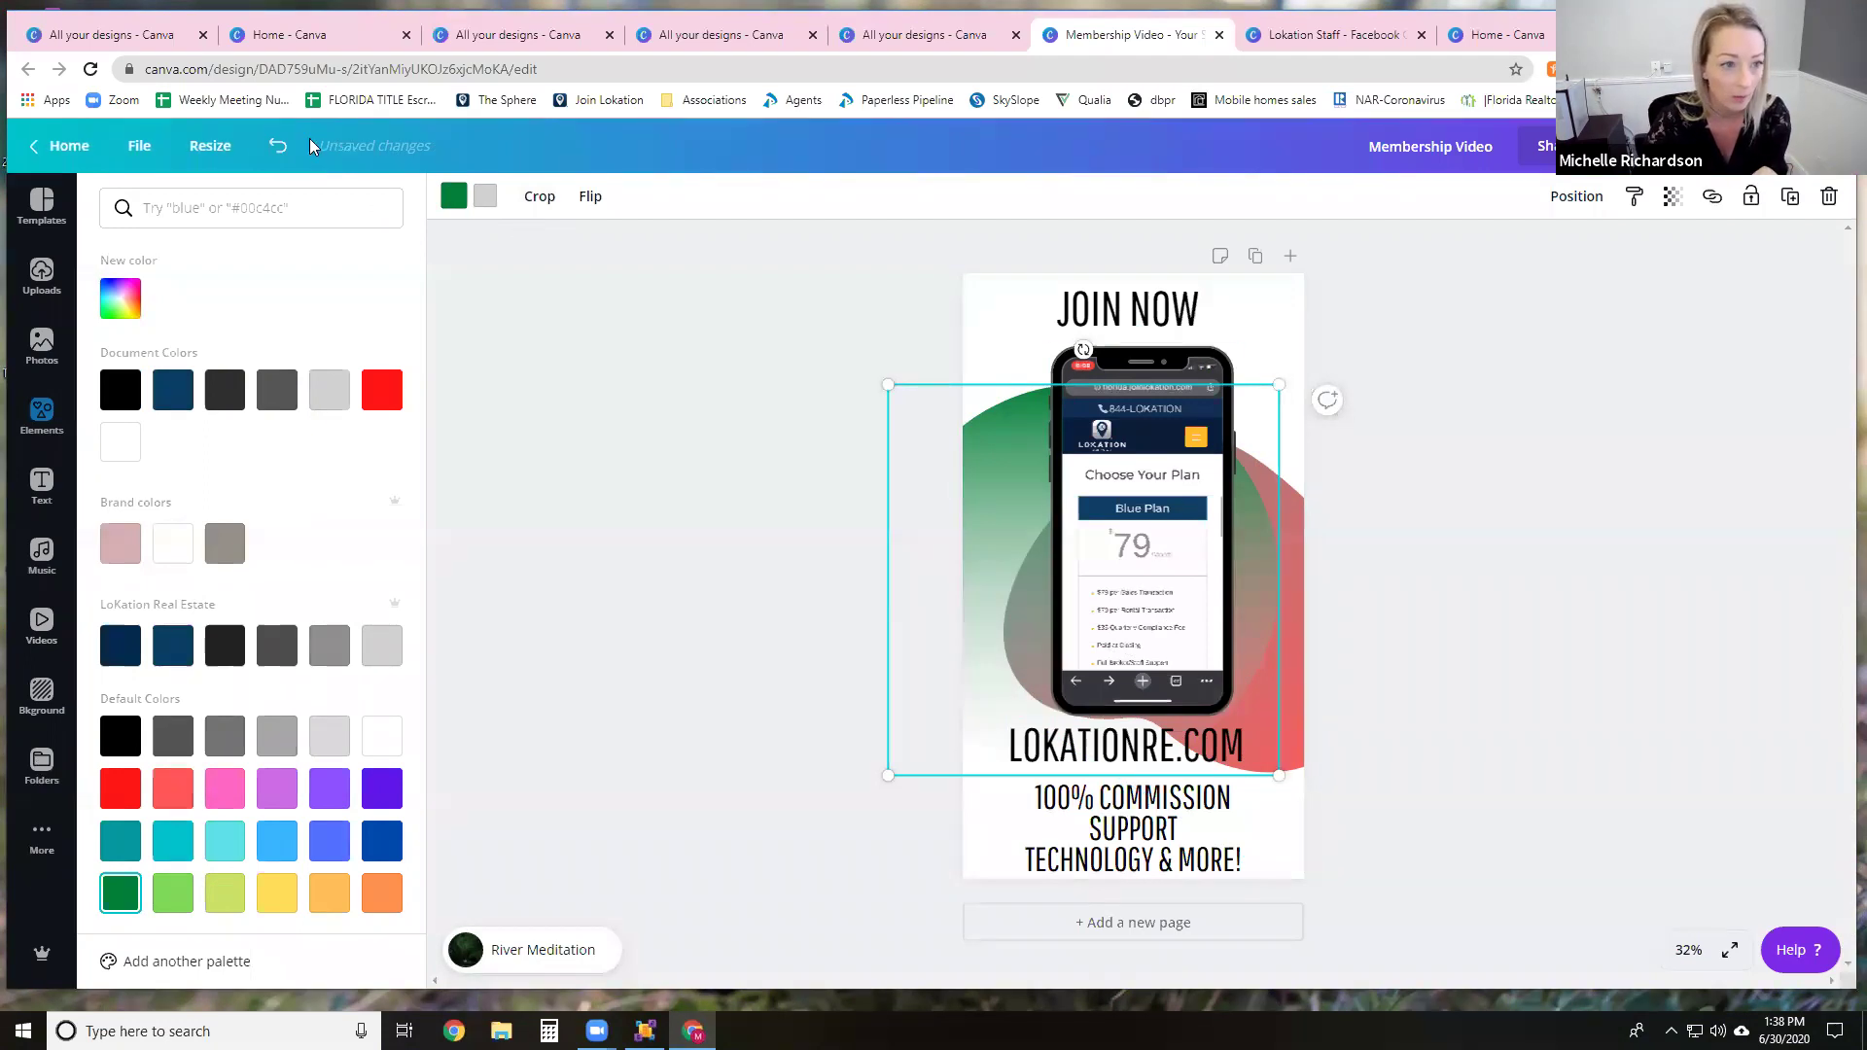
Step: Undo the green and red color changes on the two gradient shapes
click(277, 146)
click(277, 146)
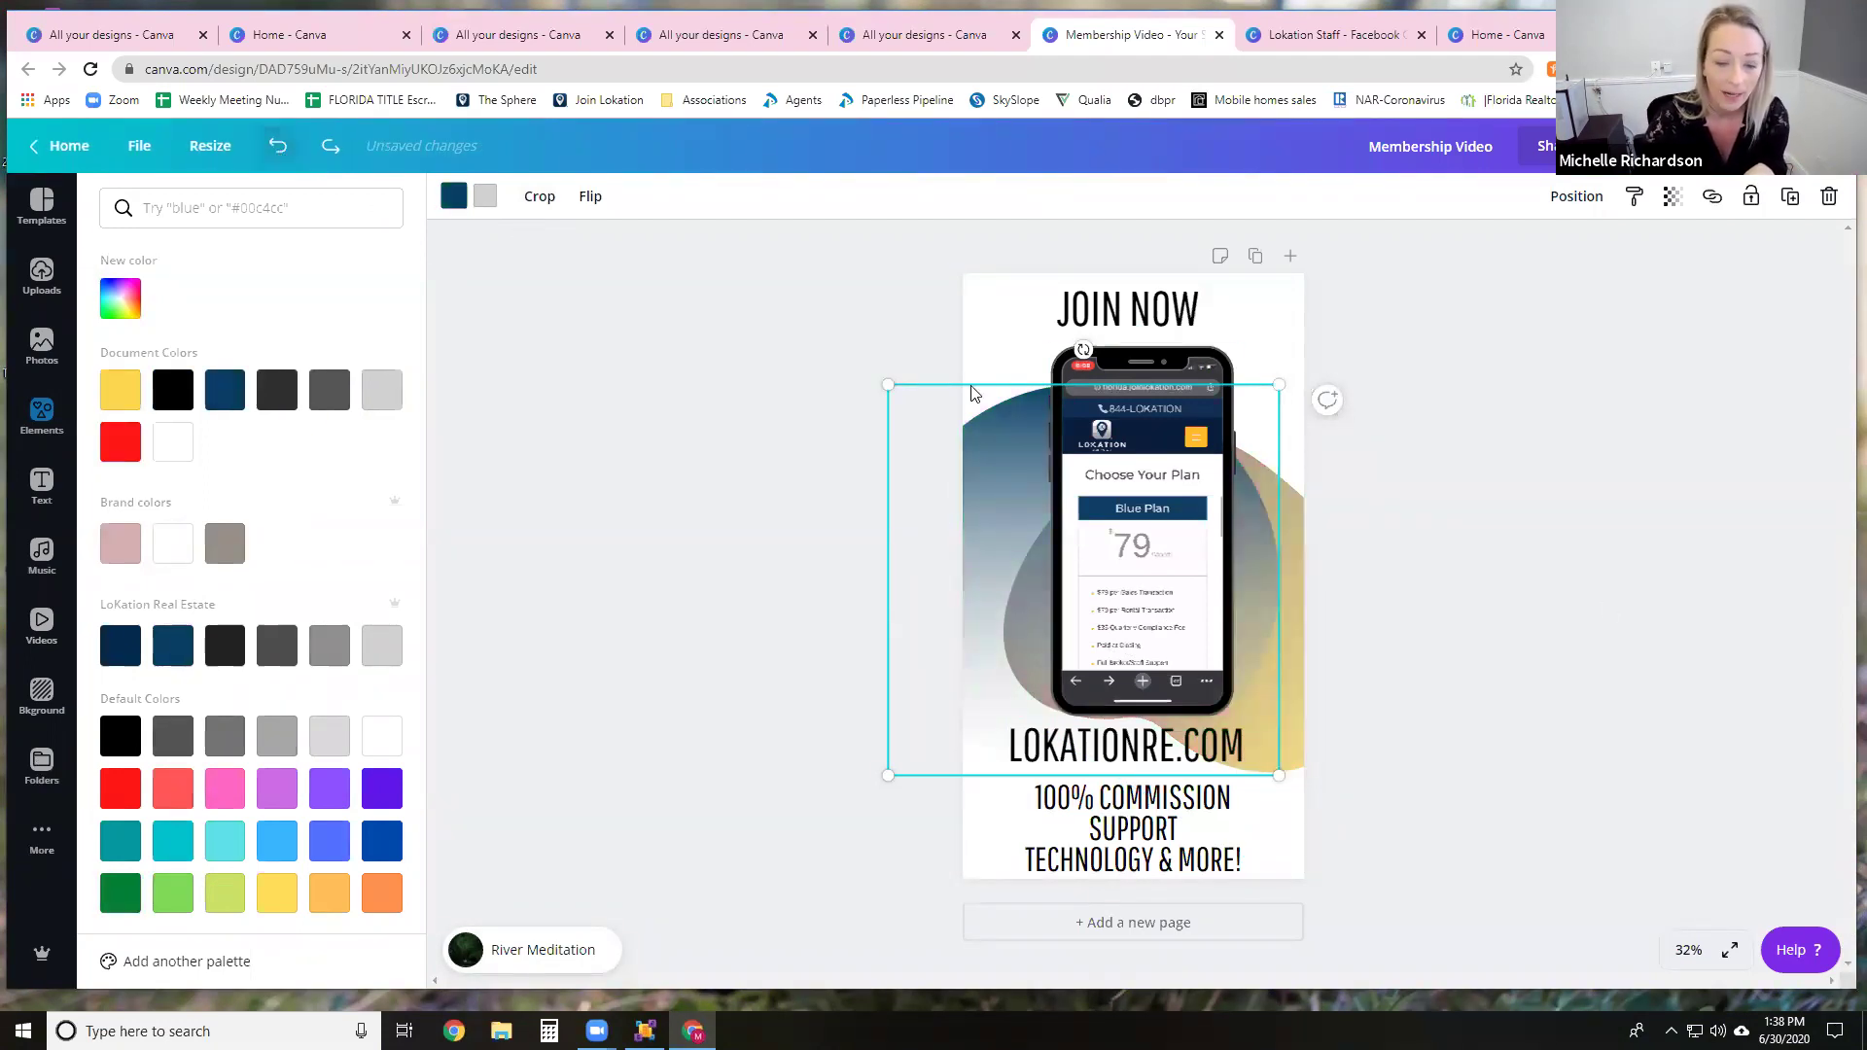
key(Escape)
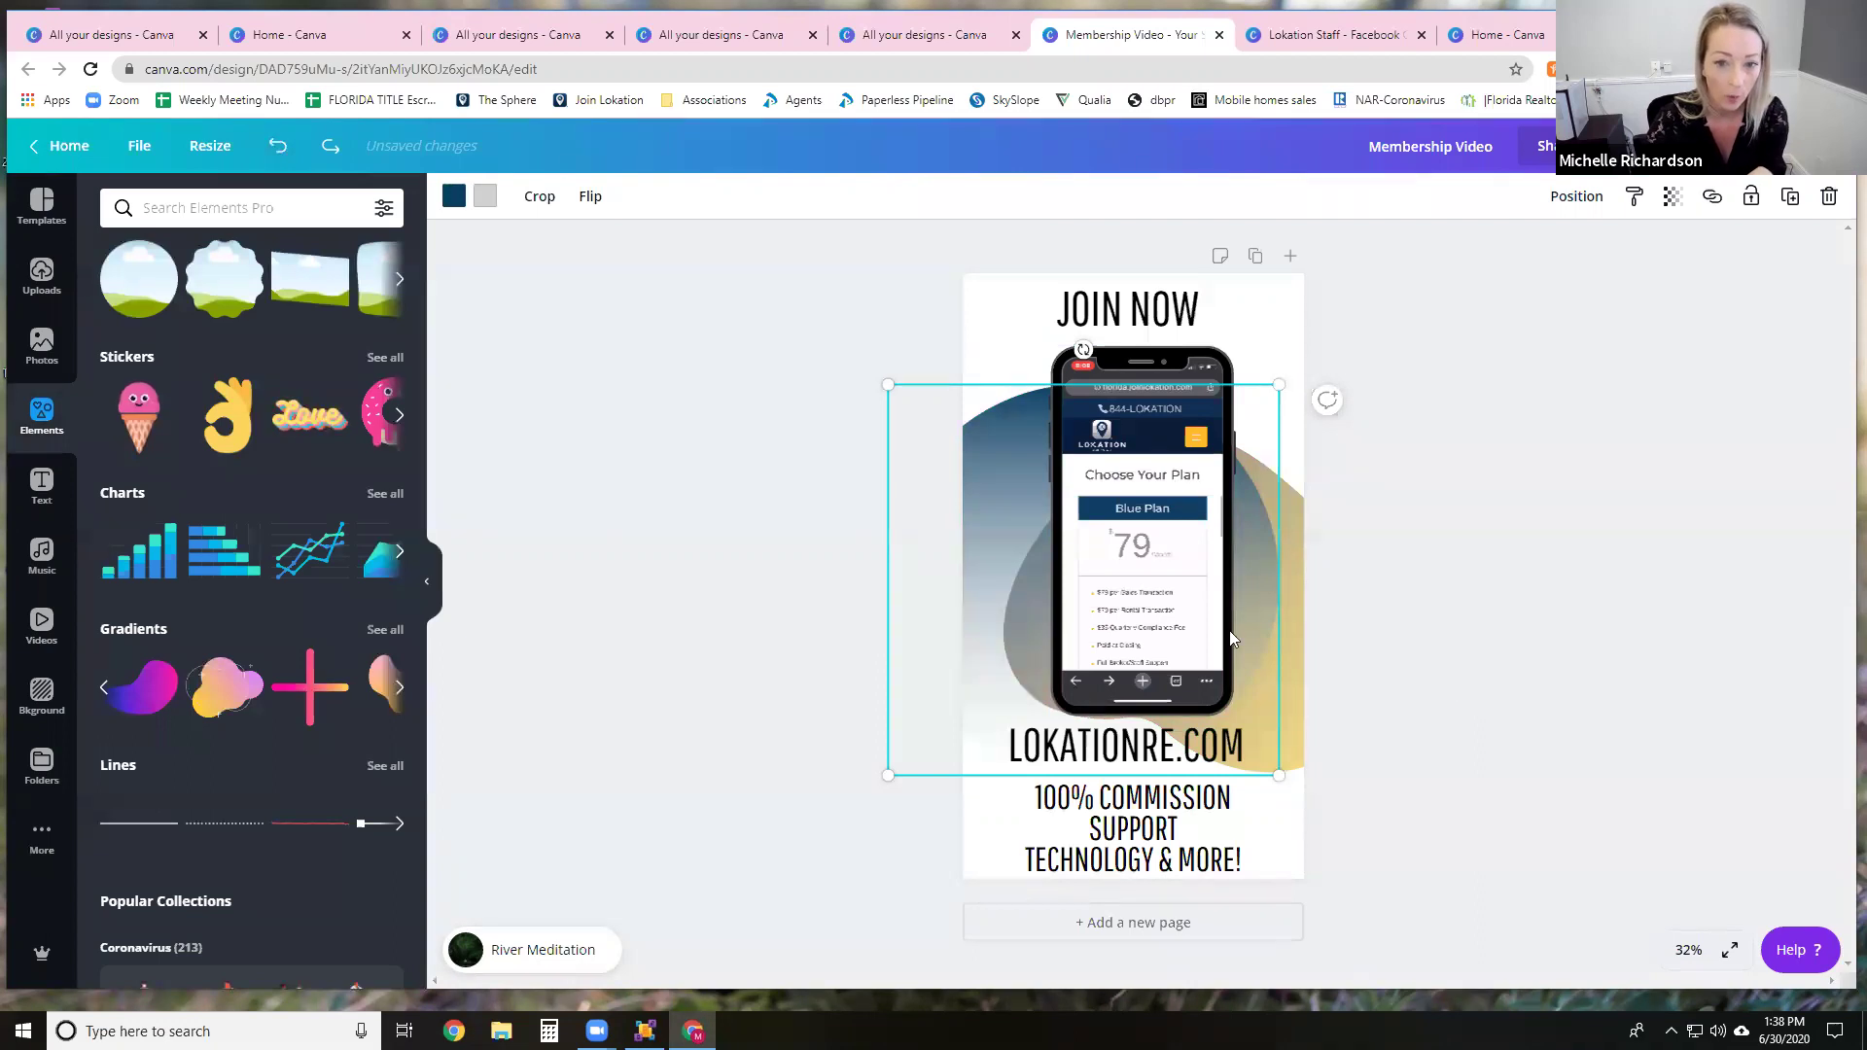
Step: Deselect the gradient shape and show the library of stock videos
click(686, 454)
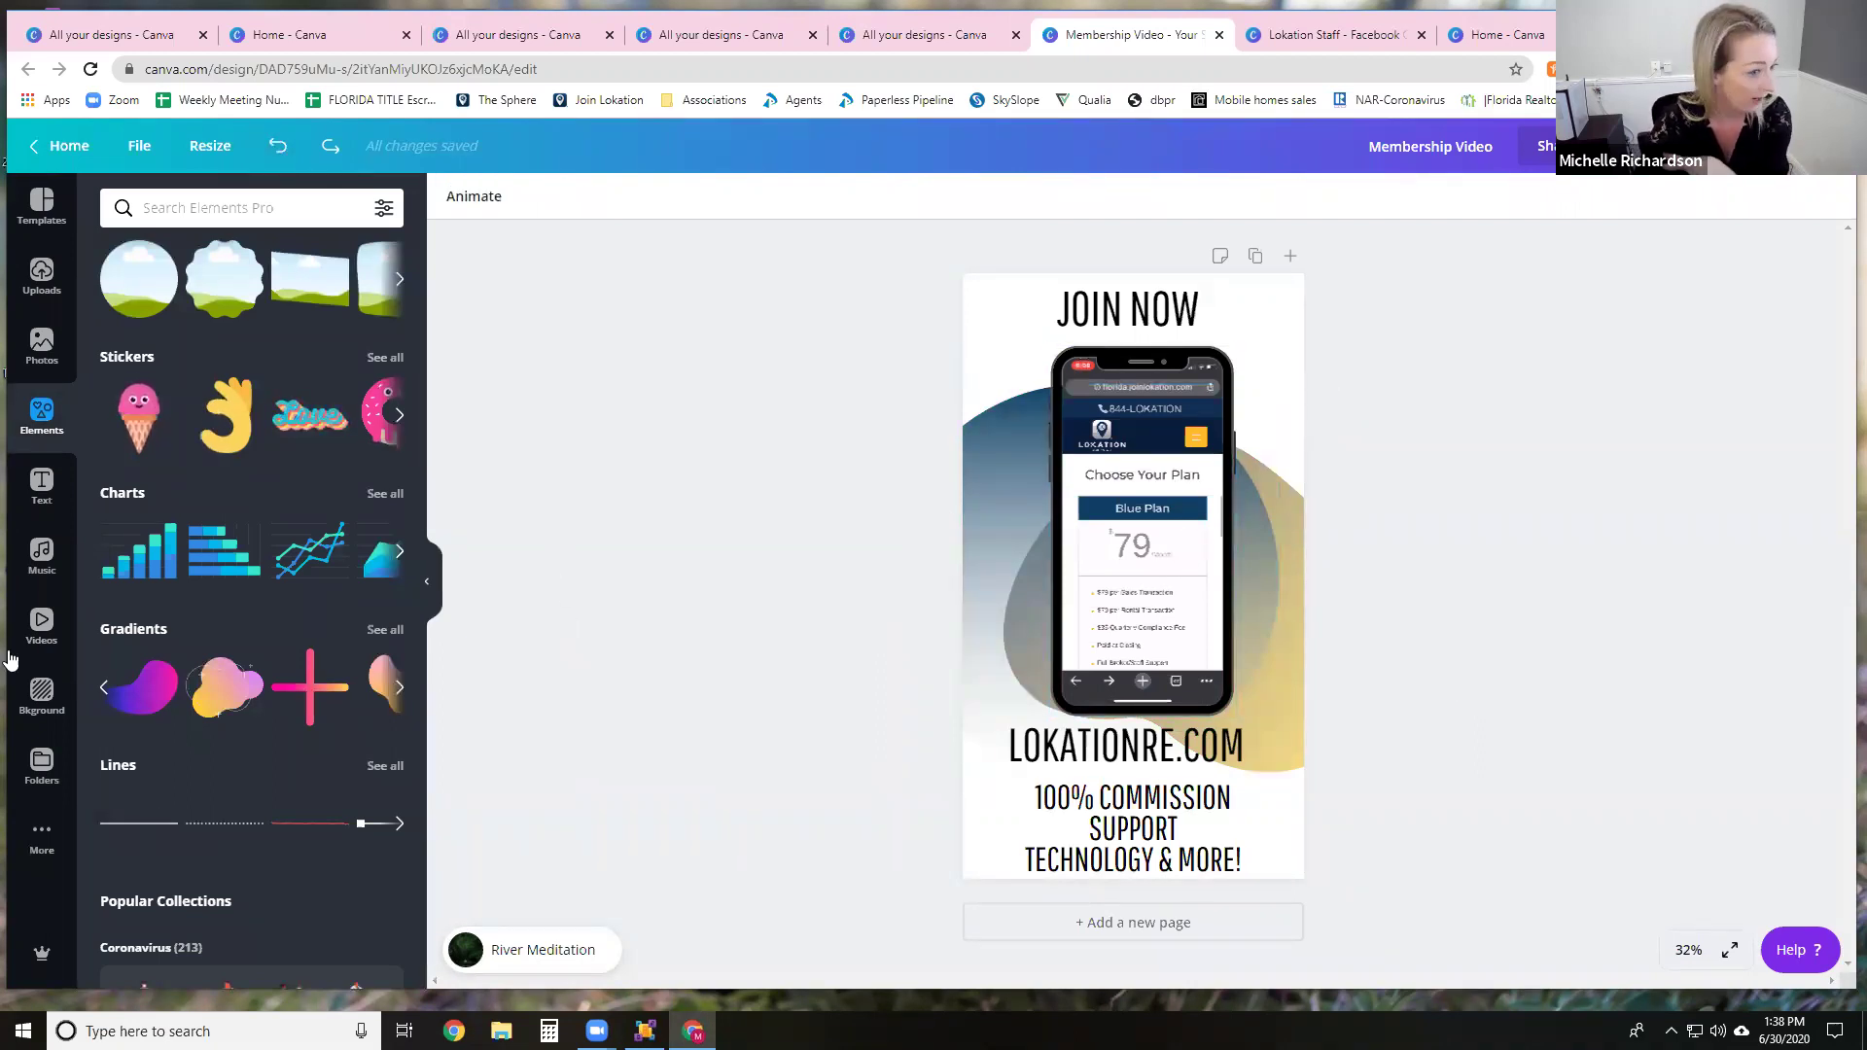
click(36, 628)
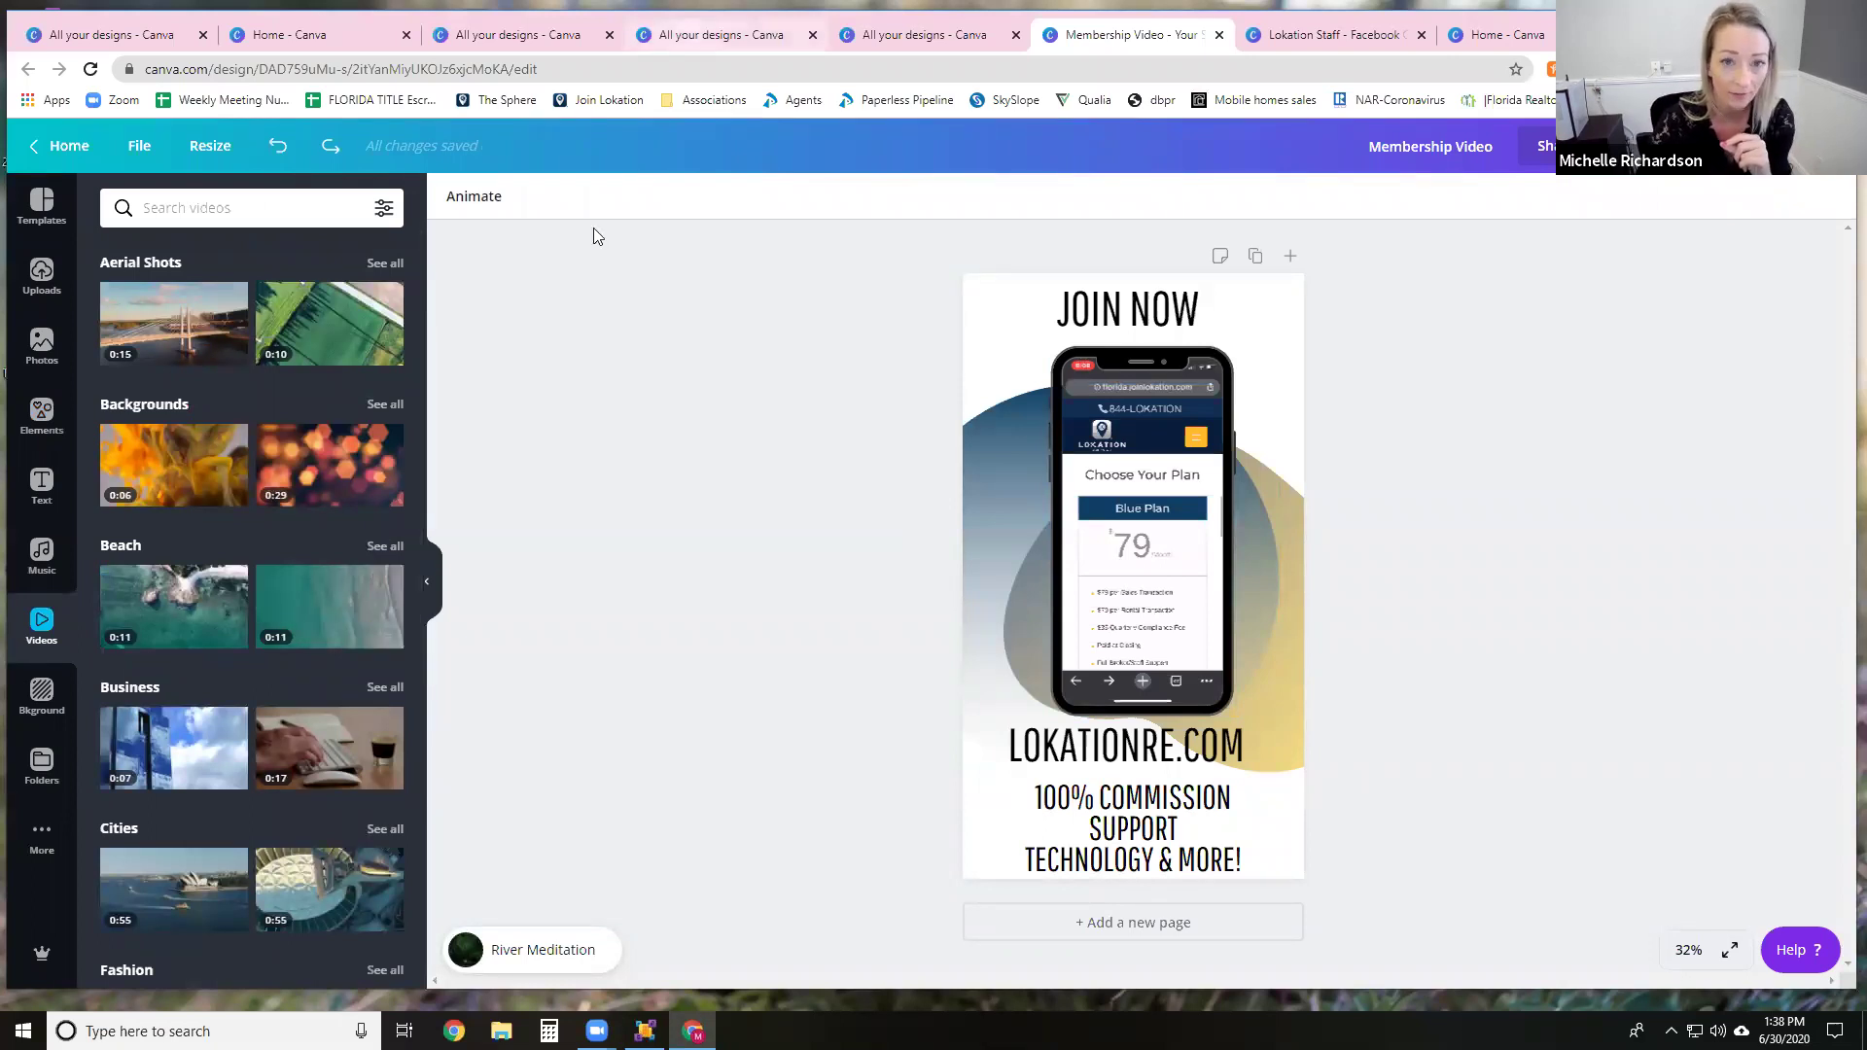
Step: Open the Grow business animation design from the list of all designs and play its brush-framed video of the woman on the phone
click(924, 34)
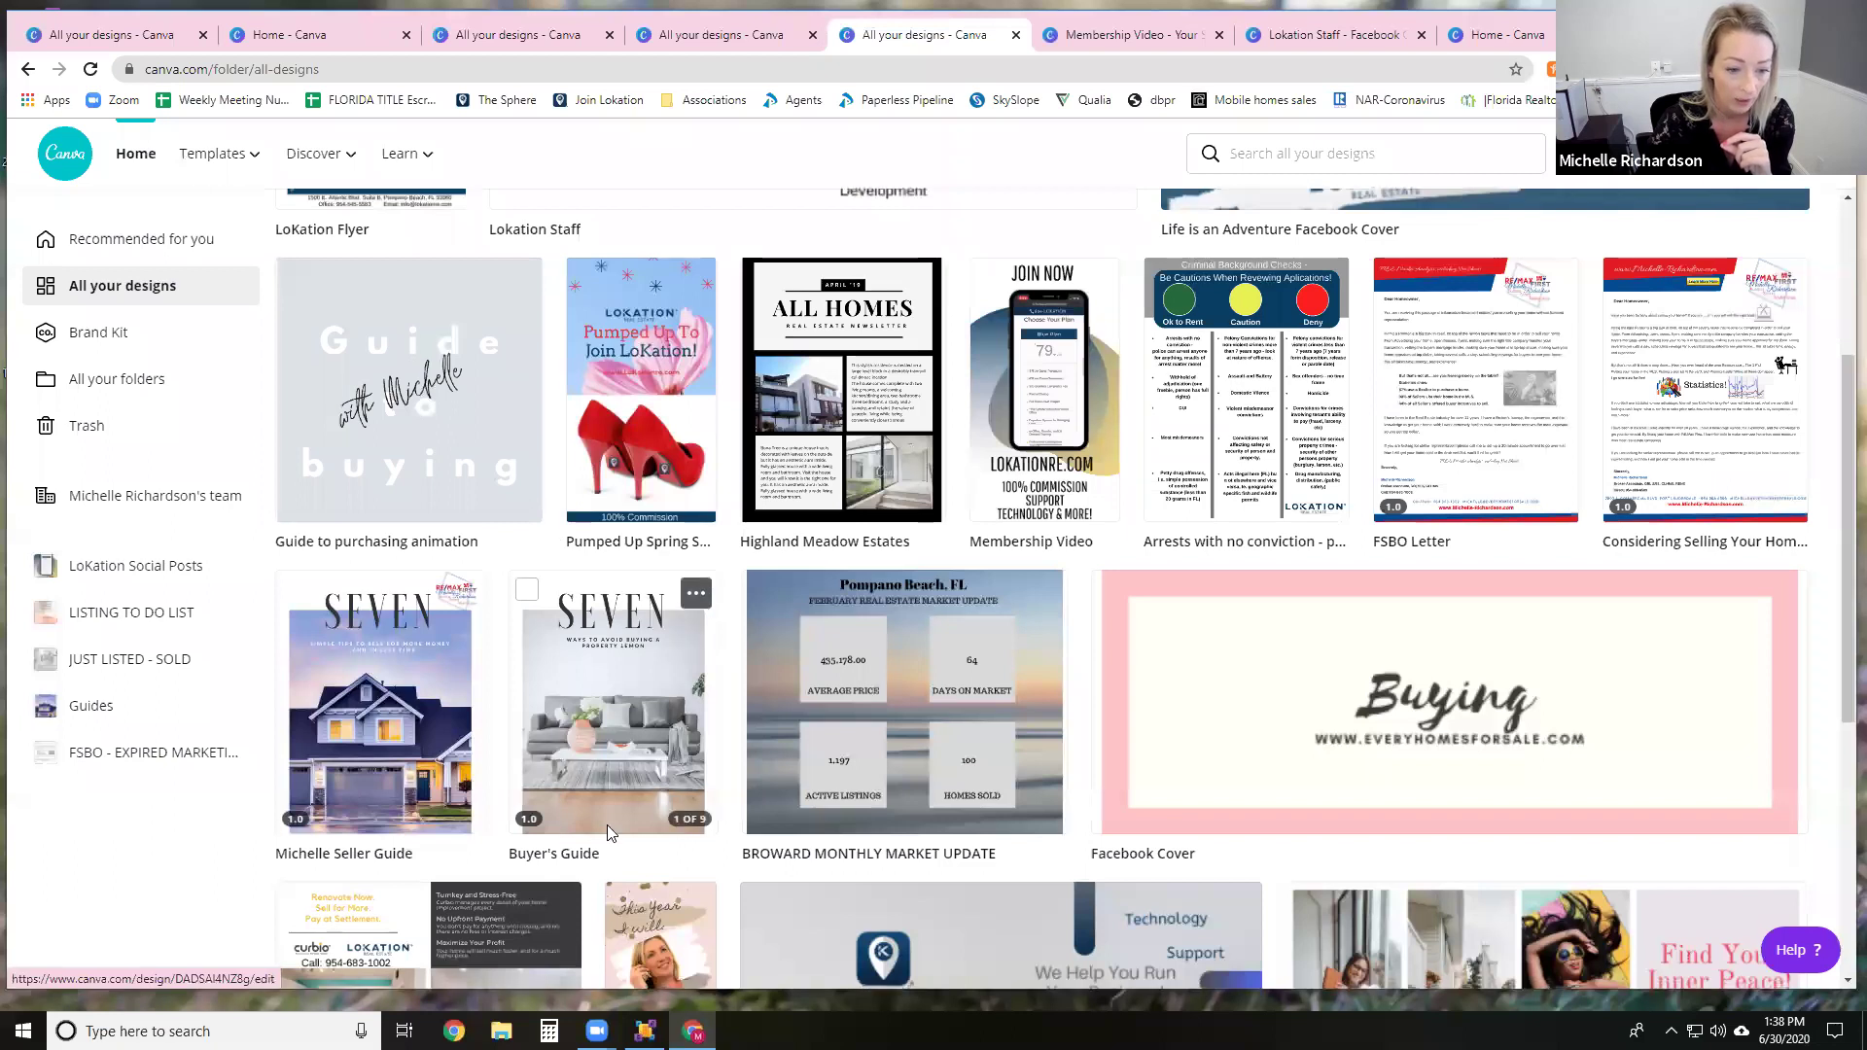
scroll(707, 586, down, 1)
click(661, 855)
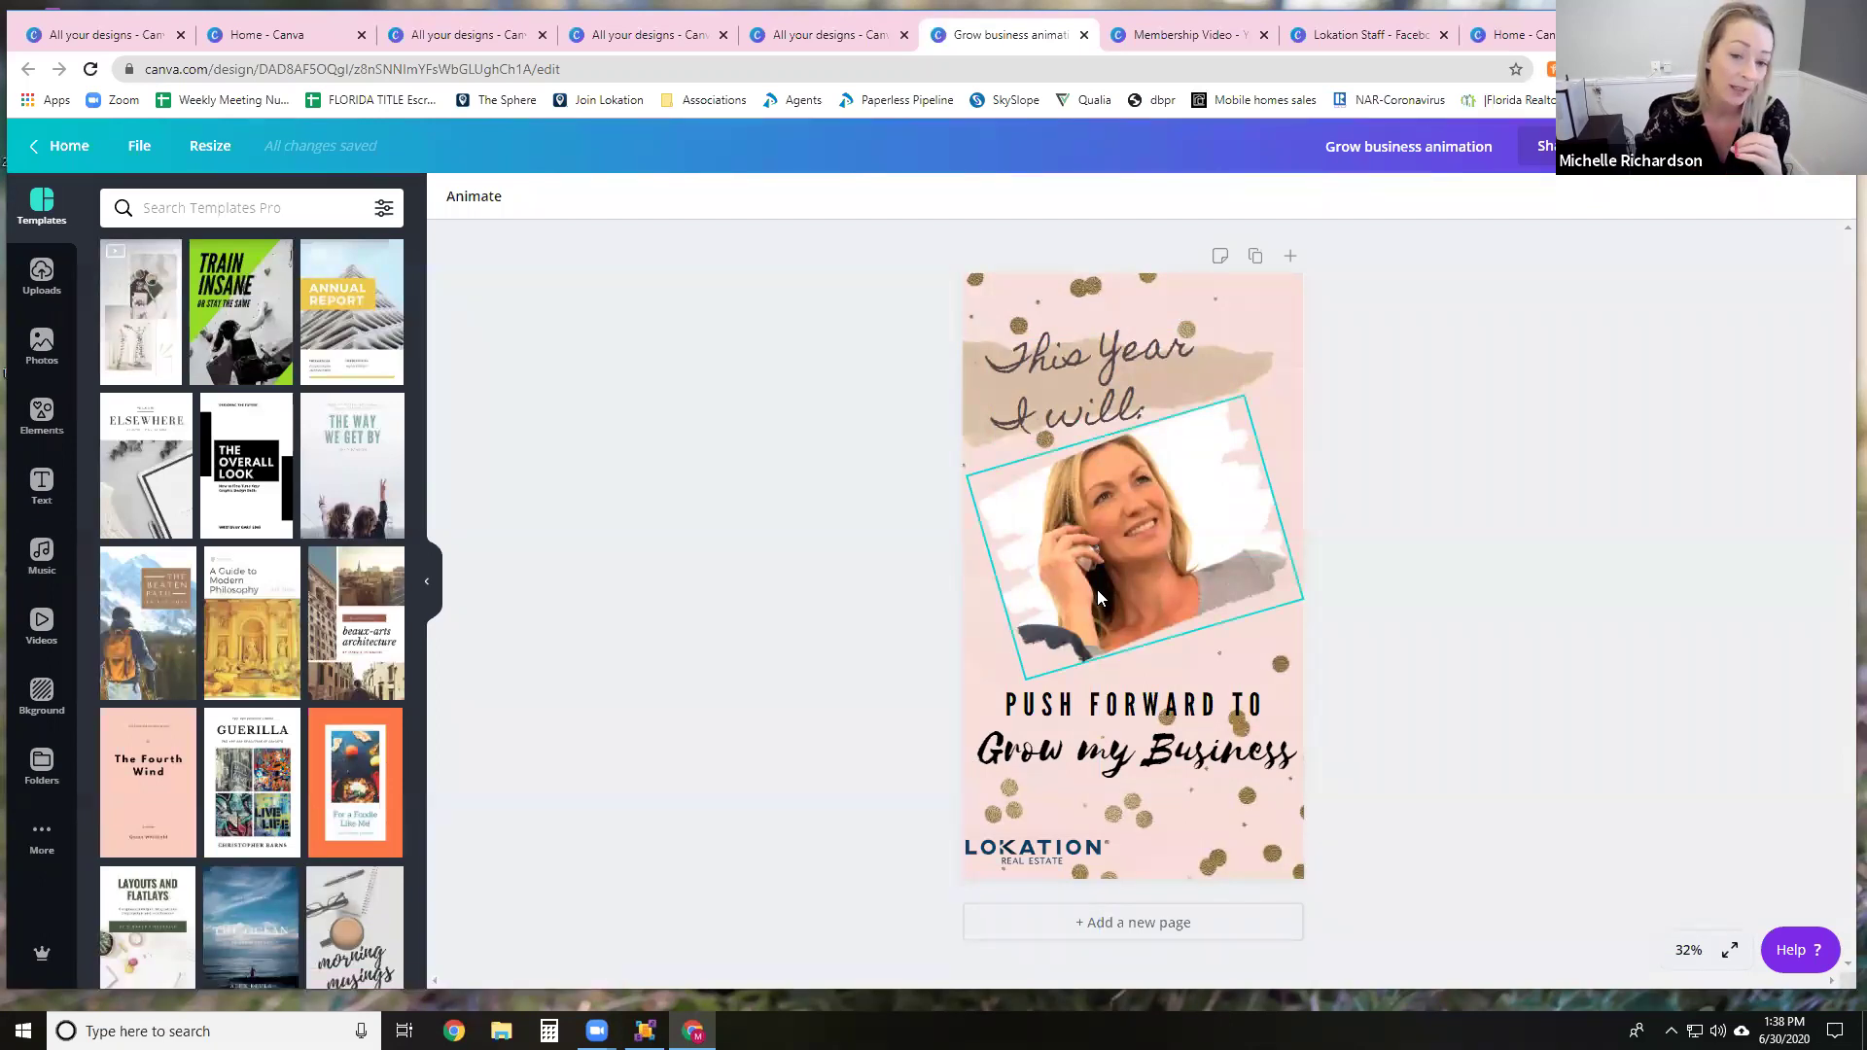
click(1116, 544)
click(1145, 550)
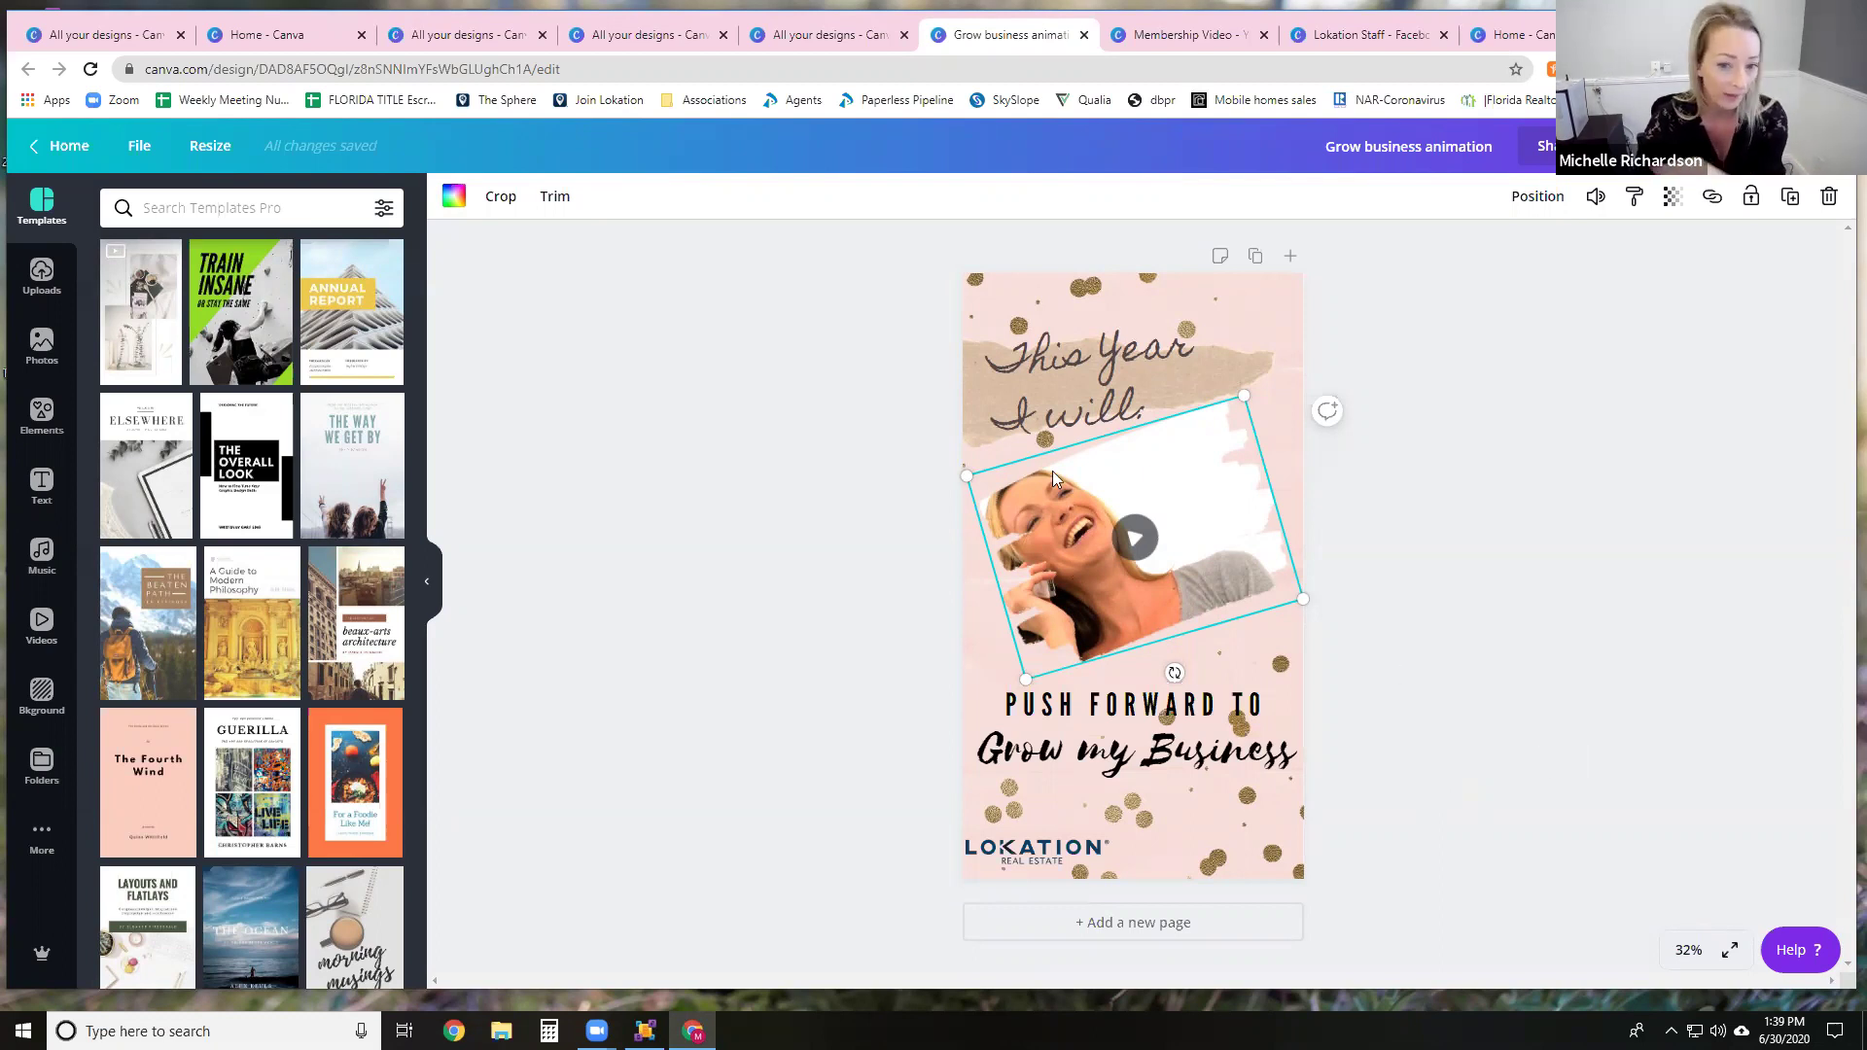
click(1577, 619)
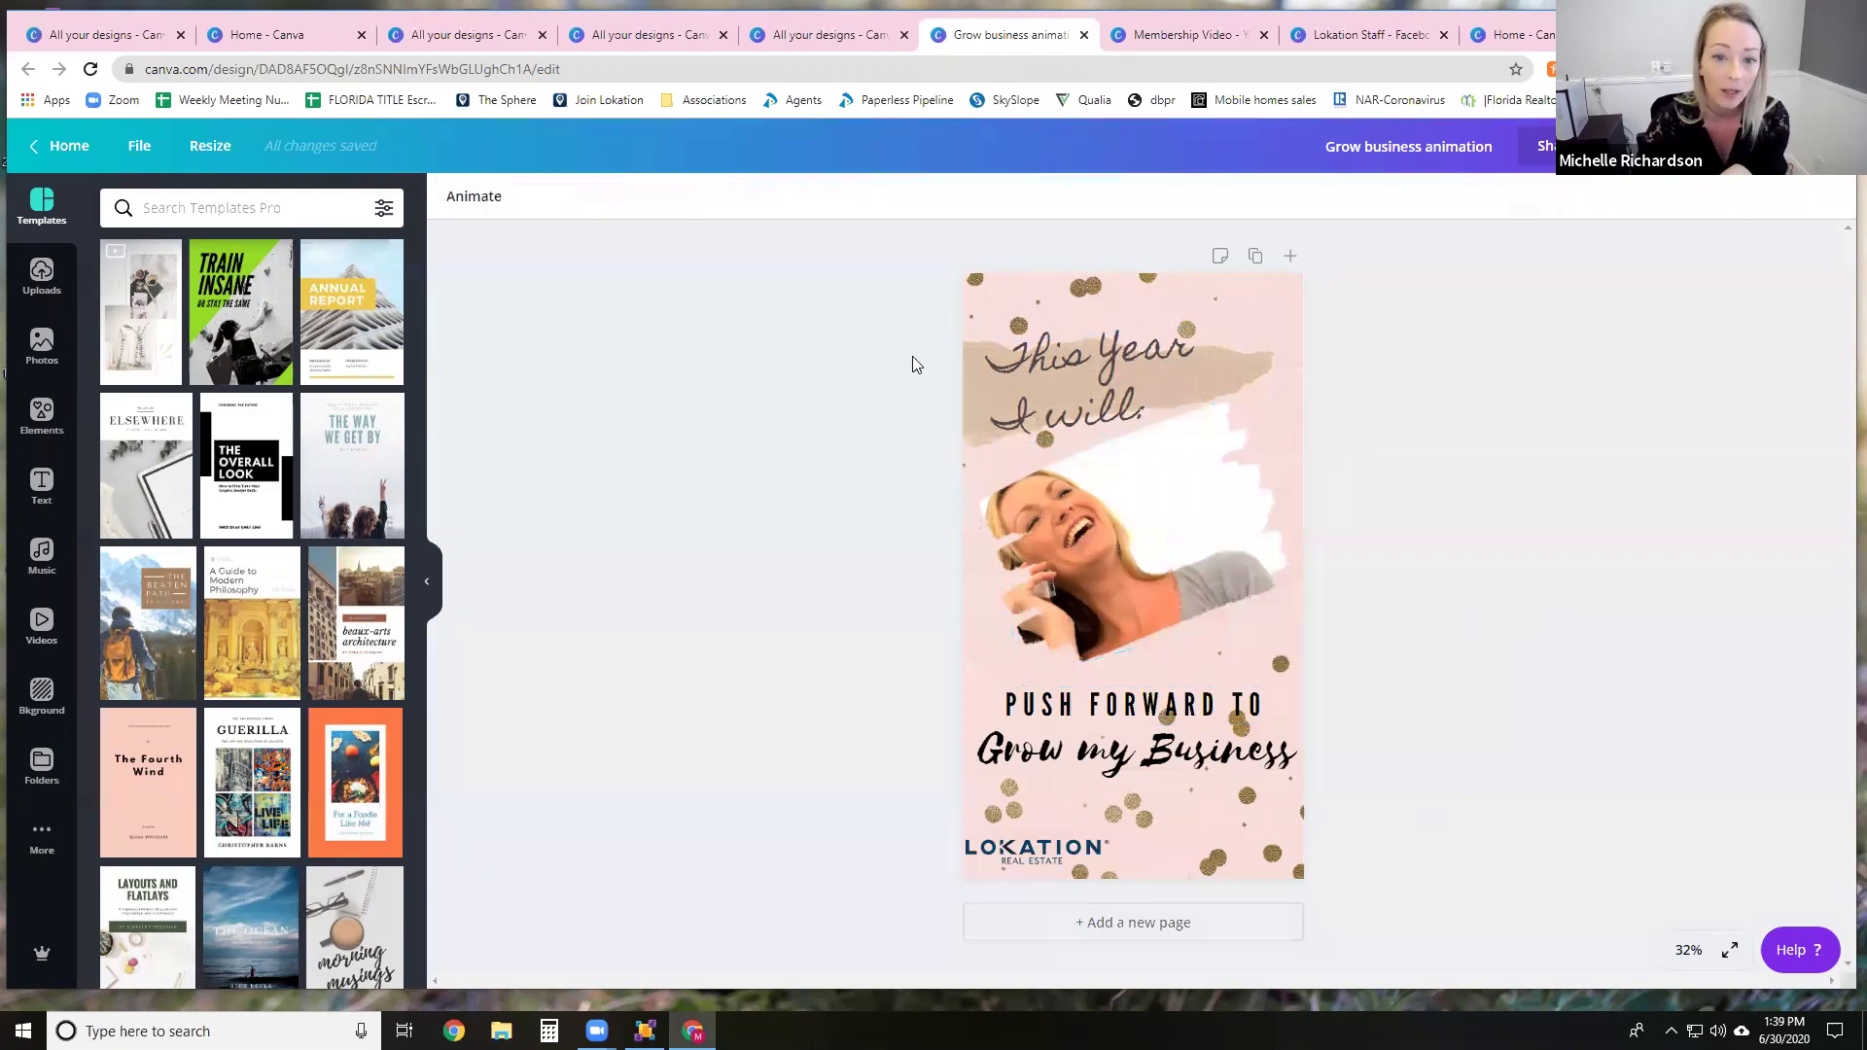
Step: Shift the gold dots graphic at the top of the Grow business animation page slightly to the right and deselect it
click(980, 371)
click(1139, 783)
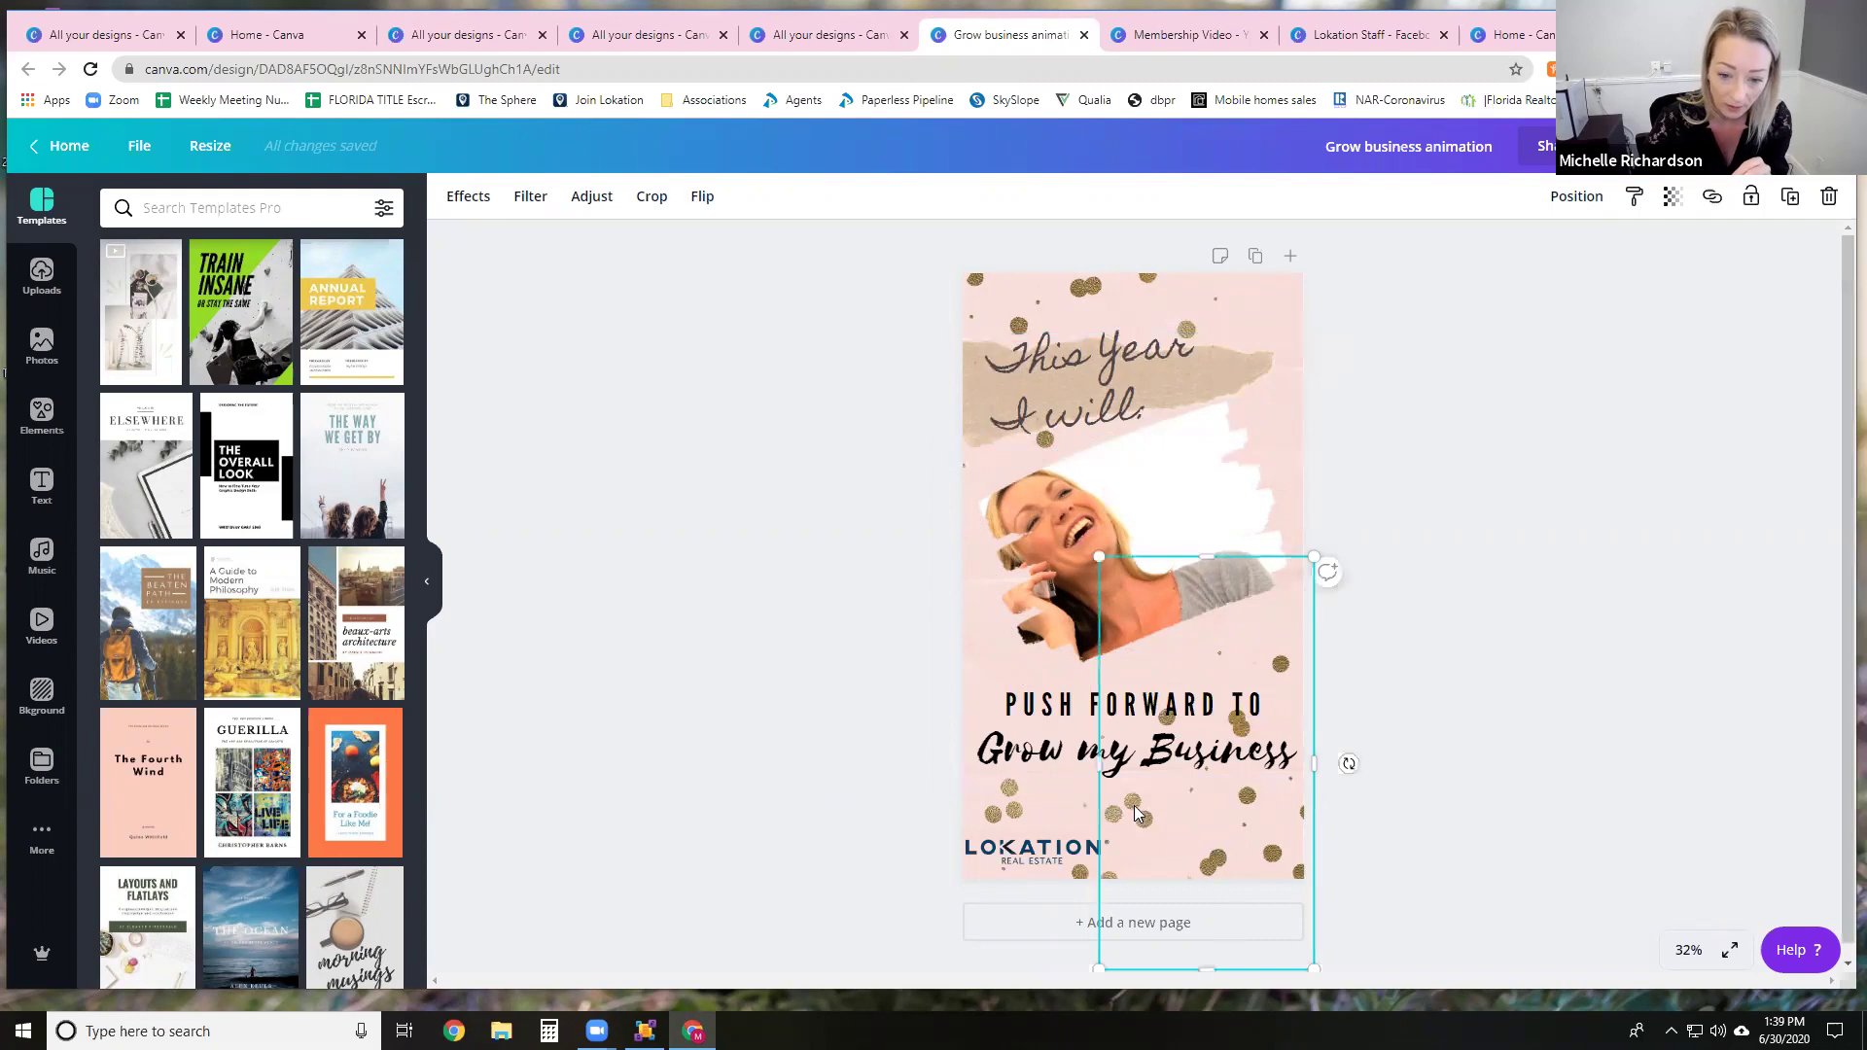
drag(1128, 816, 1170, 347)
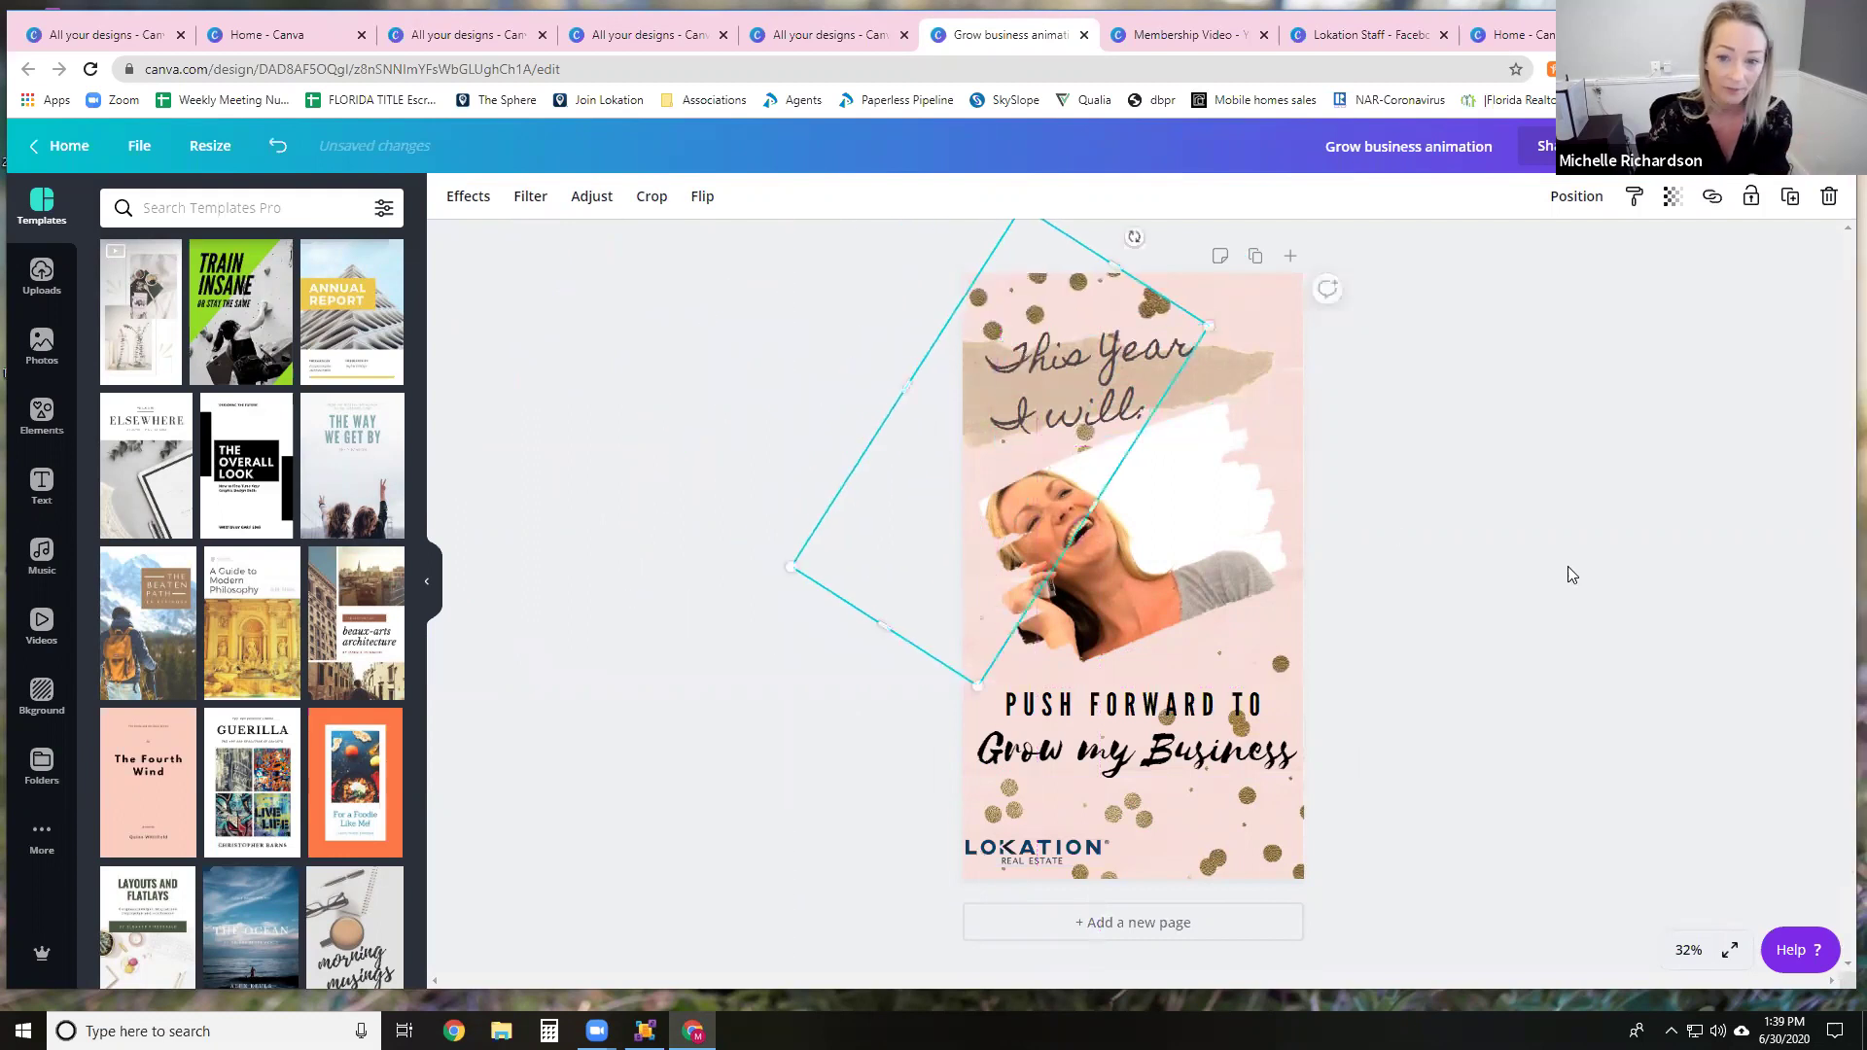
click(1412, 629)
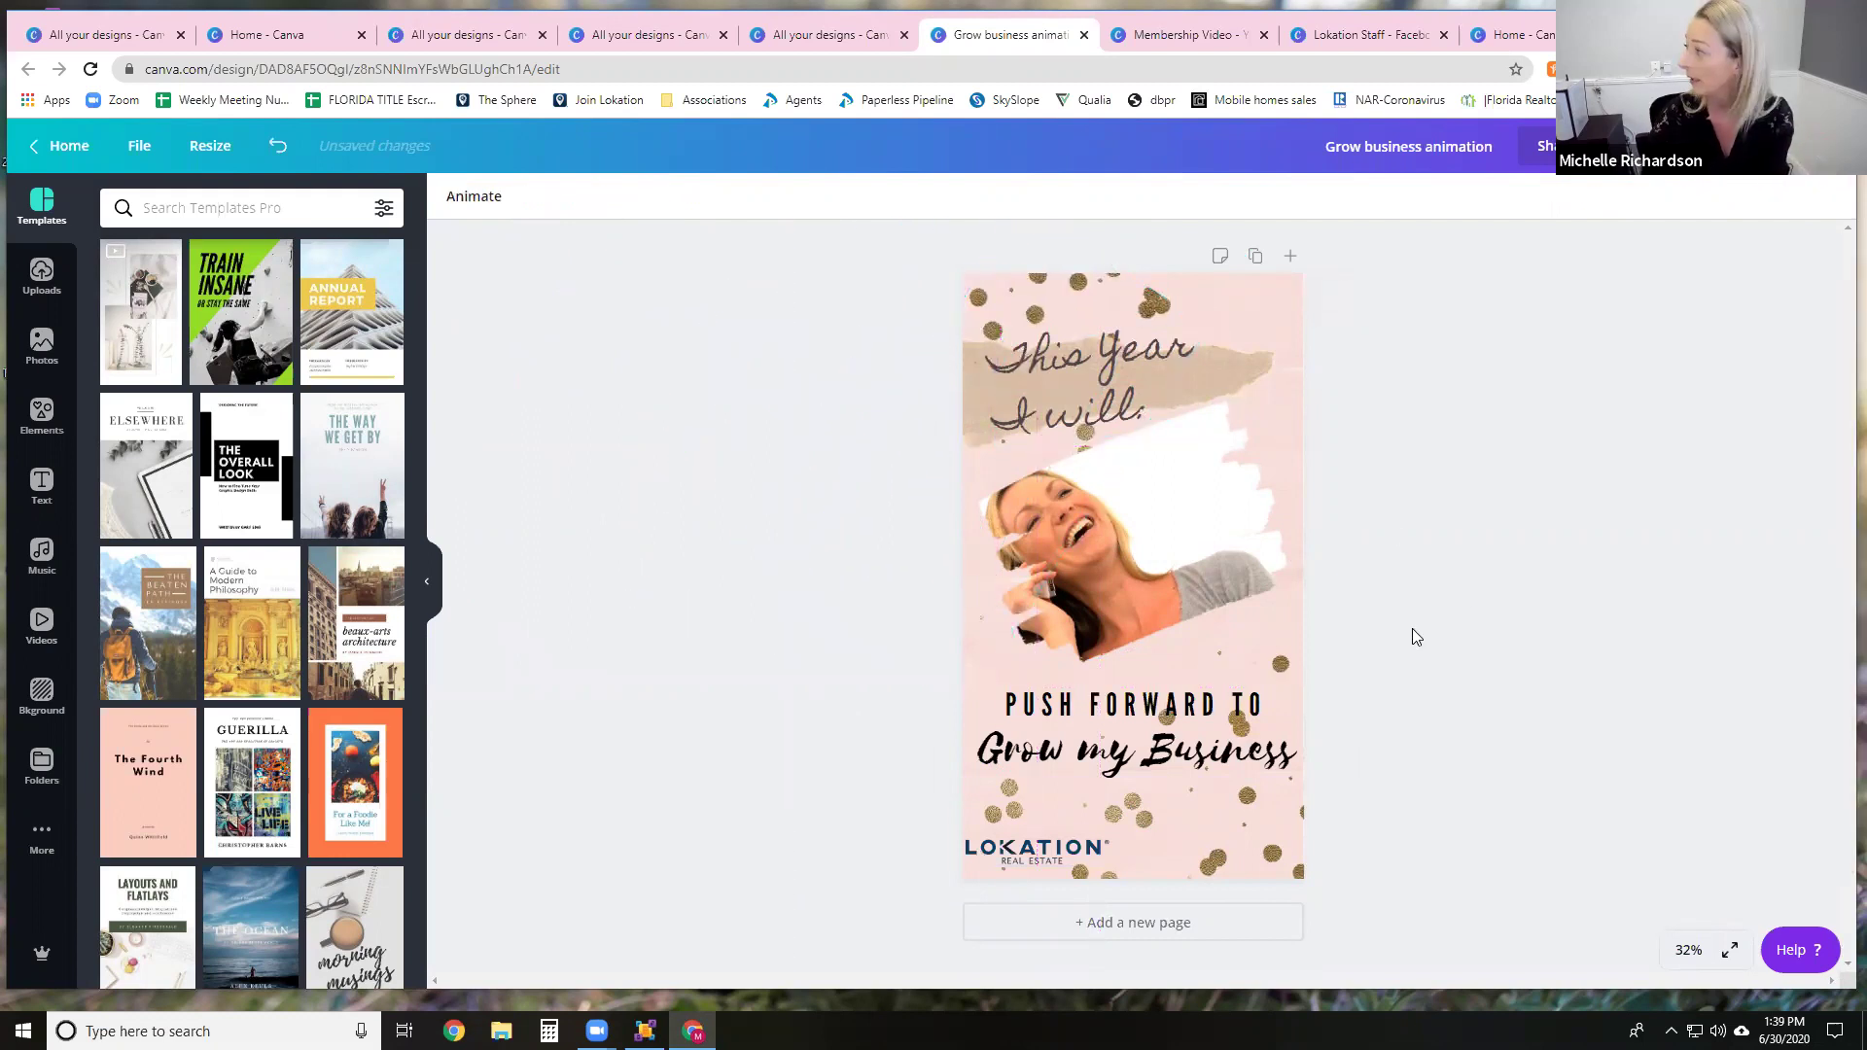
Step: Select the brush-framed video and browse the available frames among the design elements
mouse_move(1209, 499)
mouse_down()
mouse_move(1208, 526)
mouse_move(1209, 509)
mouse_up()
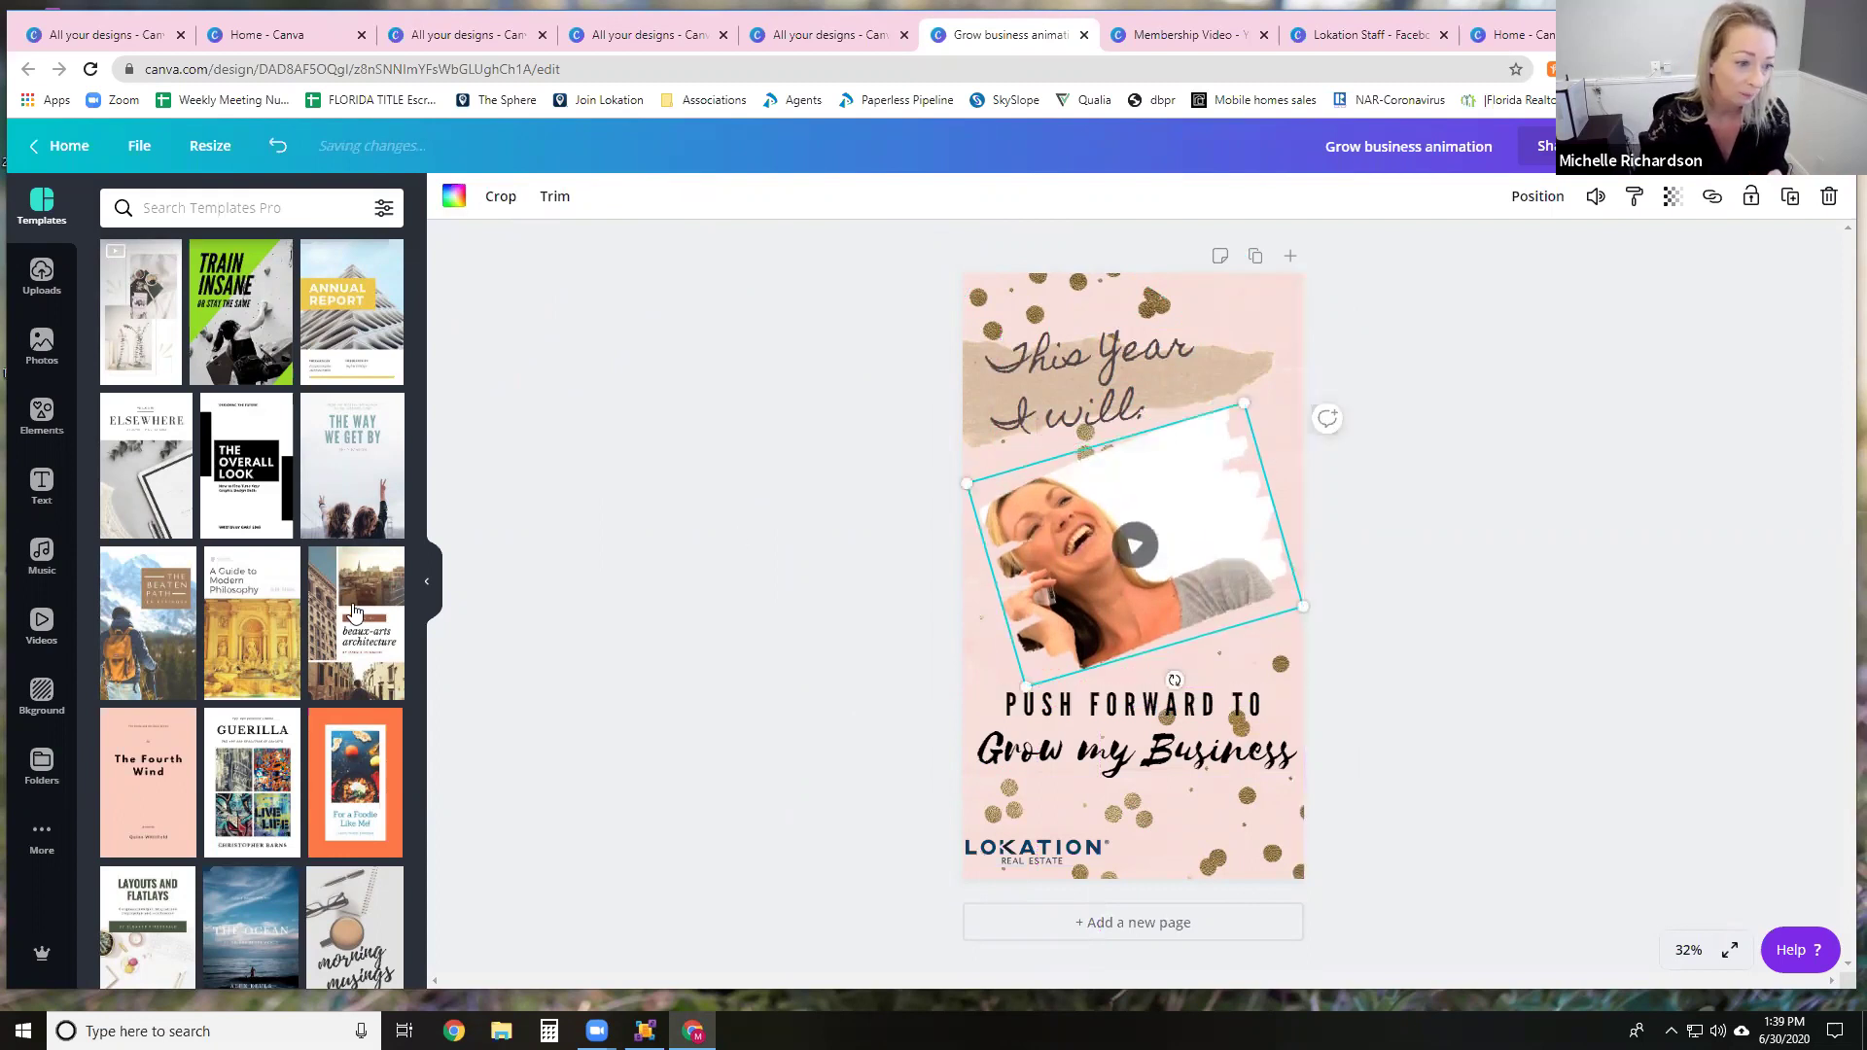
click(40, 420)
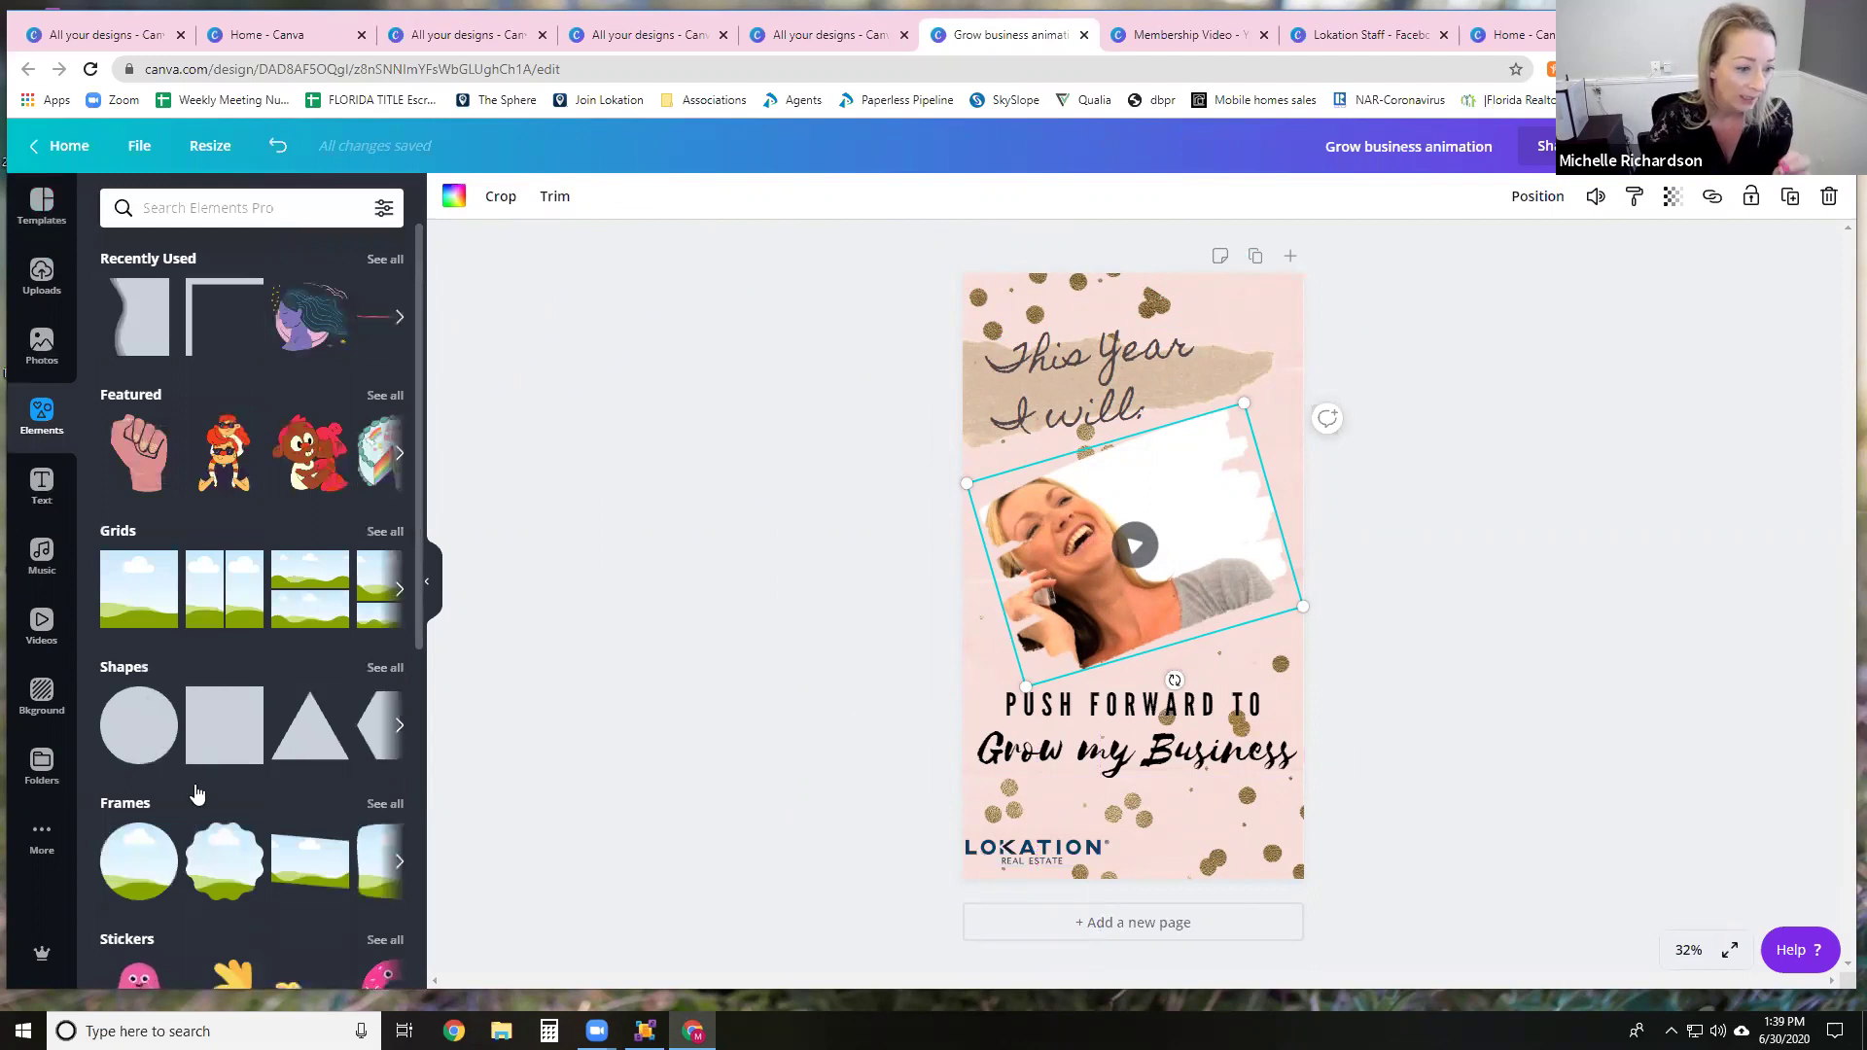
scroll(198, 795, down, 1)
click(397, 805)
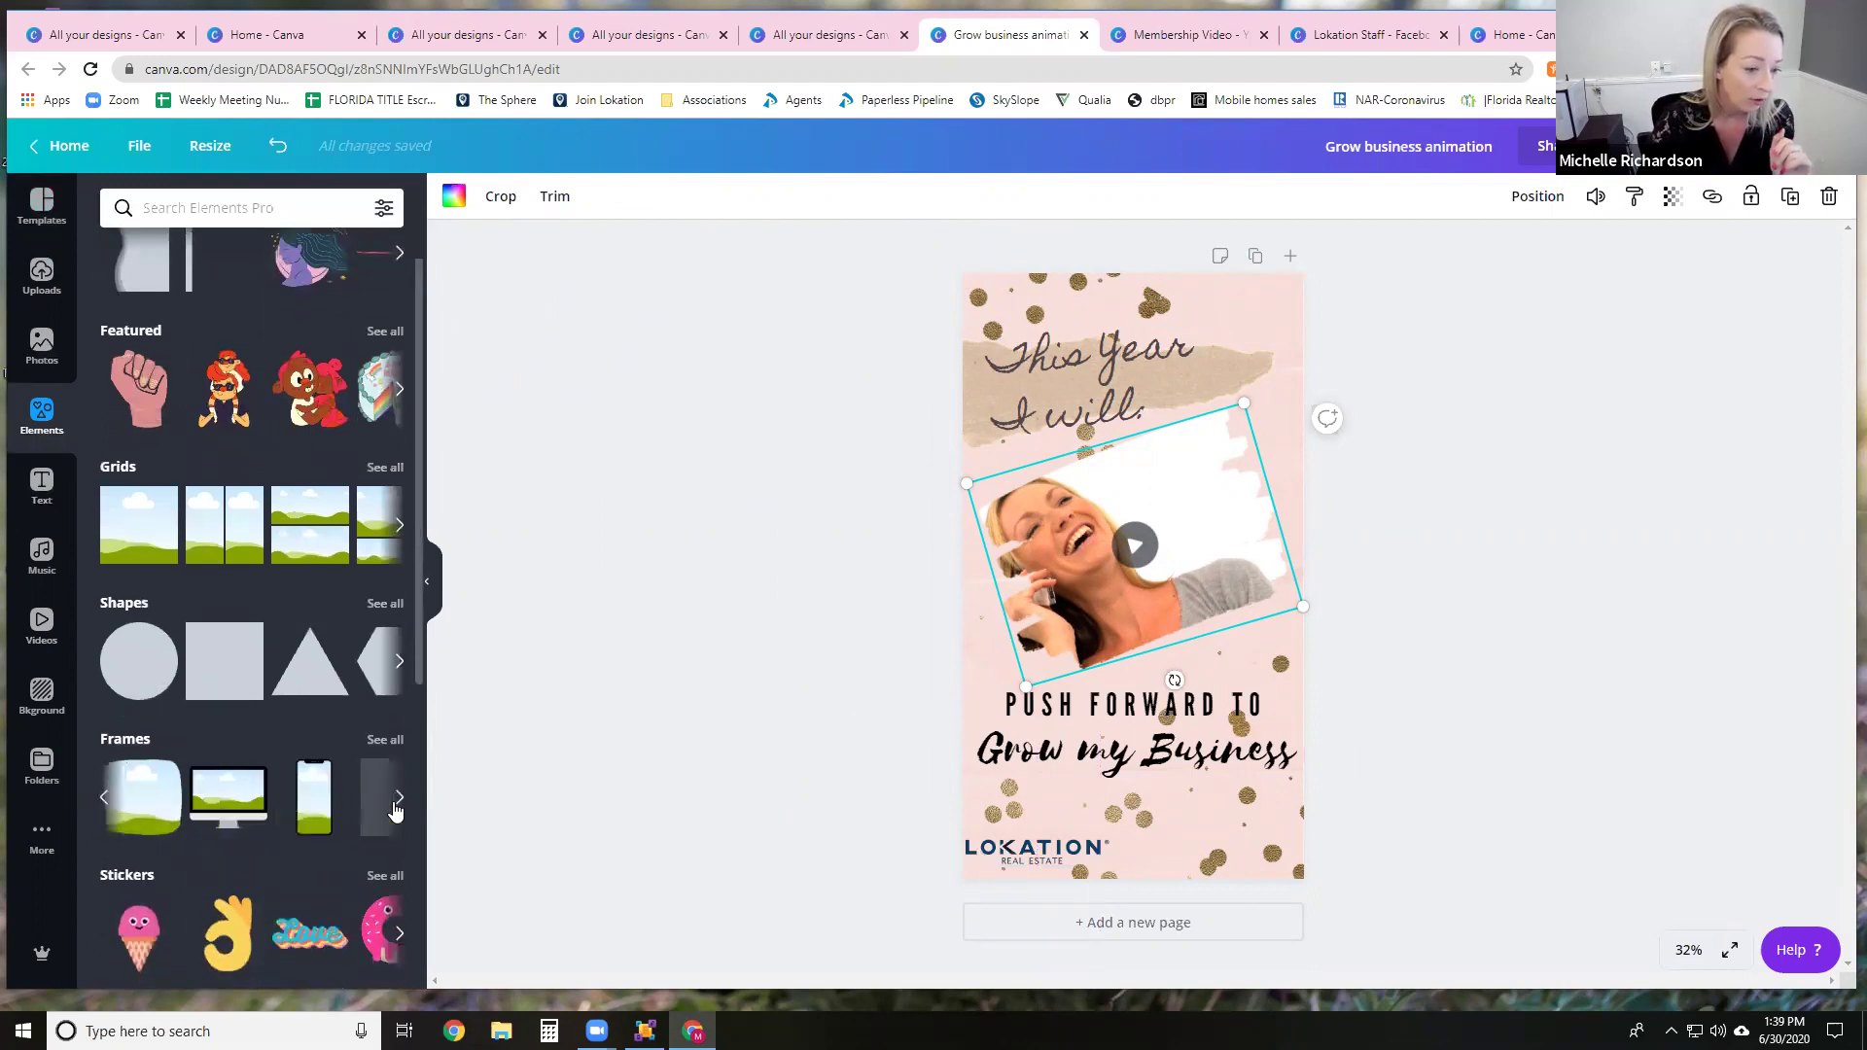
click(397, 805)
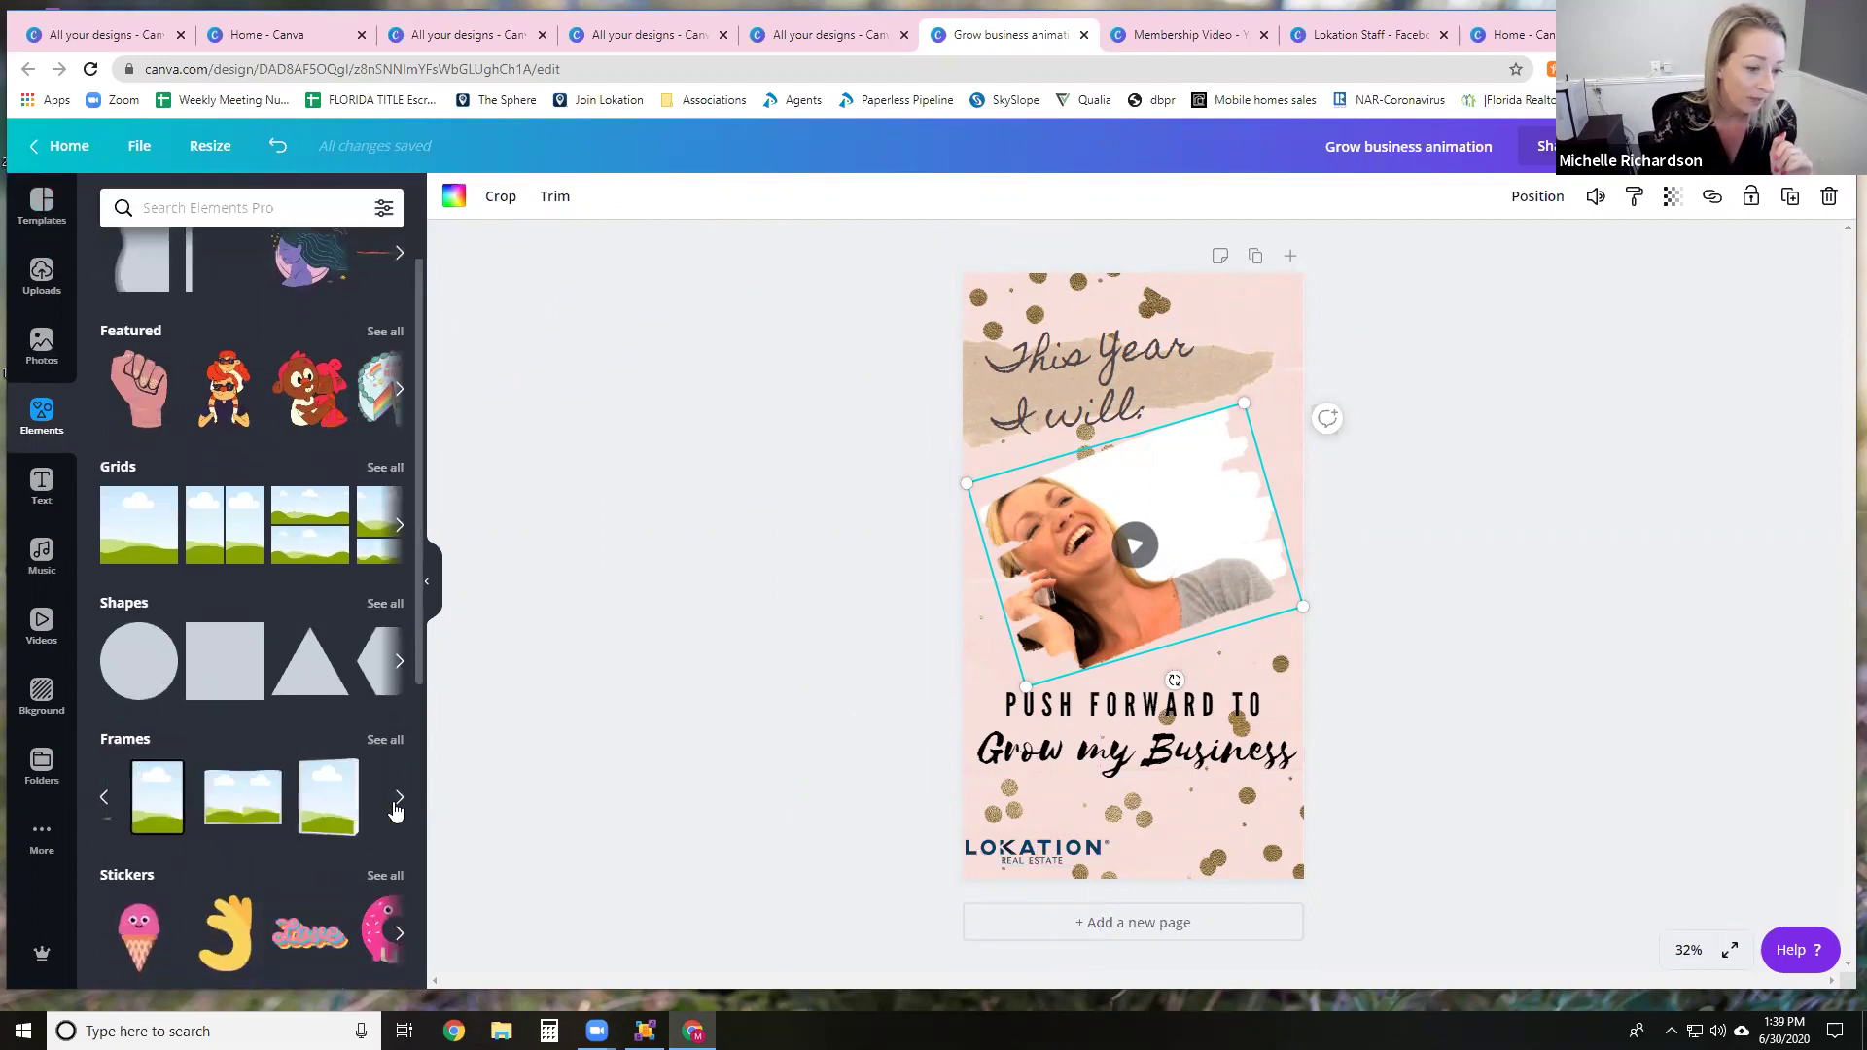
click(395, 807)
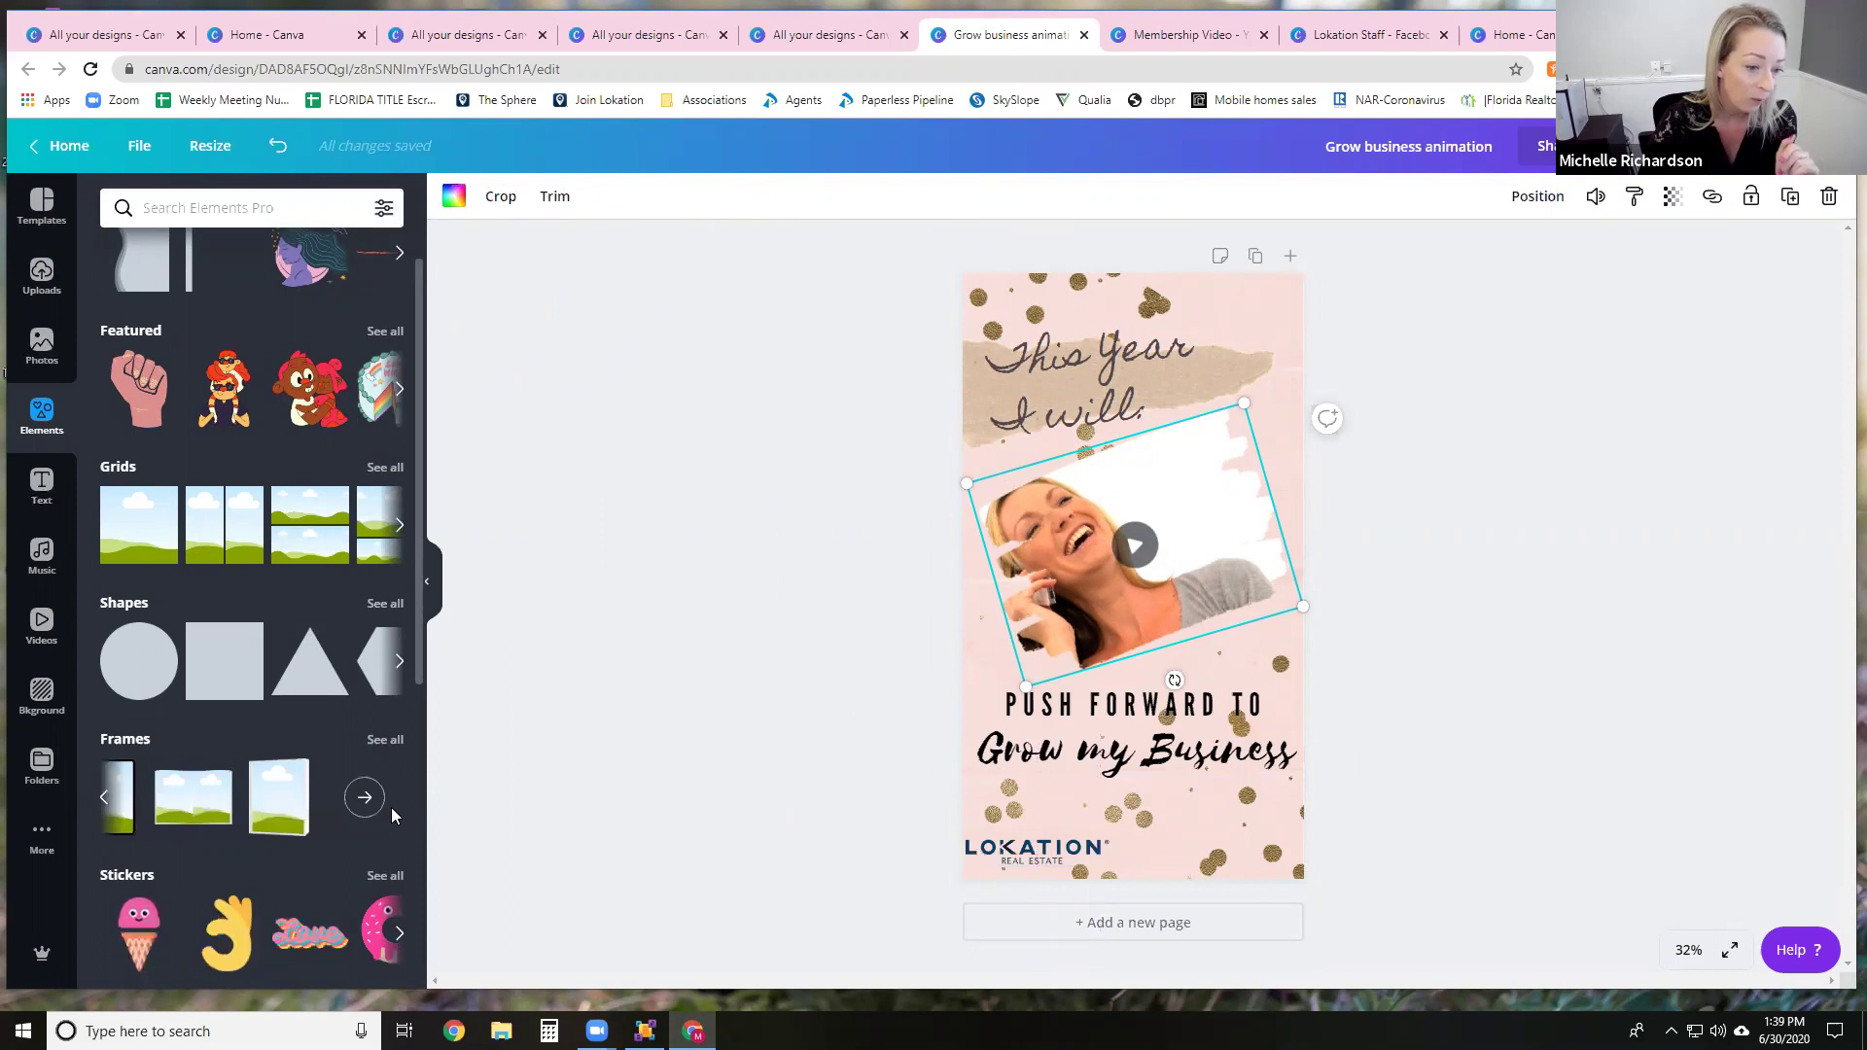
click(107, 799)
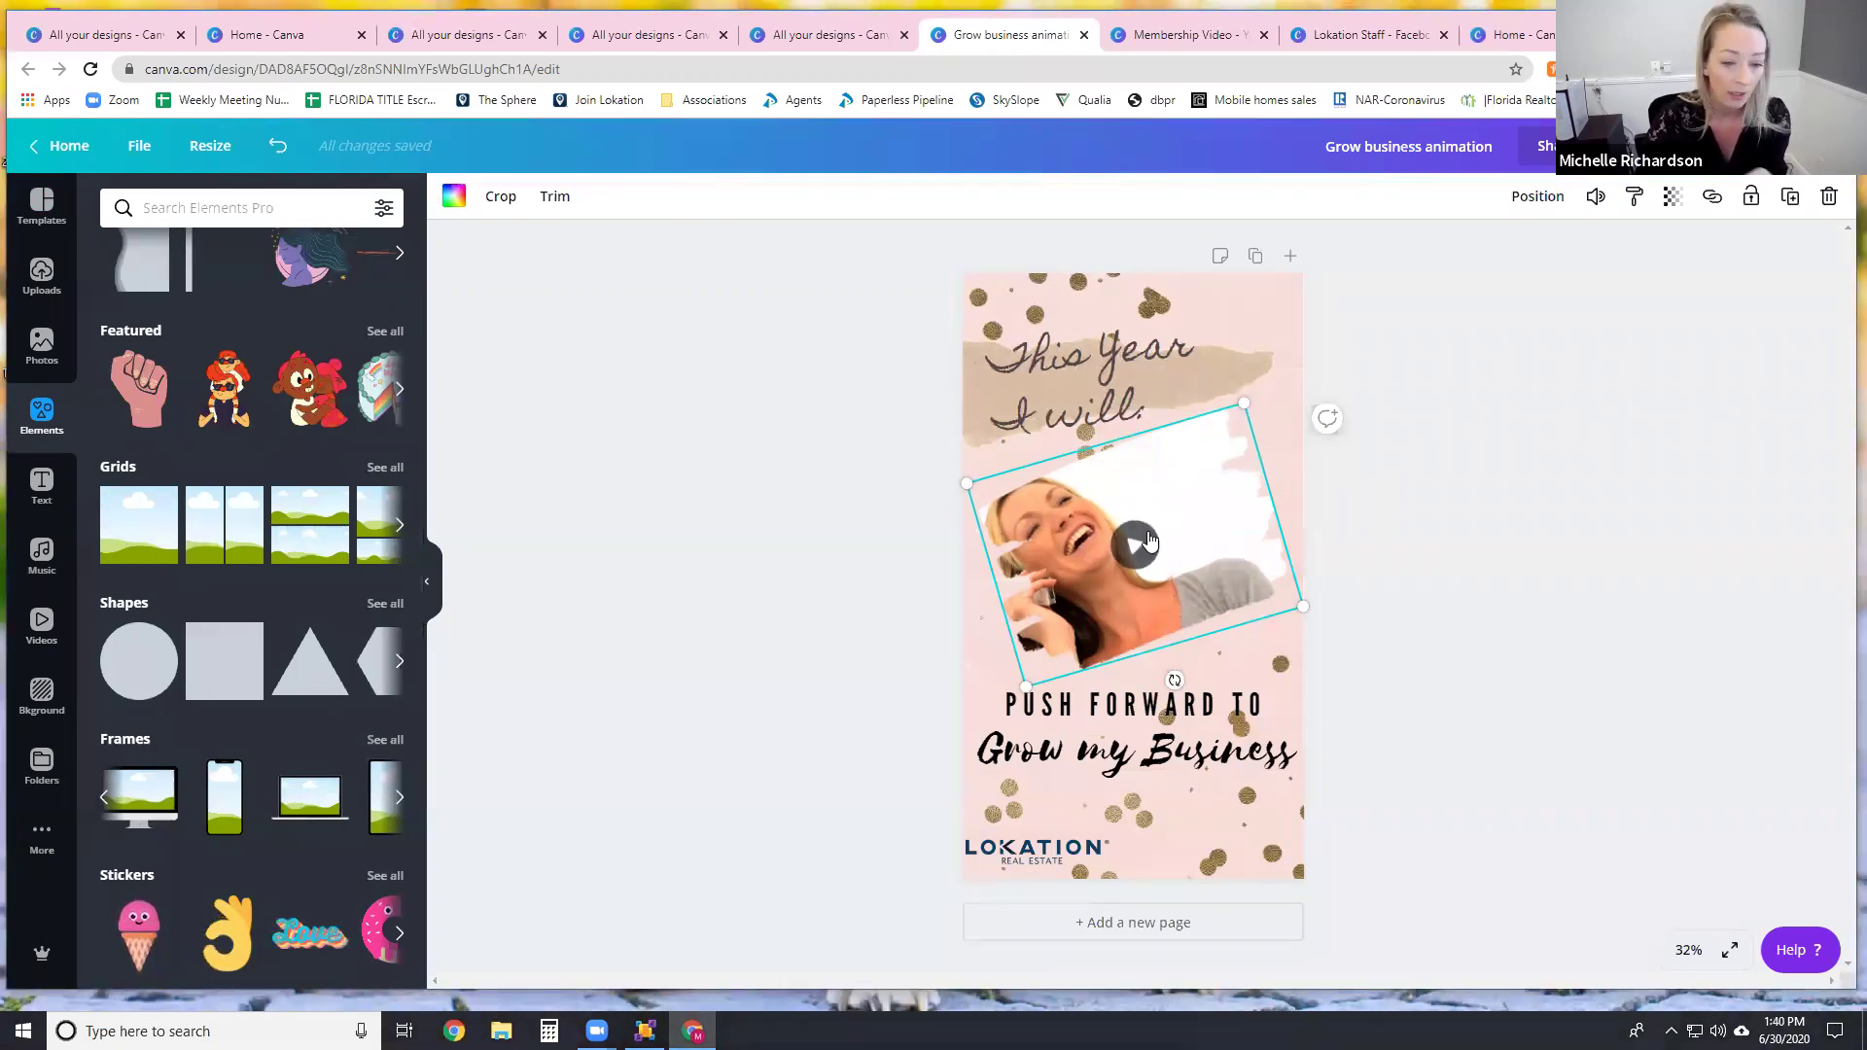
scroll(208, 684, down, 2)
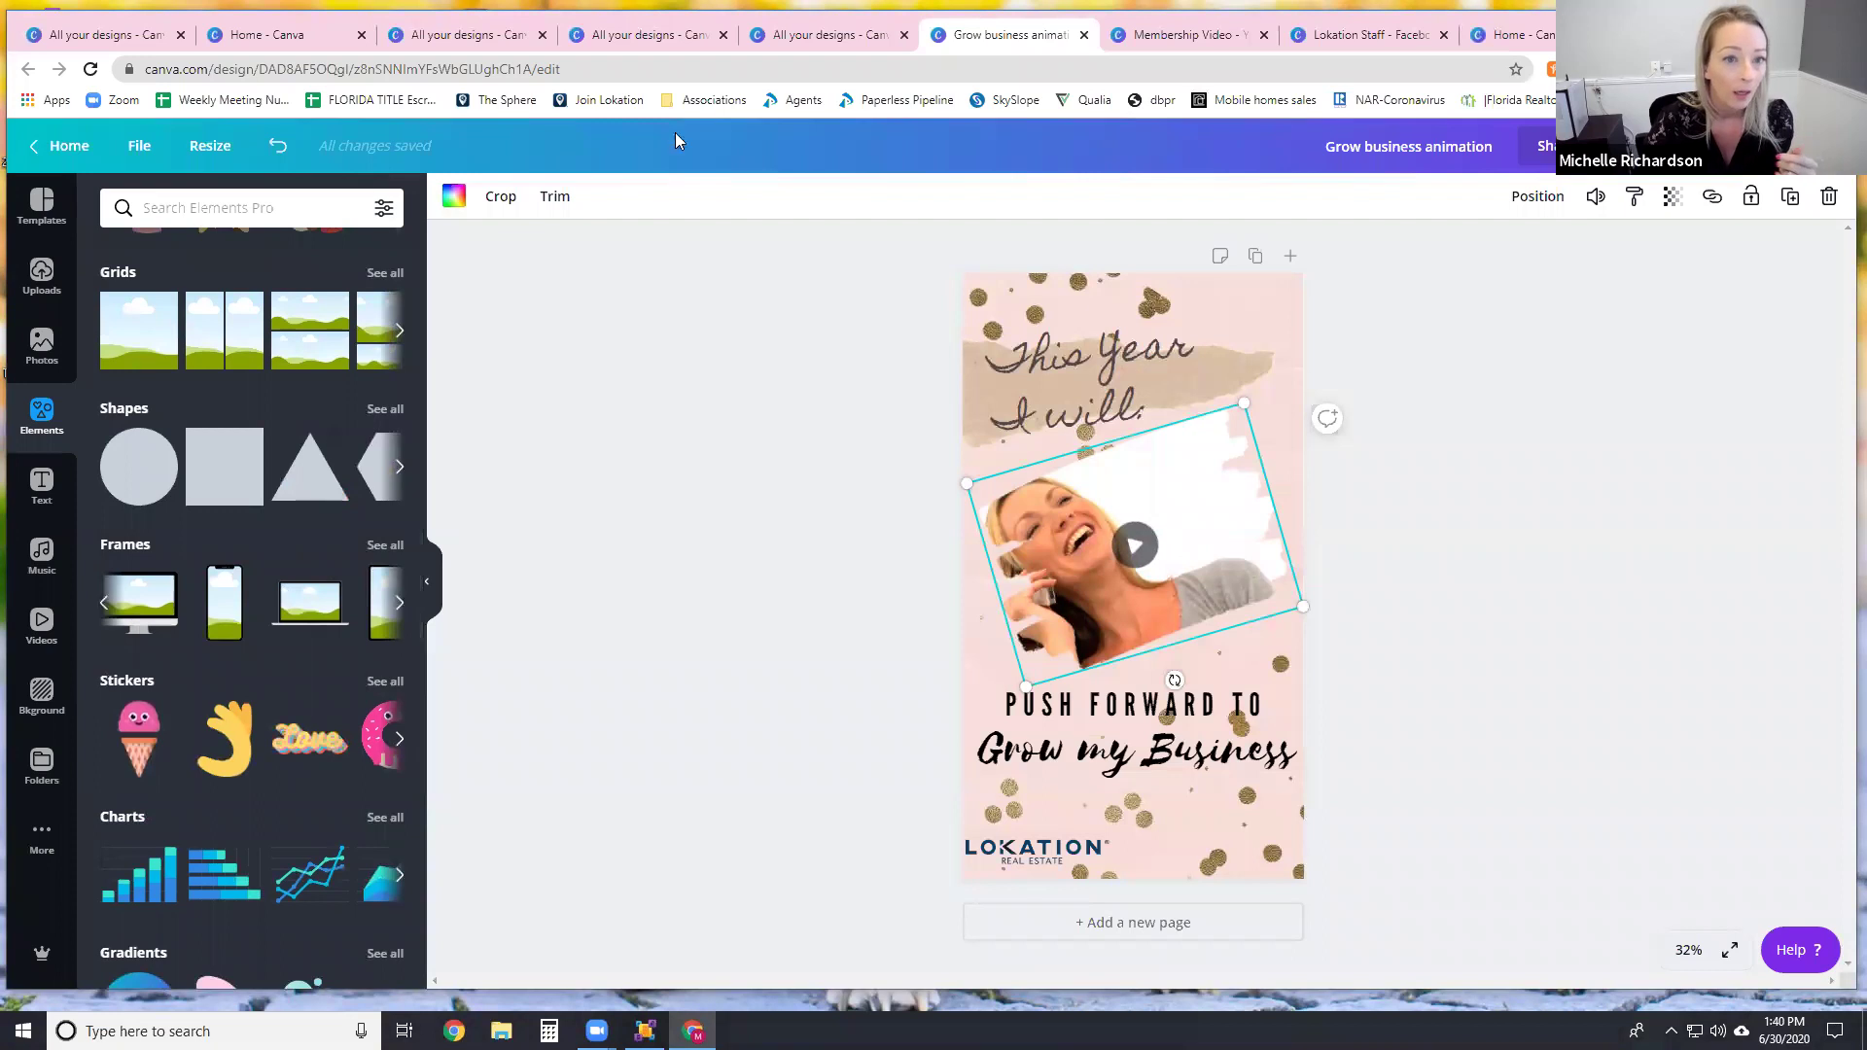
Step: Open the seller guide from the list of all designs and switch it to the new editor
click(790, 45)
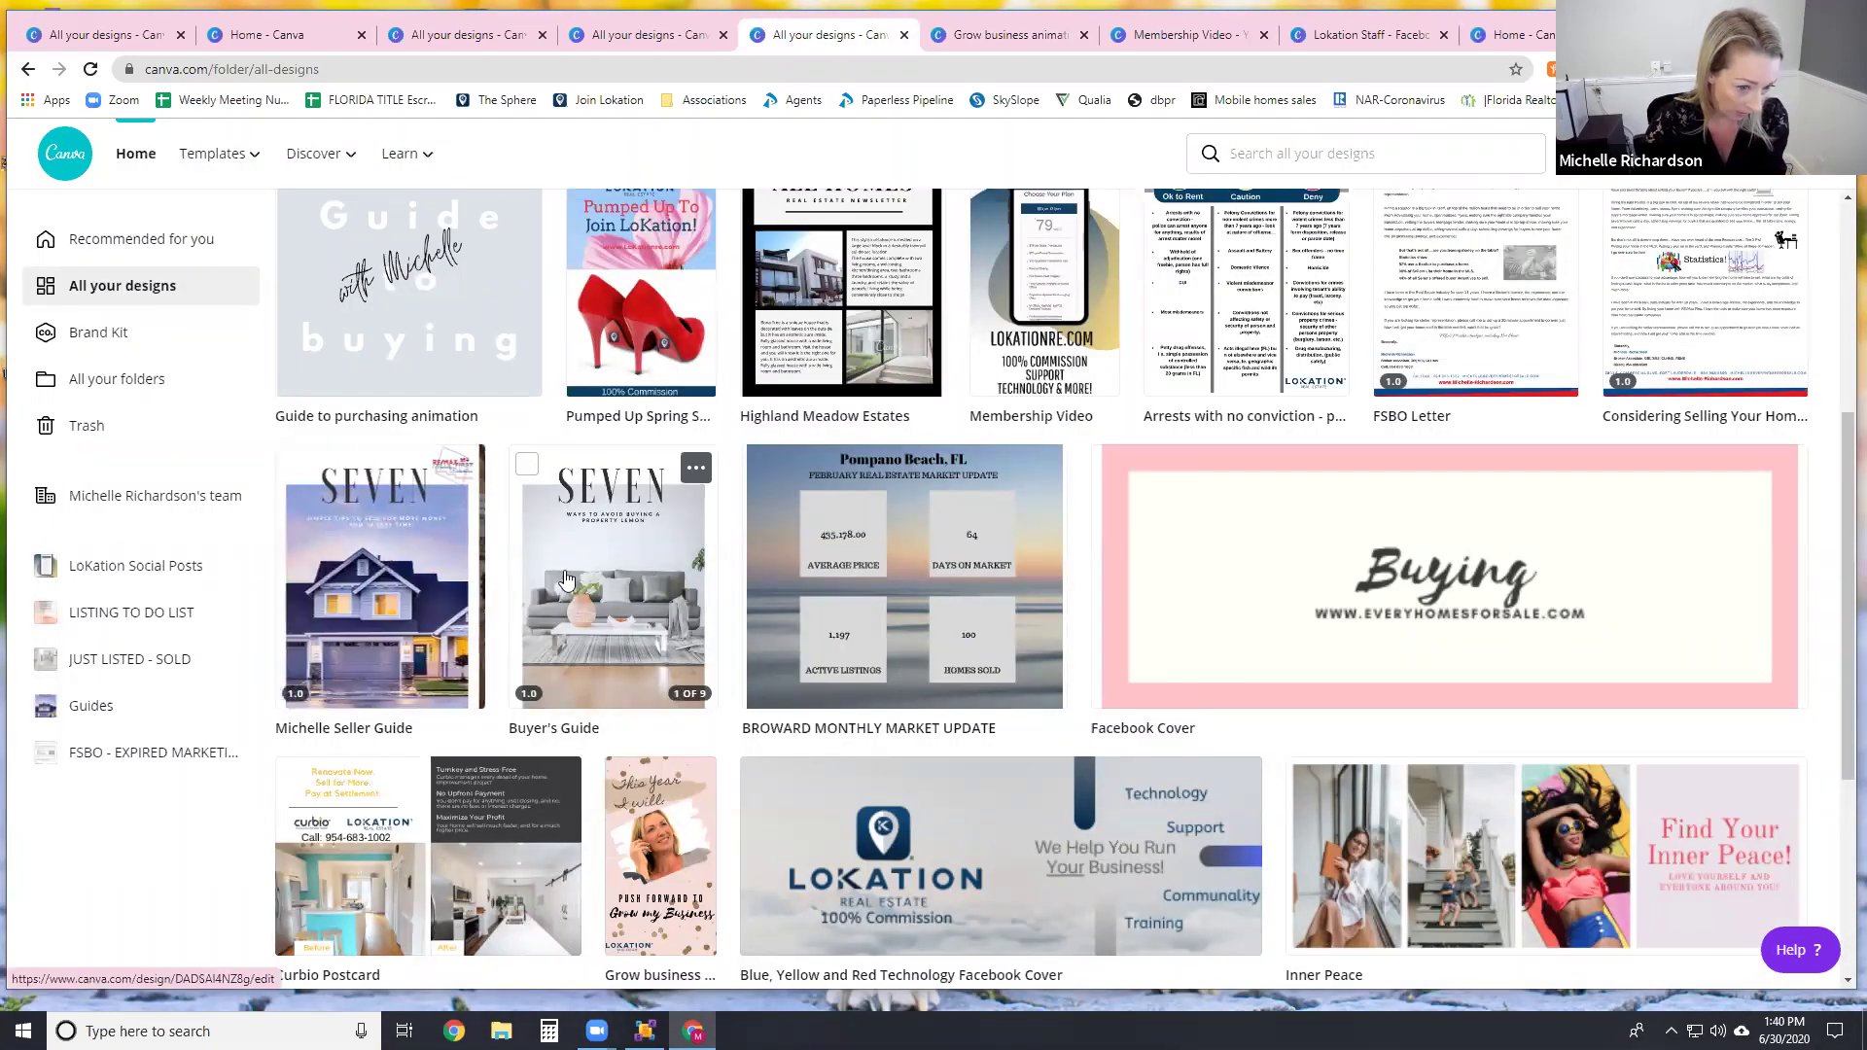
click(412, 593)
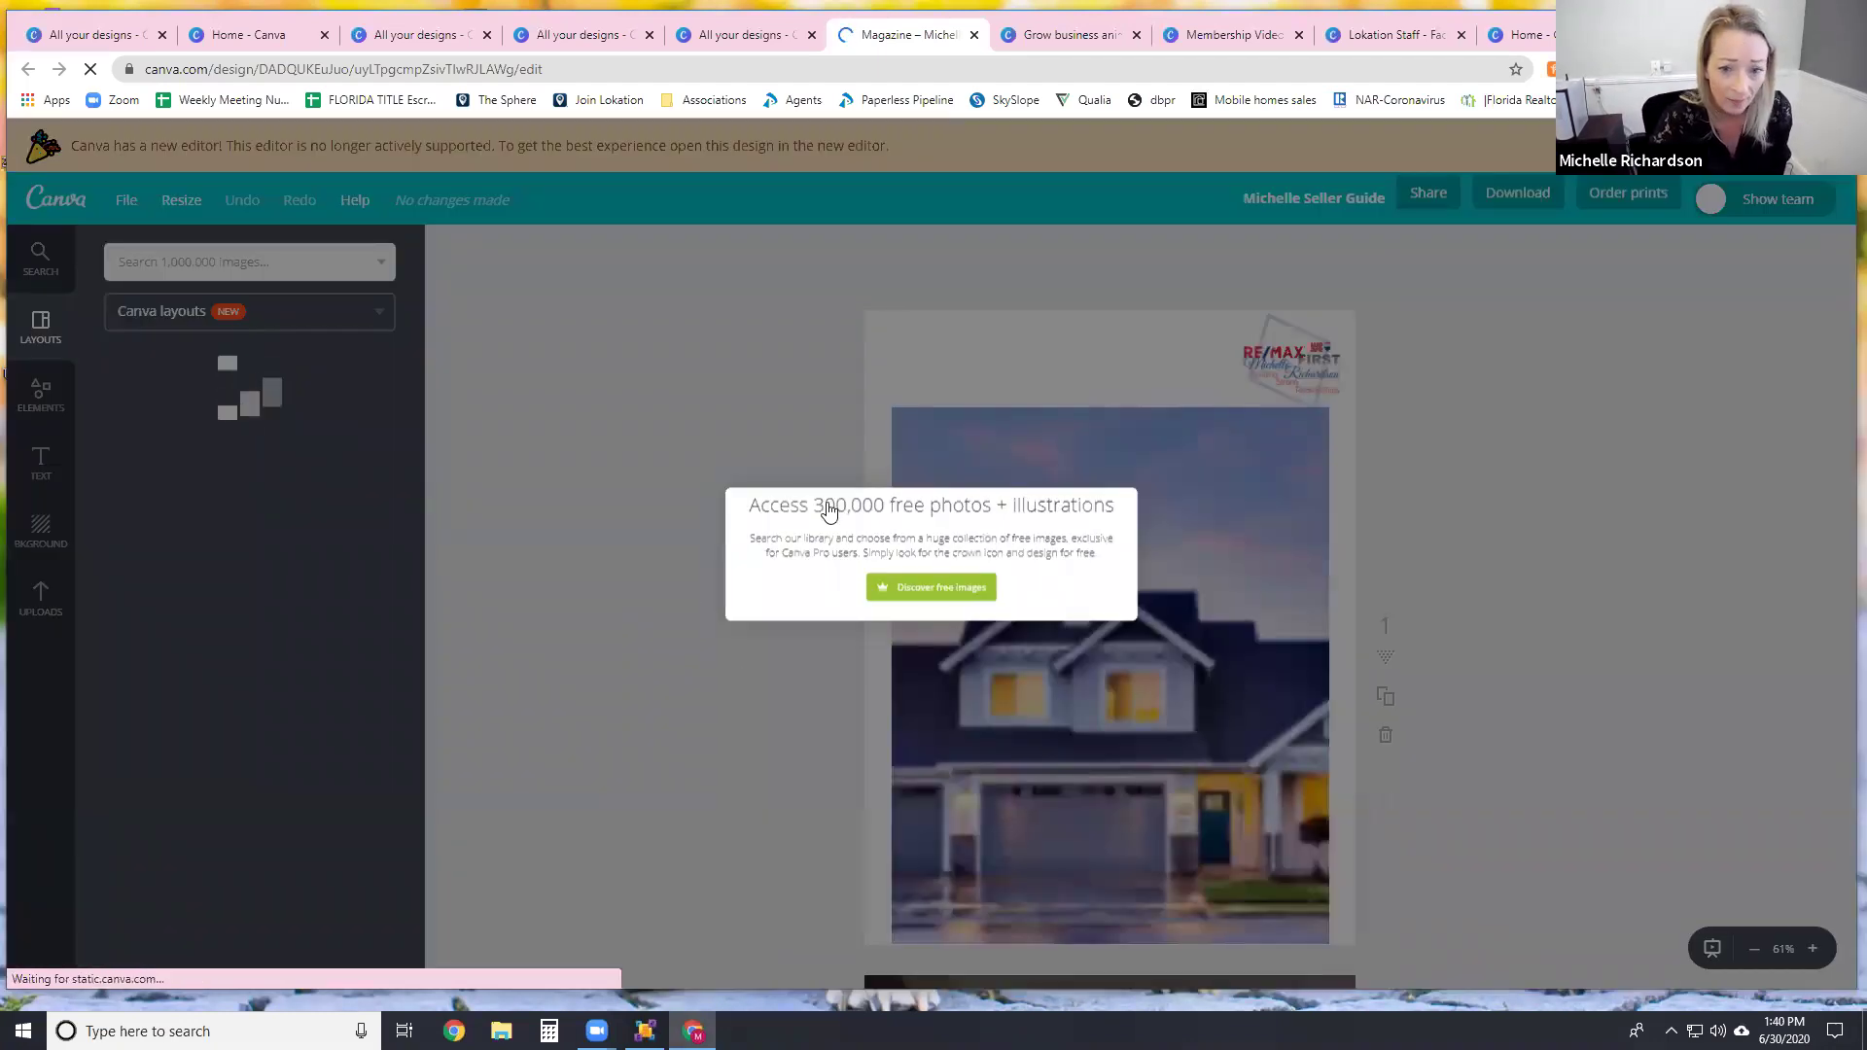
click(1095, 449)
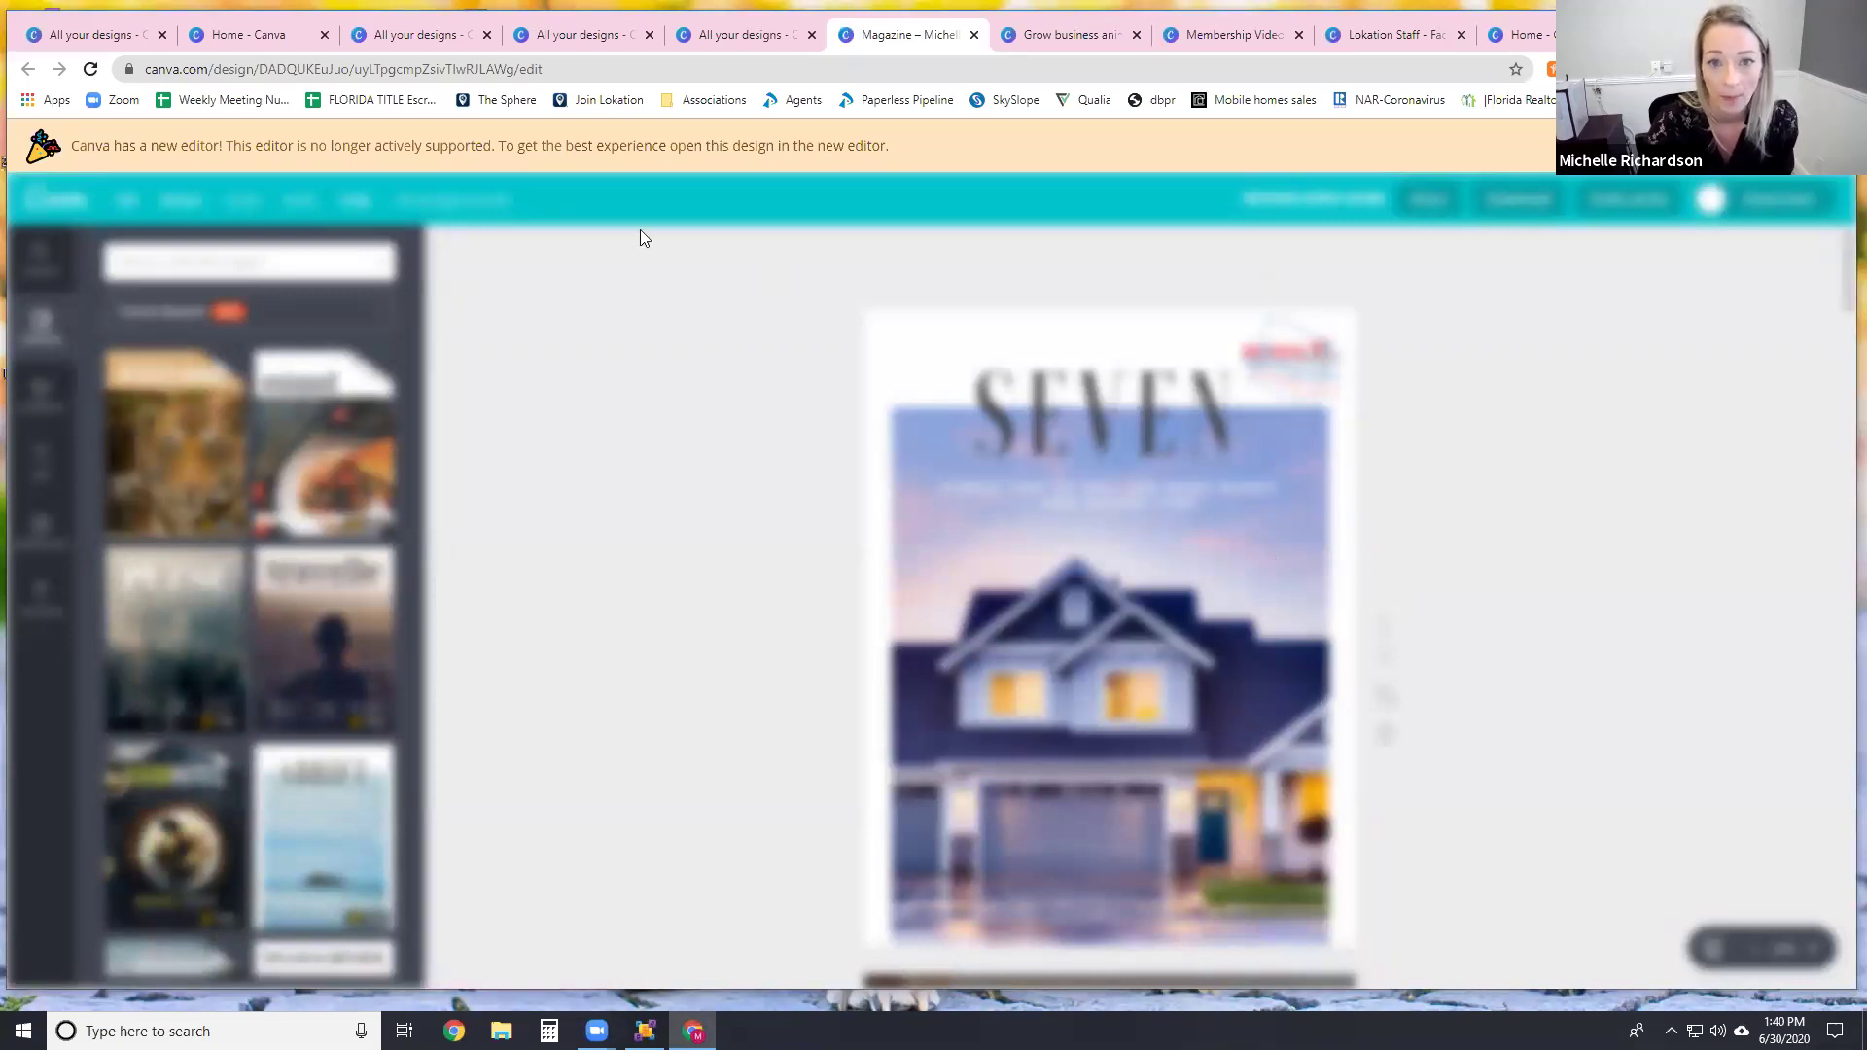
click(856, 145)
click(999, 676)
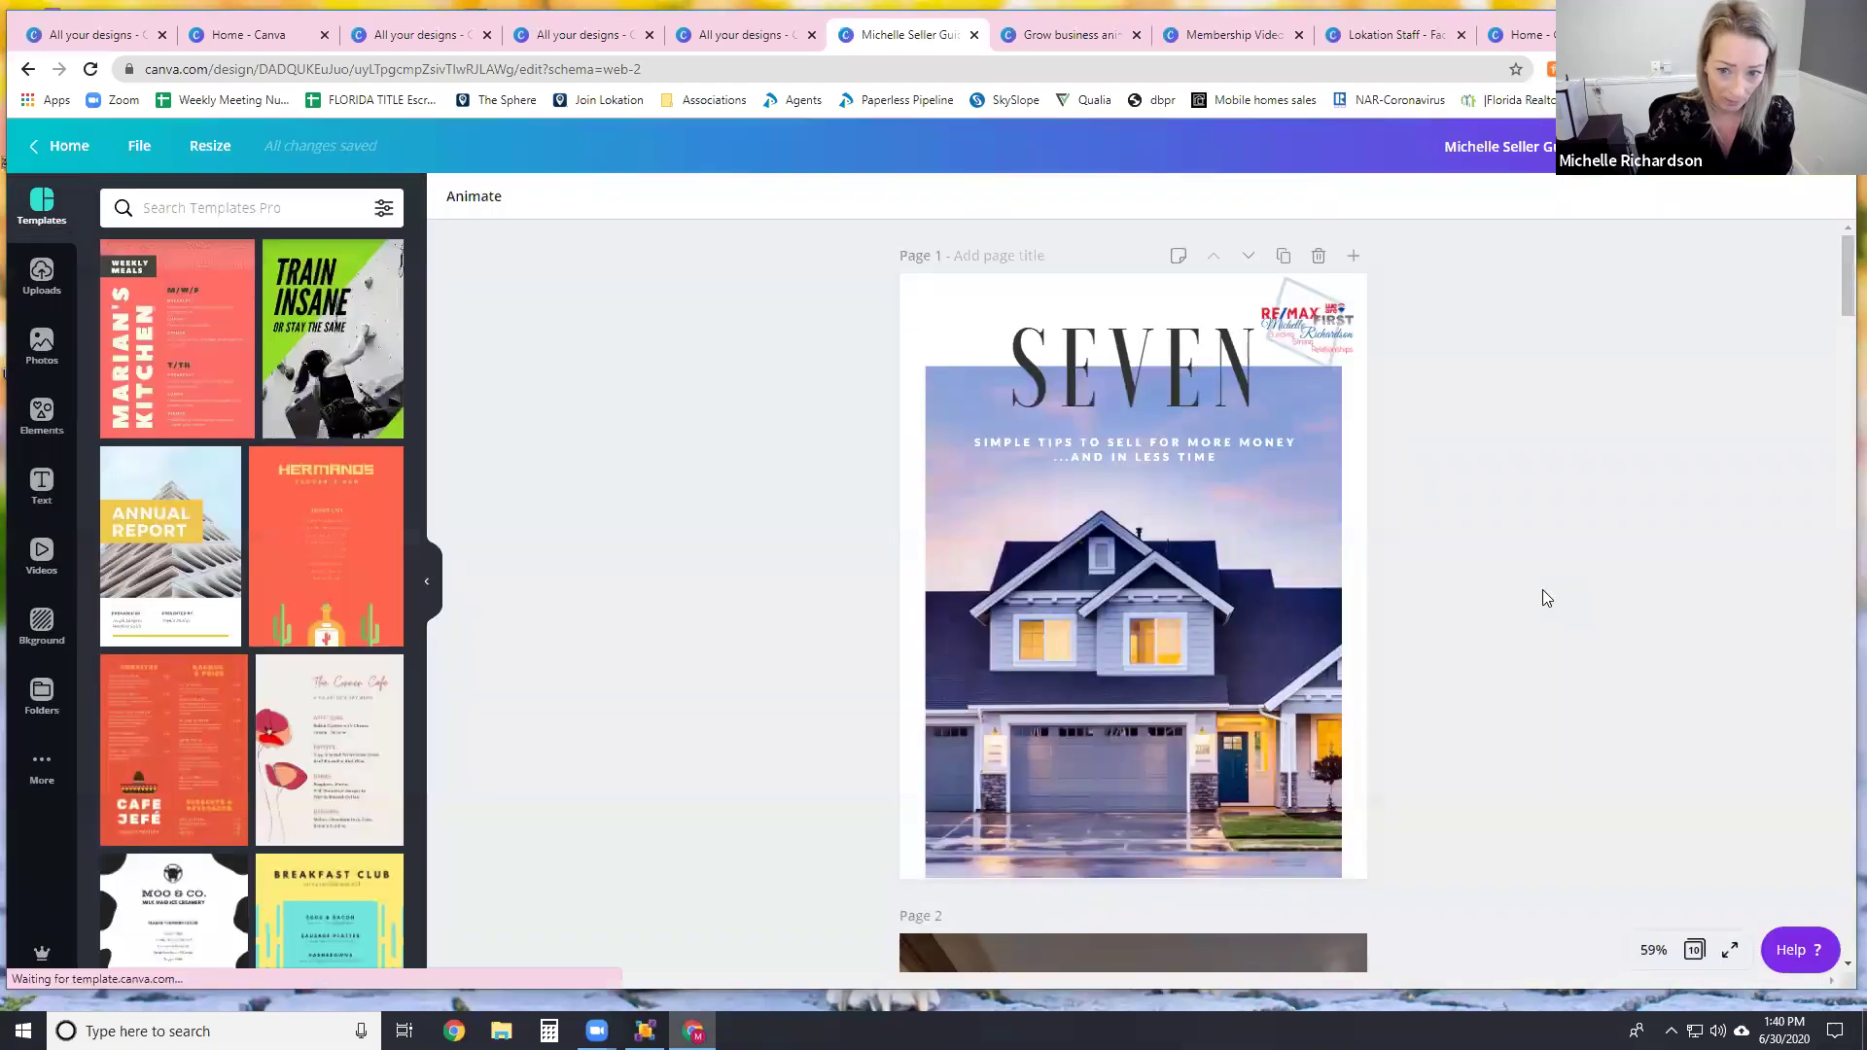
Step: Delete the RE/MAX logo from the seller guide's cover and select the SEVEN title and its subtitle in turn
click(1325, 290)
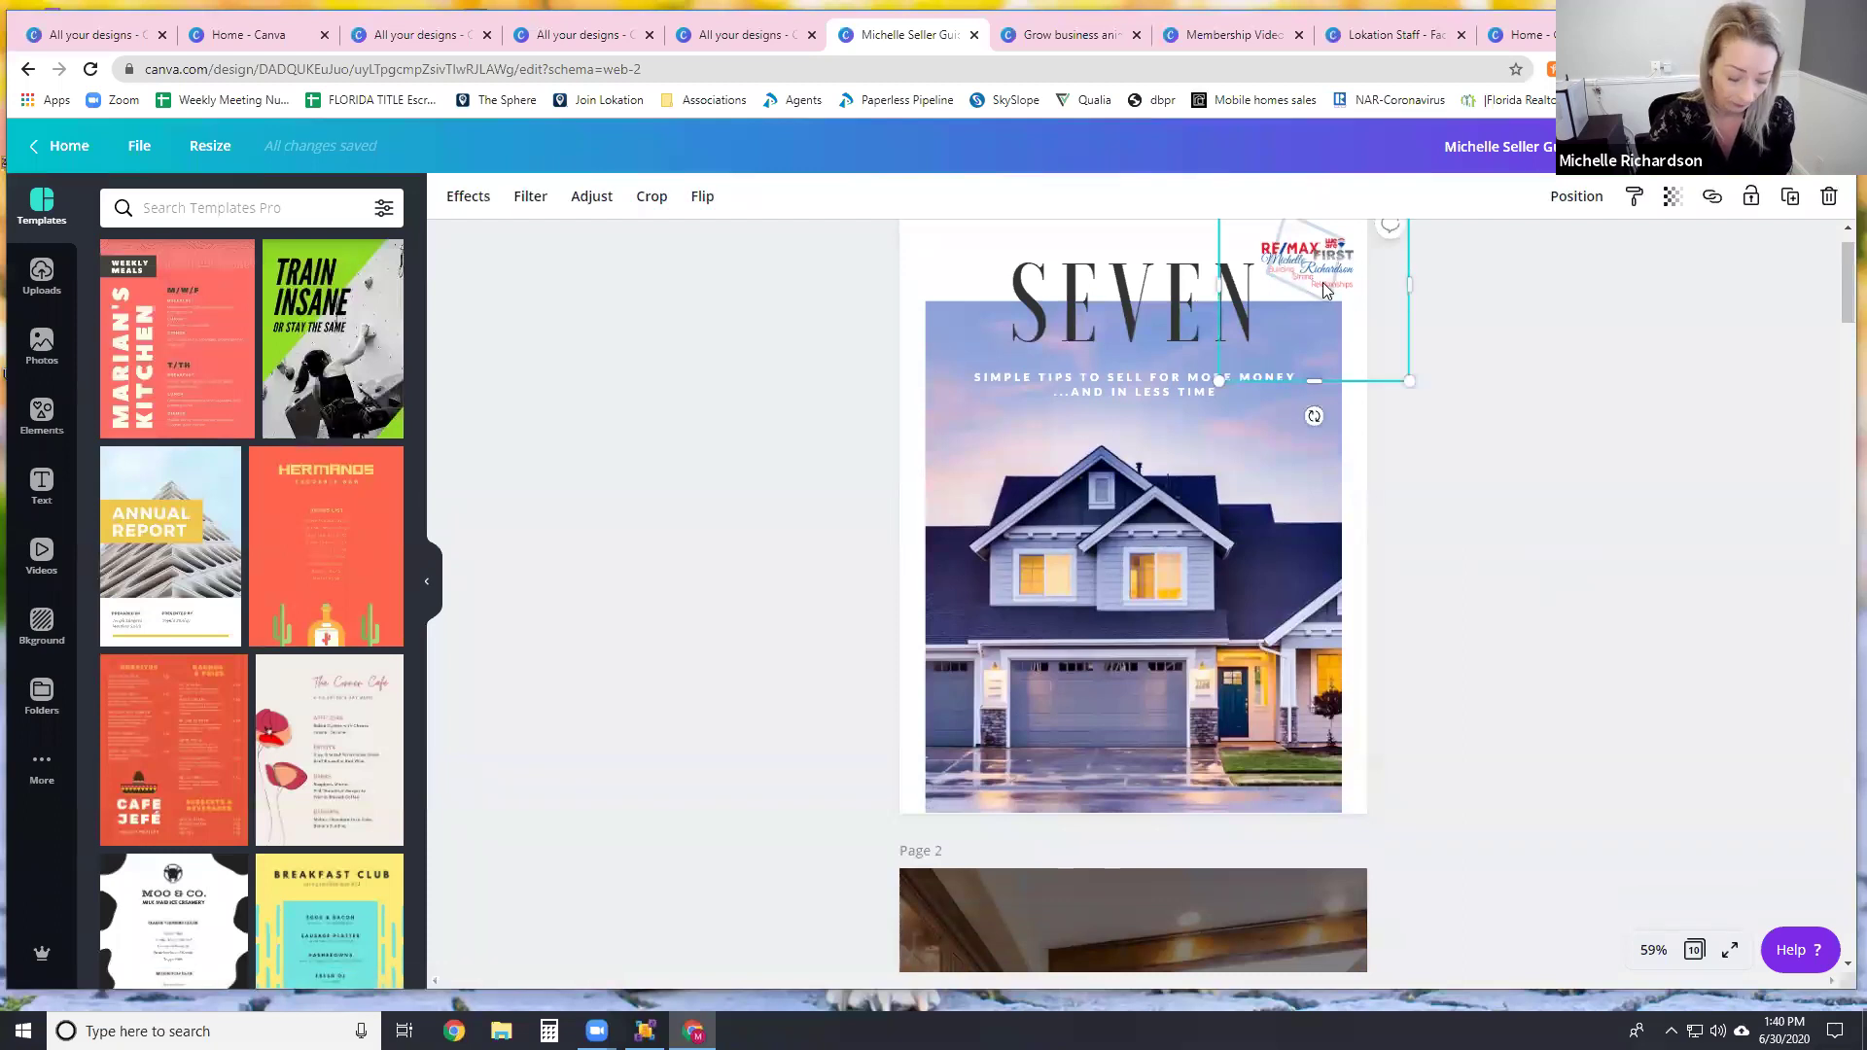
key(Delete)
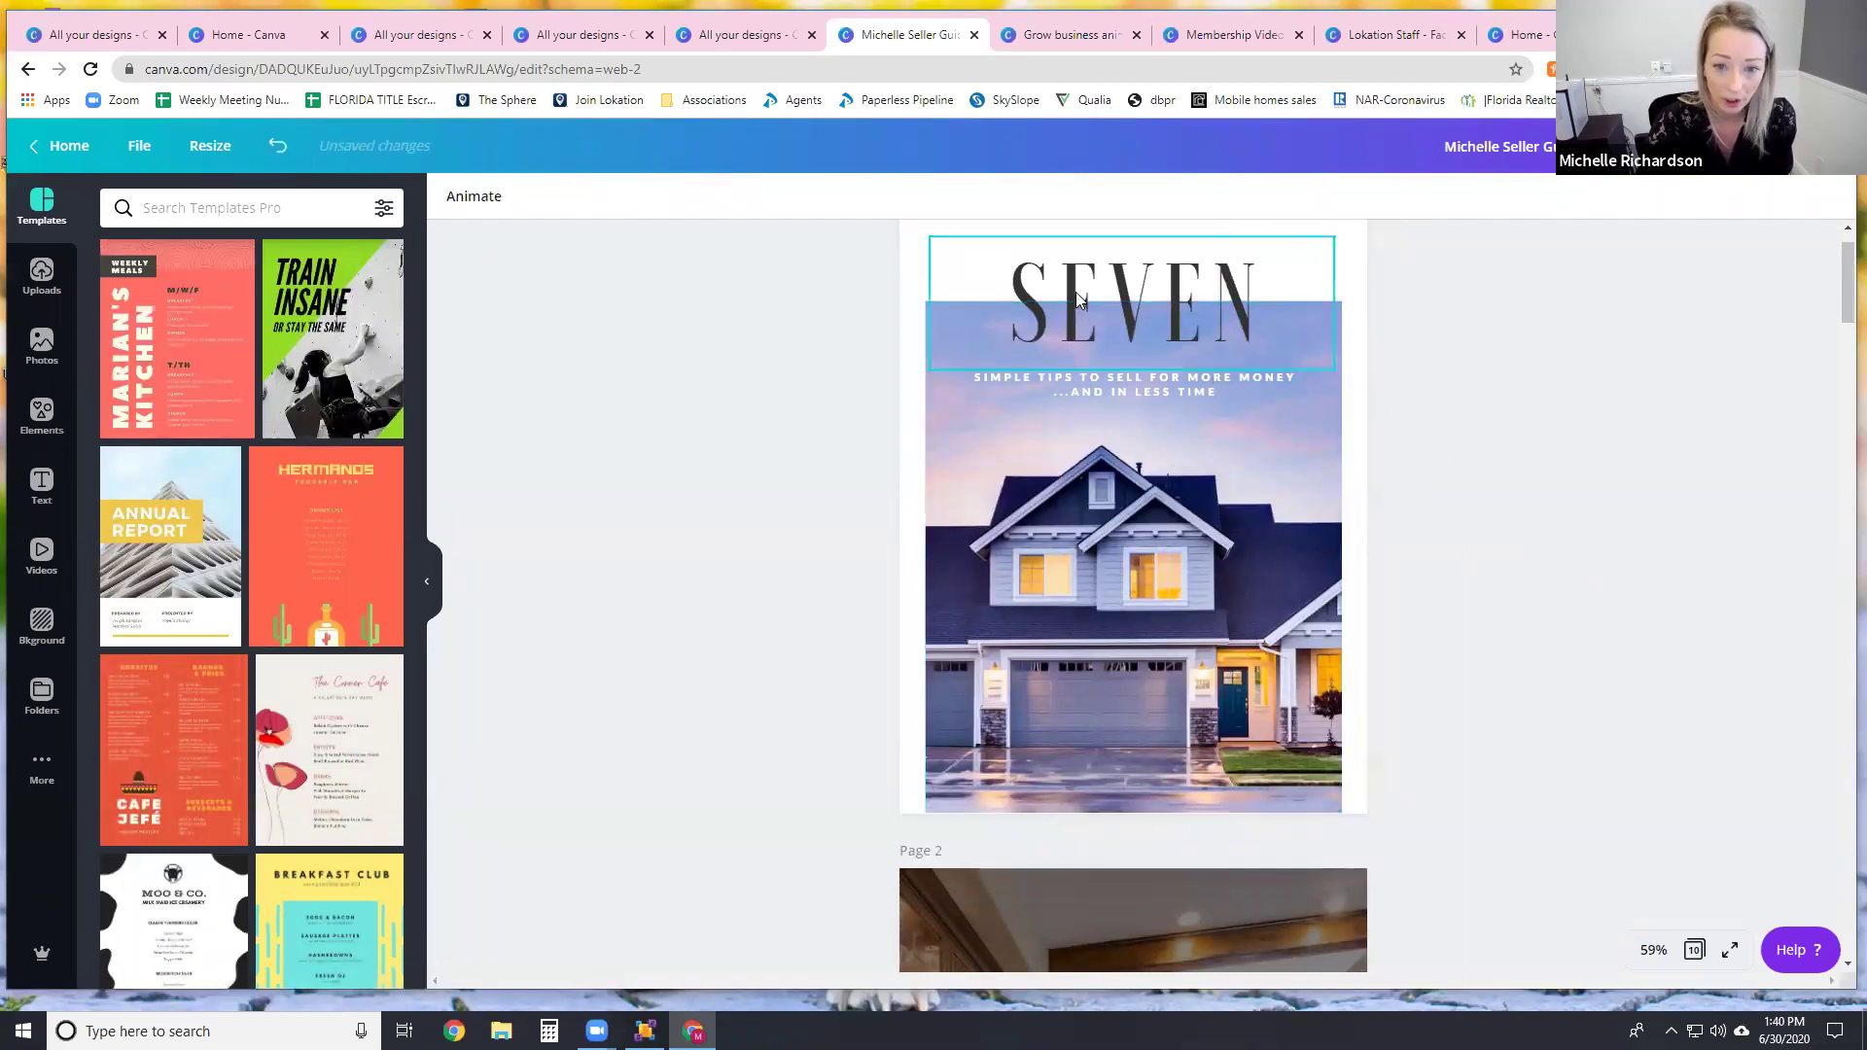
click(1077, 297)
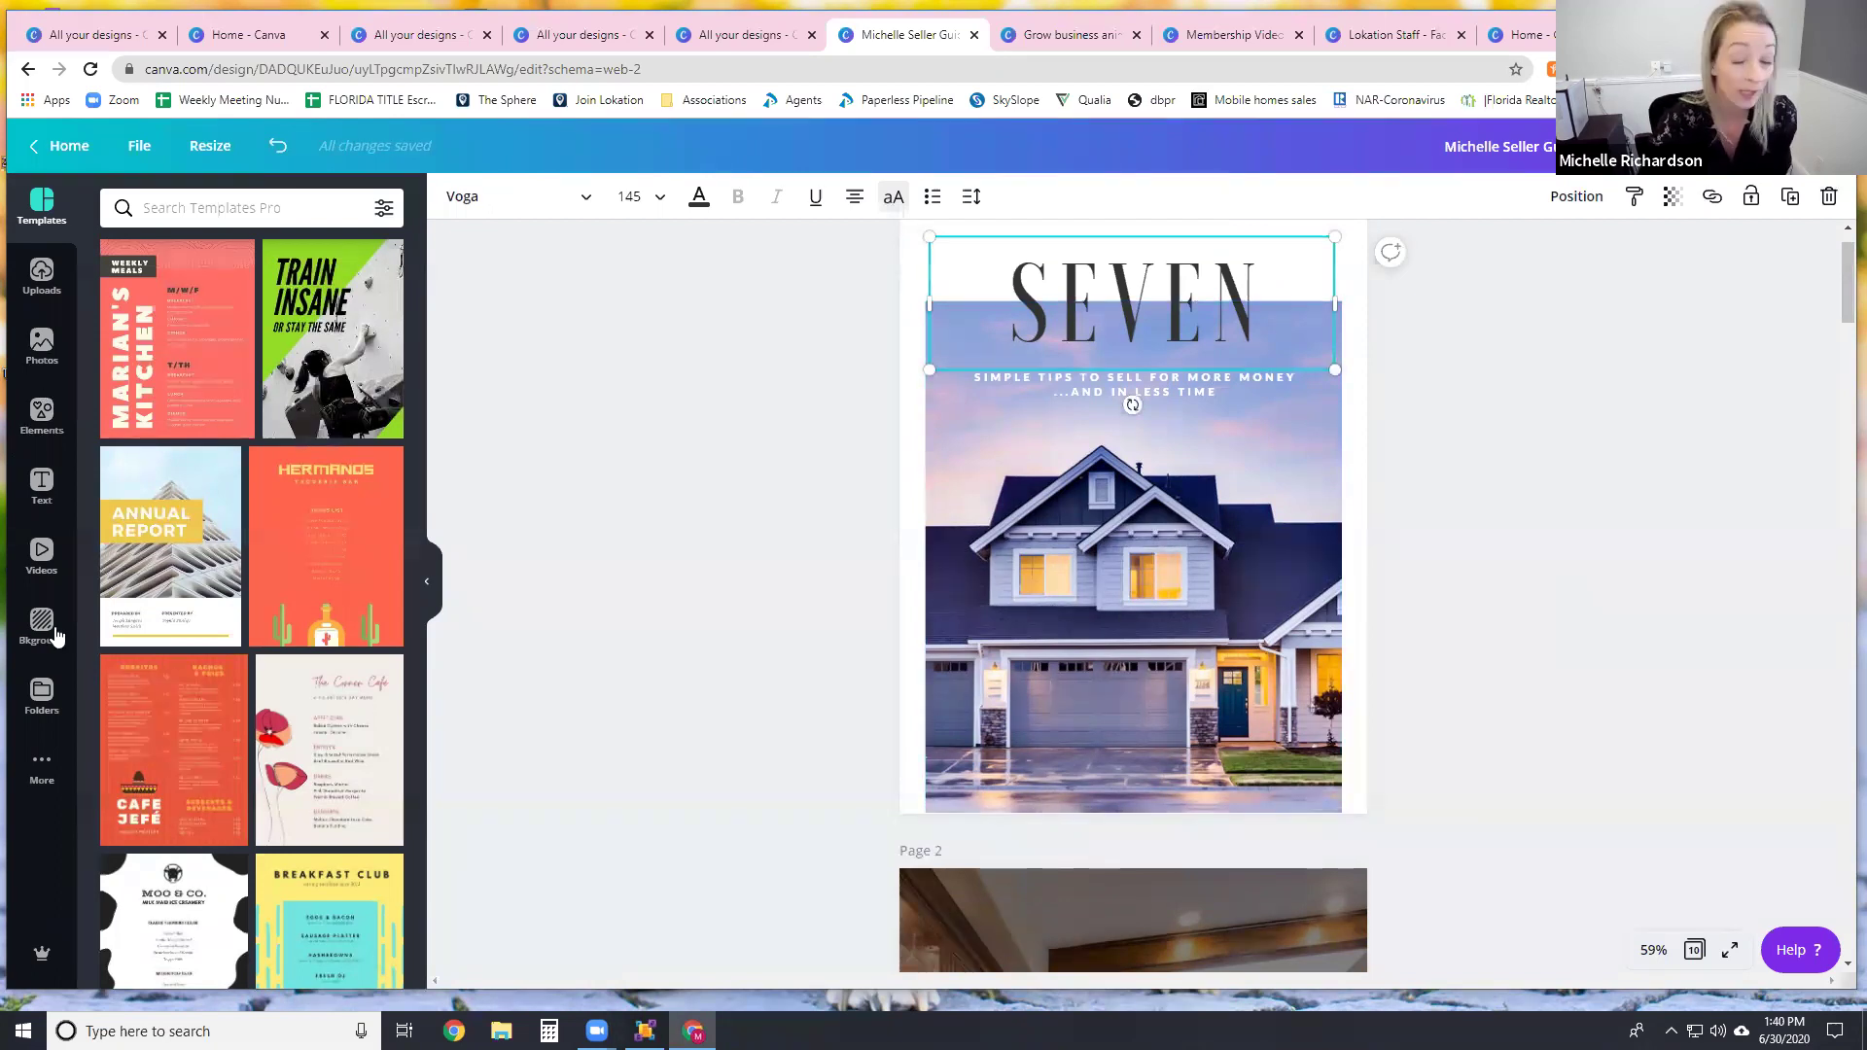
click(1115, 387)
Step: Look through the seller guide from the kitchen quote on page 2 through the seven tips to the closing website page
scroll(1358, 561, down, 1)
scroll(1352, 564, down, 6)
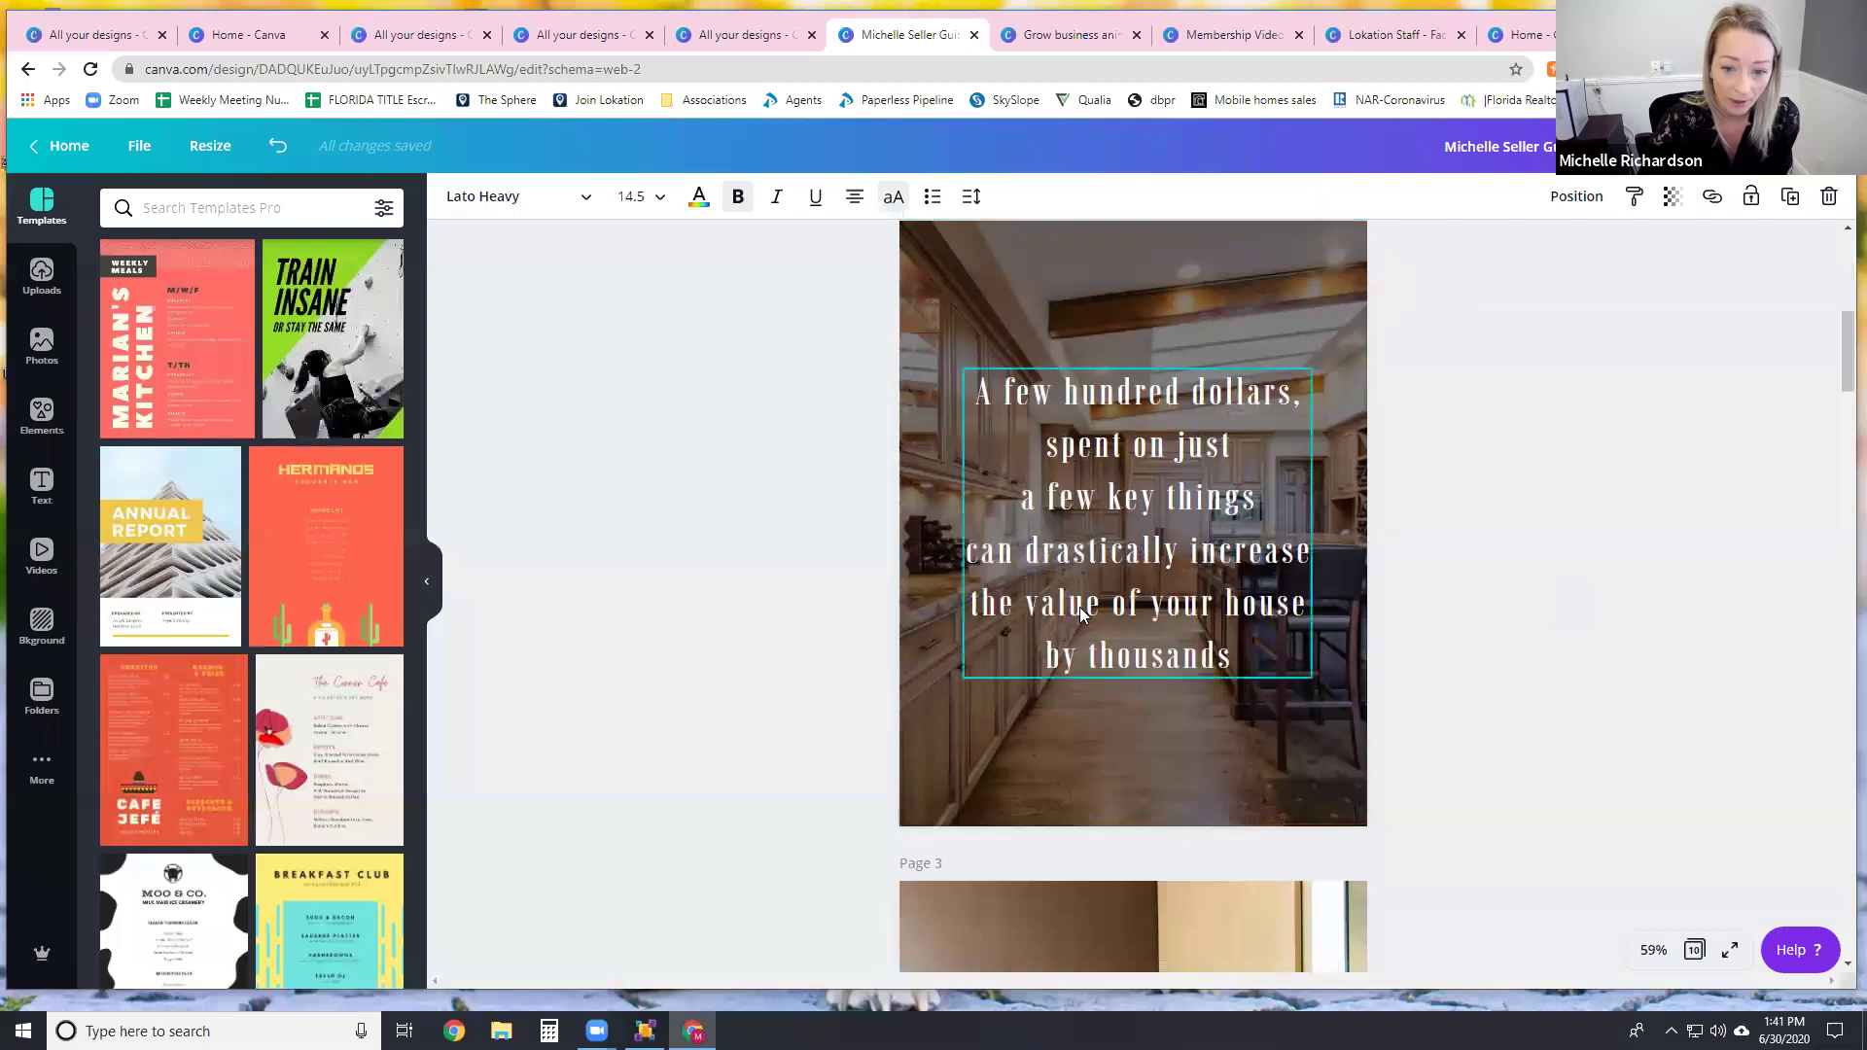
click(986, 741)
click(1000, 574)
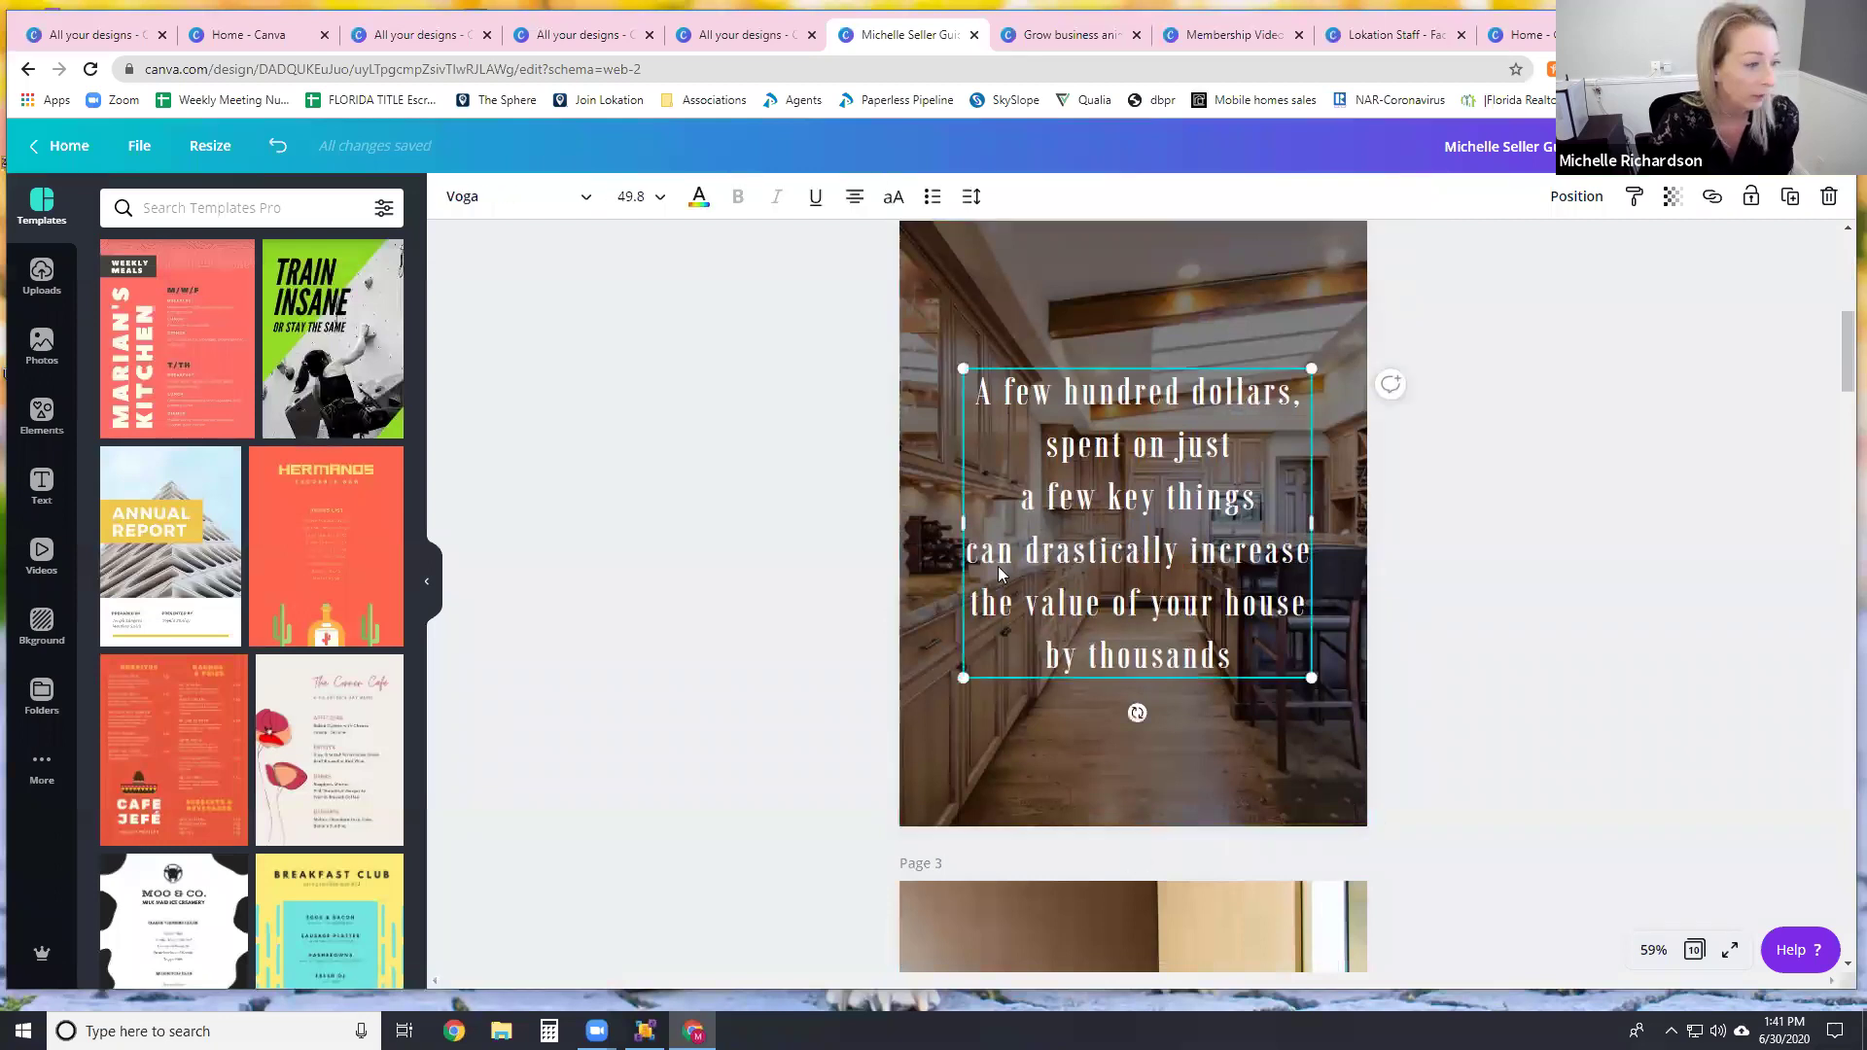
scroll(1217, 620, down, 5)
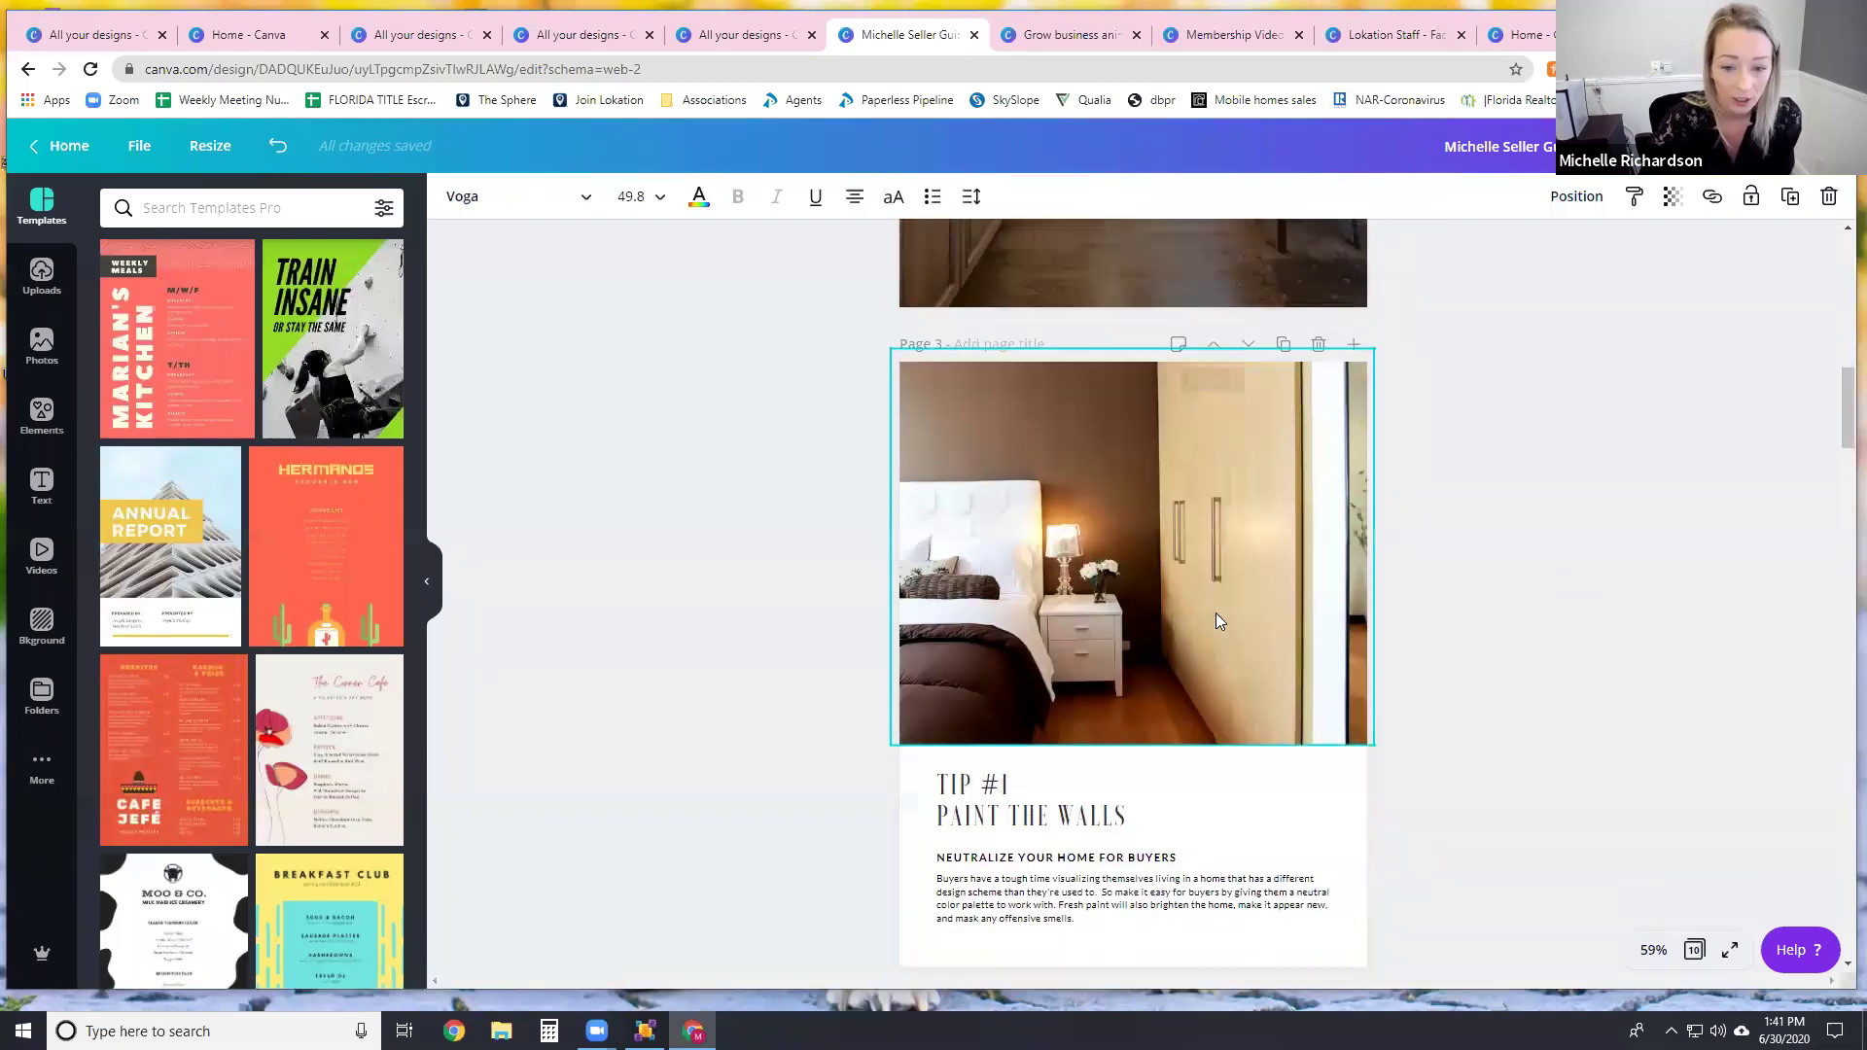
scroll(1218, 621, down, 2)
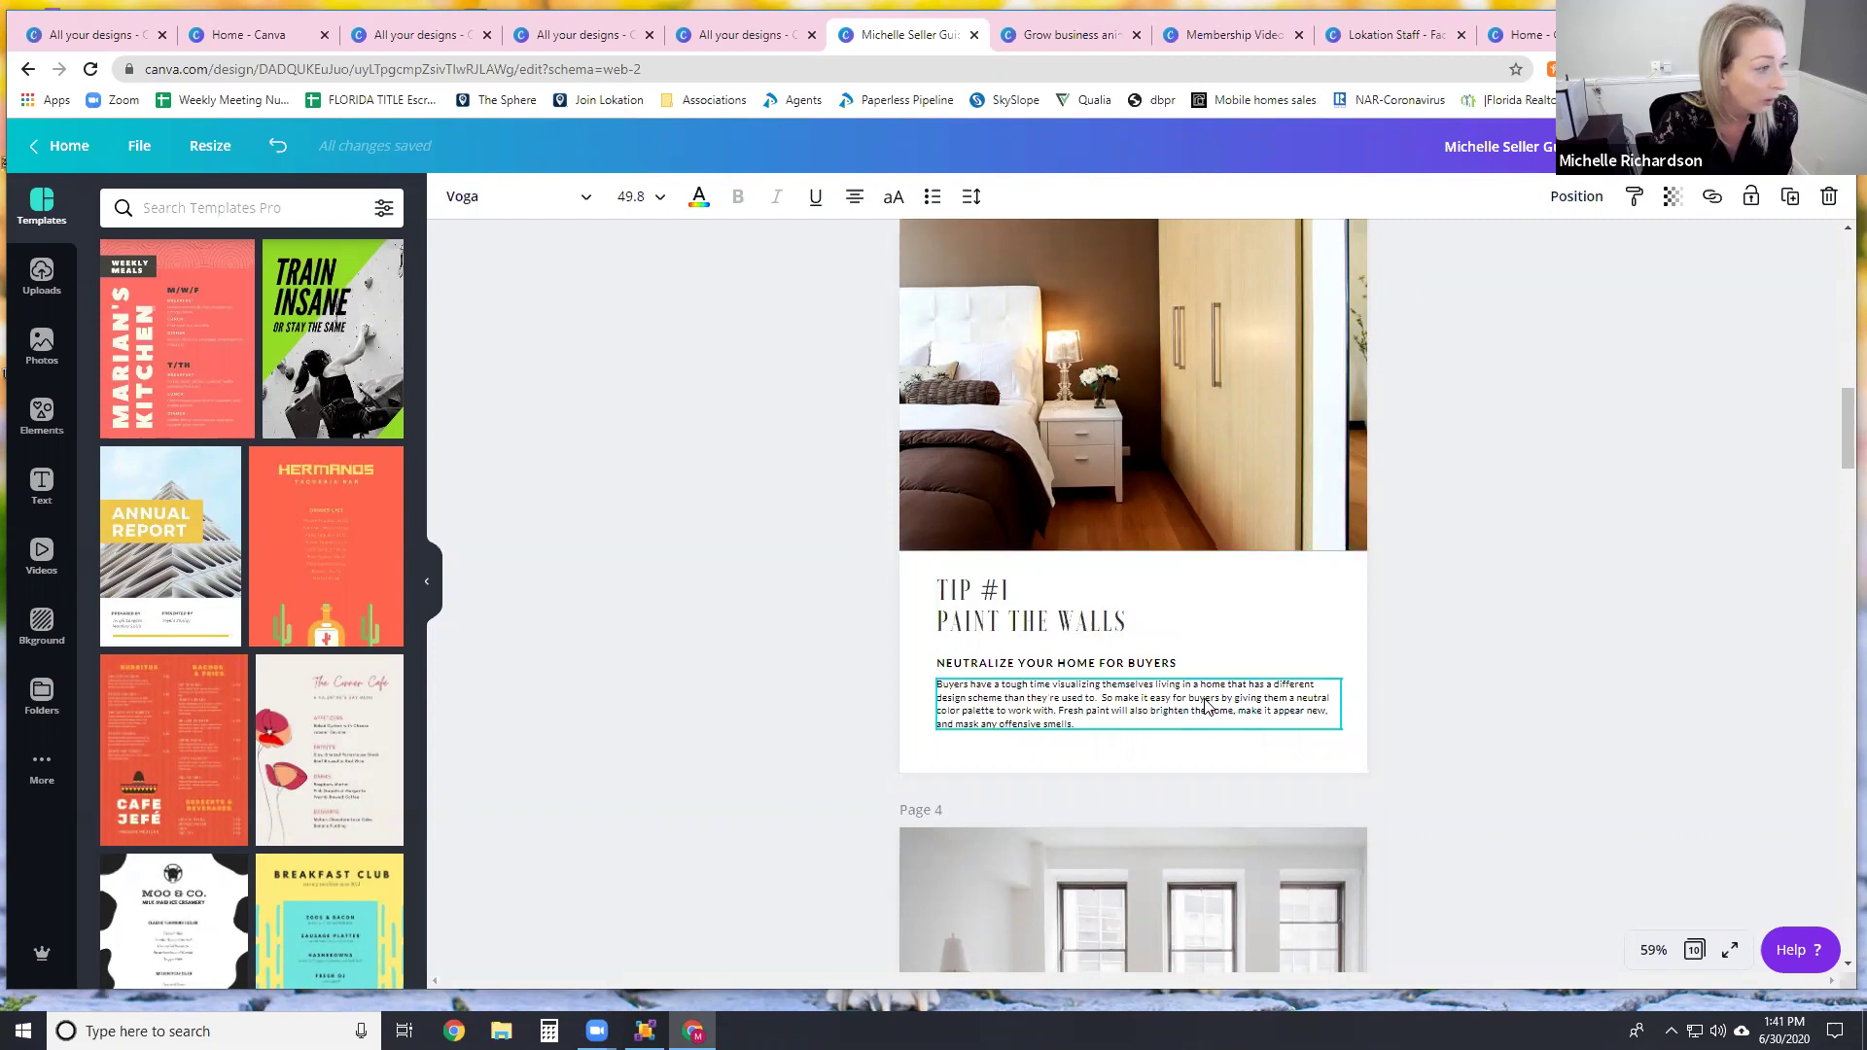
scroll(1037, 682, down, 5)
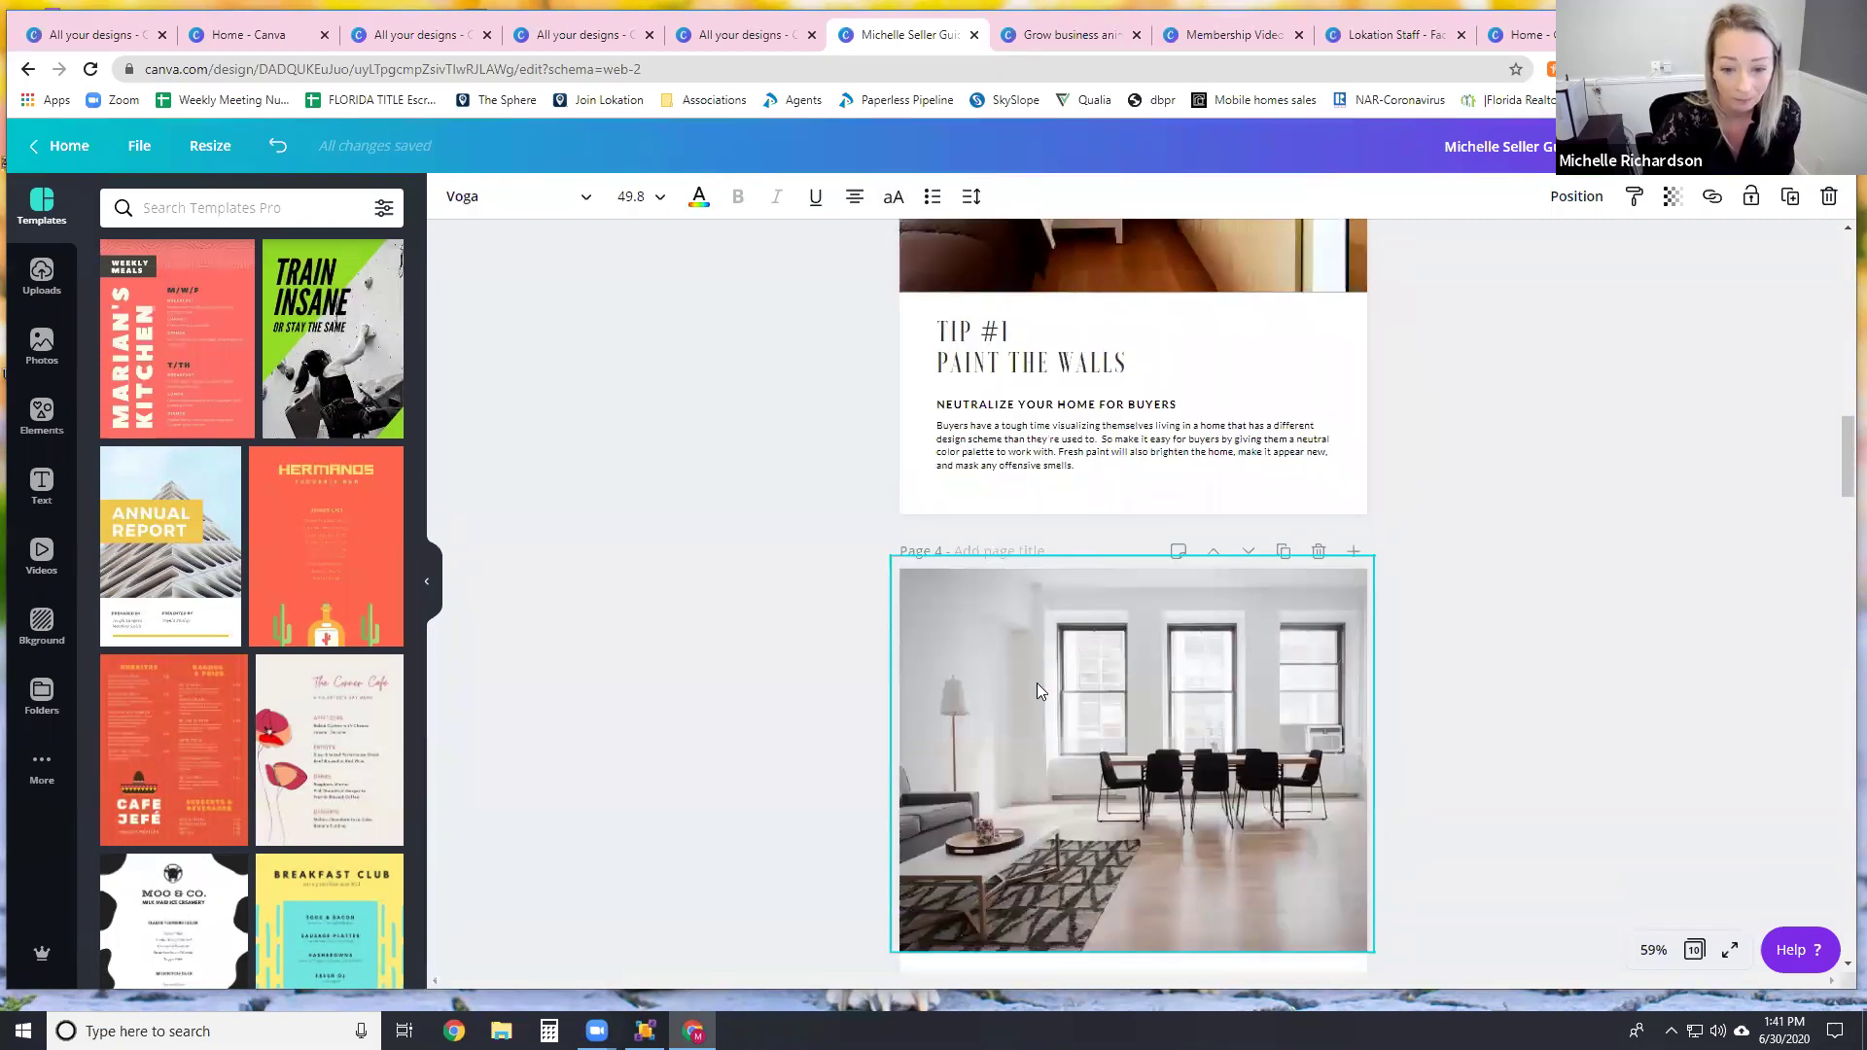
scroll(1036, 683, down, 6)
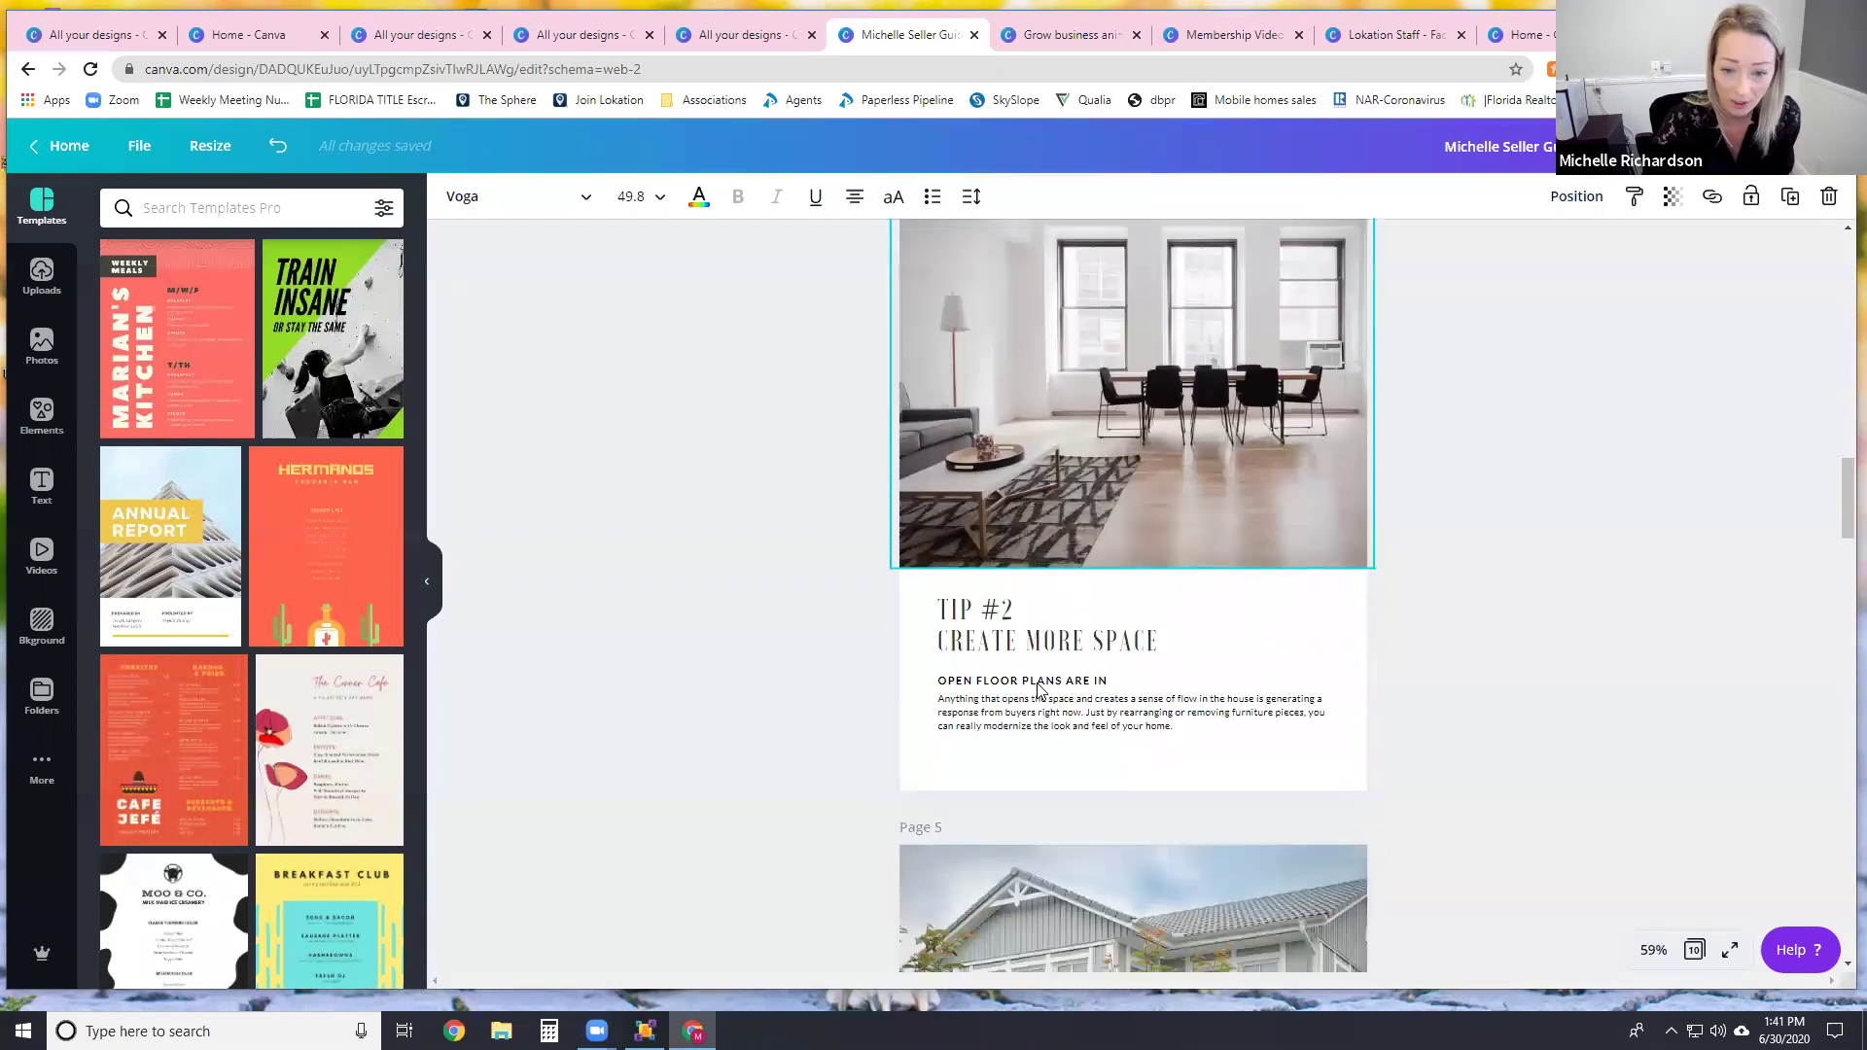
scroll(1037, 682, down, 2)
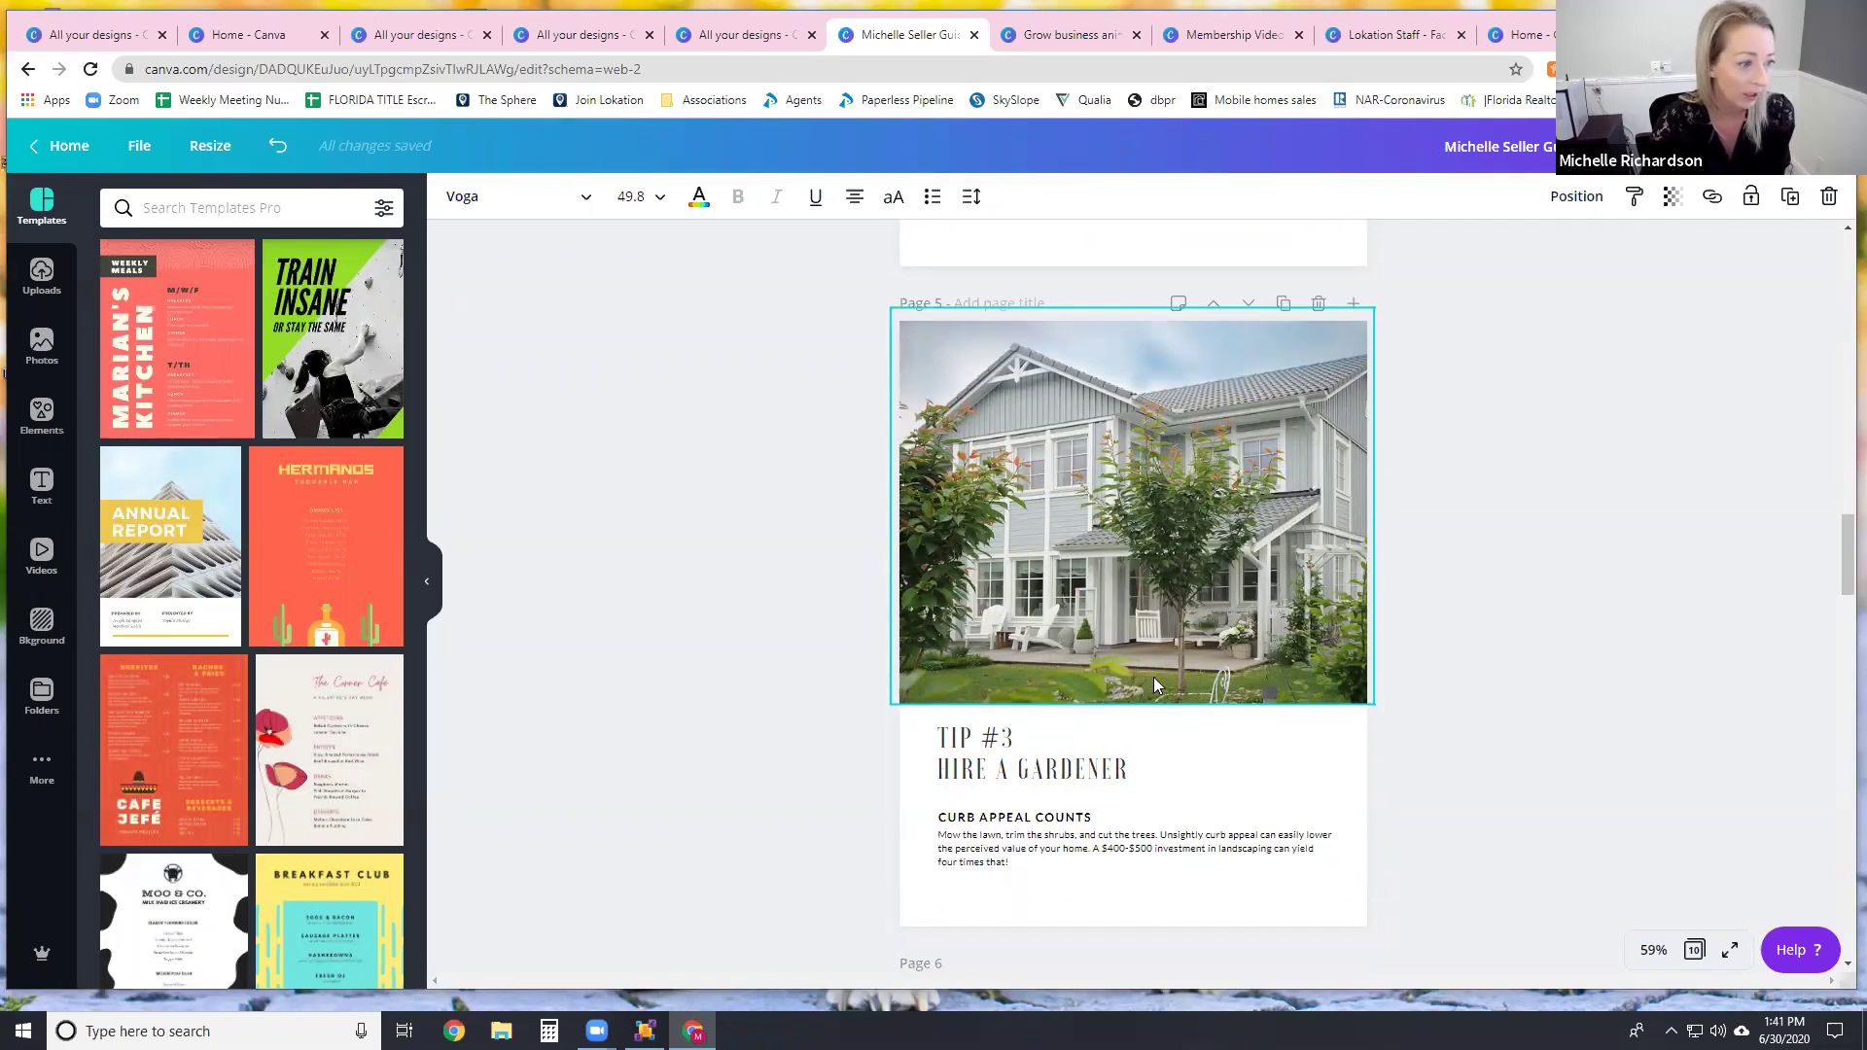
scroll(685, 659, down, 2)
scroll(685, 657, down, 5)
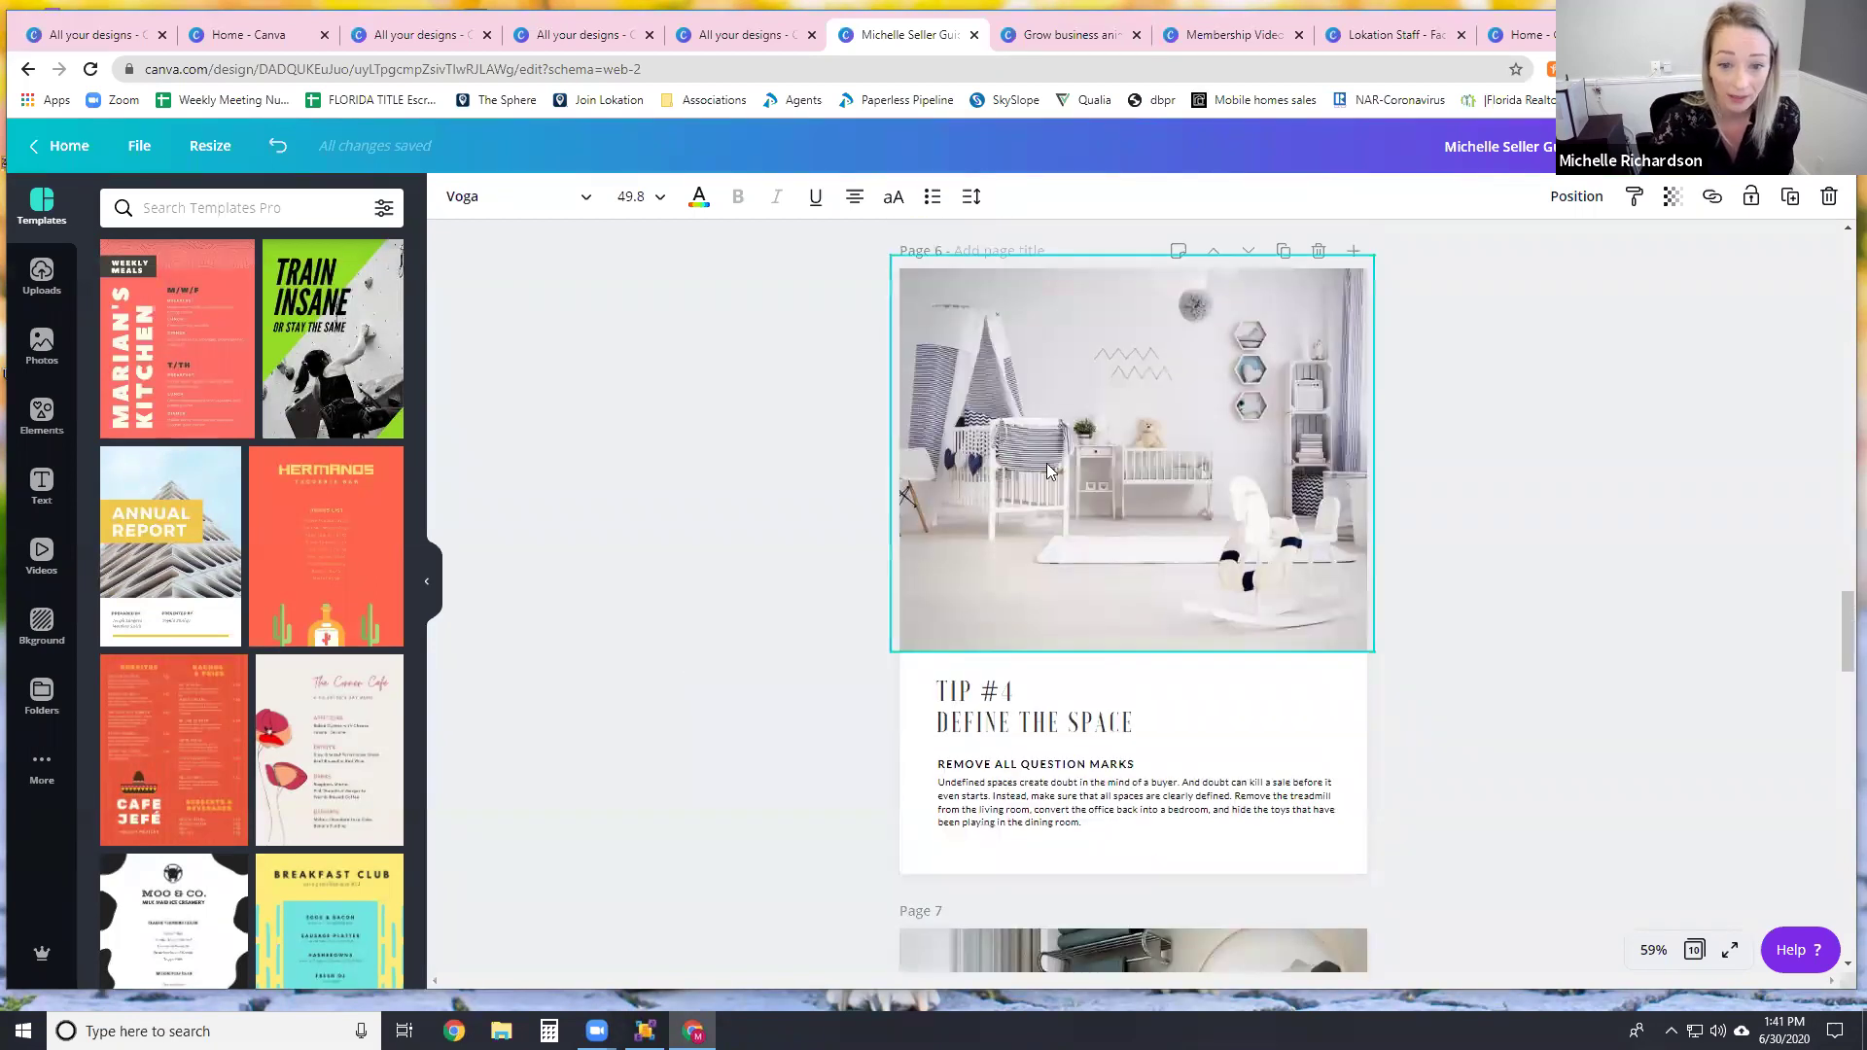
scroll(1218, 652, down, 5)
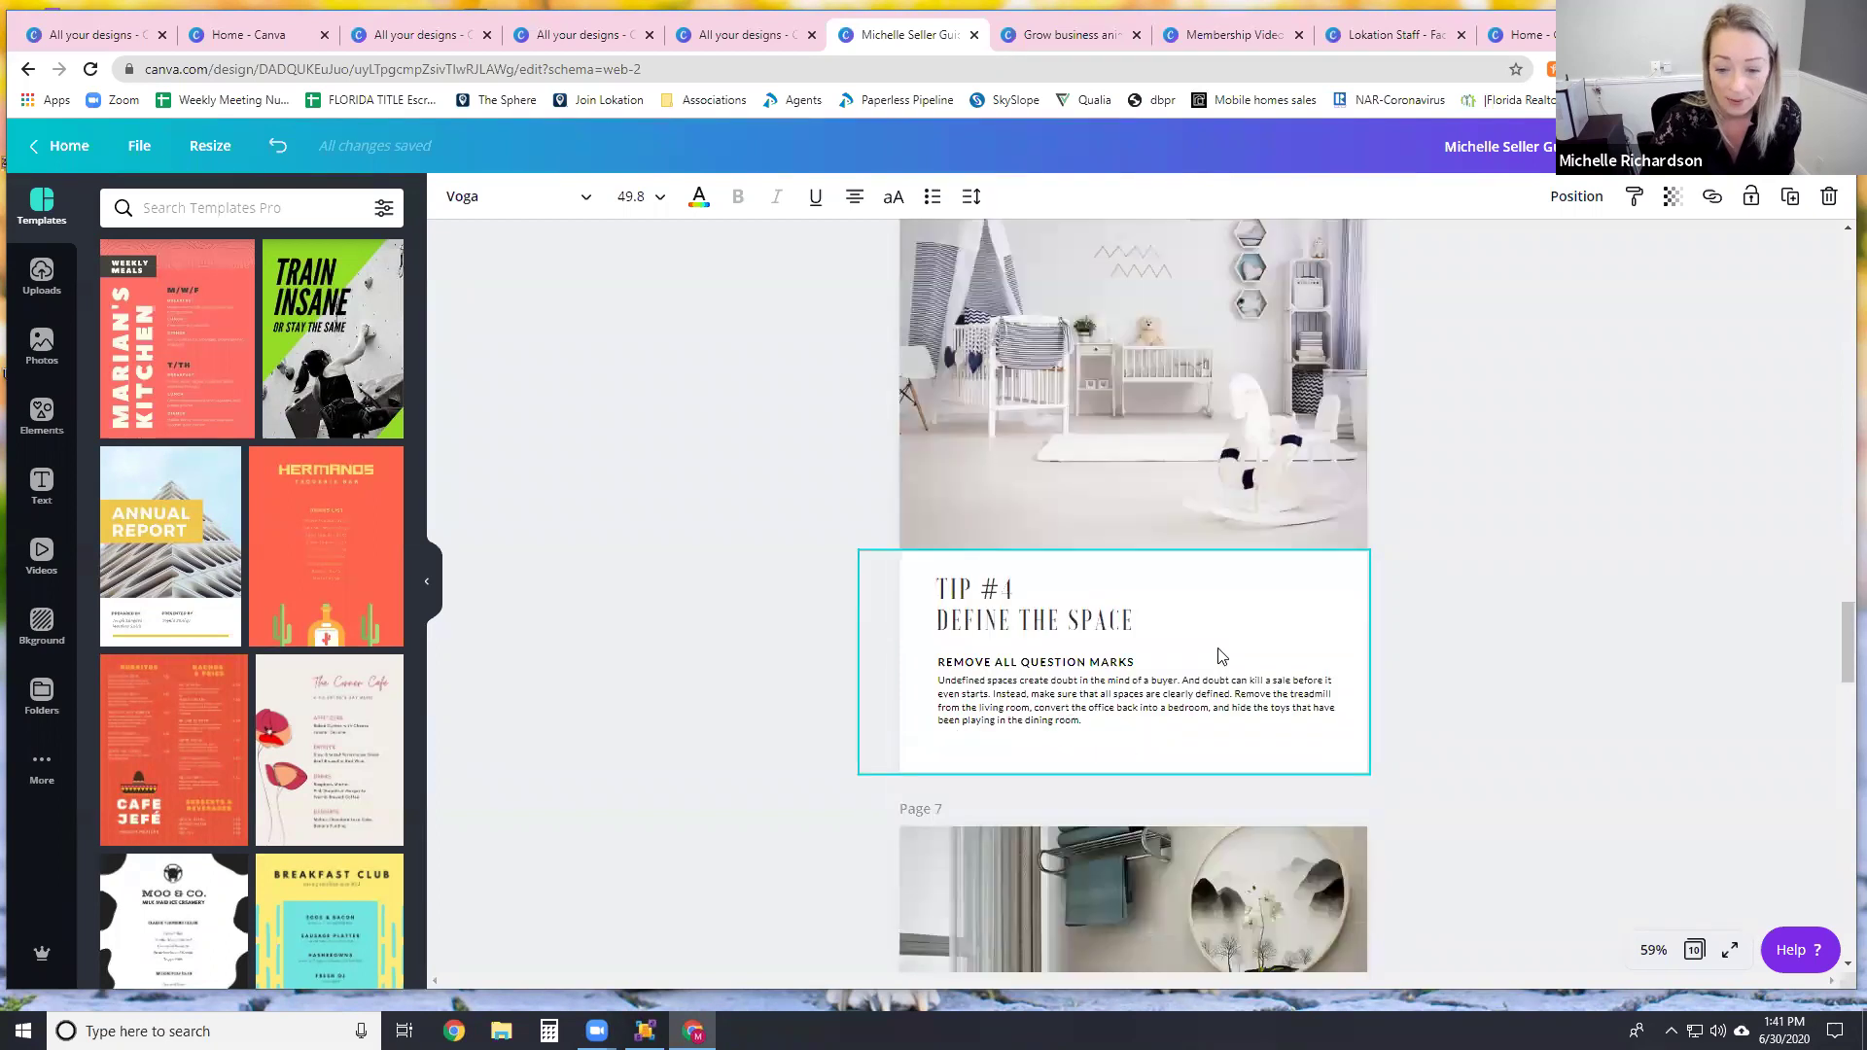
scroll(1217, 648, down, 5)
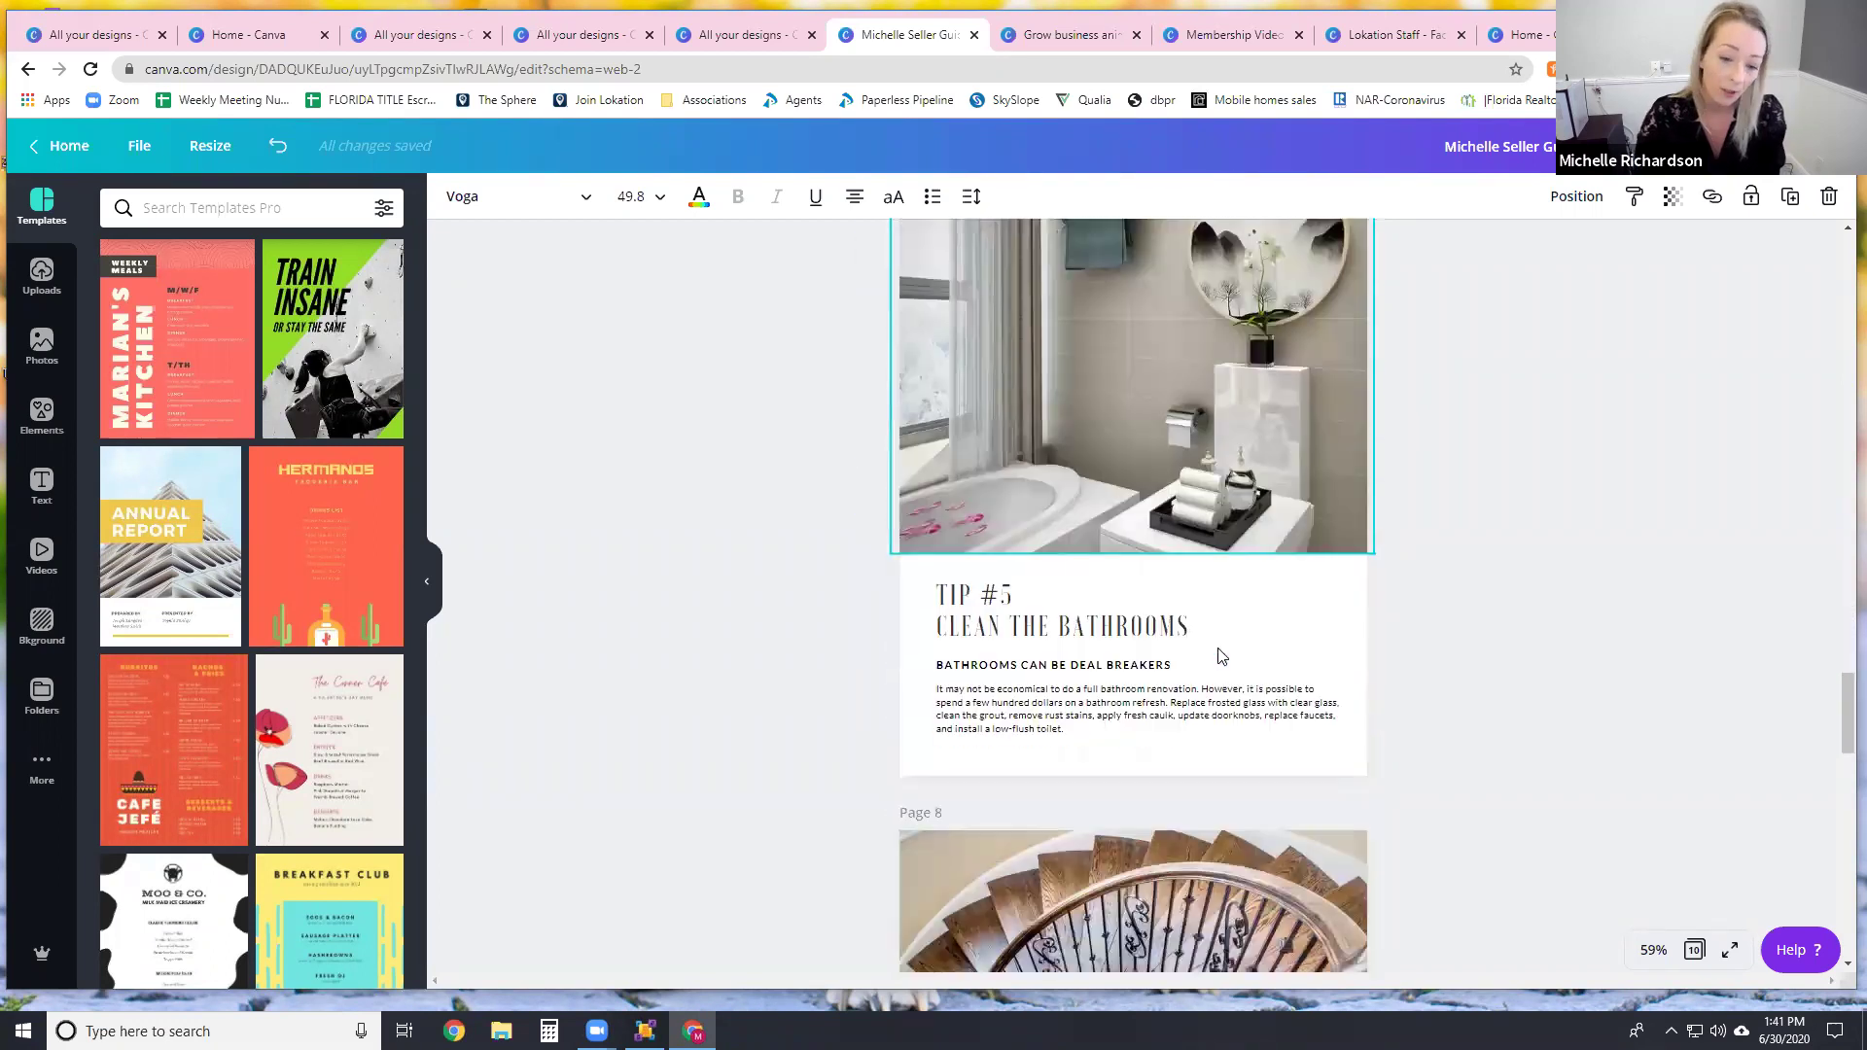
scroll(1217, 647, down, 2)
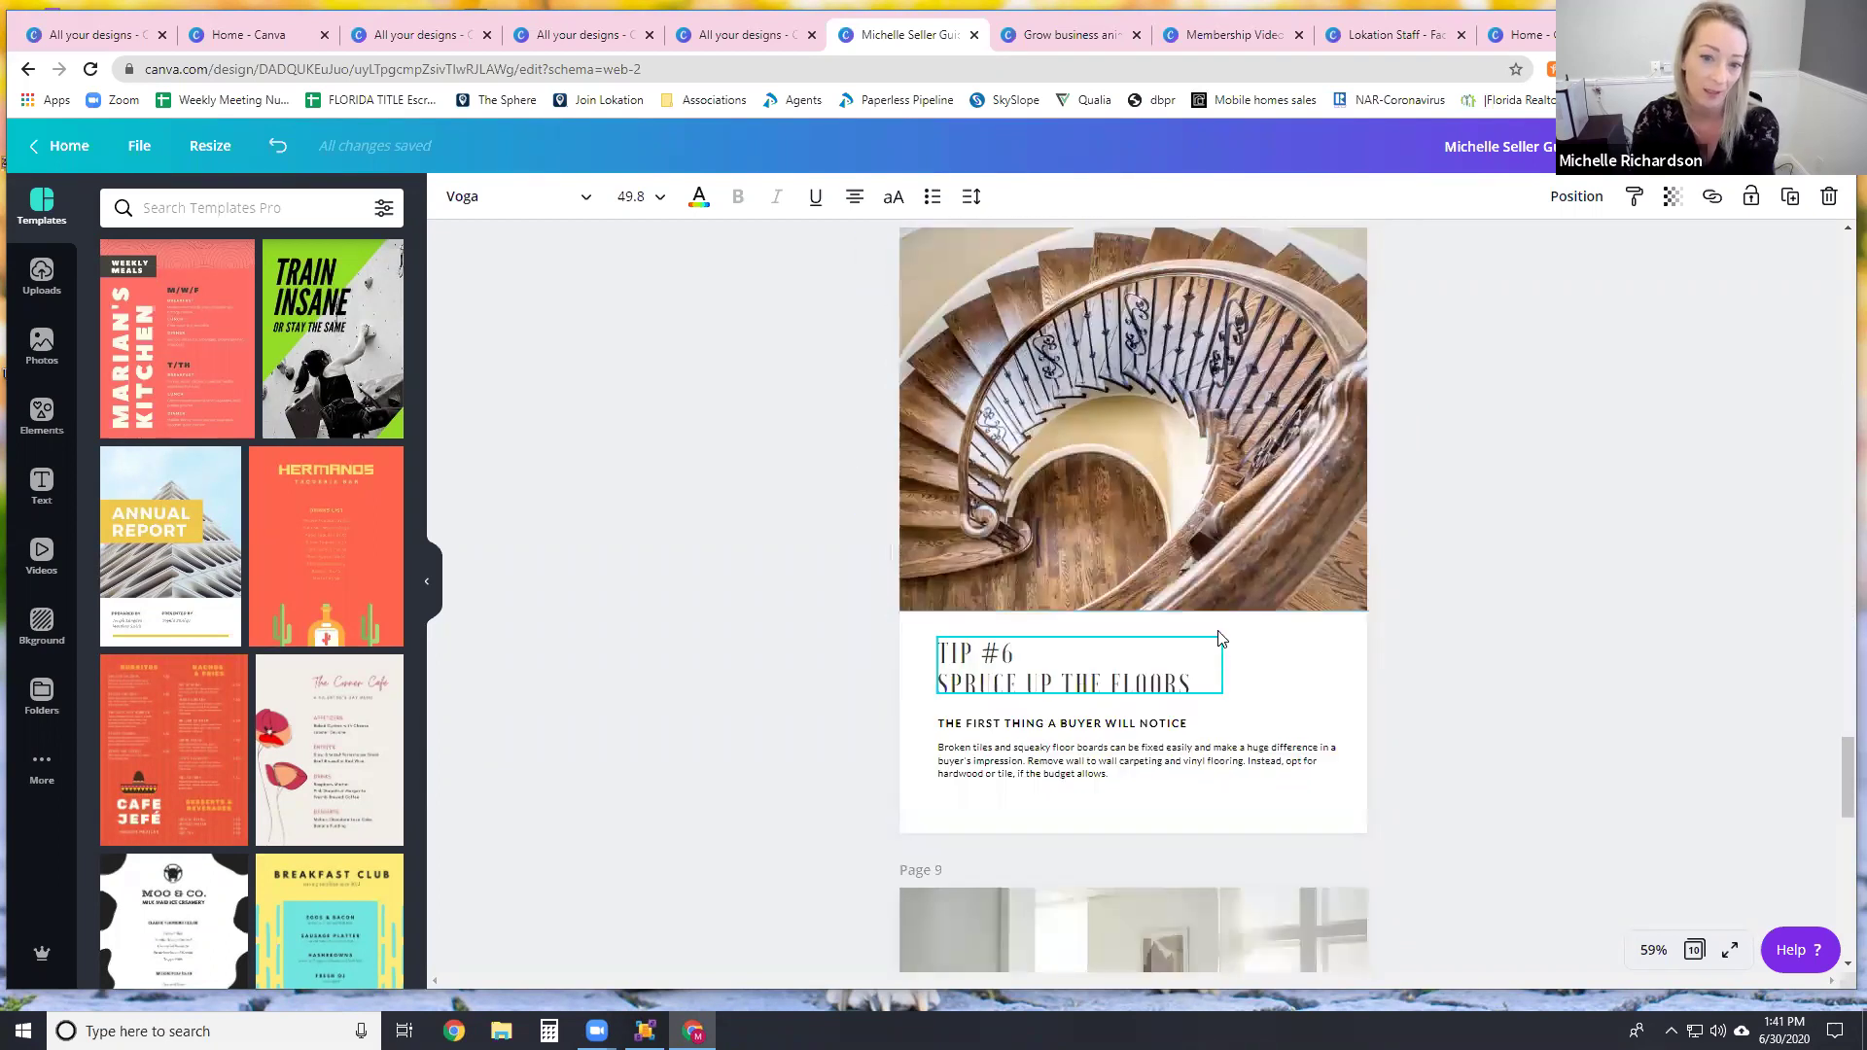
scroll(1128, 838, down, 2)
scroll(1073, 805, down, 3)
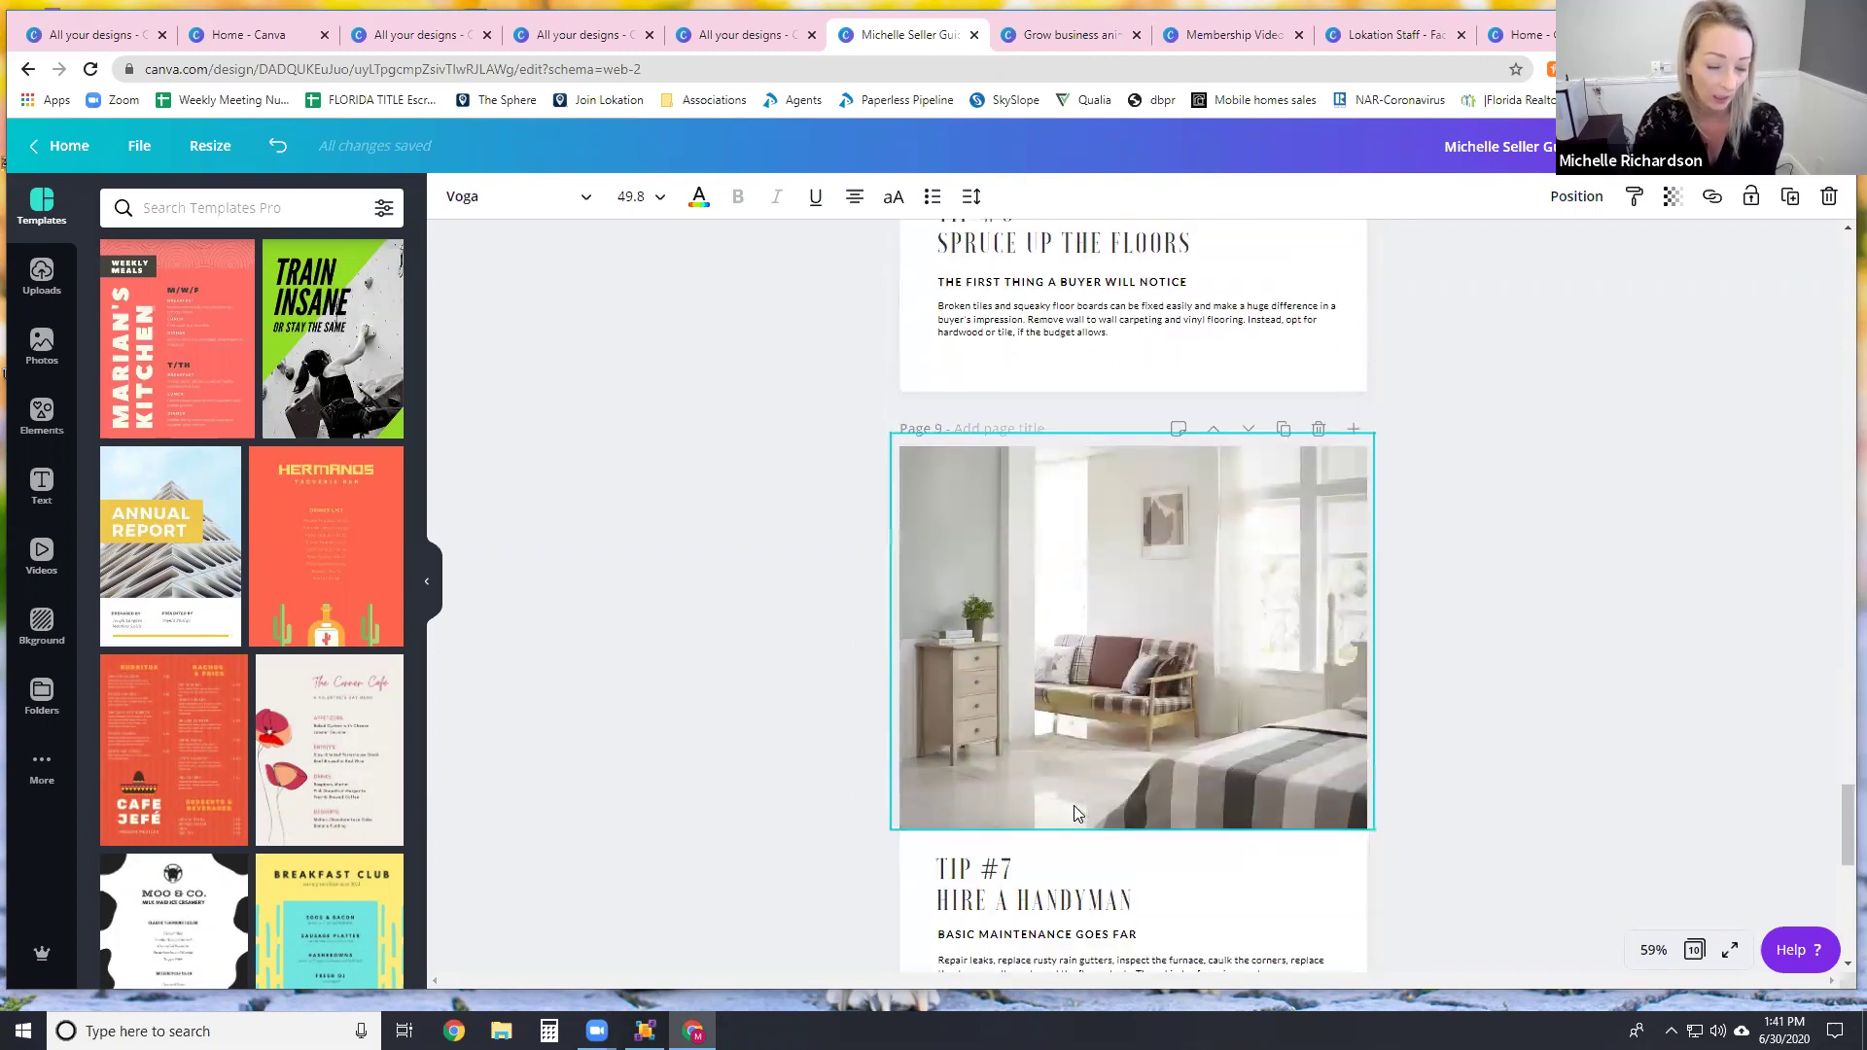
scroll(1074, 805, down, 2)
scroll(1074, 805, down, 2)
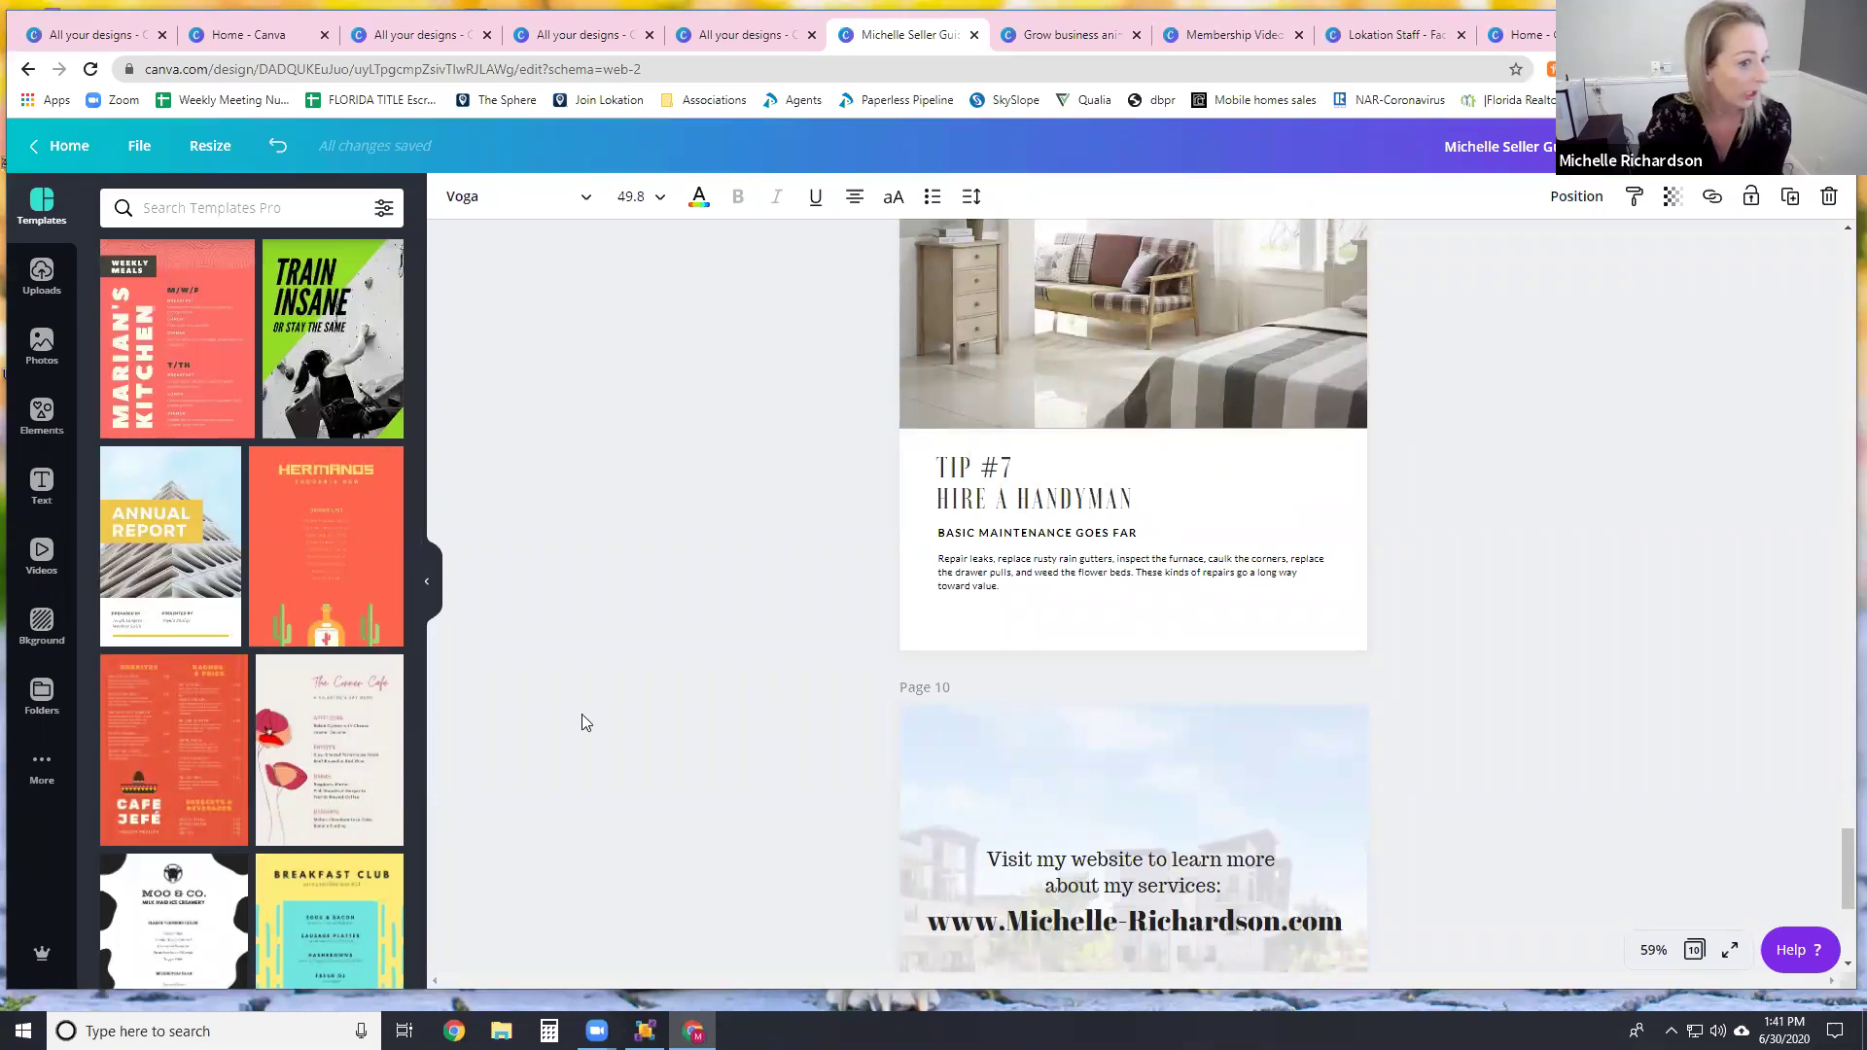
Step: Leave the seller guide open and return to the list of all designs
scroll(1577, 673, up, 4)
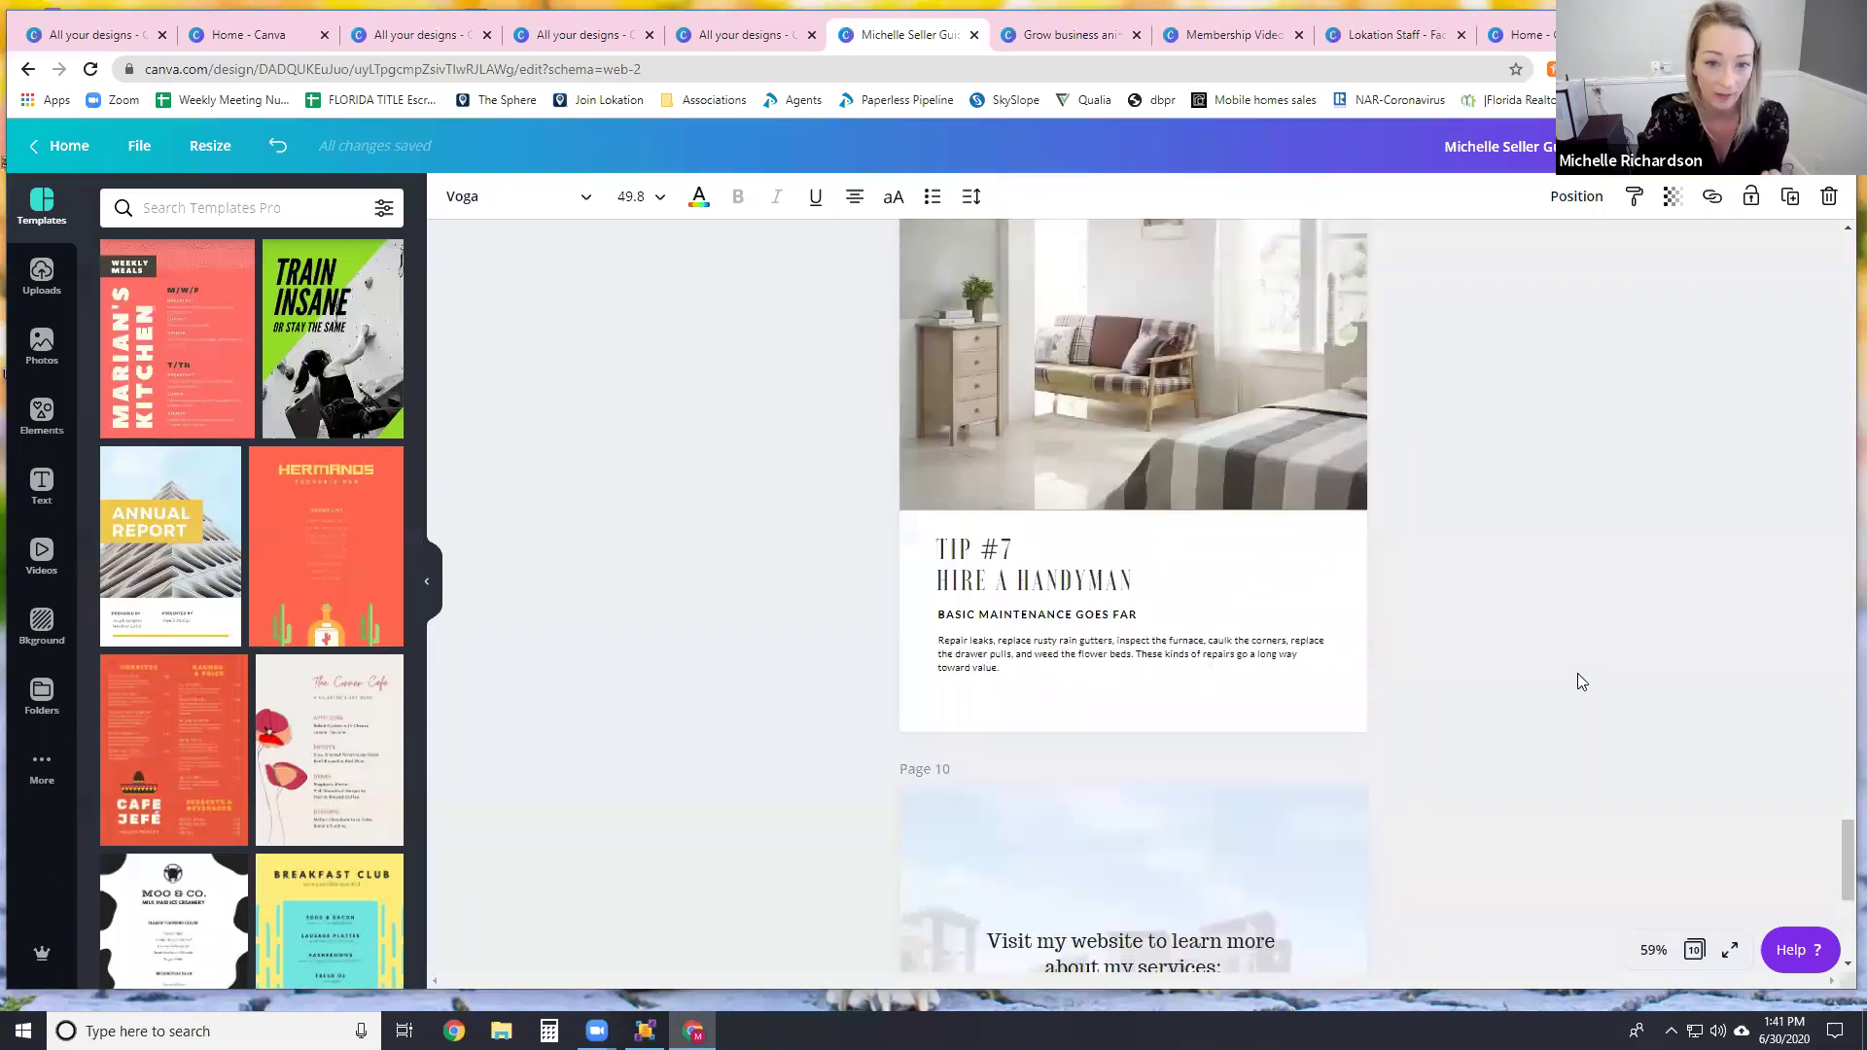
scroll(1580, 682, up, 12)
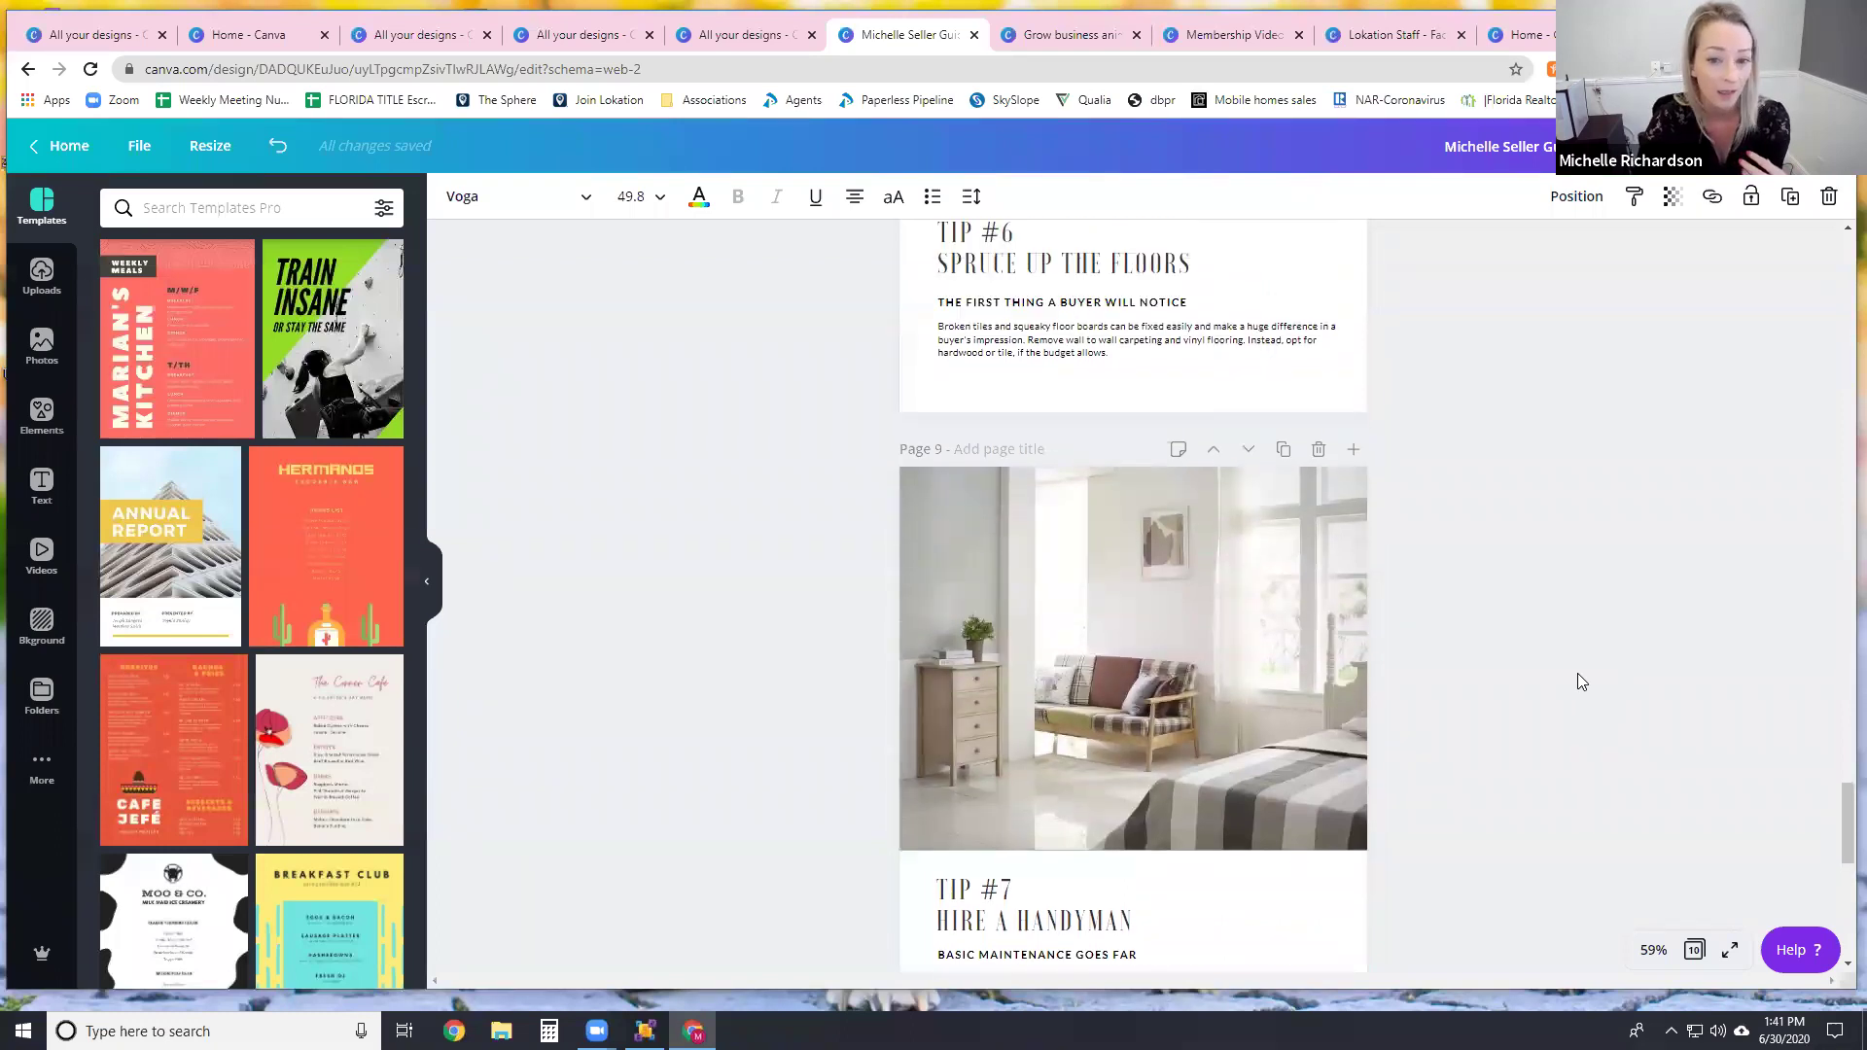
scroll(1577, 675, up, 3)
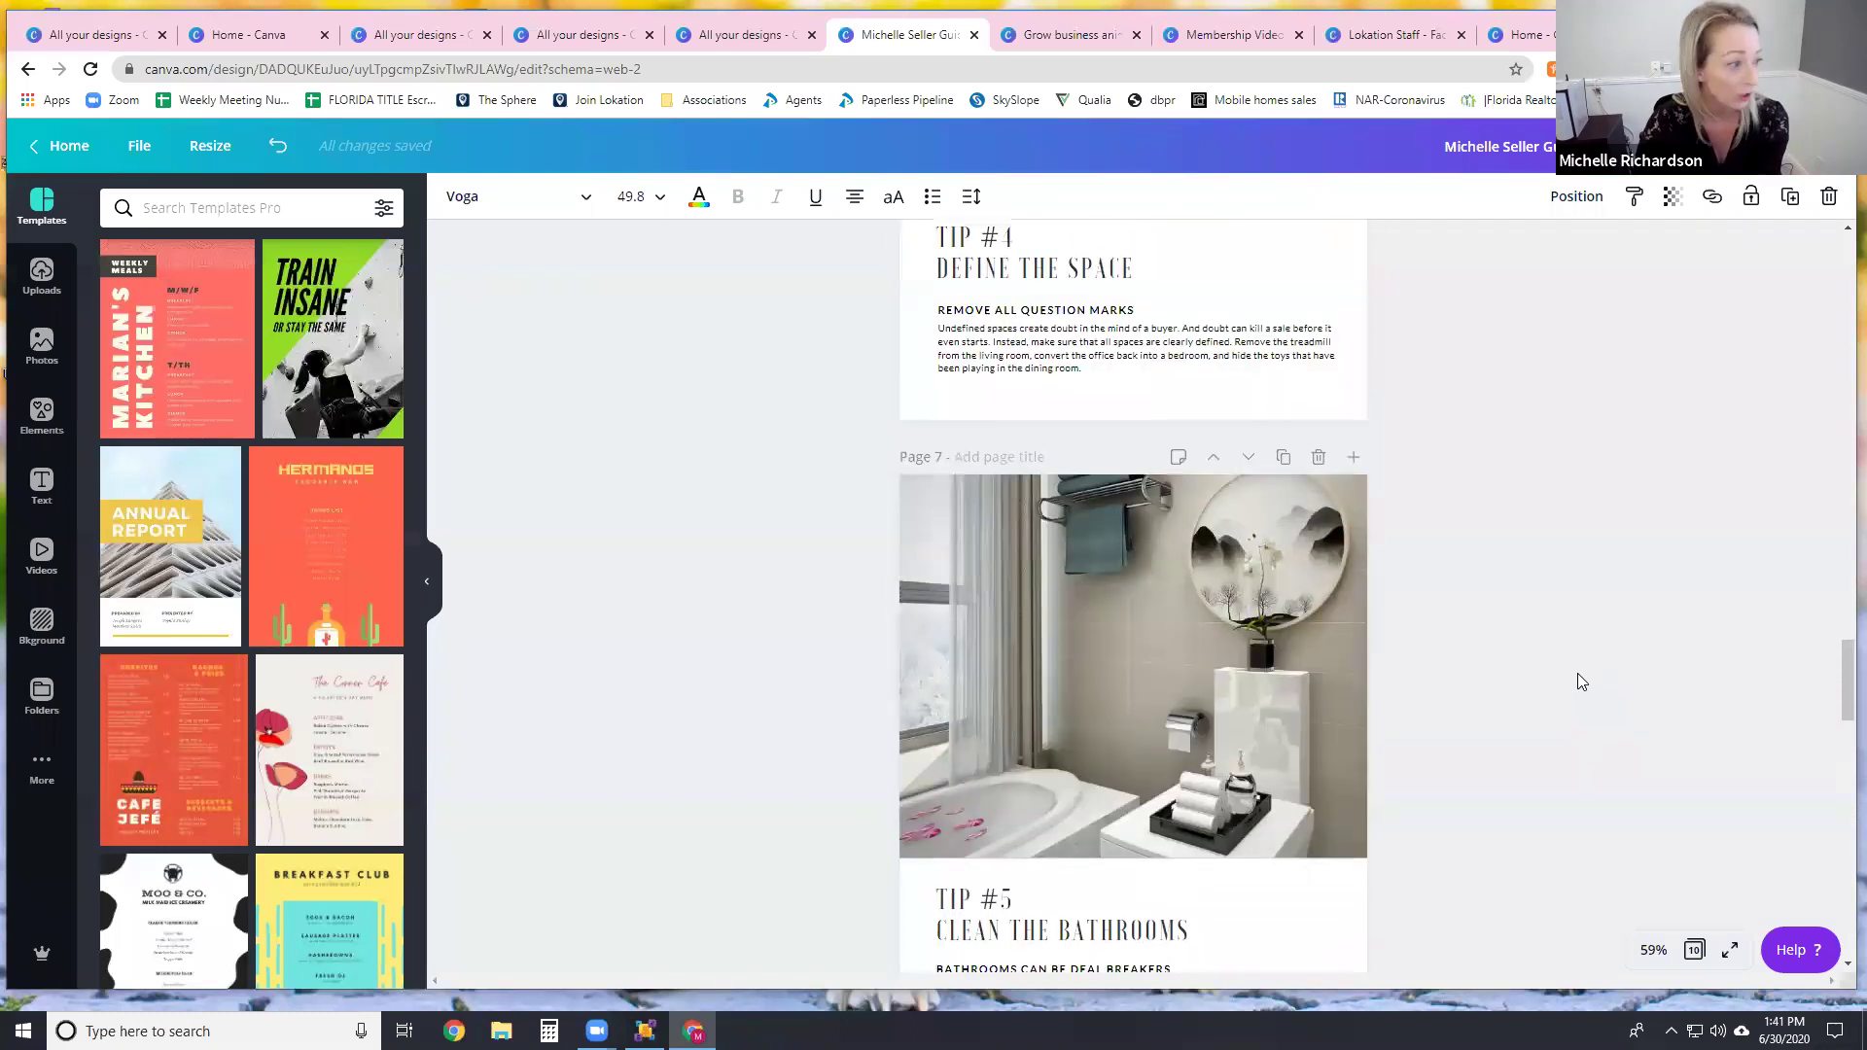
scroll(1566, 662, up, 16)
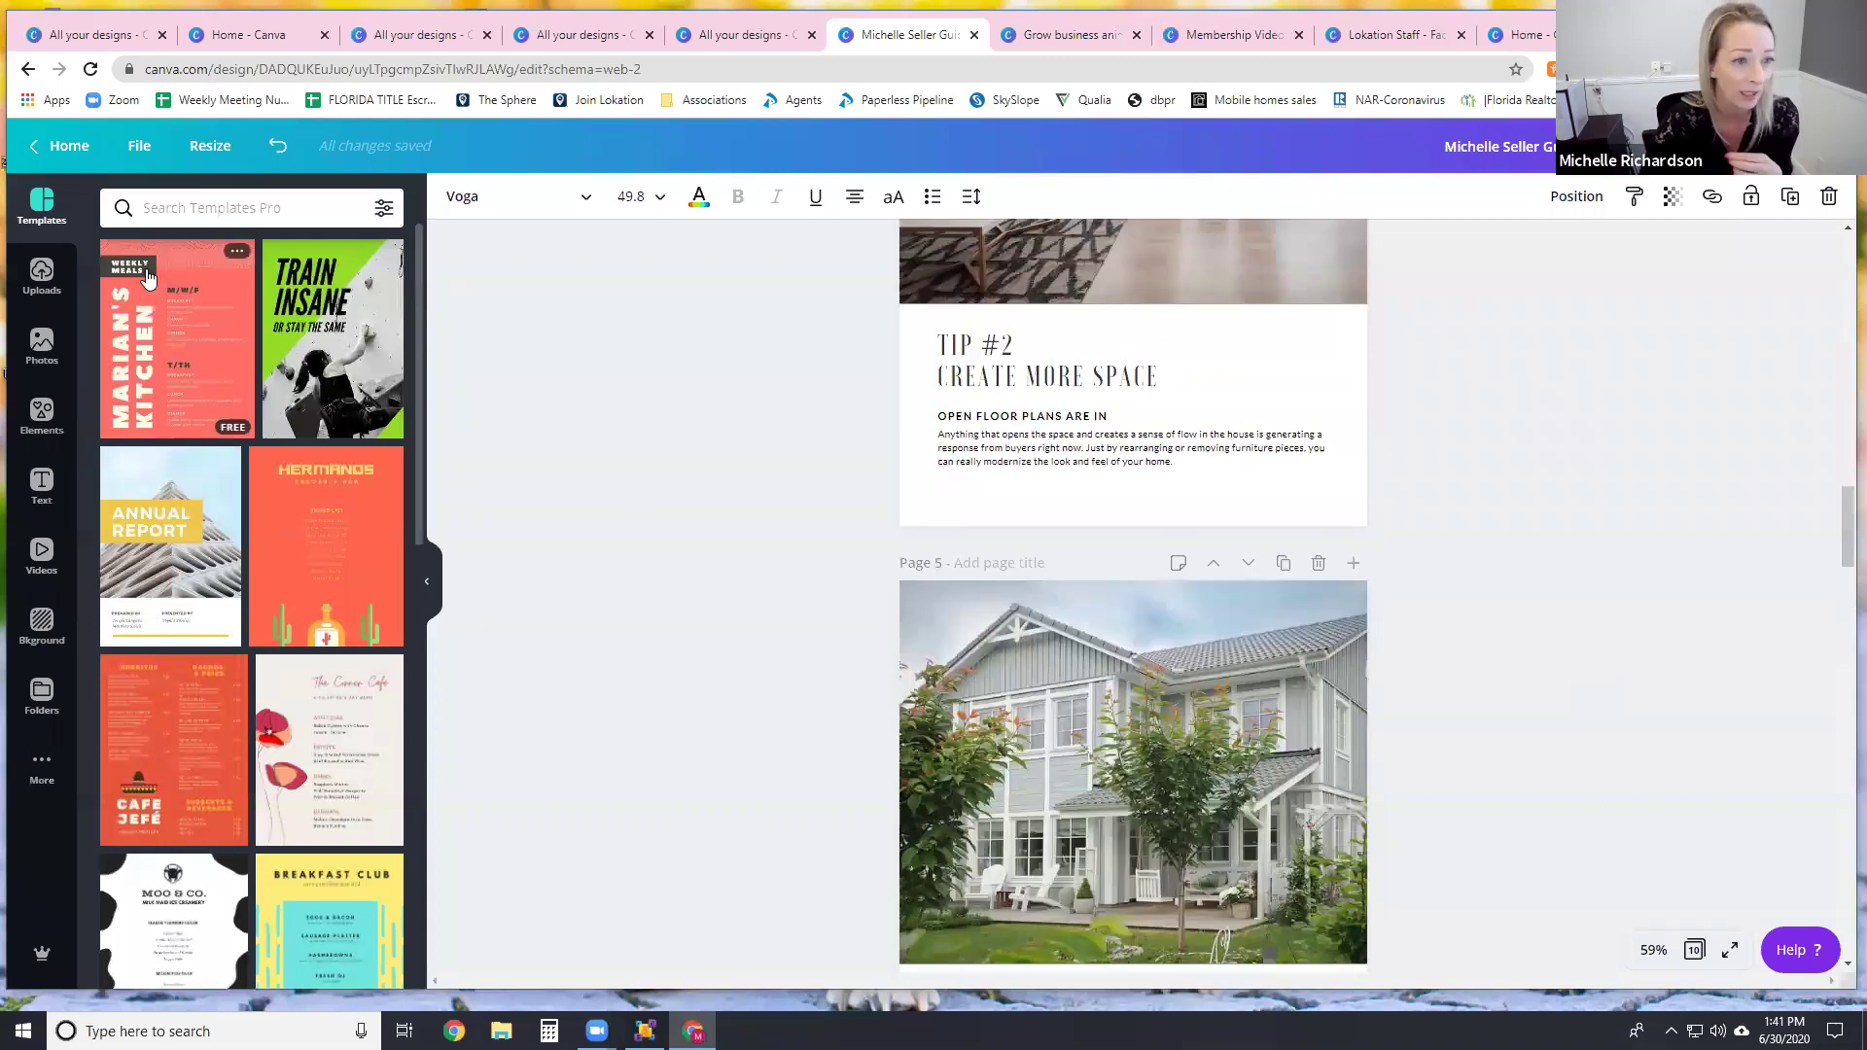
click(740, 34)
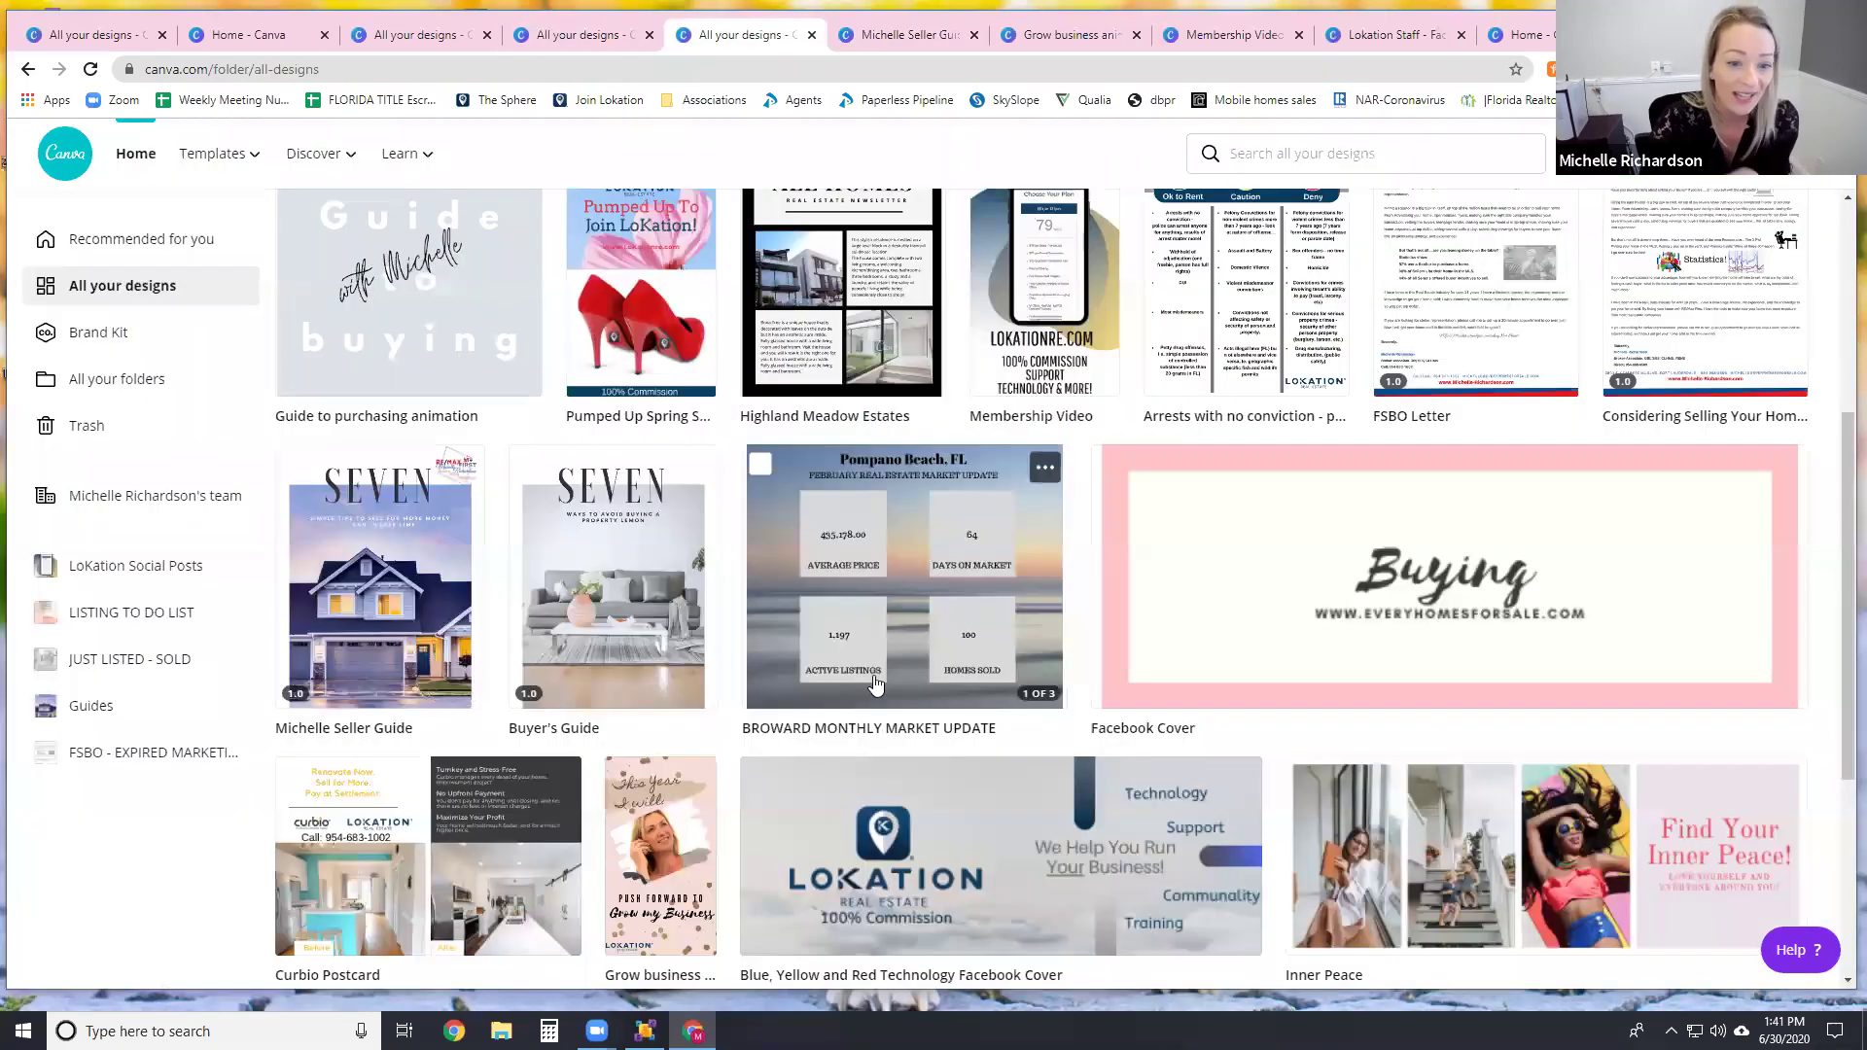
Step: Open the BROWARD MONTHLY MARKET UPDATE design from the list of all designs
scroll(728, 777, down, 1)
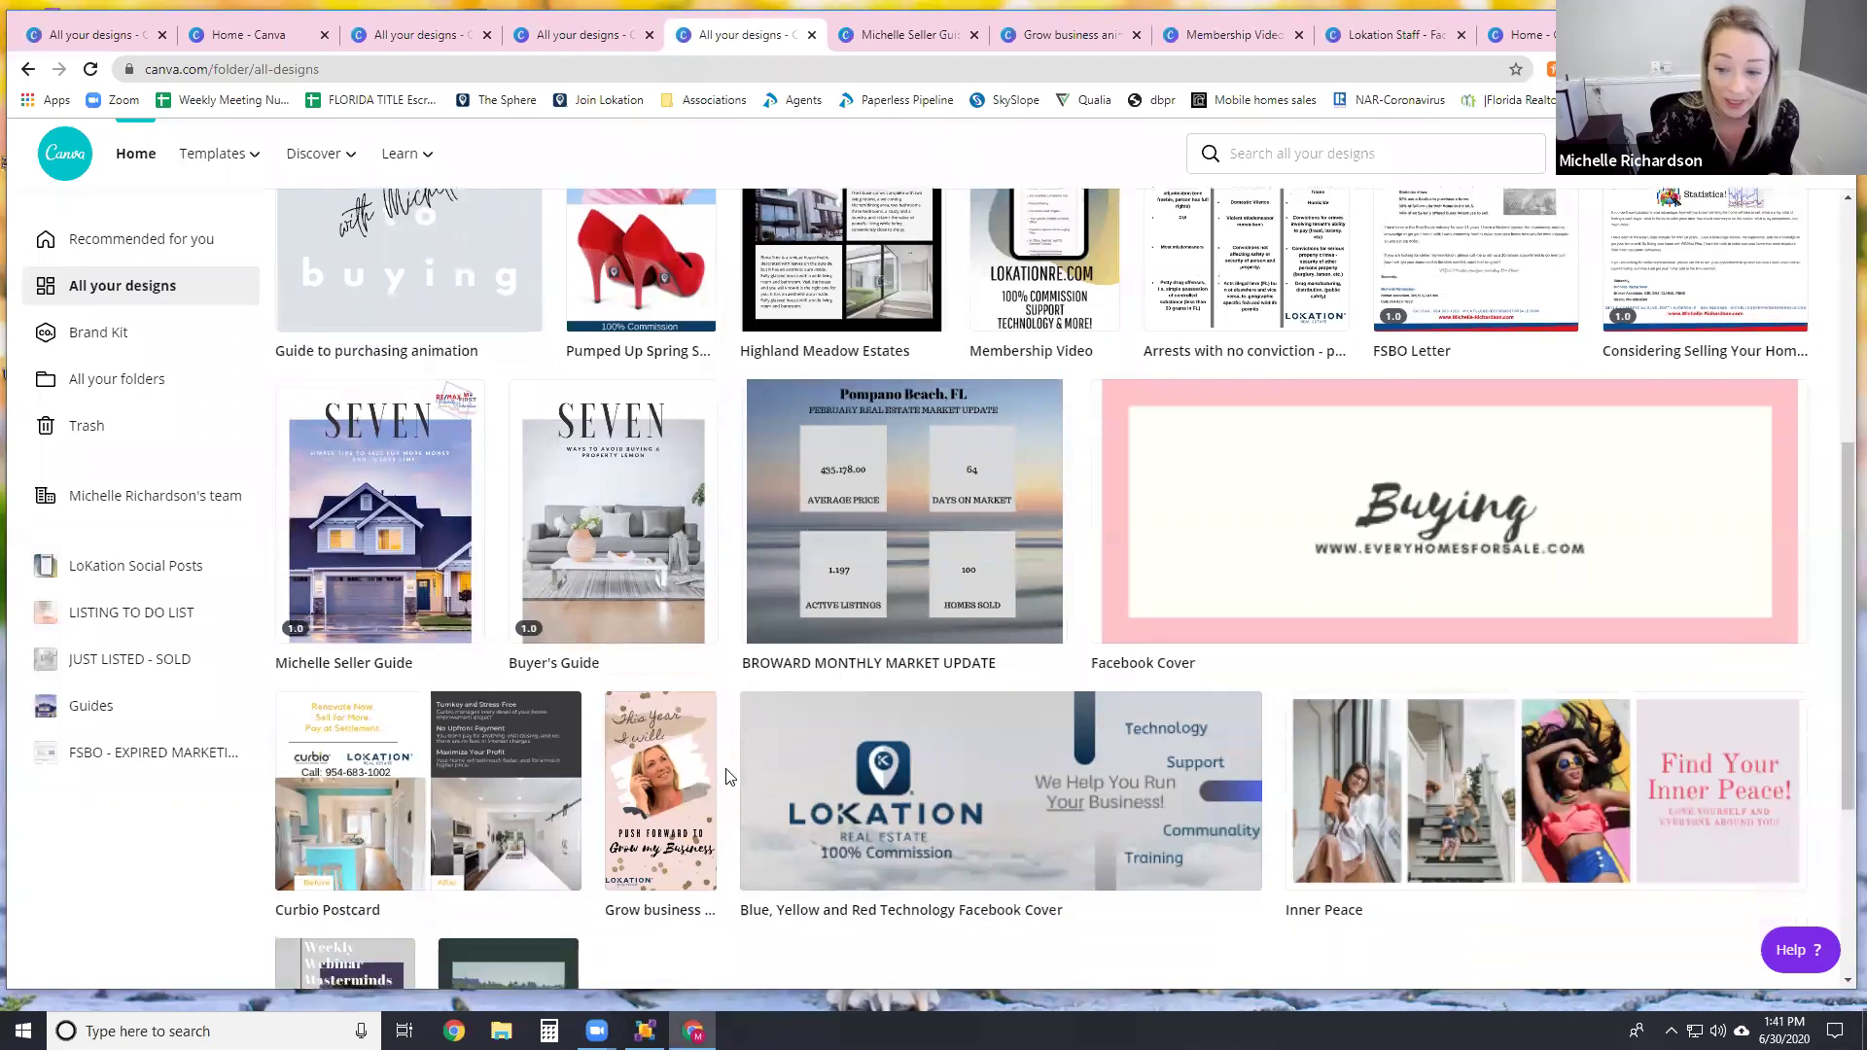
click(758, 514)
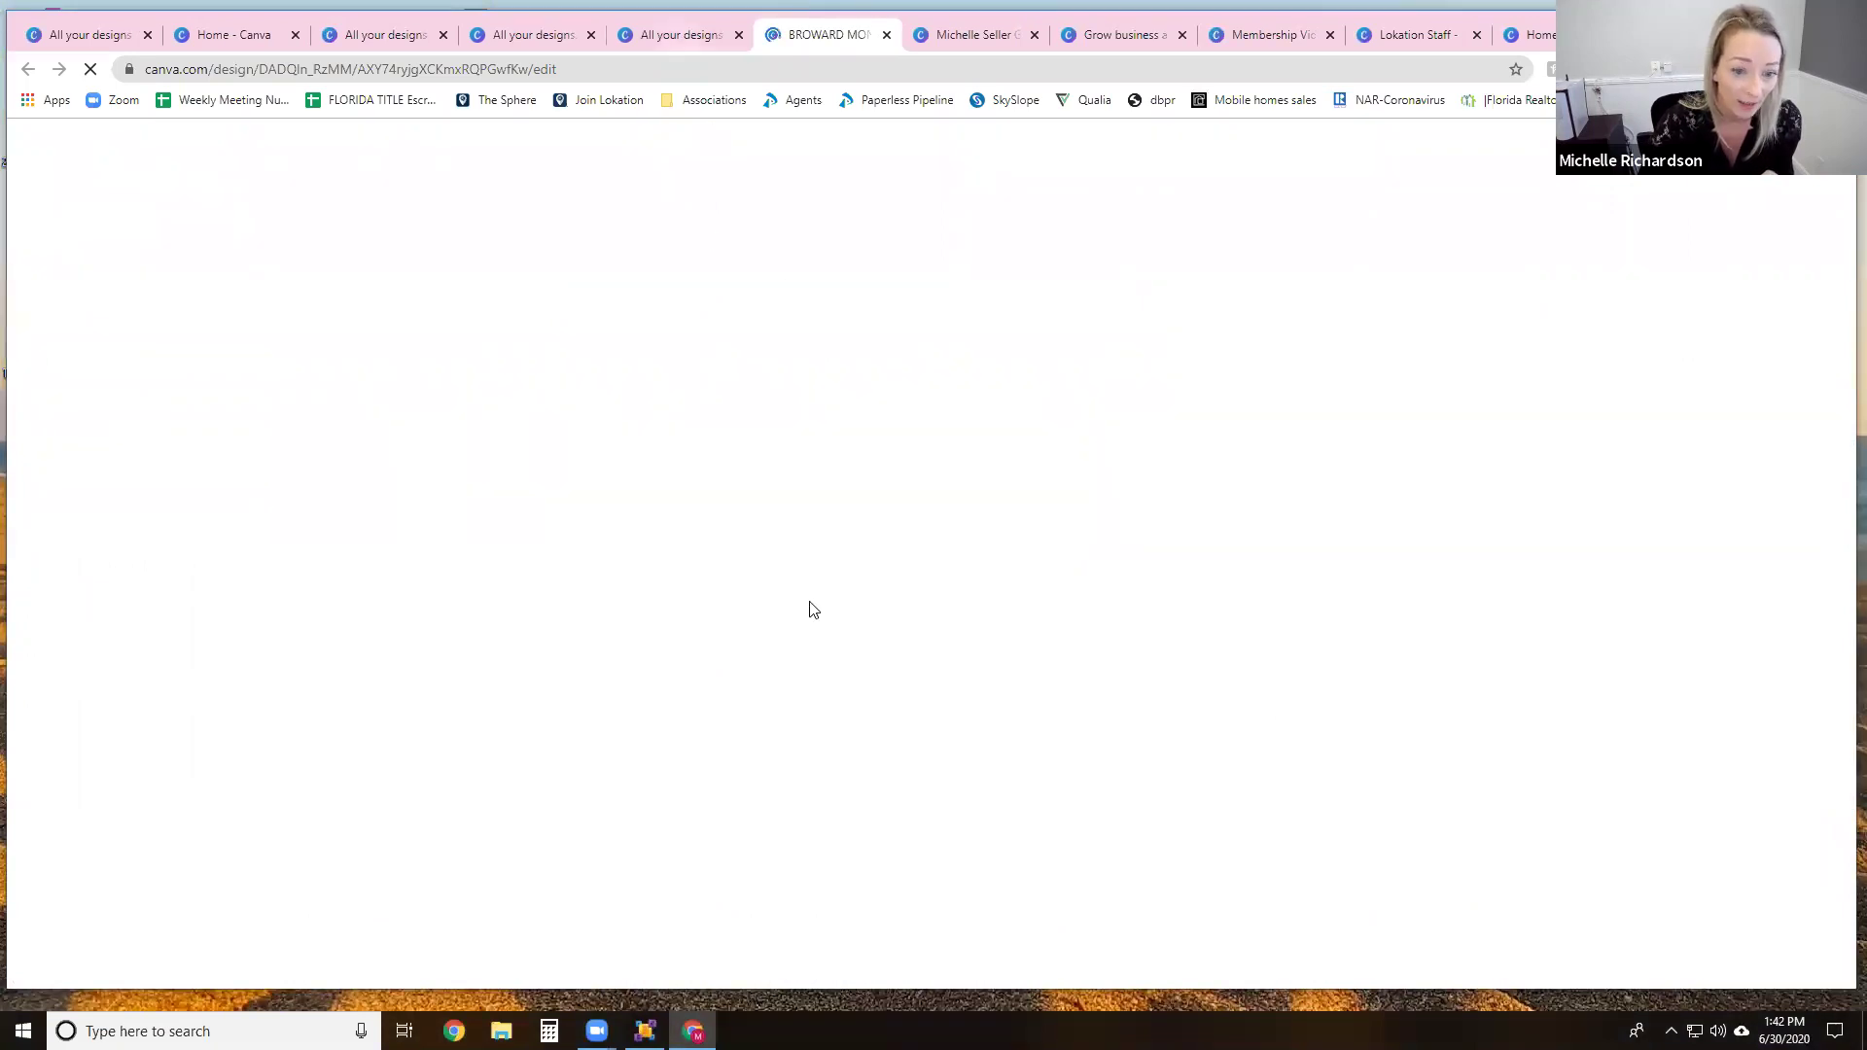
key(ctrl+shift+Tab)
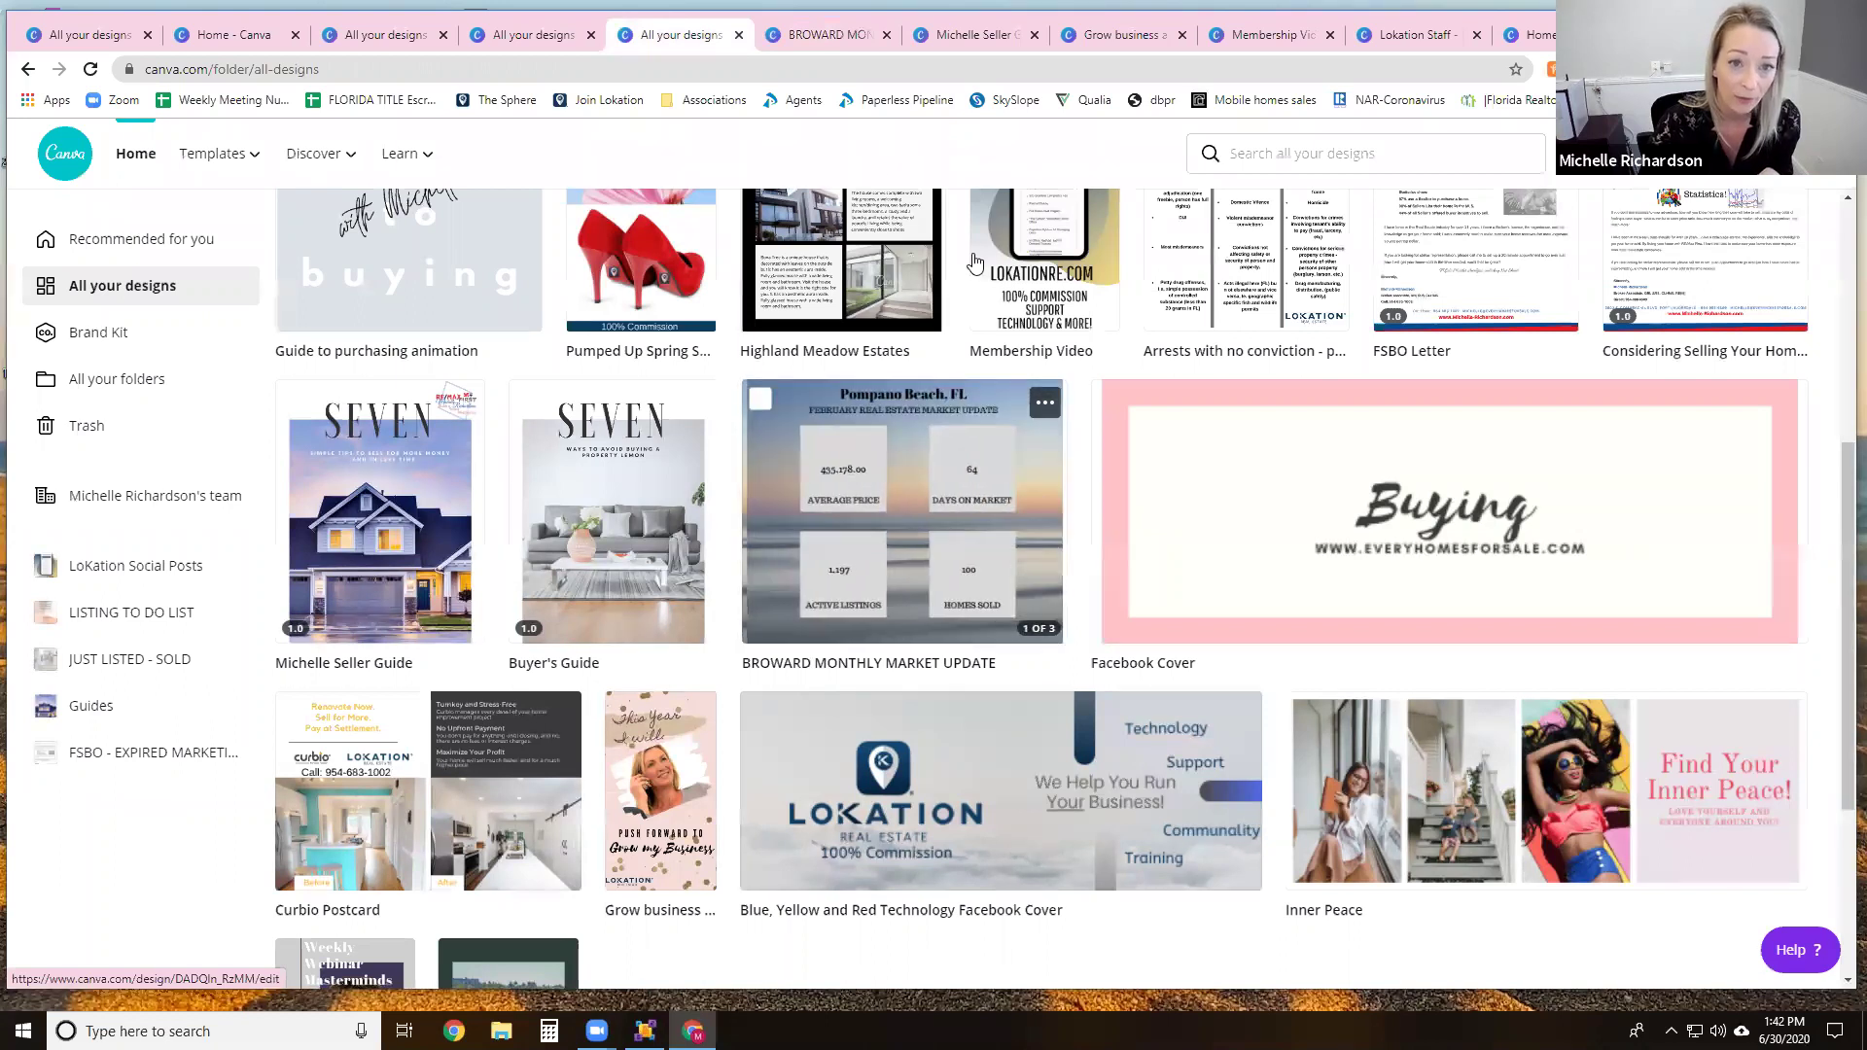
key(ctrl+Tab)
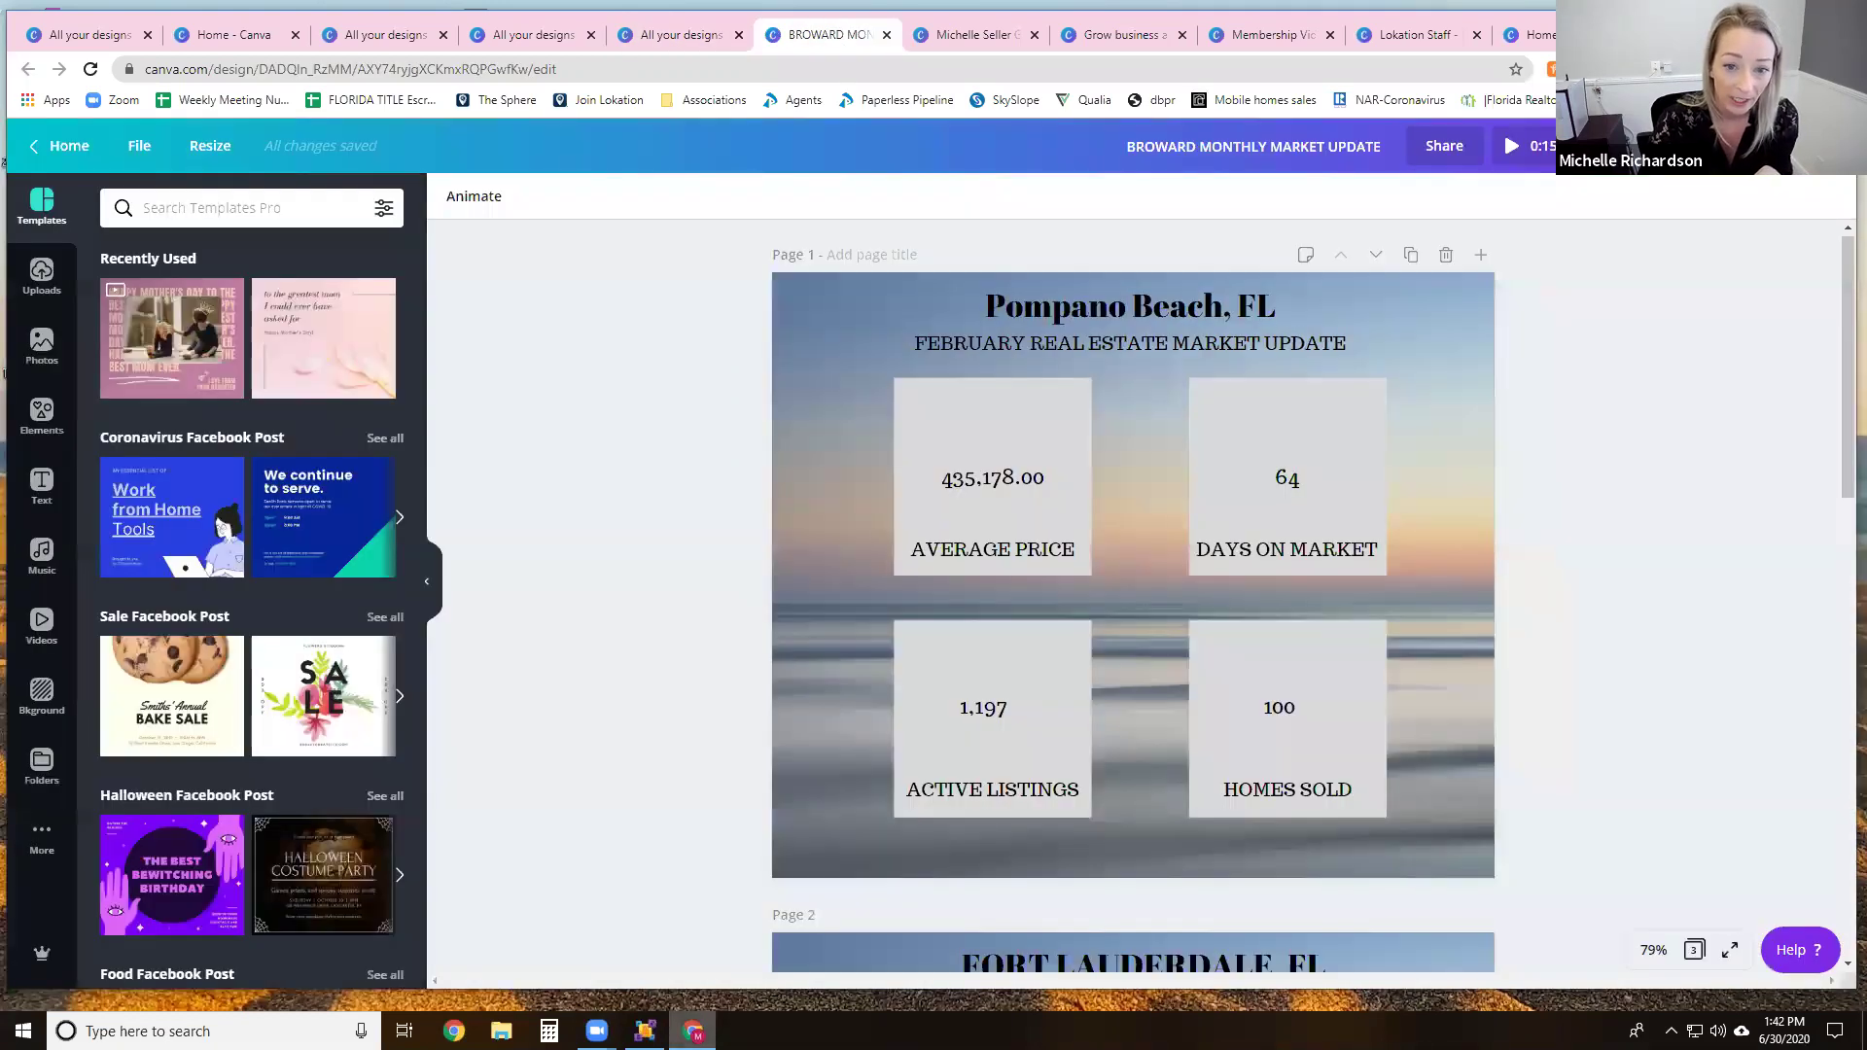
Step: Select the average price box and its label on the Pompano Beach page, and look through the market update to page 3
click(955, 405)
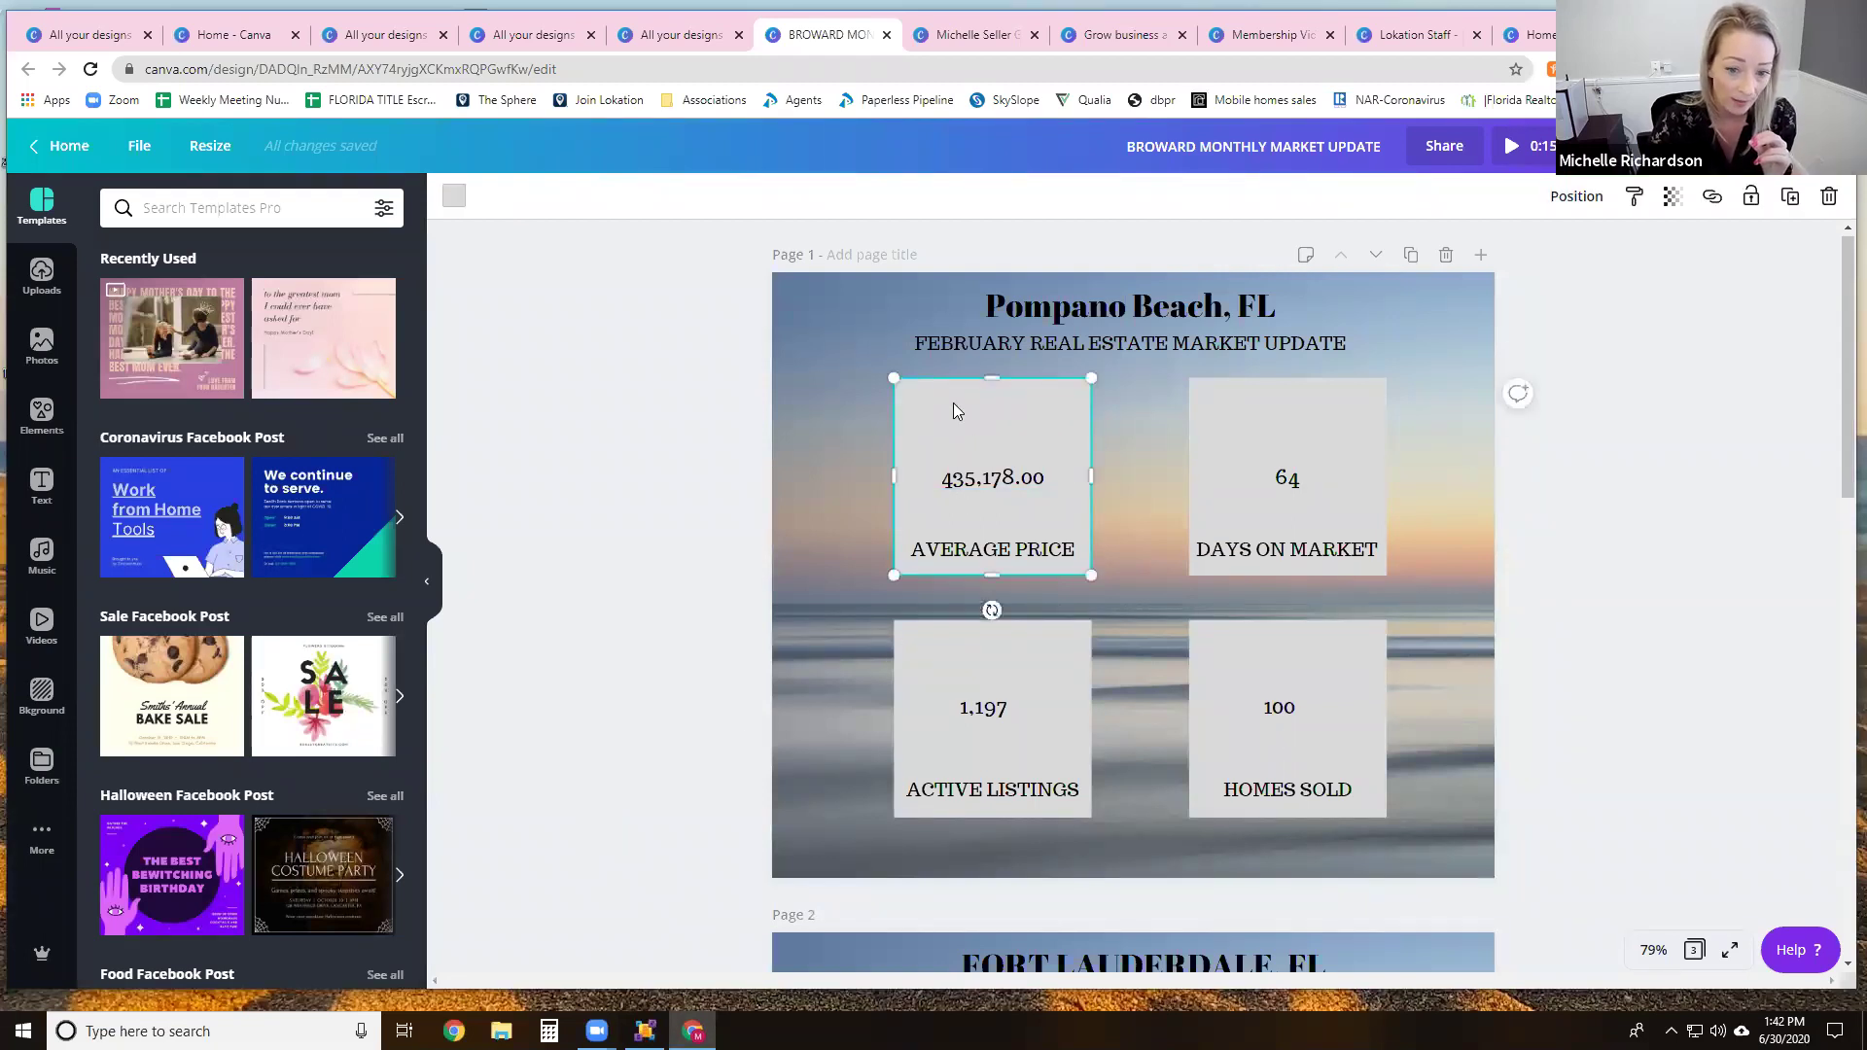
click(949, 512)
click(950, 557)
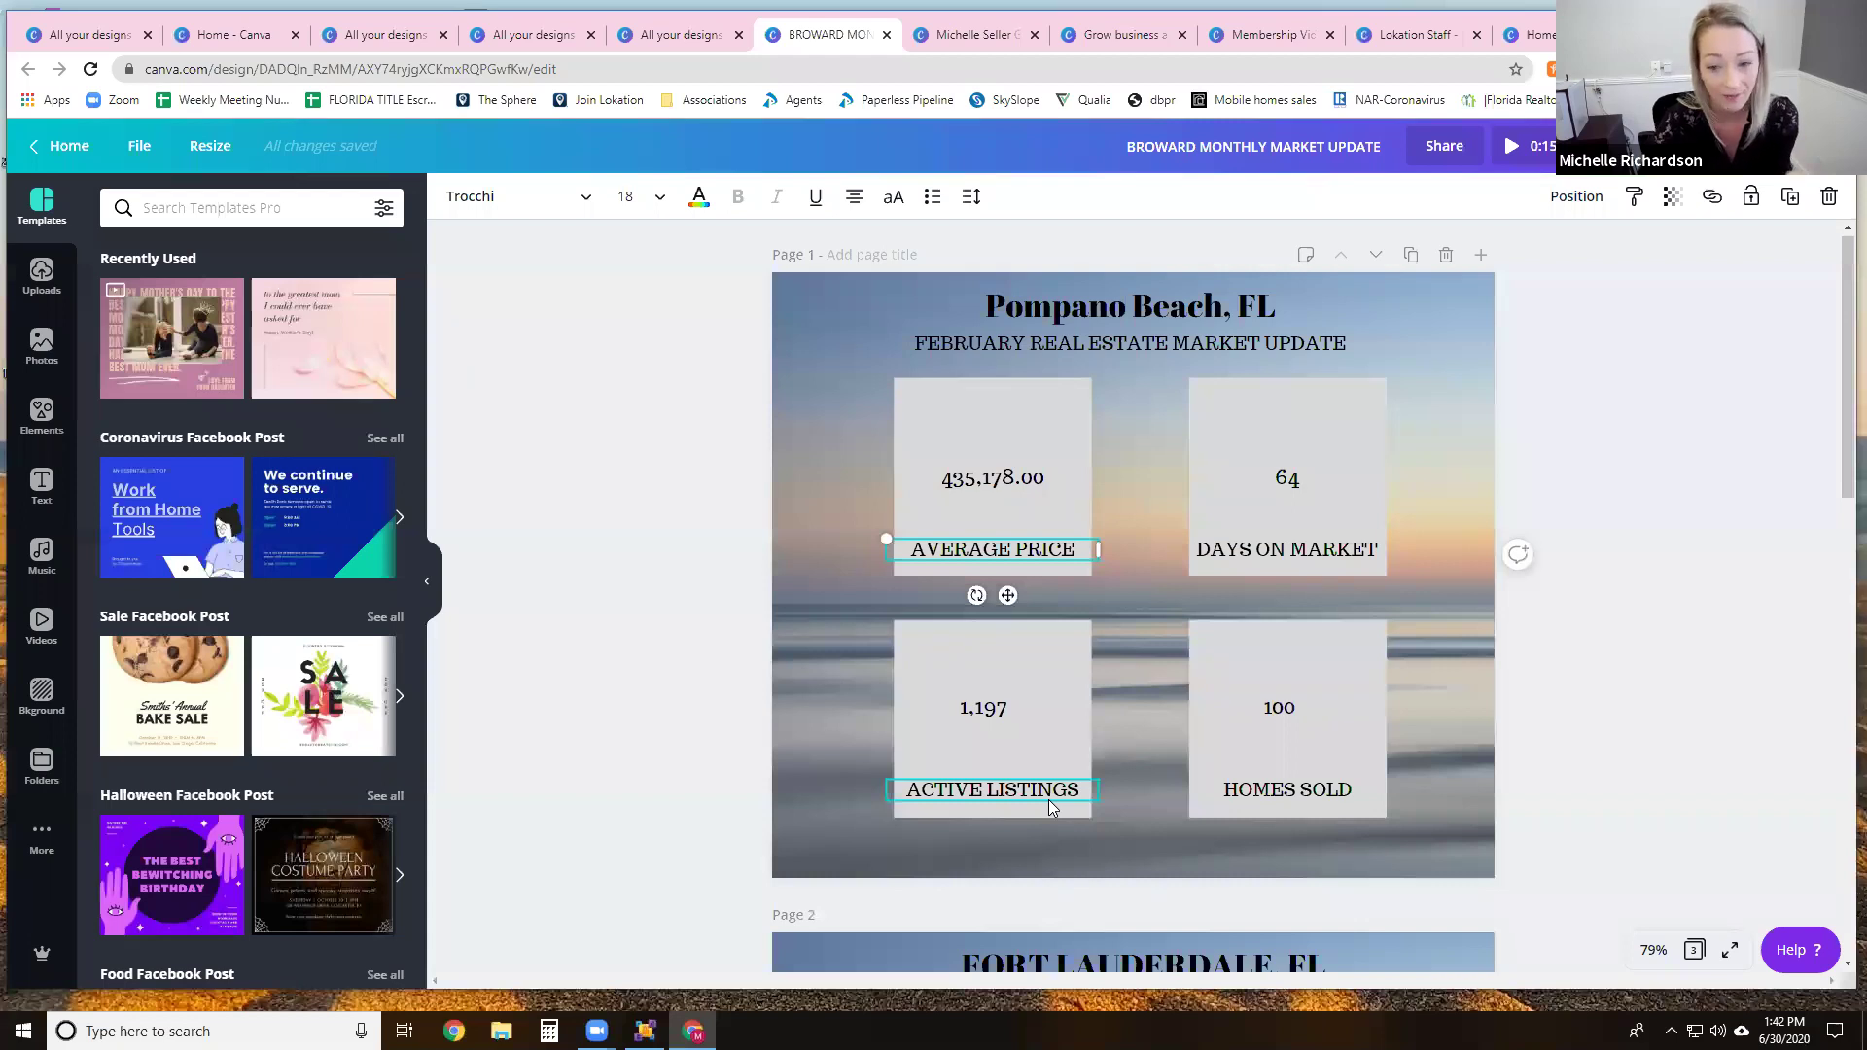
scroll(1330, 783, down, 1)
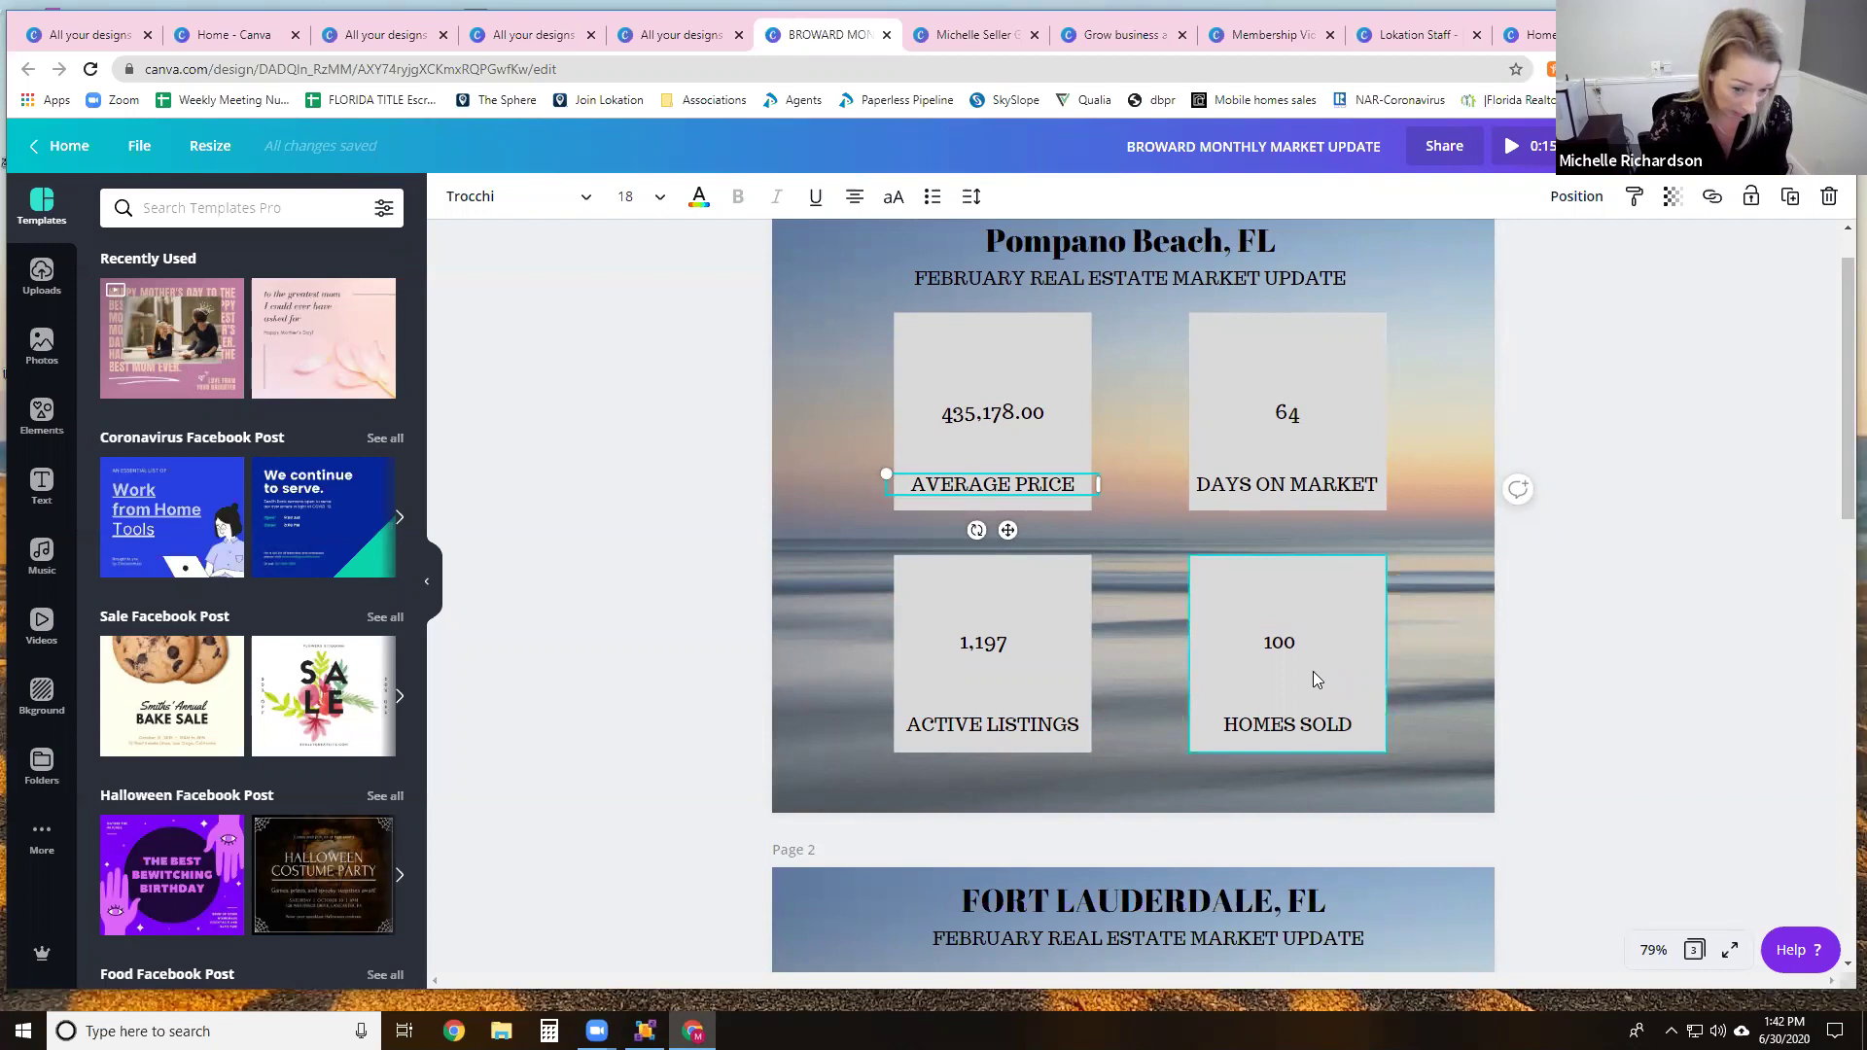
scroll(1313, 673, down, 5)
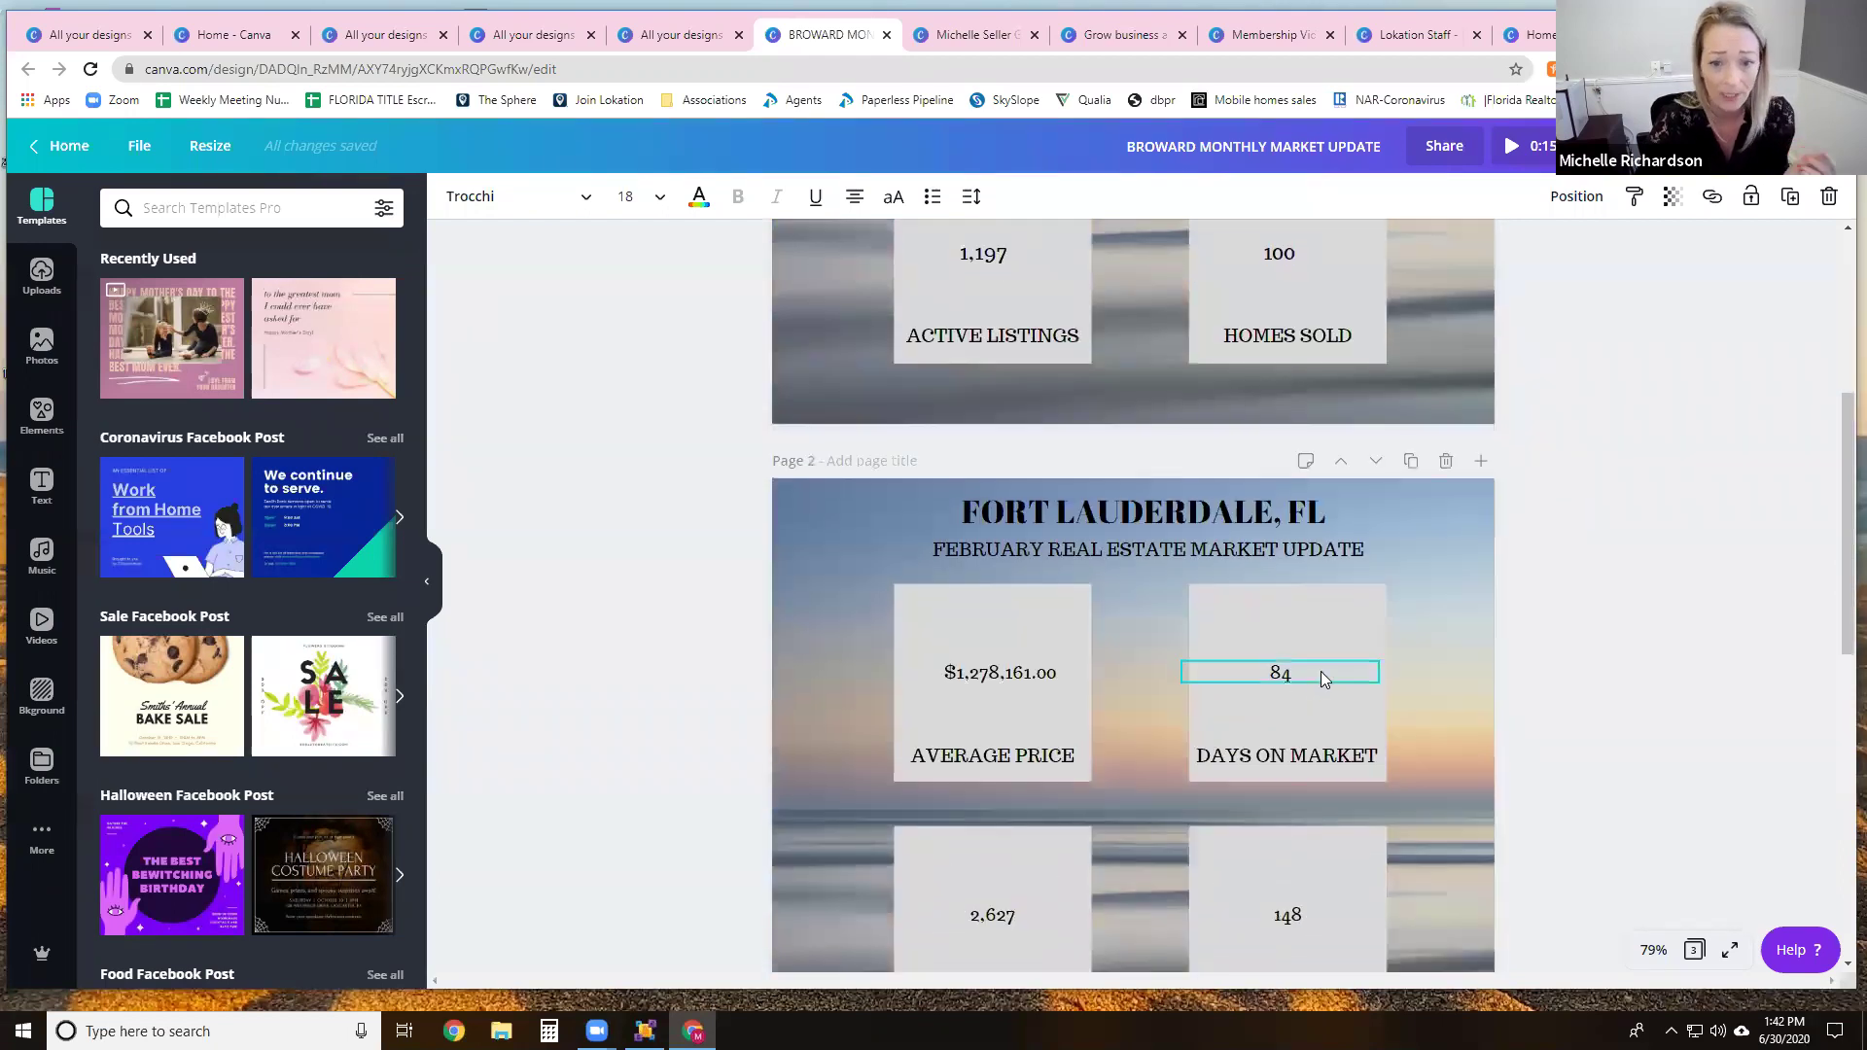
scroll(1321, 671, down, 10)
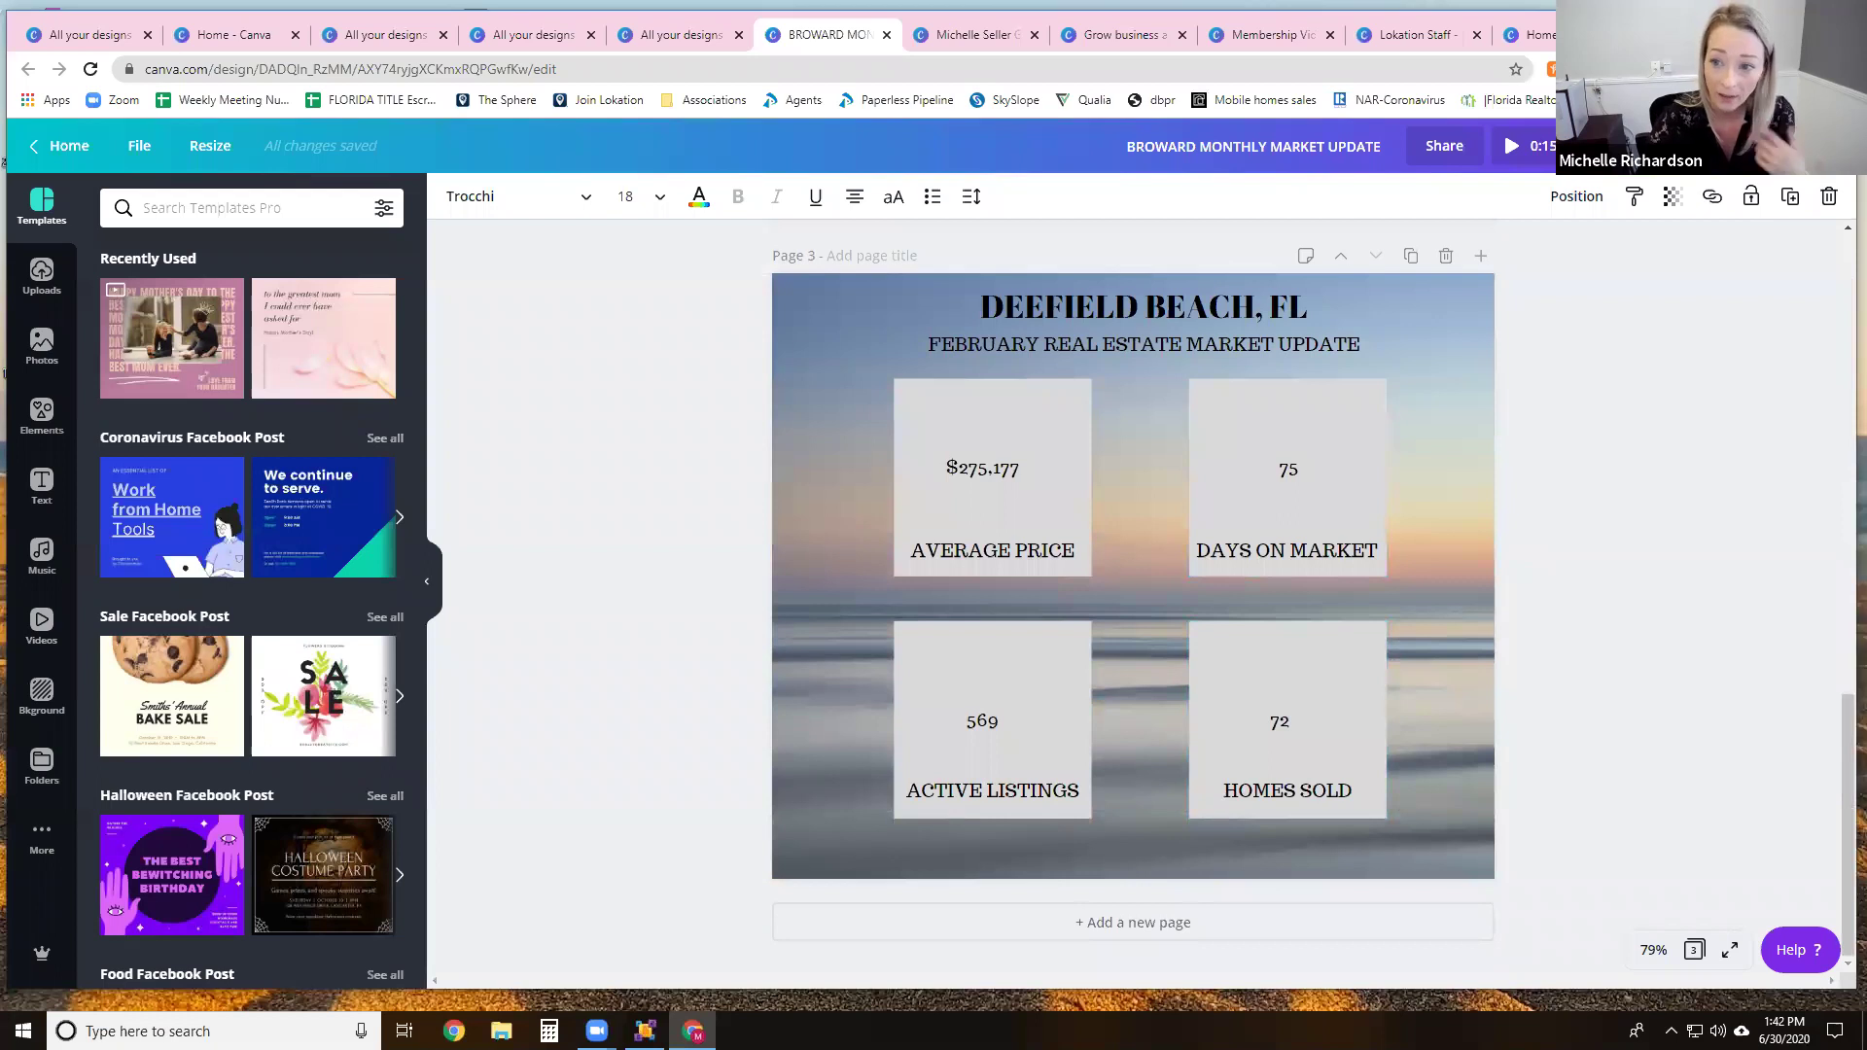
Step: Review the market update's download file types, including Video and GIF, and close the download options without downloading
click(1614, 146)
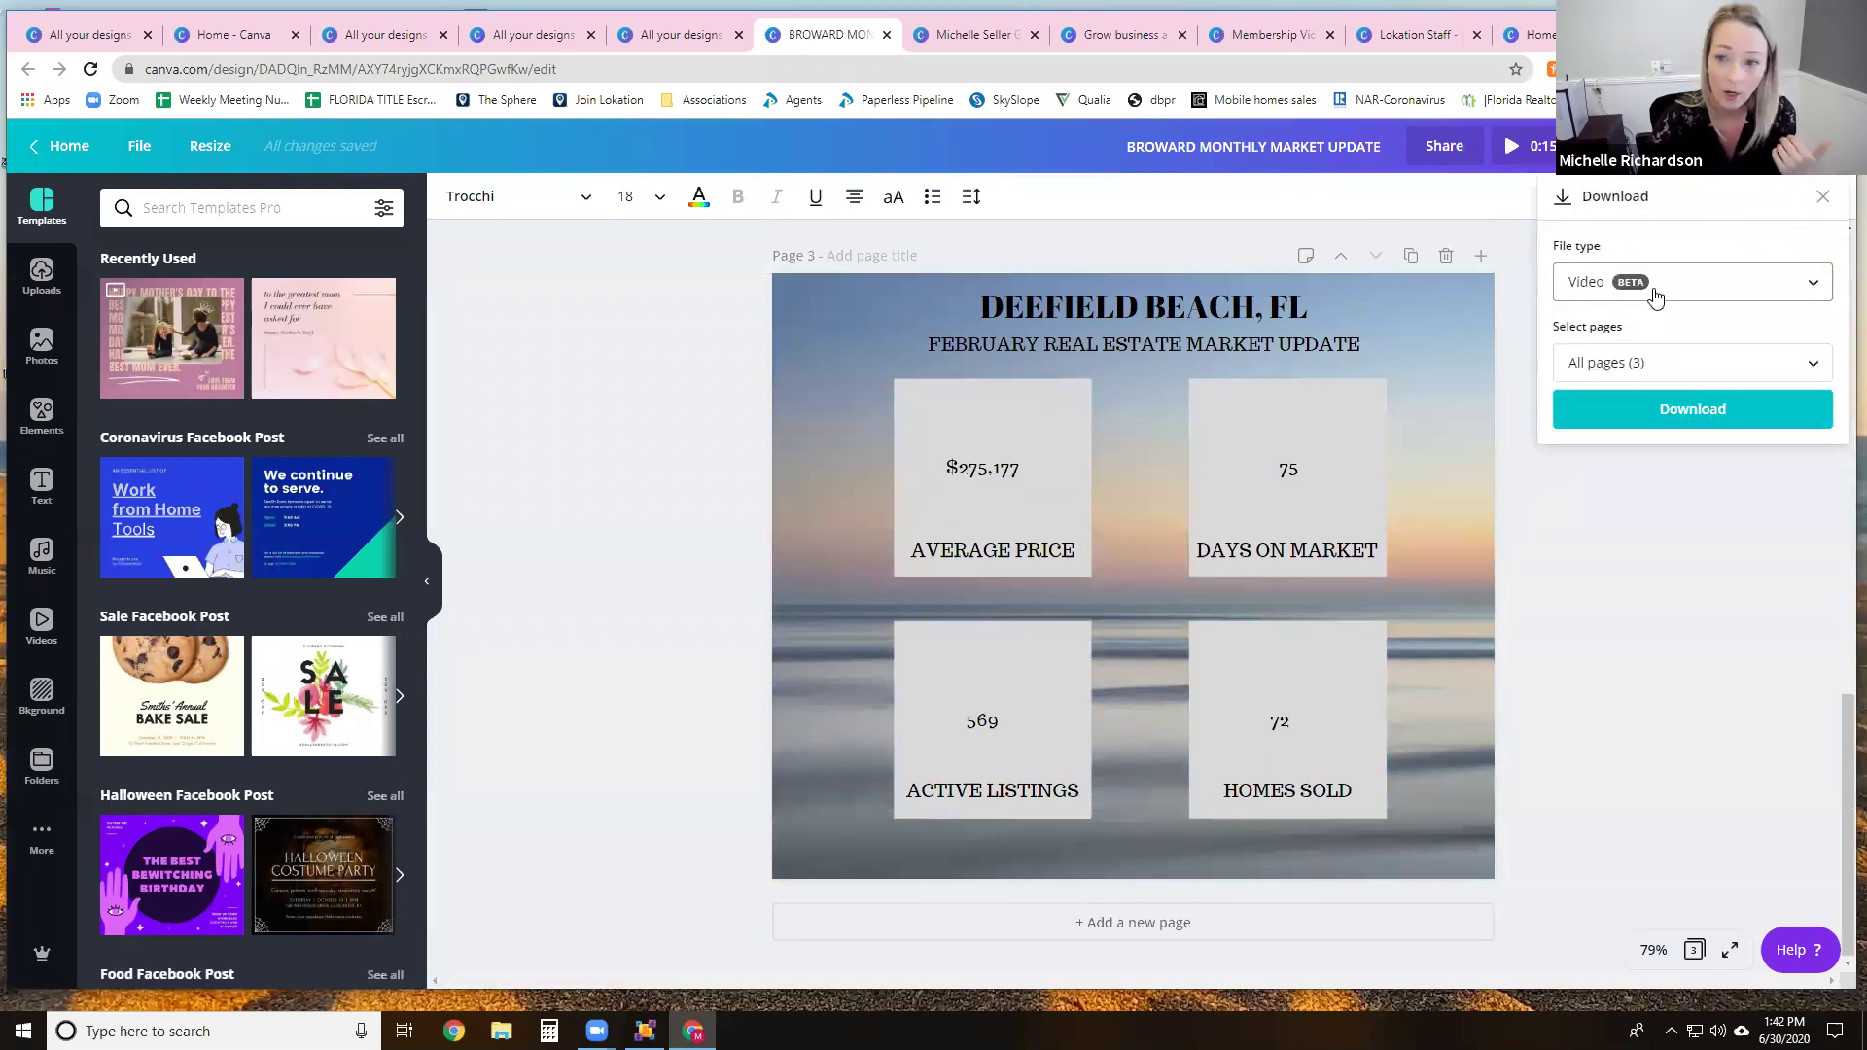
click(1653, 292)
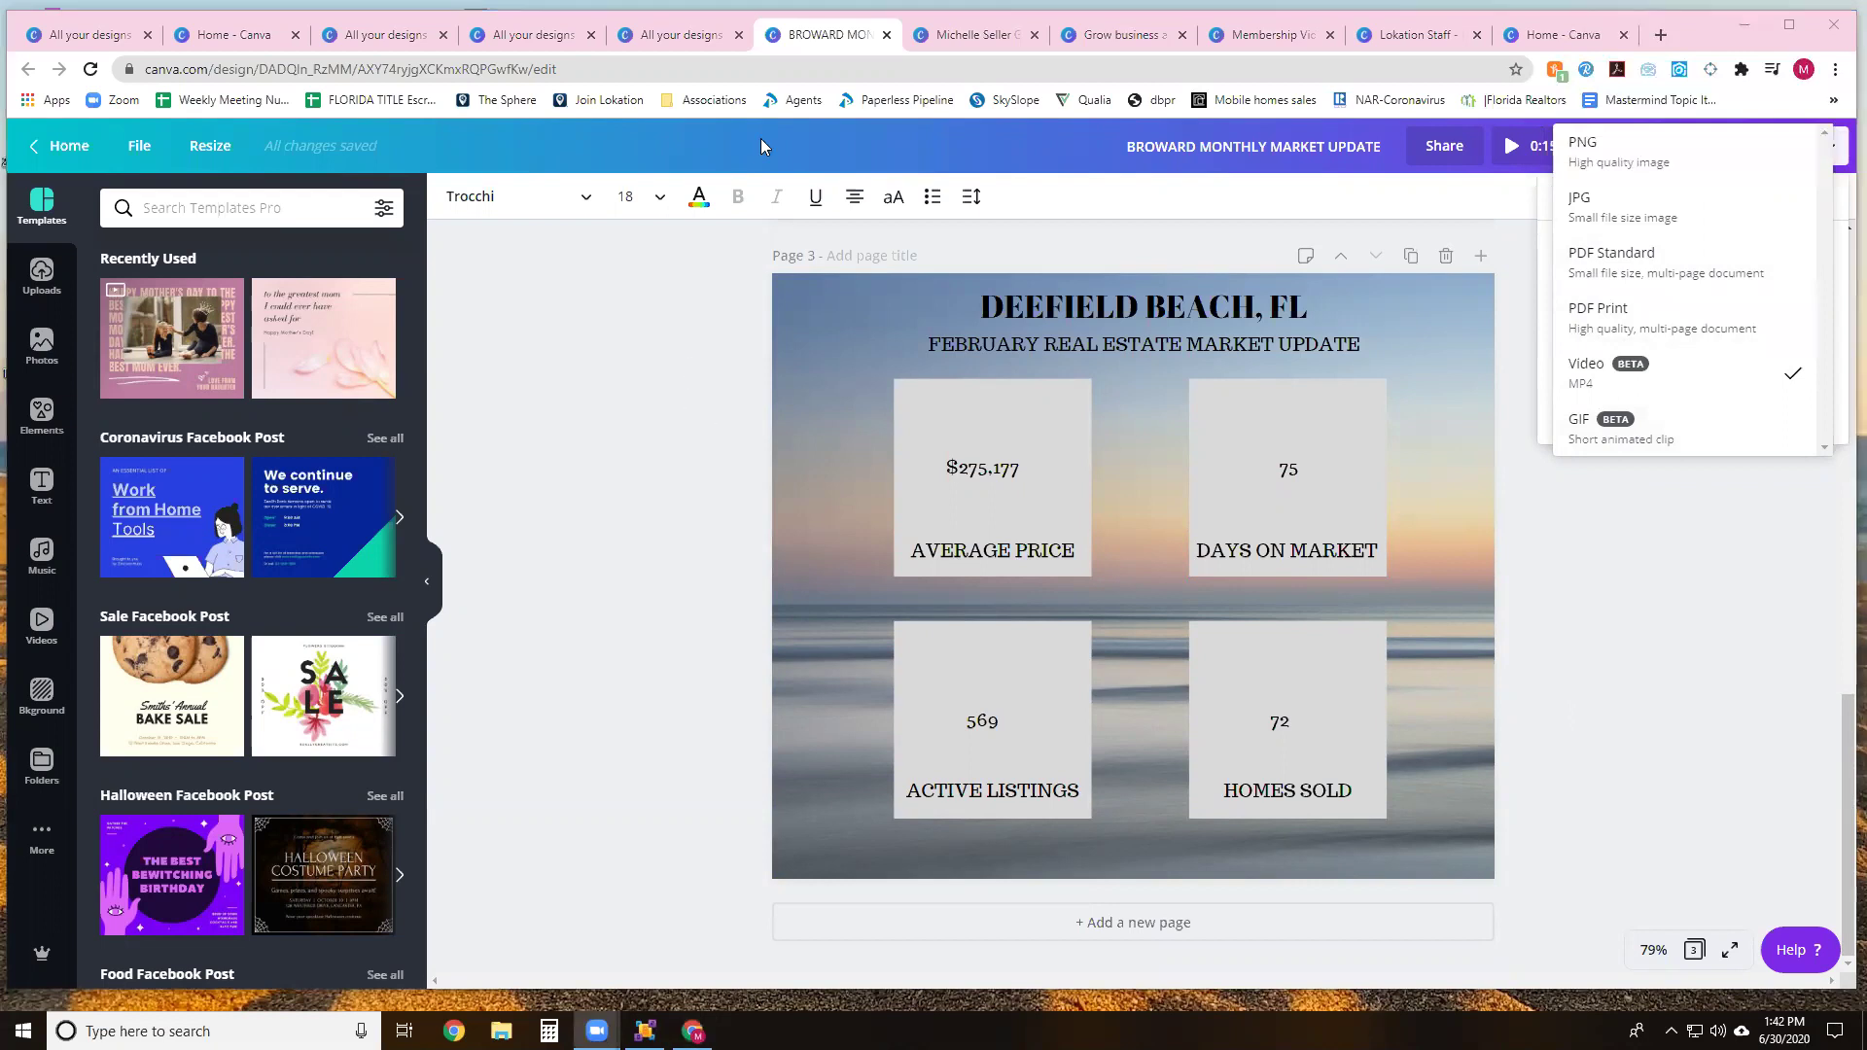
click(708, 359)
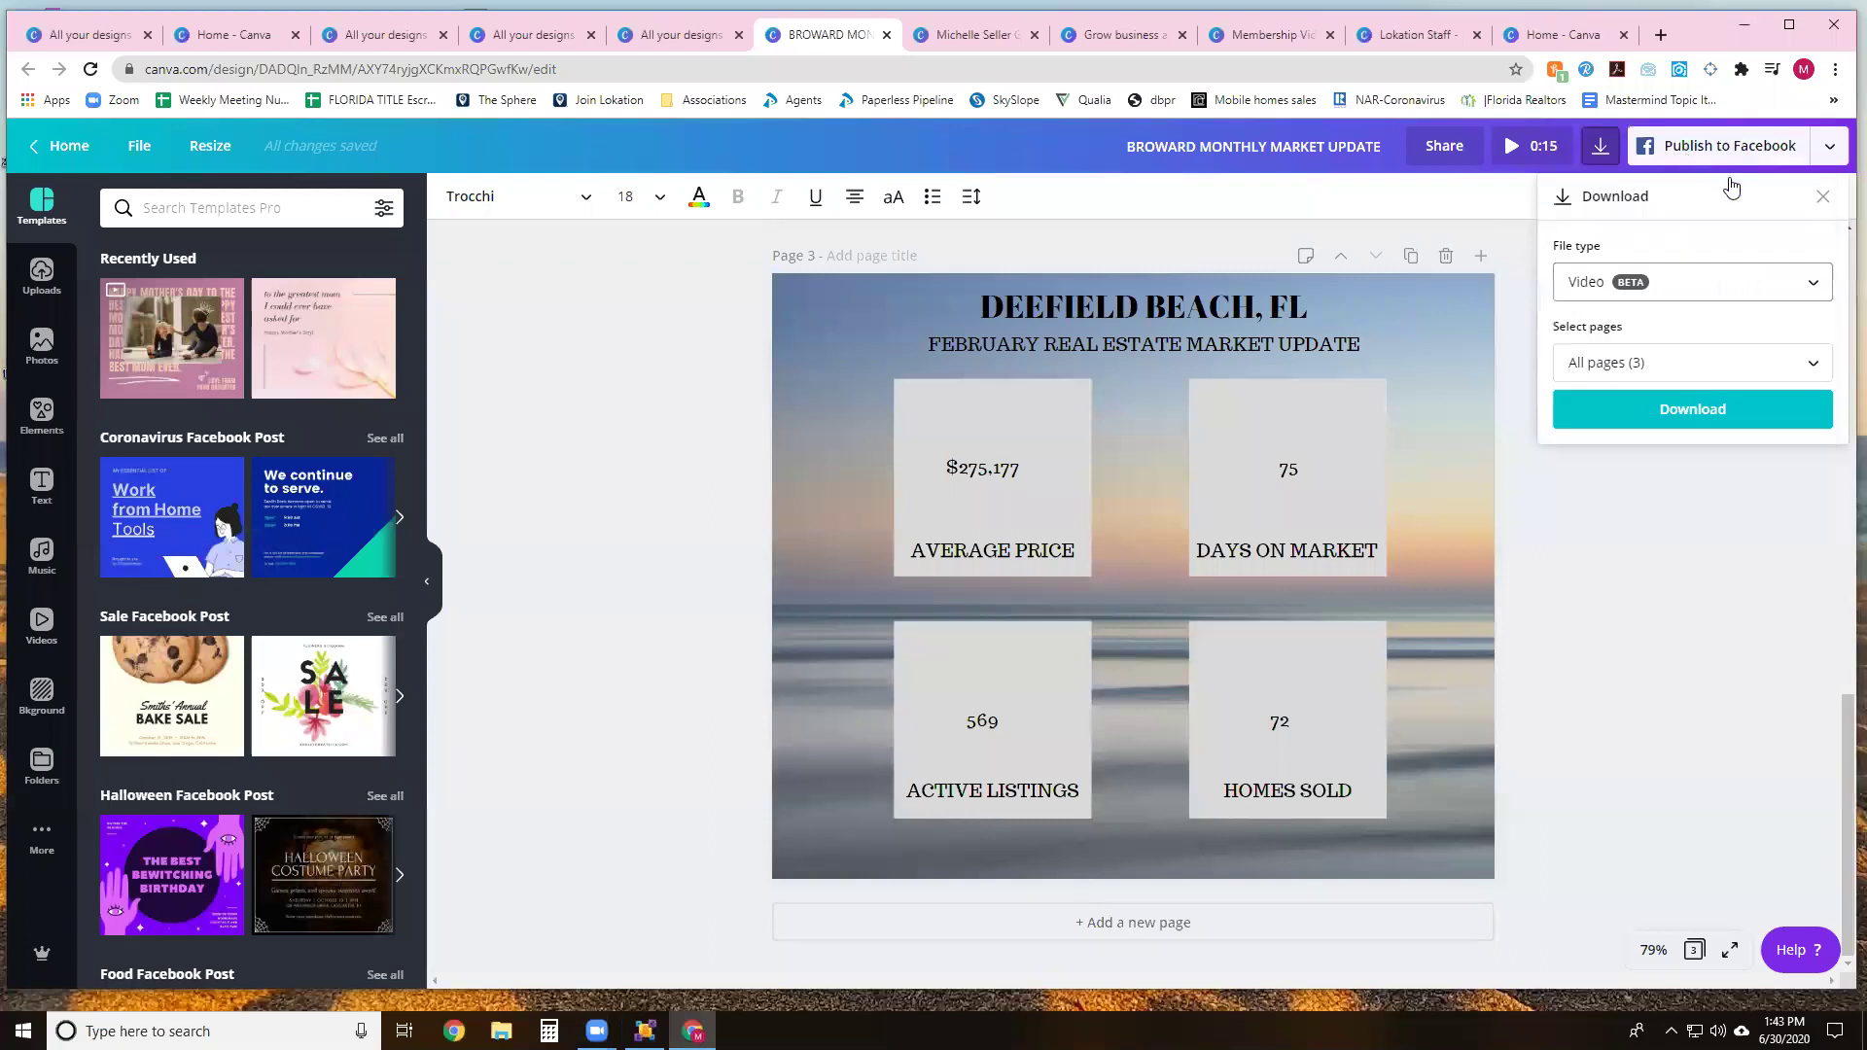
click(1821, 199)
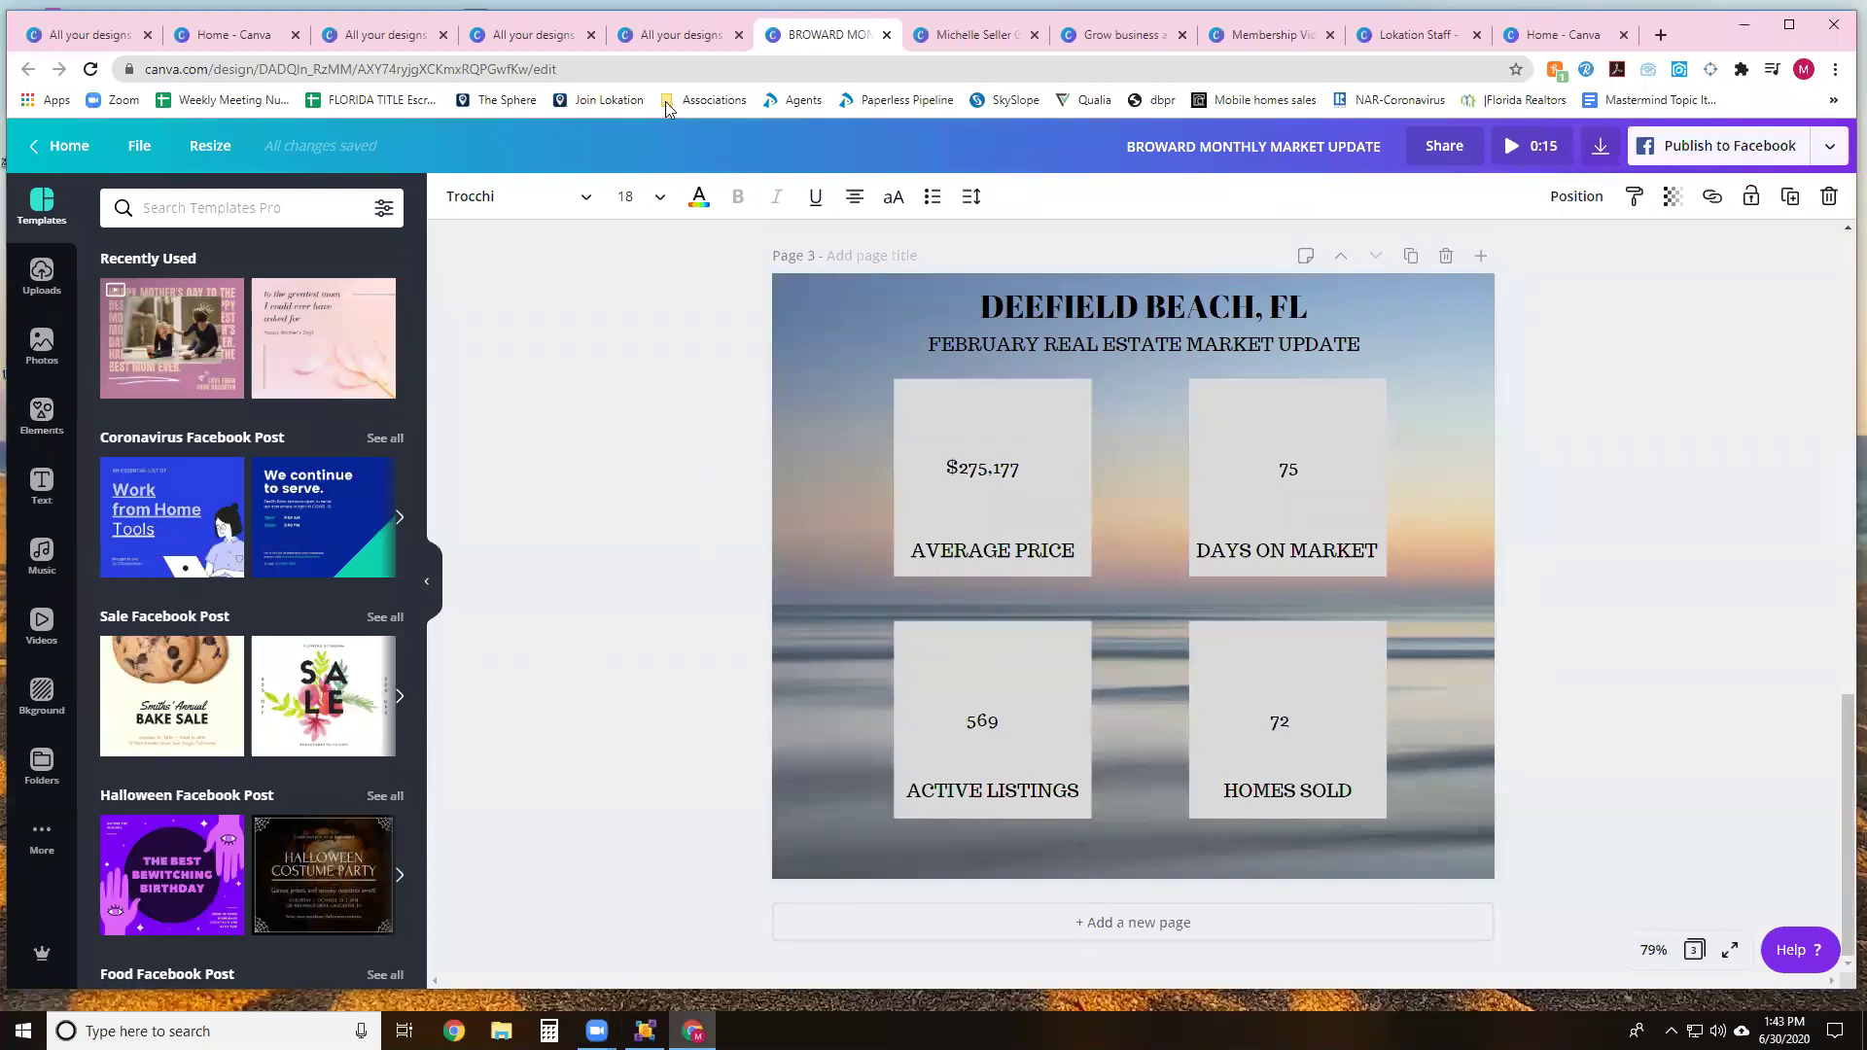
Step: Return to the list of all designs and open the Weekly Webinar Masterminds story named How Macaroons are Made
click(657, 39)
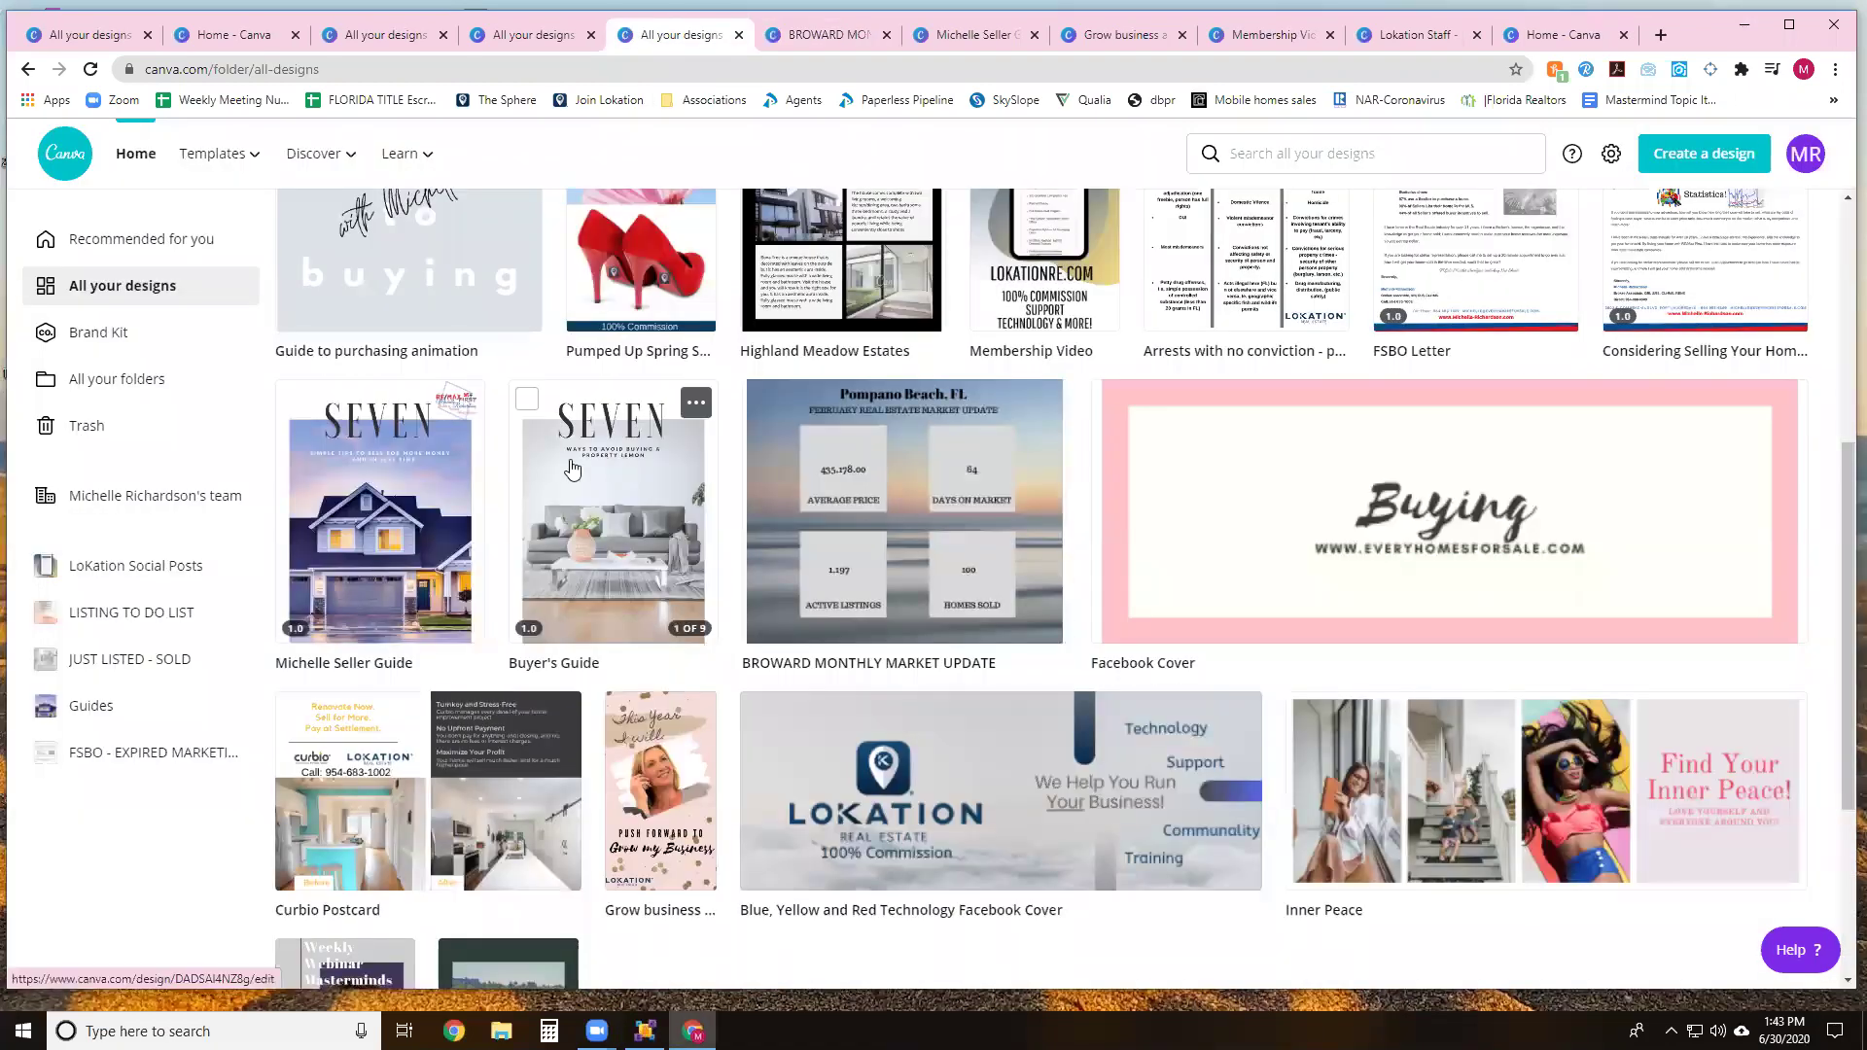
scroll(768, 694, down, 1)
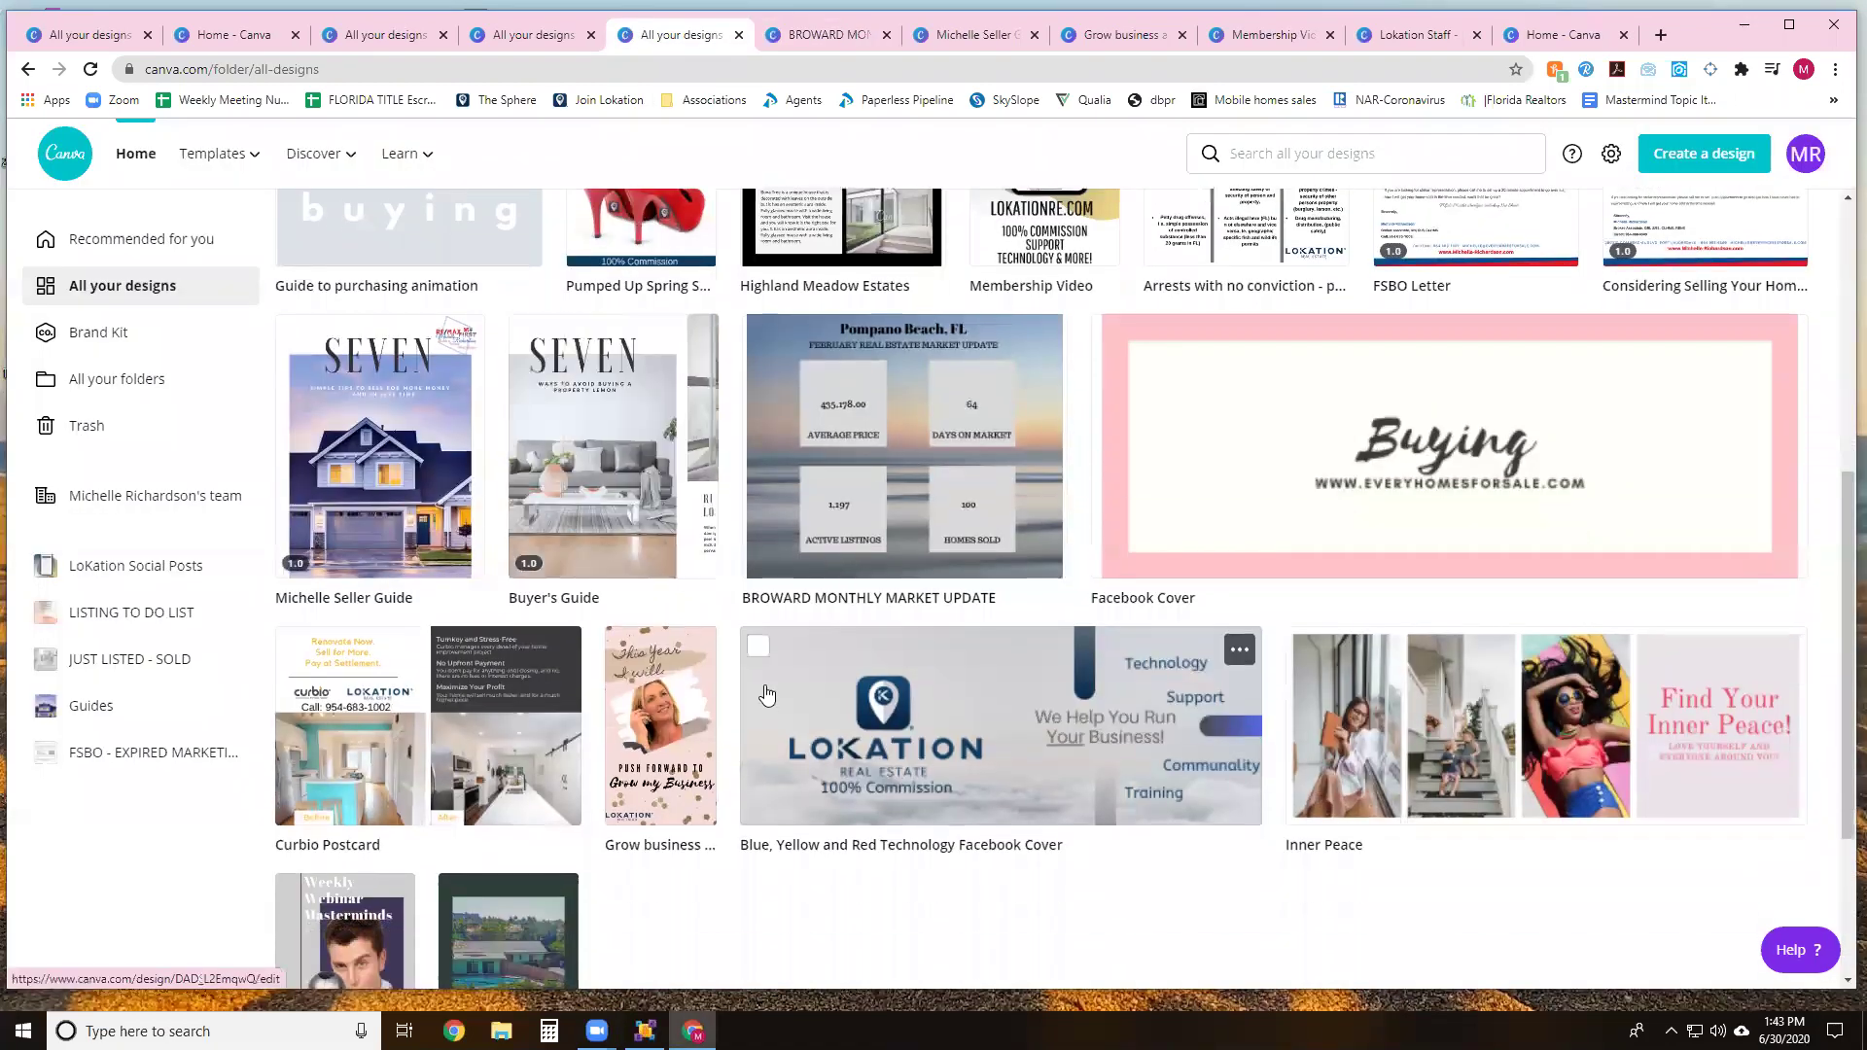
scroll(767, 694, down, 3)
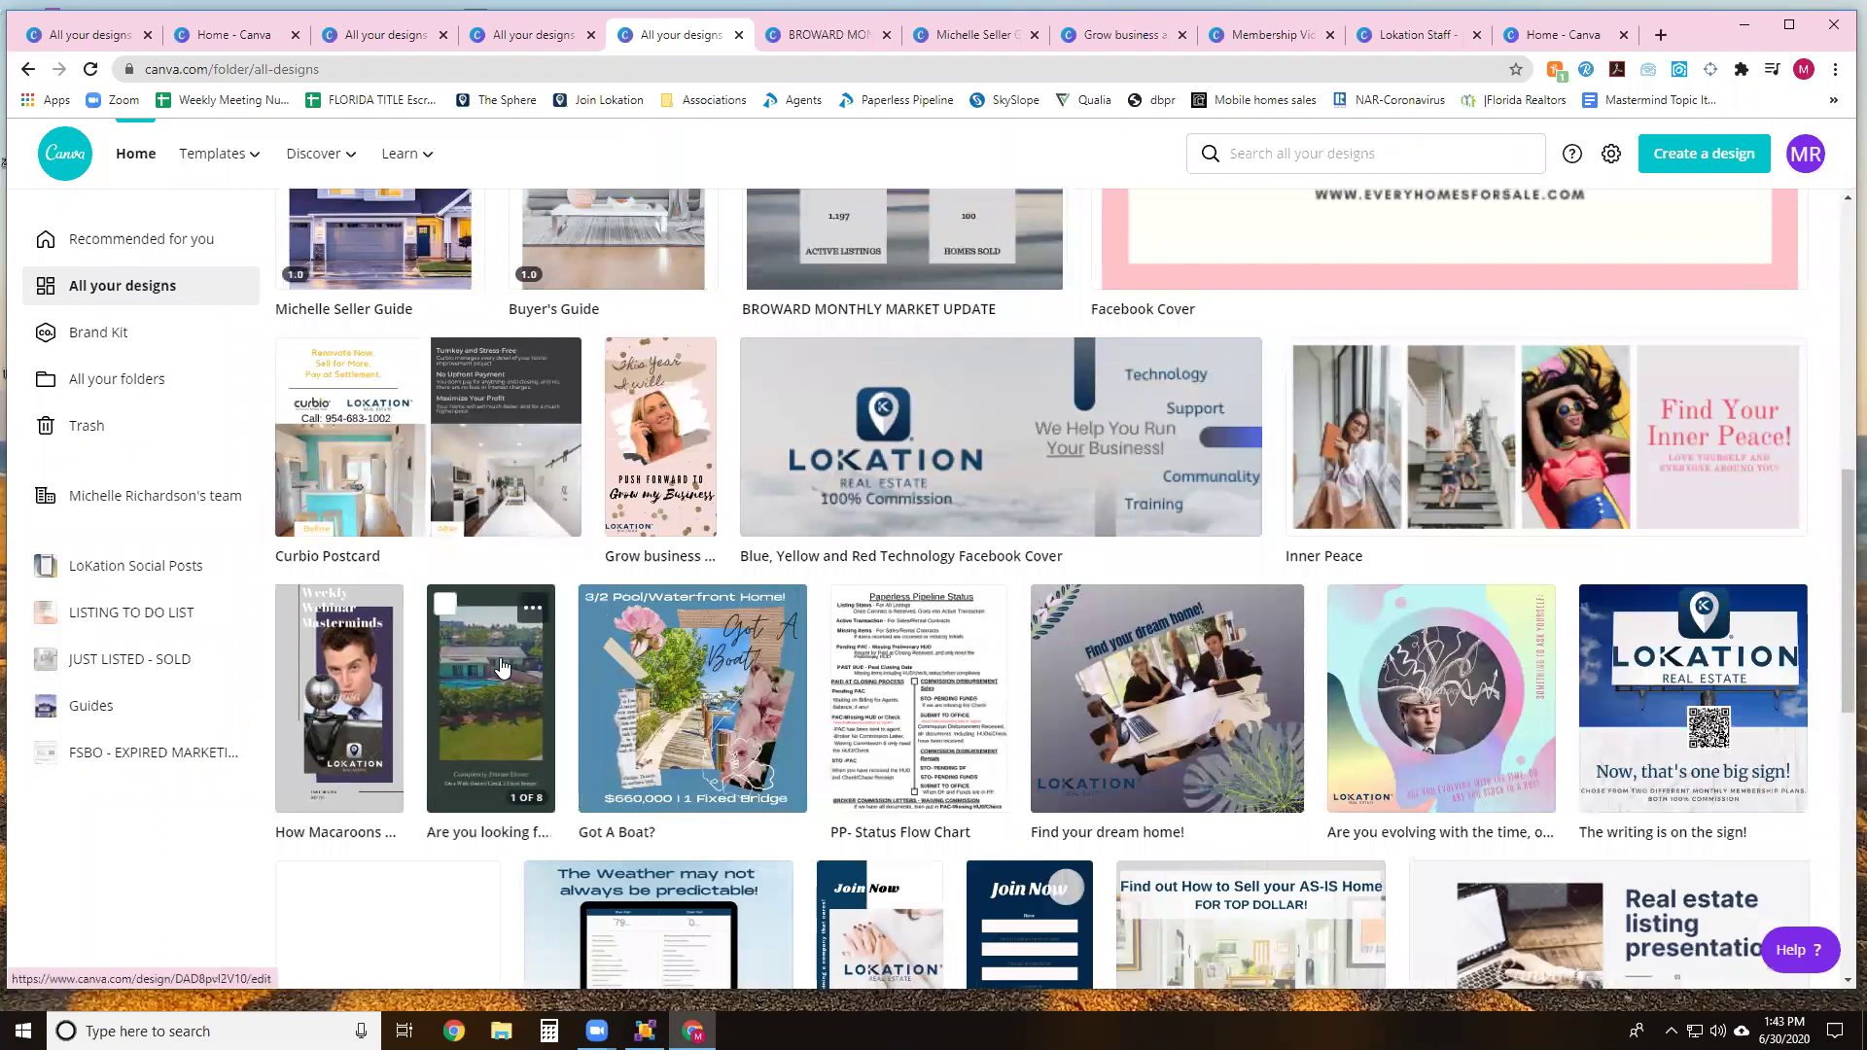
scroll(503, 667, down, 2)
click(1452, 824)
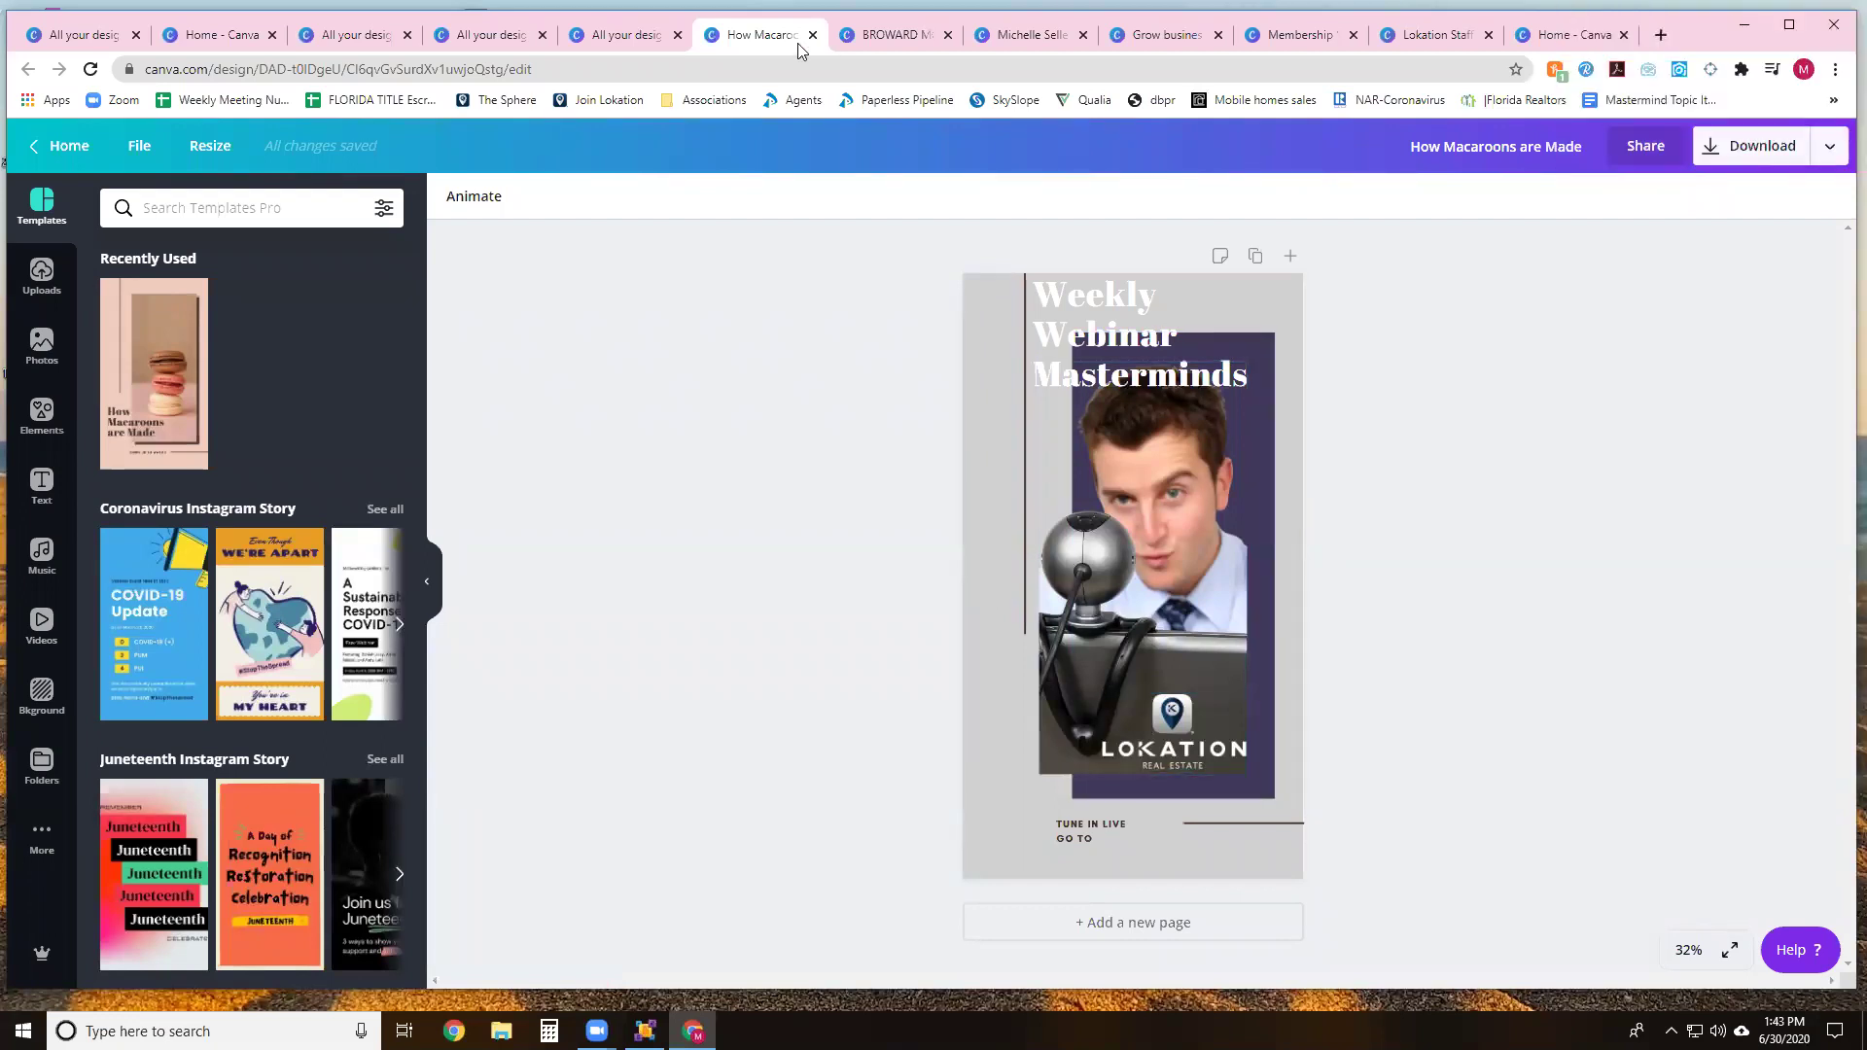
Step: Go back to the list of all designs and open the design named The writing is on the sign!
key(ctrl+shift+Tab)
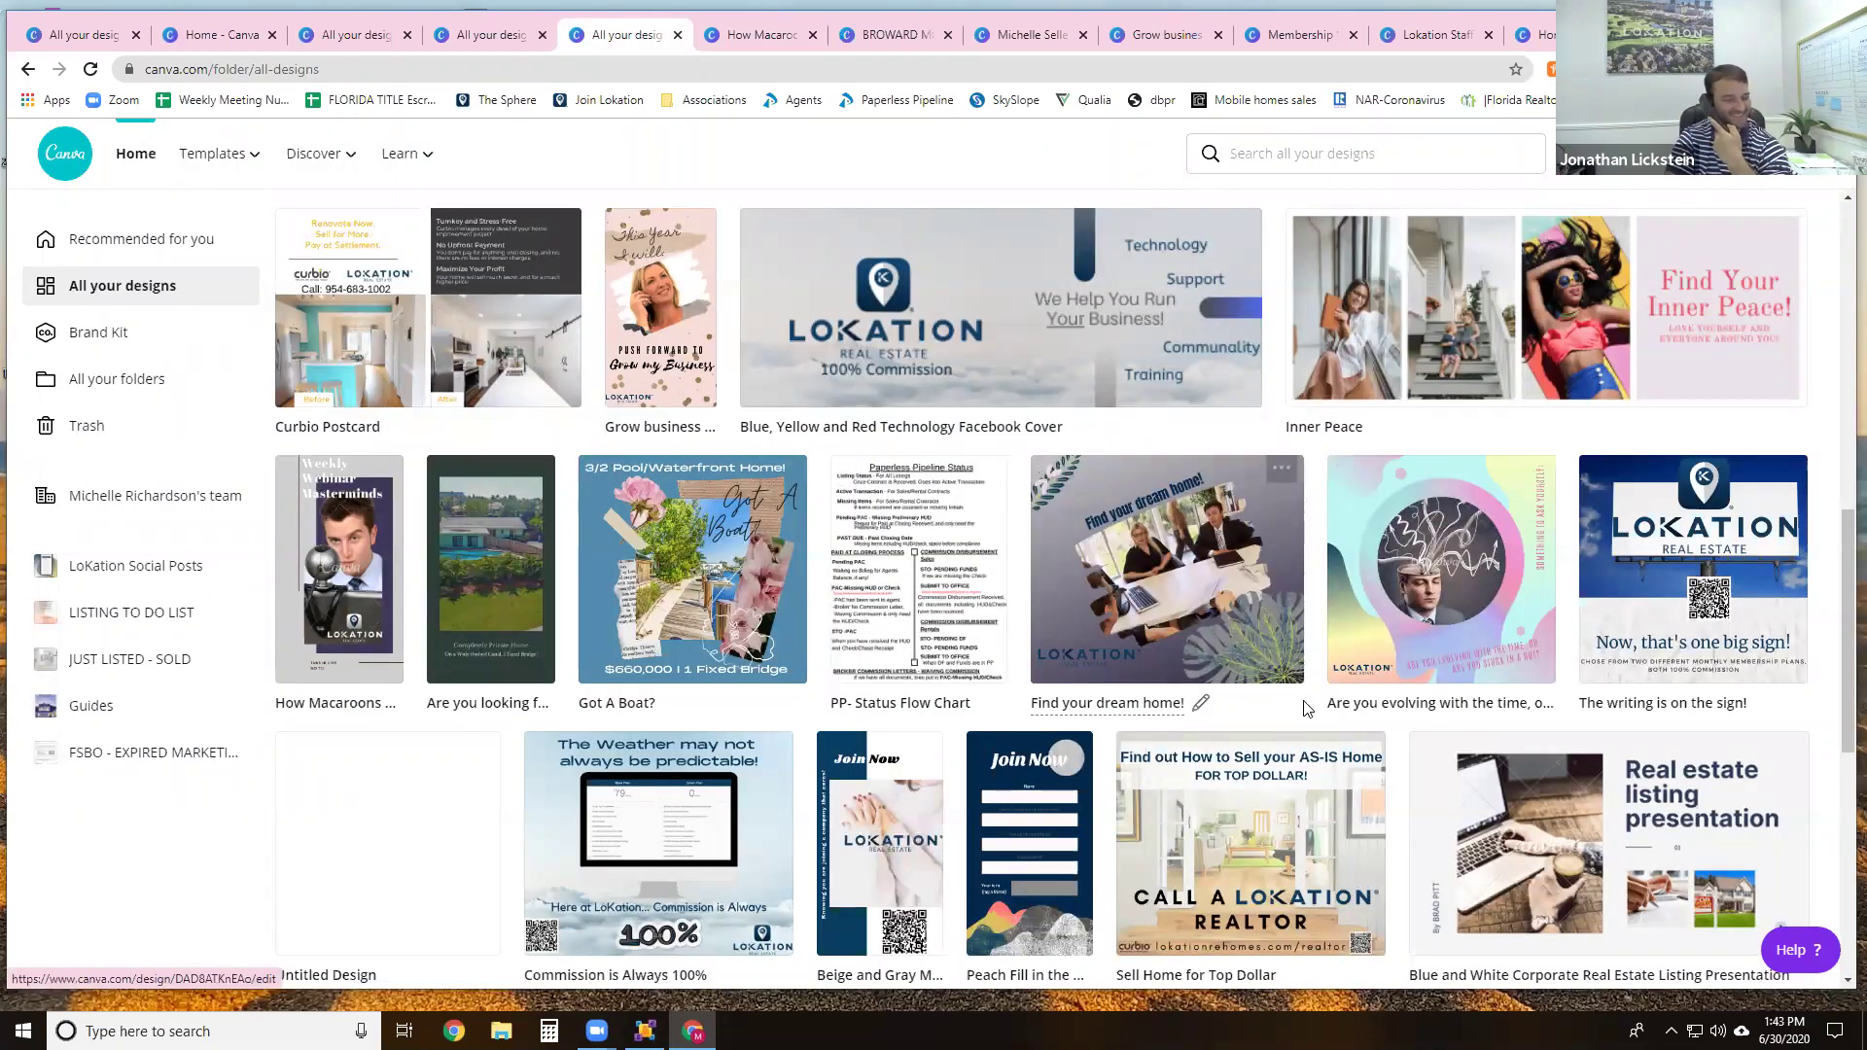
click(1697, 573)
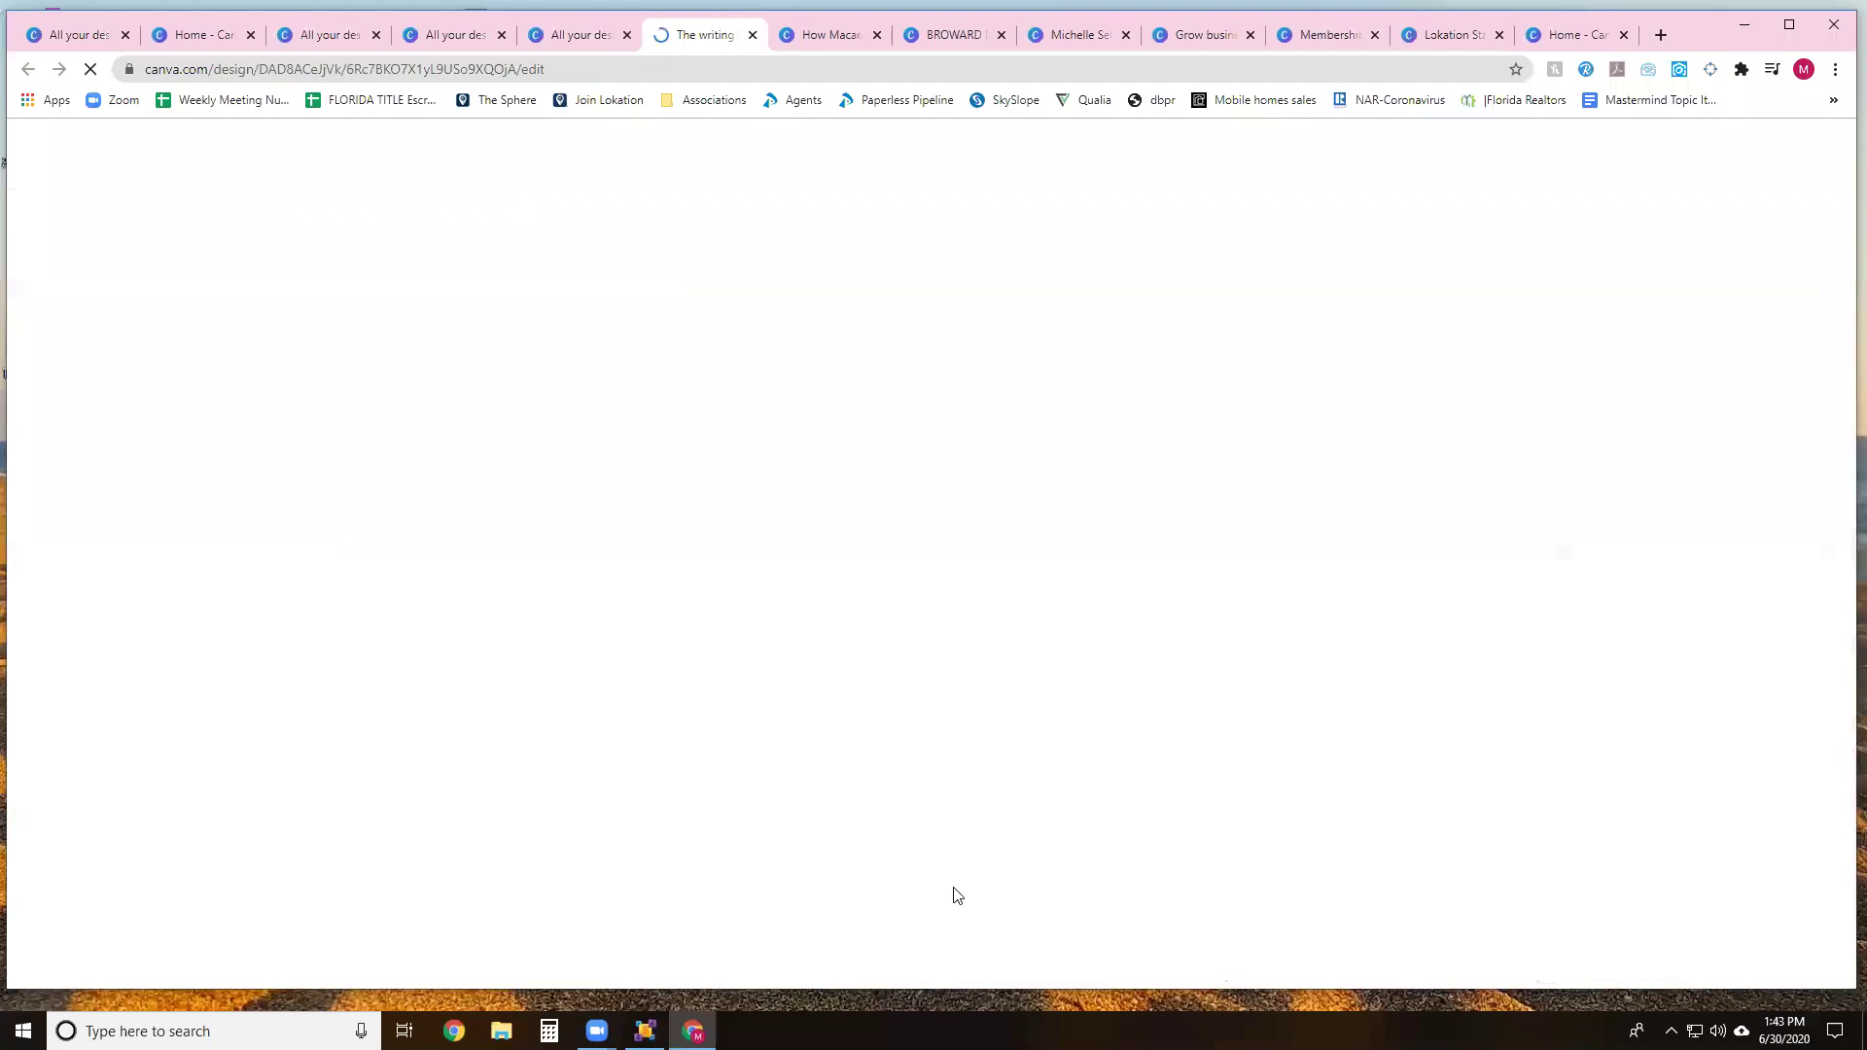